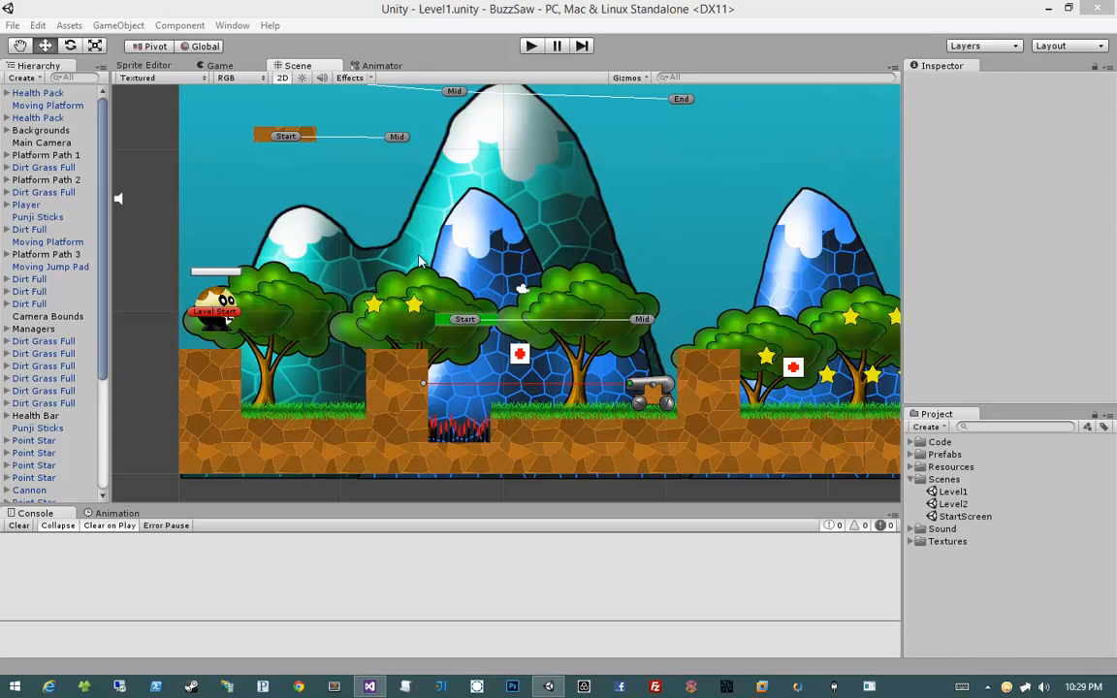
Select the two point stars above the second dirt column and raise them above the trees to about Y 14.69.
drag(354, 319, 432, 281)
drag(373, 248, 377, 192)
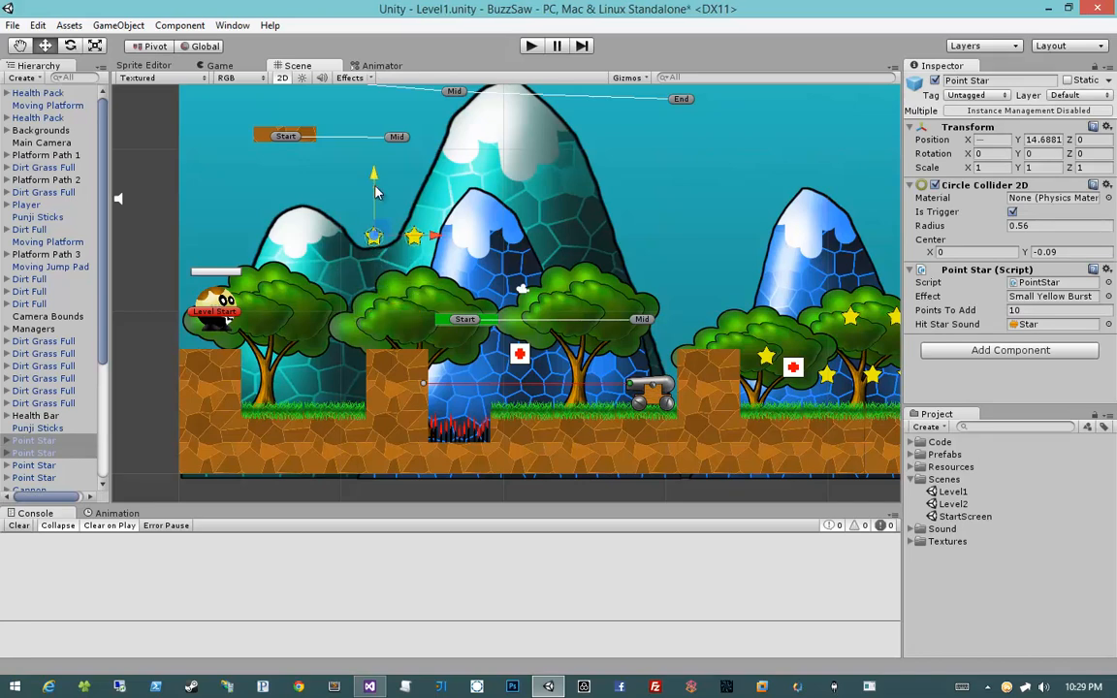
click(332, 301)
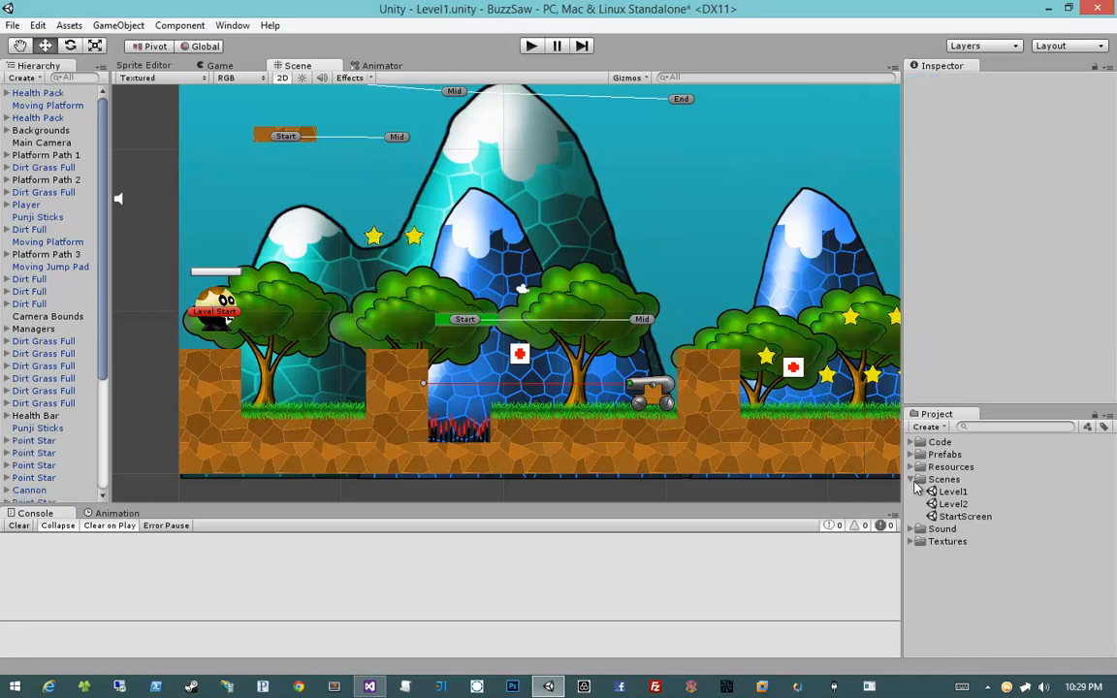
Place an Insta Kill Buzz Saw prefab in the grassy gap between the first two dirt columns, at about X 9.67, Y 6.01.
click(914, 480)
click(914, 455)
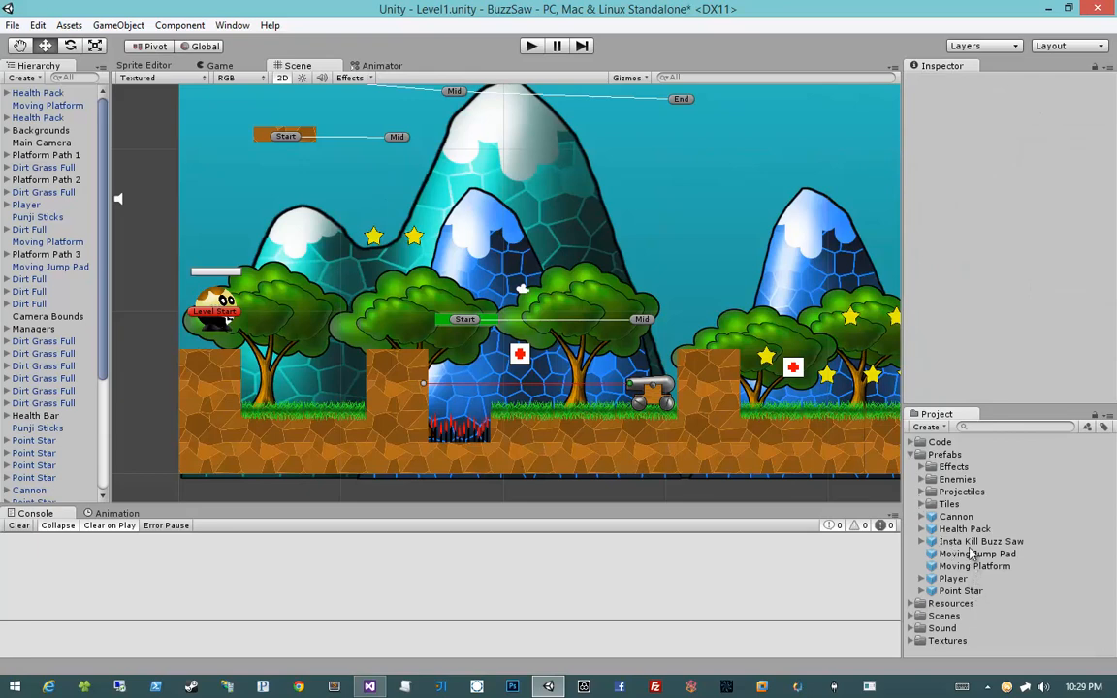
drag(972, 541, 339, 384)
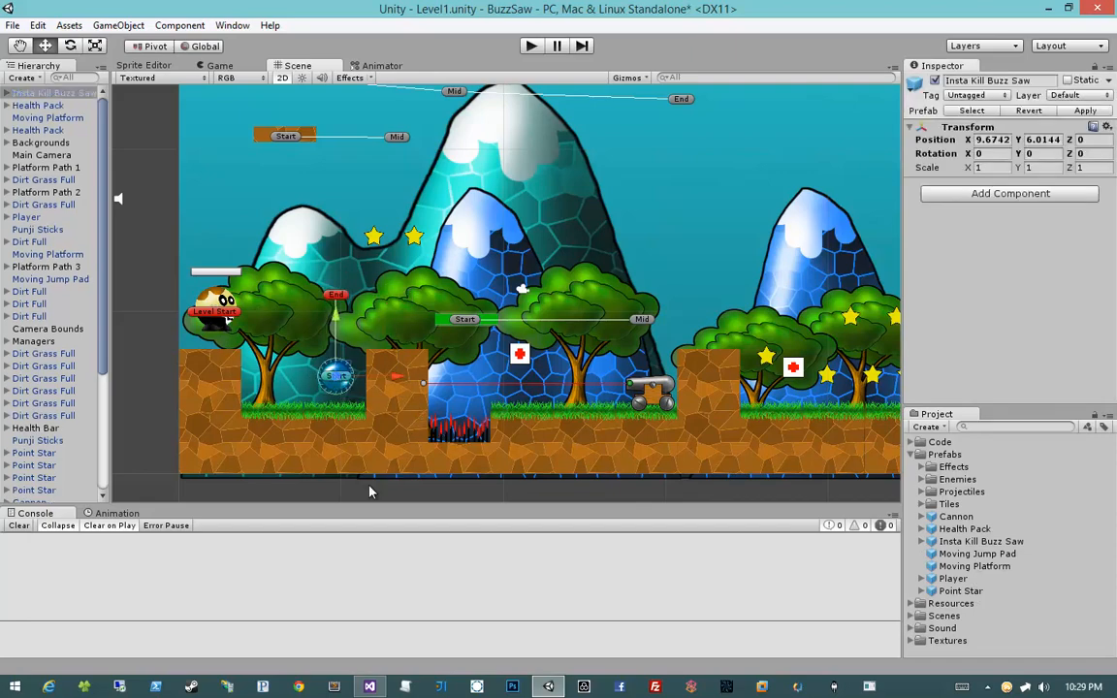
middle_drag(365, 425, 460, 364)
scroll(455, 367, up, 6)
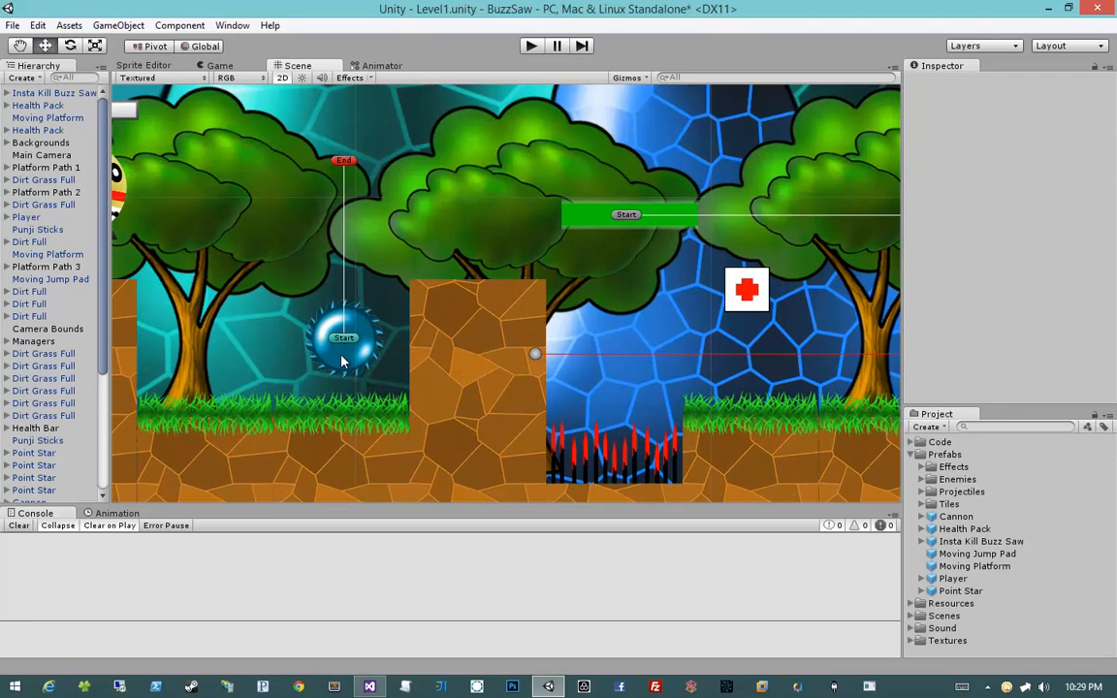
Widen the Hierarchy to fit the object names and shift the Insta Kill Buzz Saw slightly left to about X 9.59.
click(350, 359)
middle_drag(349, 359, 440, 359)
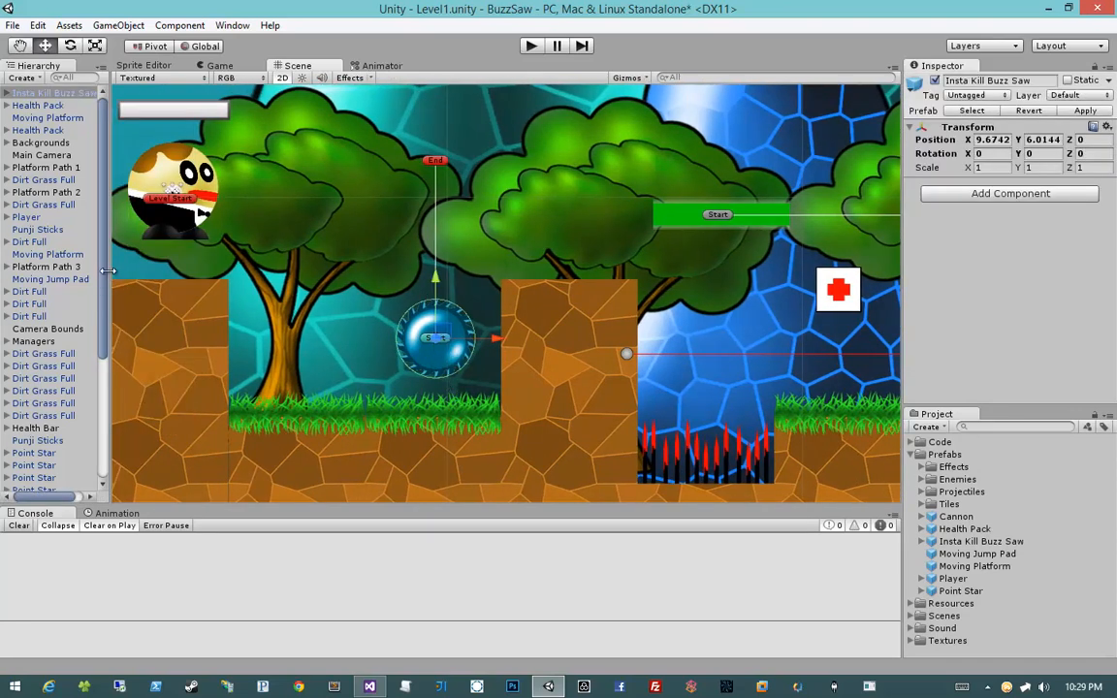
drag(108, 278, 120, 276)
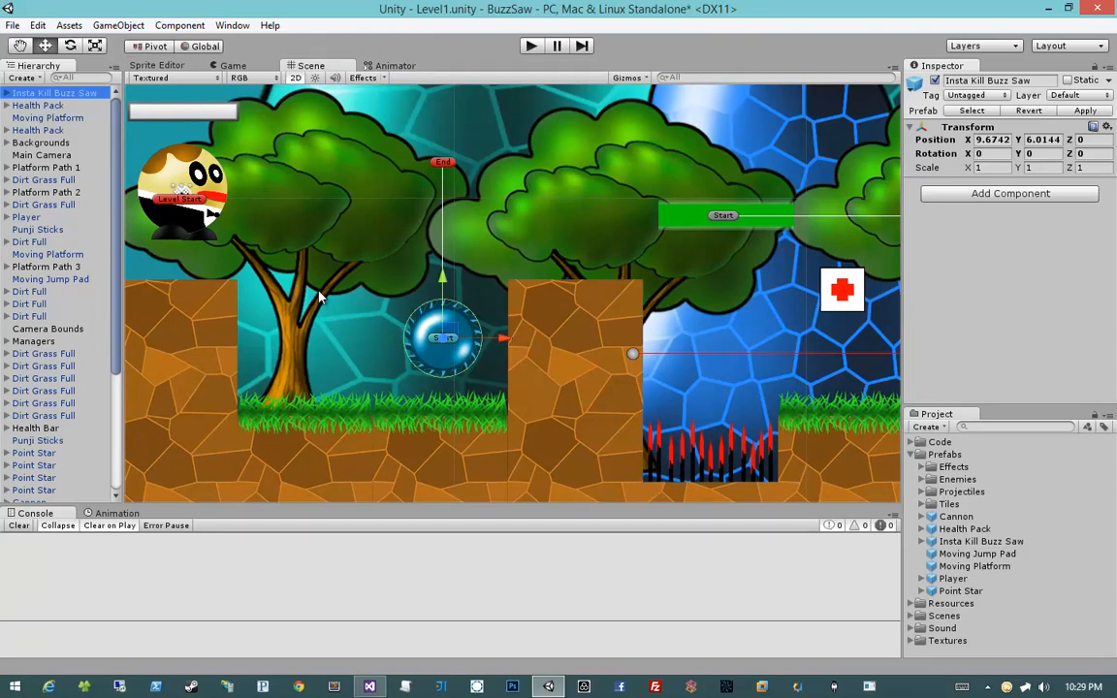
mouse_move(503, 337)
mouse_down()
mouse_move(632, 344)
mouse_move(498, 341)
mouse_up()
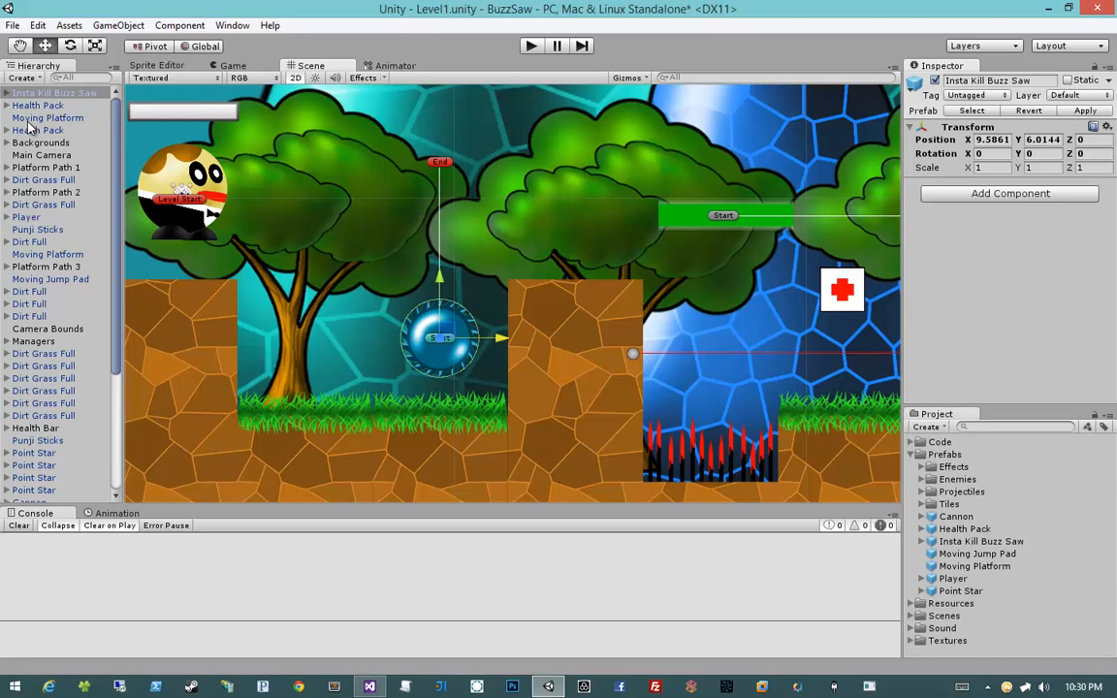
Show the Animation view, collapse the prefabs folder and select the Insta Kill Buzz Saw in the scene.
click(101, 514)
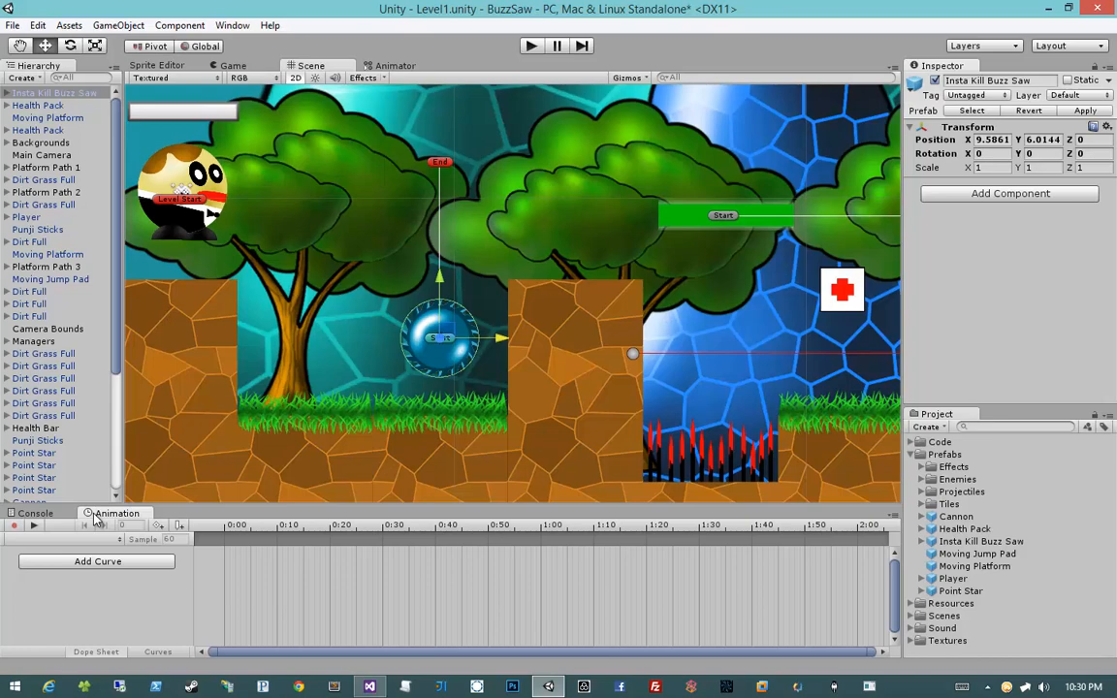
click(232, 27)
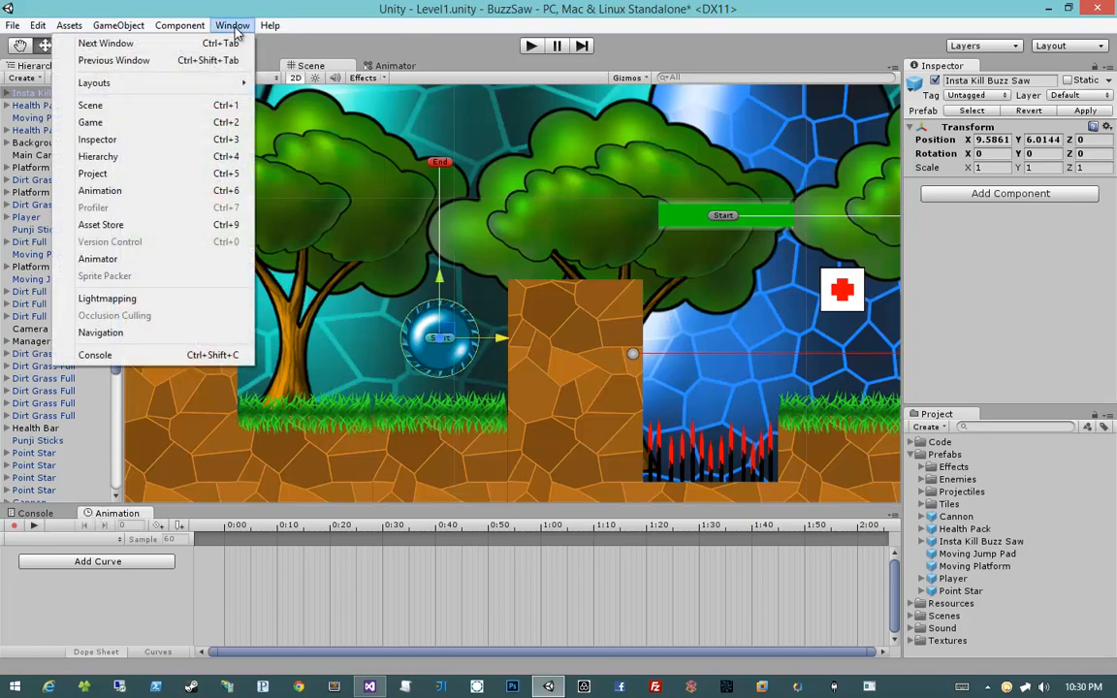
click(143, 192)
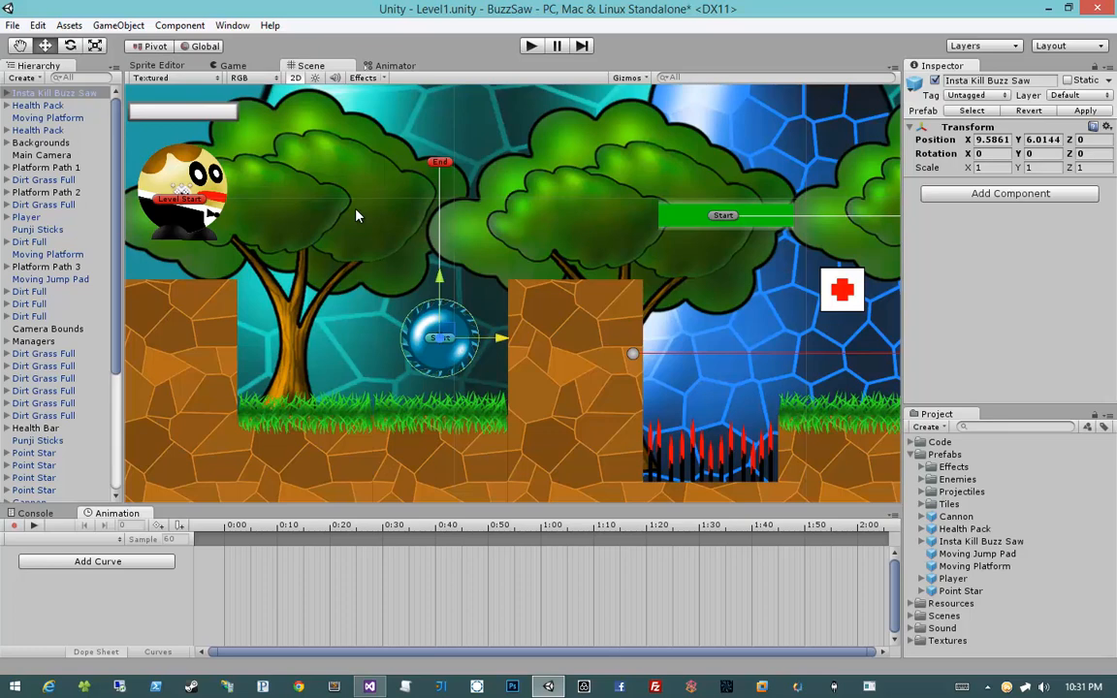
click(912, 455)
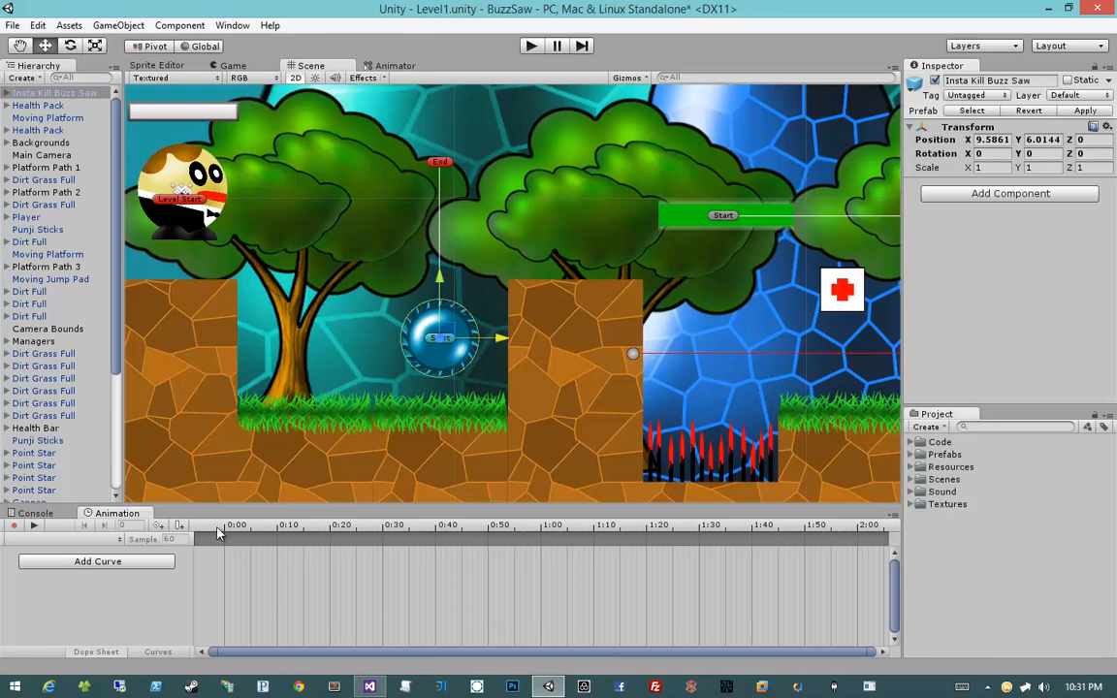
click(44, 104)
click(58, 94)
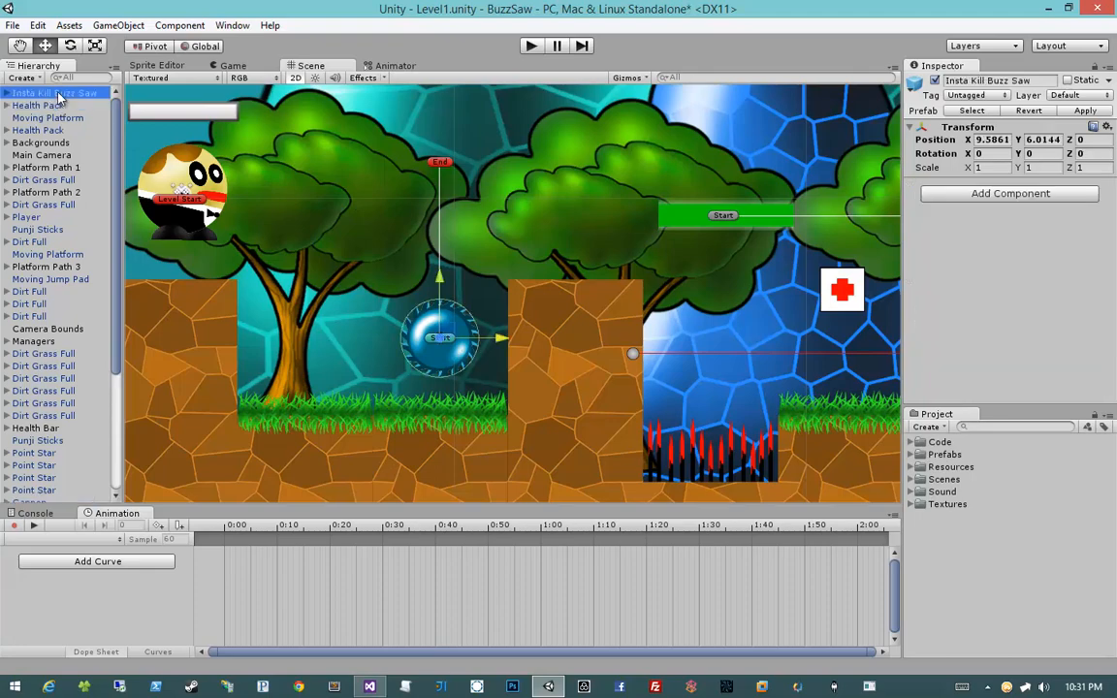
Start adding a curve to the buzz saw and create an Animations folder under Assets for its new clip.
click(82, 562)
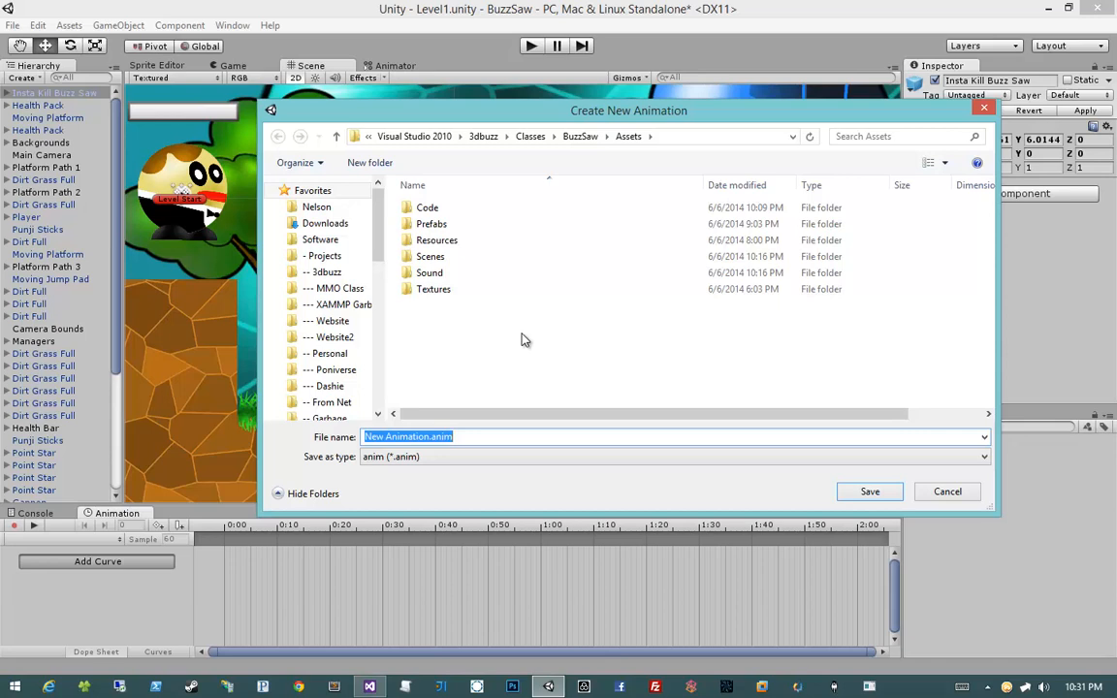
click(373, 165)
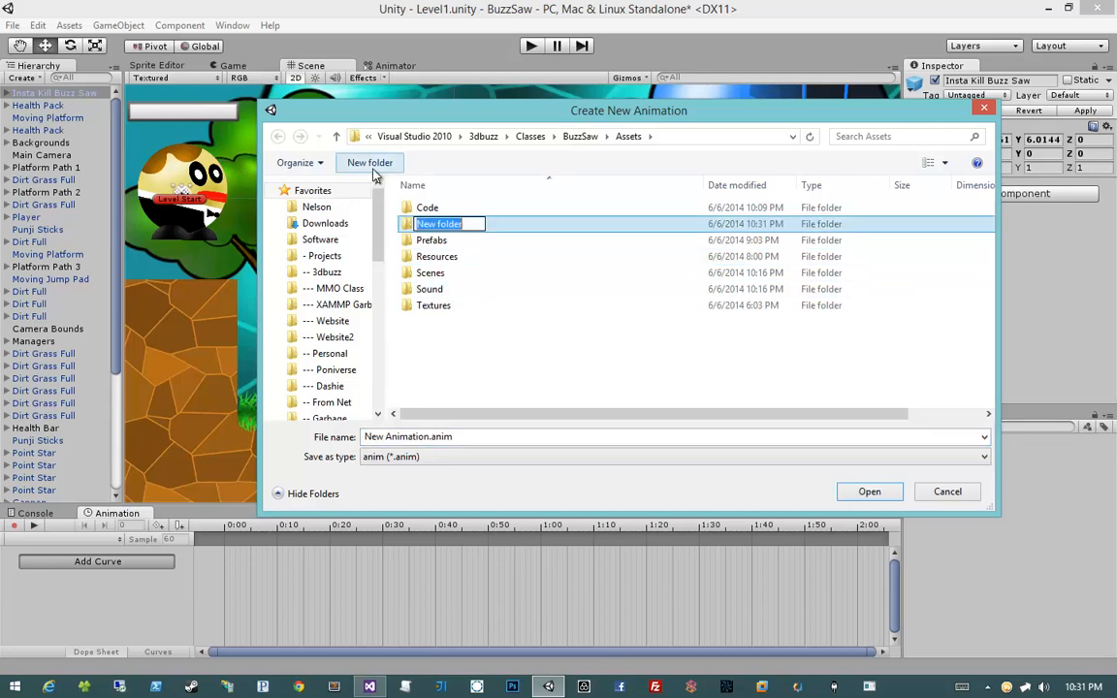
text(Animations)
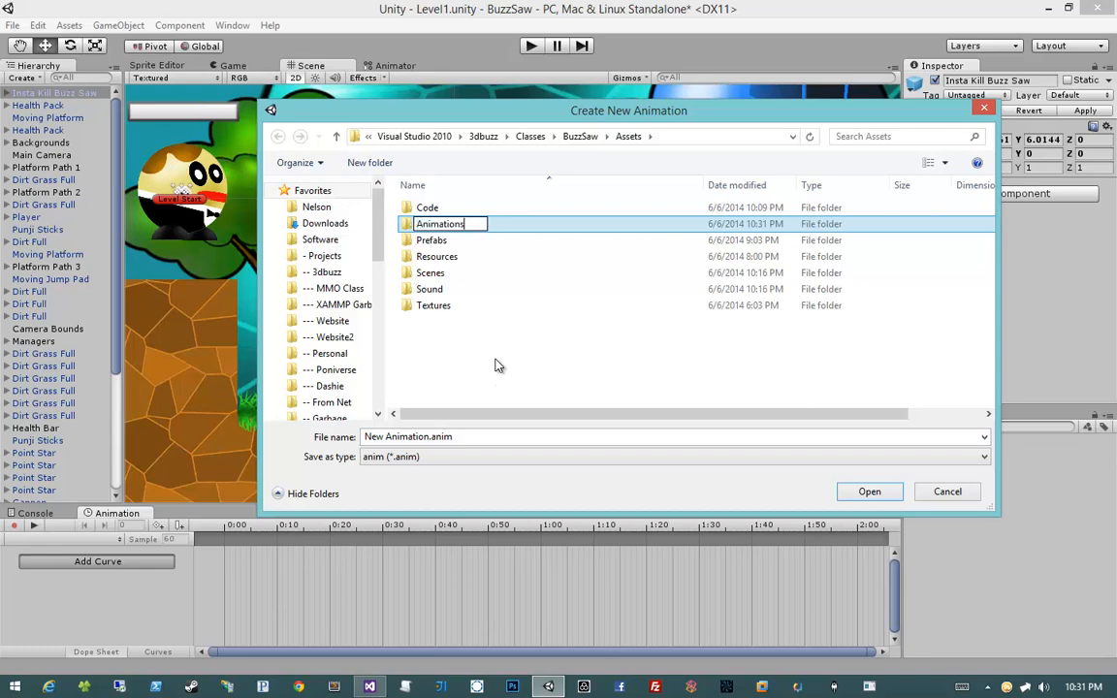
key(Return)
double_click(489, 211)
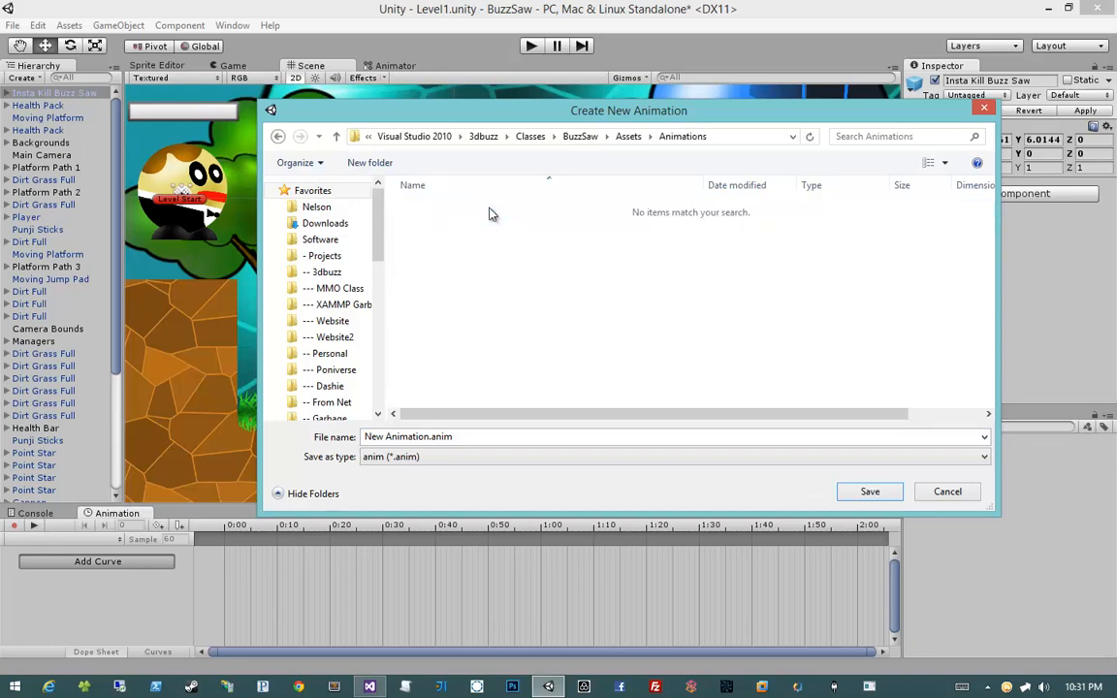
Save the new animation clip as Buzz Saw Rotate in the Animations folder.
click(477, 437)
drag(451, 125, 513, 148)
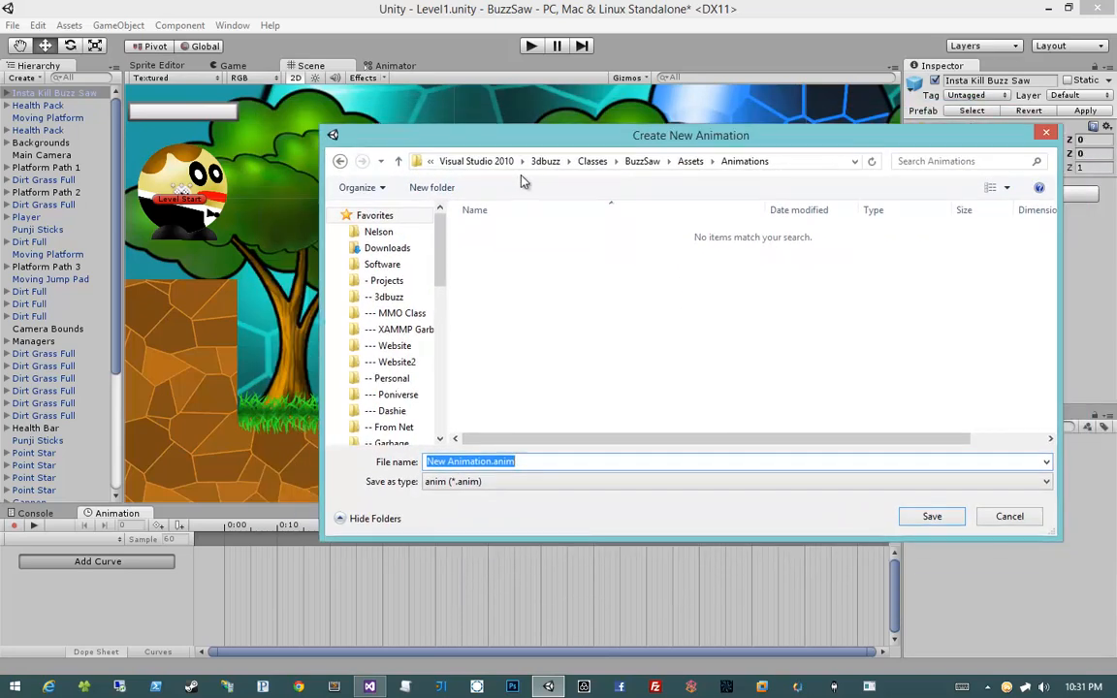
text(Buzz Sa)
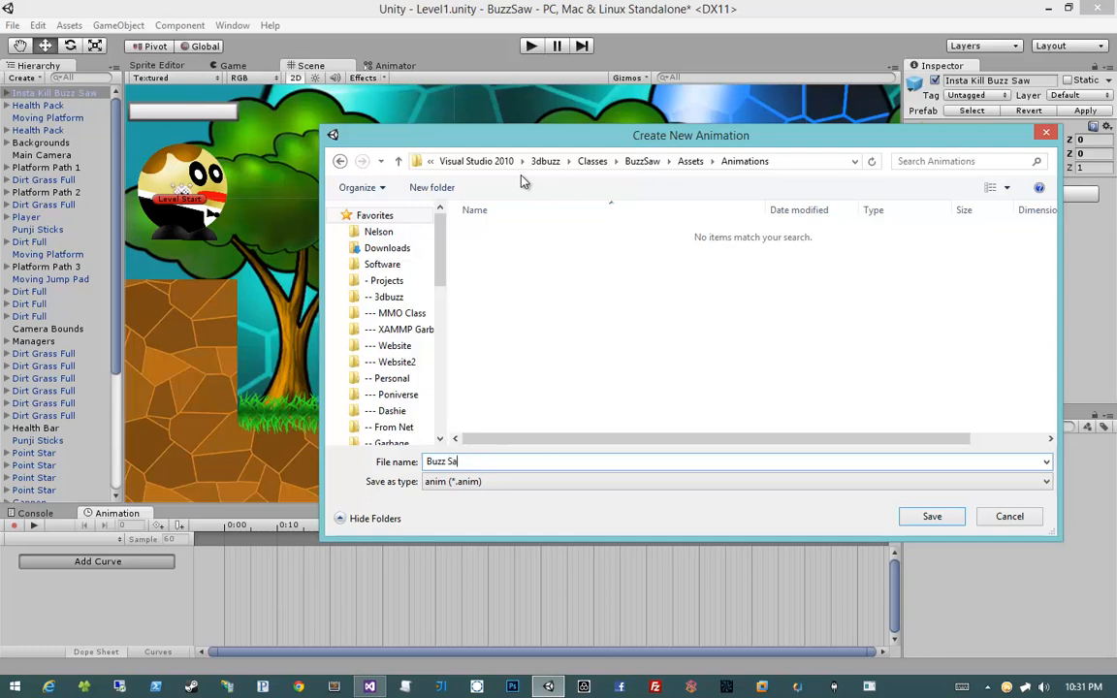
text(w Rotate)
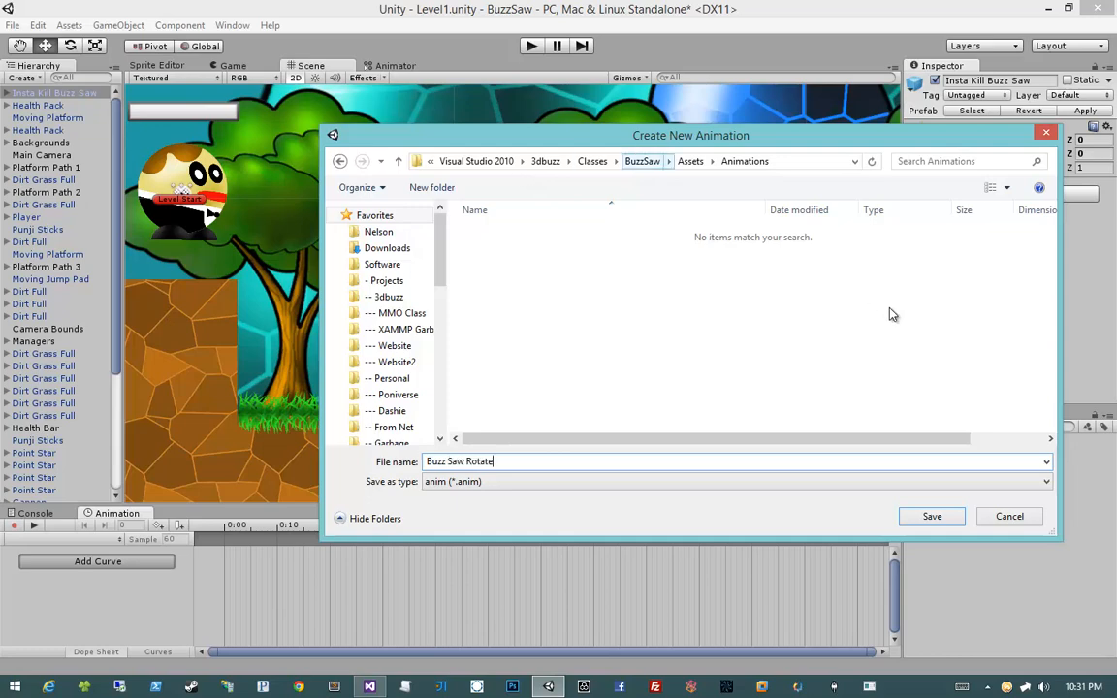
click(928, 517)
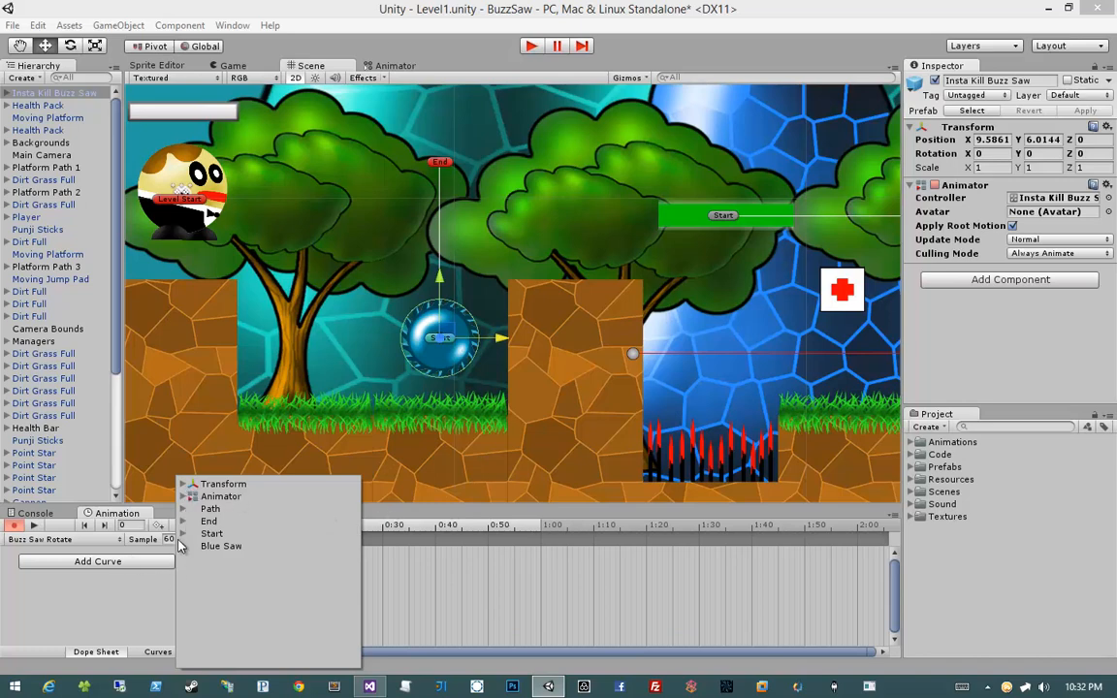
Examine the buzz saw's animation clip list and the animatable properties offered for new curves, including those of Path.
click(104, 522)
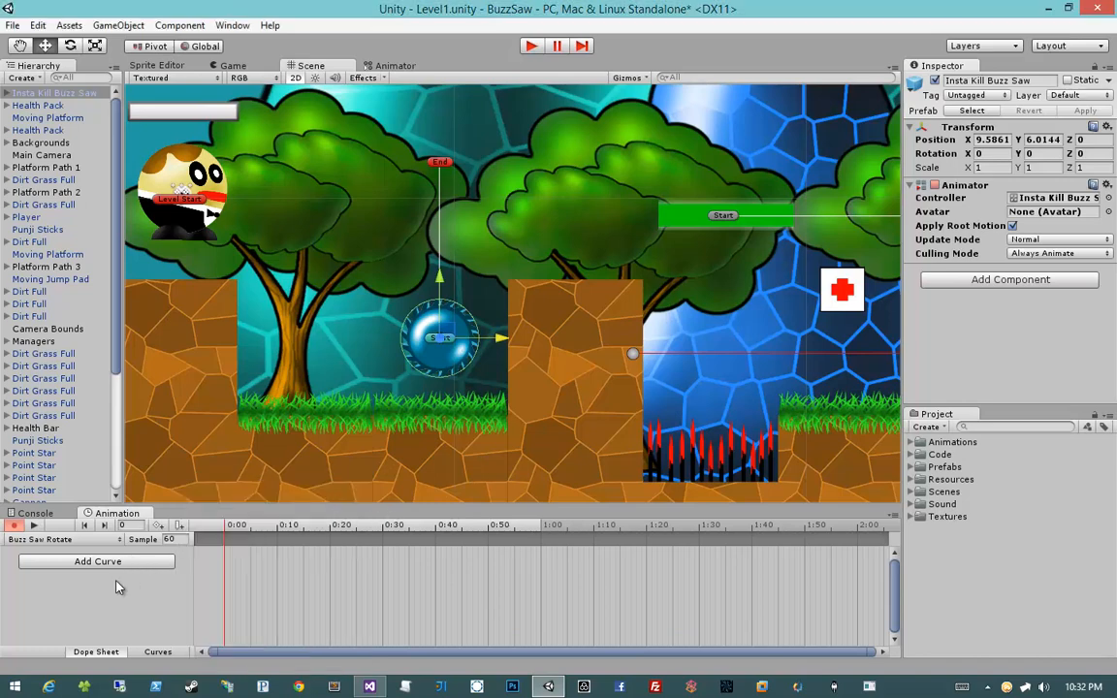
click(136, 562)
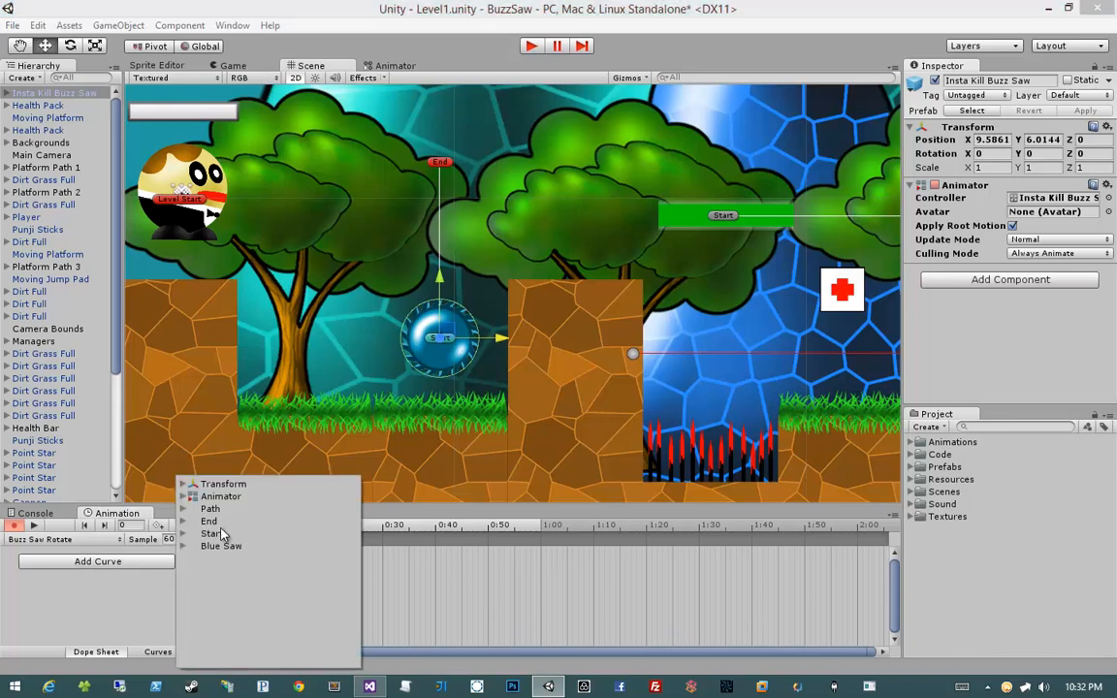
click(49, 584)
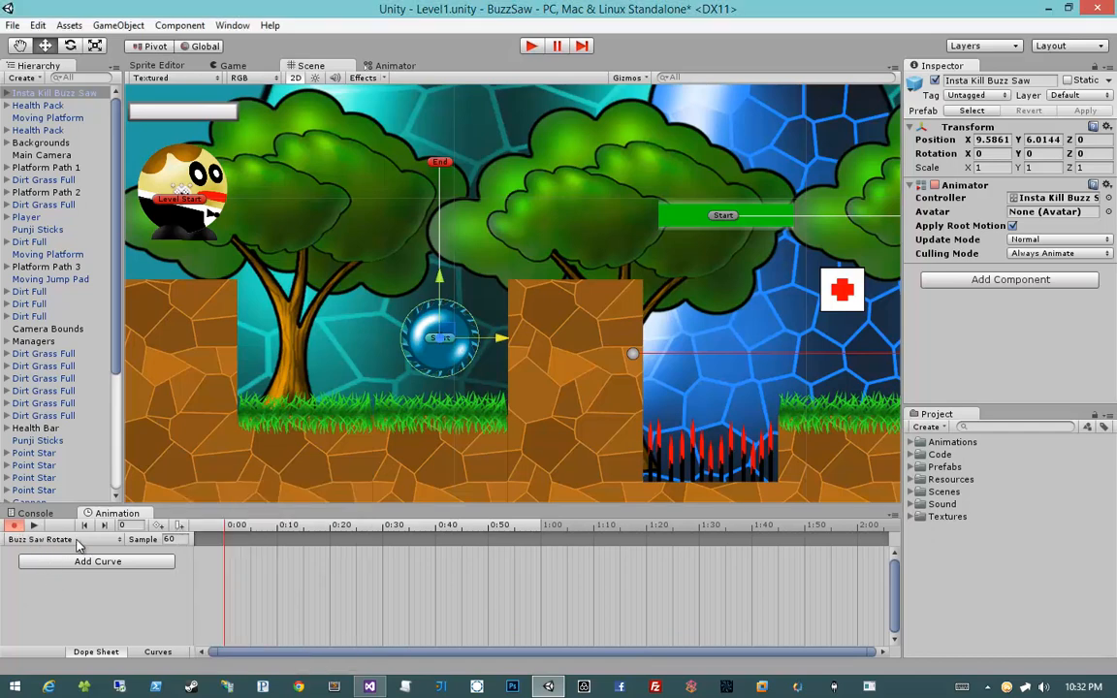
click(78, 540)
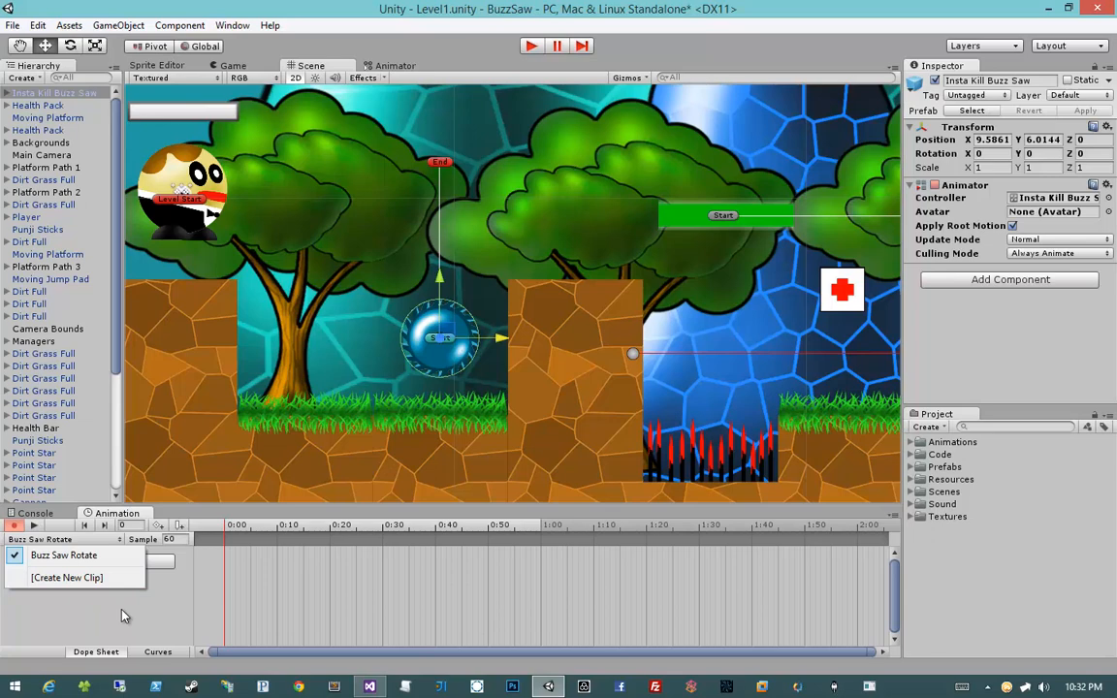
click(95, 561)
click(100, 563)
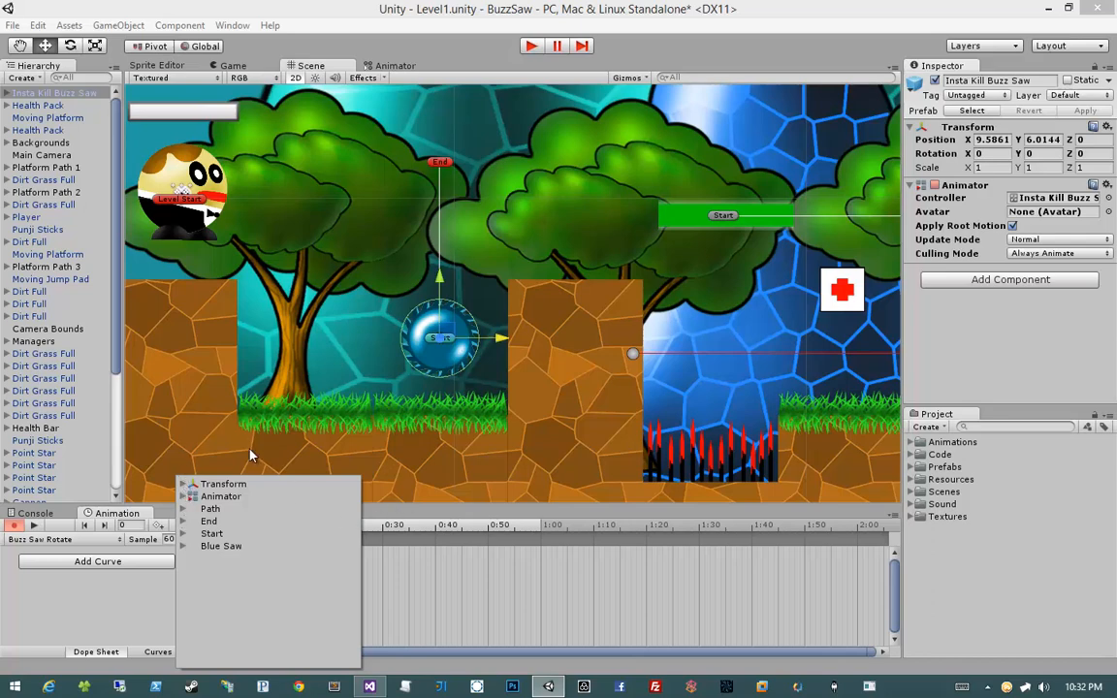
click(183, 509)
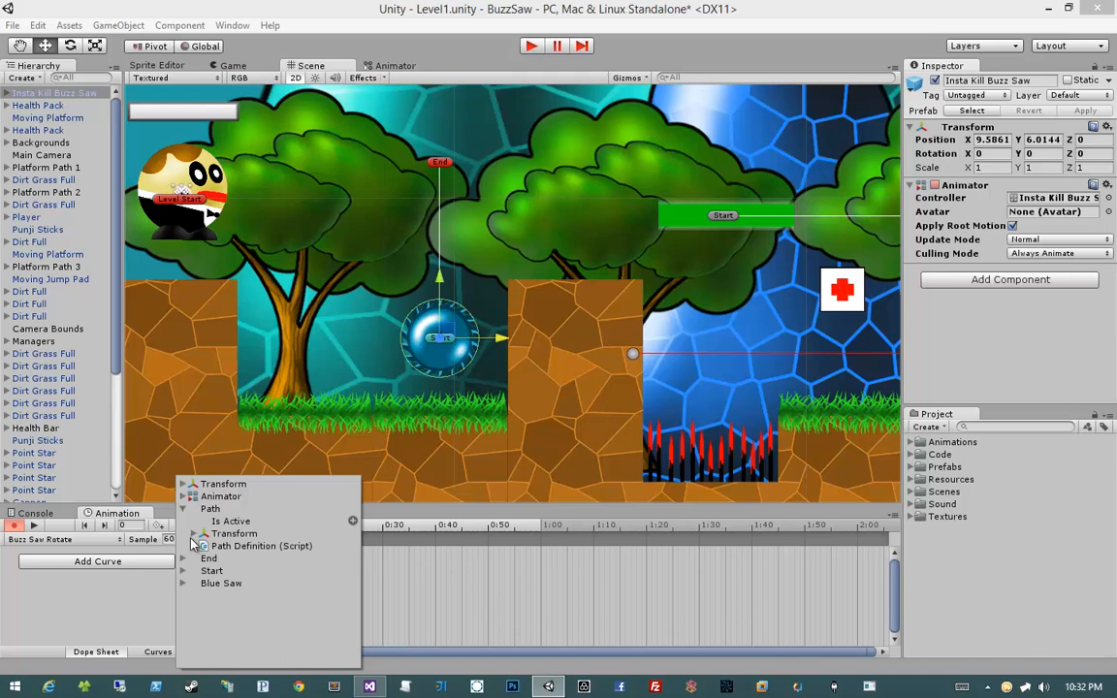
click(195, 547)
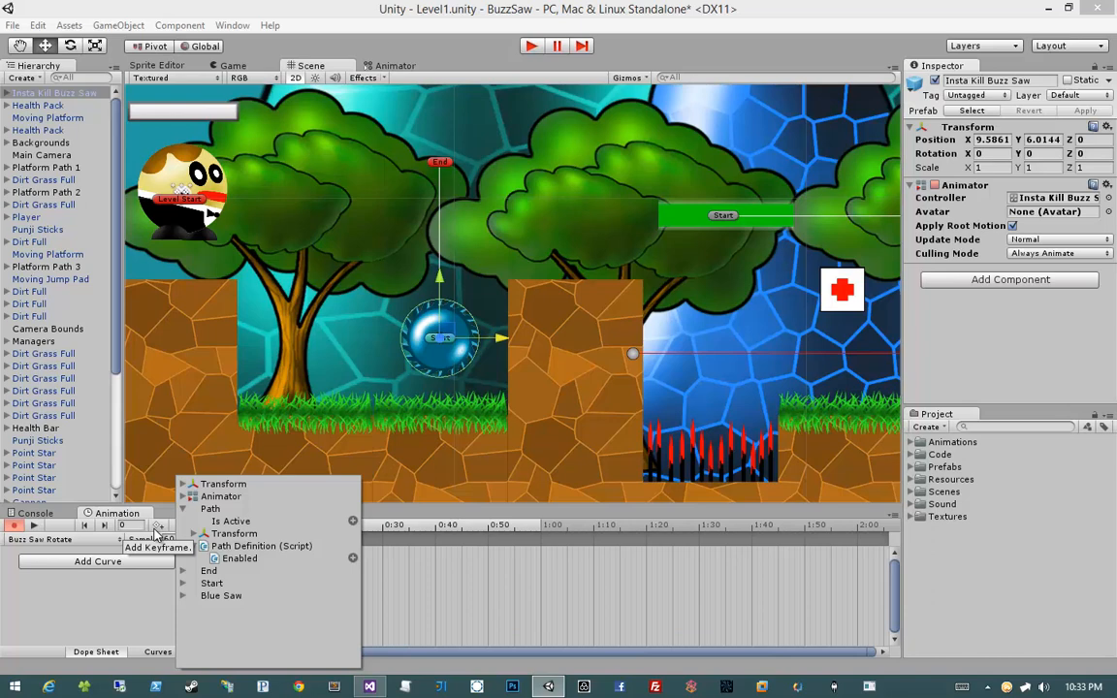
click(183, 509)
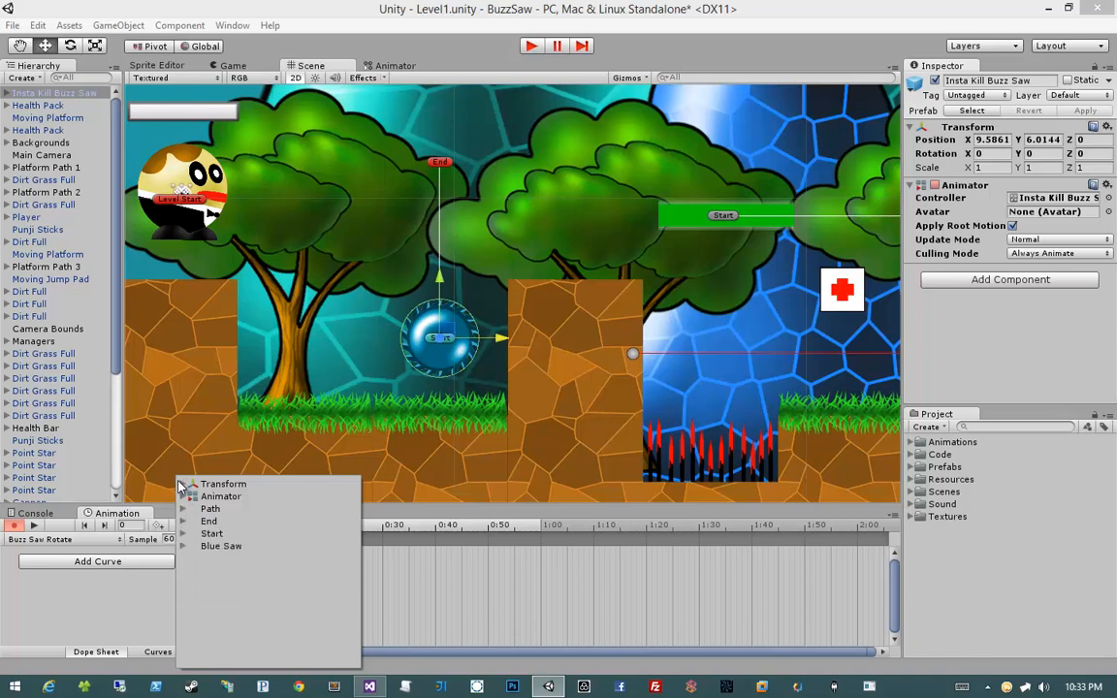
Add a curve for the Rotation property of the Blue Saw child's Transform.
click(182, 547)
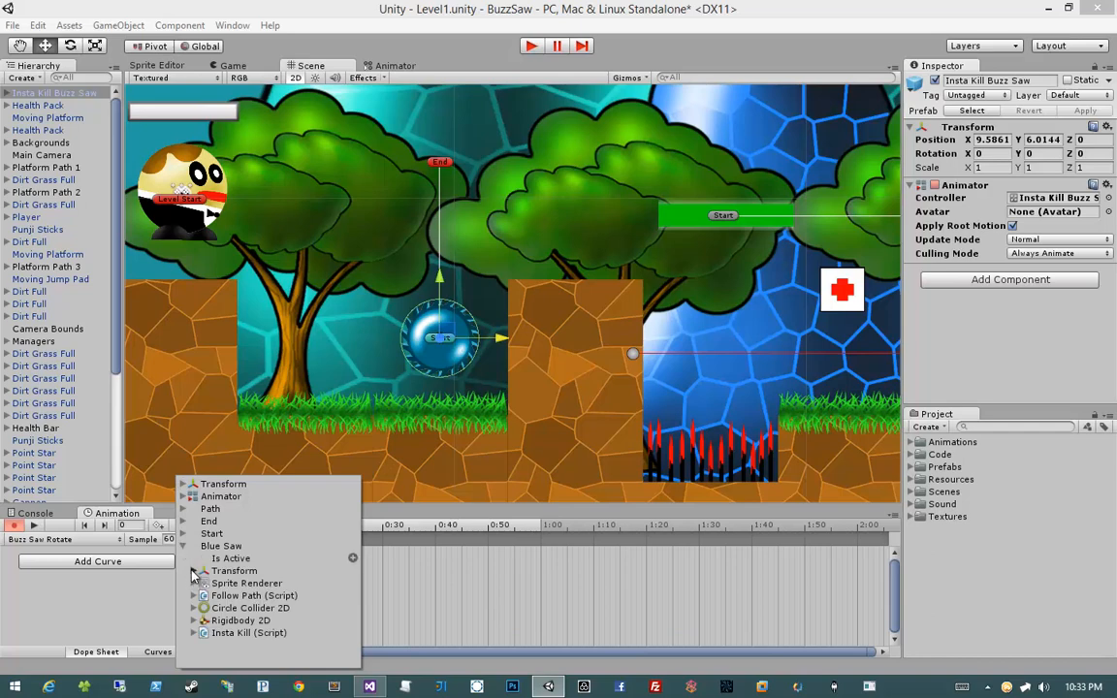
click(193, 571)
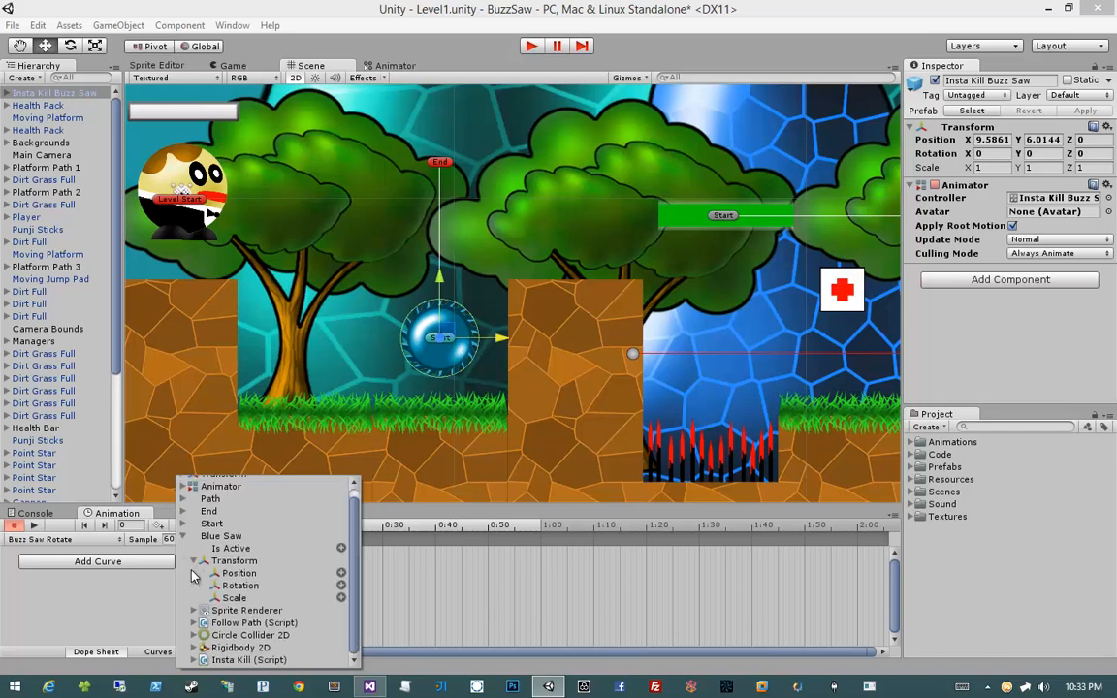
click(340, 586)
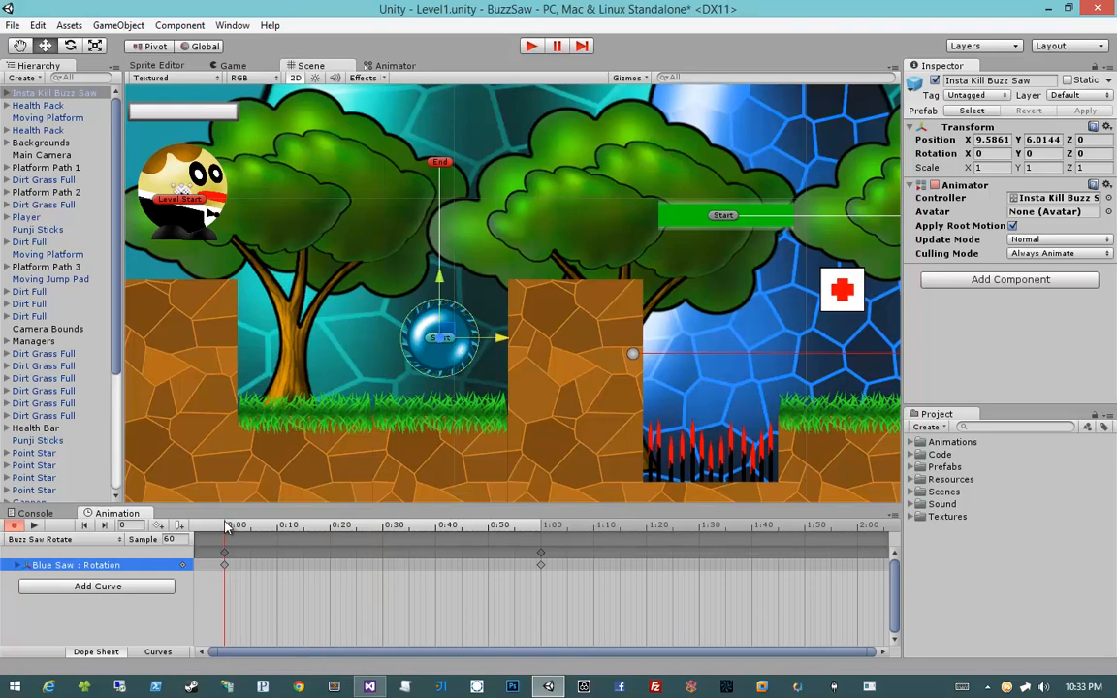
Enlarge the Animation view and expand the Blue Saw rotation track into its X, Y and Z components.
drag(225, 527, 198, 475)
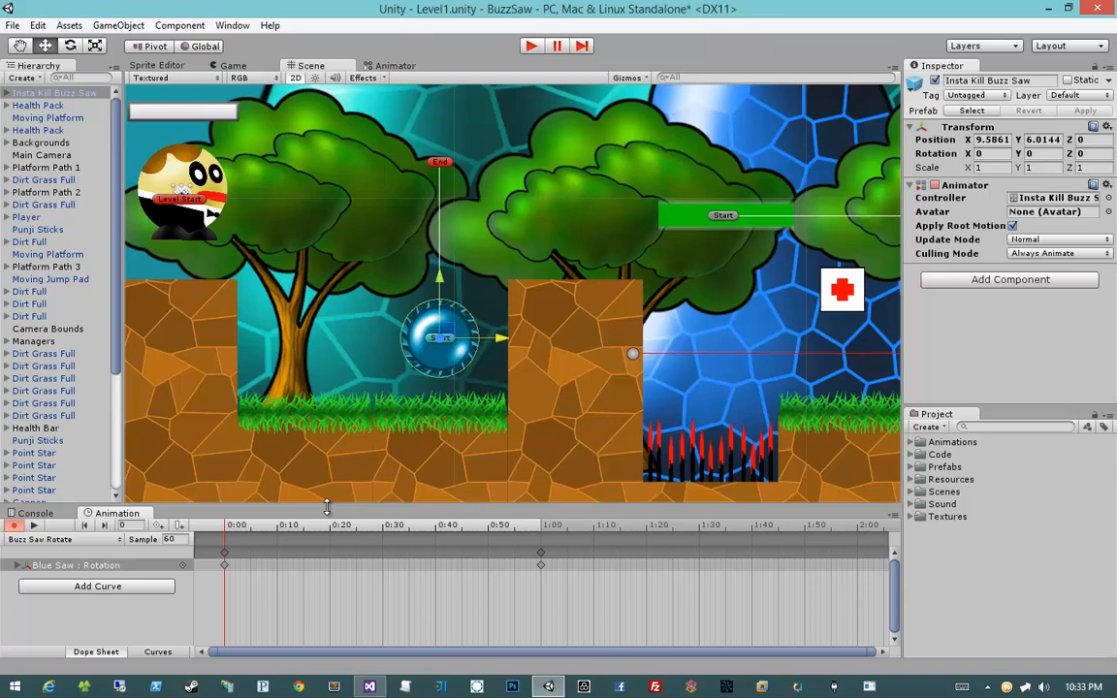
drag(325, 517, 232, 427)
middle_drag(377, 334, 398, 337)
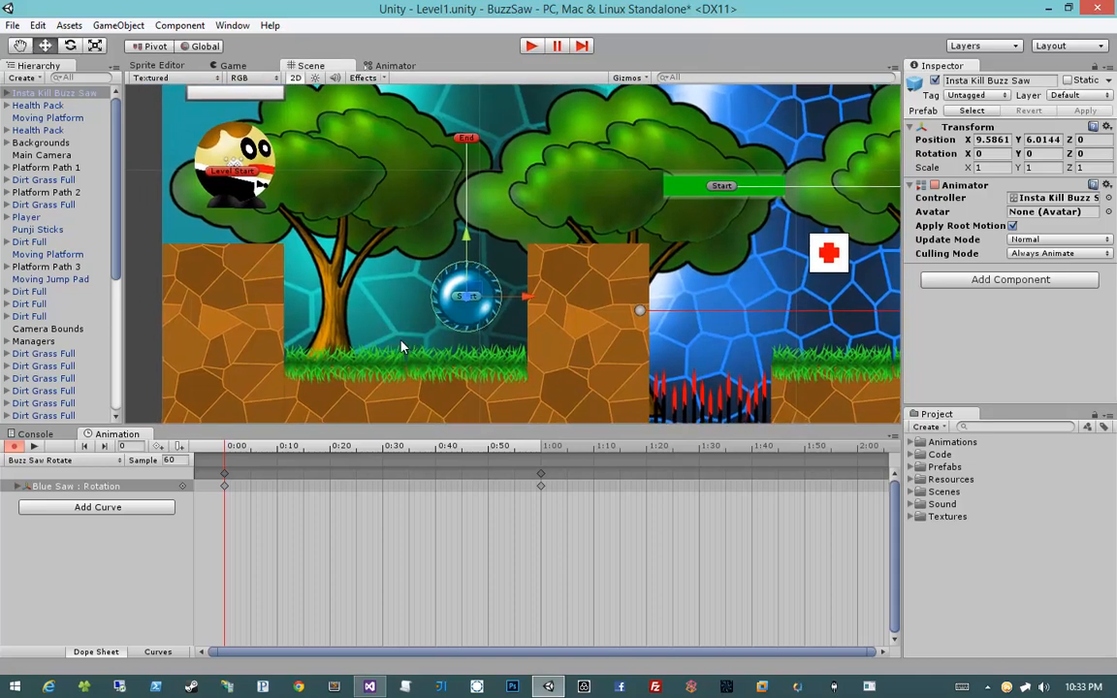
click(17, 486)
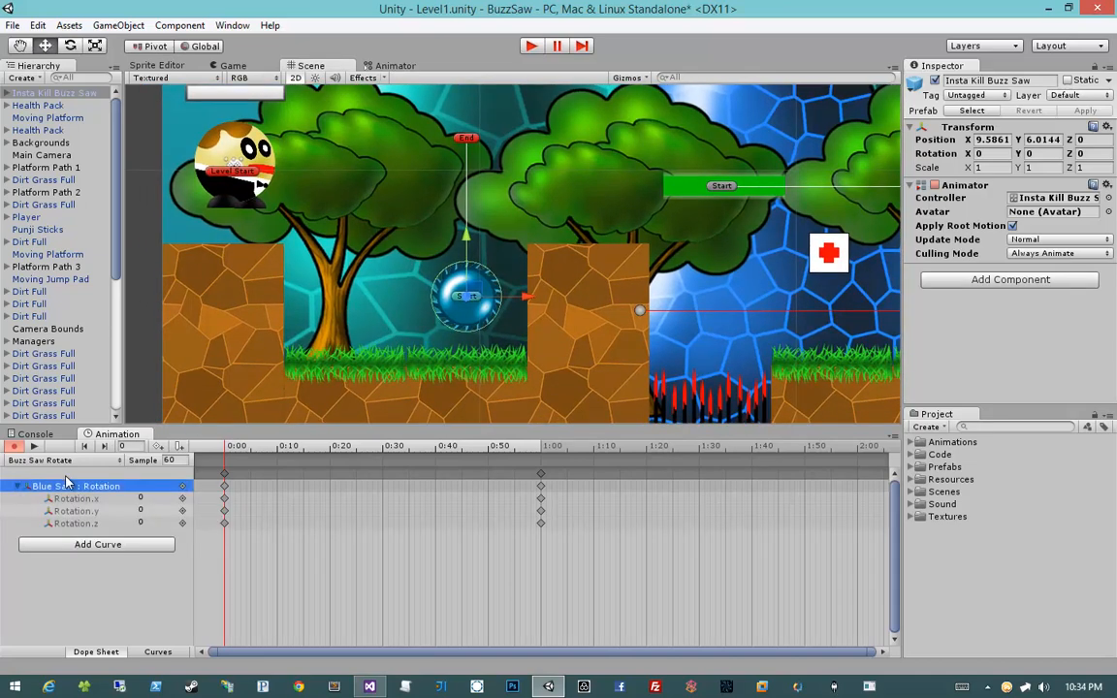
Inspect the X, Y and Z components of the Blue Saw's rotation and move the playhead to 1:00.
click(70, 500)
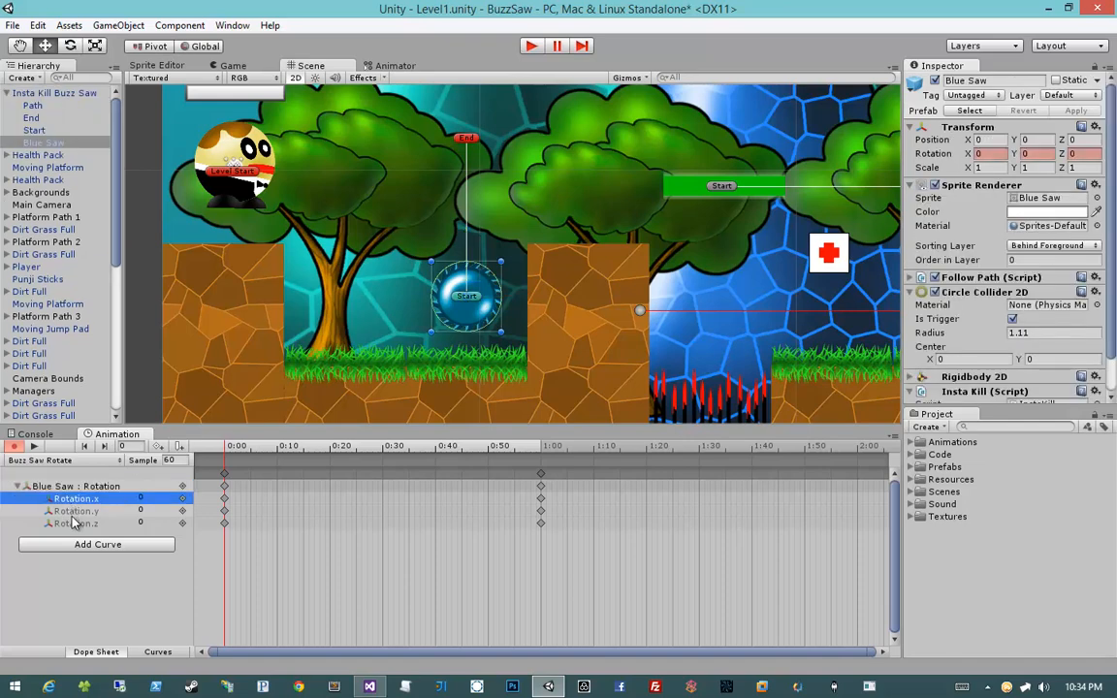
click(73, 511)
click(75, 524)
click(71, 499)
click(149, 511)
drag(229, 448, 540, 449)
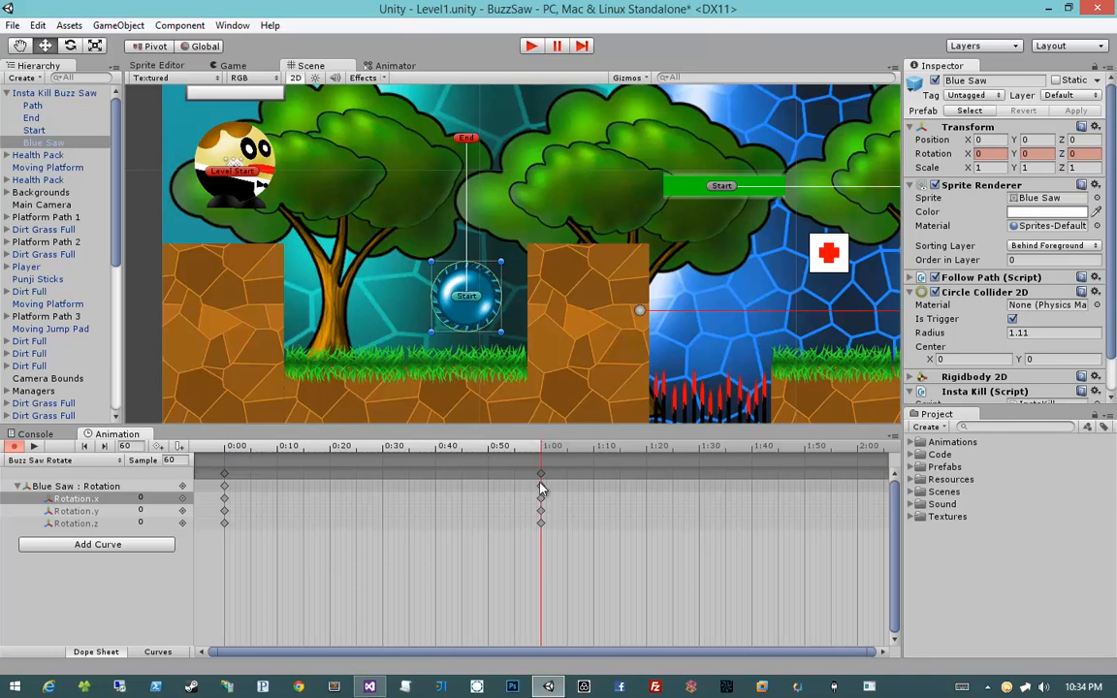
click(143, 522)
drag(1064, 155, 257, 160)
key(ctrl+z)
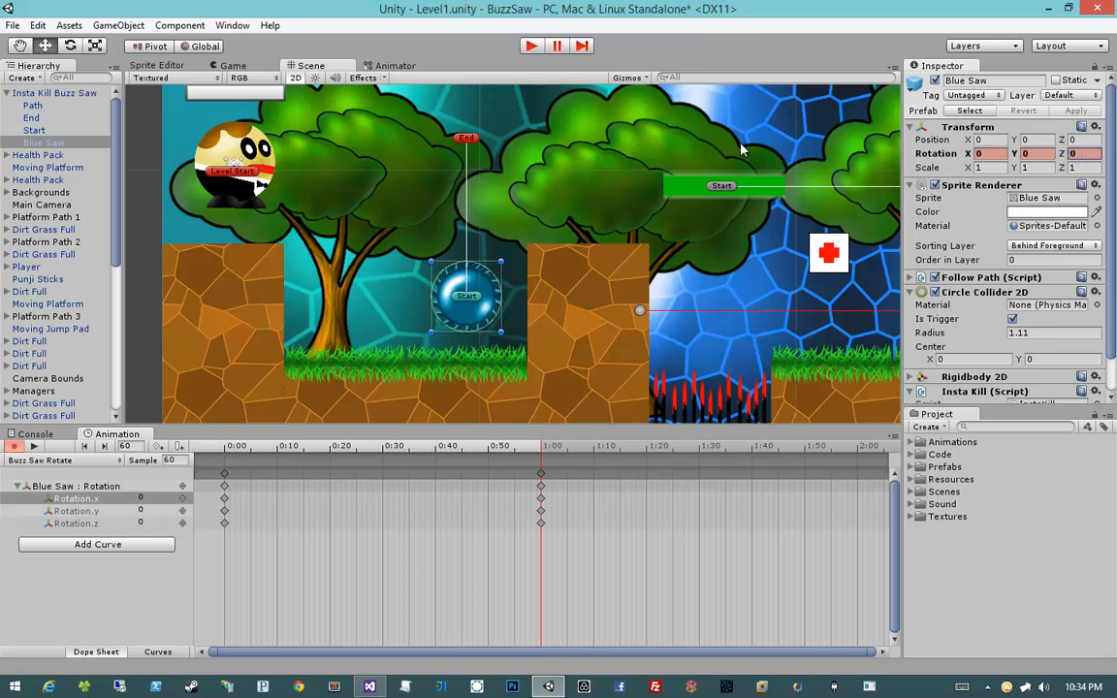
Set the Blue Saw's Z rotation to 360 at the 1:00 keyframe and return the playhead to 0:00.
click(142, 524)
text(360)
drag(280, 448, 221, 450)
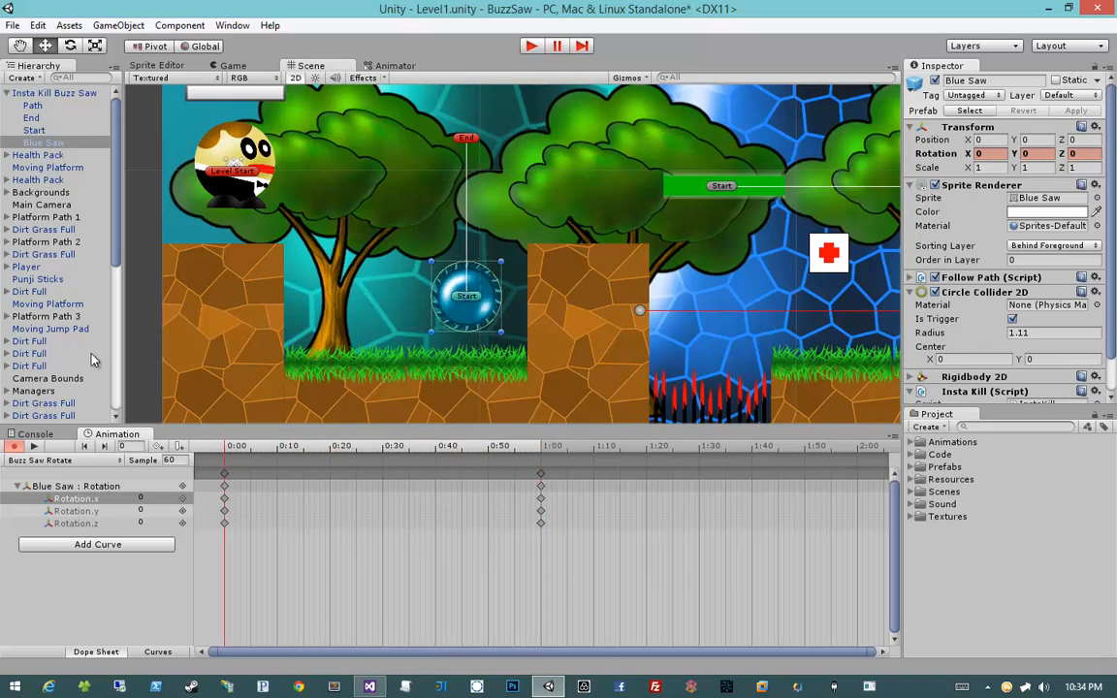
Compare the buzz saw parent with its Blue Saw child and preview the saw's rotation by playing and scrubbing the clip up to 1:00.
click(40, 93)
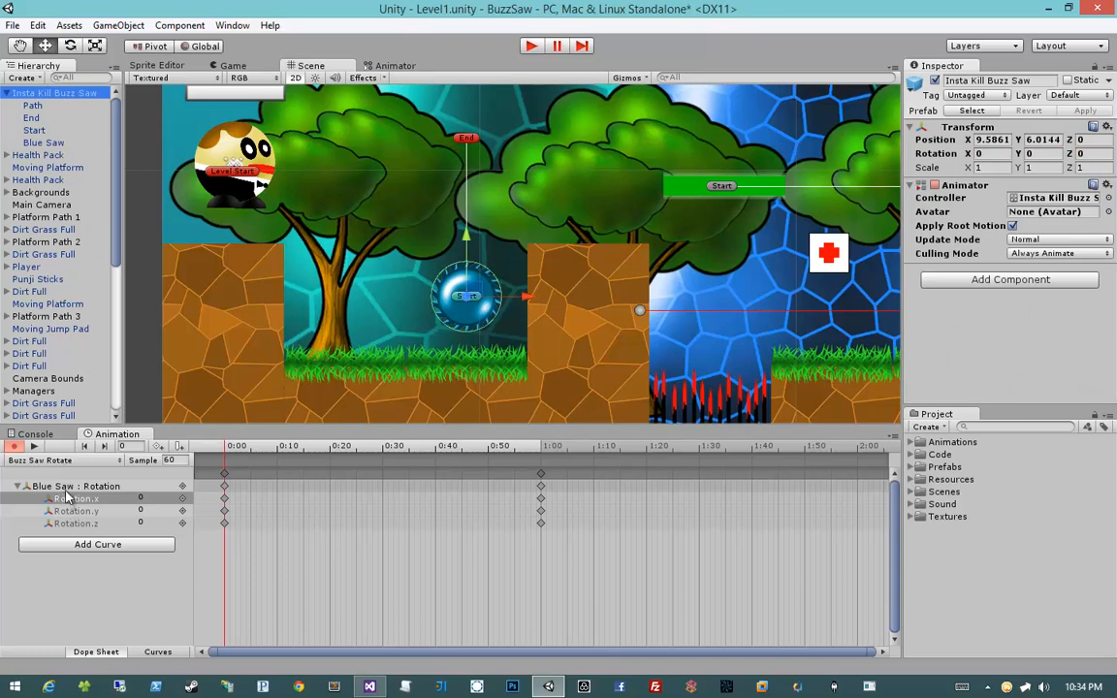
click(64, 143)
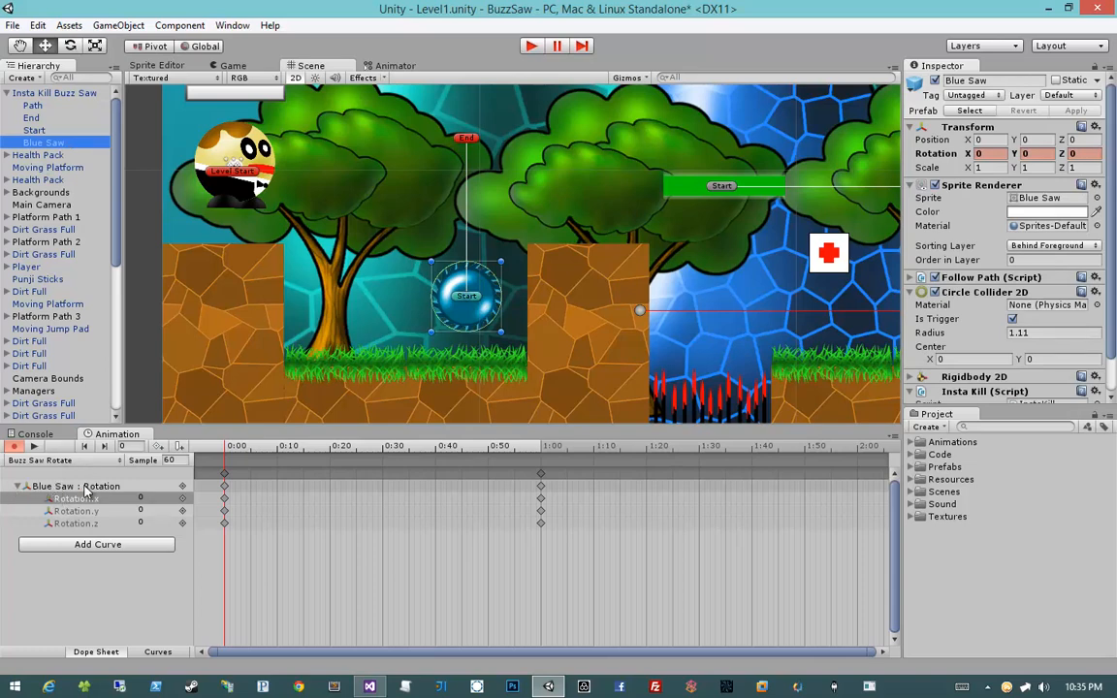
mouse_move(226, 447)
mouse_down()
mouse_move(474, 452)
mouse_move(230, 452)
mouse_up()
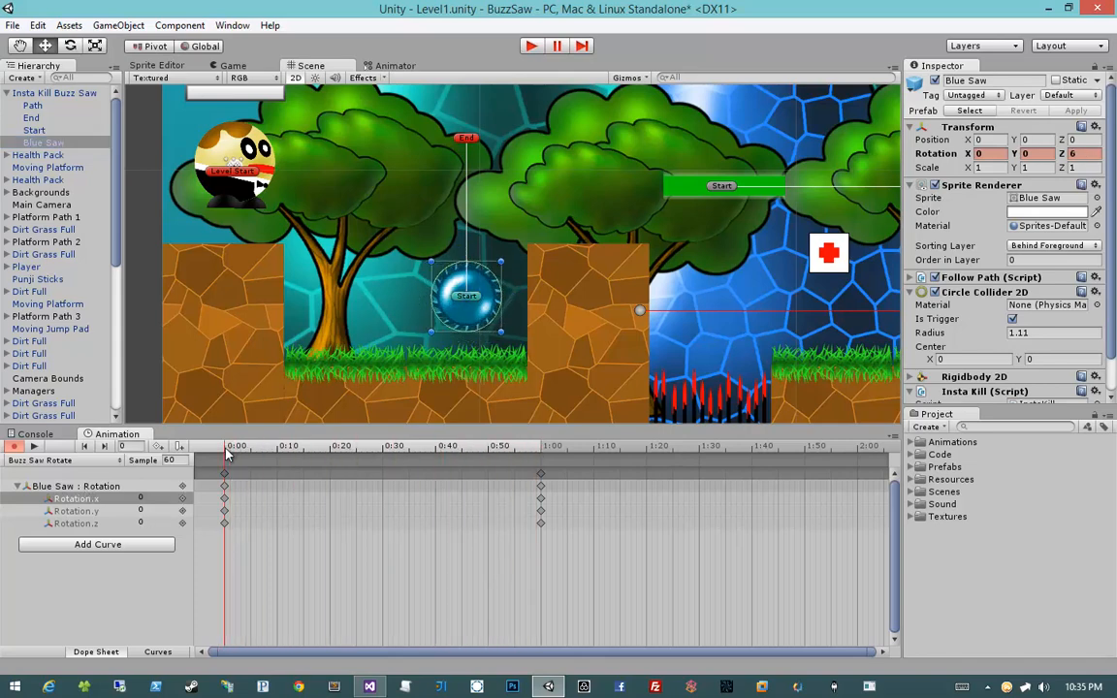
click(35, 447)
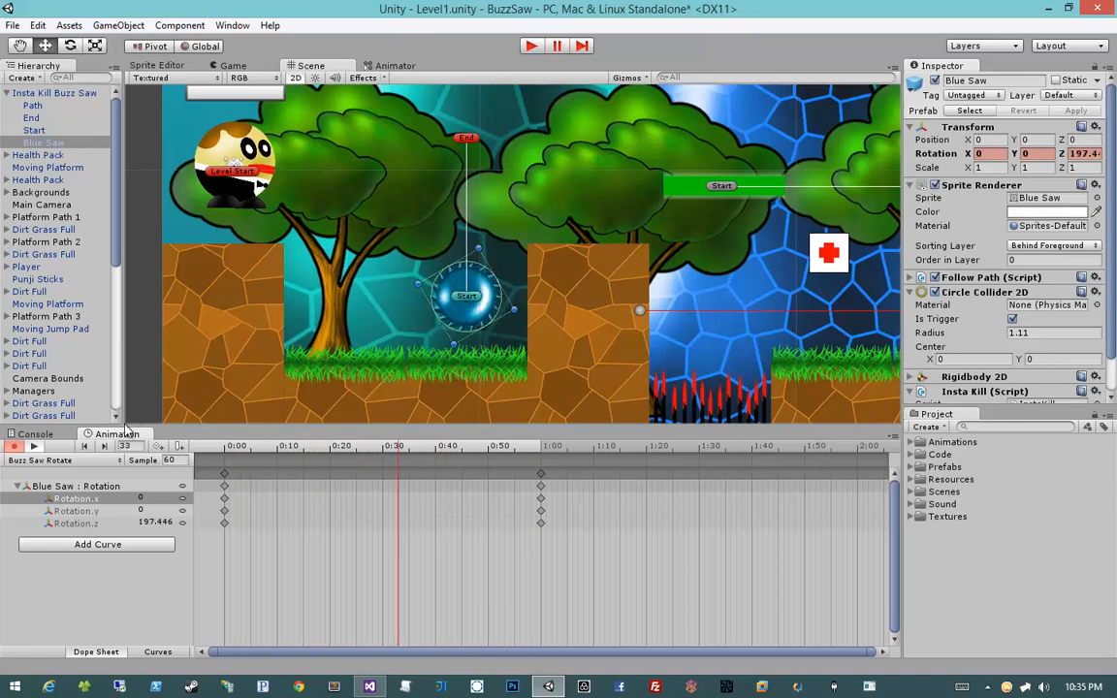
click(34, 448)
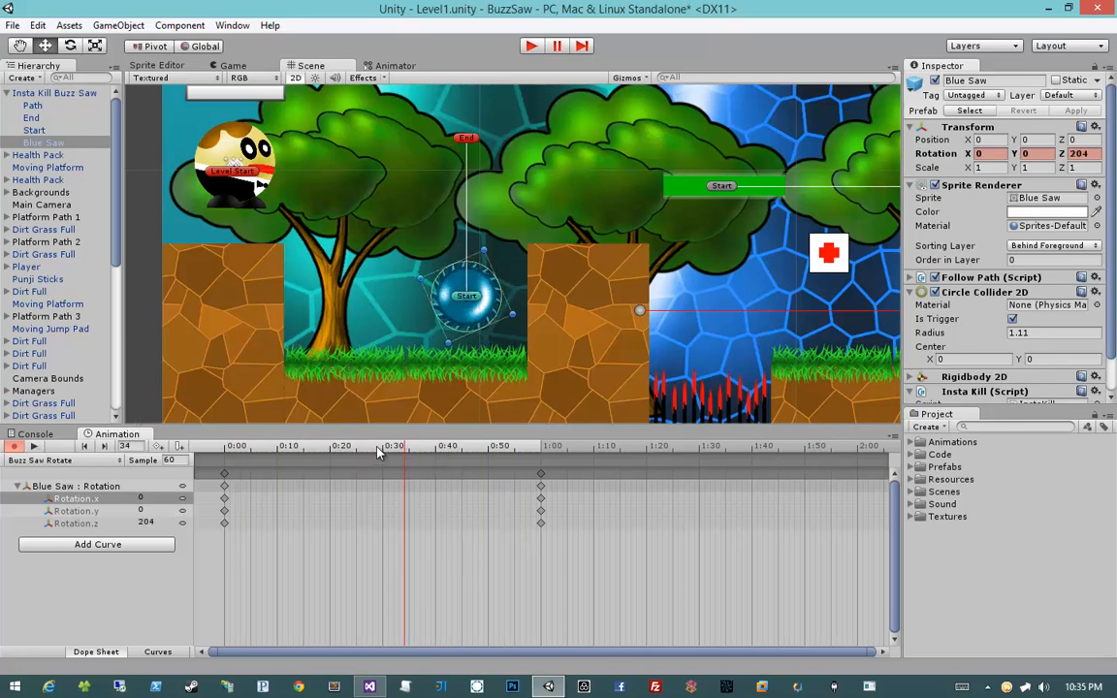
click(385, 448)
drag(385, 449, 350, 449)
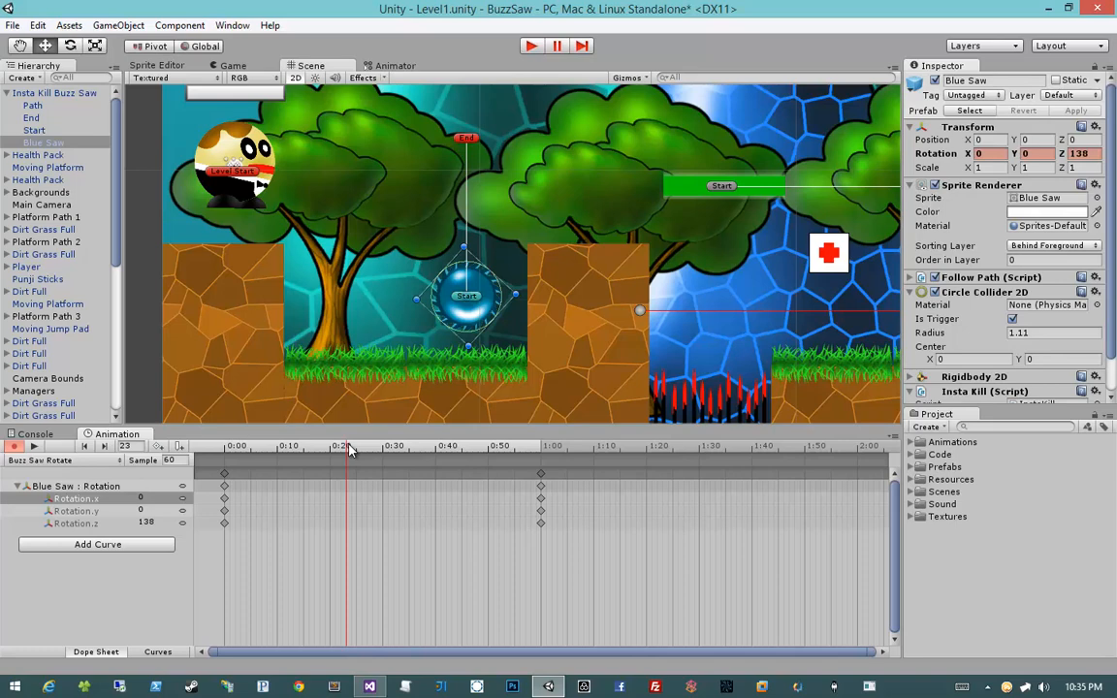
click(16, 449)
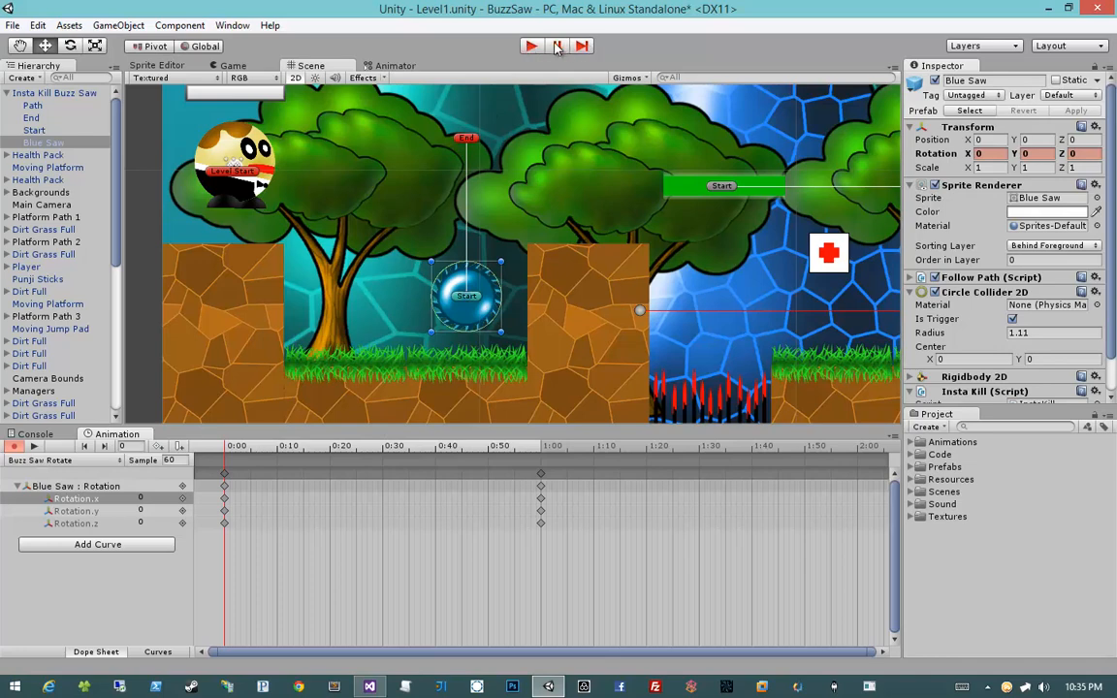
drag(260, 442, 544, 431)
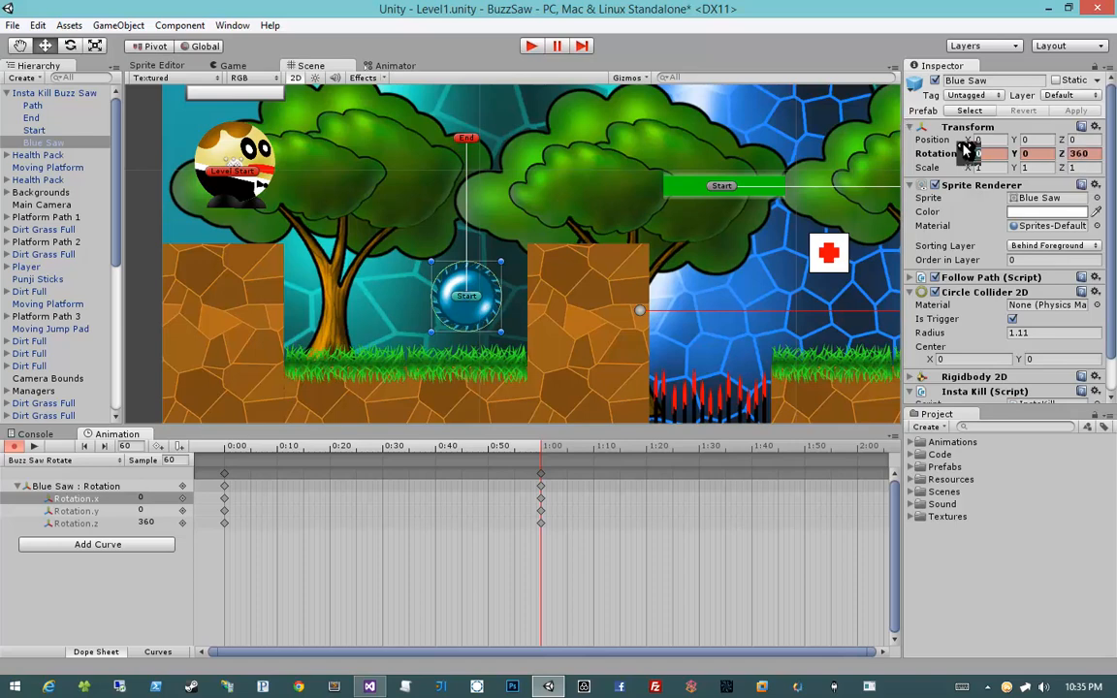
Collapse the Blue Saw rotation track in the dope sheet and return the playhead to 0:00.
click(17, 485)
mouse_move(214, 447)
mouse_down()
mouse_move(534, 448)
mouse_move(222, 447)
mouse_up()
click(82, 486)
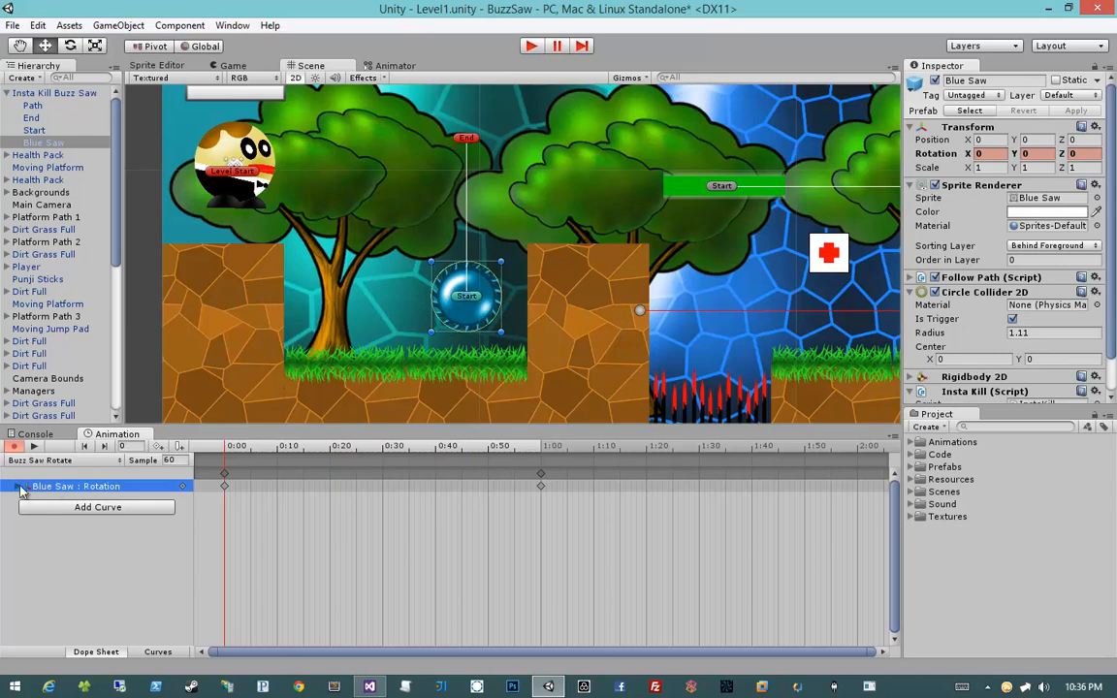
click(18, 486)
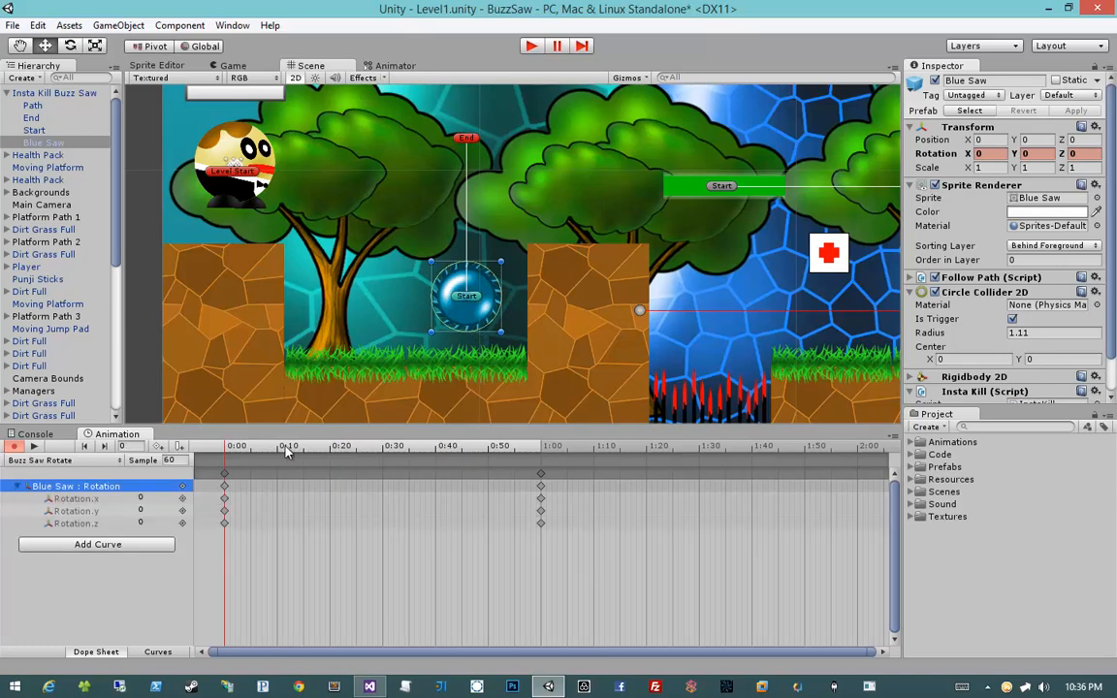
click(18, 487)
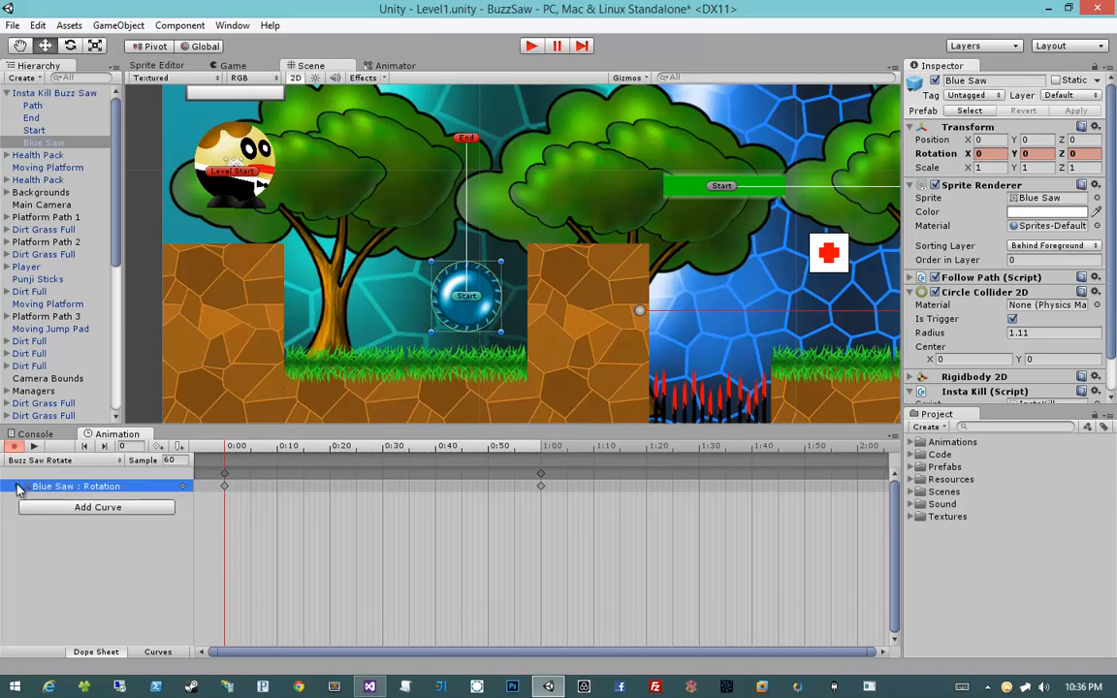
Record an X scale of 2 for the Blue Saw at 1:00 and inspect the scale track from 0:00.
drag(382, 448, 541, 448)
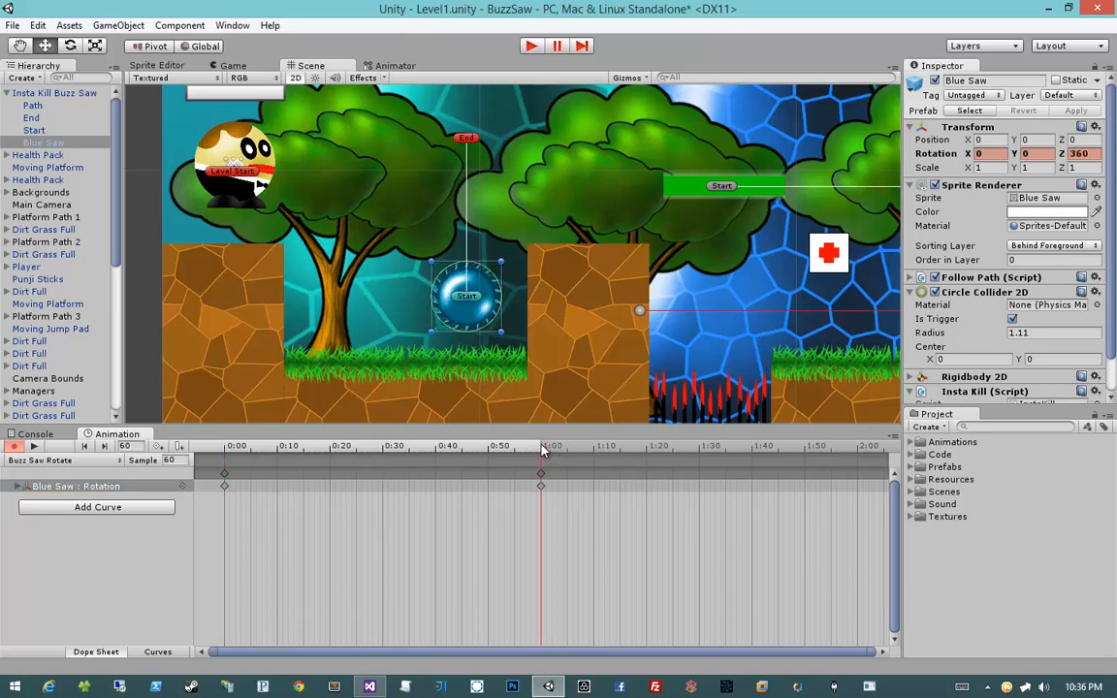
click(994, 167)
text(2)
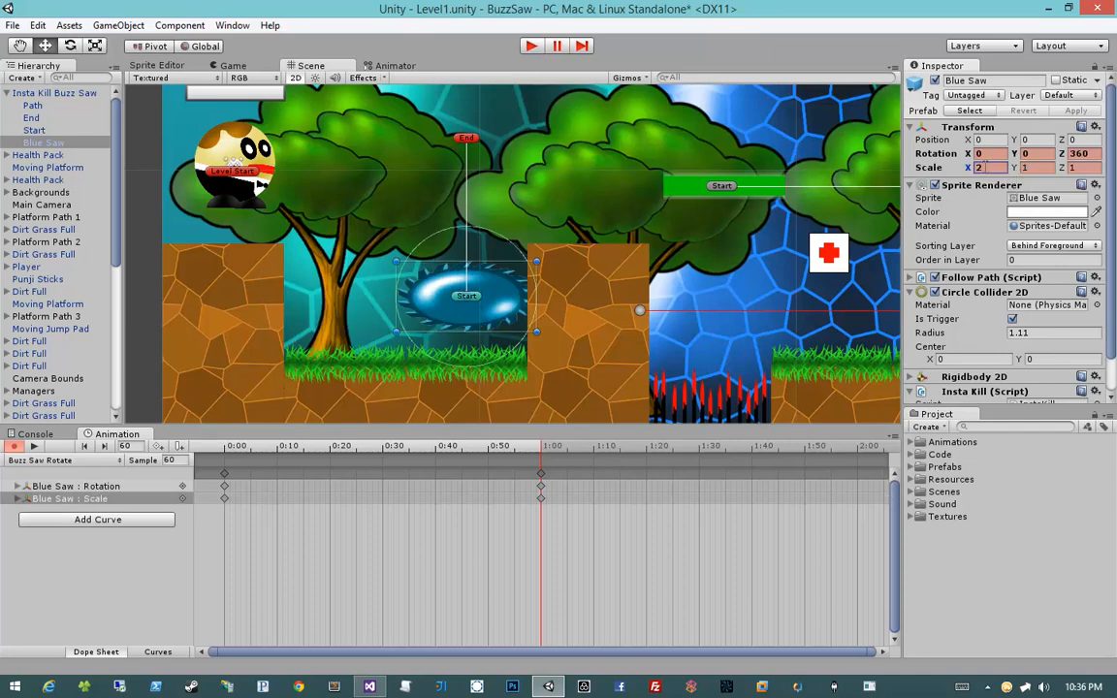
drag(546, 447, 225, 447)
click(92, 500)
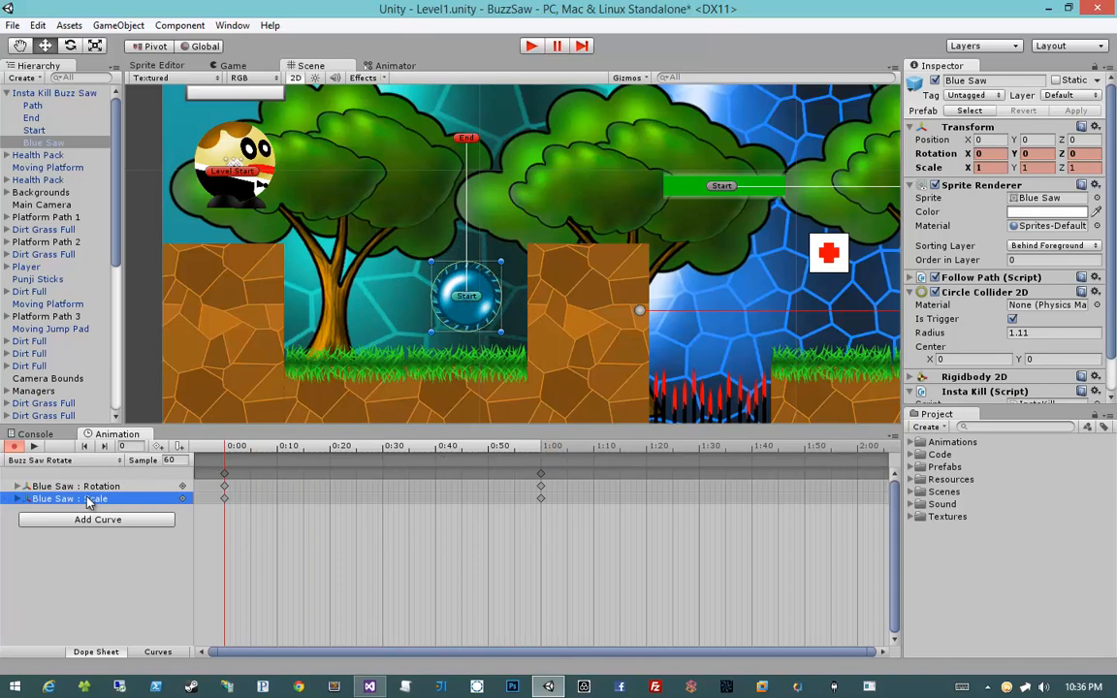
right_click(151, 501)
click(150, 497)
Keyframe the Blue Saw at 0:30 with an X scale of 0 and return the playhead to the start.
drag(225, 447, 386, 448)
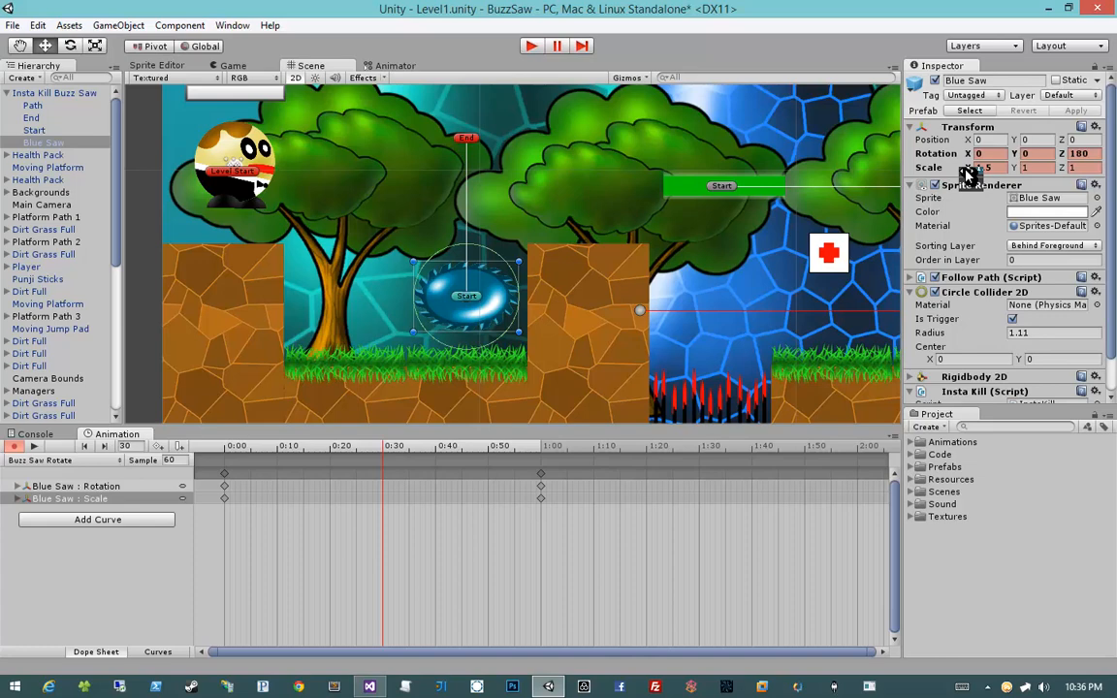
drag(969, 171, 916, 171)
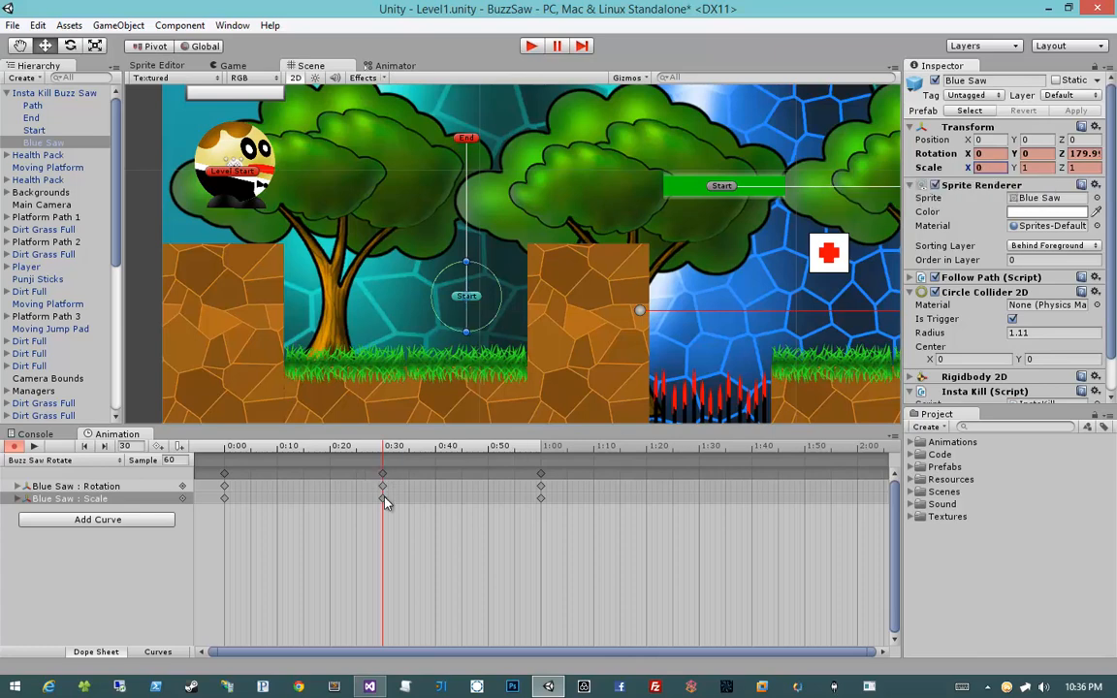
drag(373, 448, 199, 451)
Preview the combined scale and rotation animation and examine the saw at frame 15.
click(39, 447)
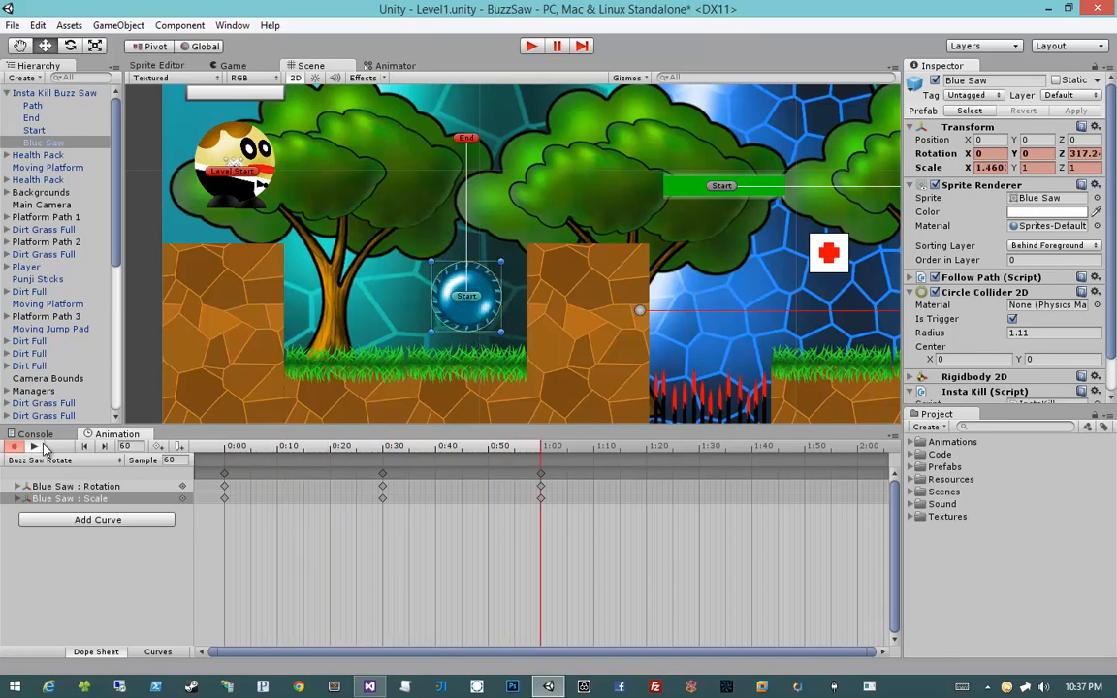
click(43, 445)
drag(309, 447, 304, 447)
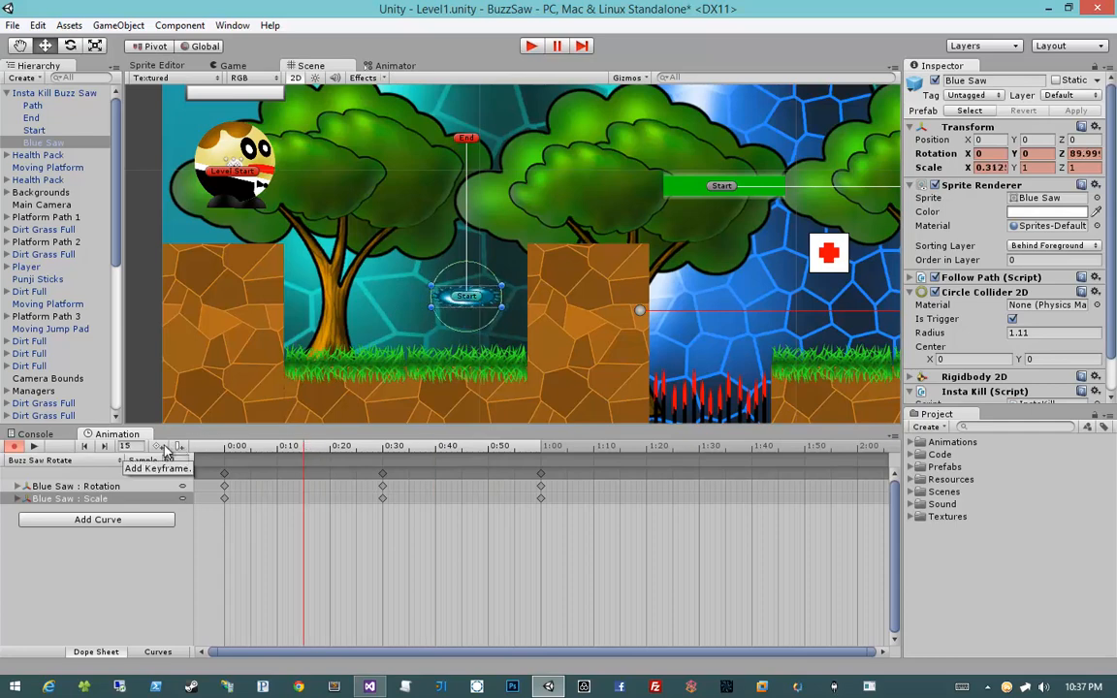
click(160, 446)
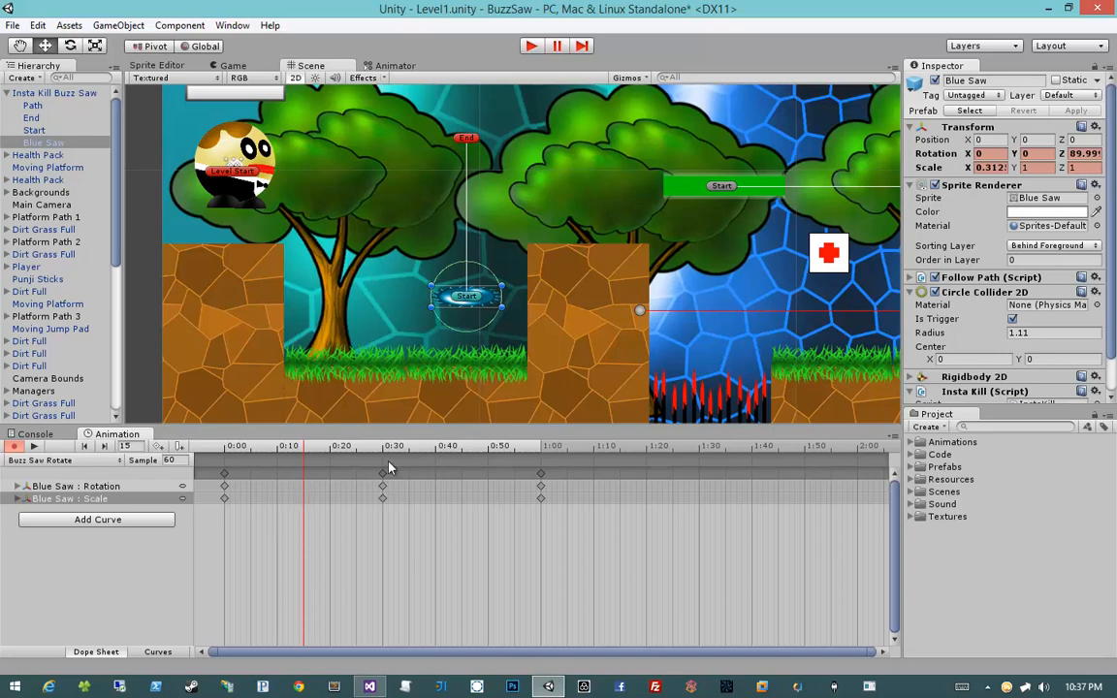
Delete the Blue Saw's Scale track from the clip and return the playhead to 0:00.
drag(377, 447, 362, 448)
click(72, 502)
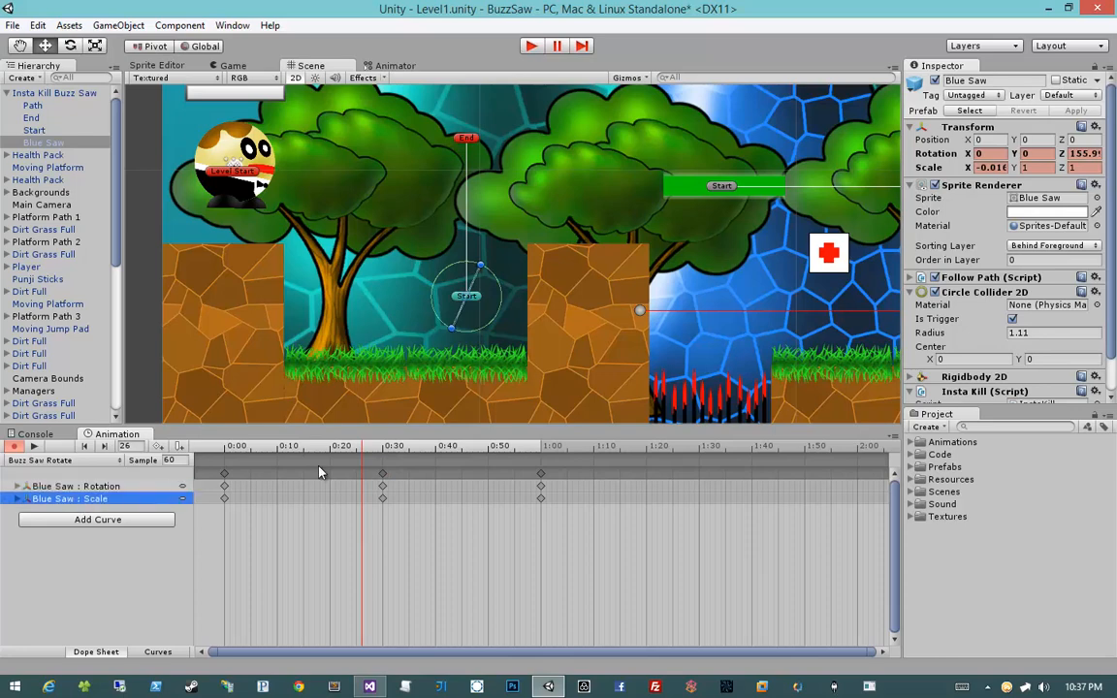
key(Delete)
drag(310, 447, 199, 406)
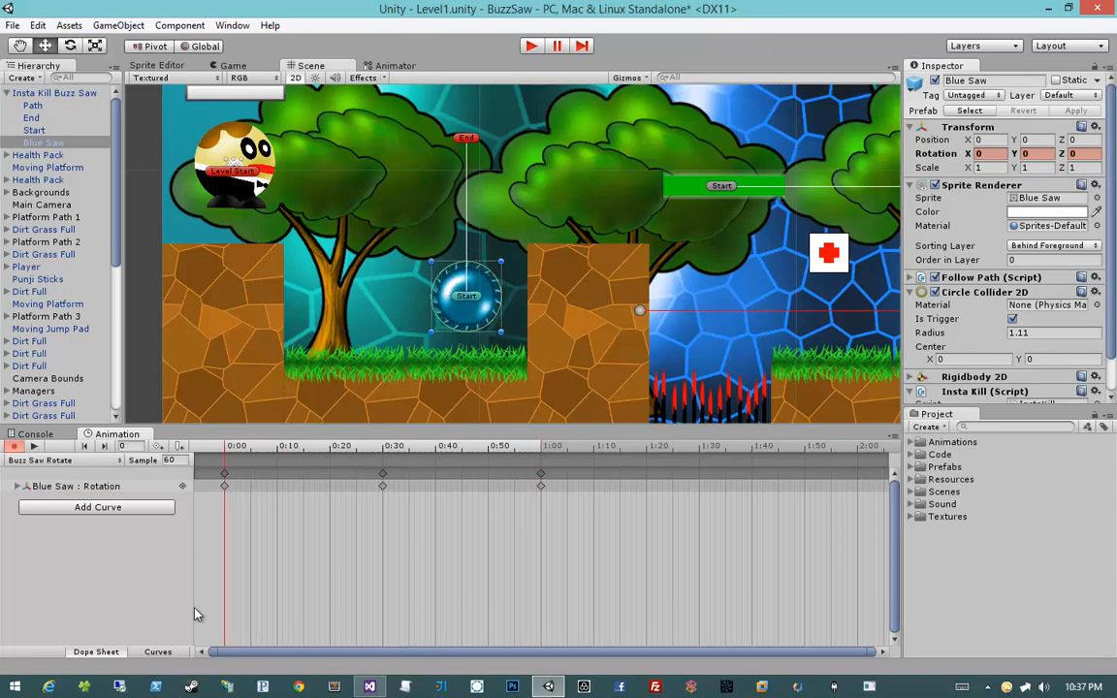
Show the clip as curves and examine the Blue Saw's X, Y and Z rotation curves individually.
click(158, 651)
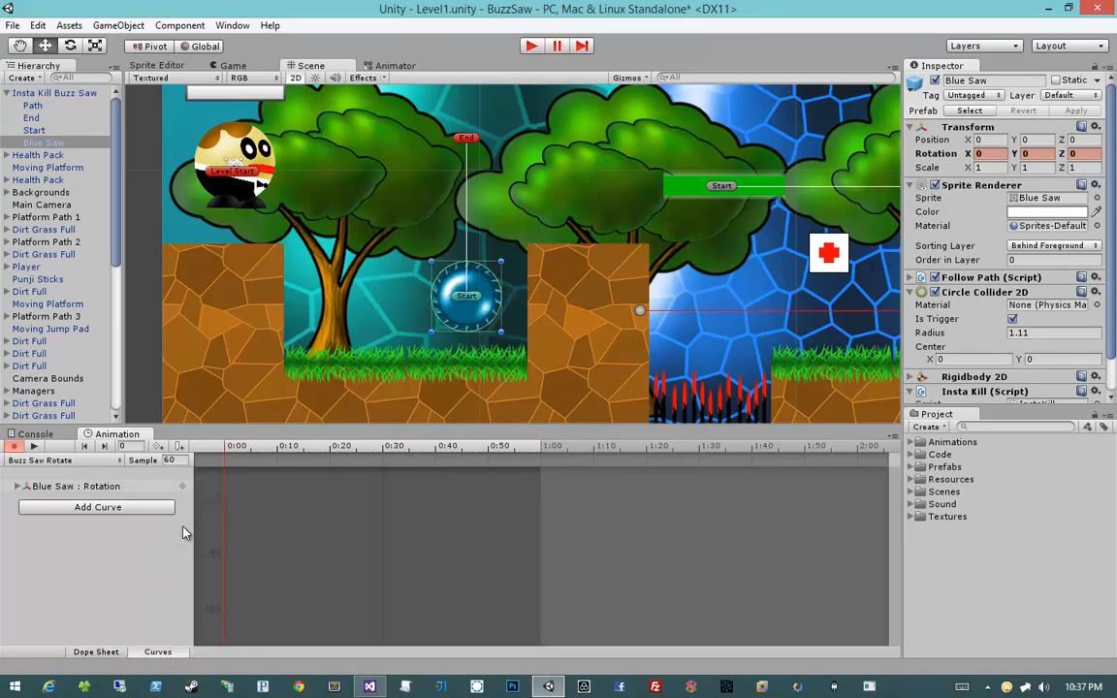
click(23, 487)
click(17, 487)
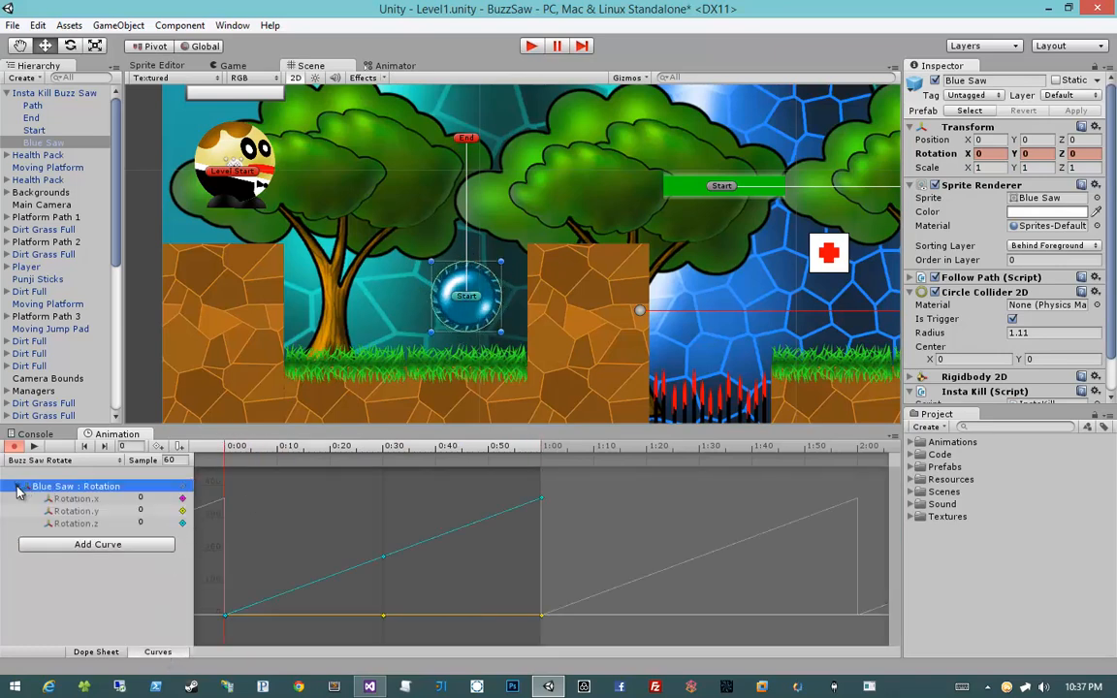
click(77, 511)
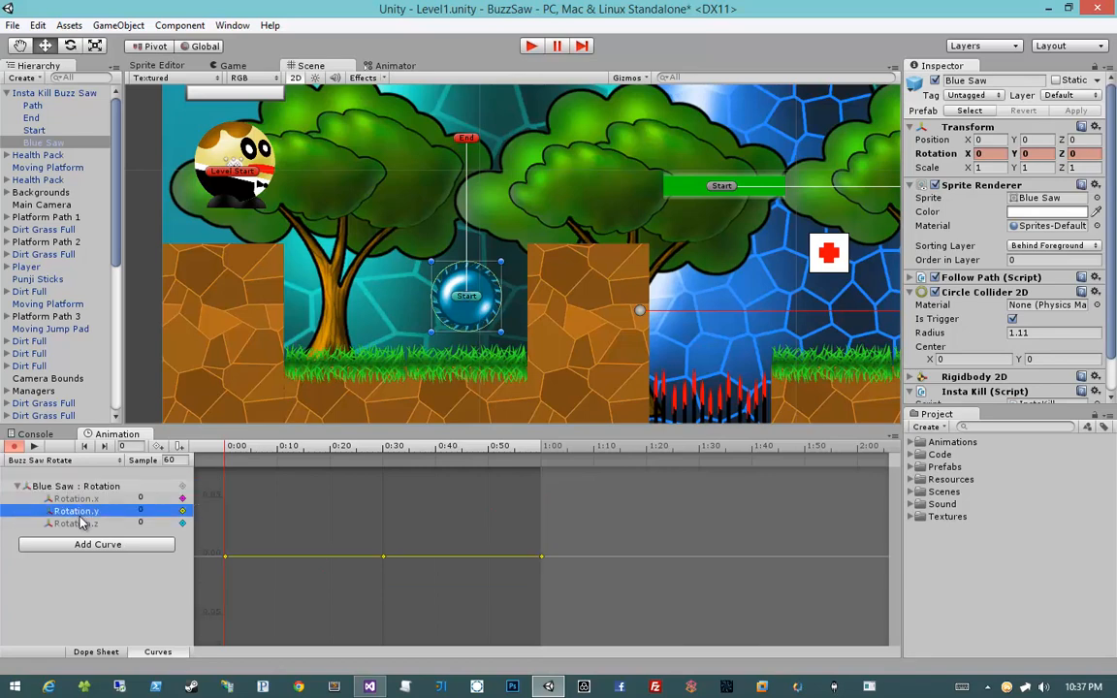
click(77, 499)
click(79, 522)
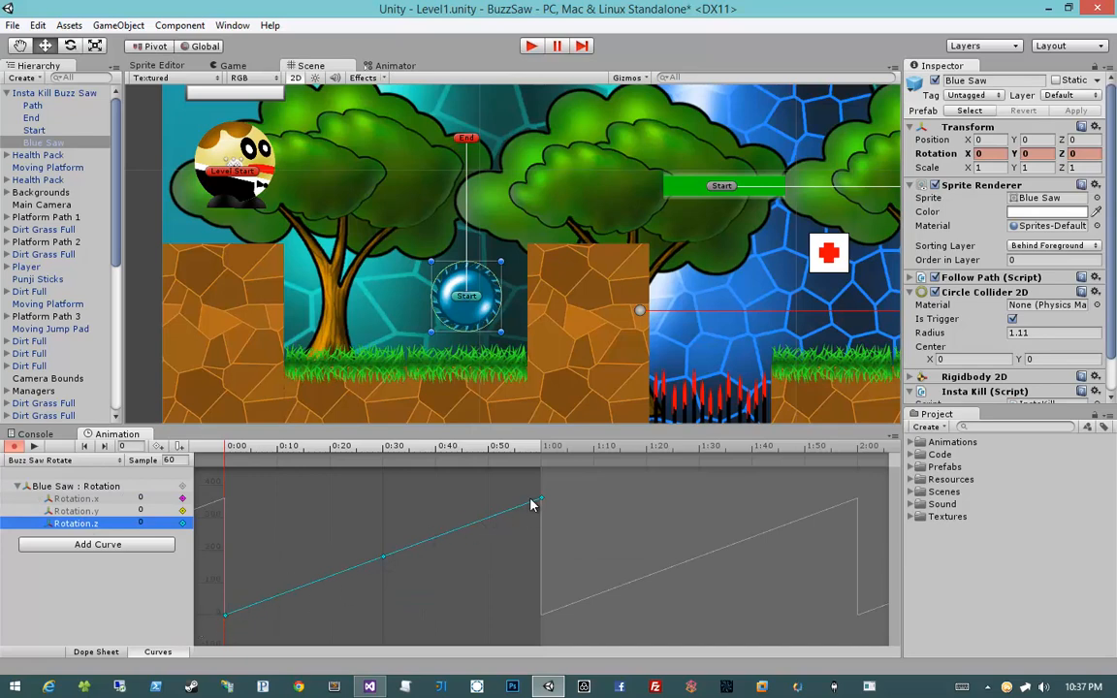
Play the clip to watch the Z rotation curve in action and scrub to its end at 1:00.
click(34, 446)
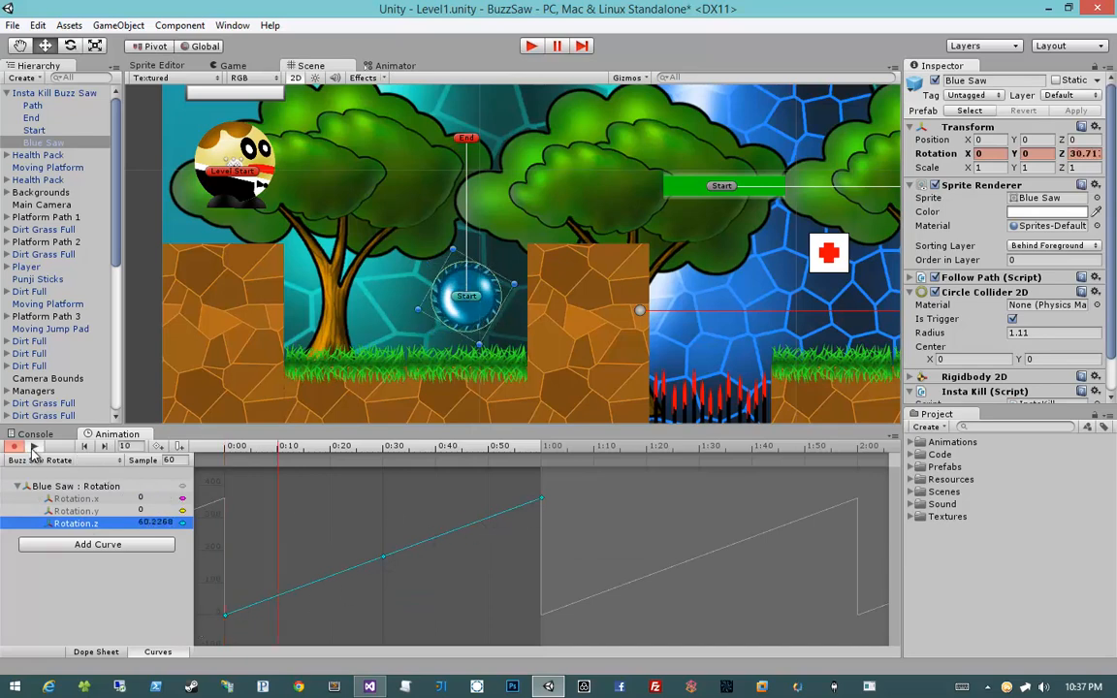
click(33, 448)
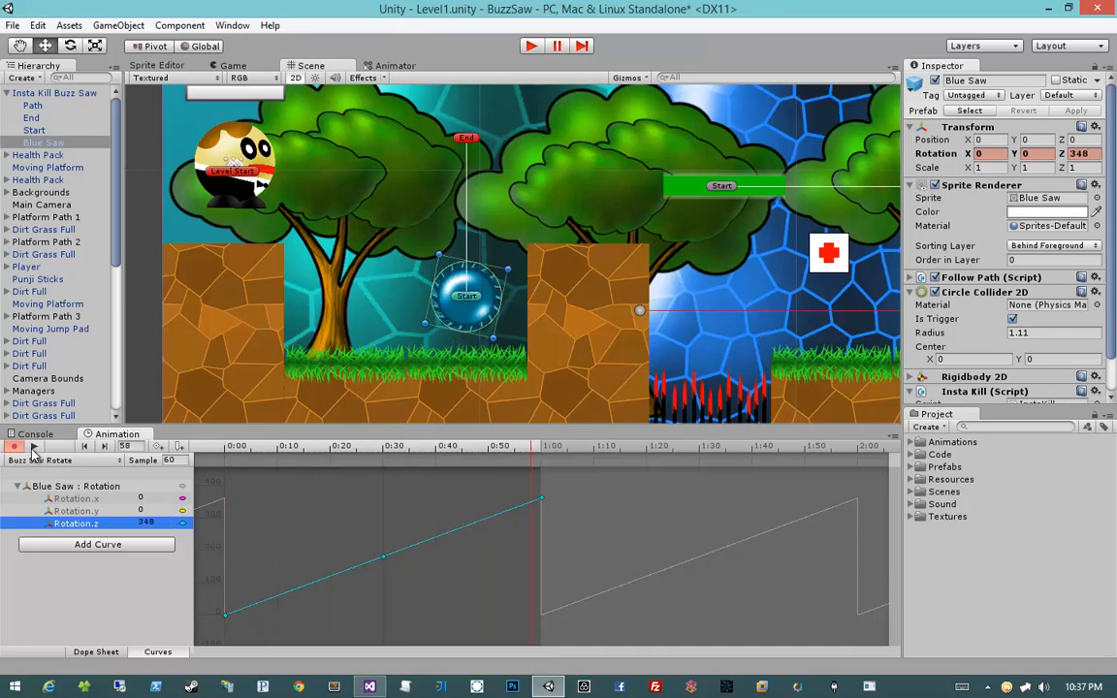
drag(370, 458, 540, 458)
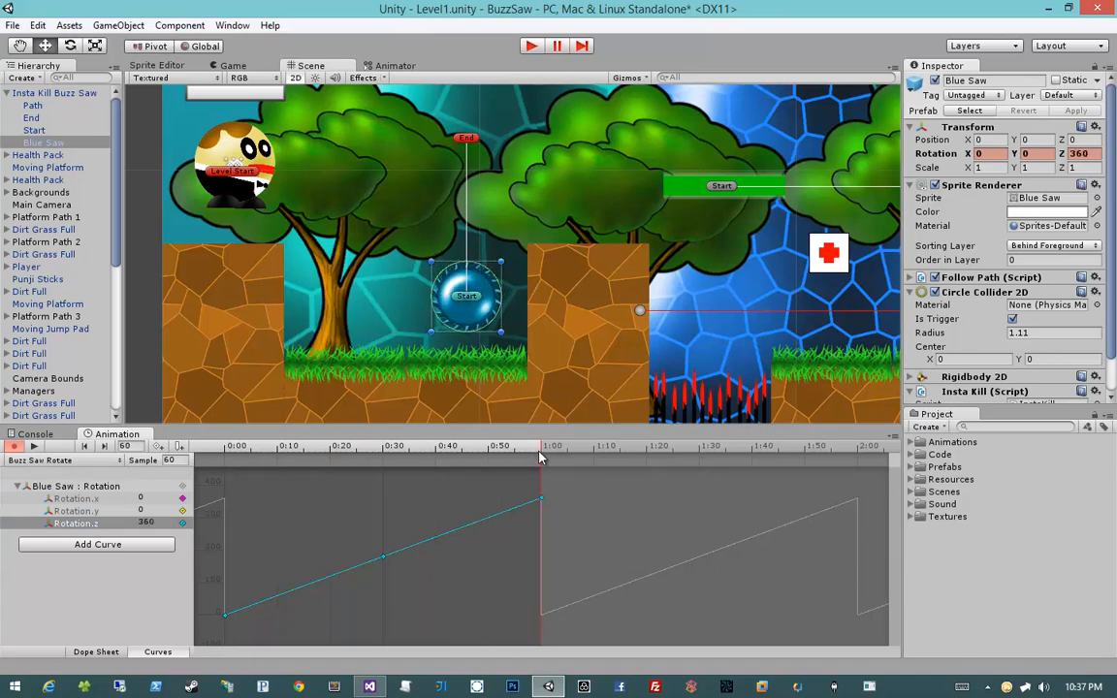
Move the middle key of the Z rotation curve earlier and higher, to about frame 19, and preview the fast-start spin.
double_click(385, 562)
drag(386, 562, 325, 527)
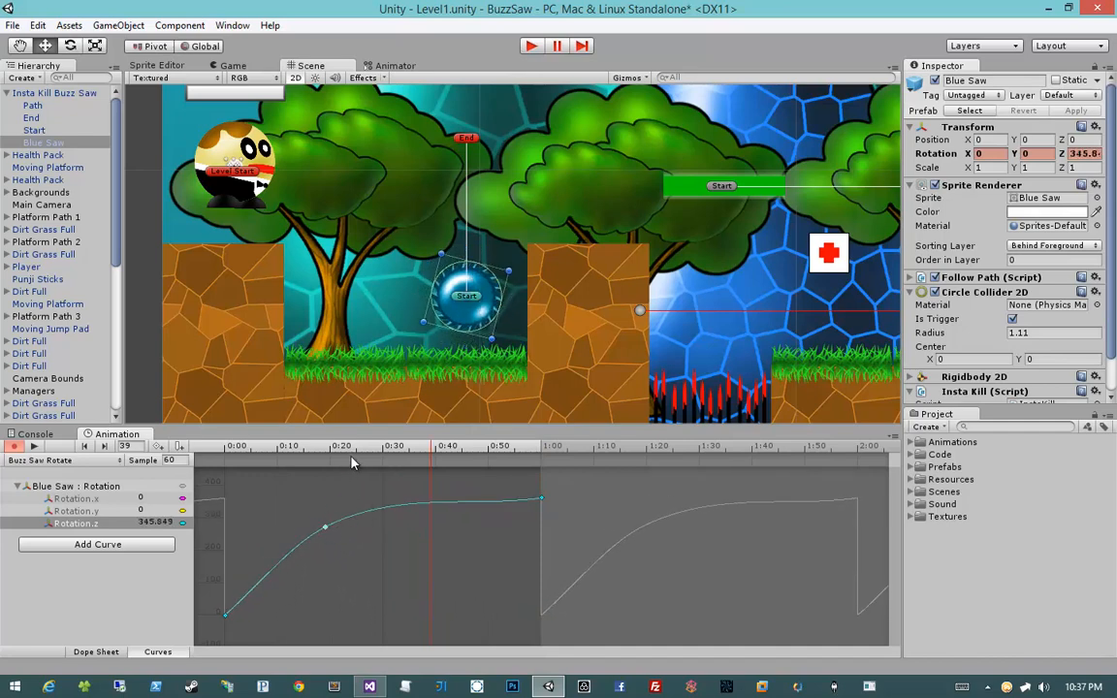
click(37, 446)
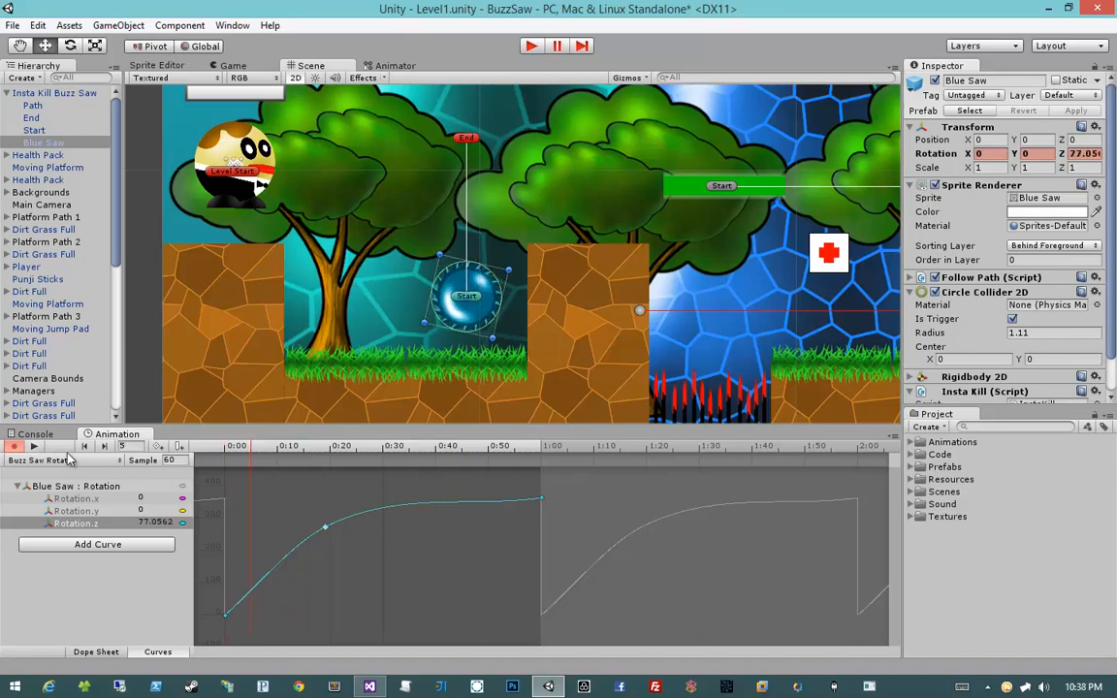
Move the middle key of the Z rotation curve to about frame 48, slightly above zero, and preview the slow-start spin.
drag(326, 531, 478, 609)
click(37, 447)
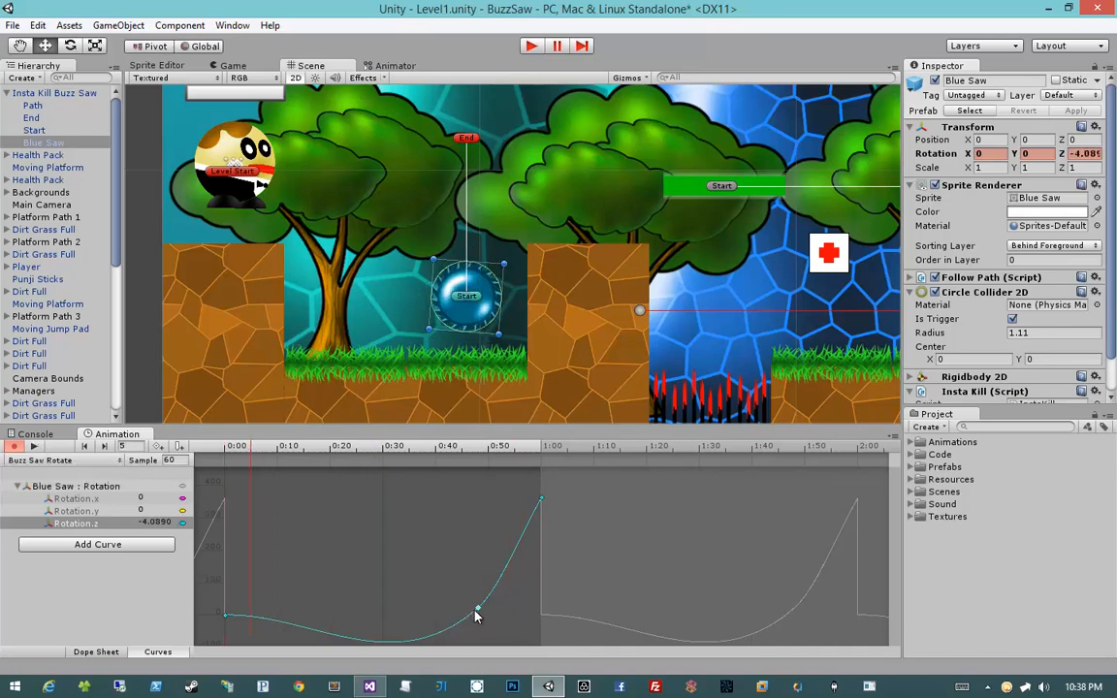
Move the middle Z rotation key to about frame 45 at value 163, add another key near frame 21, higher up, and preview the motion.
drag(477, 608, 462, 560)
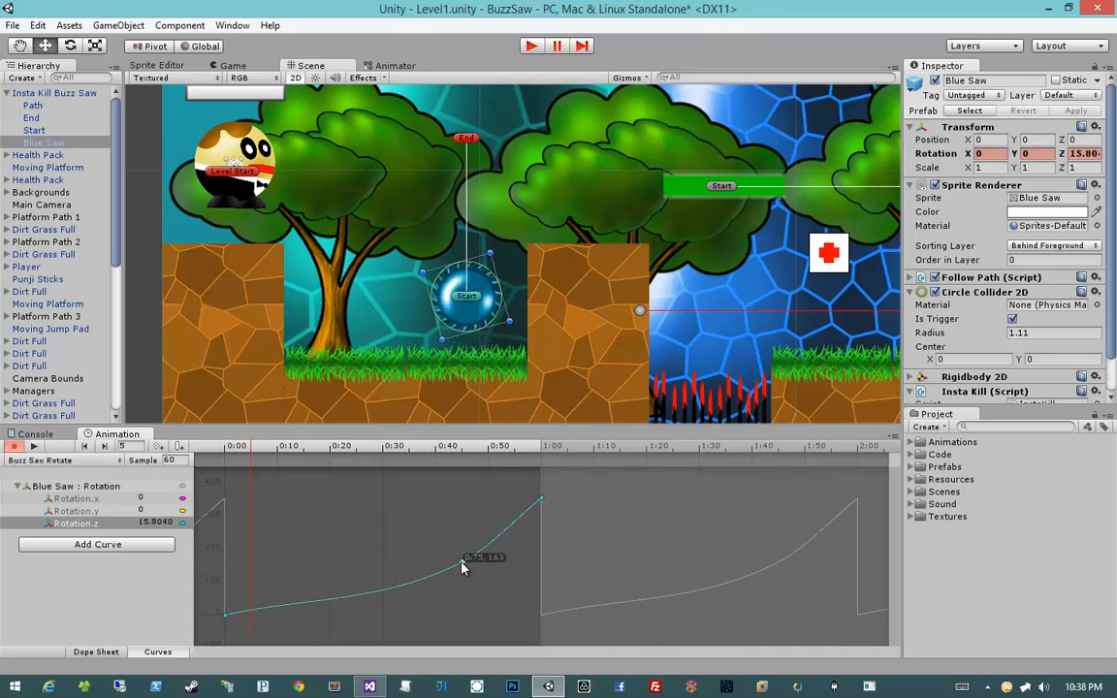
double_click(366, 597)
drag(366, 597, 331, 540)
click(34, 447)
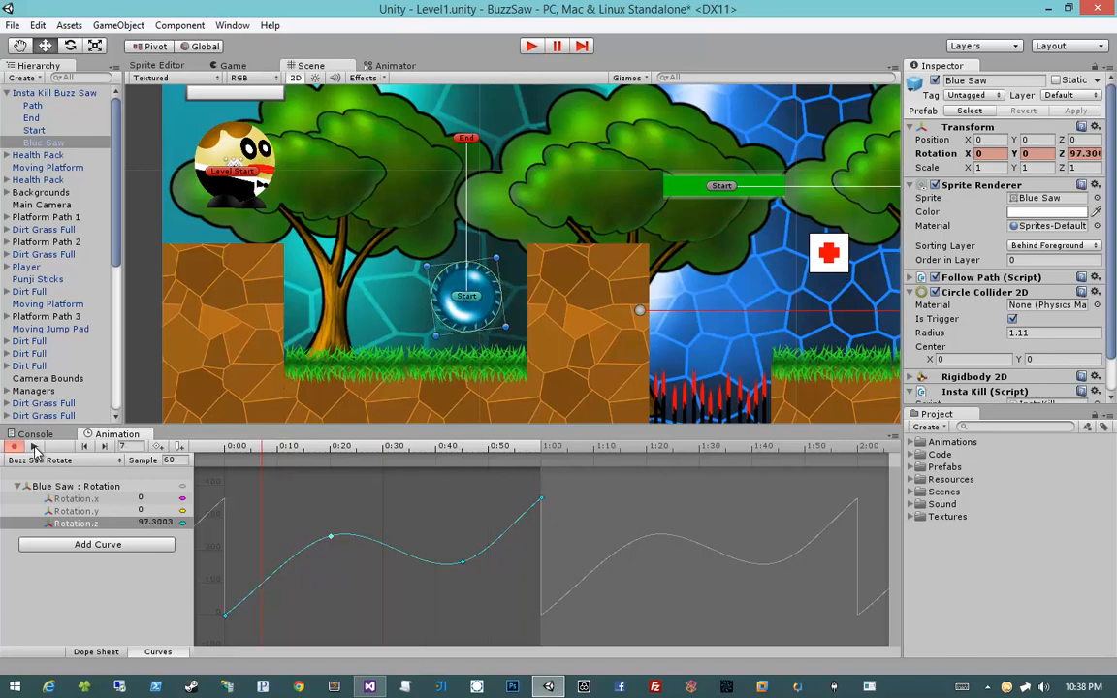
drag(331, 541, 335, 541)
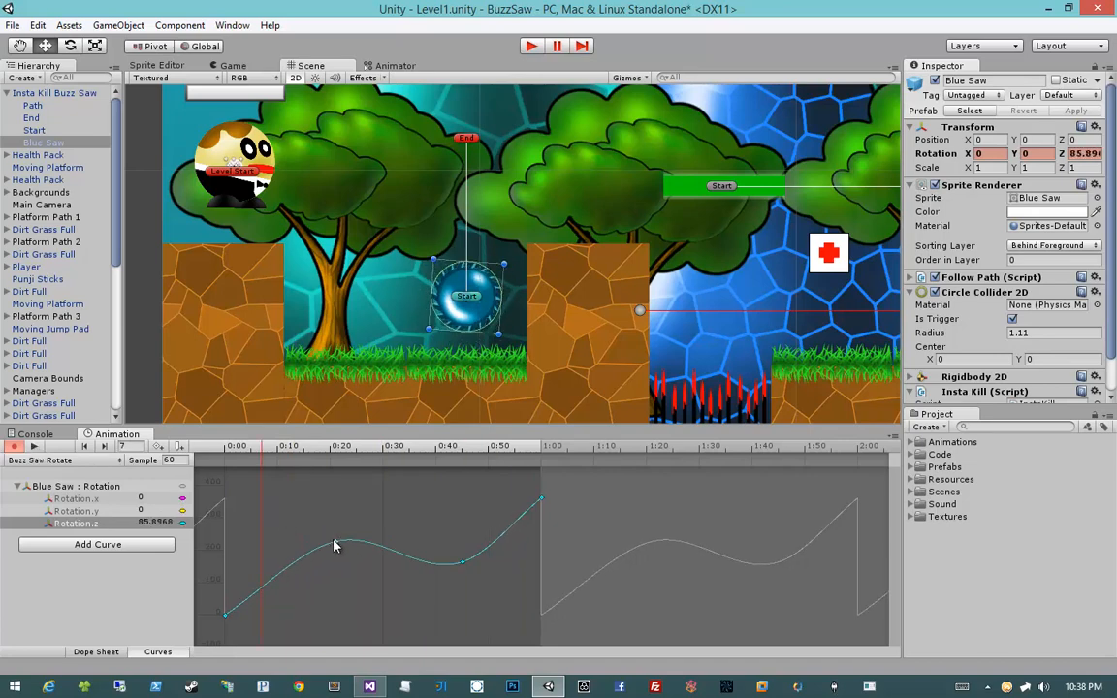
Set the added Z rotation key to Free Smooth, swing its tangent handle to vertical, and preview the stepped motion.
right_click(336, 545)
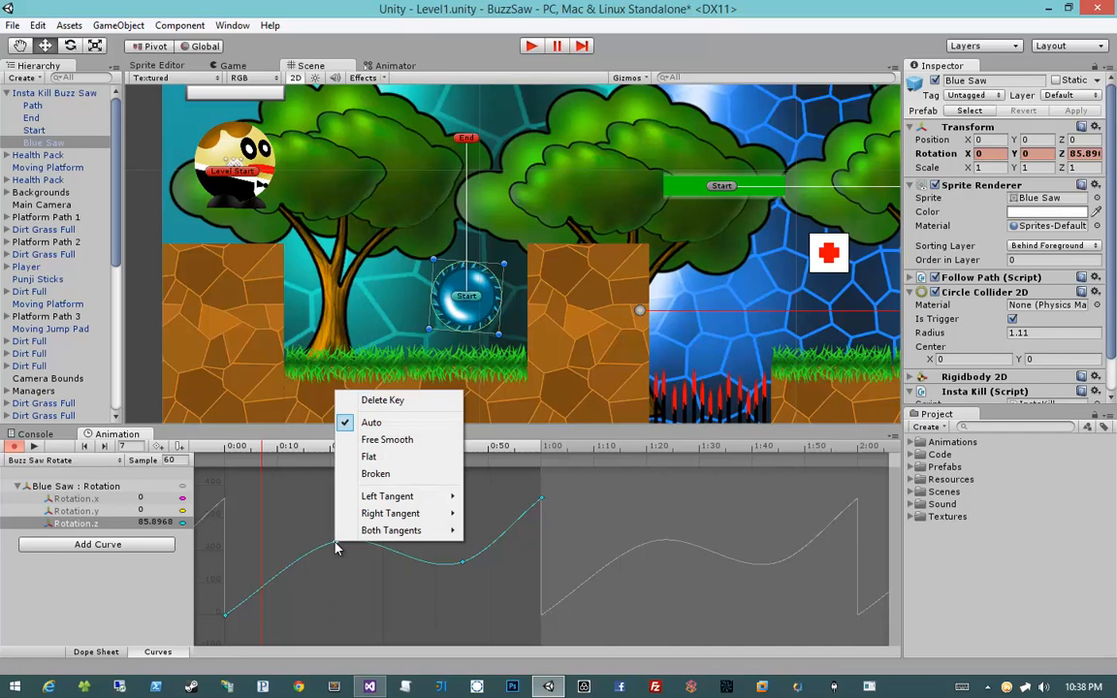
click(387, 440)
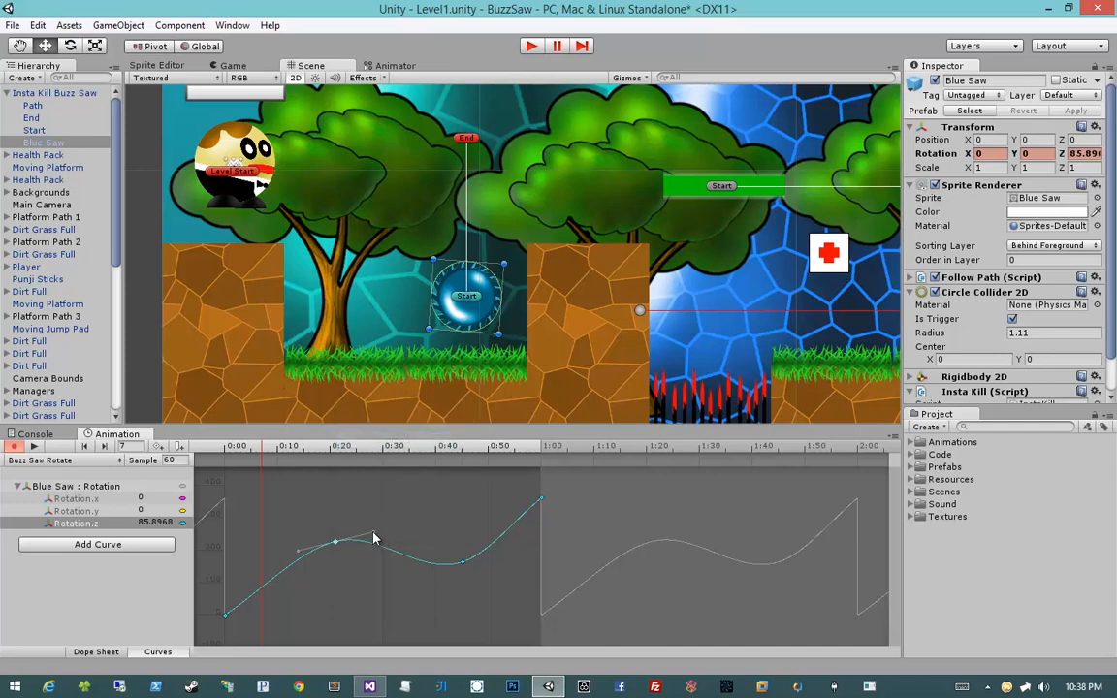
drag(371, 539, 337, 615)
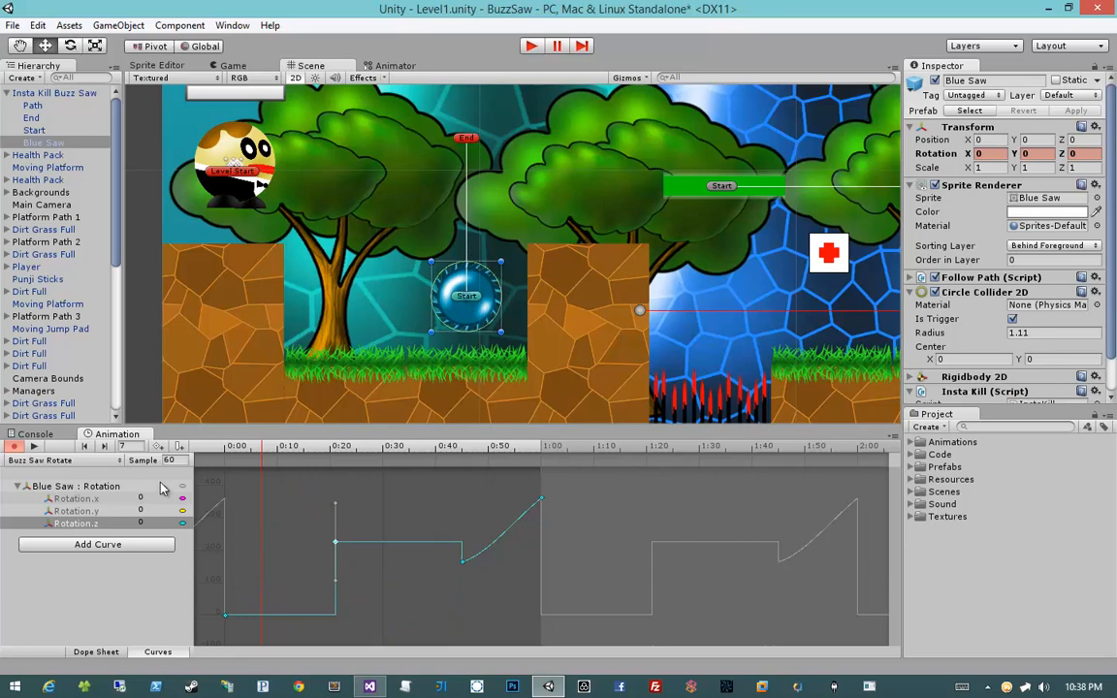
click(37, 447)
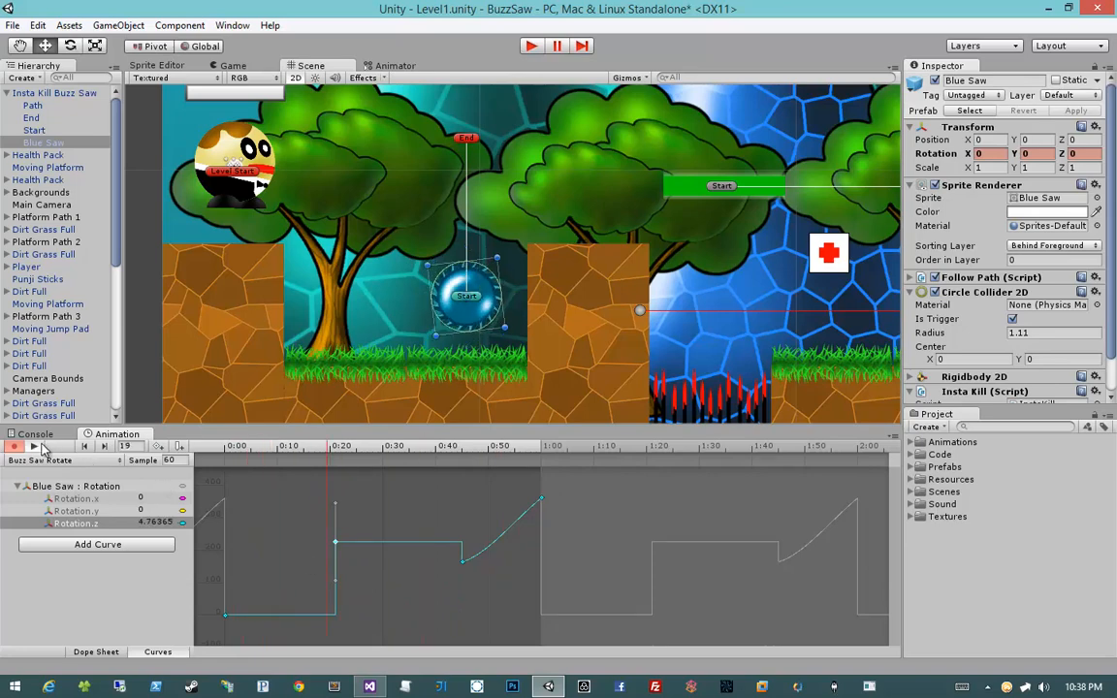
click(37, 447)
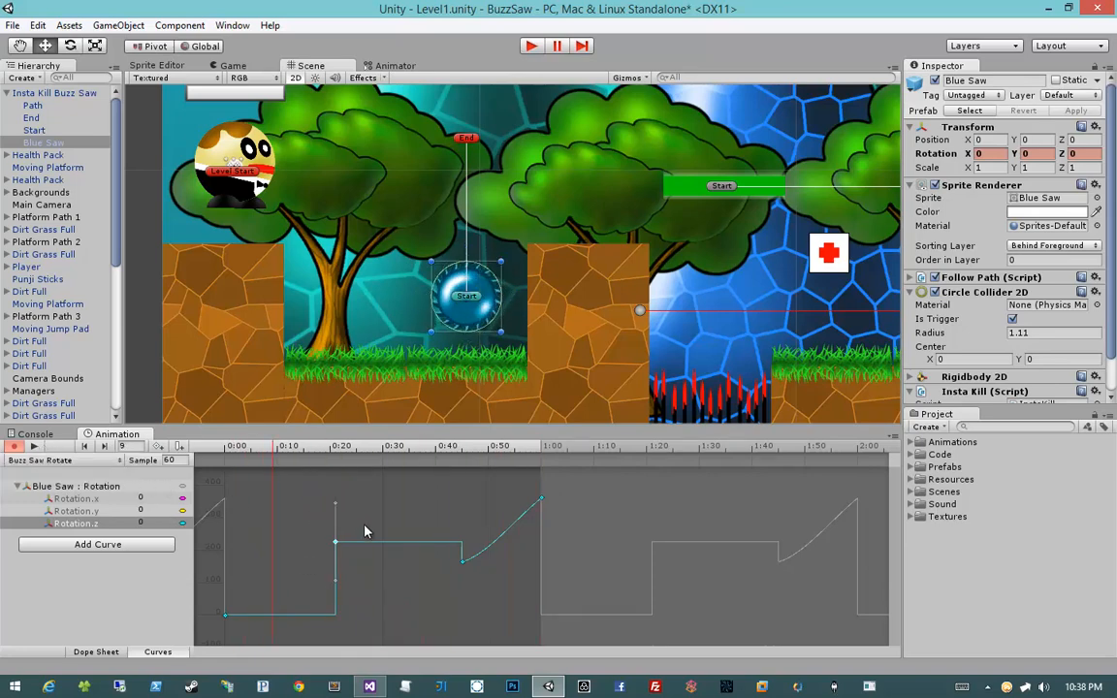
Rotate the added key's tangent handle past vertical and then to a steep upward slope, previewing the saw's spin for each shape.
drag(336, 507, 316, 504)
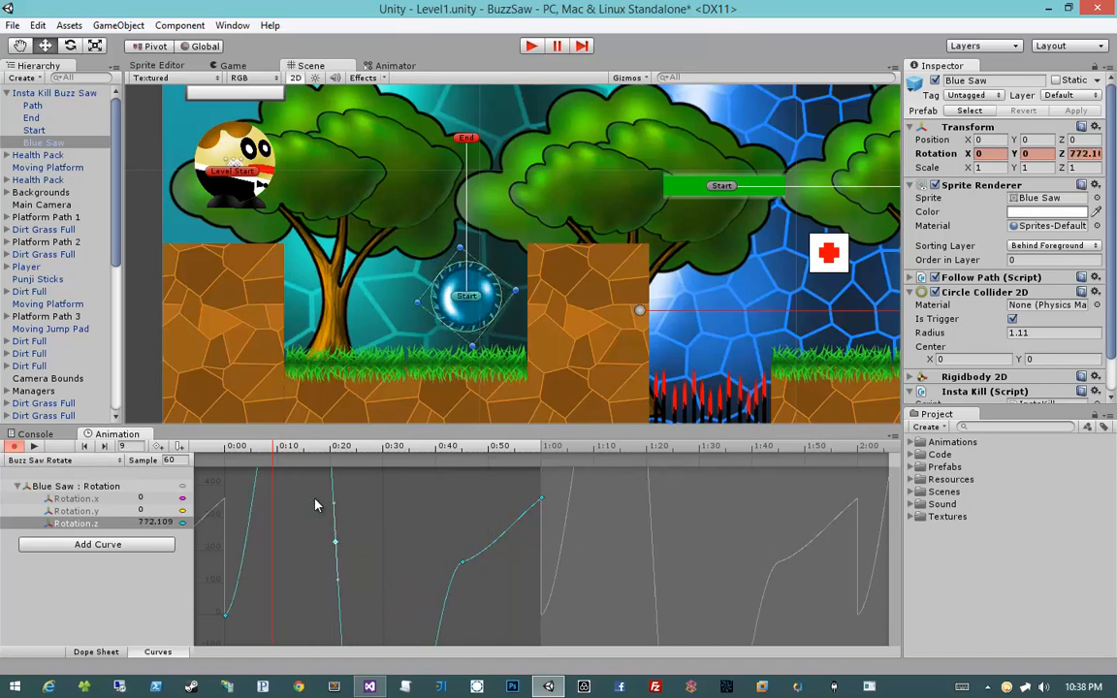
click(34, 446)
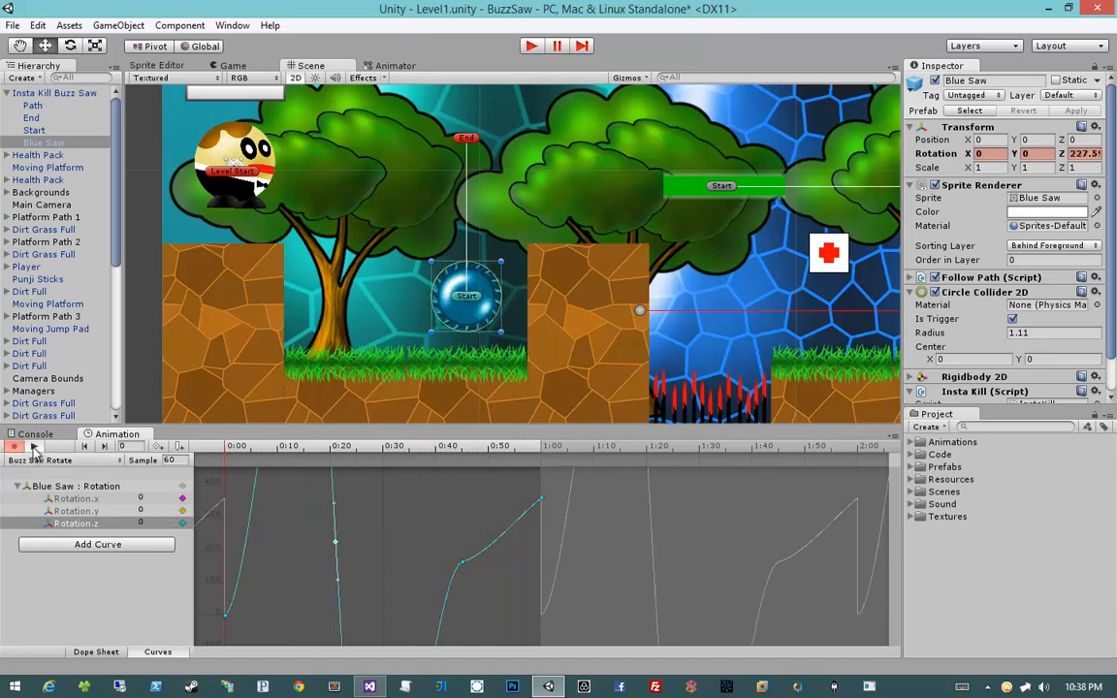
click(34, 448)
drag(332, 511, 325, 602)
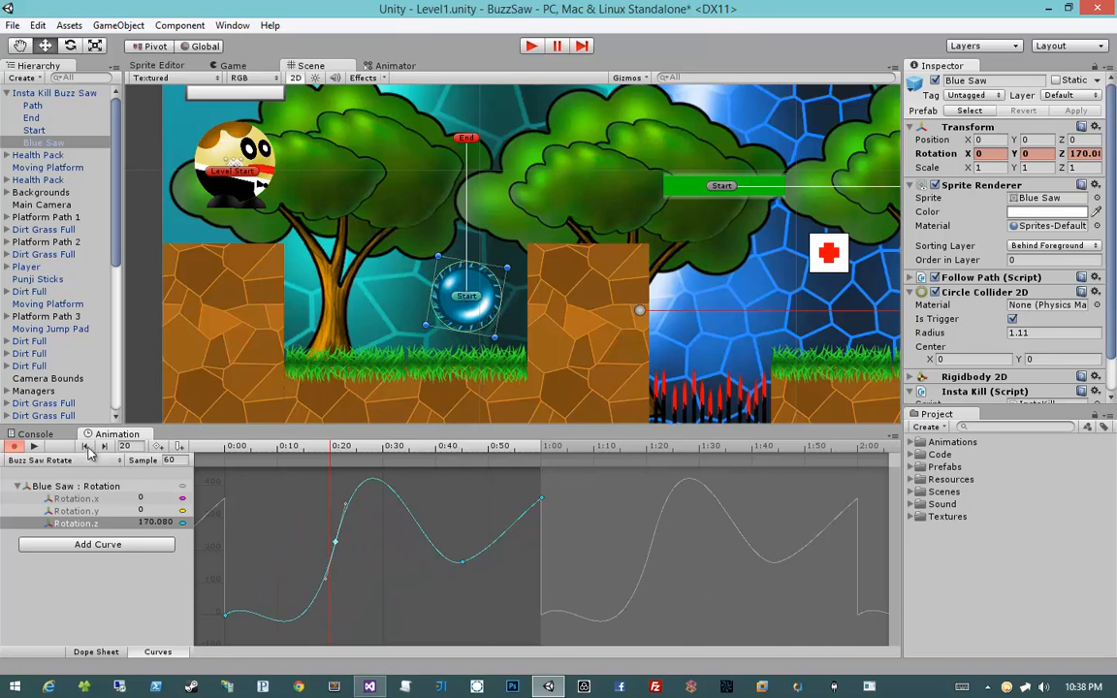
click(34, 447)
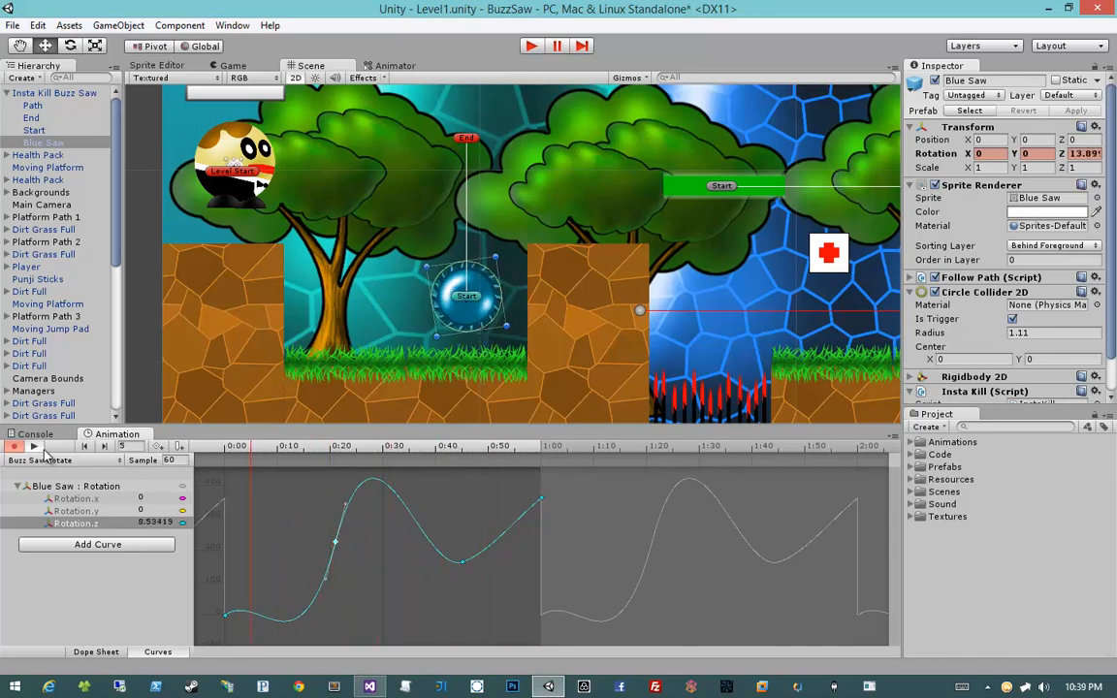
click(34, 447)
Delete the added Z rotation key, move the remaining middle key to about frame 17, and preview the fast-start spin.
drag(332, 545, 344, 551)
key(Delete)
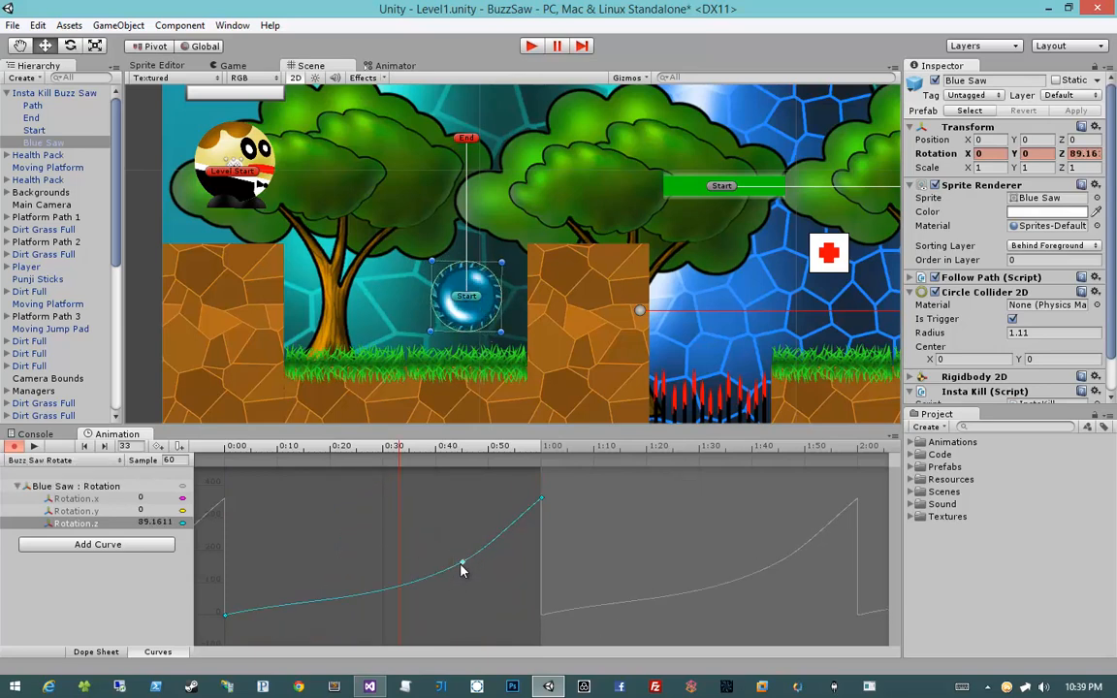
drag(462, 570, 340, 560)
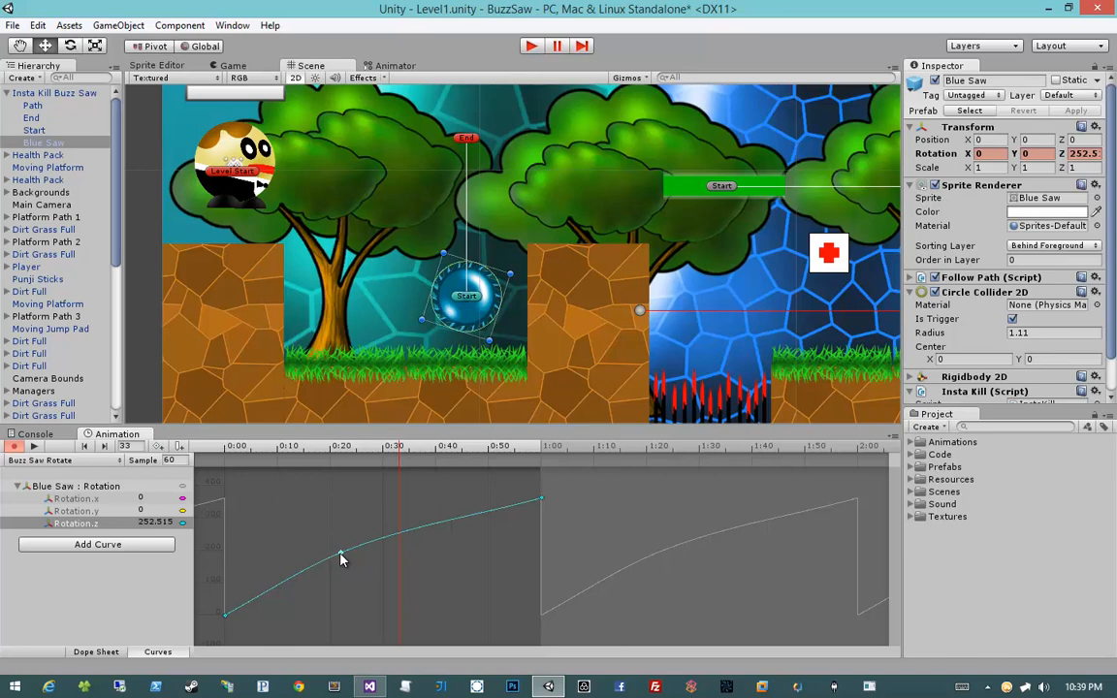
drag(341, 556, 315, 544)
click(37, 448)
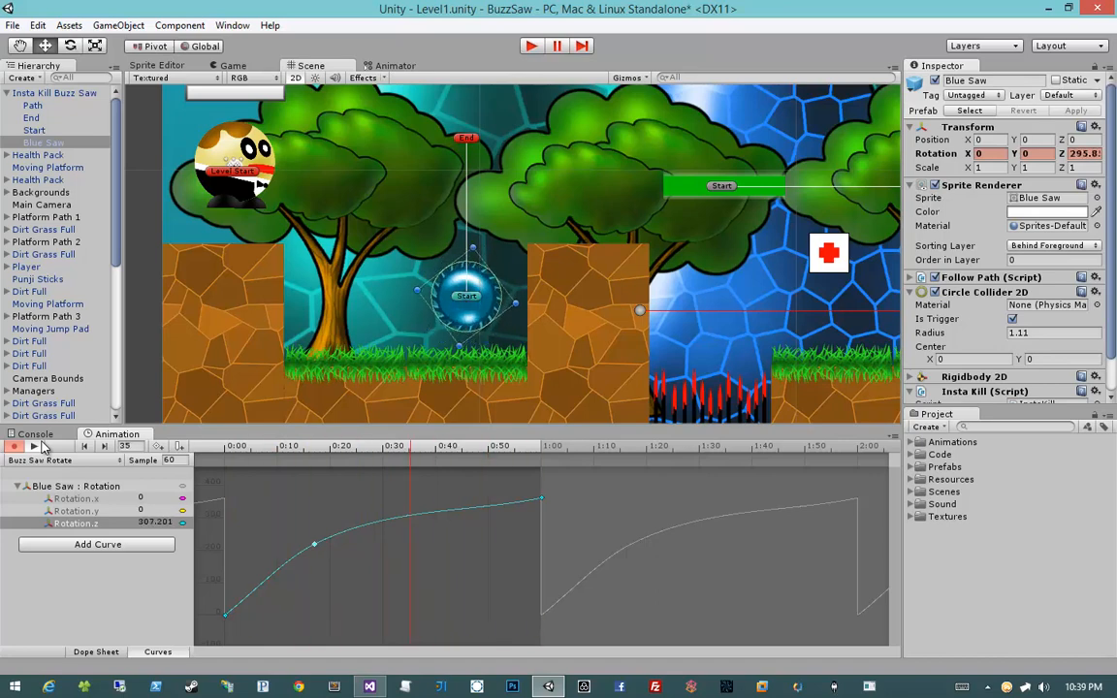
Return to the dope sheet, scrub to 0:00, and delete all rotation keyframes after the starting ones.
click(96, 652)
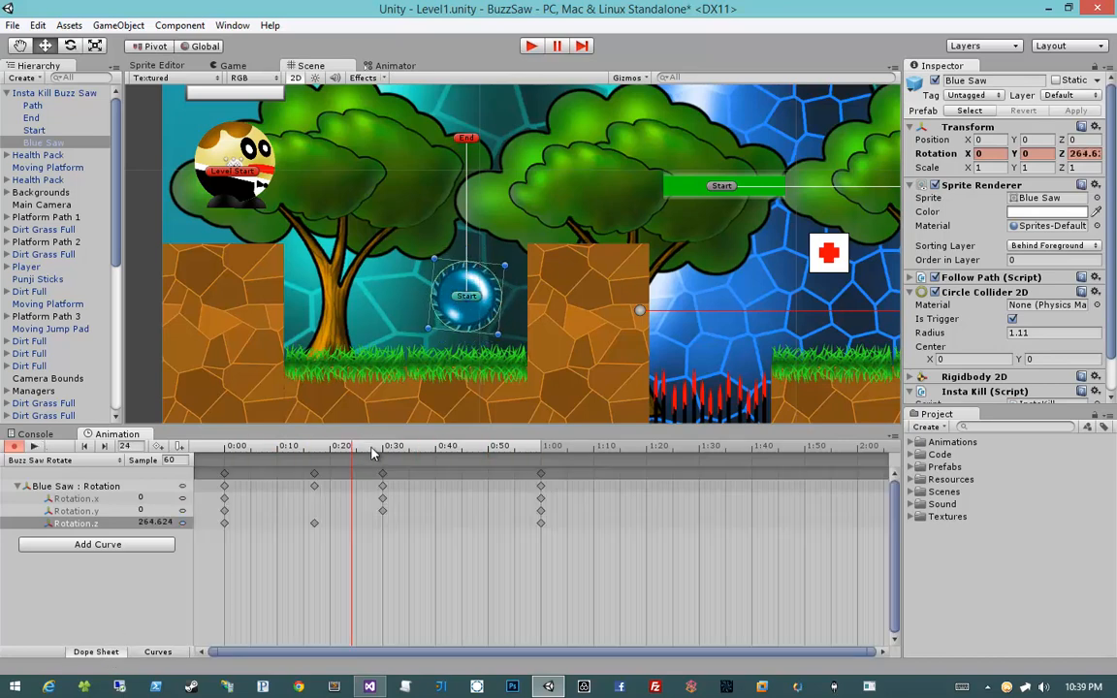
drag(372, 453, 225, 448)
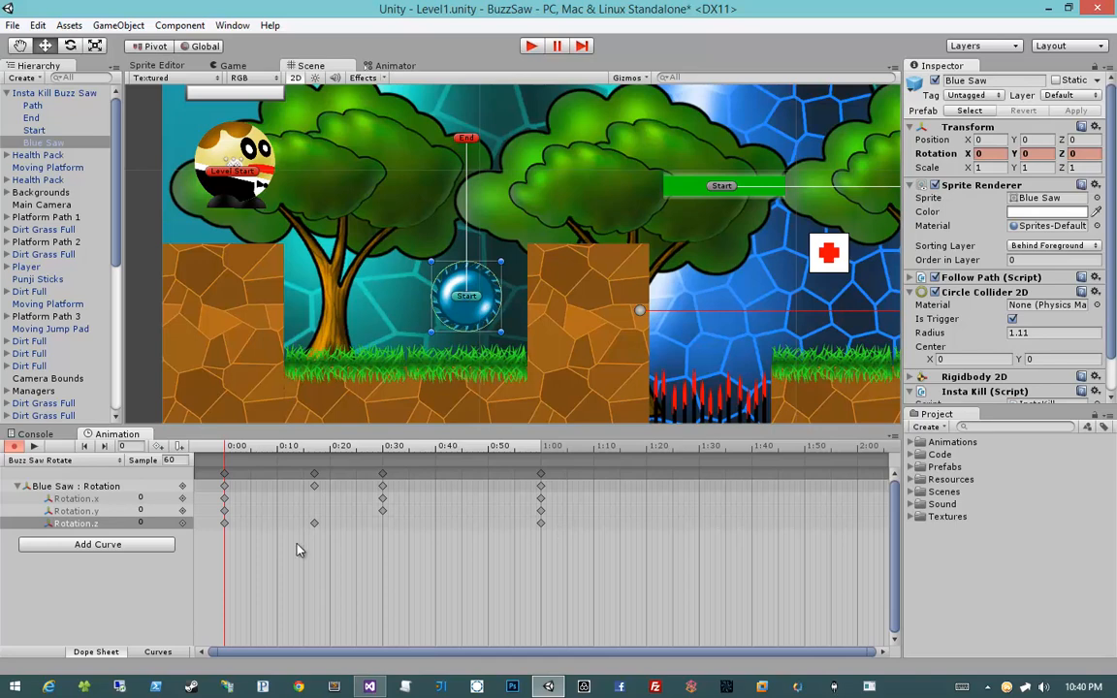
drag(292, 563, 573, 469)
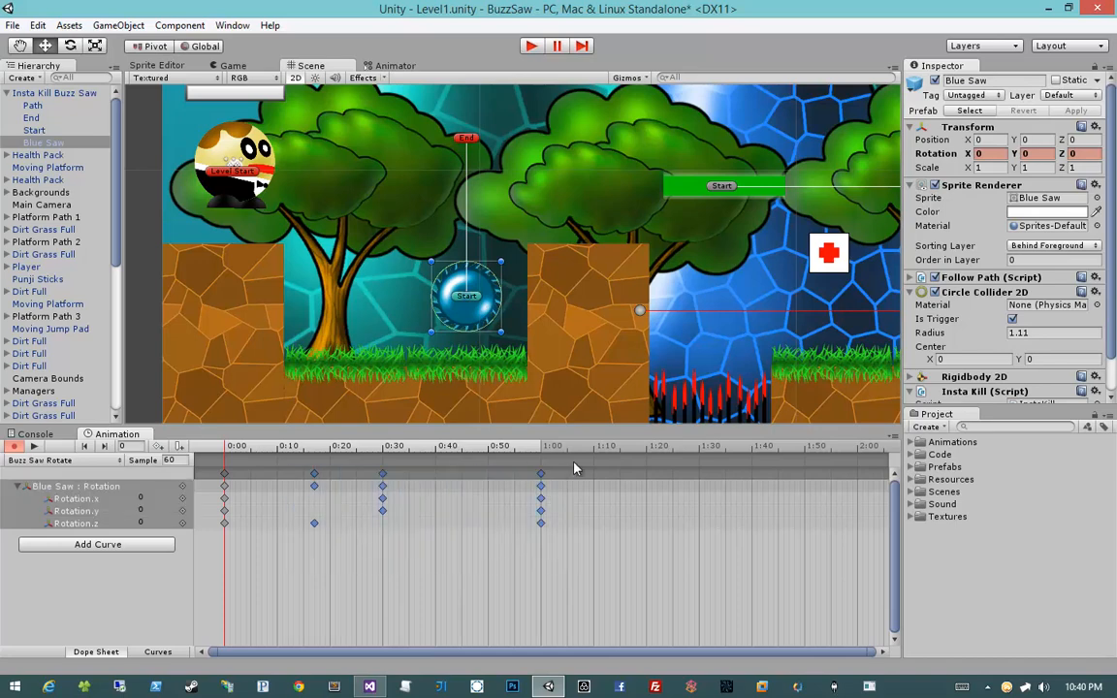
key(Delete)
At 0:30, set the Blue Saw's Z rotation to 360 to record a keyframe, and preview the clip.
drag(234, 452, 384, 445)
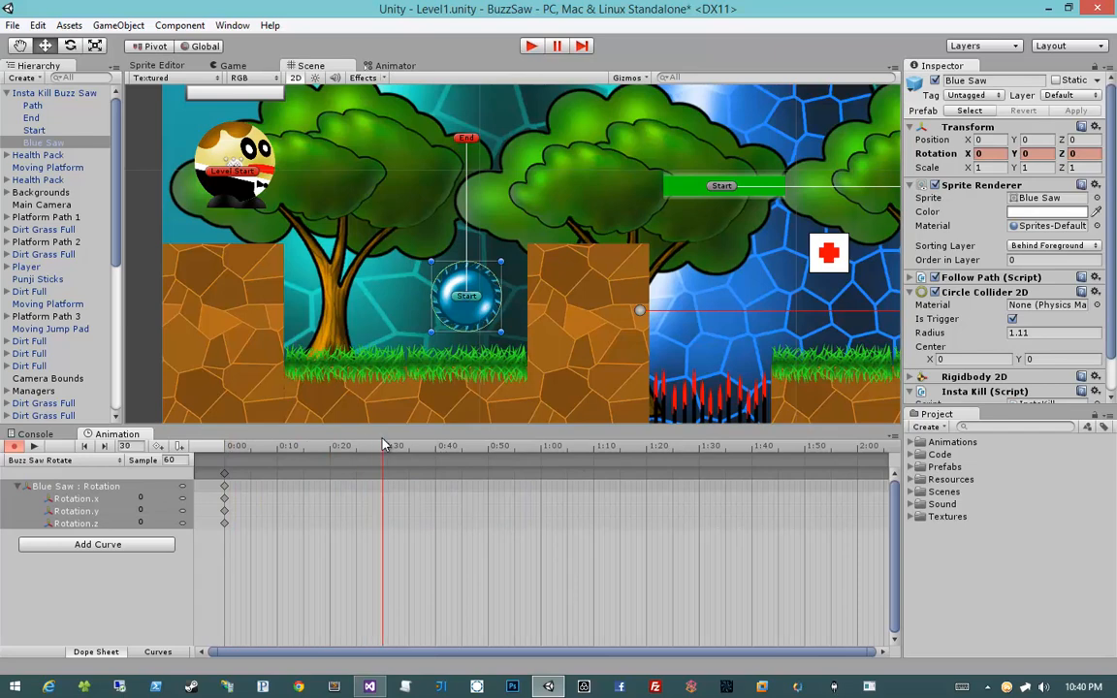
click(1082, 154)
text(360)
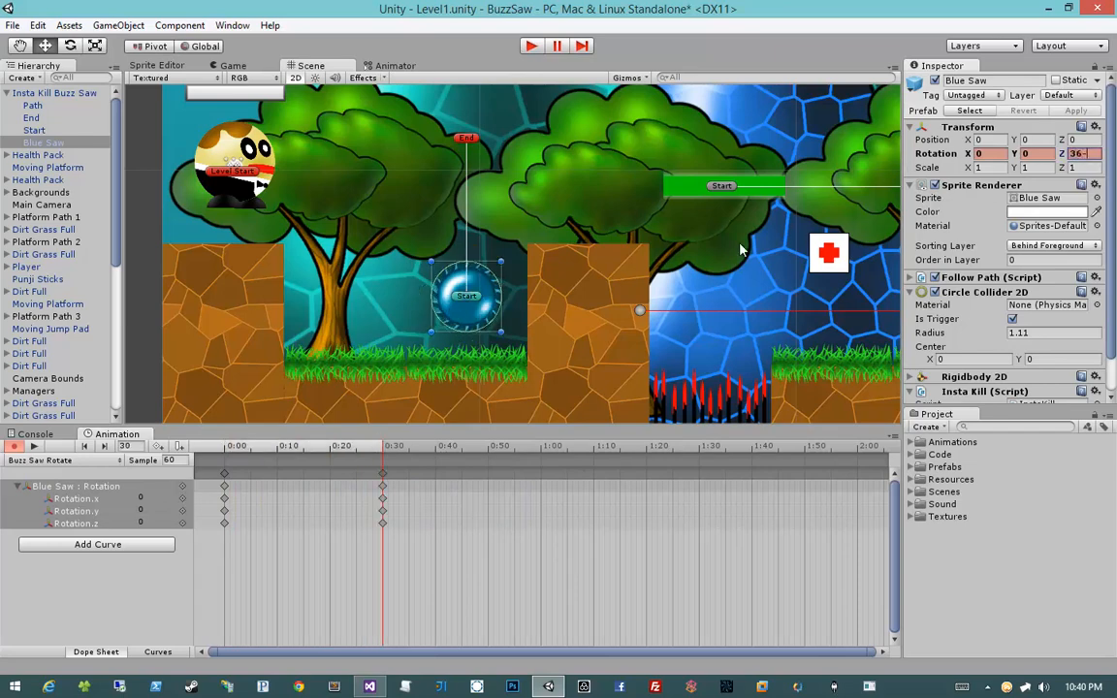
click(34, 447)
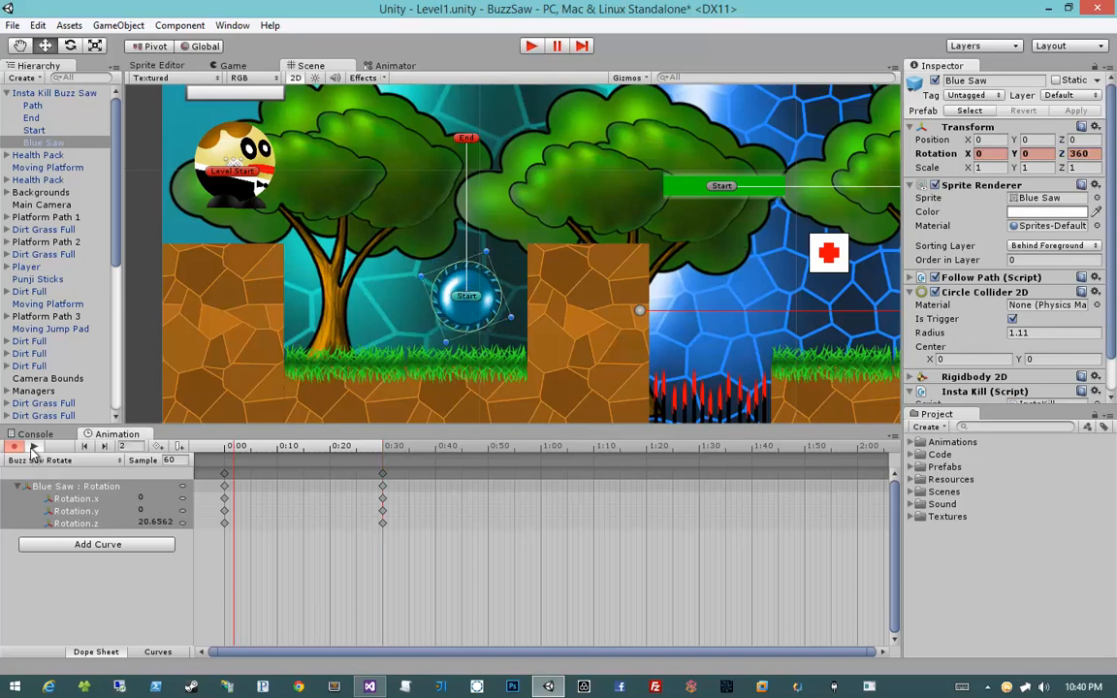
Check the rotation curves, go back to the dope sheet, deselect the Blue Saw, and preview the clip without its outline.
click(145, 653)
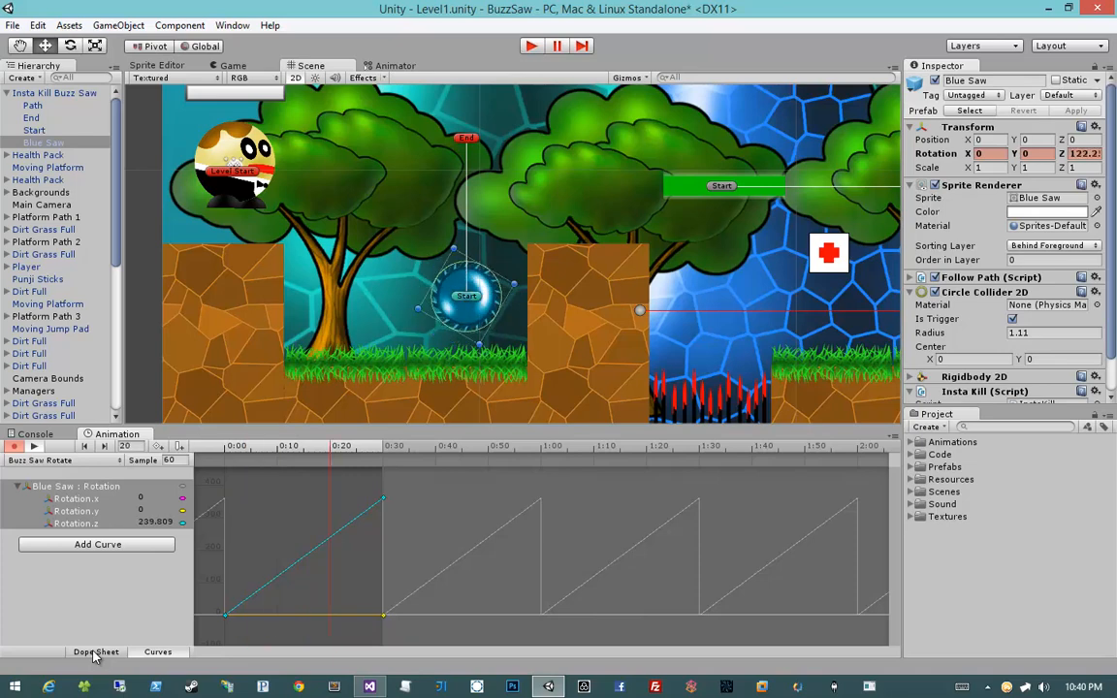
click(94, 655)
click(126, 308)
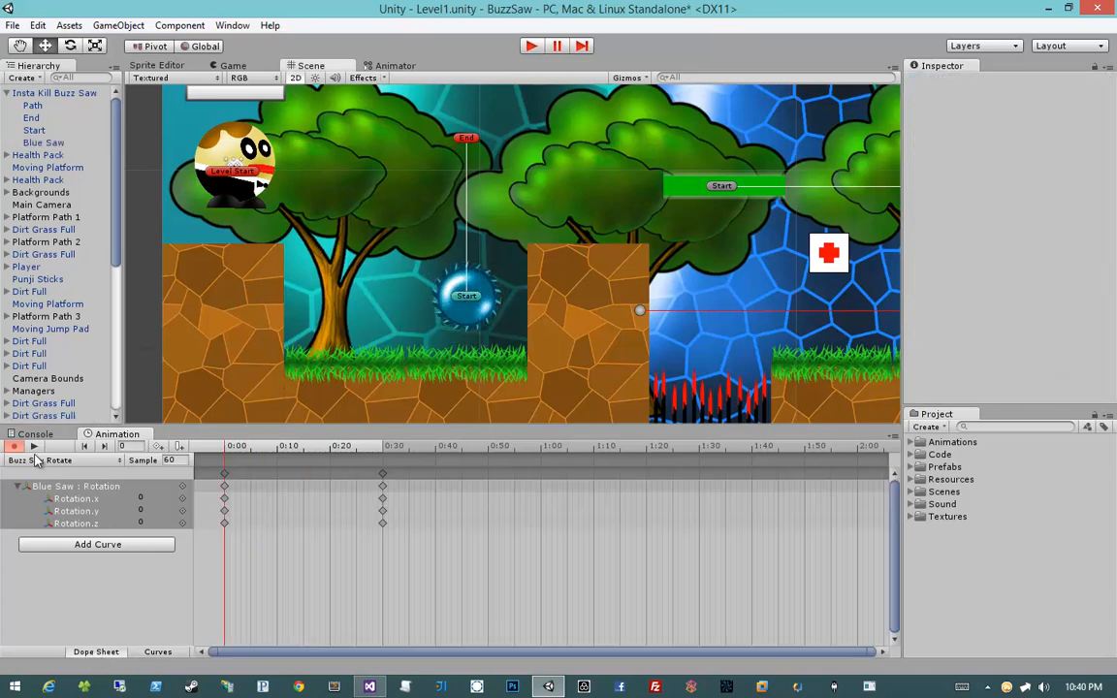
click(39, 448)
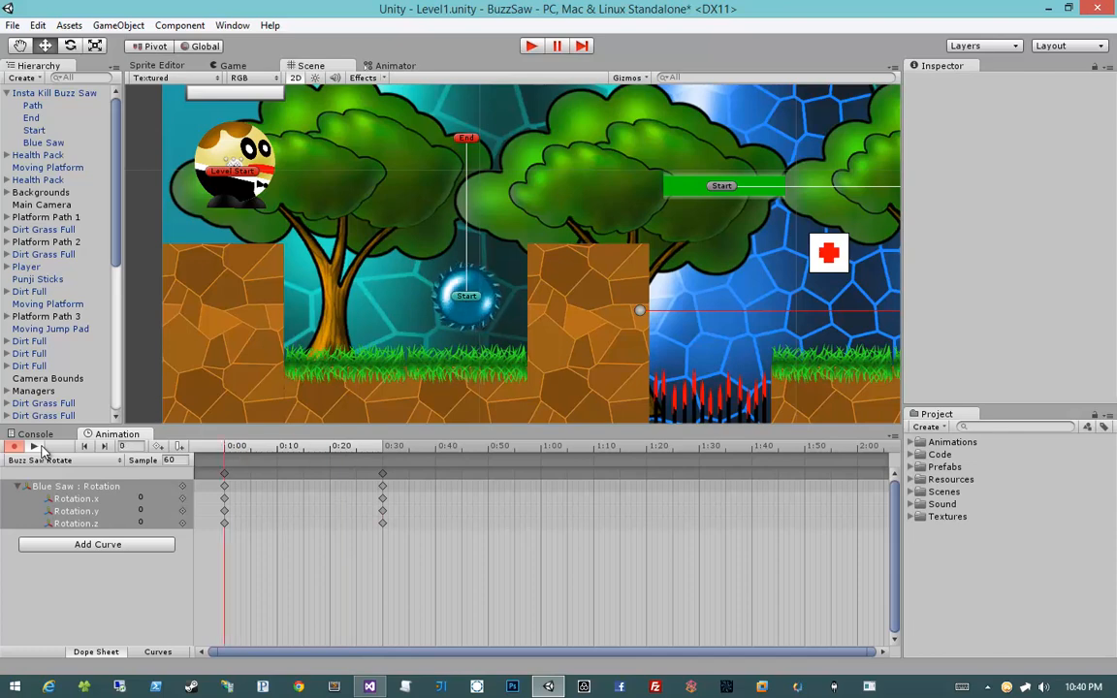
click(41, 447)
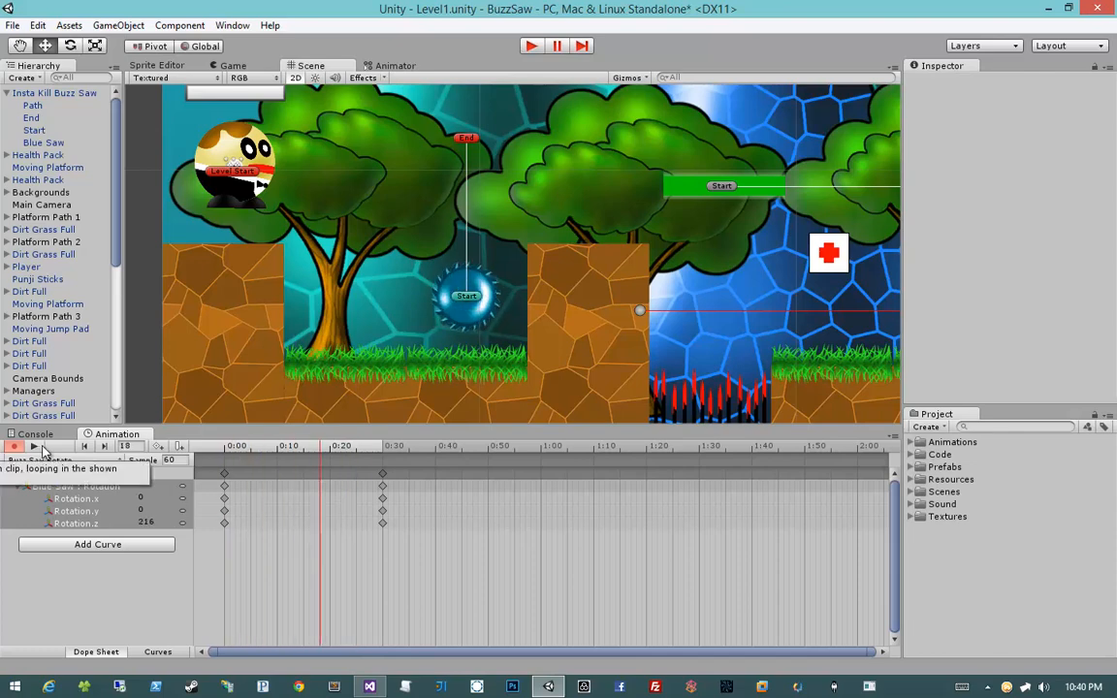
Move the end rotation keyframes to 0:40 to slow the spin, and preview the clip.
click(384, 474)
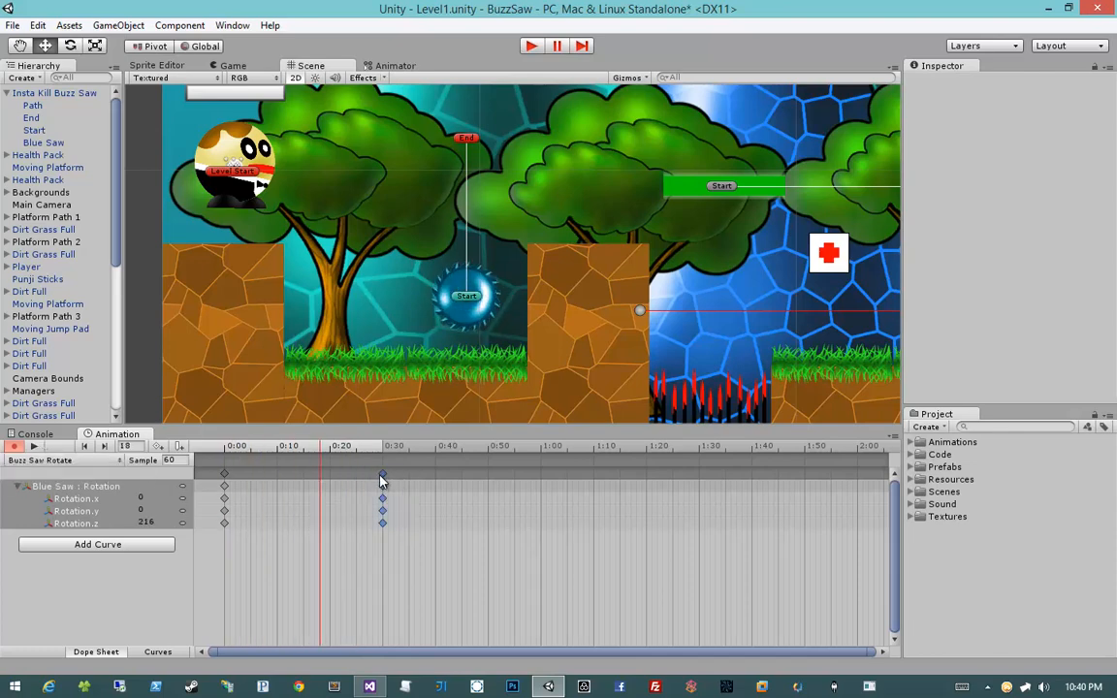
click(343, 479)
click(384, 475)
drag(384, 475, 435, 477)
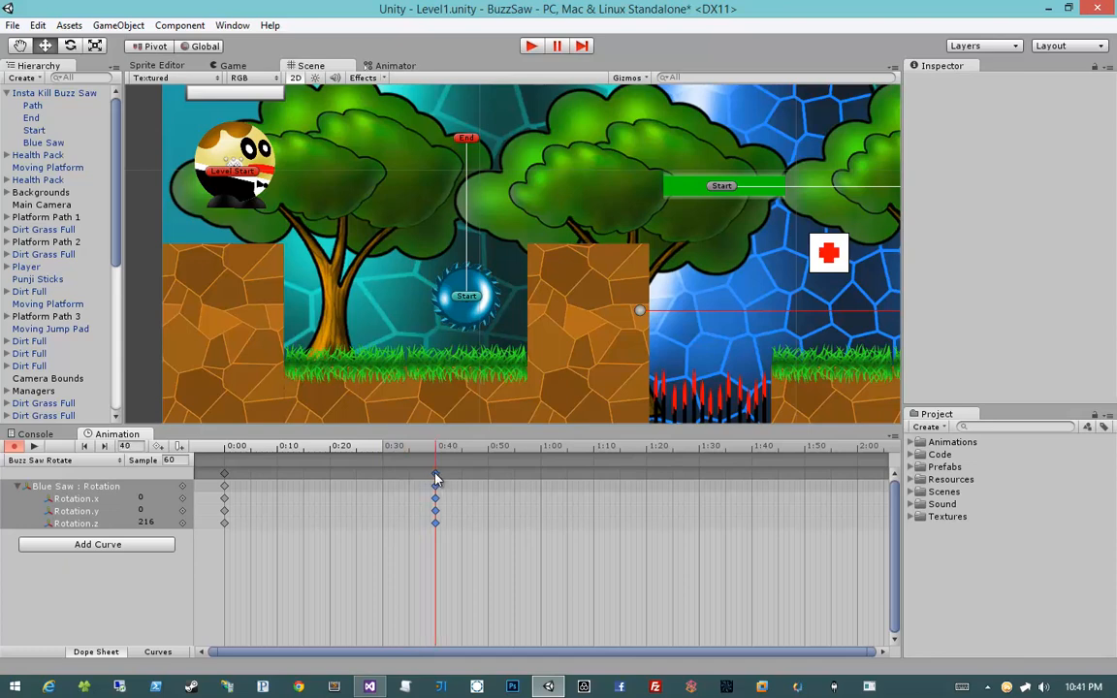
click(34, 446)
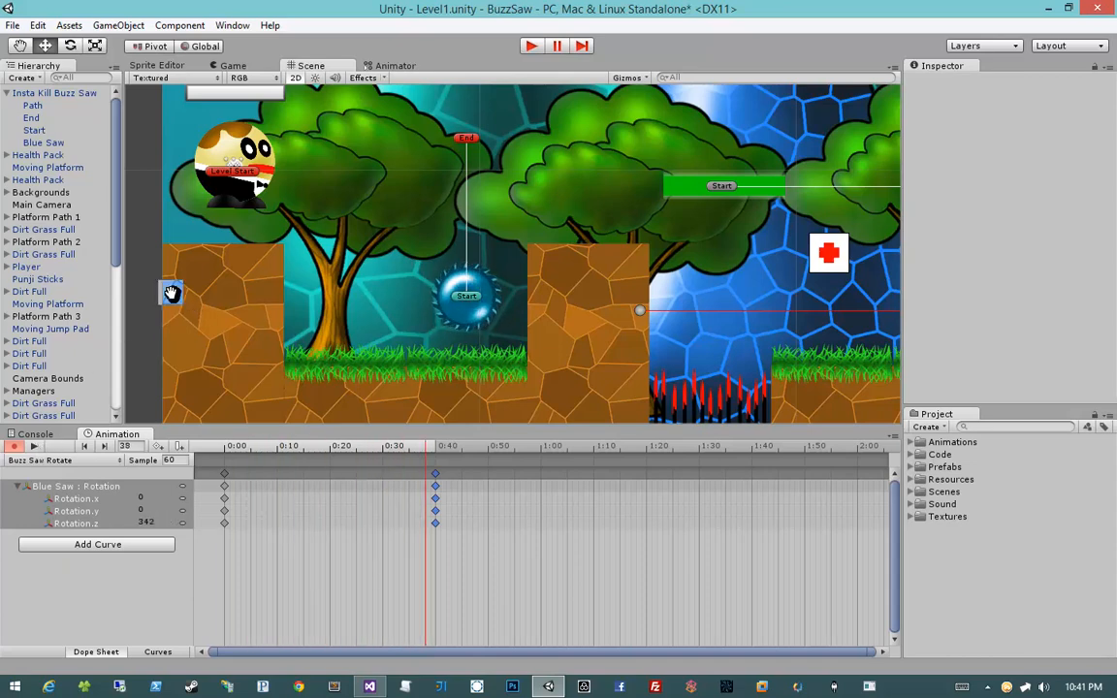
middle_drag(170, 292, 185, 315)
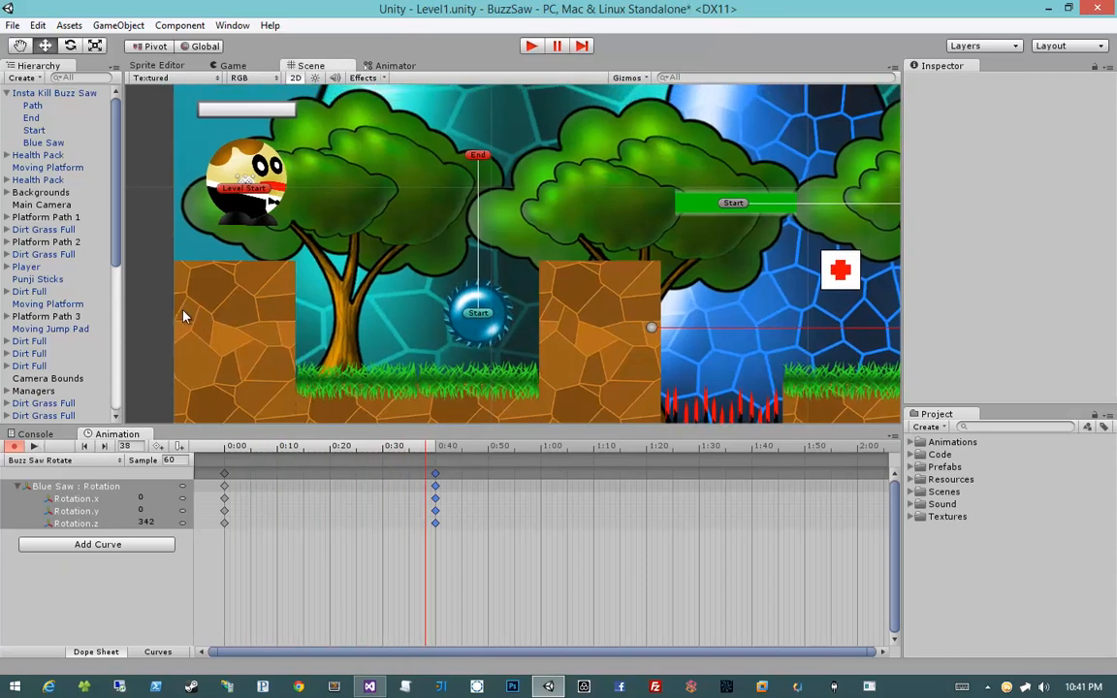
Select the Insta Kill Buzz Saw object to inspect its Animator, and select its controller asset in the Animations folder.
click(41, 93)
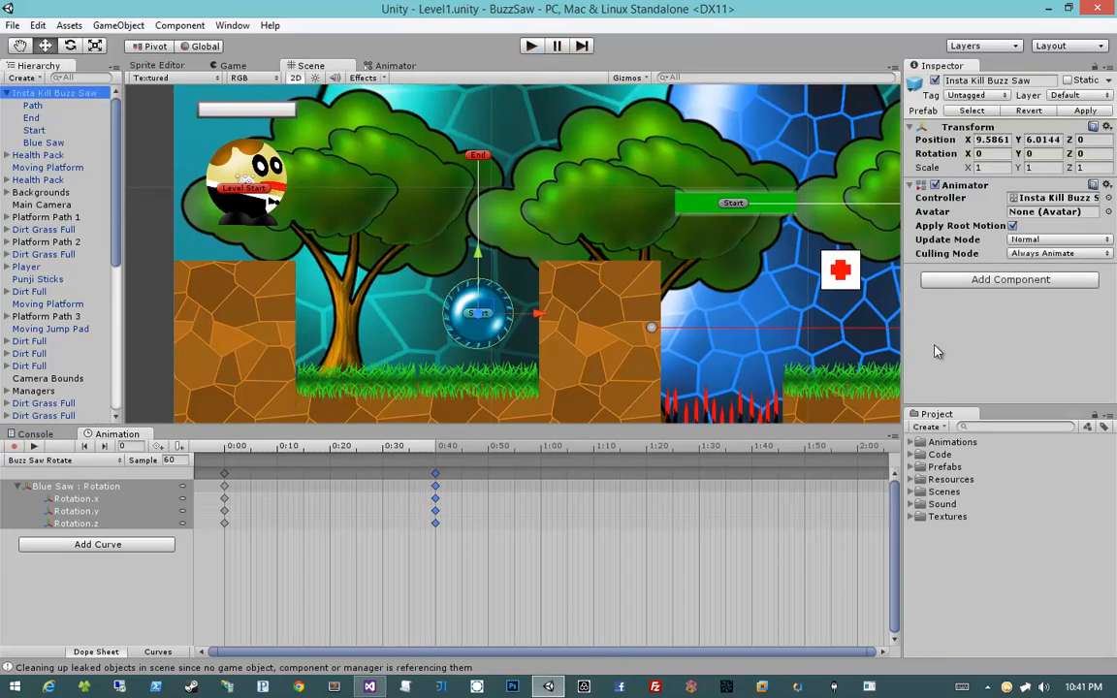
click(911, 443)
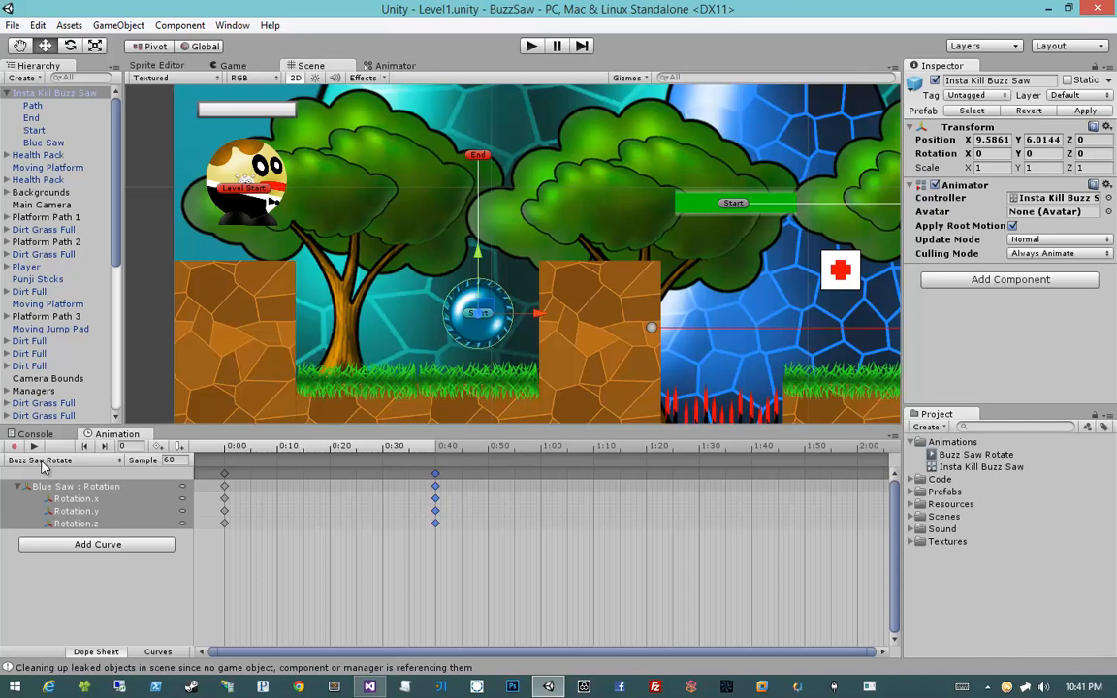
click(954, 468)
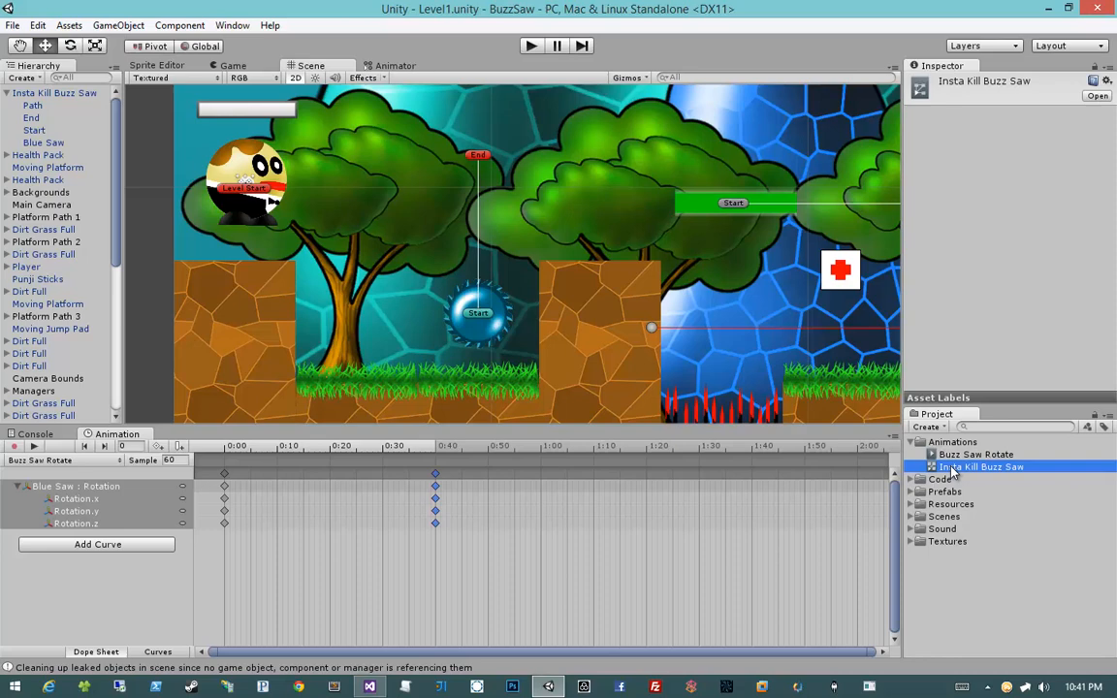
In the Animator graph, move the Buzz Saw Rotate state below Any State, inspect it, and return to the Scene view.
click(388, 65)
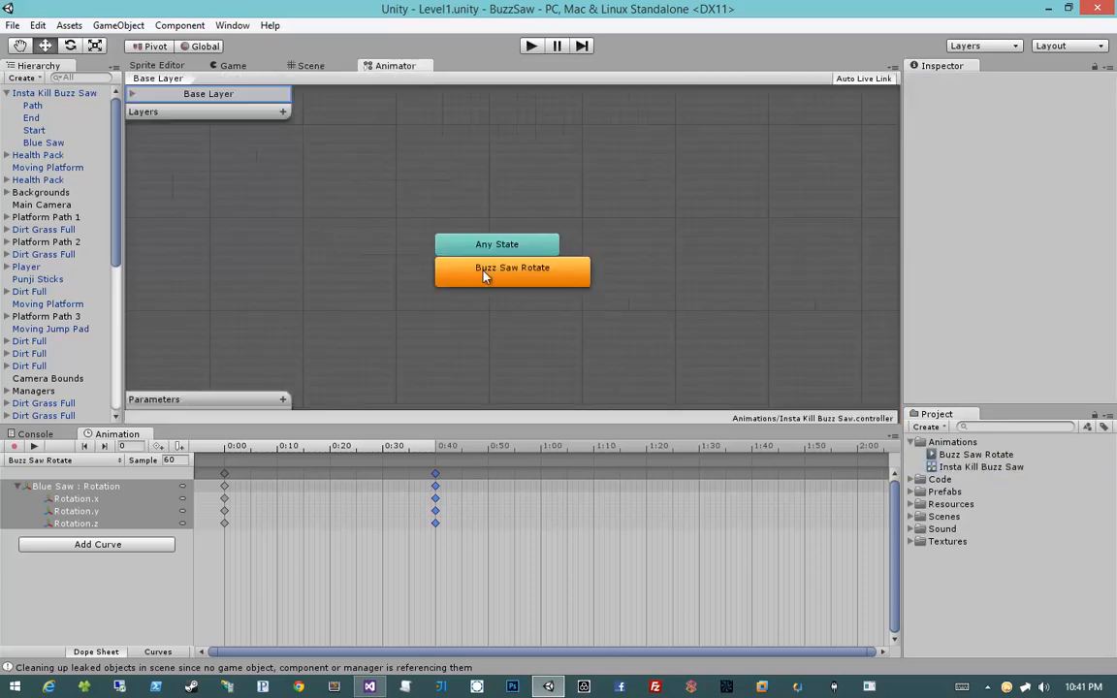
mouse_move(485, 277)
mouse_down()
mouse_move(485, 316)
mouse_move(482, 299)
mouse_up()
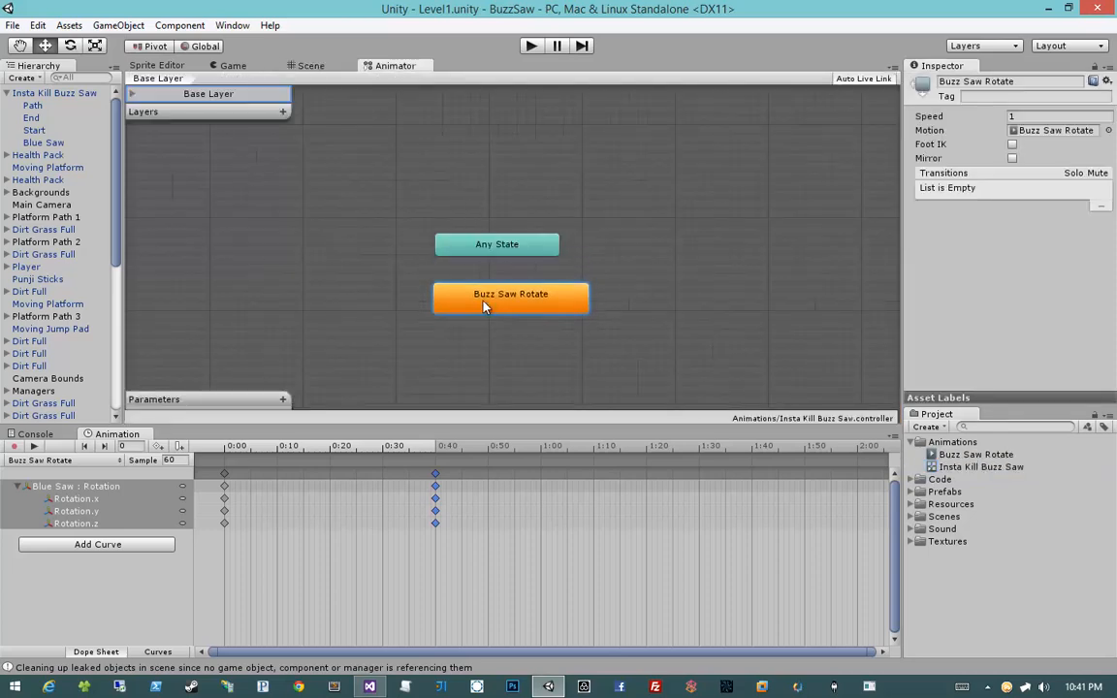
click(442, 280)
click(475, 300)
click(325, 66)
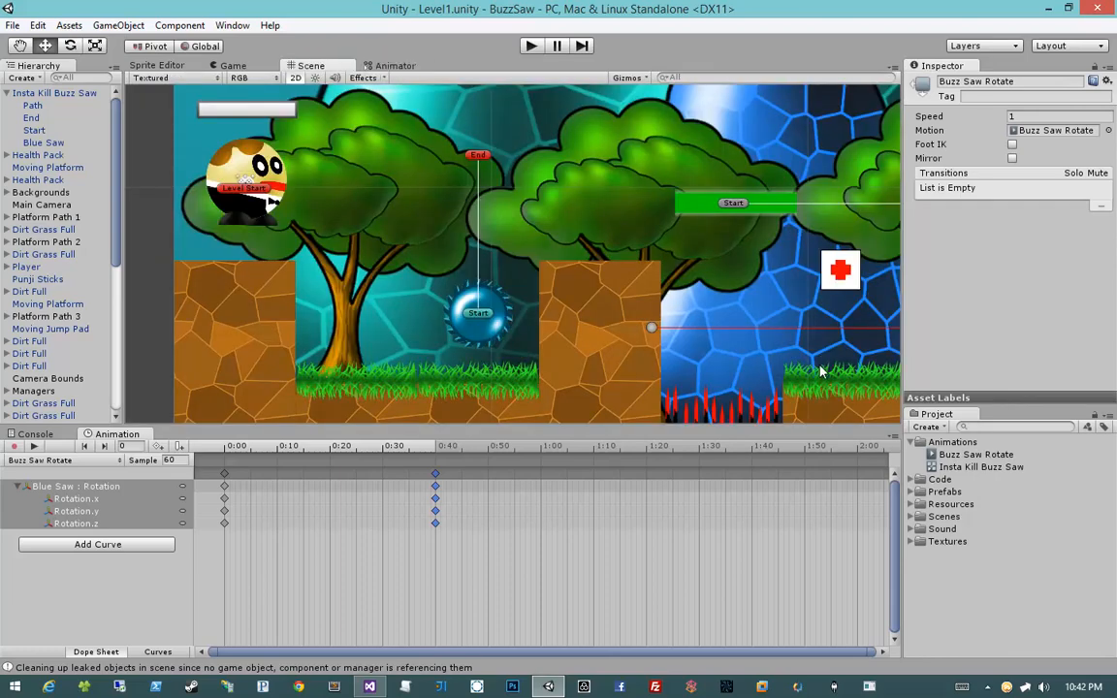
Inspect the Buzz Saw Rotate clip and its controller asset, and apply the Insta Kill Buzz Saw instance's changes to its prefab.
click(954, 458)
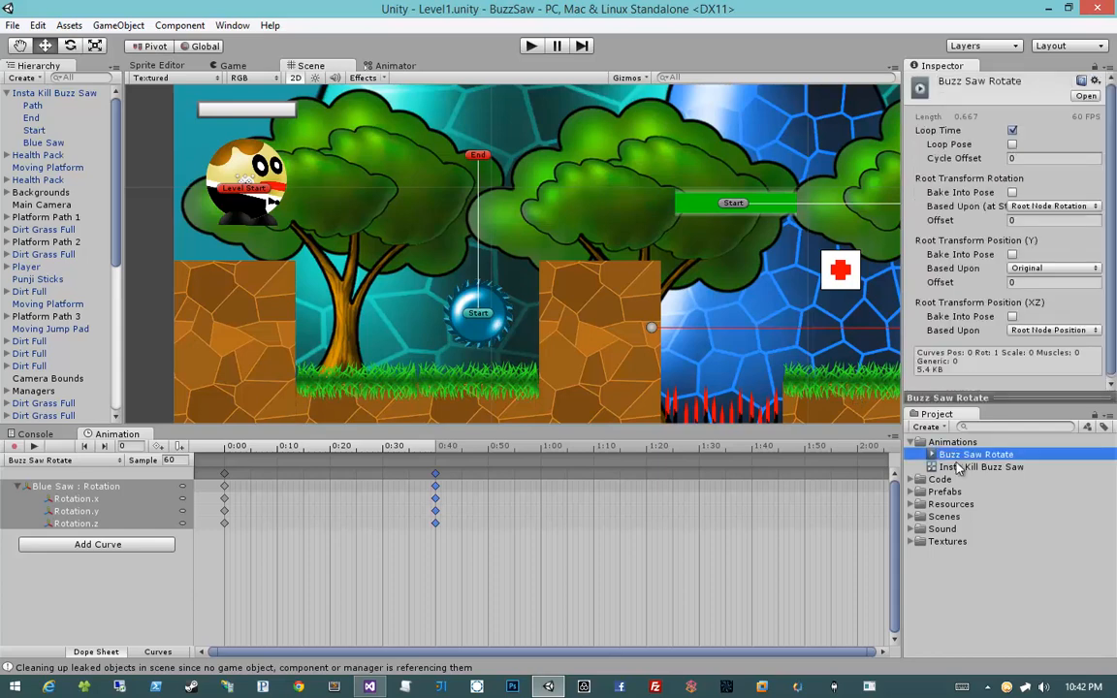
click(959, 468)
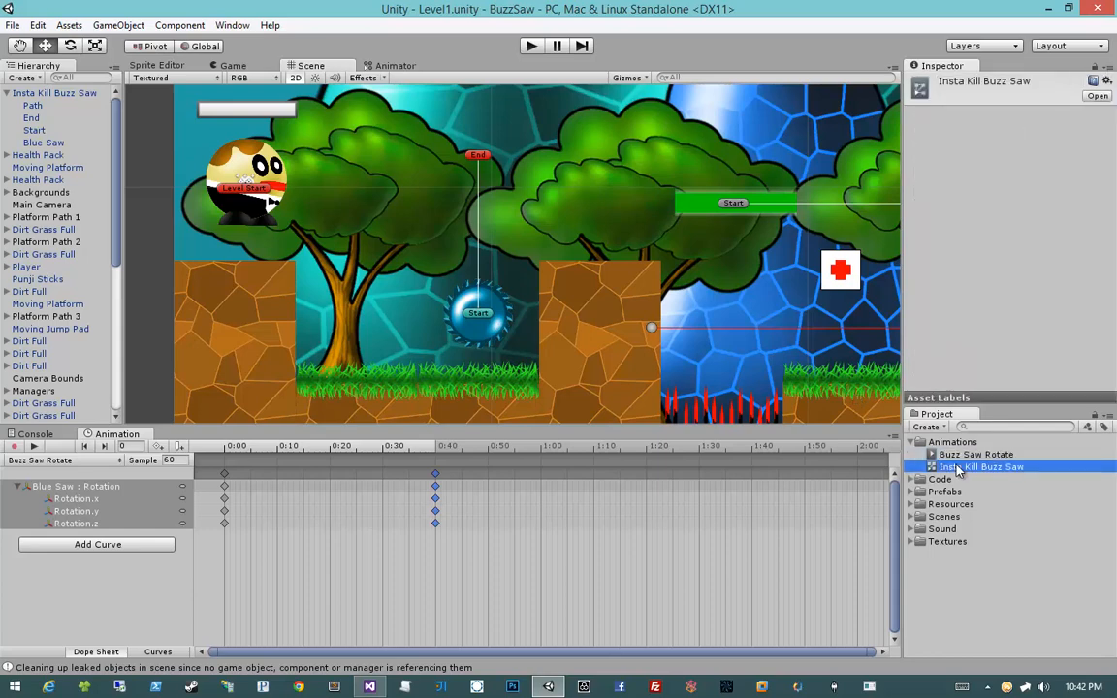
click(58, 93)
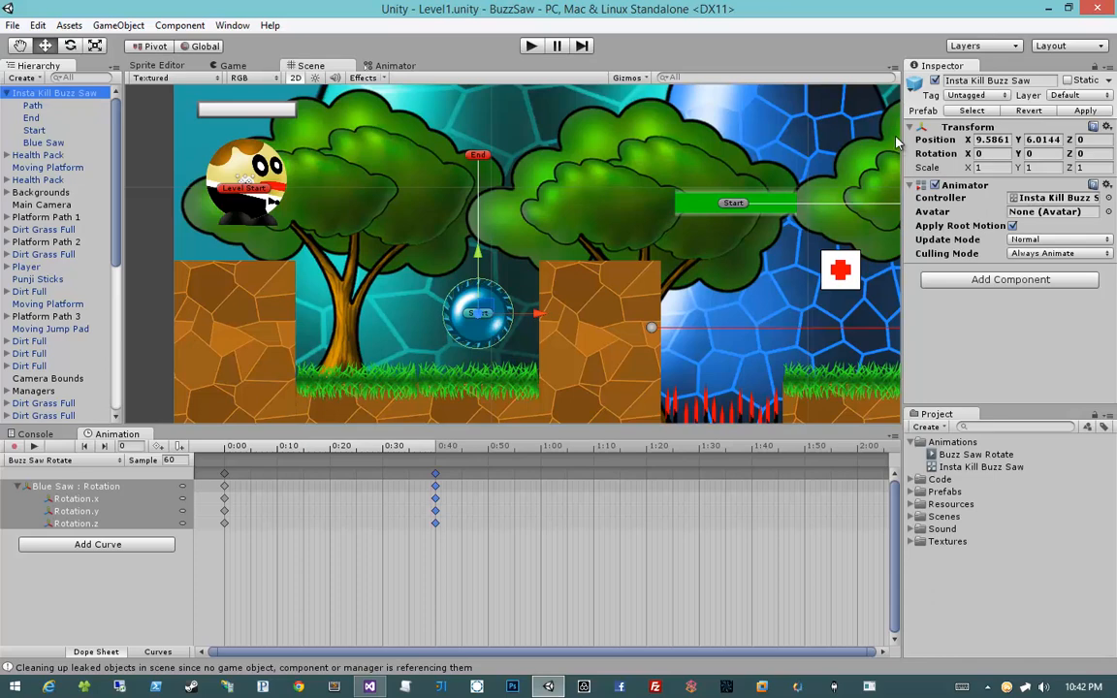
click(1077, 112)
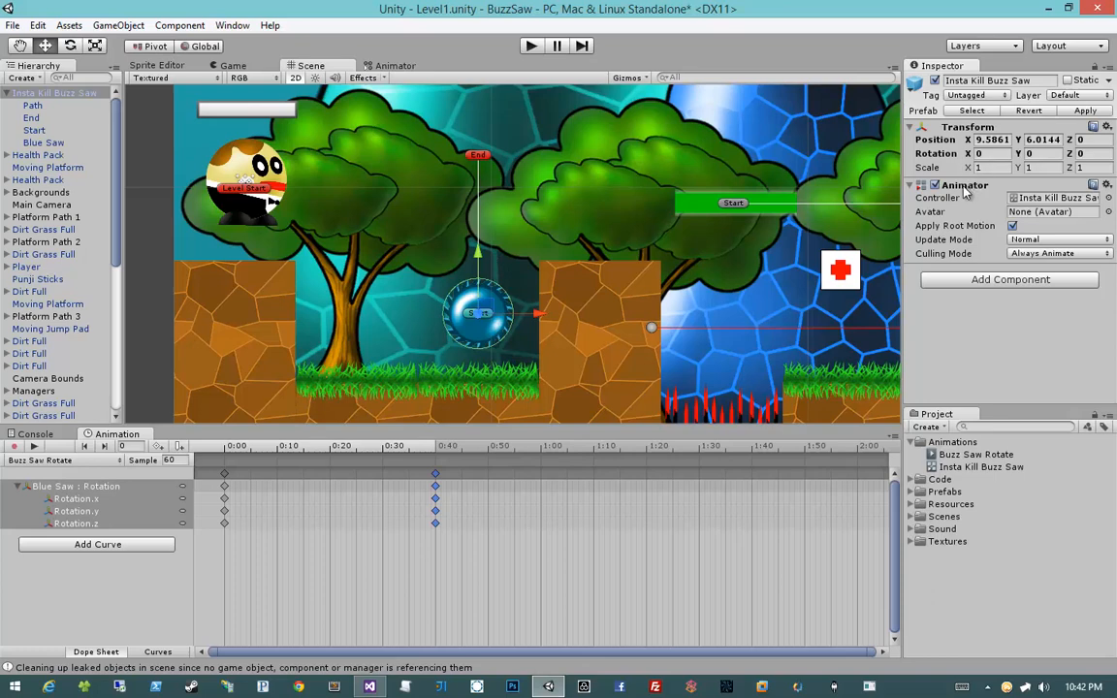
click(1038, 199)
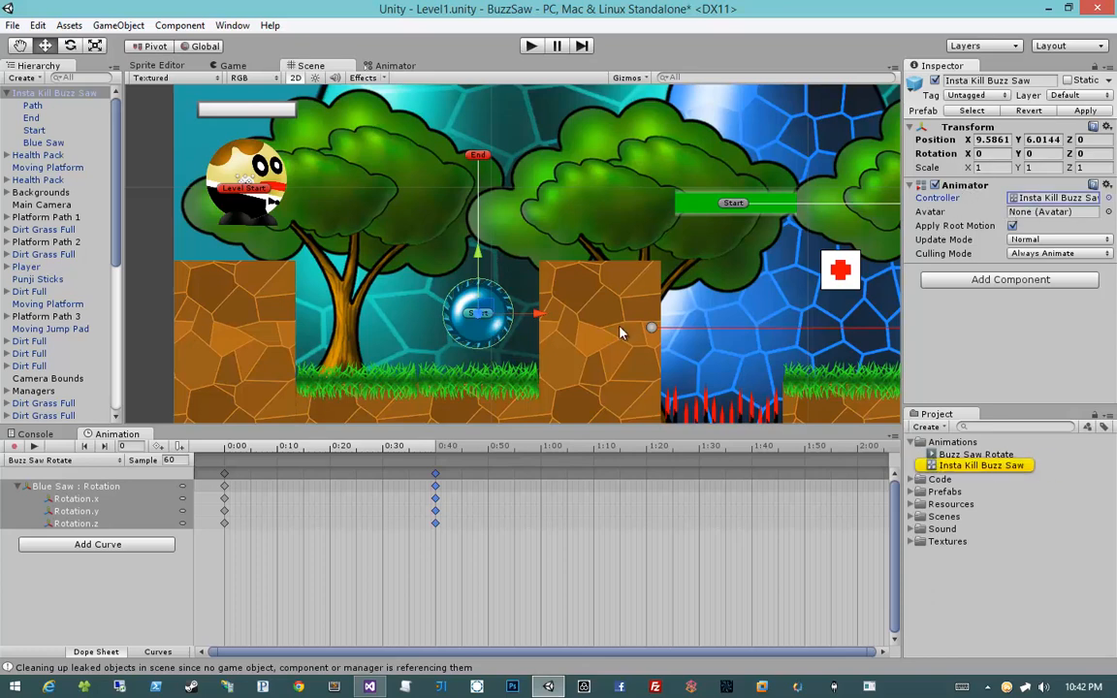
Move the Insta Kill Buzz Saw onto the dirt pillar before the spike pit, at about X 13.1.
click(86, 94)
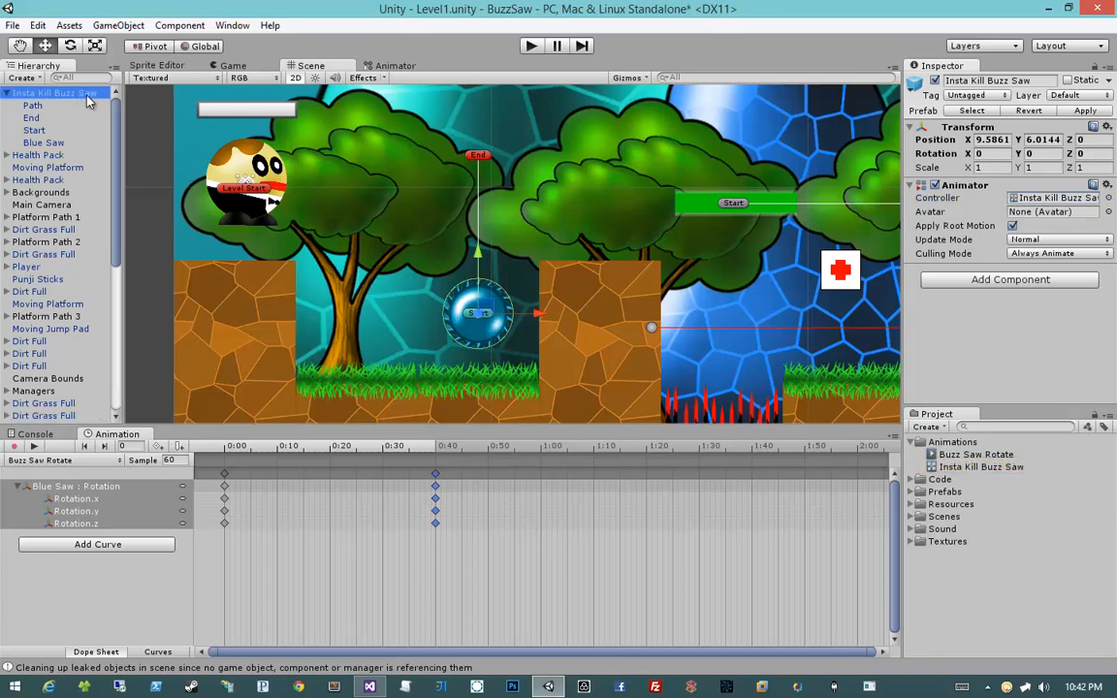
drag(540, 316, 651, 320)
scroll(651, 320, down, 5)
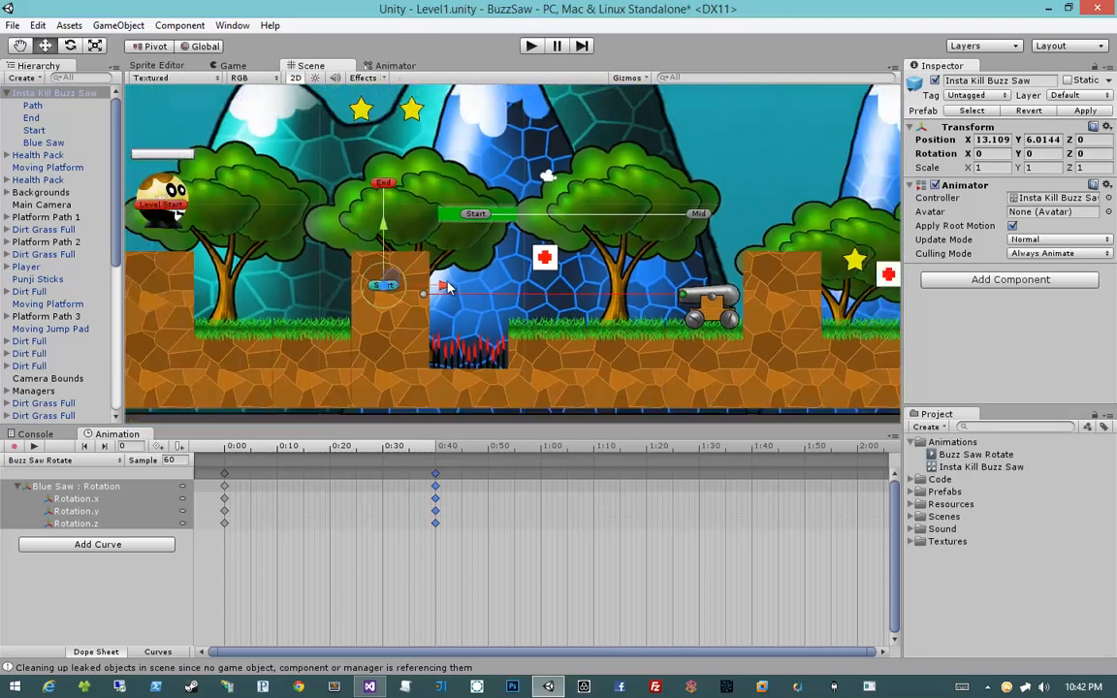
Duplicate the buzz saw twice and place the copies on the next two dirt pillars, at about X 32.4 and X 51.8.
drag(449, 288, 815, 288)
middle_drag(815, 288, 458, 285)
key(ctrl+d)
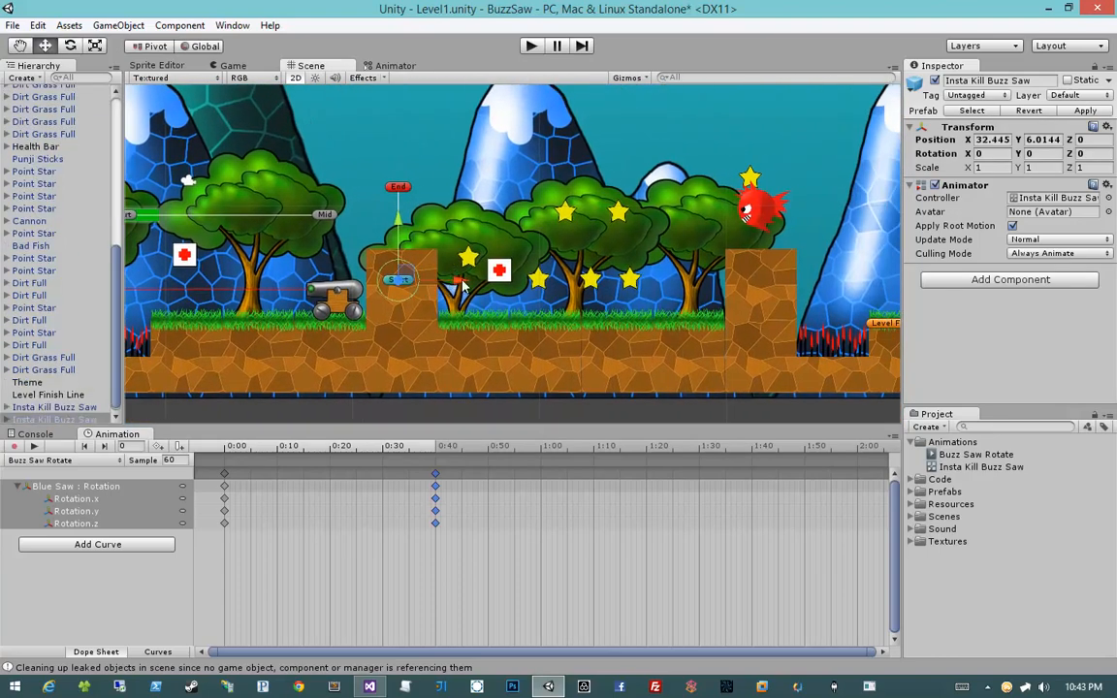
drag(458, 285, 874, 289)
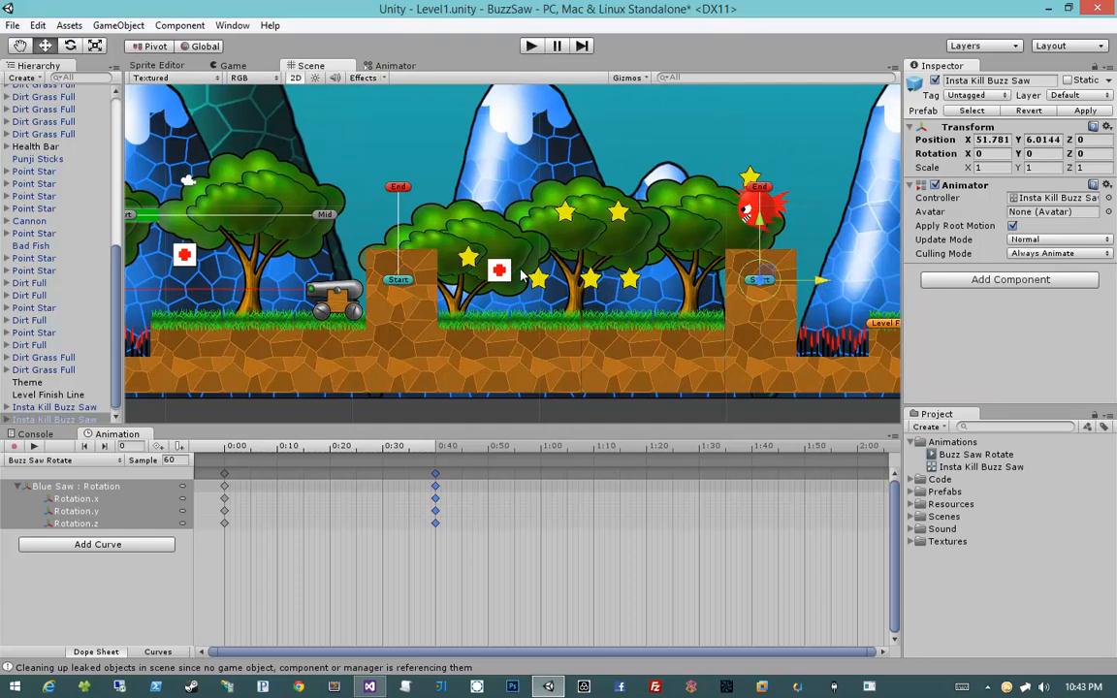
Play-test the level by running and jumping the player past the spinning buzz saws, the cannon and the fish, and stop the game.
middle_drag(497, 265, 588, 265)
click(531, 46)
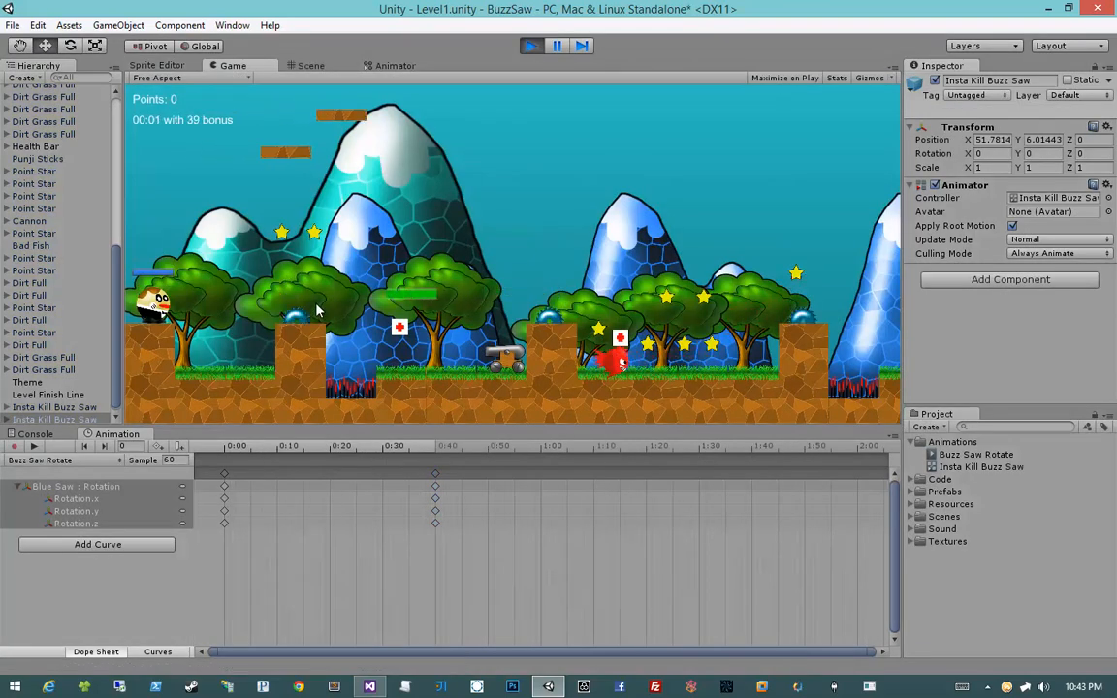
key(space)
key(Right)
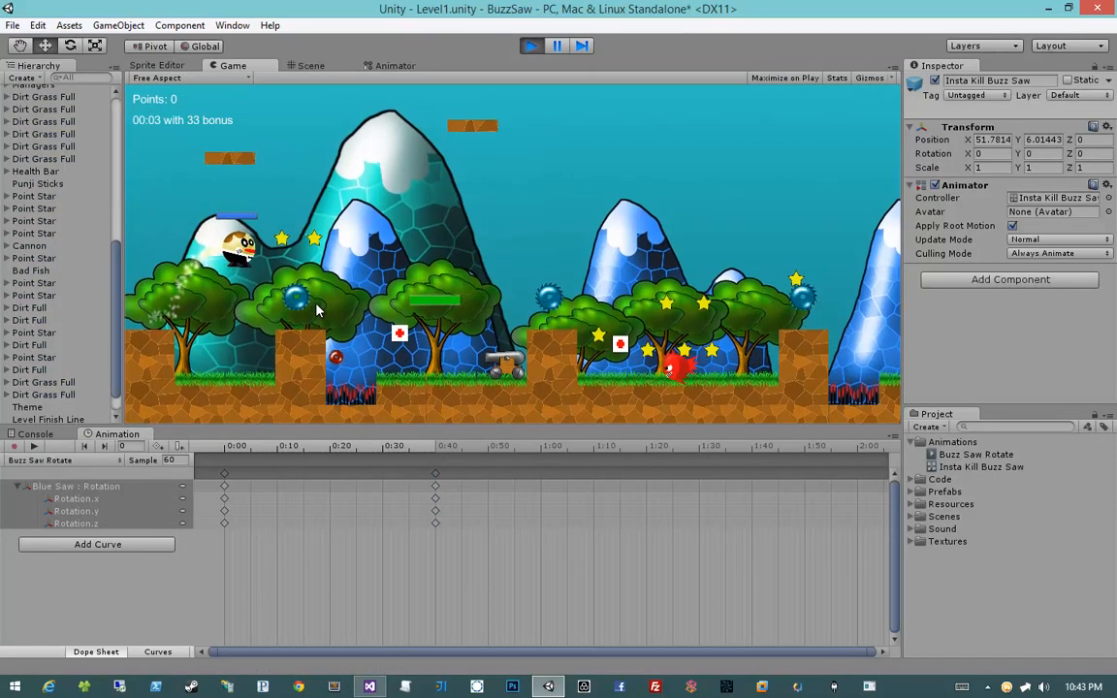
key(space)
key(Right)
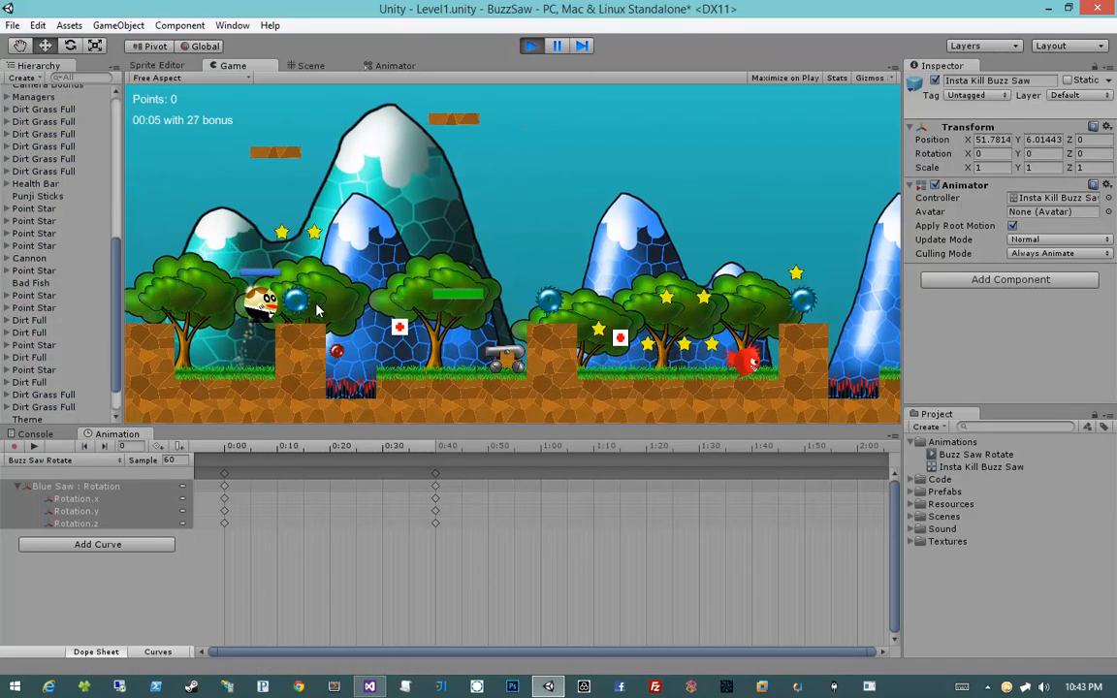
key(space)
key(Right)
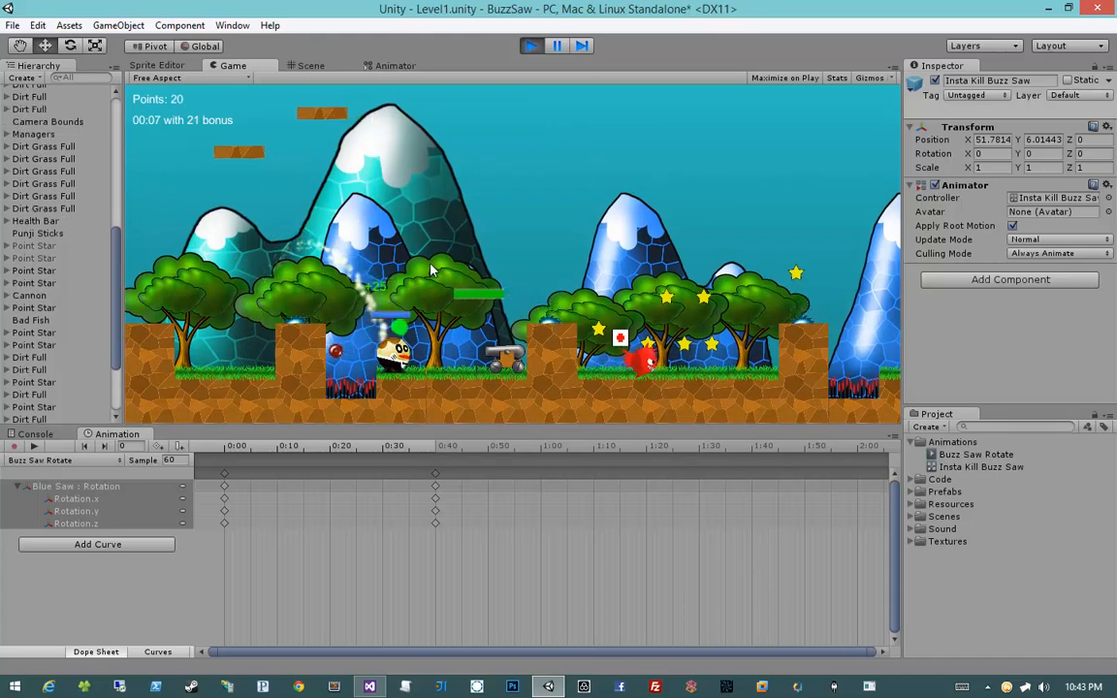
key(Right)
key(space)
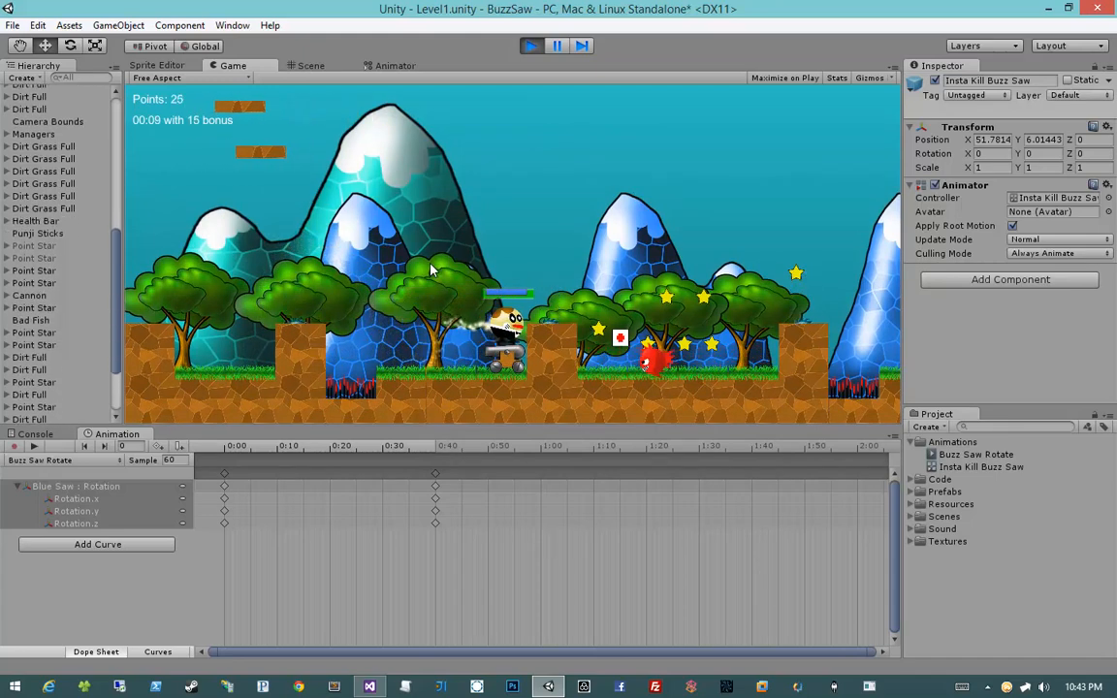
key(space)
key(Left)
key(Right)
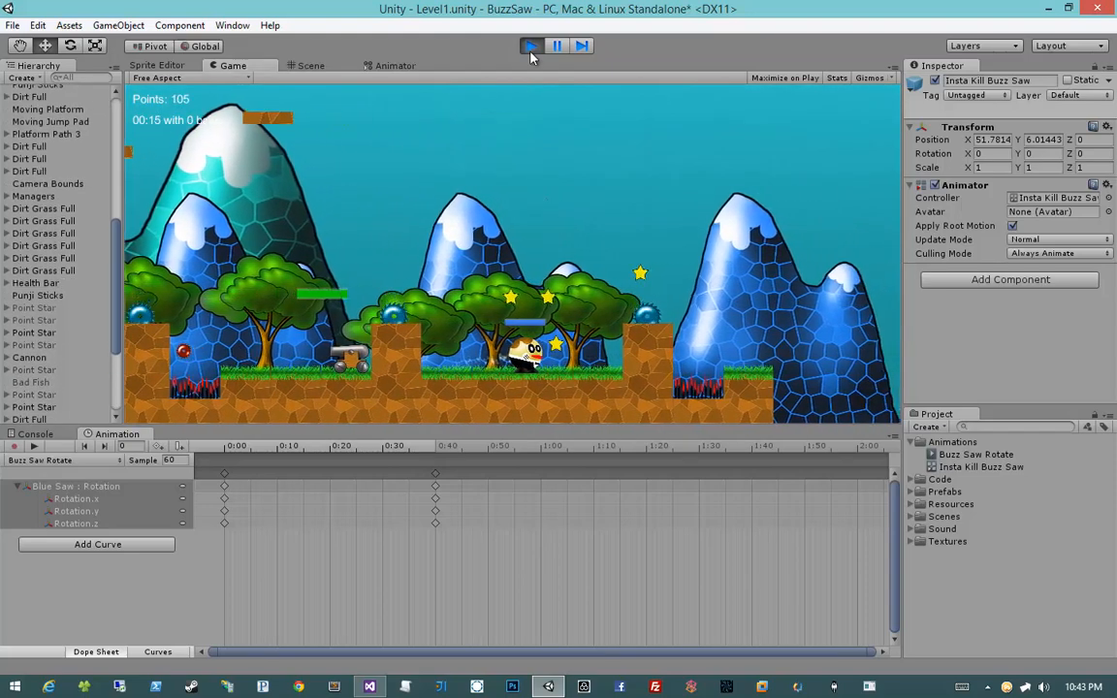
click(531, 46)
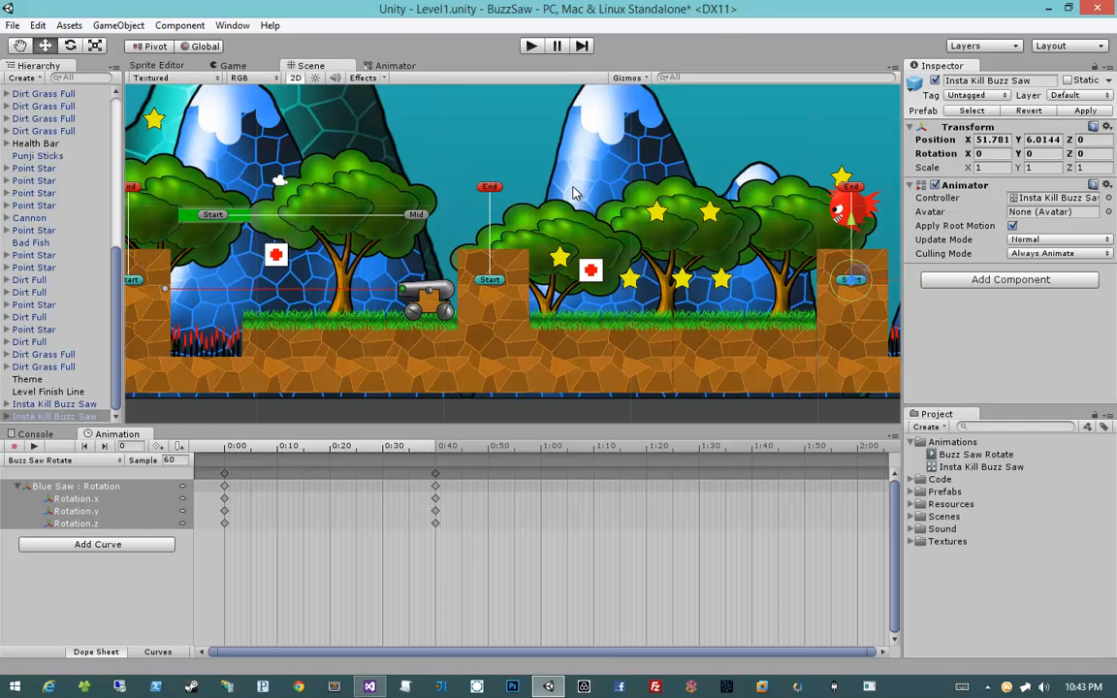
Select the Cannon between the first two buzz saws and expand its child objects in the hierarchy.
click(404, 299)
middle_drag(350, 333, 410, 335)
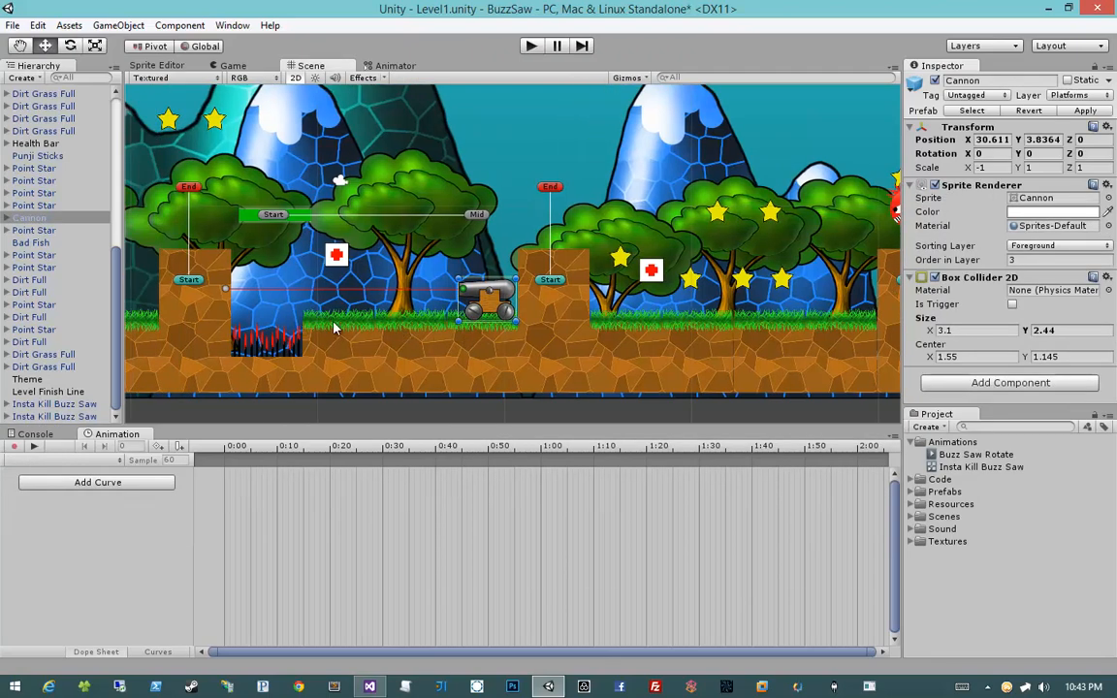
scroll(334, 327, up, 3)
middle_drag(301, 281, 450, 255)
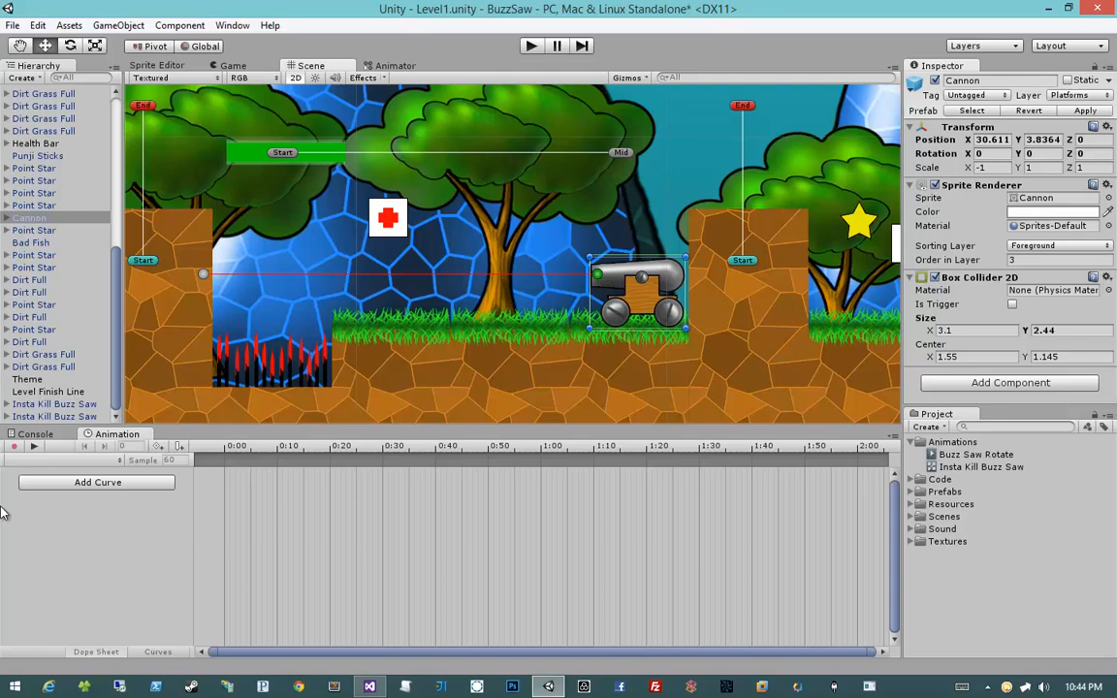
click(56, 220)
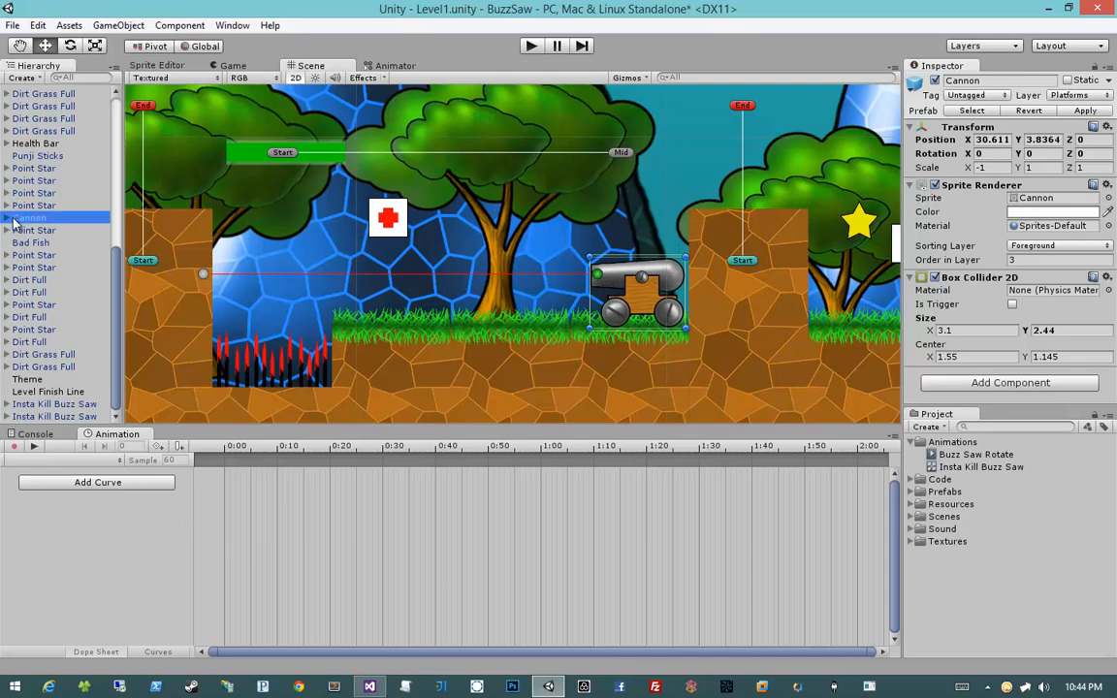
click(7, 218)
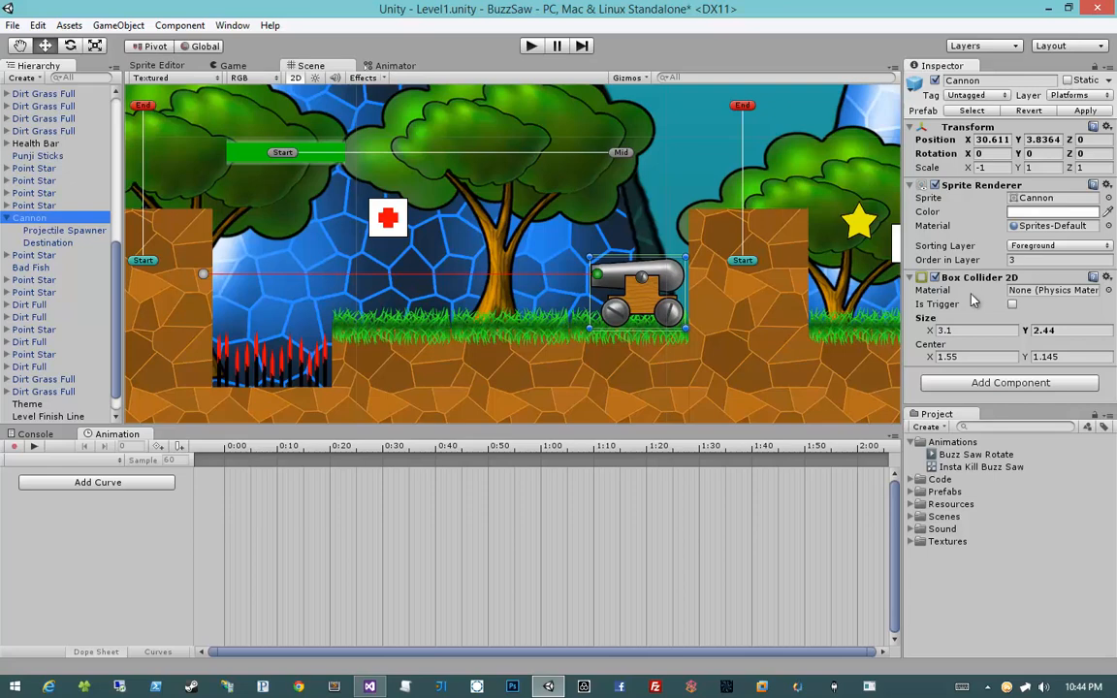
Compare the components of the Cannon parent with the Pathed Projectile Spawner script on its Projectile Spawner child.
click(46, 231)
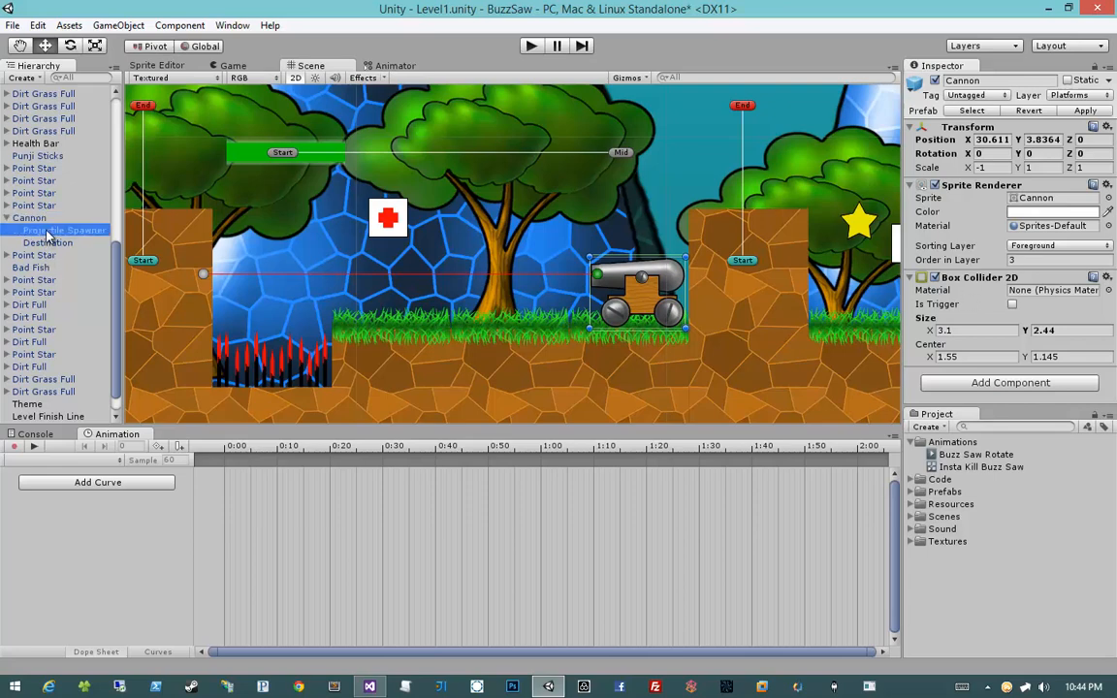
click(49, 218)
click(51, 231)
click(48, 218)
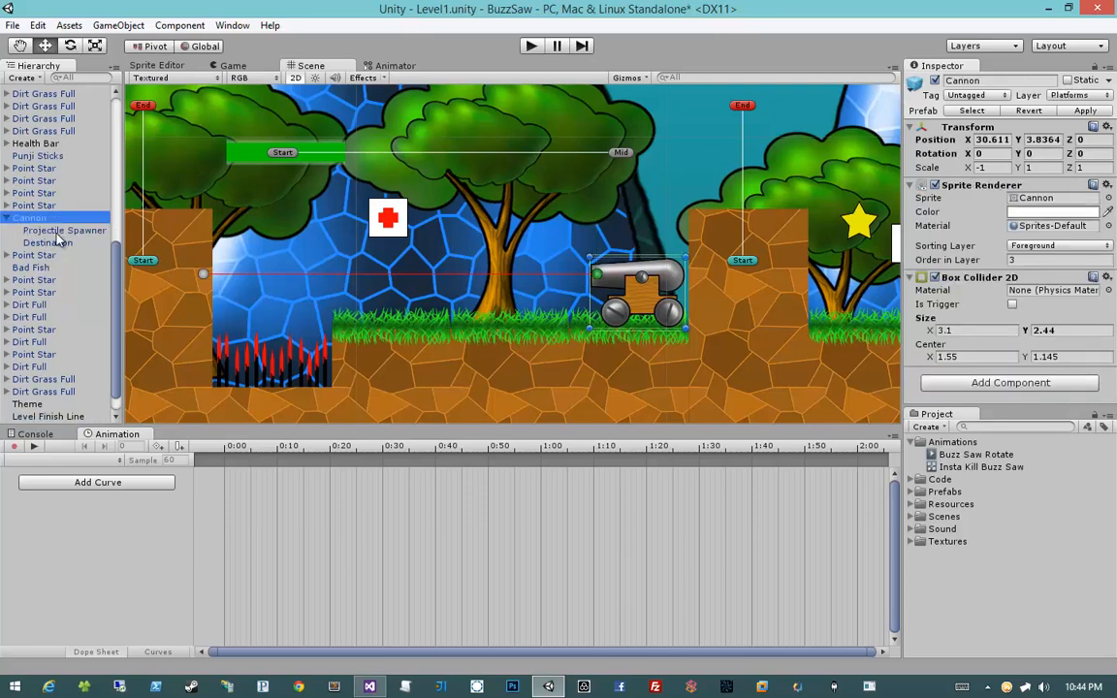
click(50, 231)
click(50, 218)
click(58, 231)
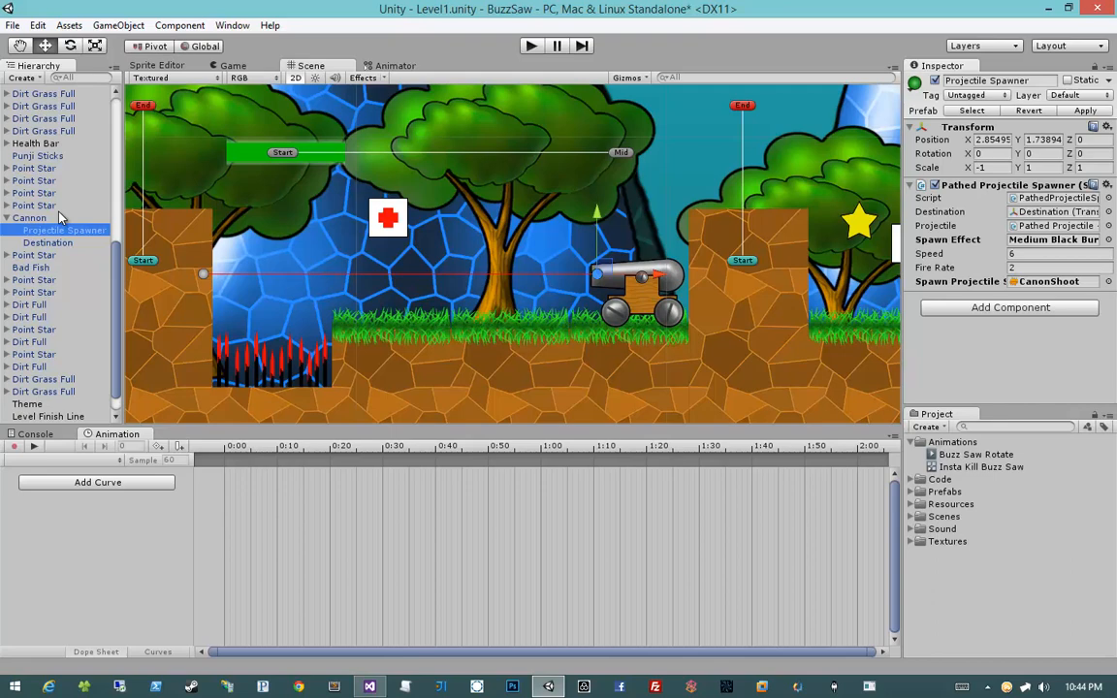
click(53, 219)
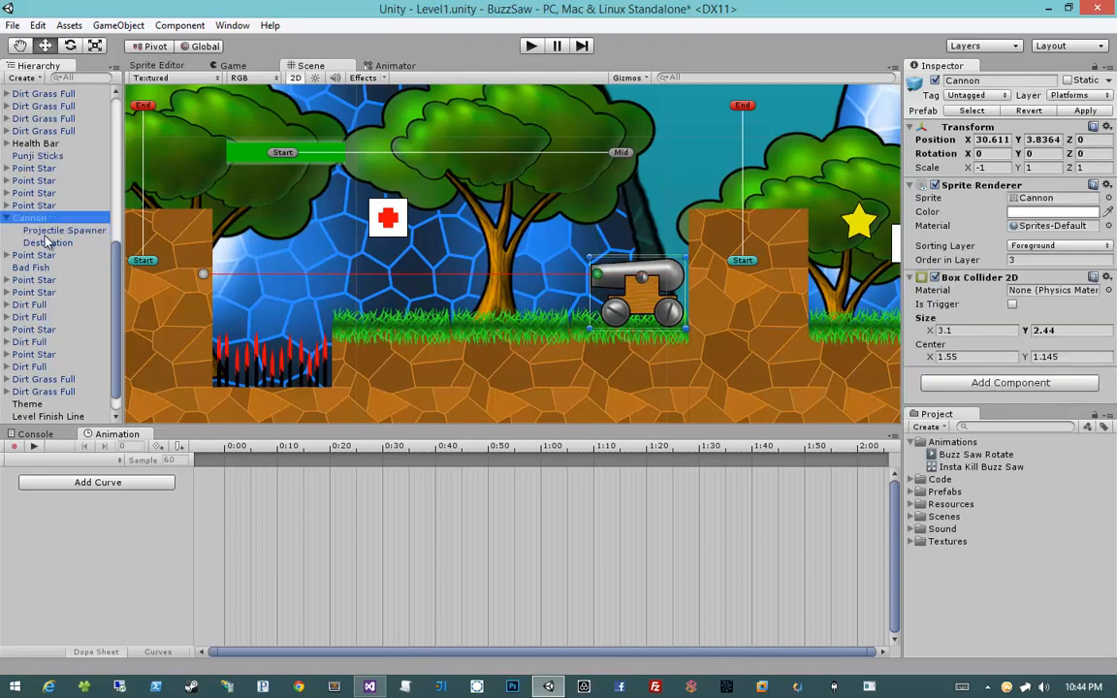
click(46, 233)
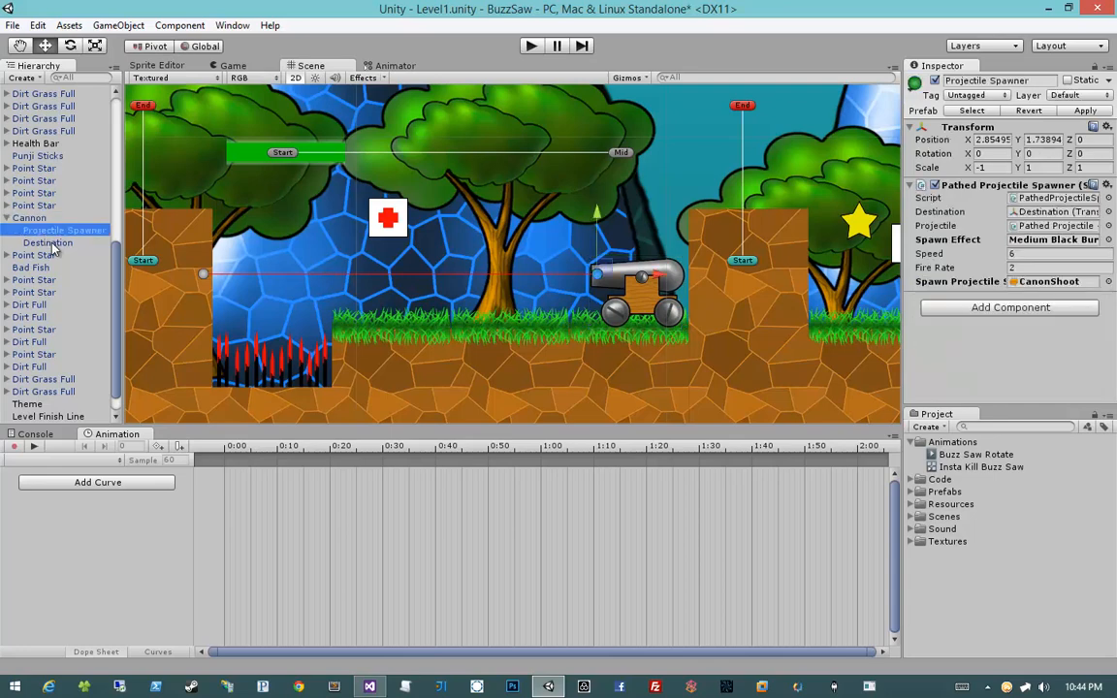
click(49, 219)
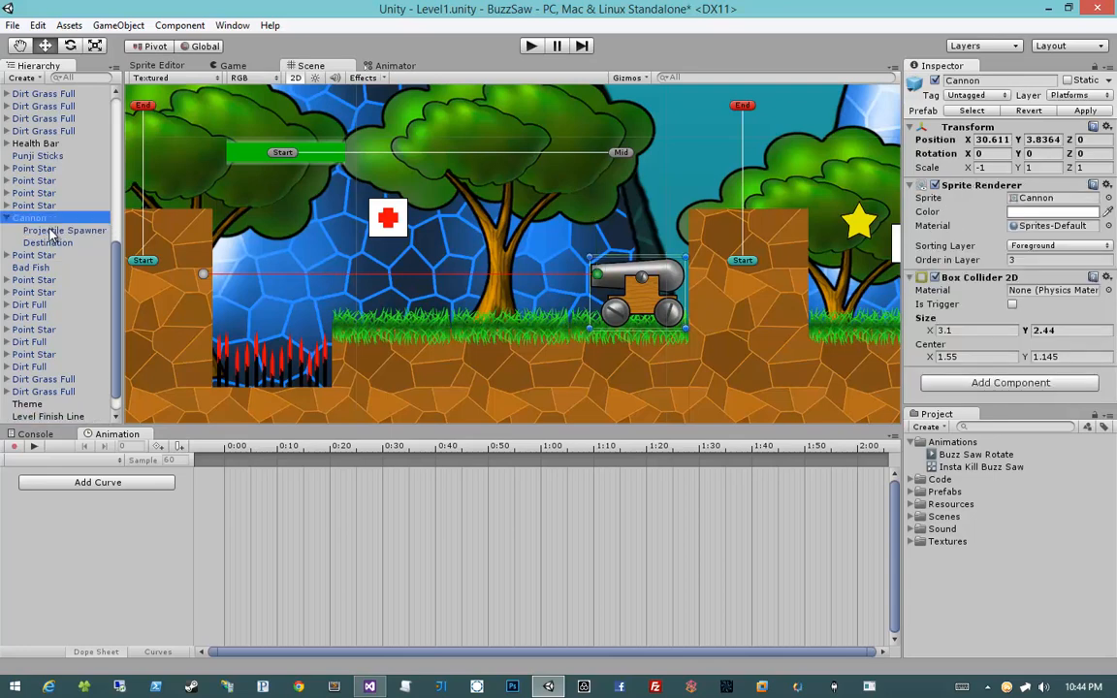
click(50, 232)
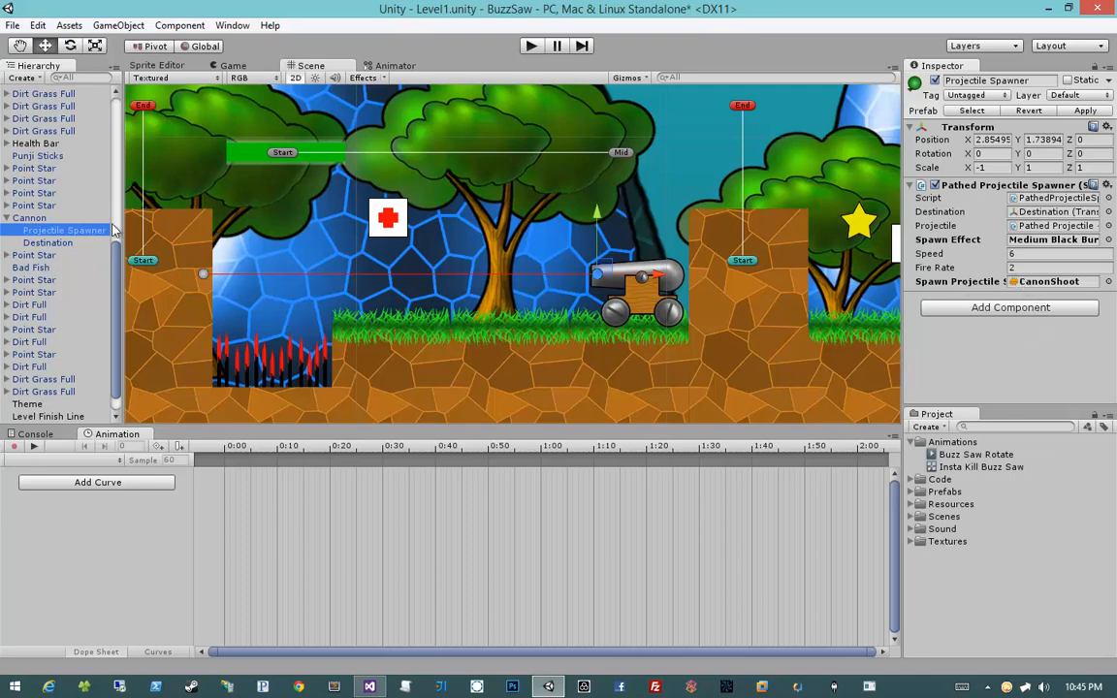
click(68, 219)
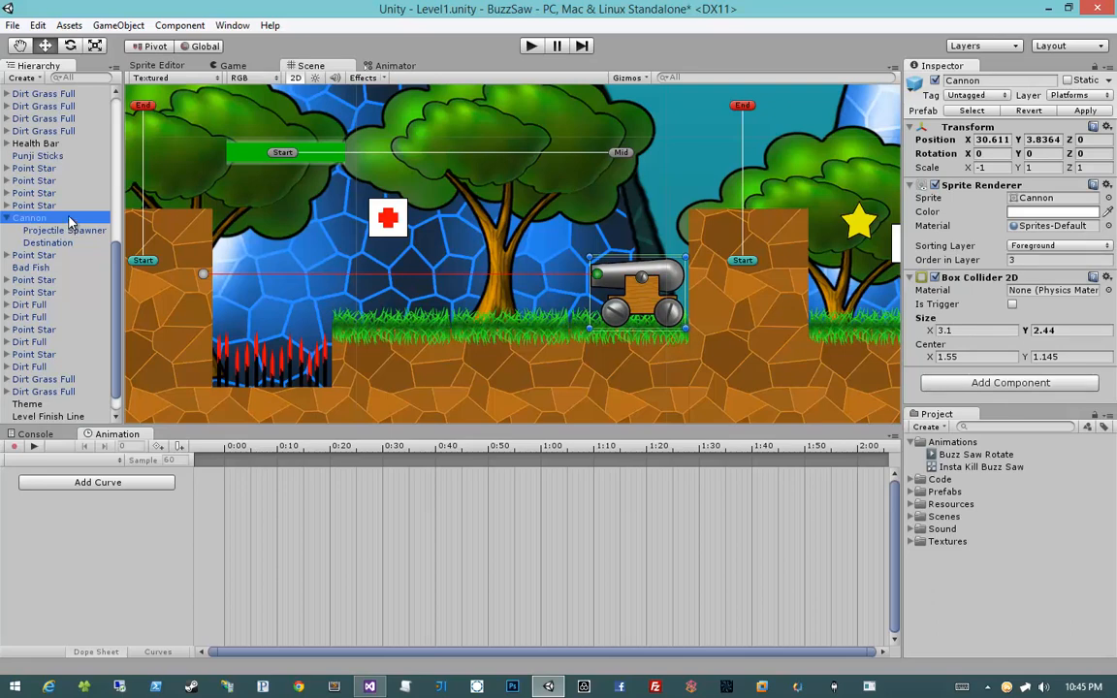
Set the Cannon's X scale to -0.91 and check its Projectile Spawner and Destination children.
scroll(70, 223, down, 1)
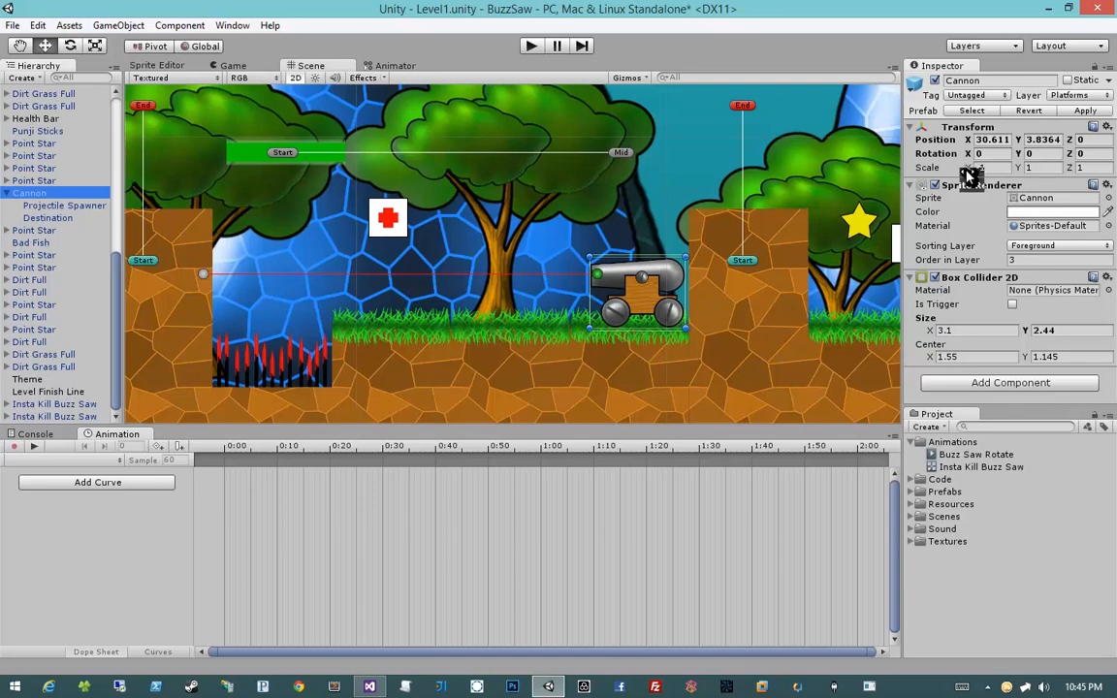
drag(970, 174, 968, 174)
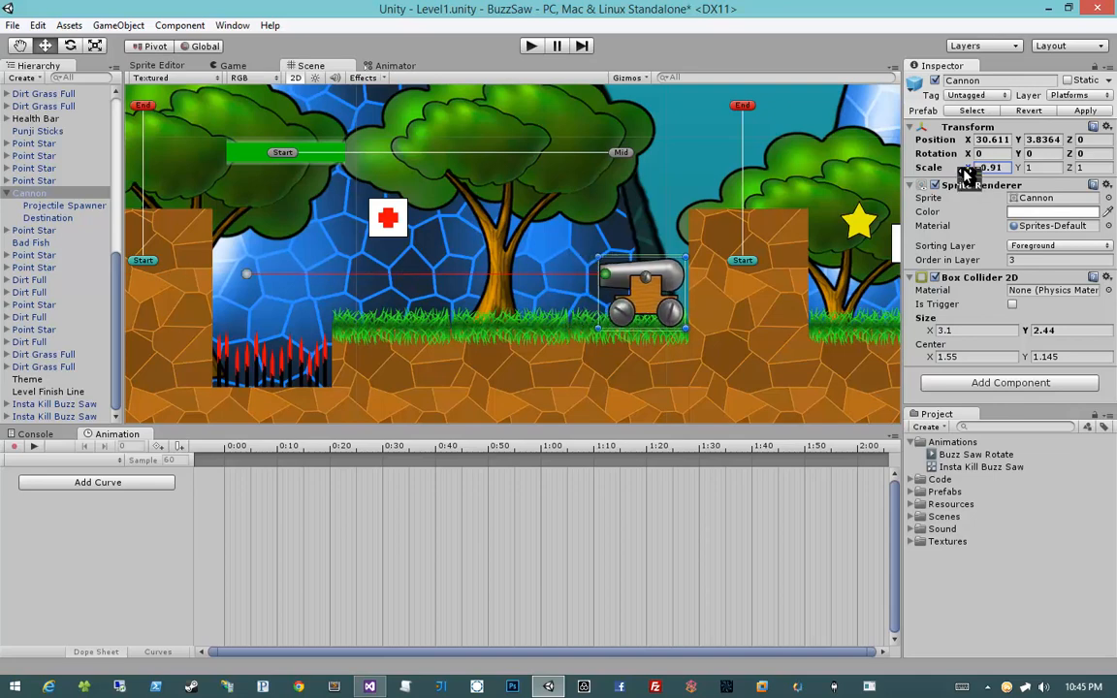
click(92, 208)
click(93, 220)
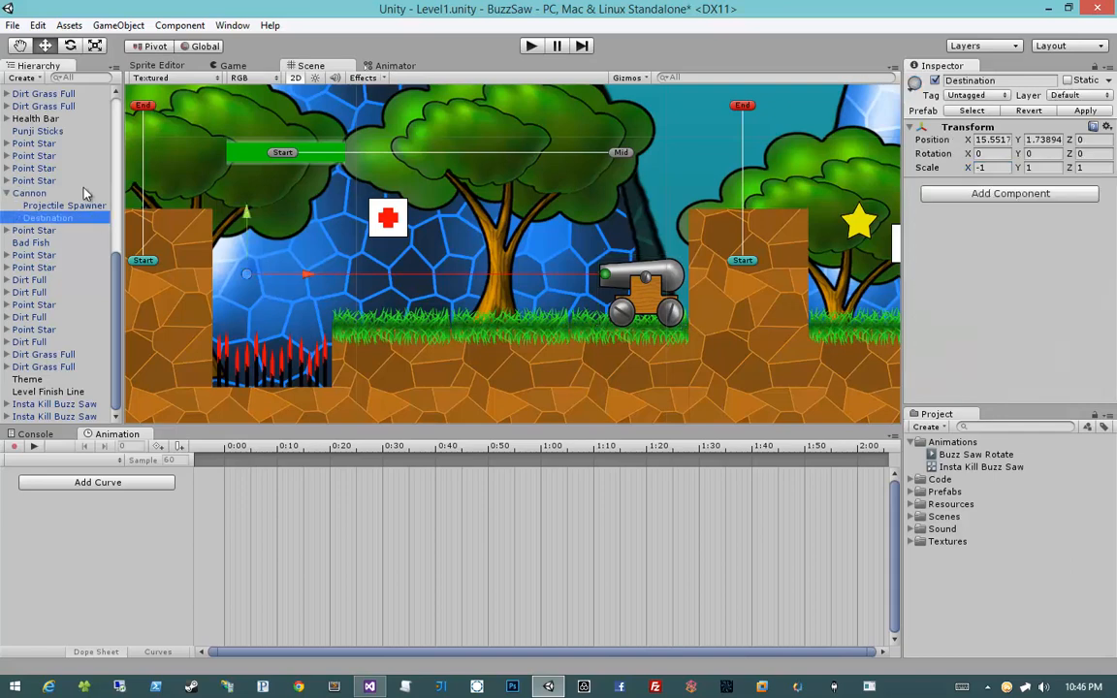
Try an X scale of 1 on the Cannon to flip it, and set the X scale back to -1.
click(78, 193)
click(956, 170)
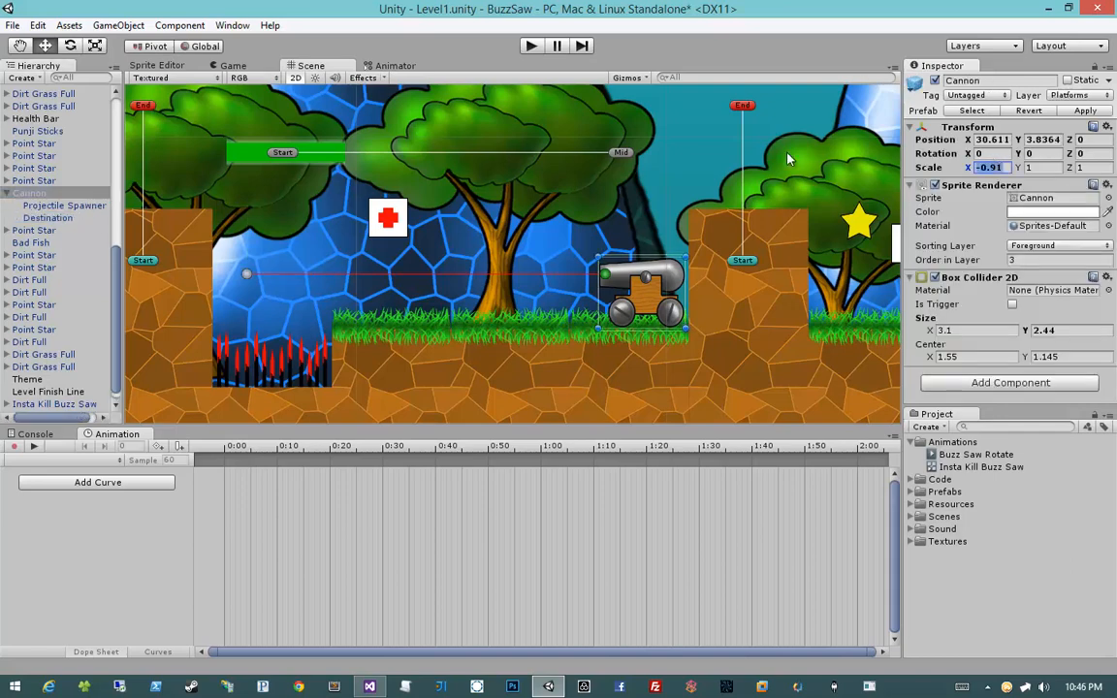
text(1)
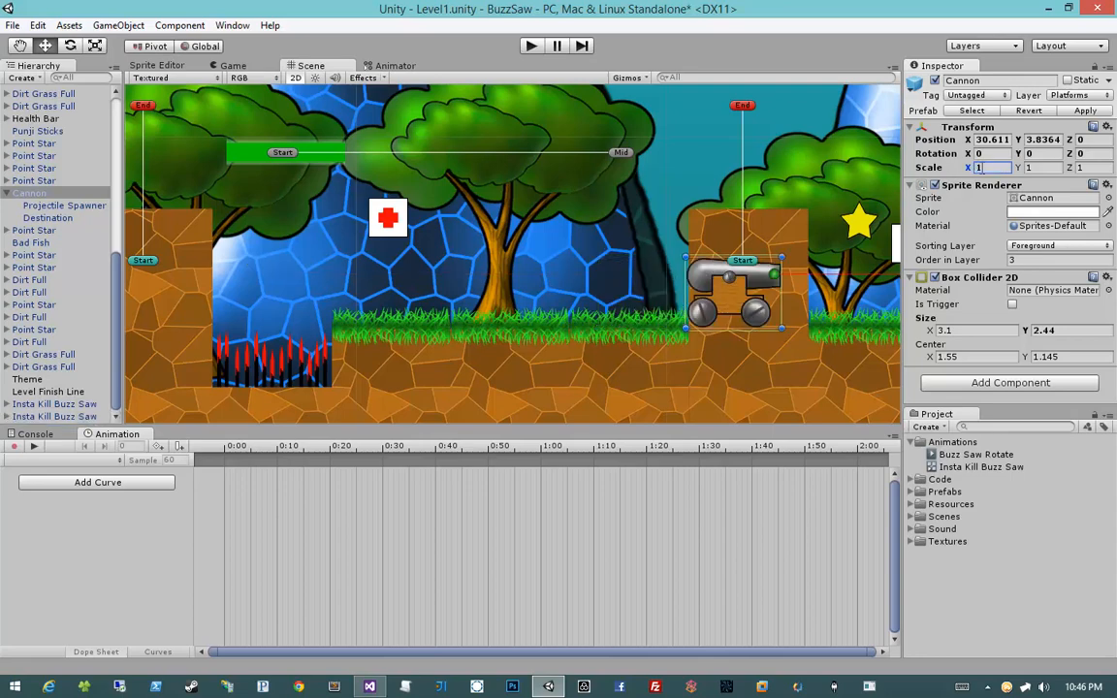
text(-1)
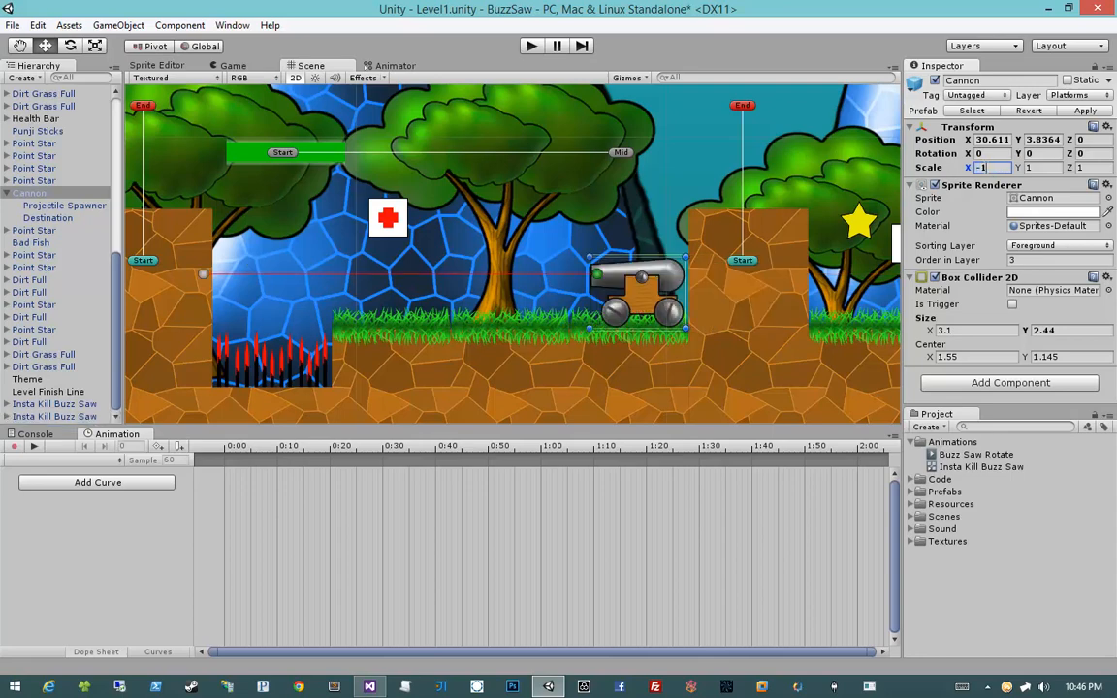
middle_drag(460, 164, 493, 157)
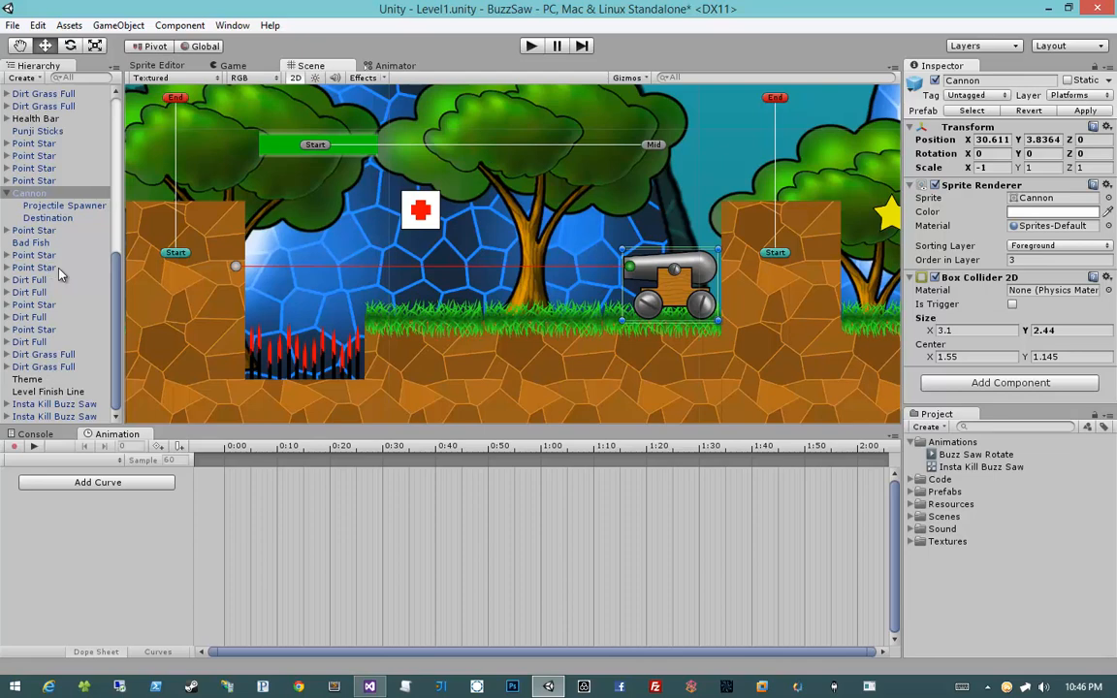
Create an empty game object, make it a child of the Cannon, and name it Cannon Sprite.
click(29, 193)
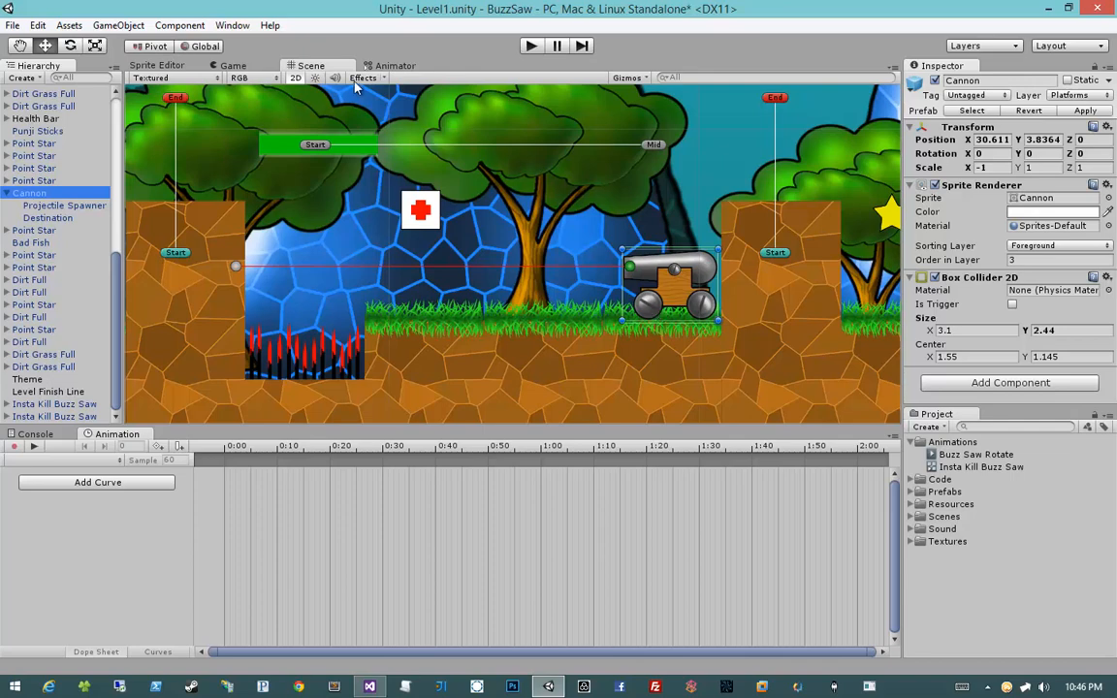
click(107, 27)
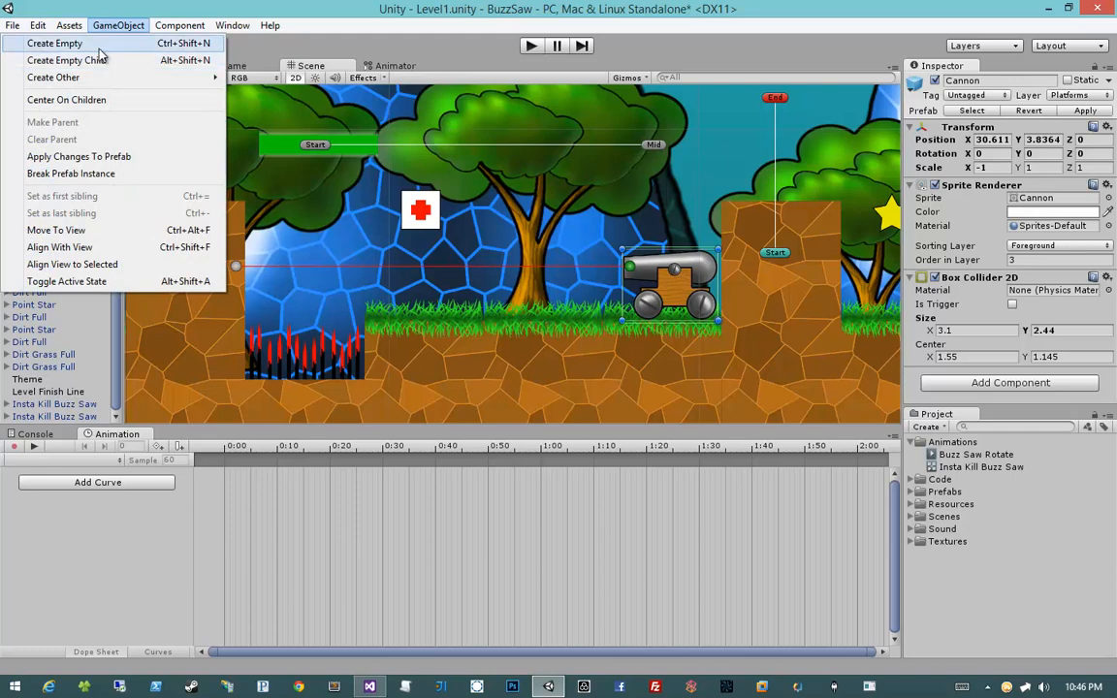
click(87, 43)
drag(38, 419, 58, 208)
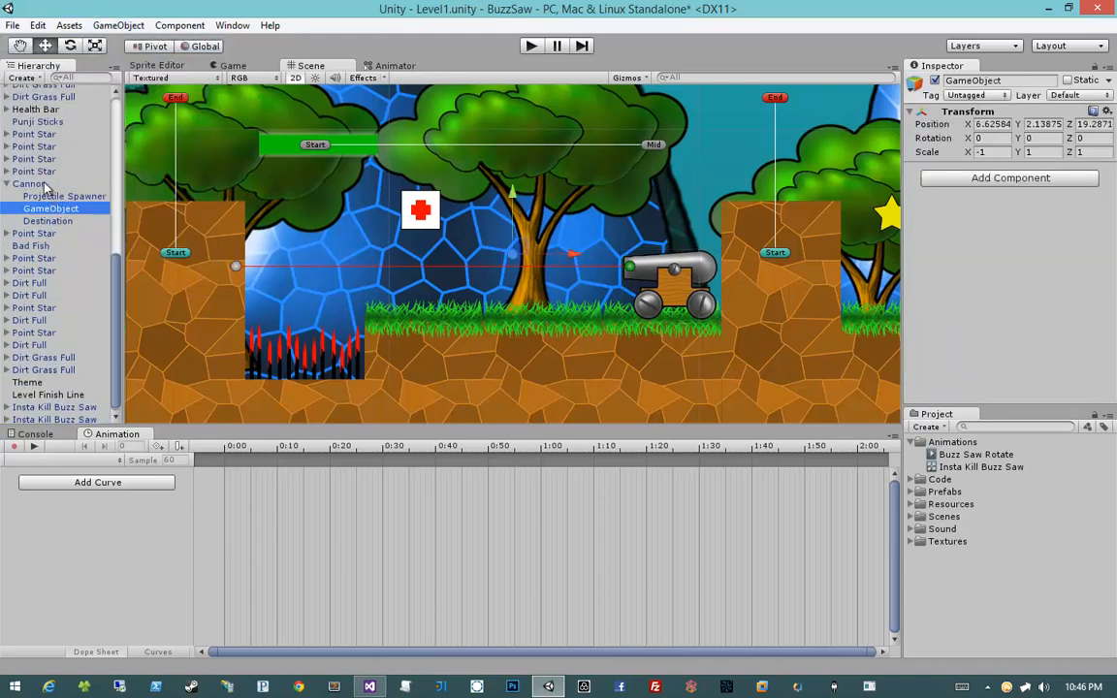
click(56, 208)
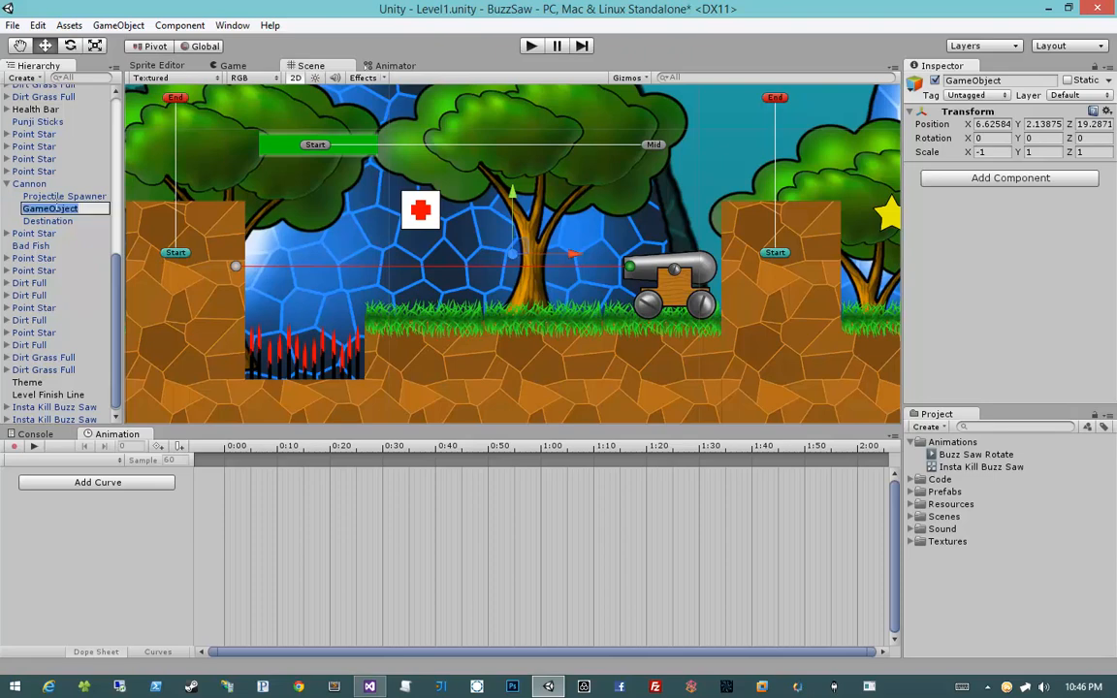
text(Cannon Sprite)
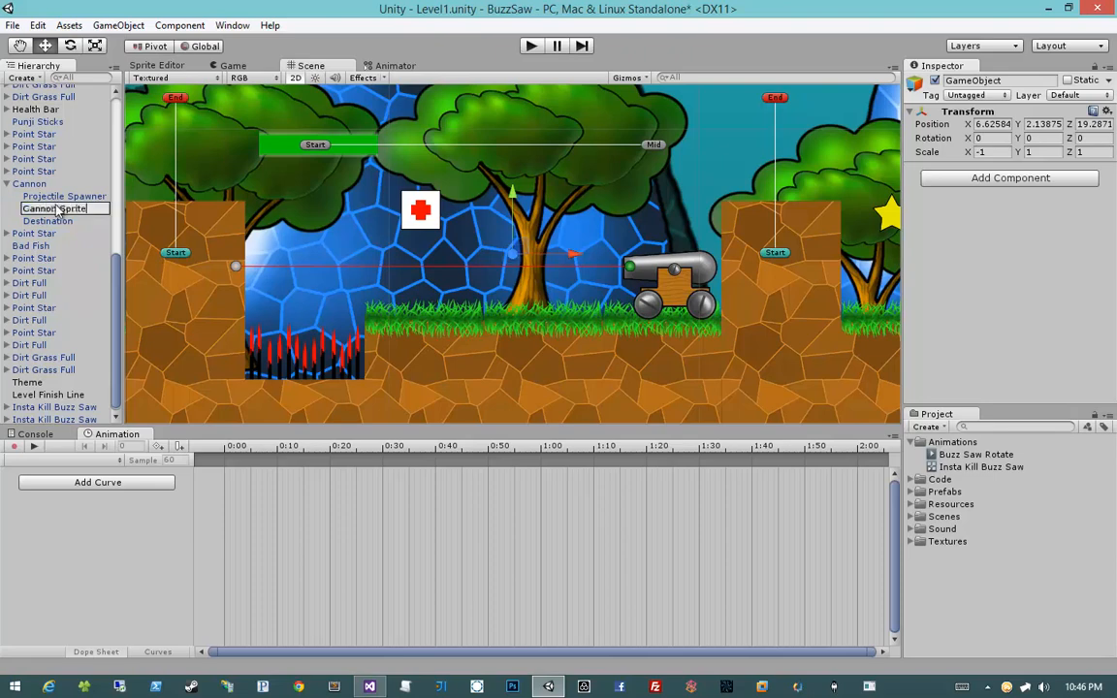
key(Return)
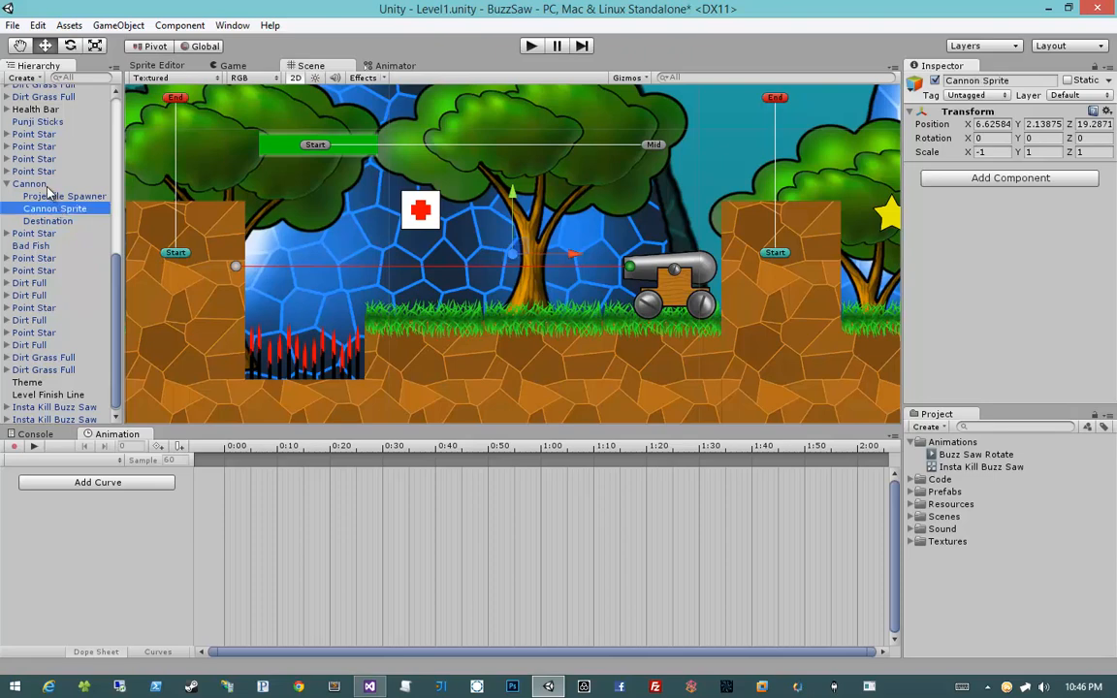
Try to move the Cannon's Sprite Renderer component onto its Cannon Sprite child.
click(37, 184)
scroll(71, 226, up, 1)
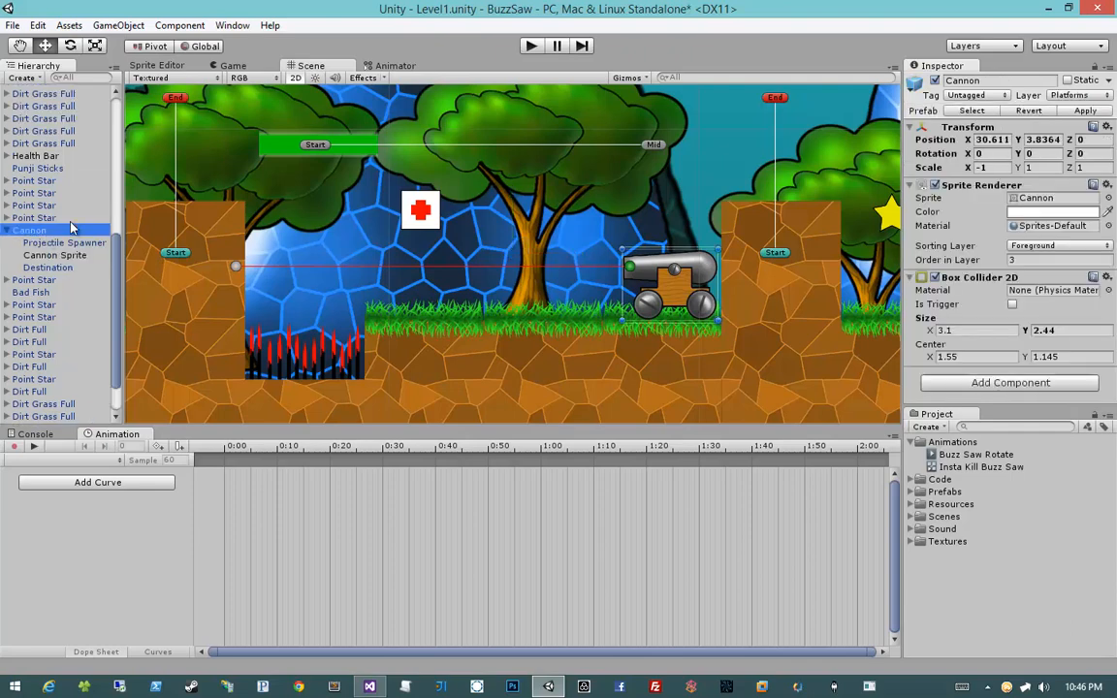
scroll(71, 226, down, 1)
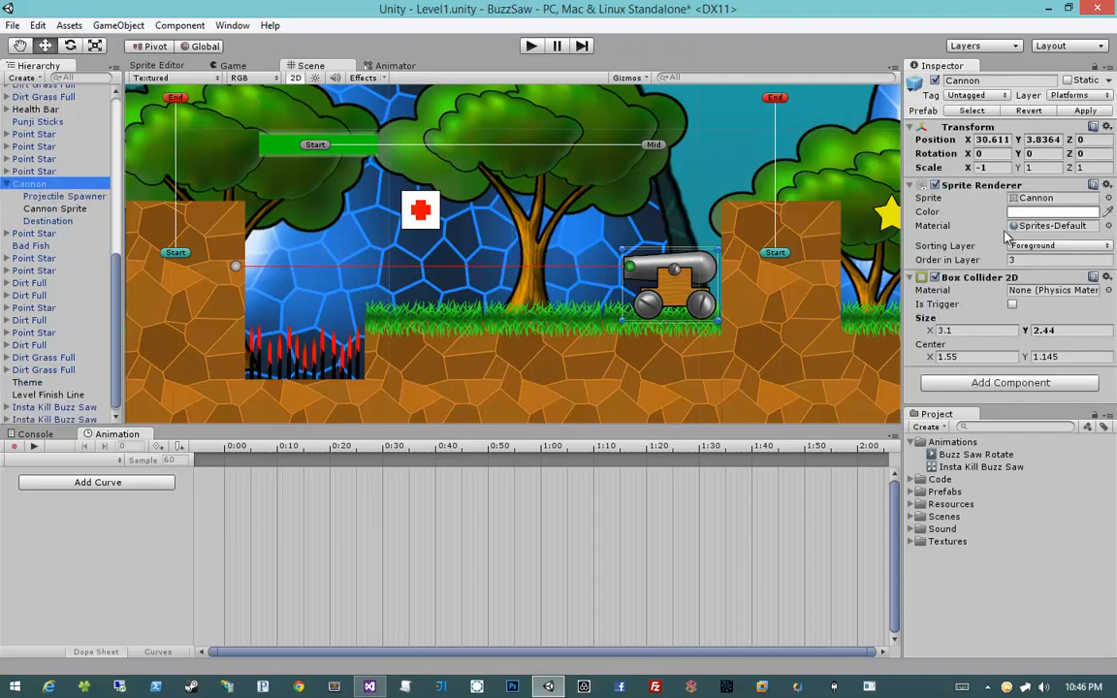
click(977, 192)
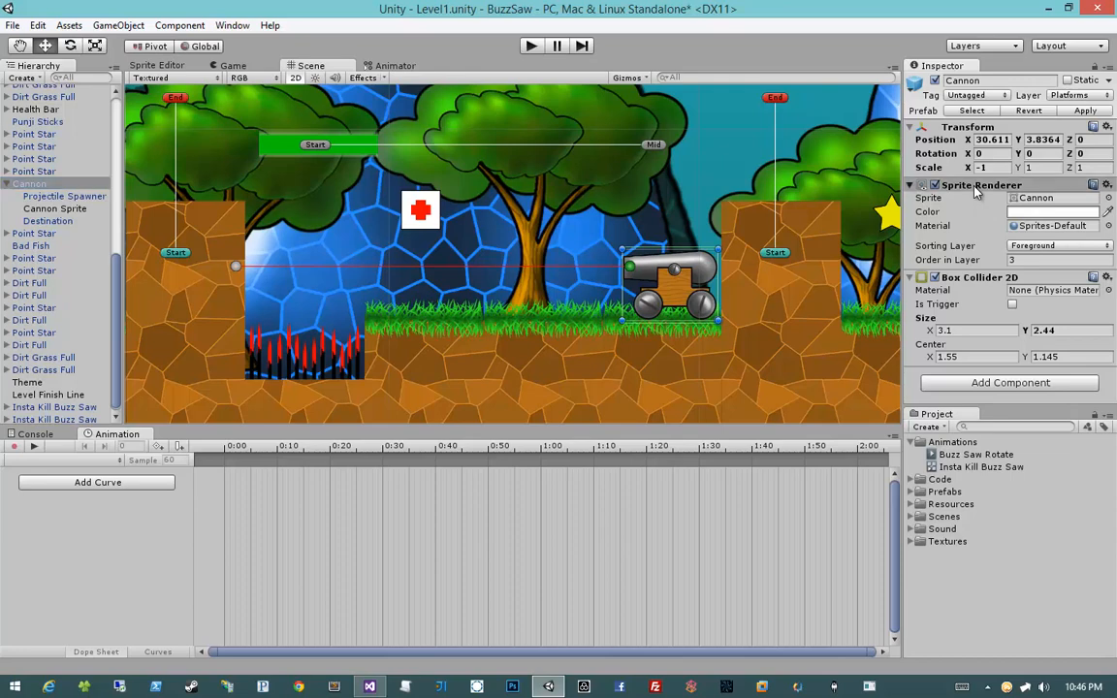
drag(974, 185, 61, 209)
click(62, 209)
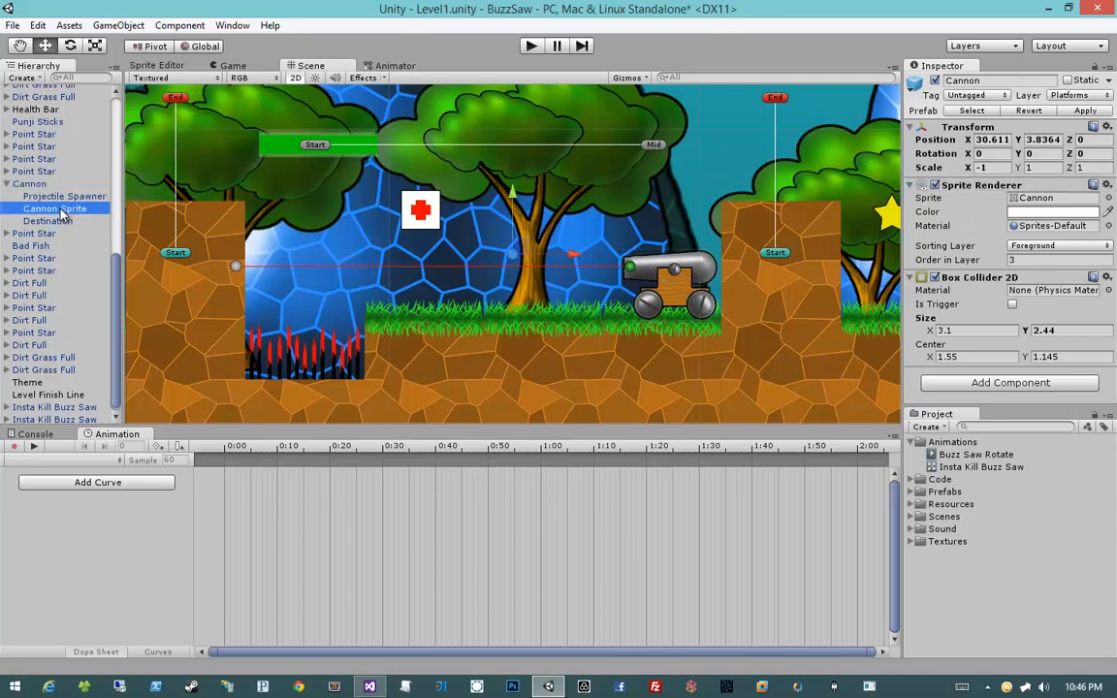
Set the Cannon's X and Y position to 0 and remove its Sprite Renderer component.
click(60, 188)
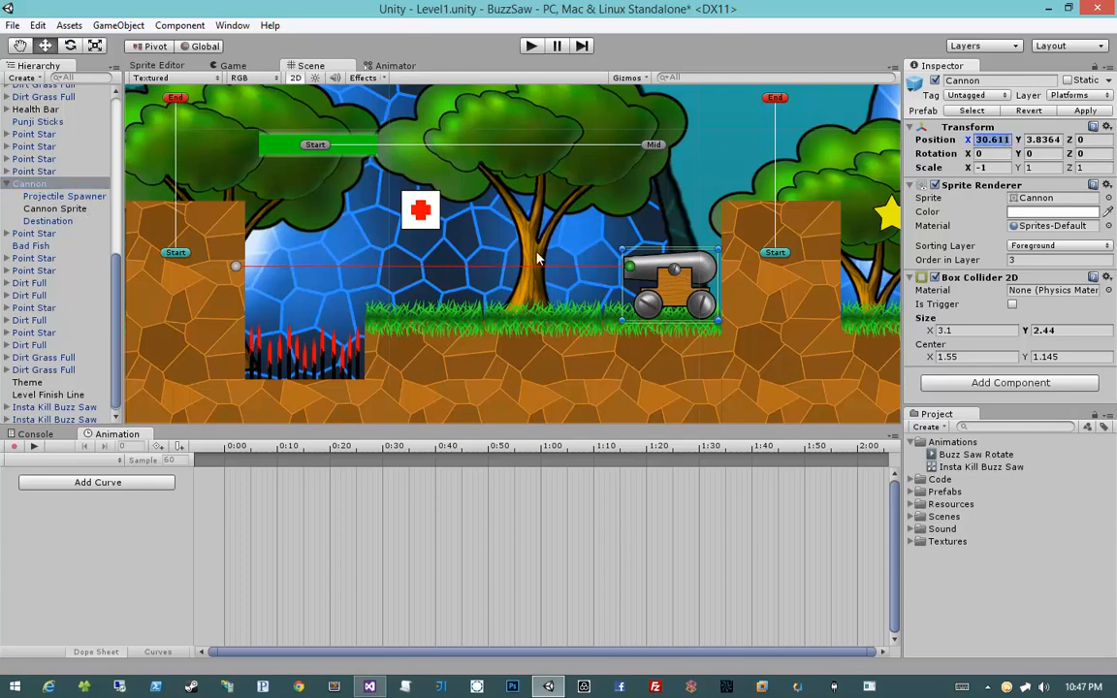
scroll(514, 193, down, 5)
scroll(572, 223, down, 3)
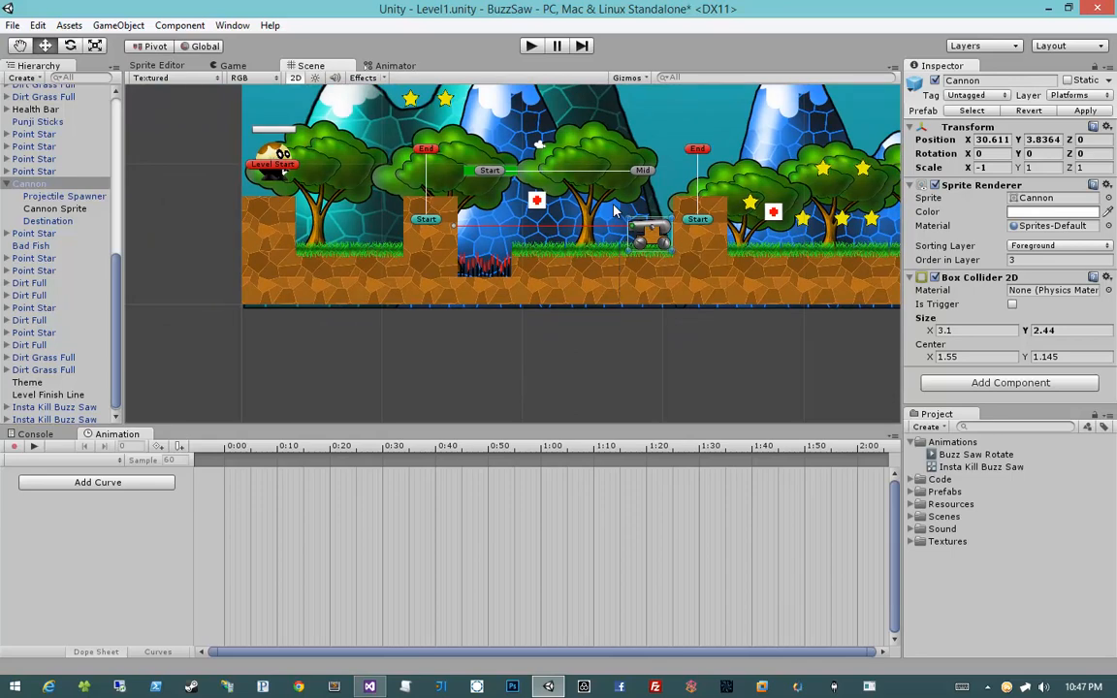
click(994, 139)
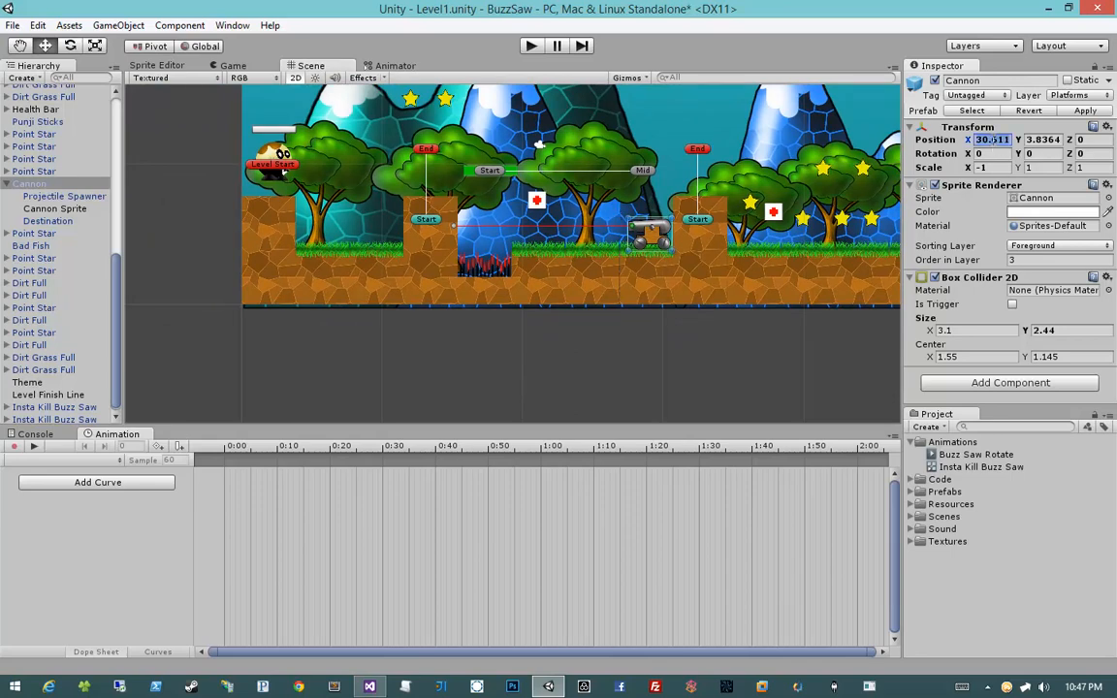
text(0)
key(Tab)
text(0)
key(Tab)
middle_drag(324, 333, 631, 302)
scroll(613, 332, up, 10)
scroll(613, 331, down, 1)
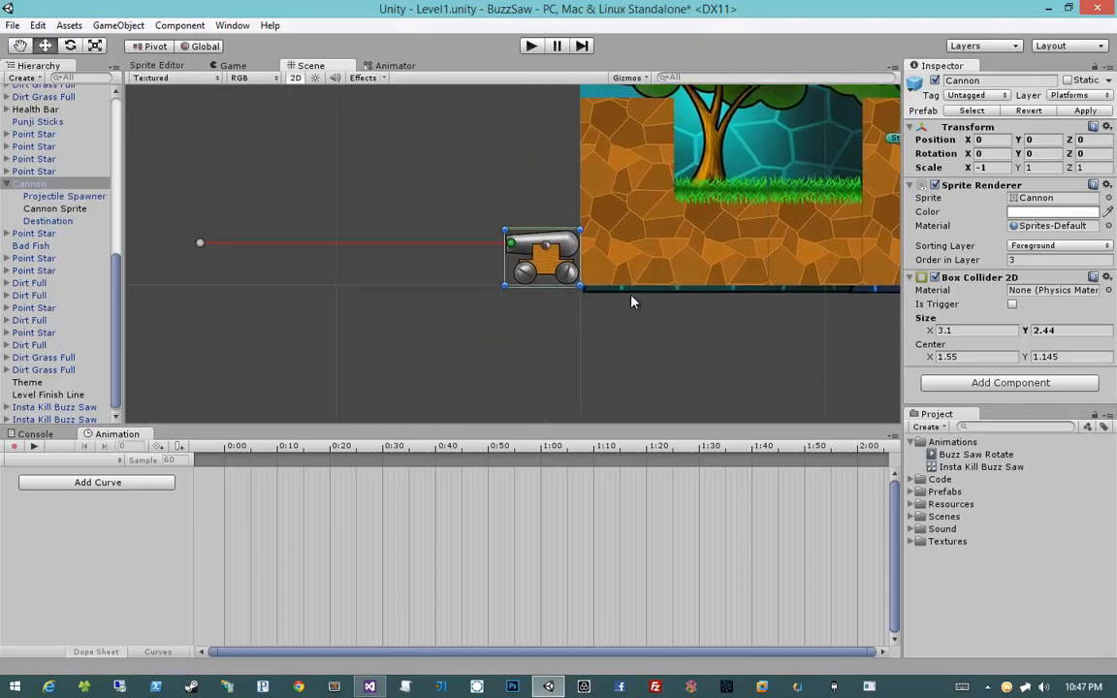
click(1108, 185)
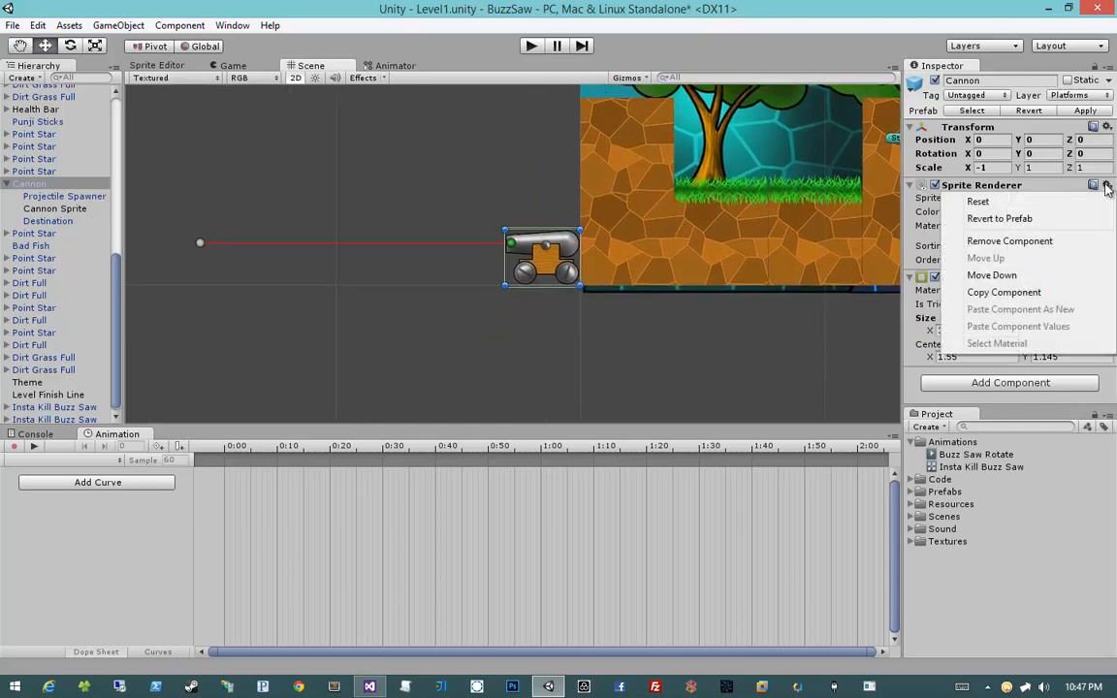
click(1042, 242)
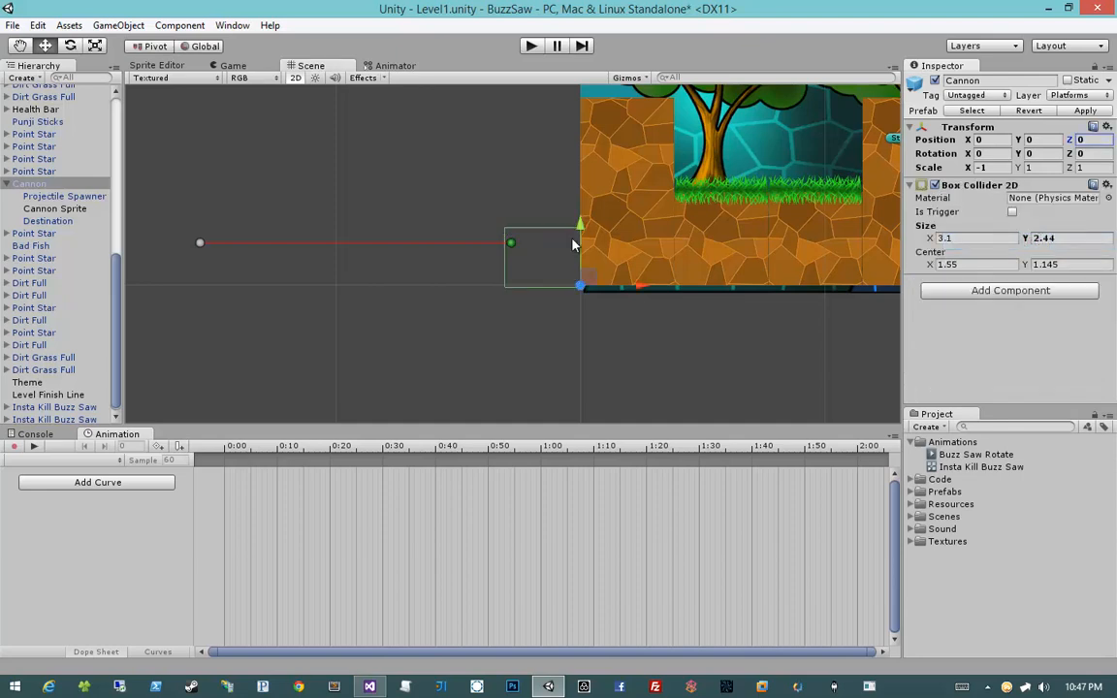
Set the Cannon Sprite child's position to 0, 0, 0 and its X scale to 1.
click(77, 211)
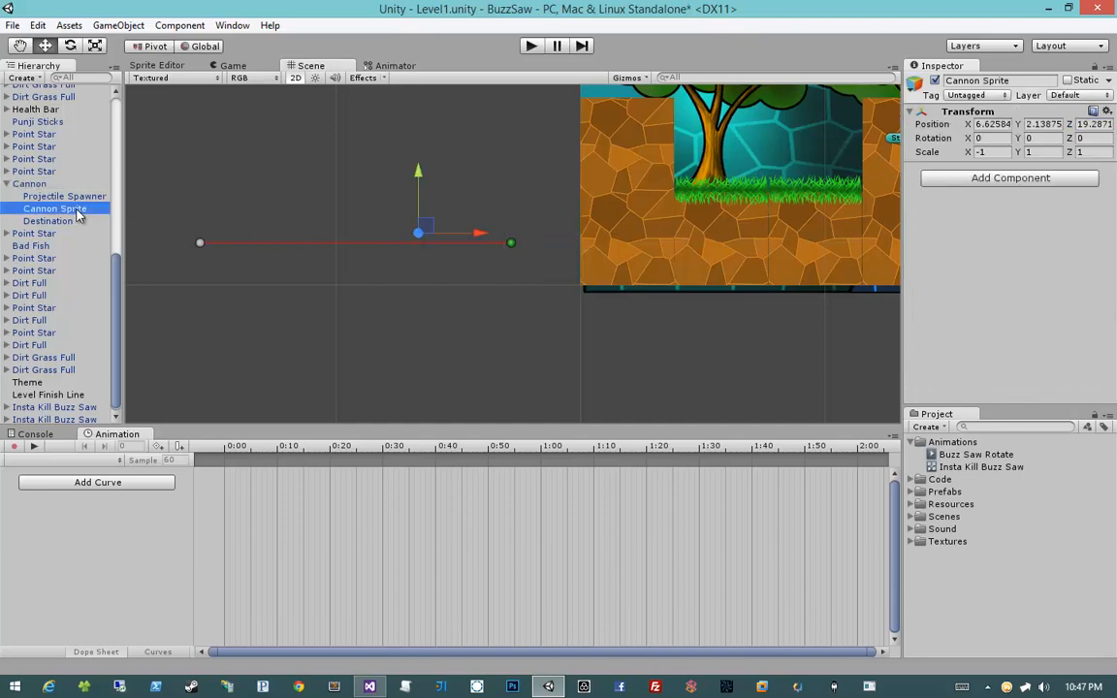
click(981, 124)
text(0)
key(Tab)
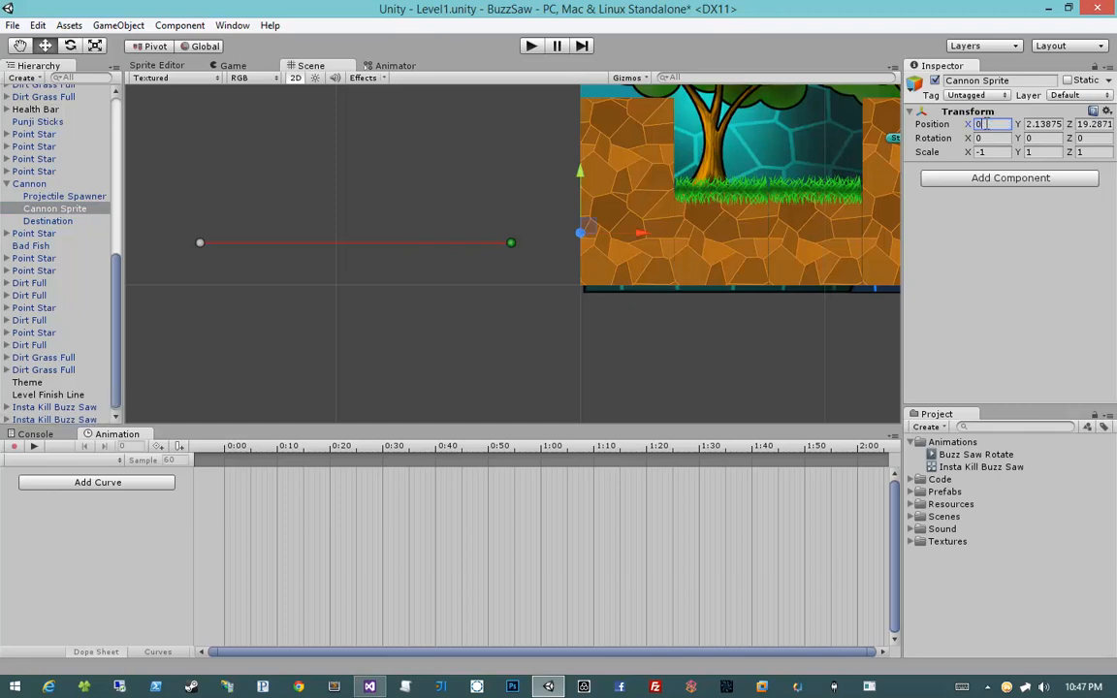
text(0)
key(Tab)
text(0)
key(Tab)
key(Tab)
key(Tab)
key(Tab)
key(Tab)
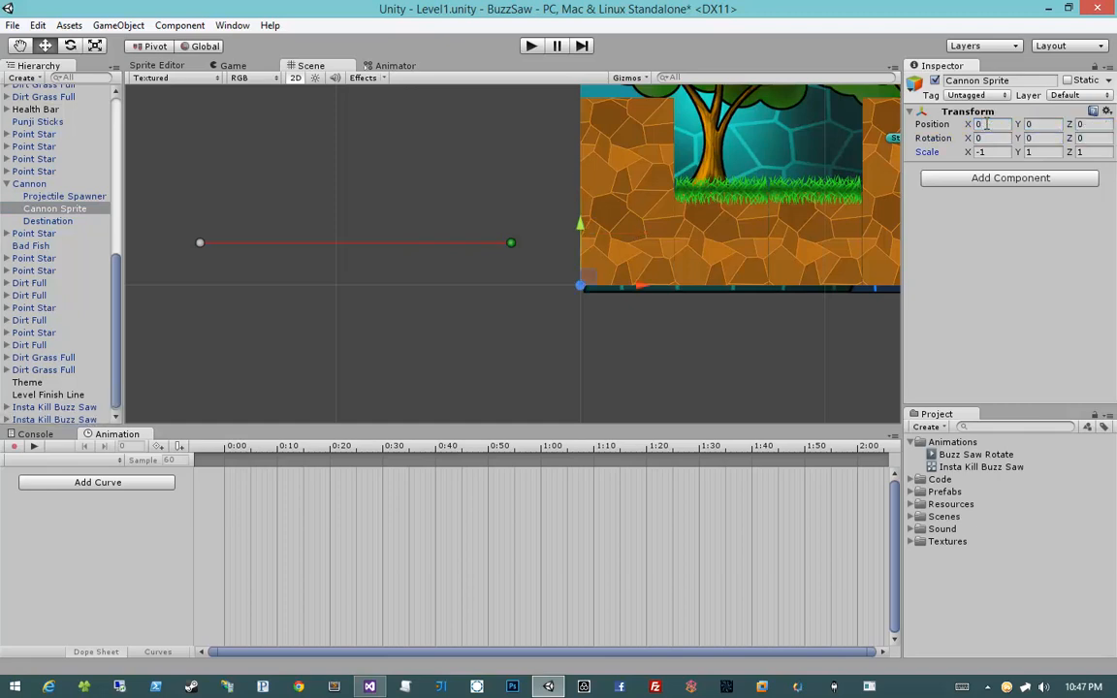
key(Tab)
text(1)
Add a Sprite Renderer to Cannon Sprite with the Cannon sprite, the Foreground sorting layer and order in layer 3.
click(968, 181)
text(sprite re)
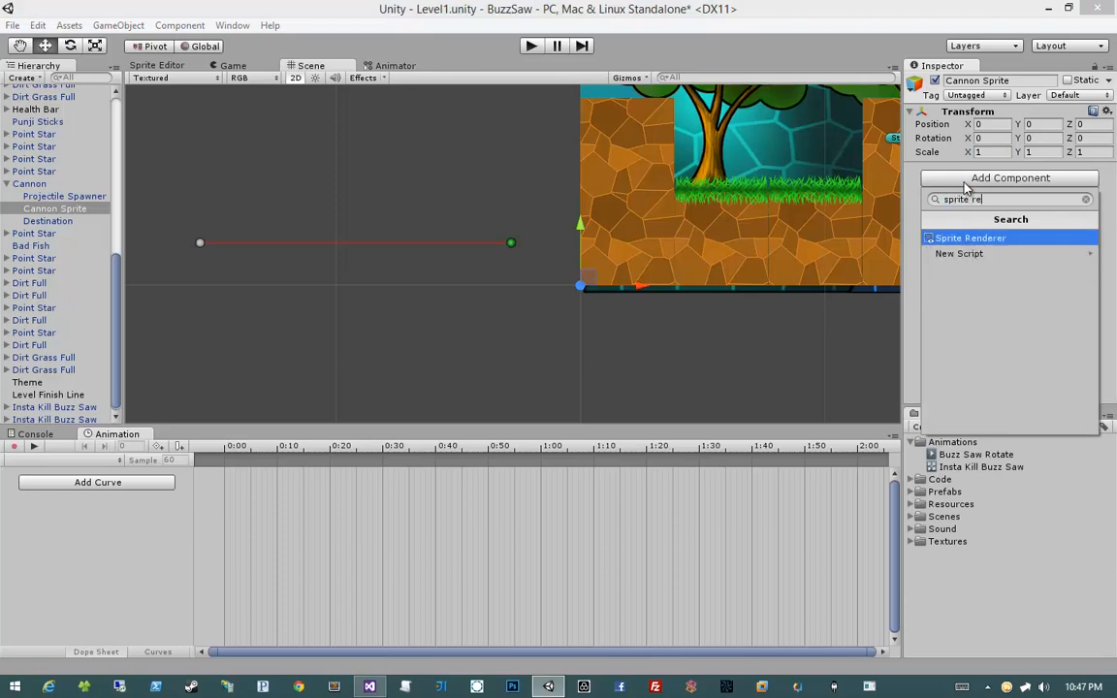
key(Return)
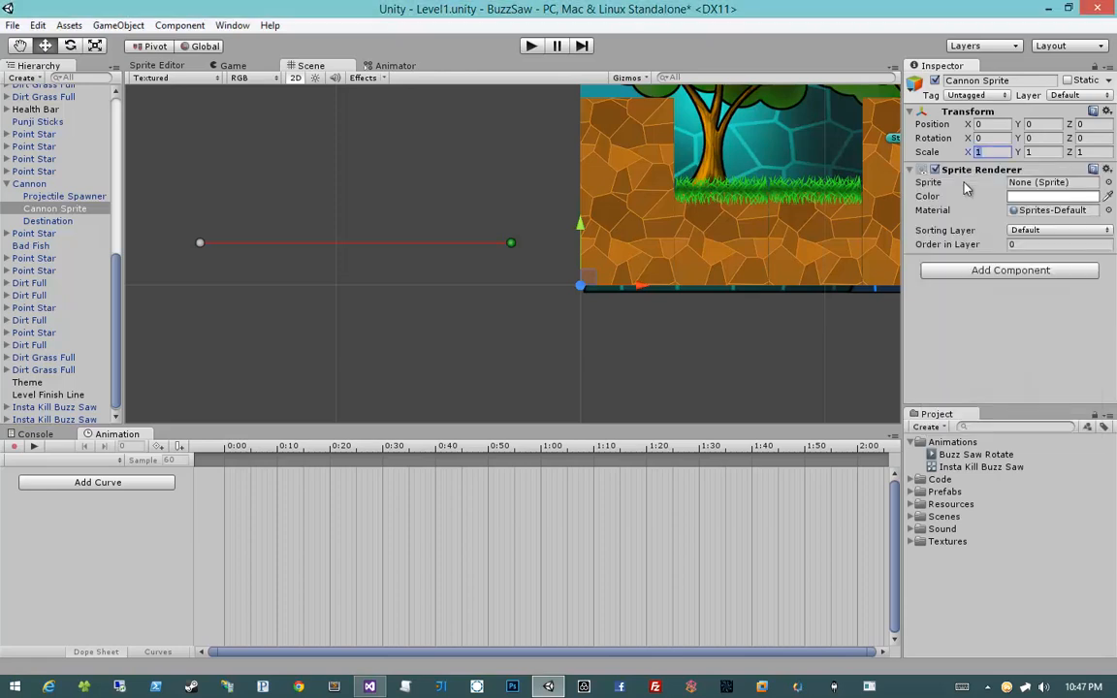
click(1108, 183)
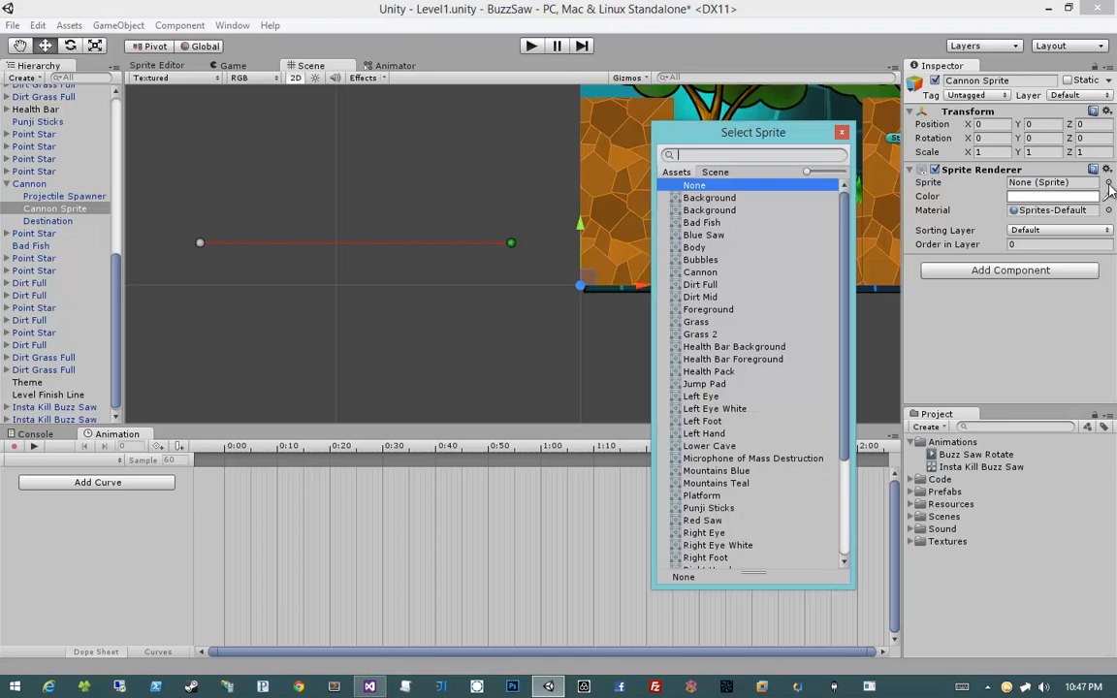
click(714, 275)
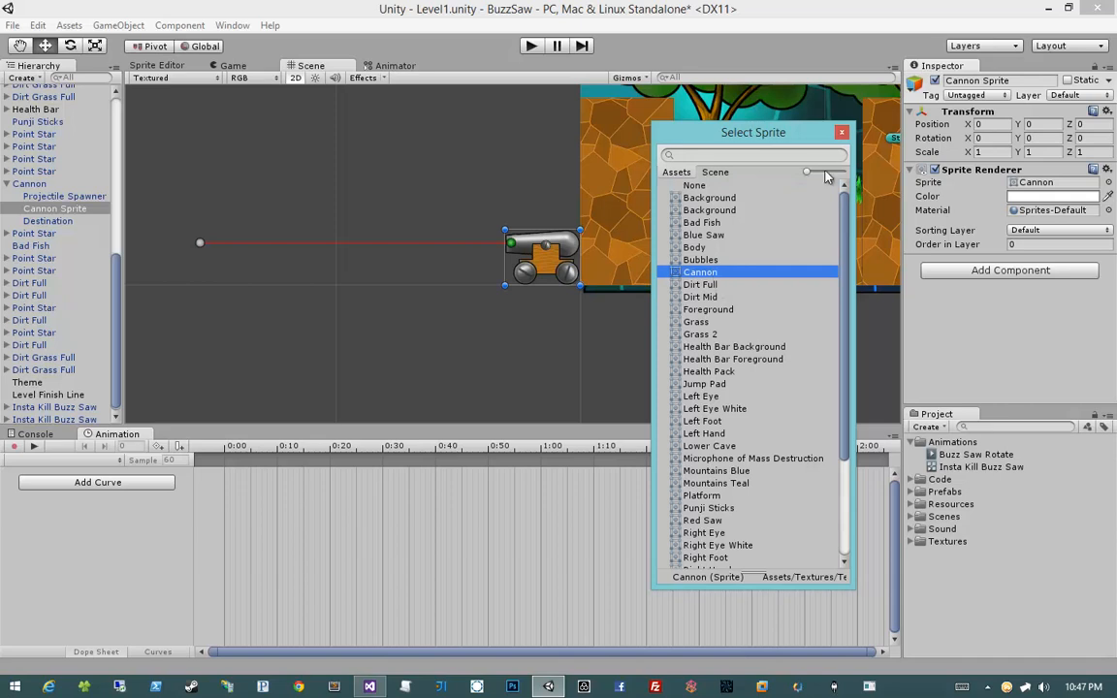
click(842, 132)
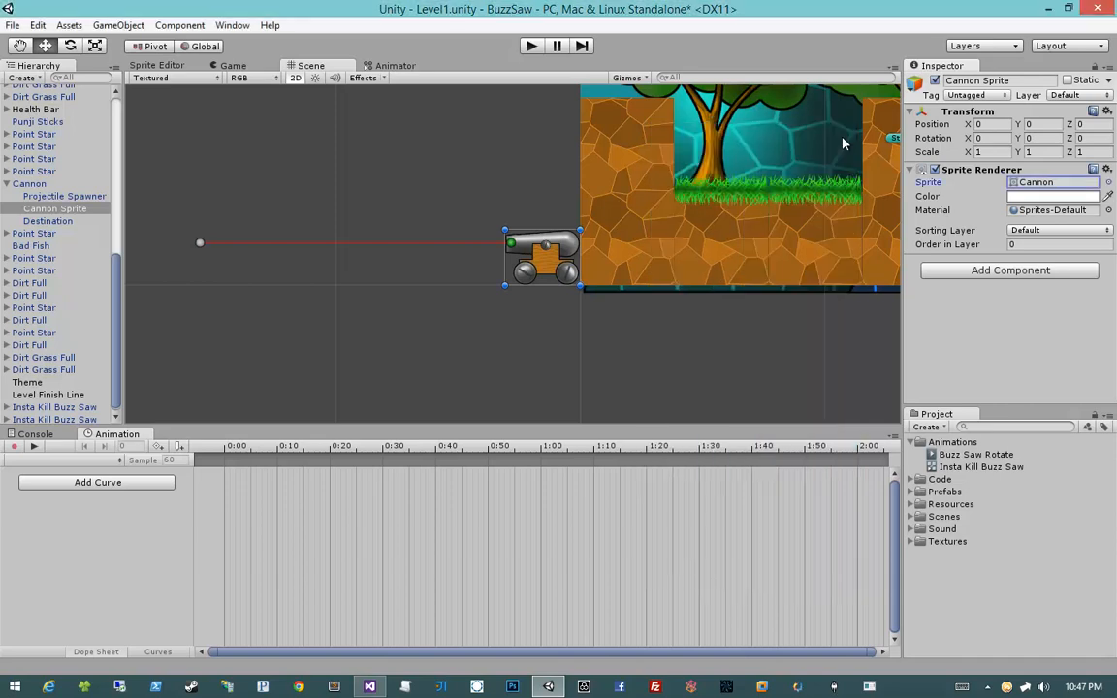
click(1057, 230)
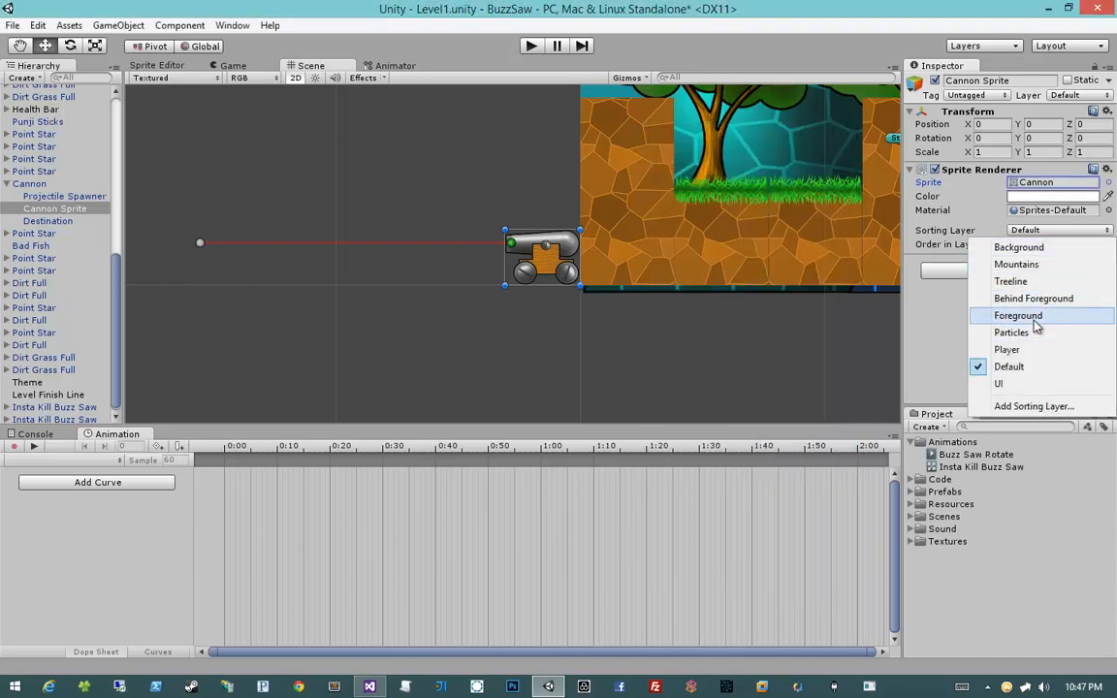
click(1019, 316)
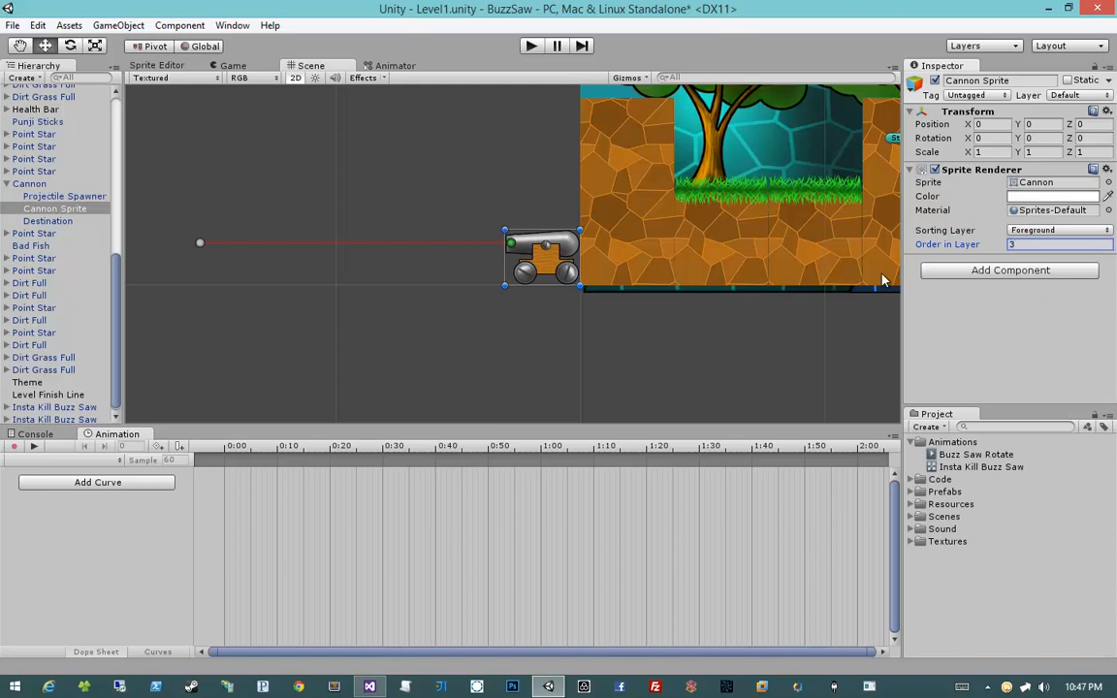
Apply the Cannon's changes to its prefab and check the components of its three child objects.
click(67, 185)
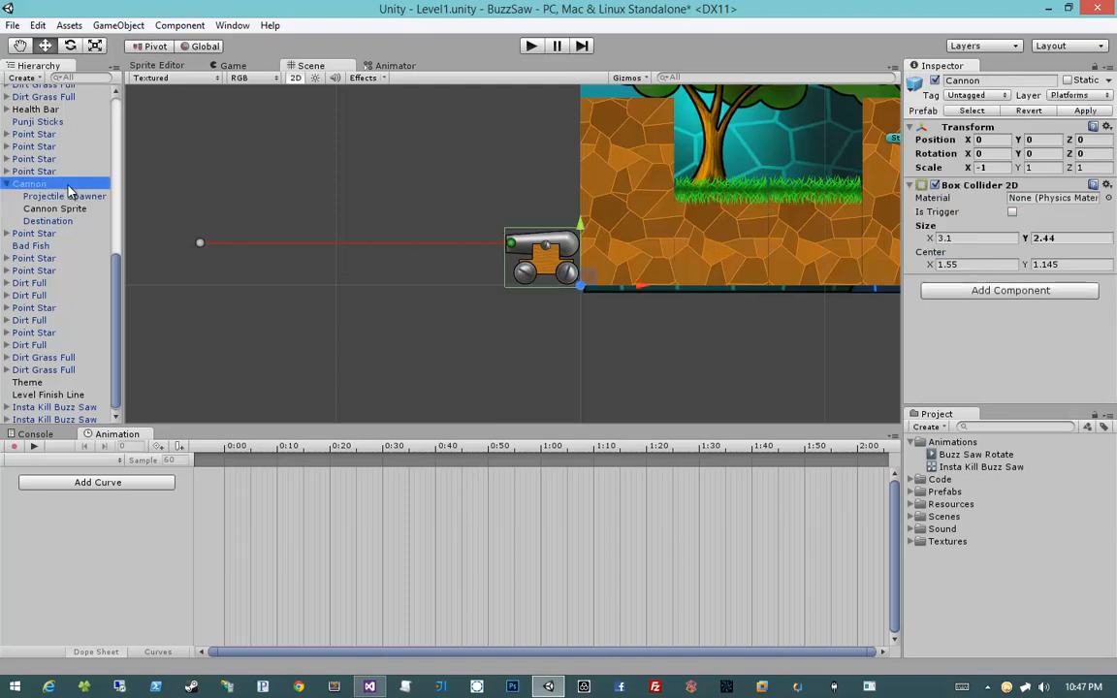
click(1099, 112)
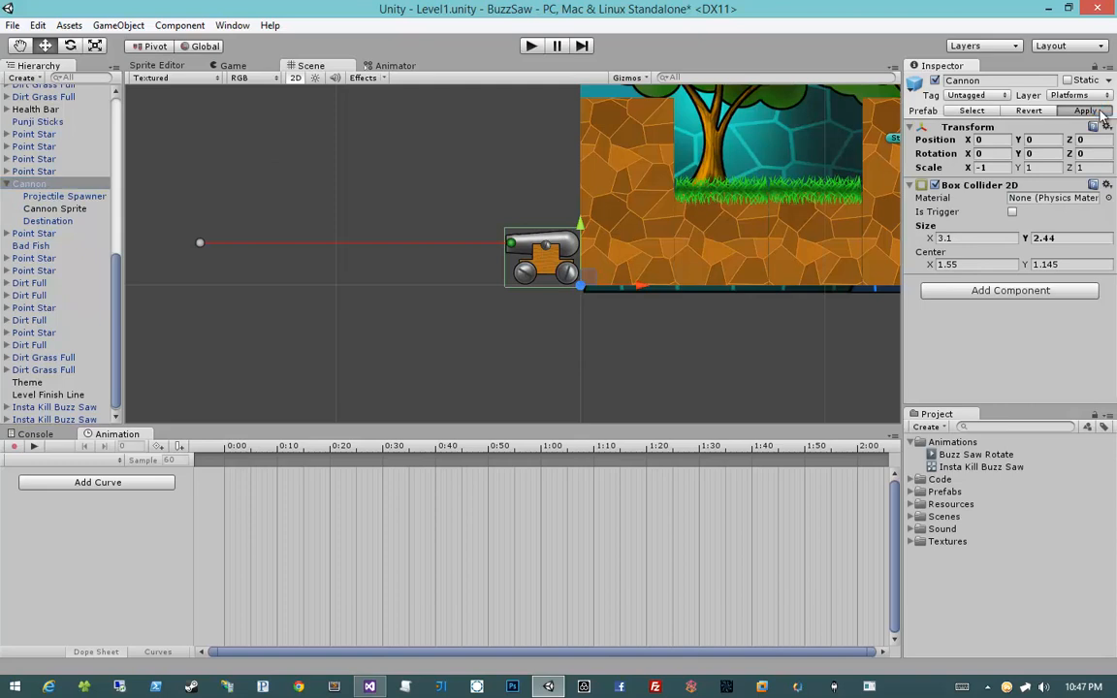
click(41, 209)
click(58, 221)
click(60, 208)
click(64, 197)
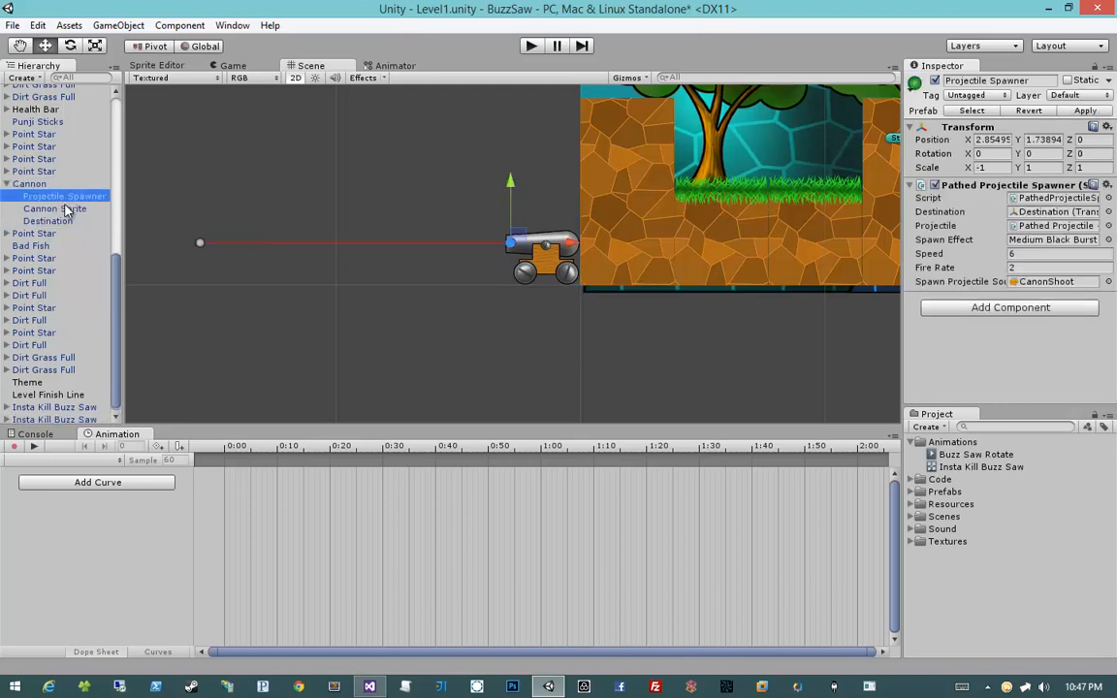
click(65, 206)
click(64, 197)
click(67, 208)
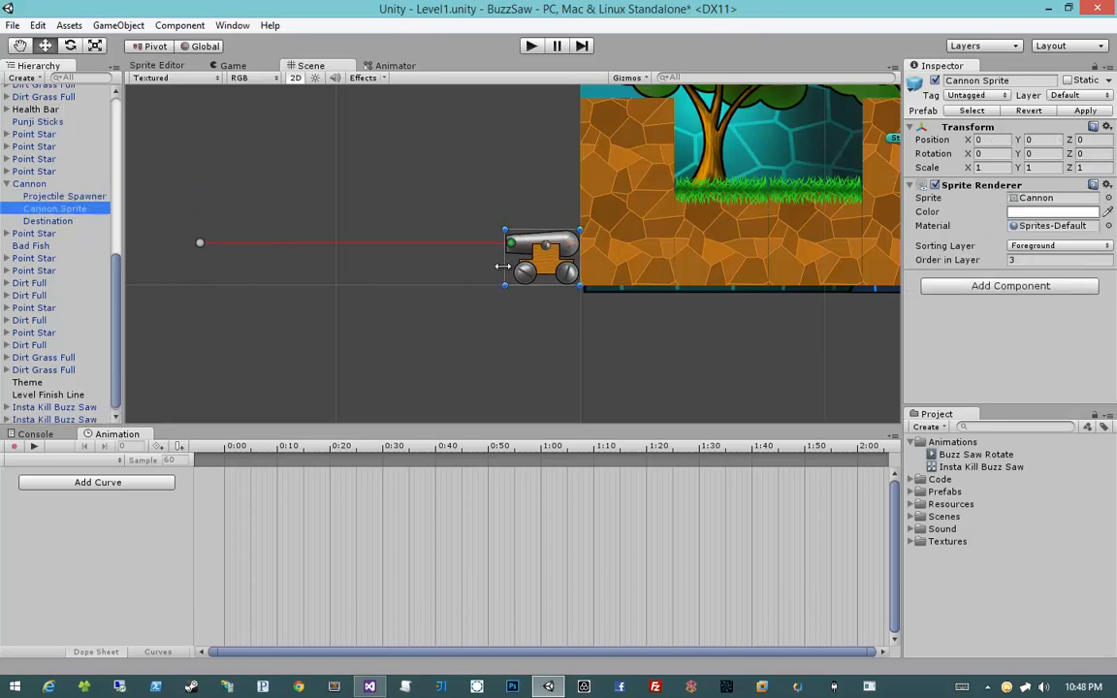
Try a different X scale on the Cannon Sprite child and set it back to 1.
drag(974, 169, 964, 167)
click(1011, 168)
text(1)
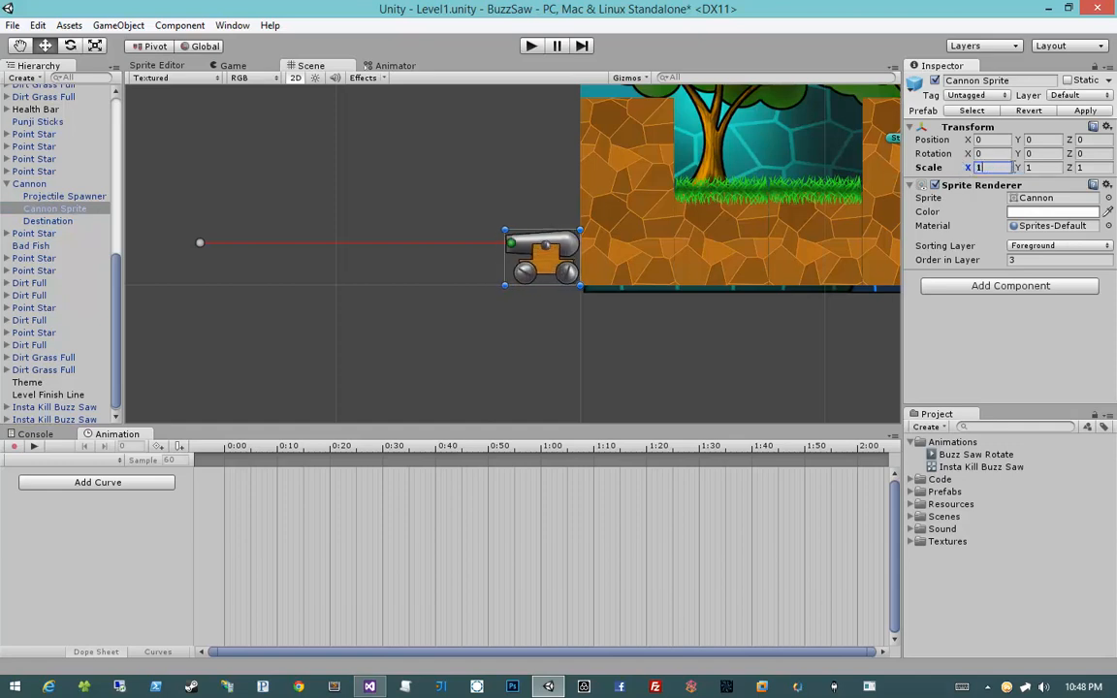
Move the Cannon onto the grass beside the dirt pillar after the punji sticks, at about X 30.58, Y 3.79.
click(84, 184)
middle_drag(776, 188, 497, 235)
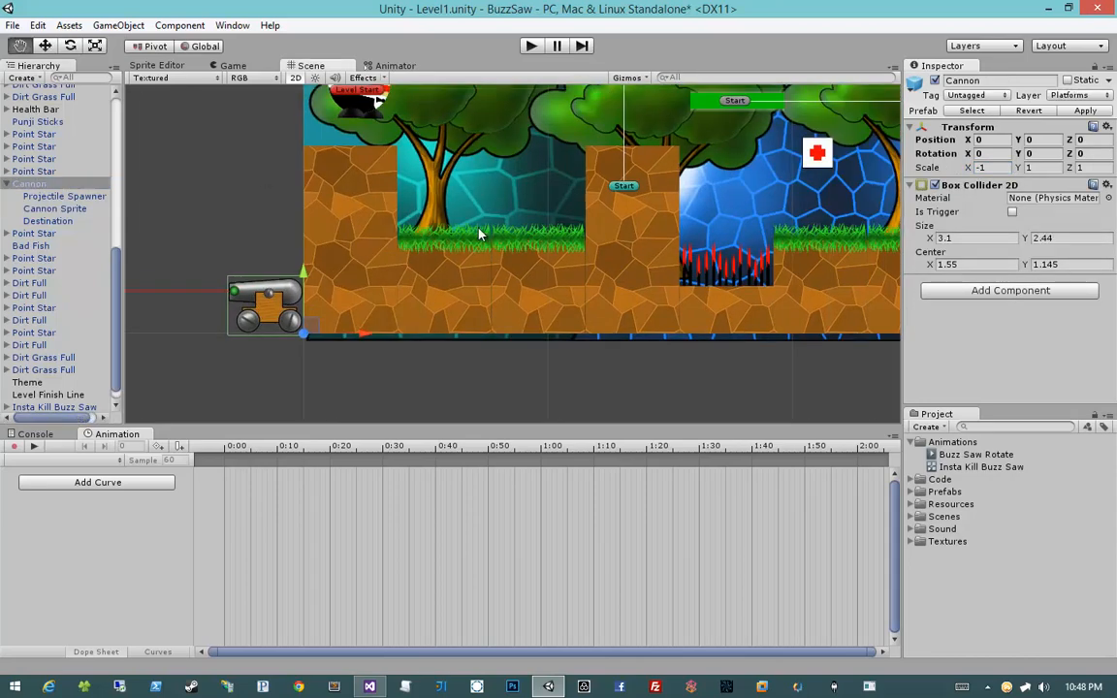
scroll(496, 235, down, 10)
middle_drag(632, 225, 550, 242)
key(w)
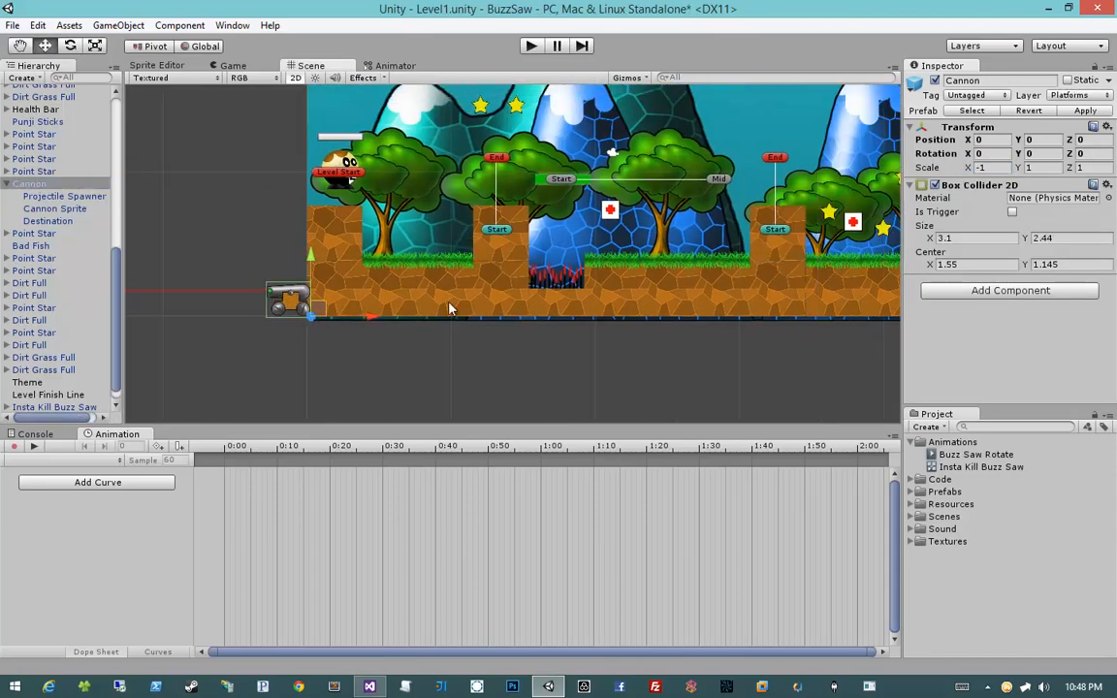
drag(307, 317, 751, 260)
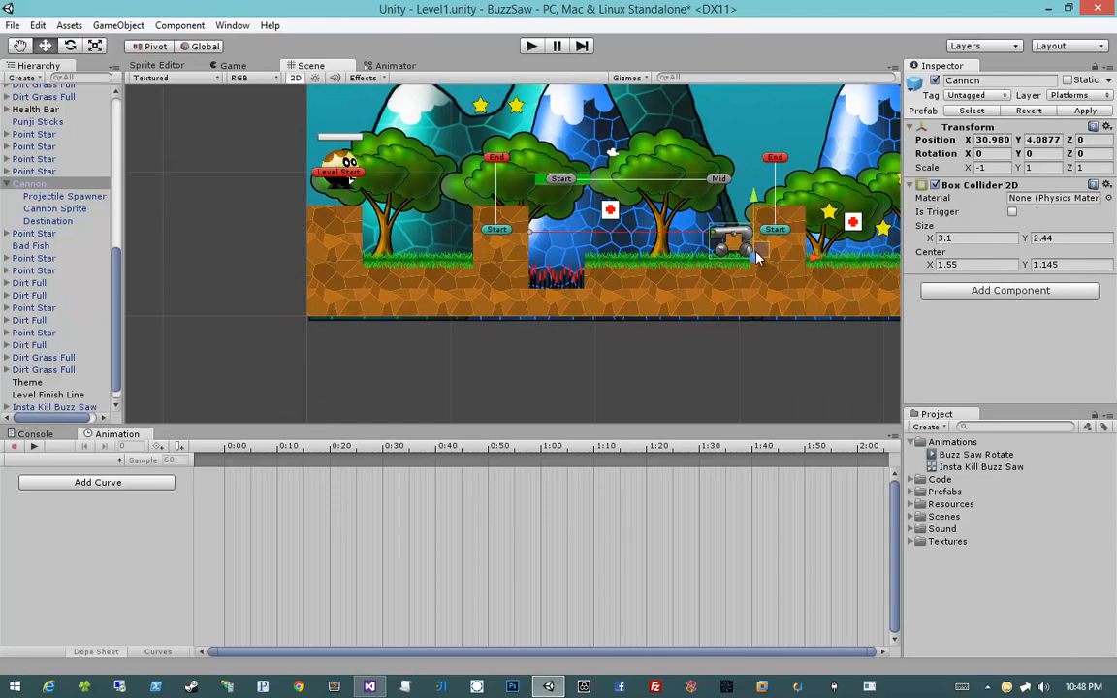
scroll(803, 248, up, 10)
middle_drag(885, 266, 486, 266)
scroll(488, 266, up, 1)
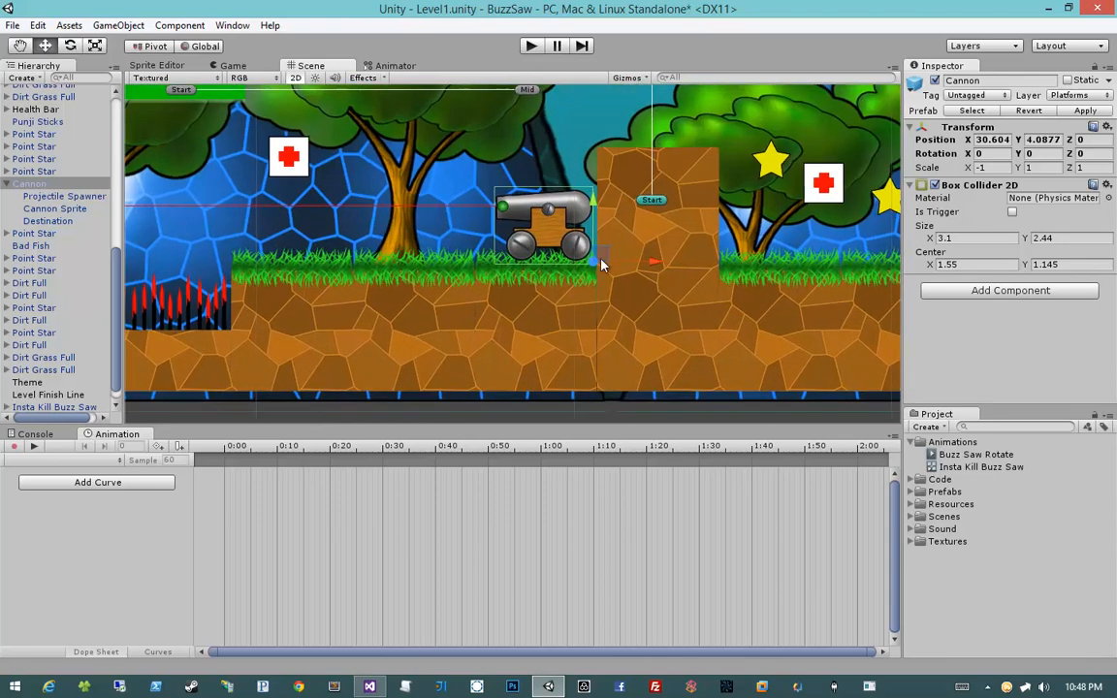
drag(600, 256, 599, 268)
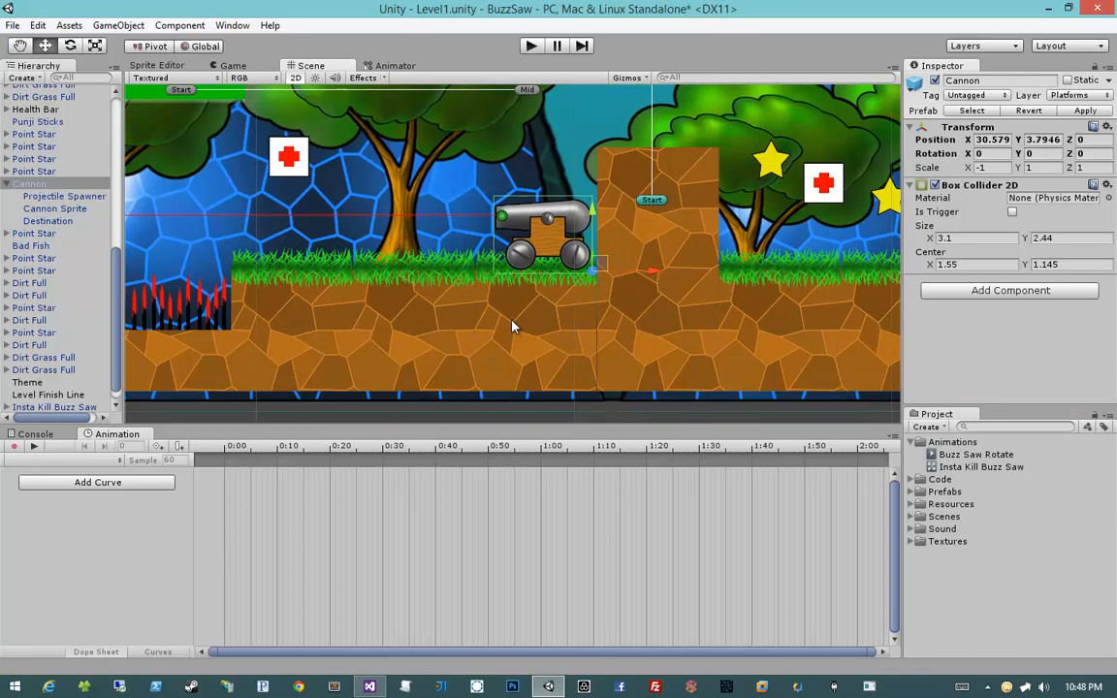
middle_drag(545, 297, 601, 310)
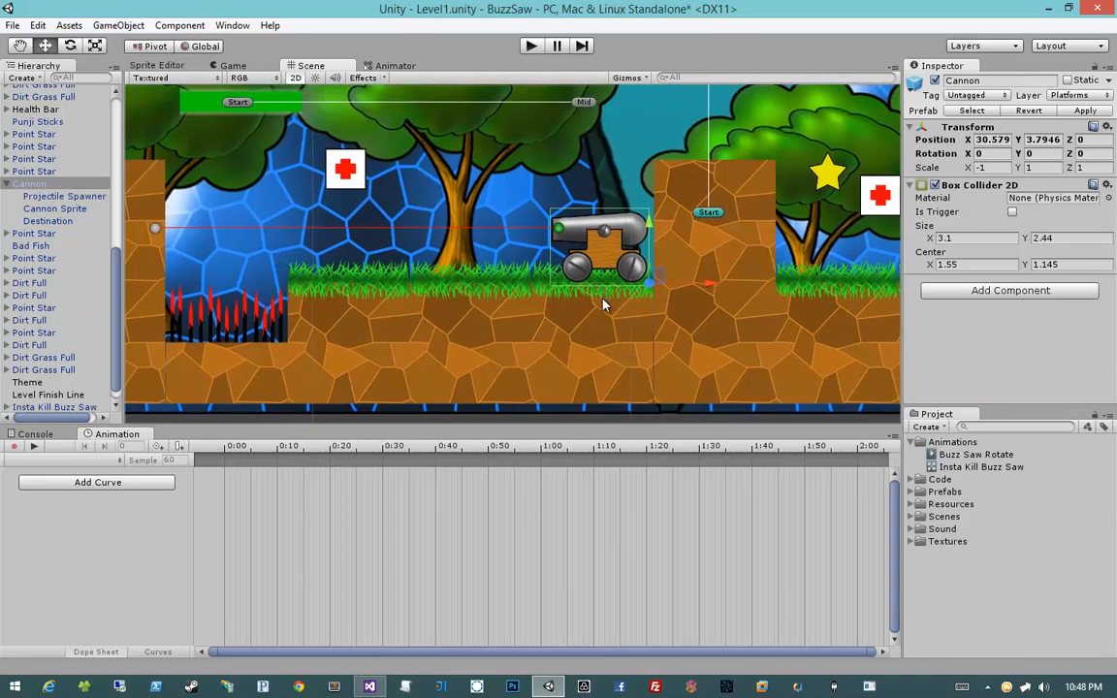
Create an animation clip named Cannon Idle for the Cannon in the Animations folder, leaving it without any curves.
click(54, 186)
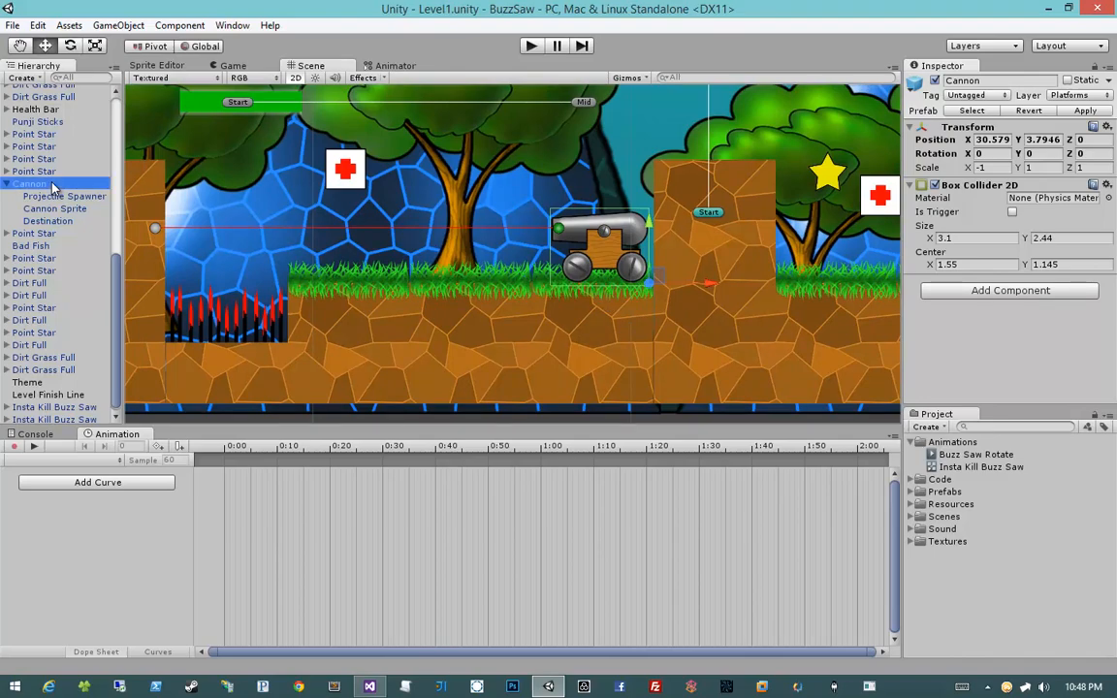
click(102, 484)
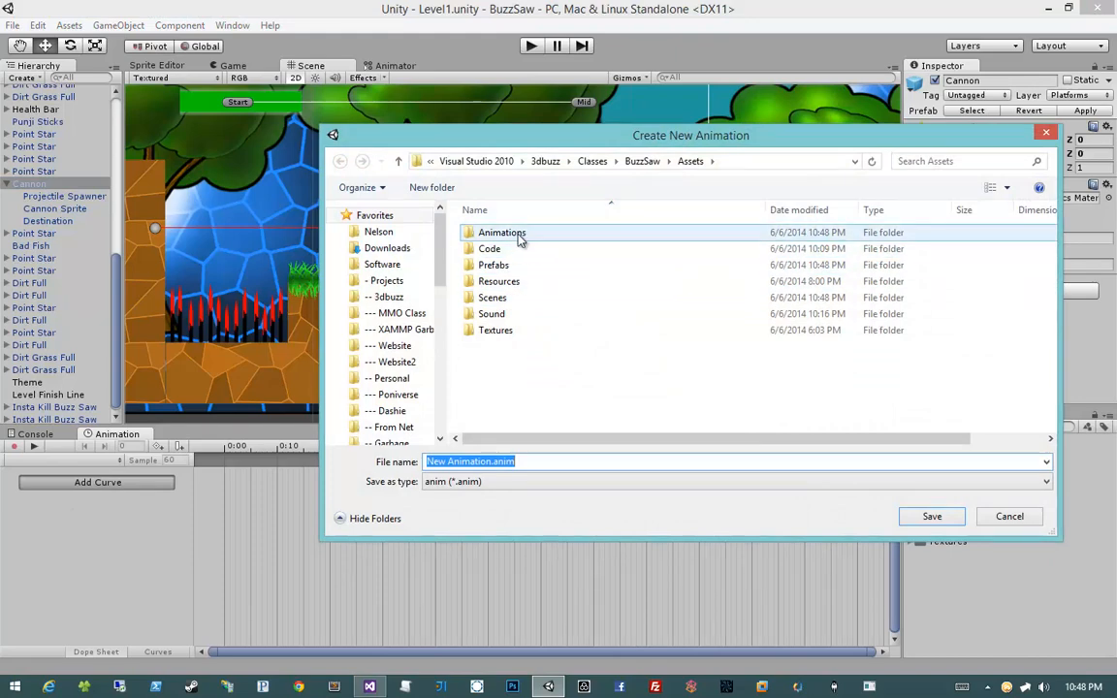
double_click(515, 235)
text(Cannon Idle)
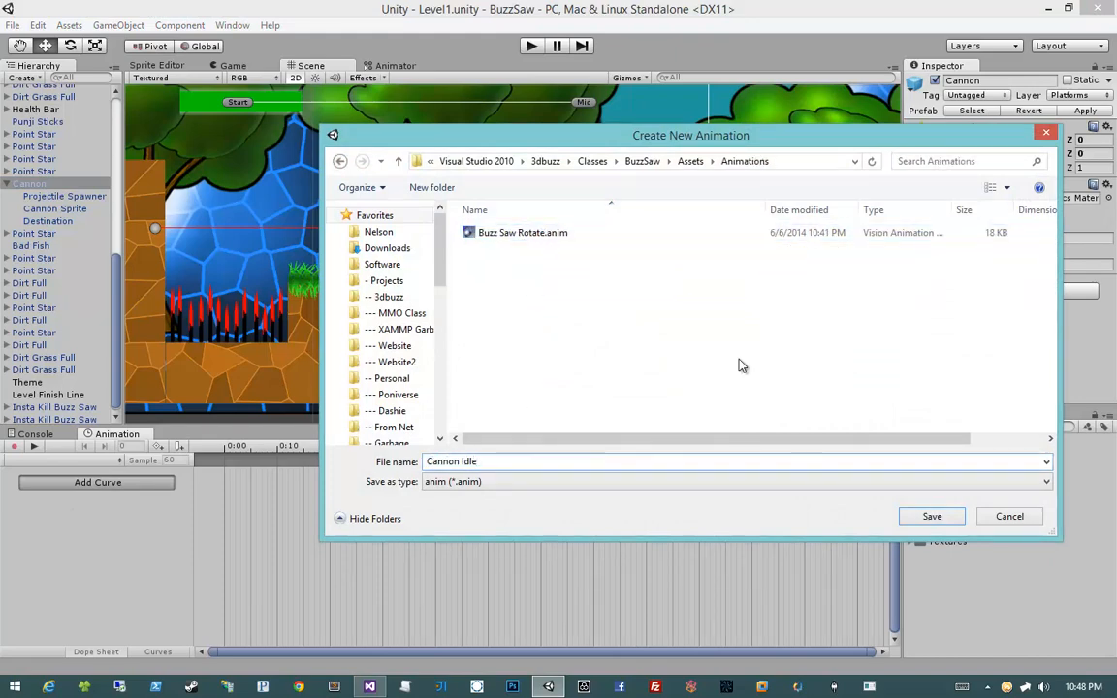
key(Return)
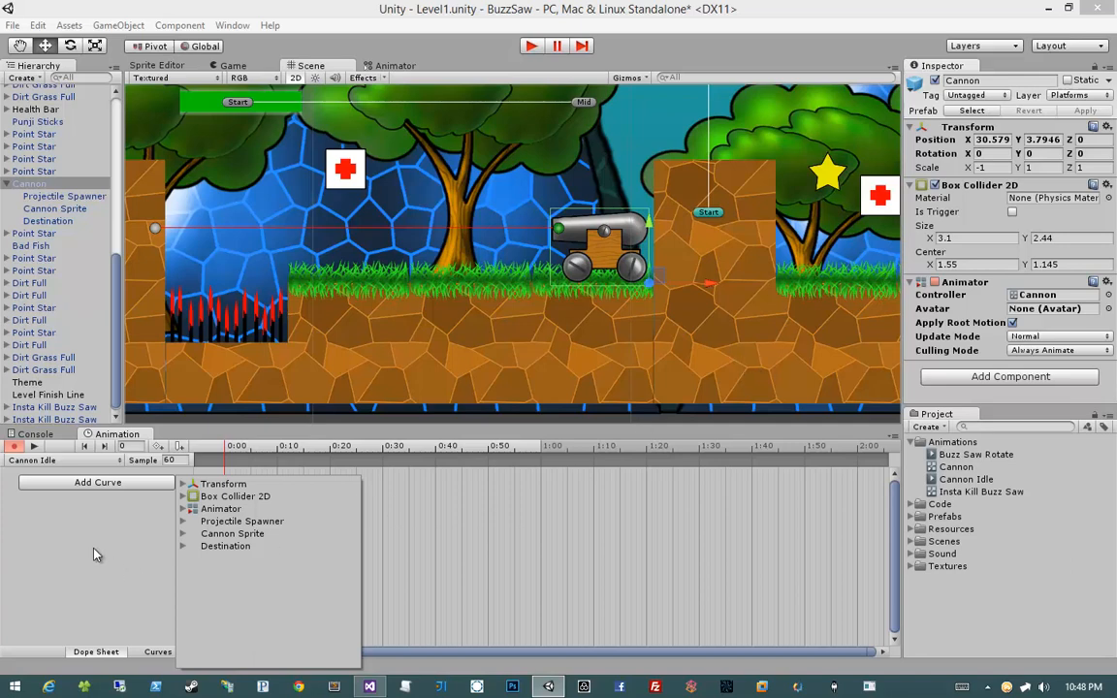
click(92, 531)
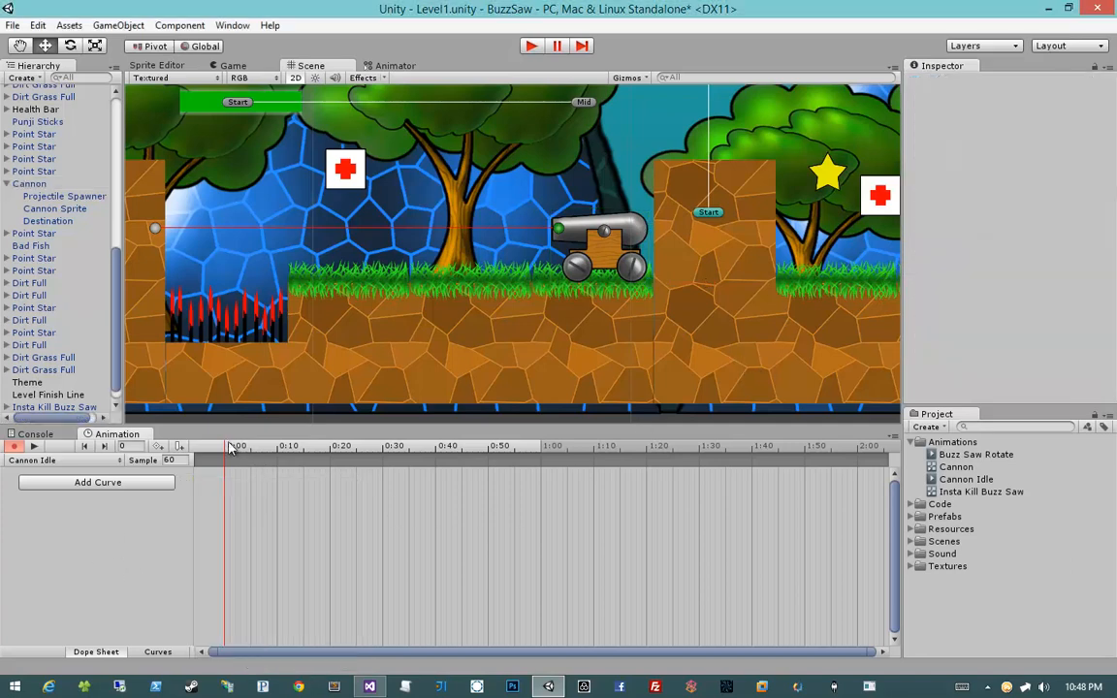
click(59, 459)
click(44, 473)
middle_drag(537, 344, 559, 354)
click(578, 250)
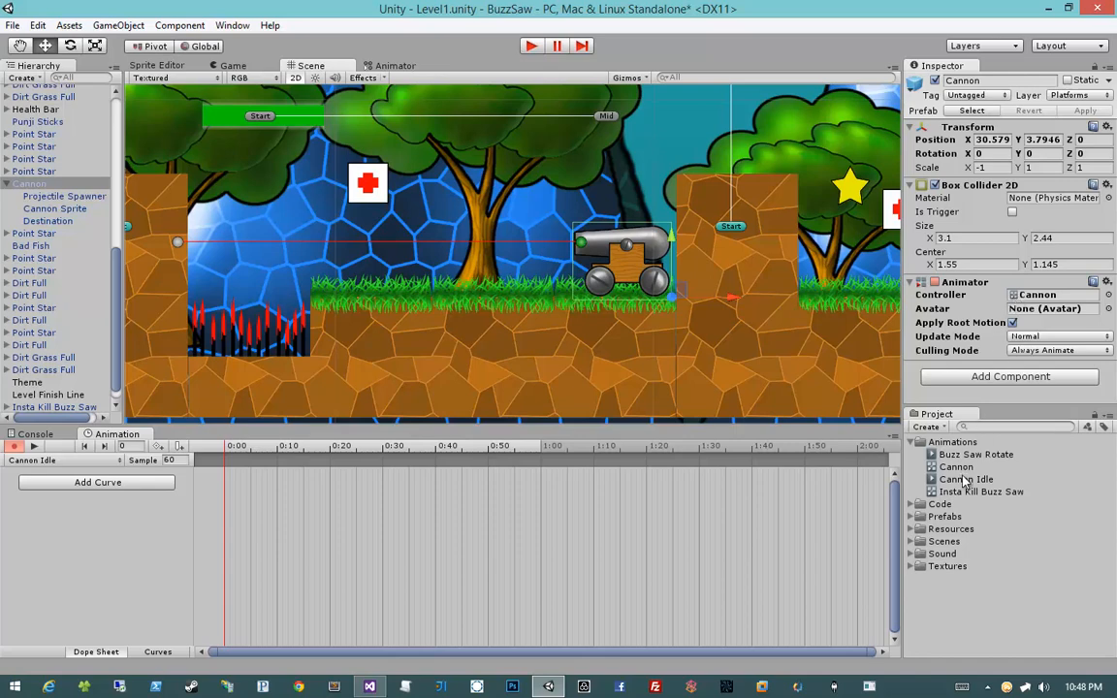
Create a second animation clip for the Cannon named Cannon Fire in the Animations folder.
click(68, 461)
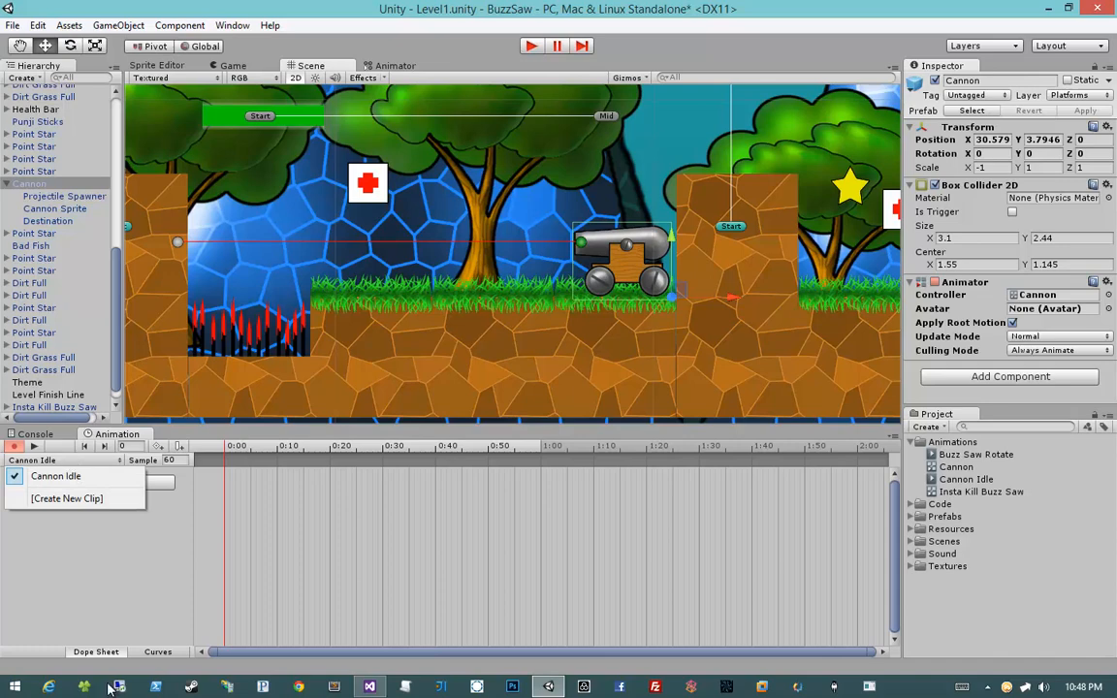
click(79, 511)
click(58, 185)
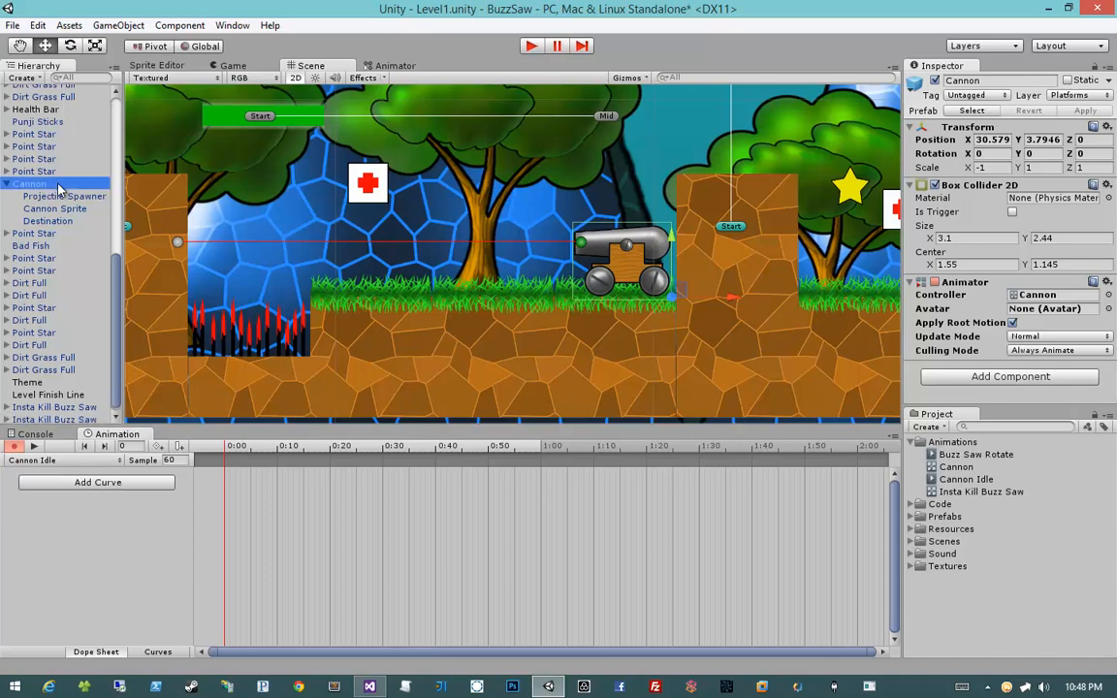
click(68, 461)
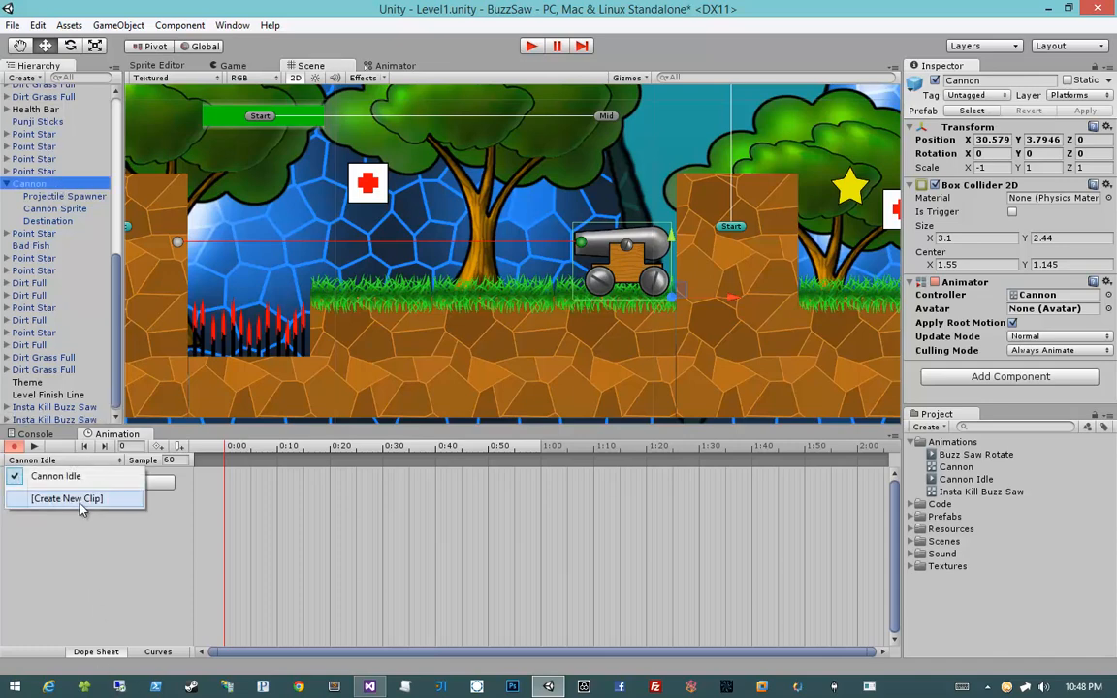
click(66, 498)
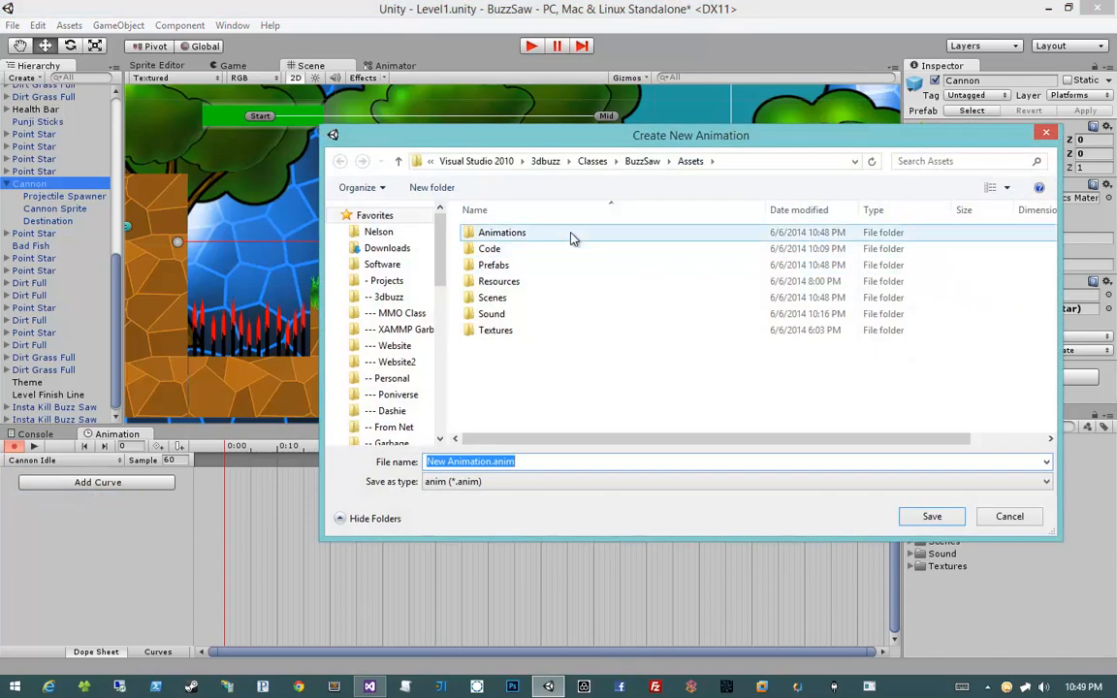
double_click(502, 232)
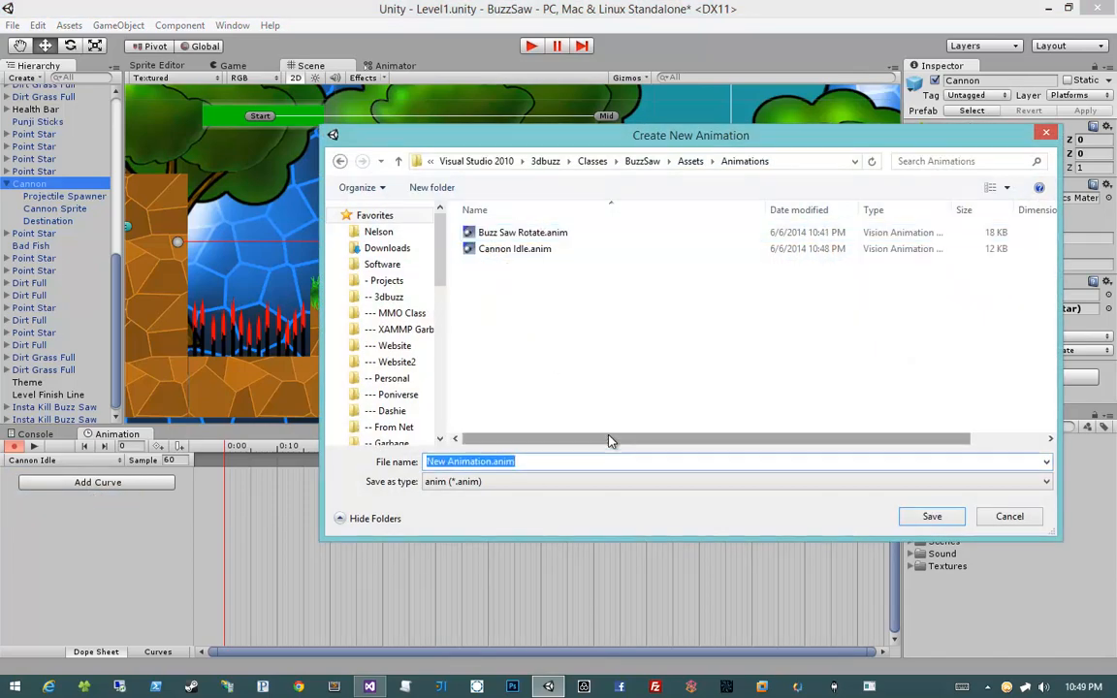
text(Cannon Fire)
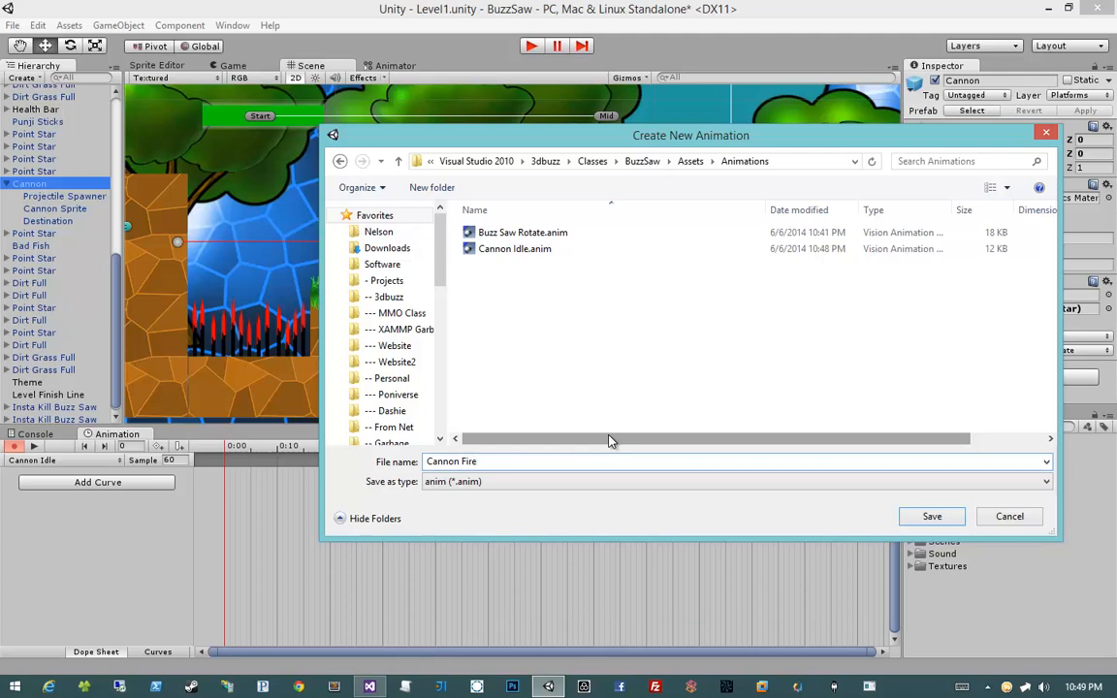
key(Return)
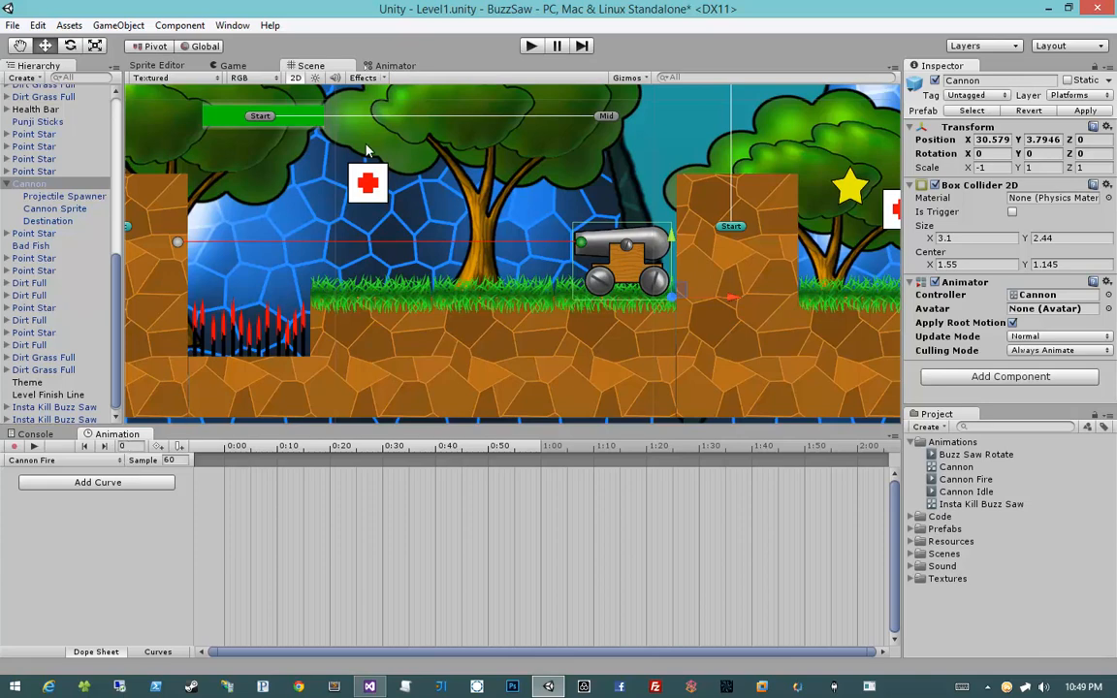
Examine the Cannon's animator states, its Animator component, and the Cannon controller, Cannon Idle and Cannon Fire assets.
click(400, 67)
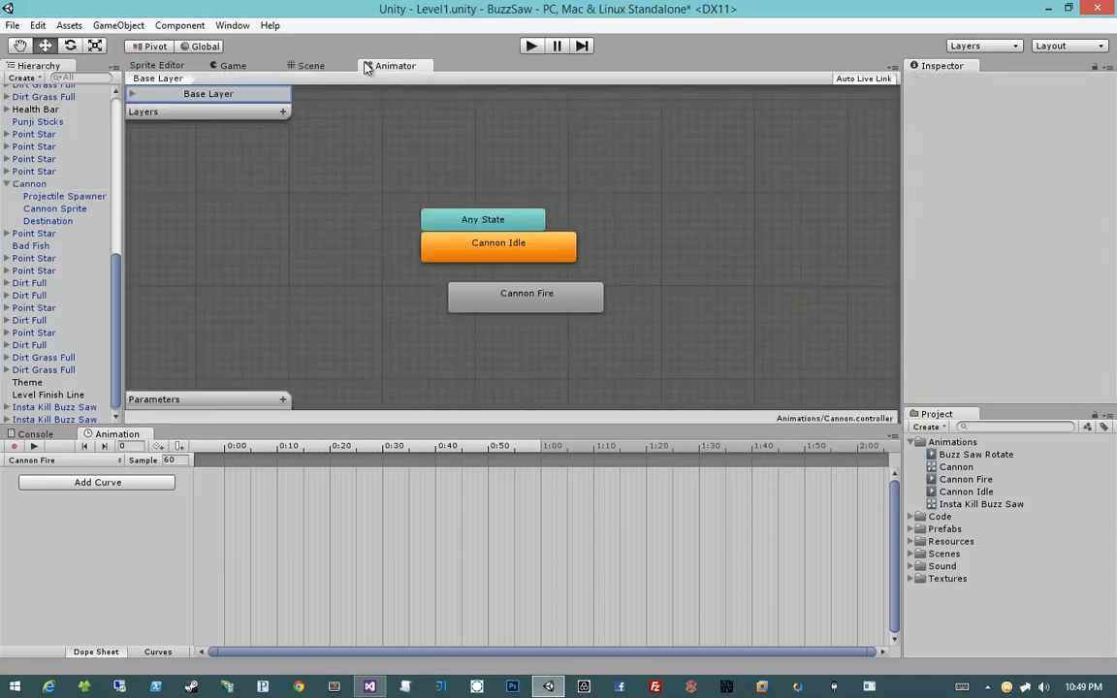
click(320, 66)
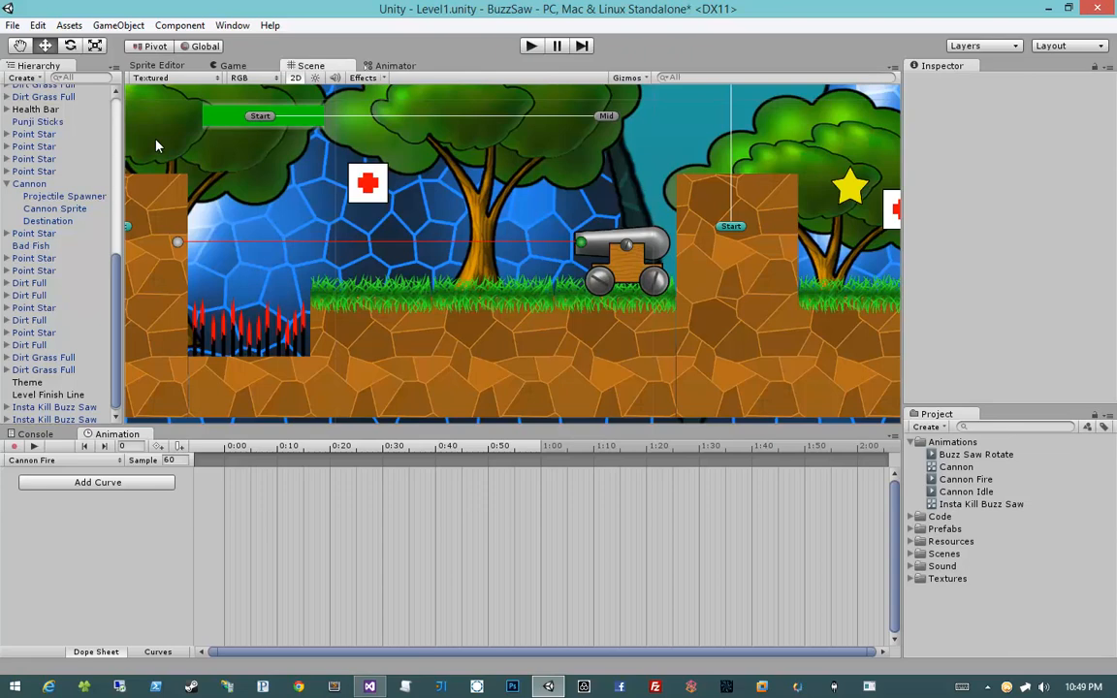
click(48, 184)
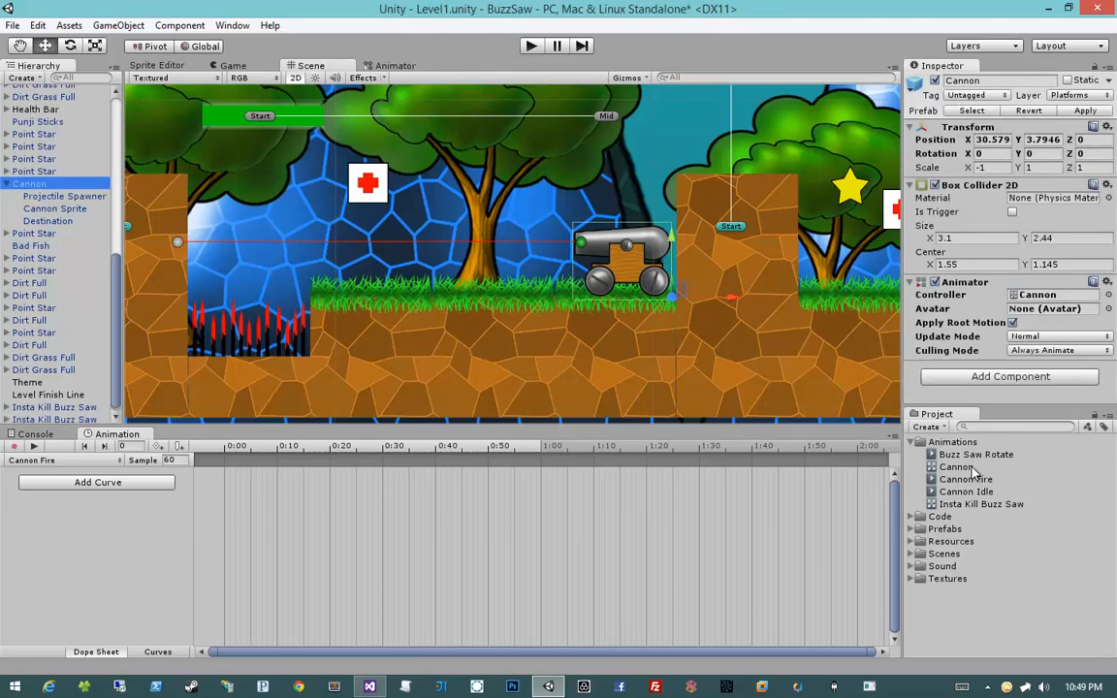
click(954, 468)
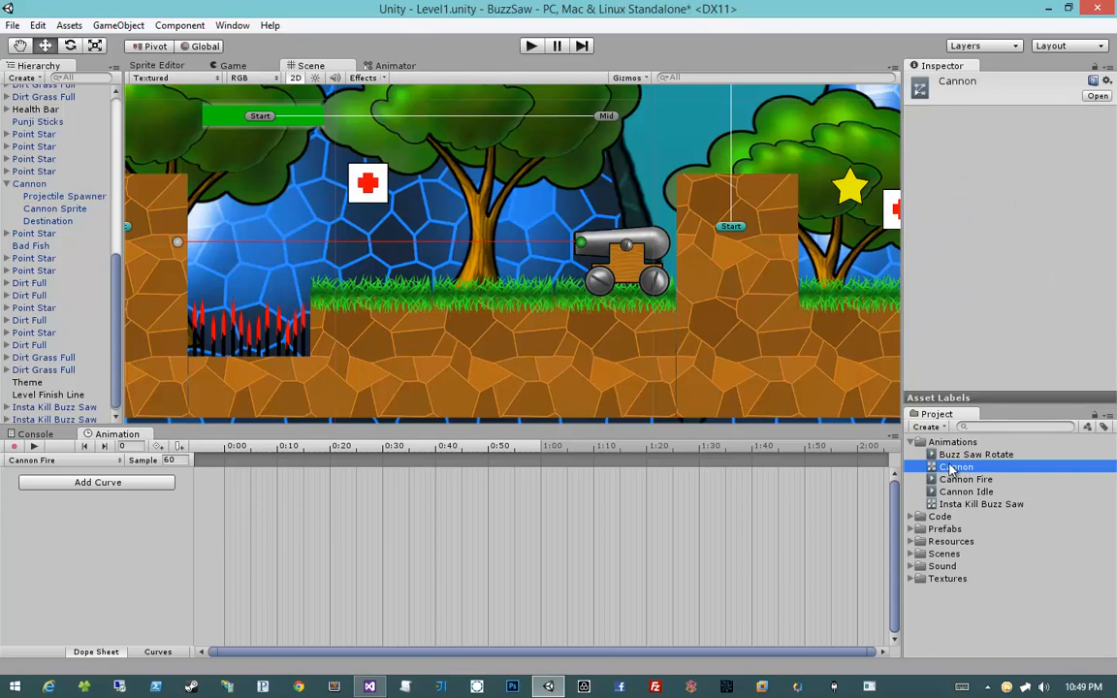
click(988, 491)
click(982, 480)
click(978, 470)
click(45, 159)
click(30, 184)
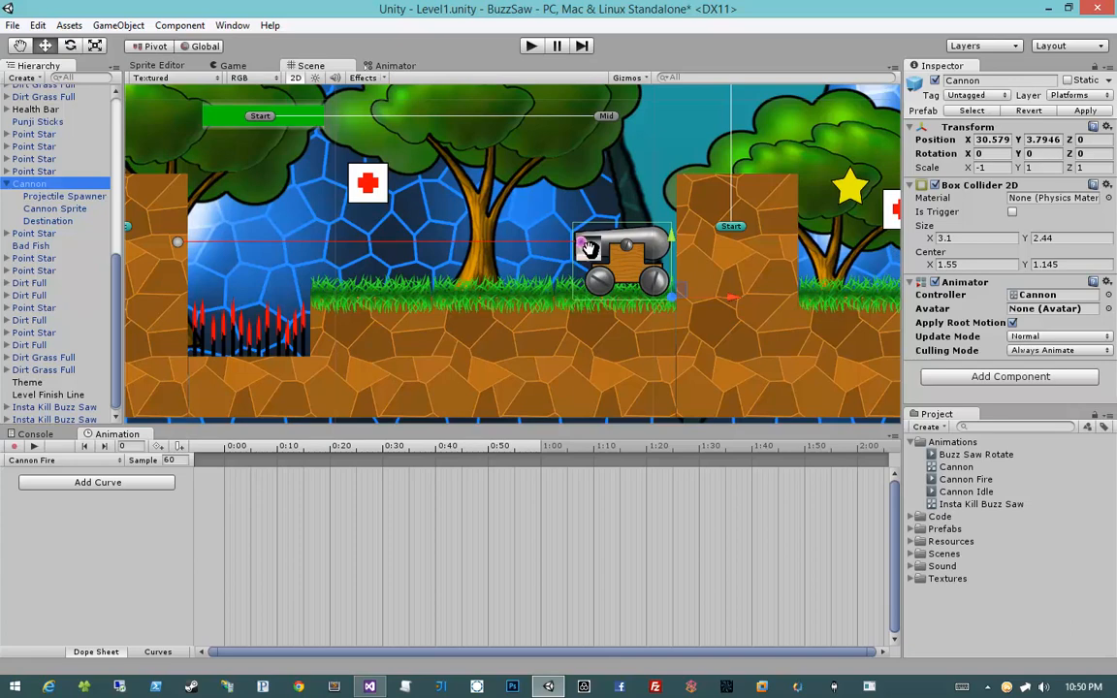
Save the level scene.
middle_drag(588, 245, 597, 264)
key(ctrl+s)
middle_drag(673, 296, 648, 272)
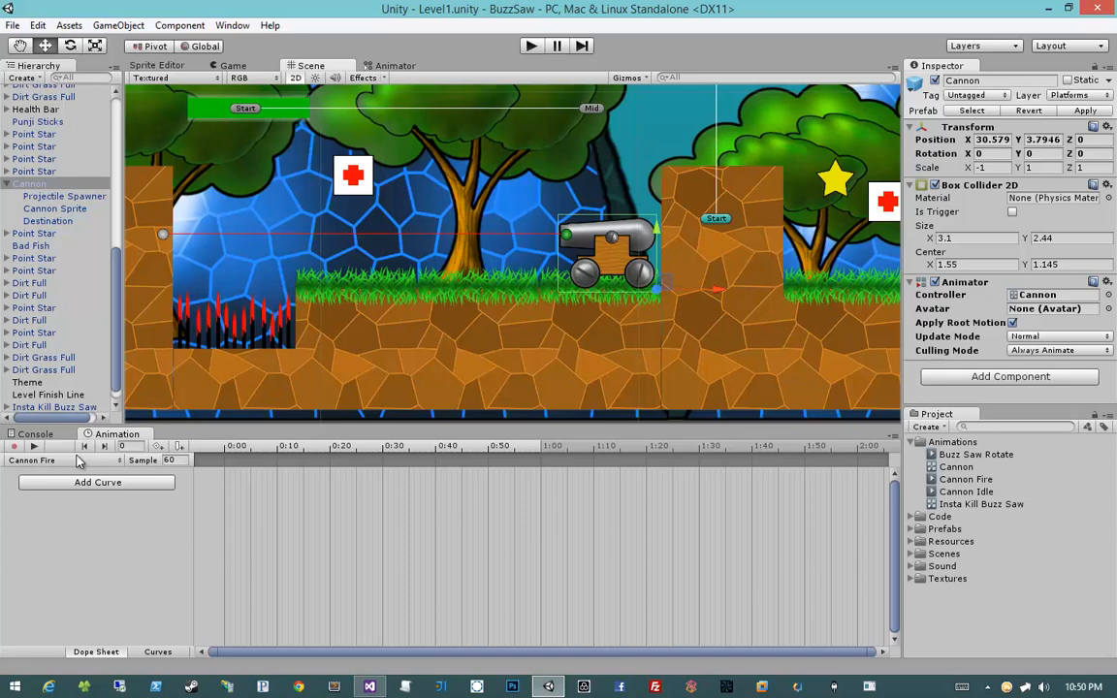
Start recording the Cannon Fire clip at frame 0 and add a scale curve for the Cannon Sprite child.
click(230, 447)
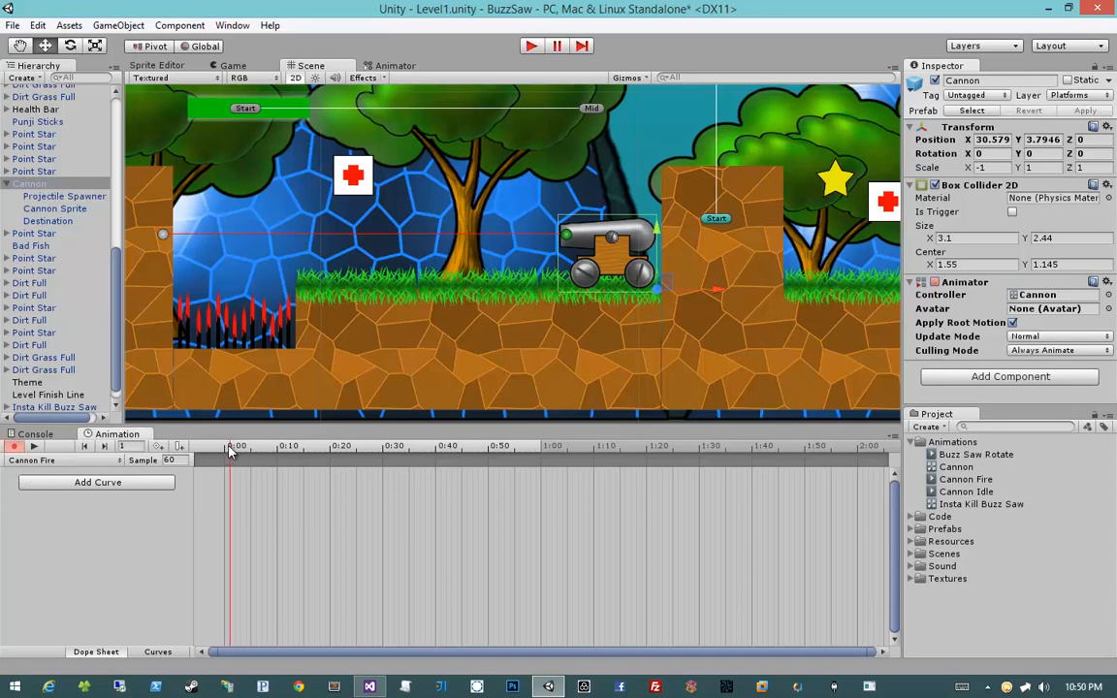
mouse_move(229, 446)
mouse_down()
mouse_move(245, 447)
mouse_move(219, 447)
mouse_up()
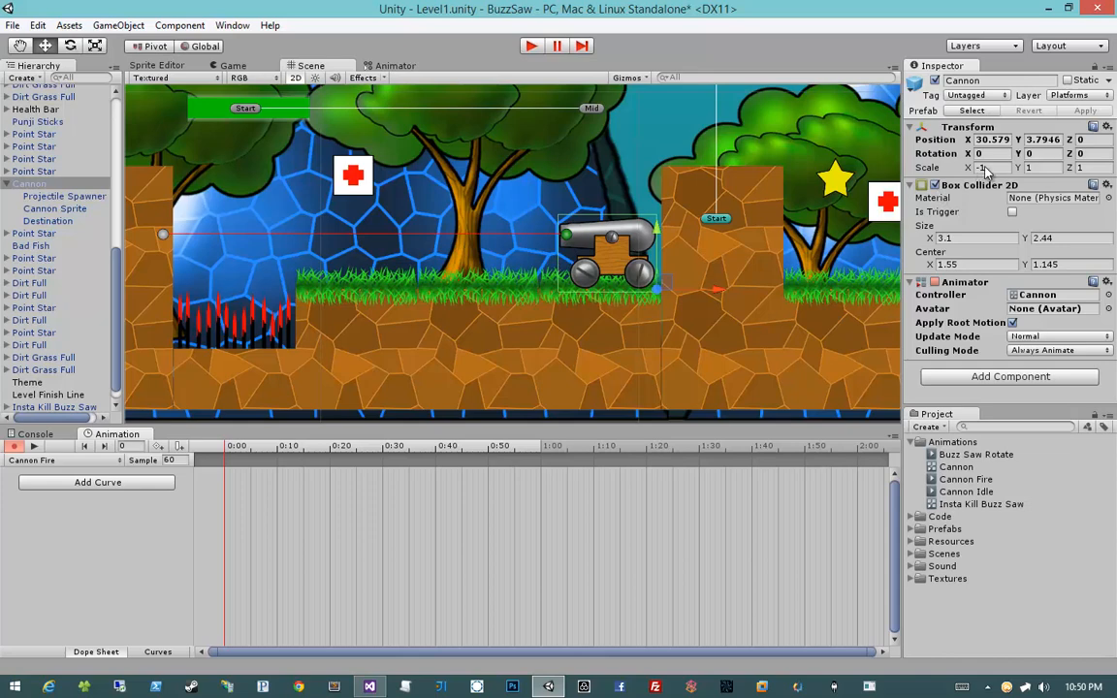
click(87, 483)
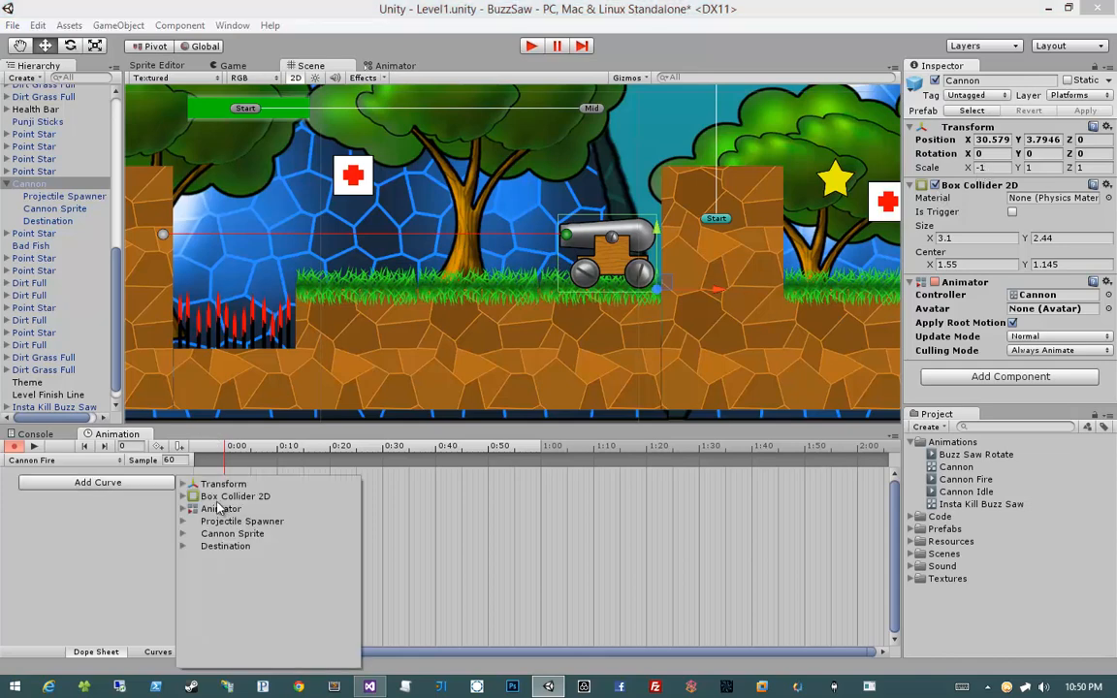
click(183, 535)
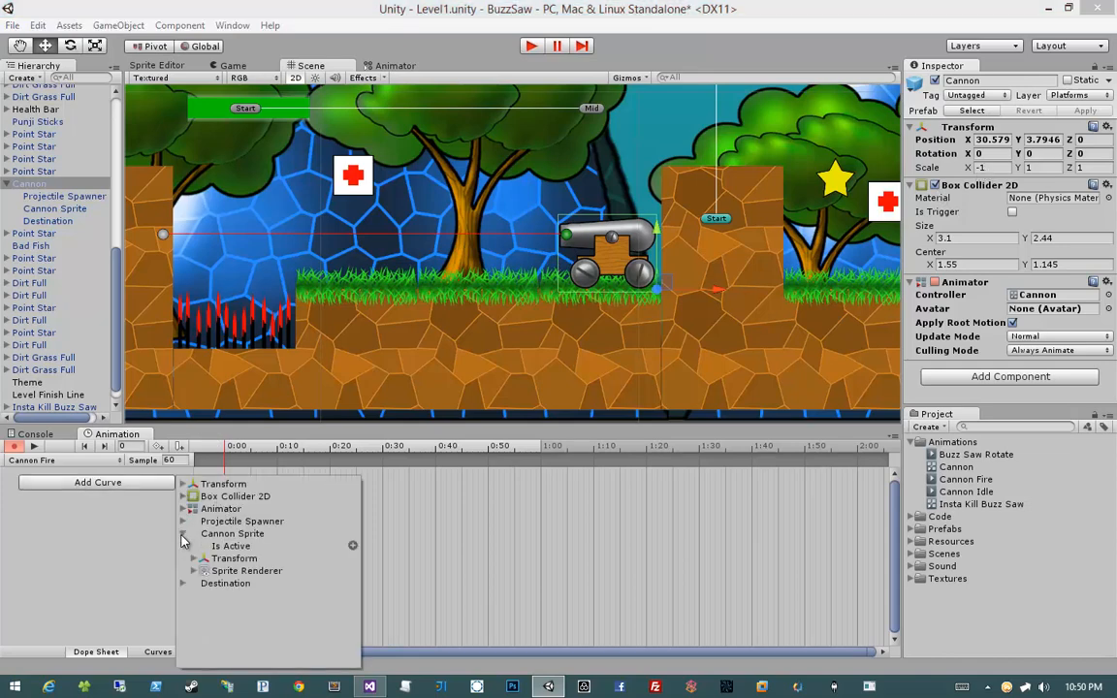
click(194, 560)
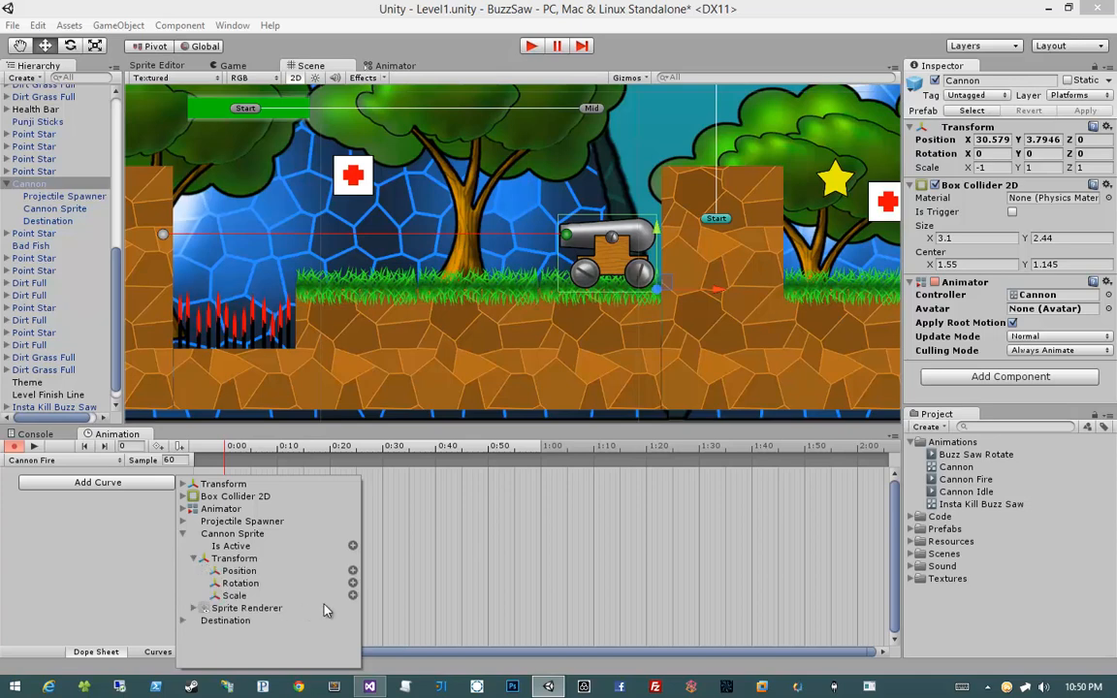
click(353, 596)
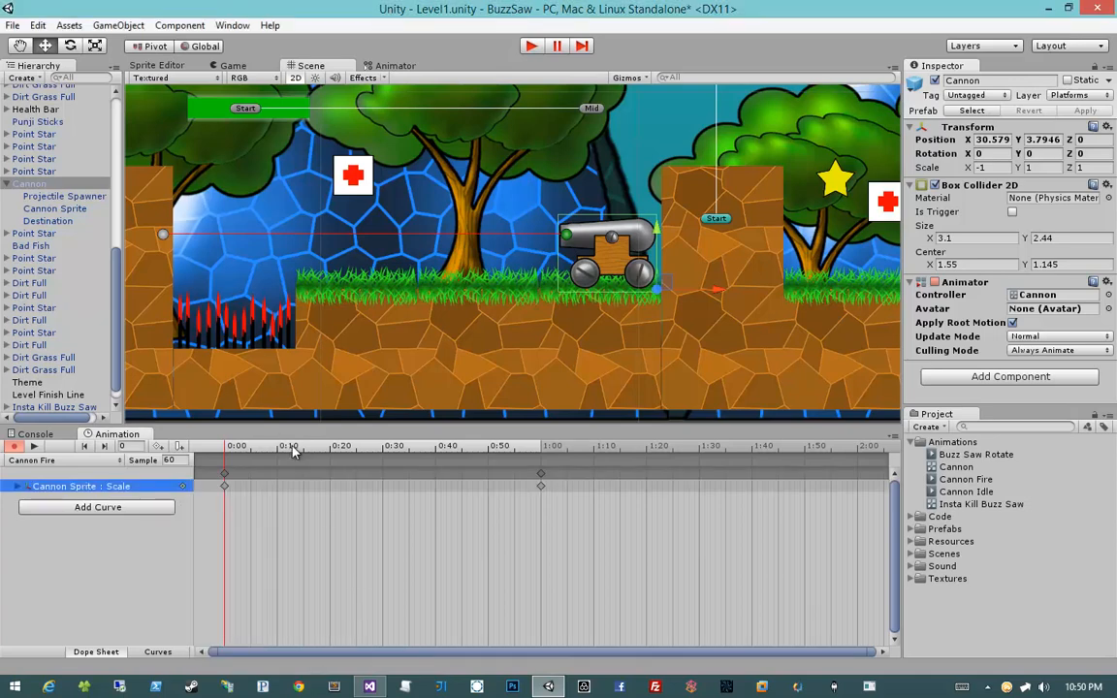
Key a horizontally squashed Cannon Sprite at frame 20 and place the closing full-scale keyframe at frame 40 instead of 1:00.
drag(299, 452, 333, 456)
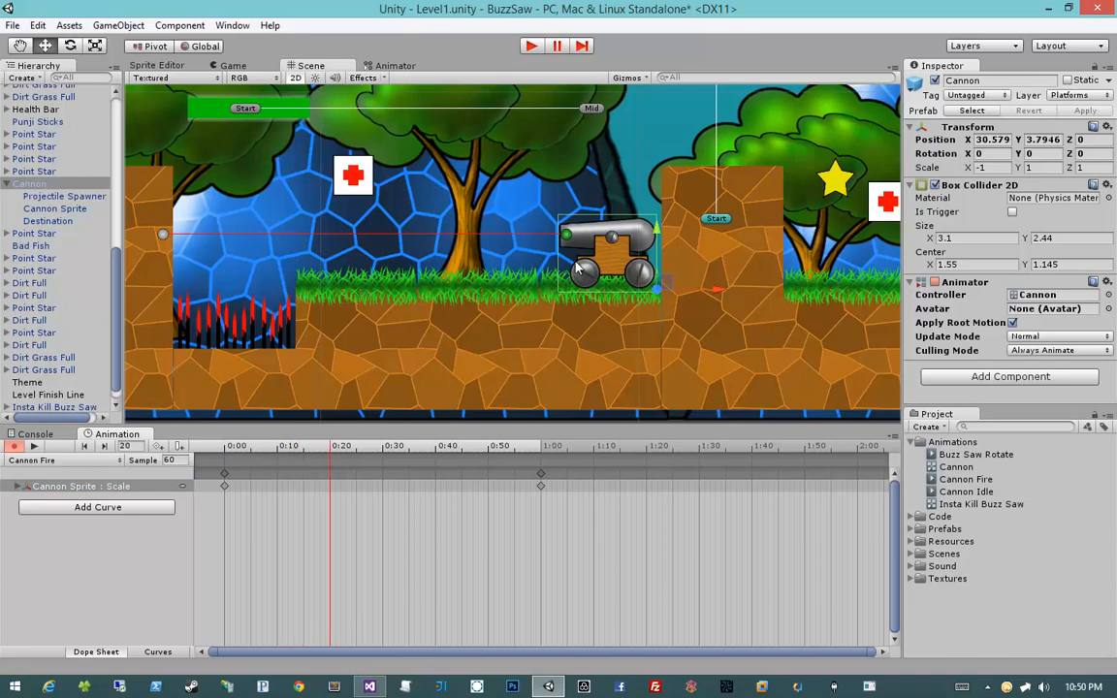
click(48, 209)
drag(553, 269, 580, 254)
key(Delete)
drag(245, 453, 437, 477)
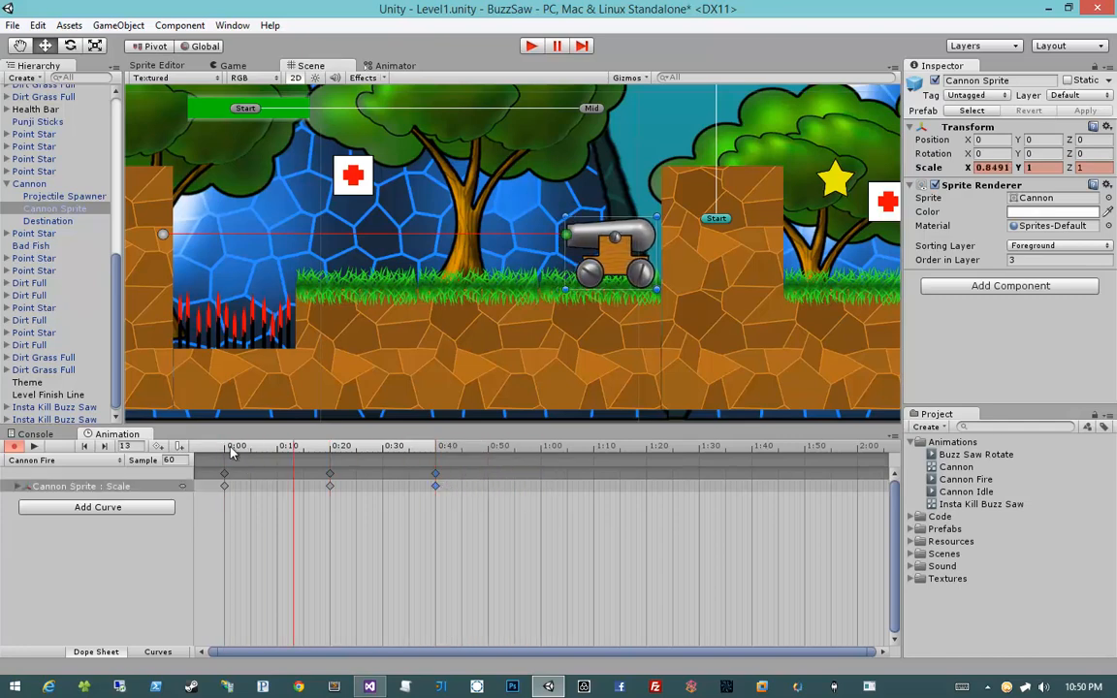
Add a Cannon Sprite scale keyframe at frame 45 with the X scale reduced to about 0.91.
drag(225, 453, 462, 447)
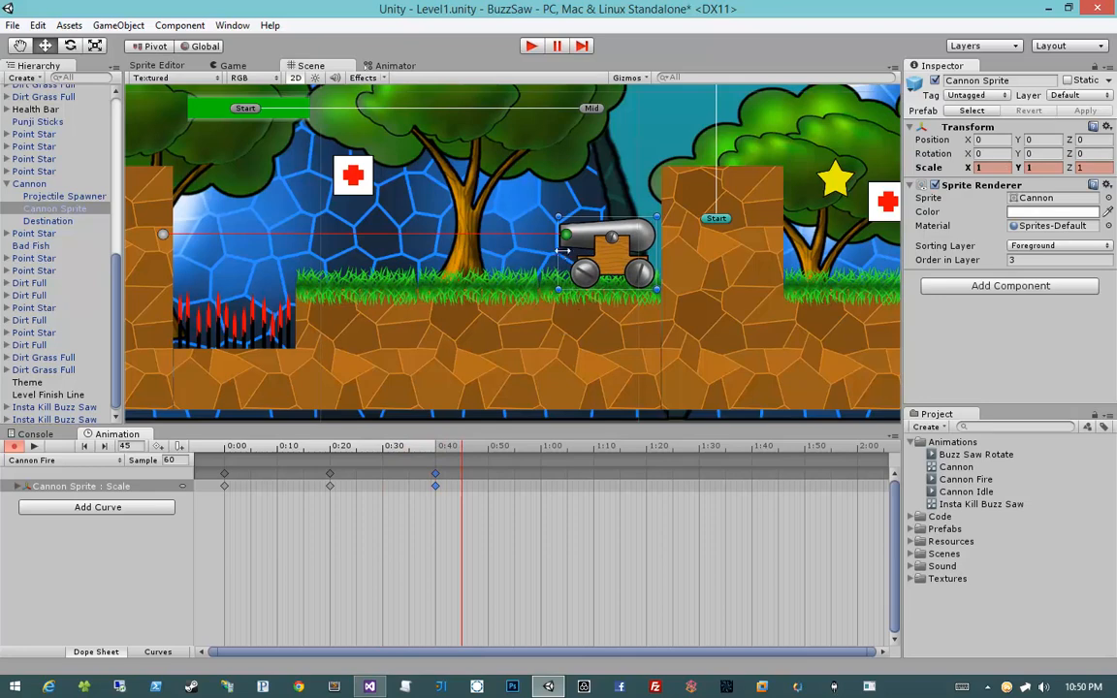
drag(563, 248, 566, 262)
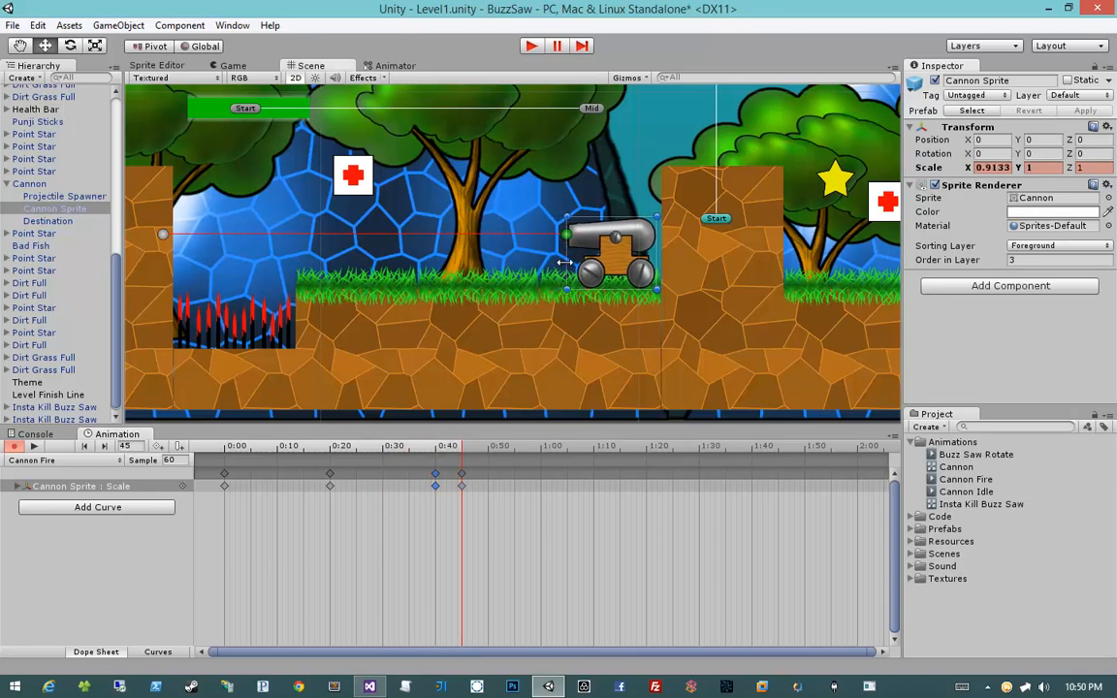
Add a Cannon Sprite scale keyframe at frame 50 with the X scale set to 1 and preview the Cannon Fire clip.
drag(481, 450, 491, 452)
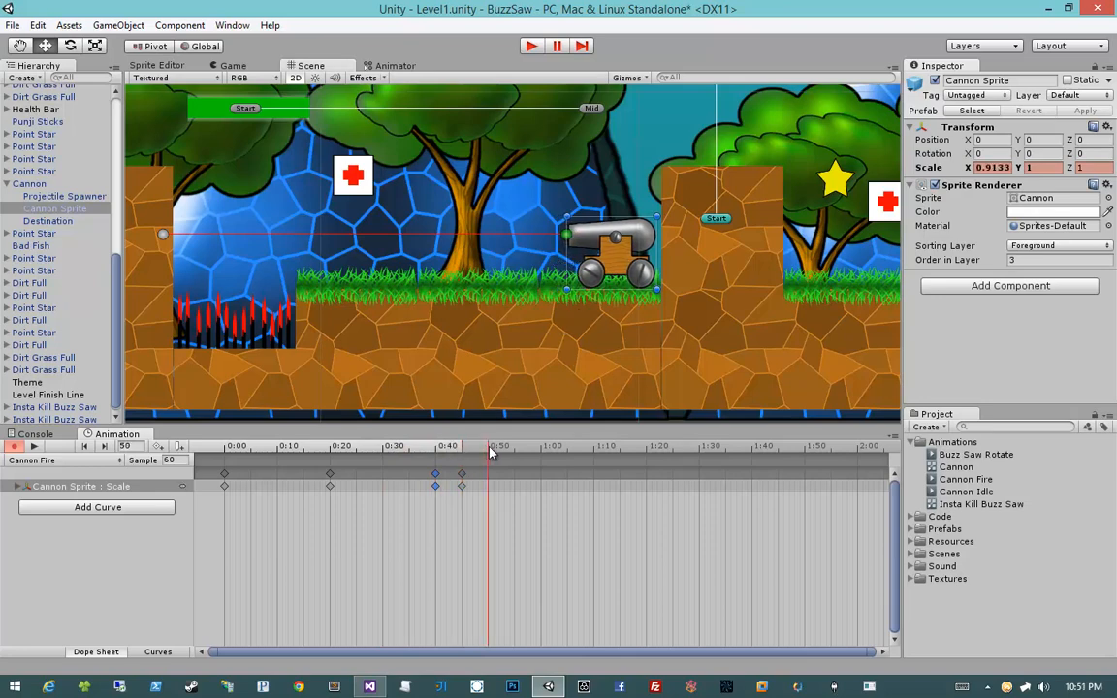
click(991, 167)
text(1)
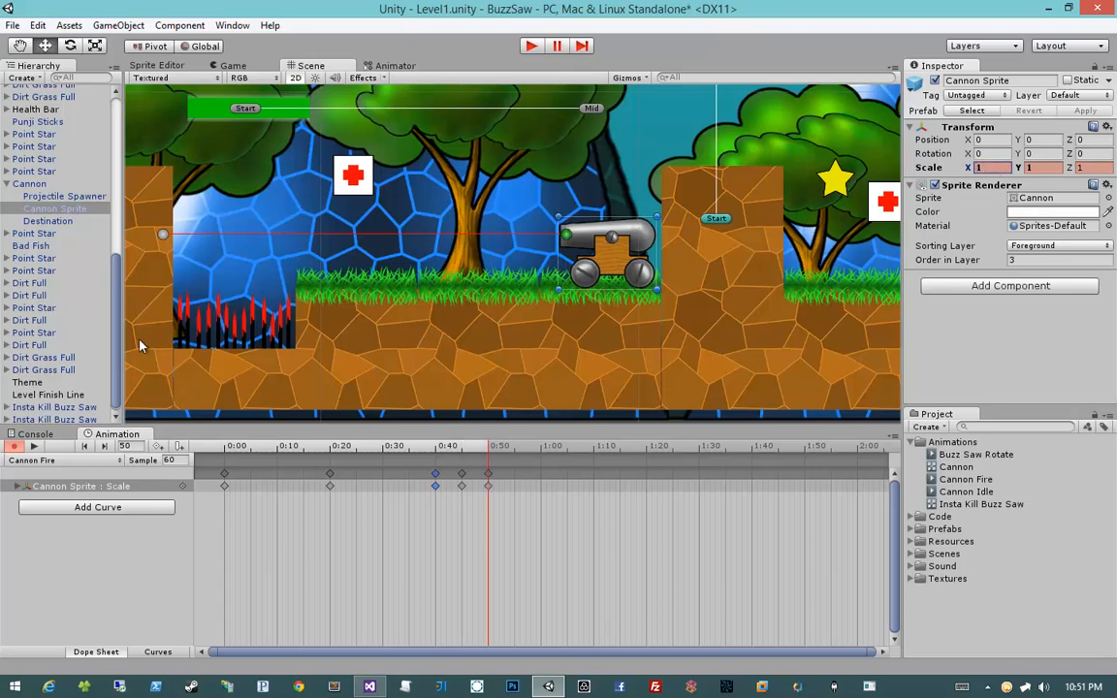
click(34, 447)
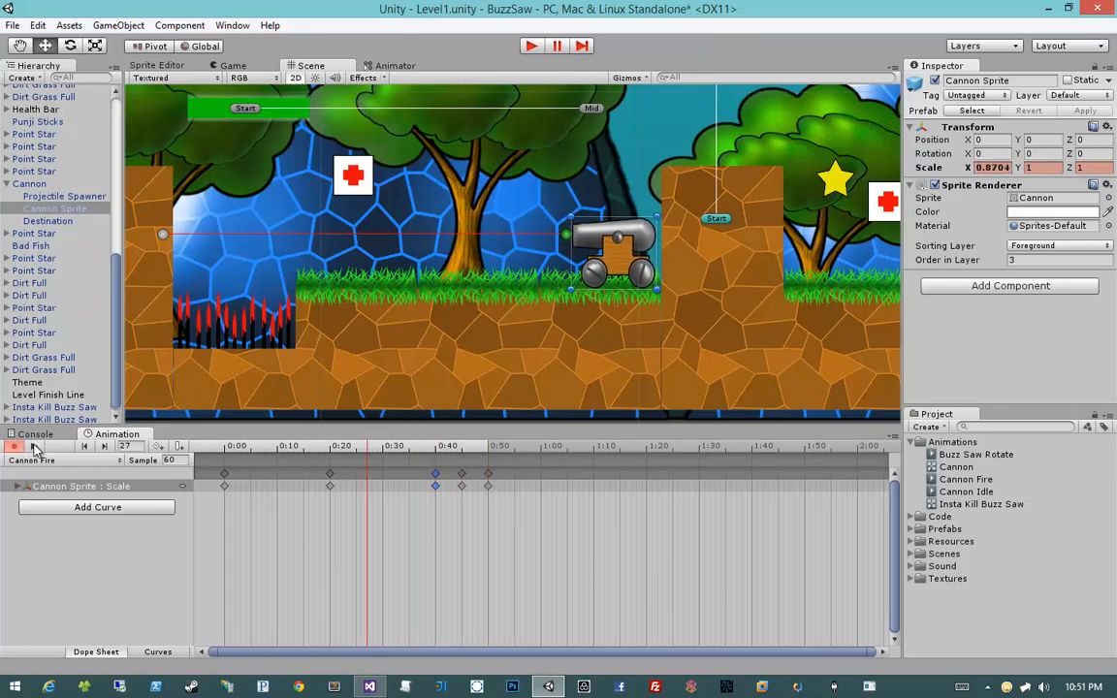
click(34, 447)
Speed up the recoil by moving the keyframes after frame 0 to about frames 10, 18, 21 and 24, previewing the playback.
drag(380, 498, 277, 482)
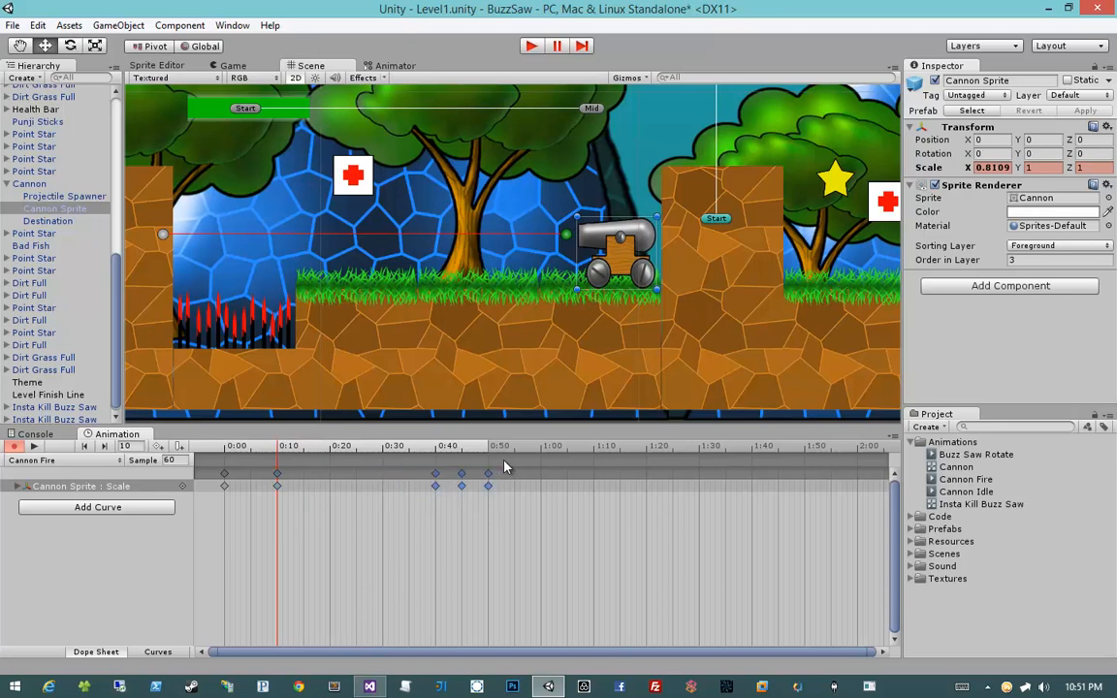
drag(488, 475, 374, 480)
click(34, 447)
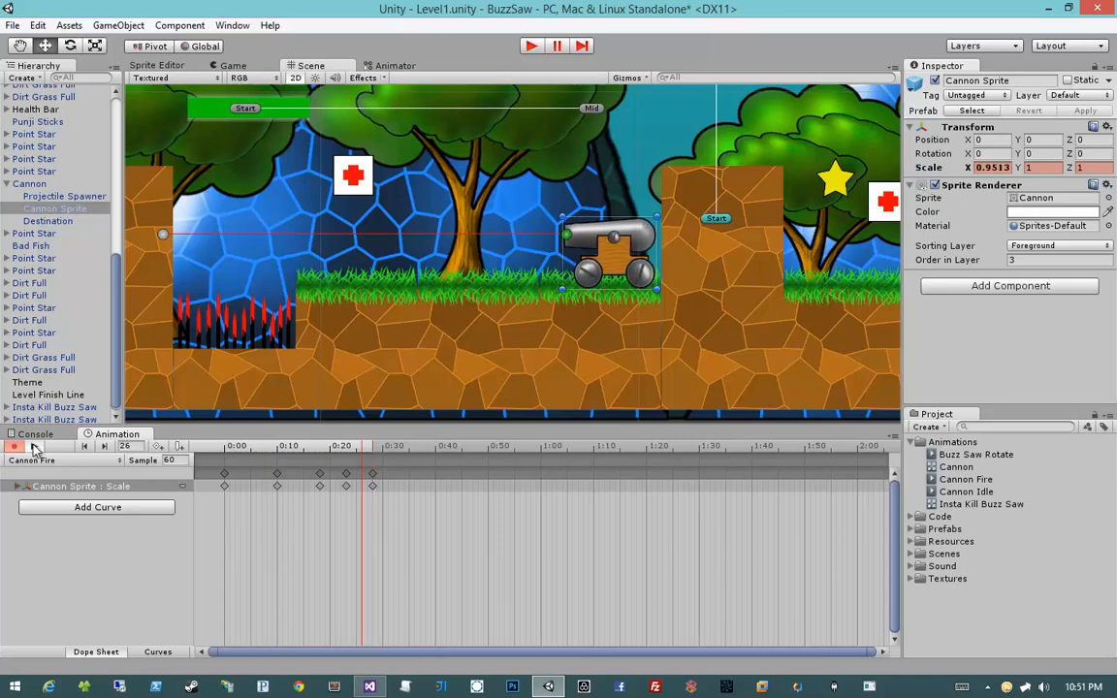
click(33, 447)
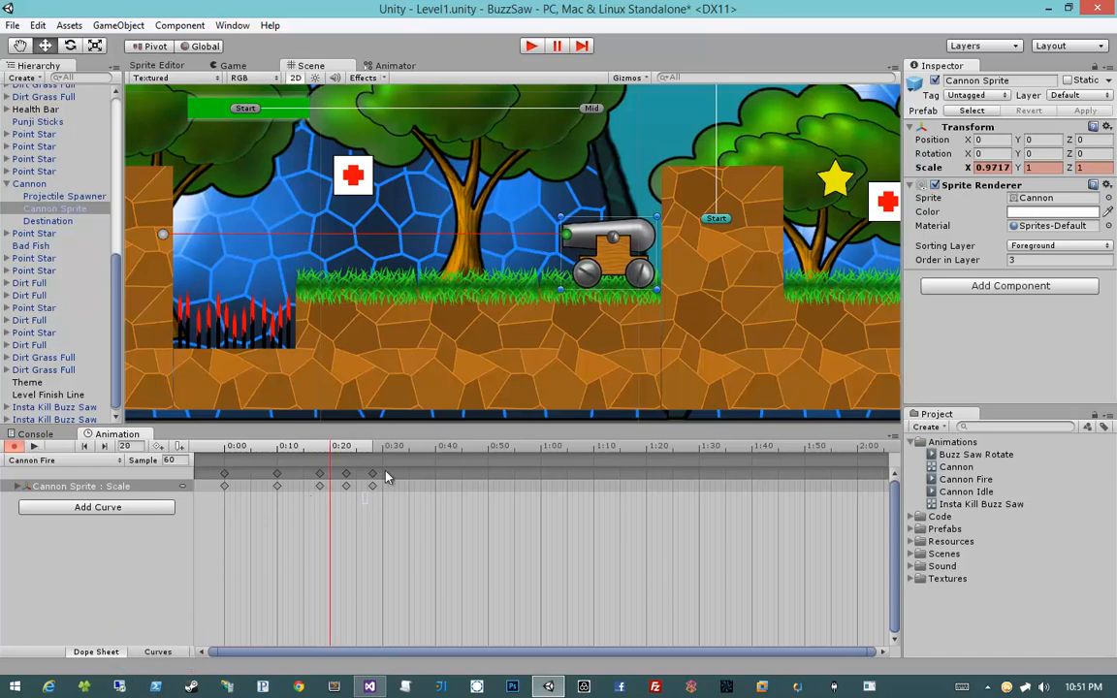
drag(374, 474, 350, 473)
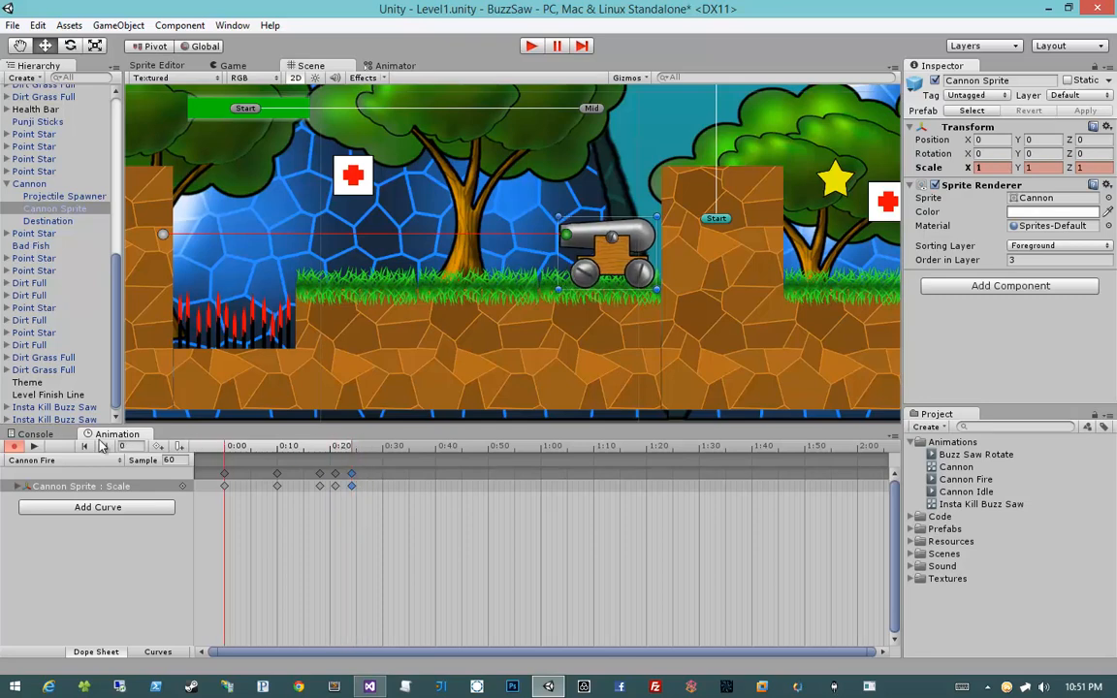
click(34, 447)
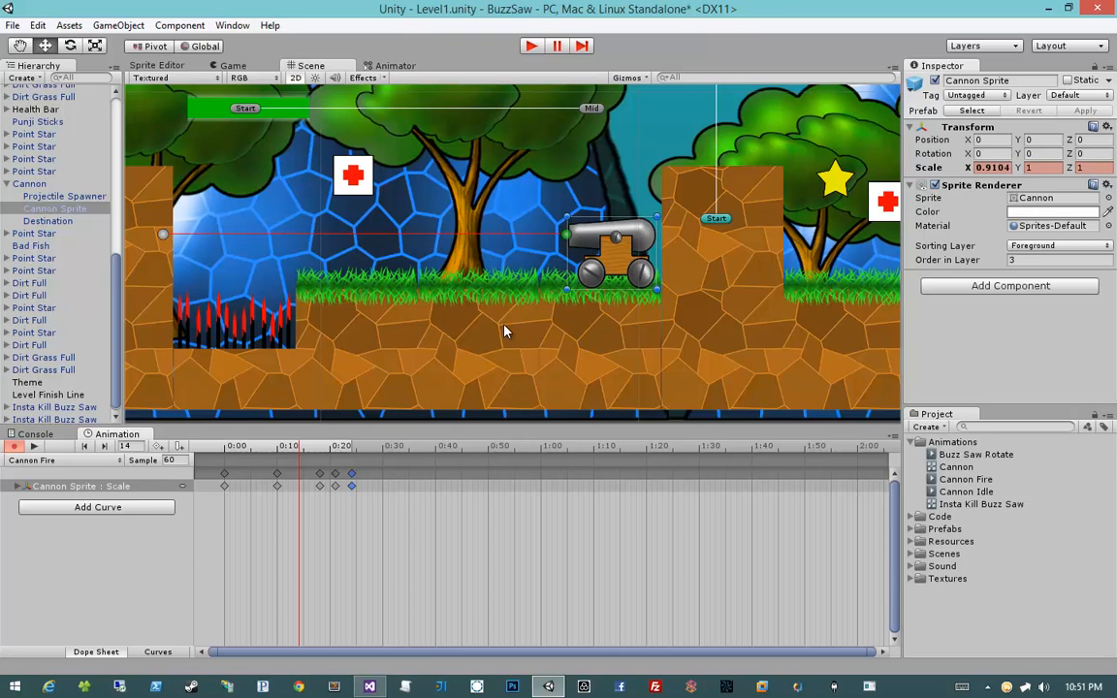
Save the level scene and play-test it to watch the cannon fire.
middle_drag(495, 305, 502, 278)
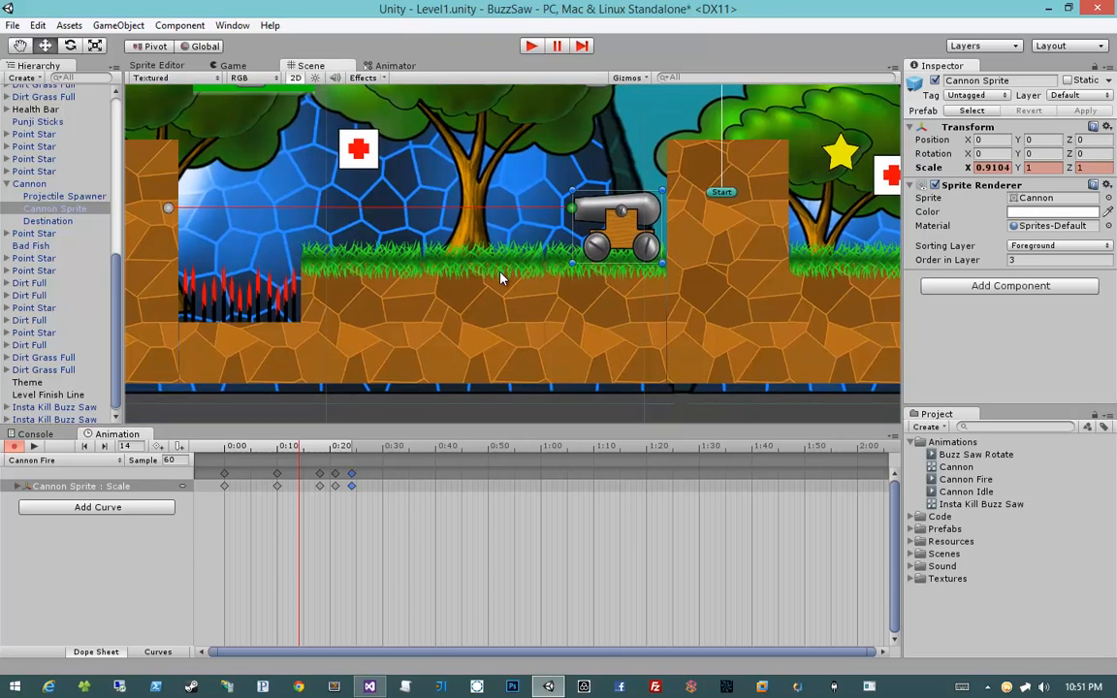
key(ctrl+s)
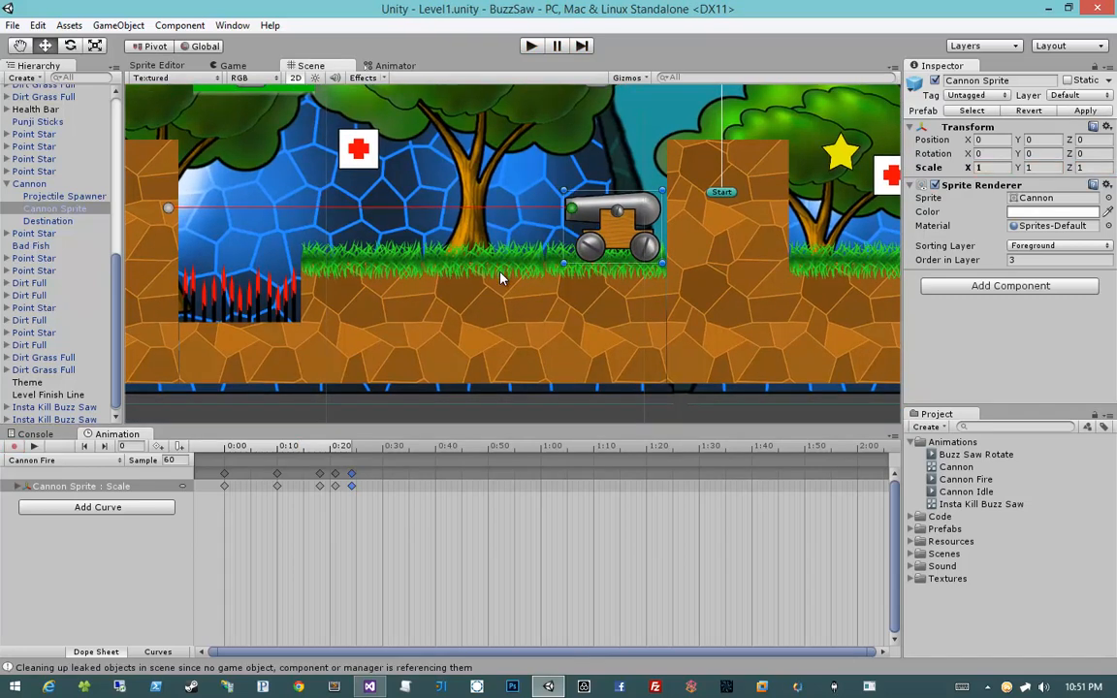
click(532, 45)
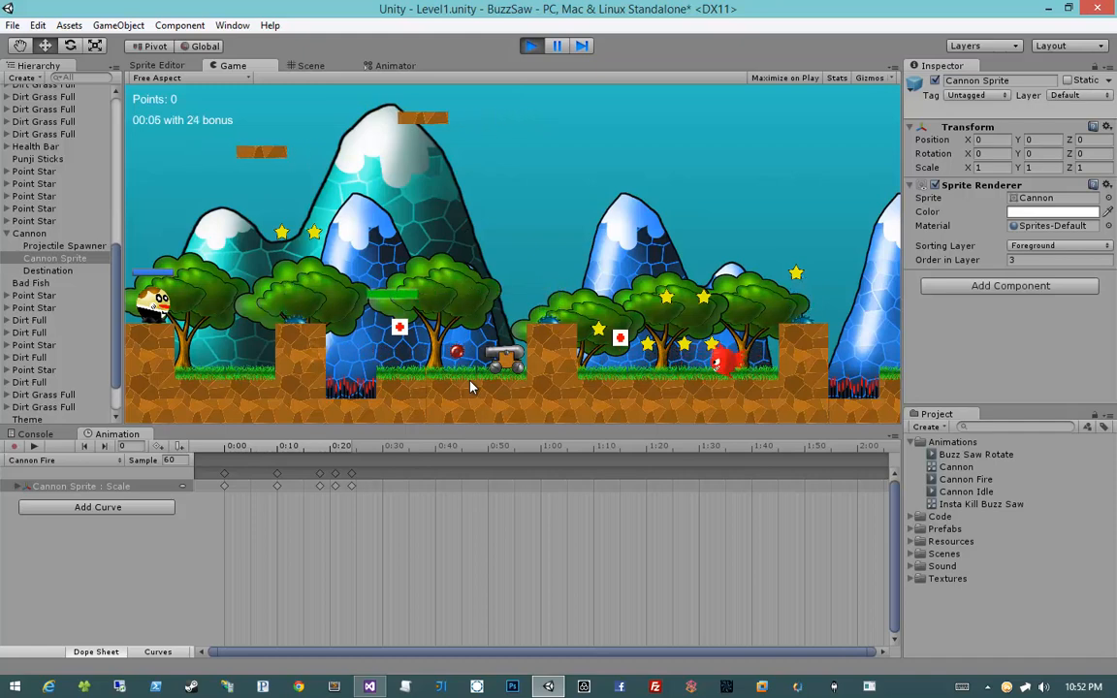
click(531, 45)
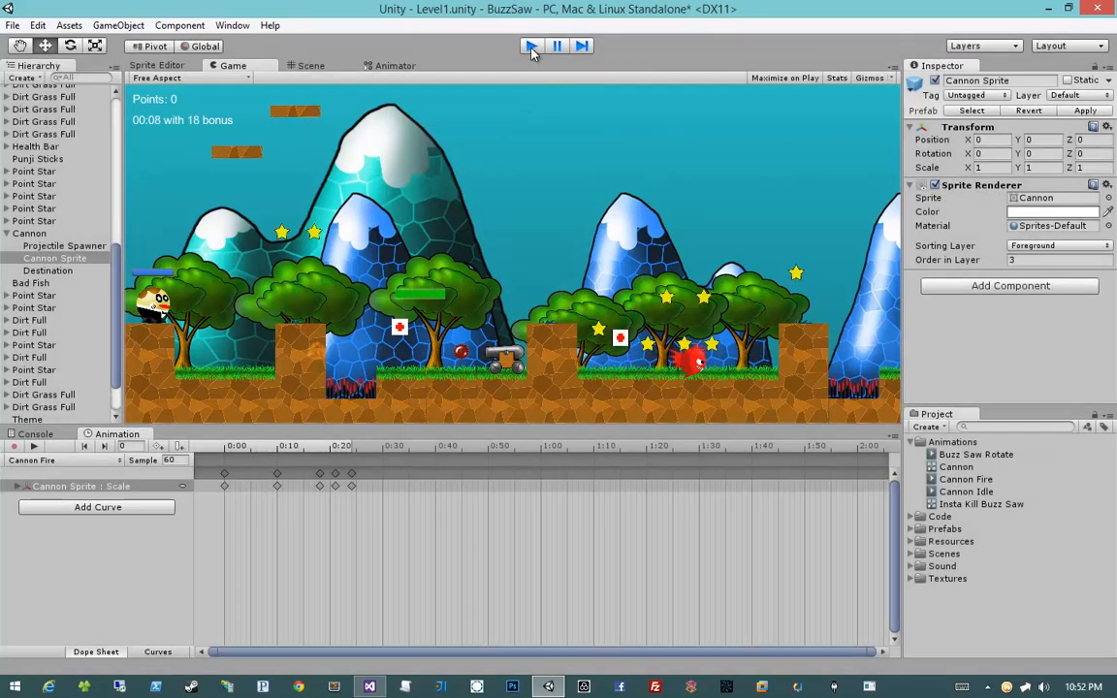
Open the Animator view showing the Cannon controller's states.
click(393, 66)
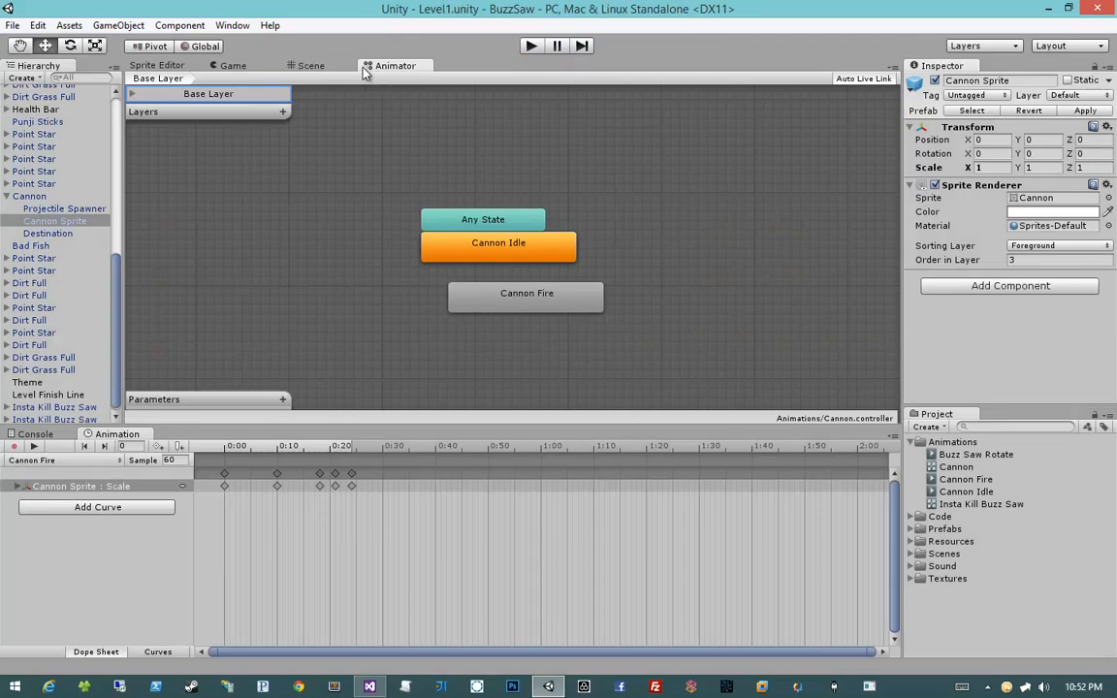
click(310, 66)
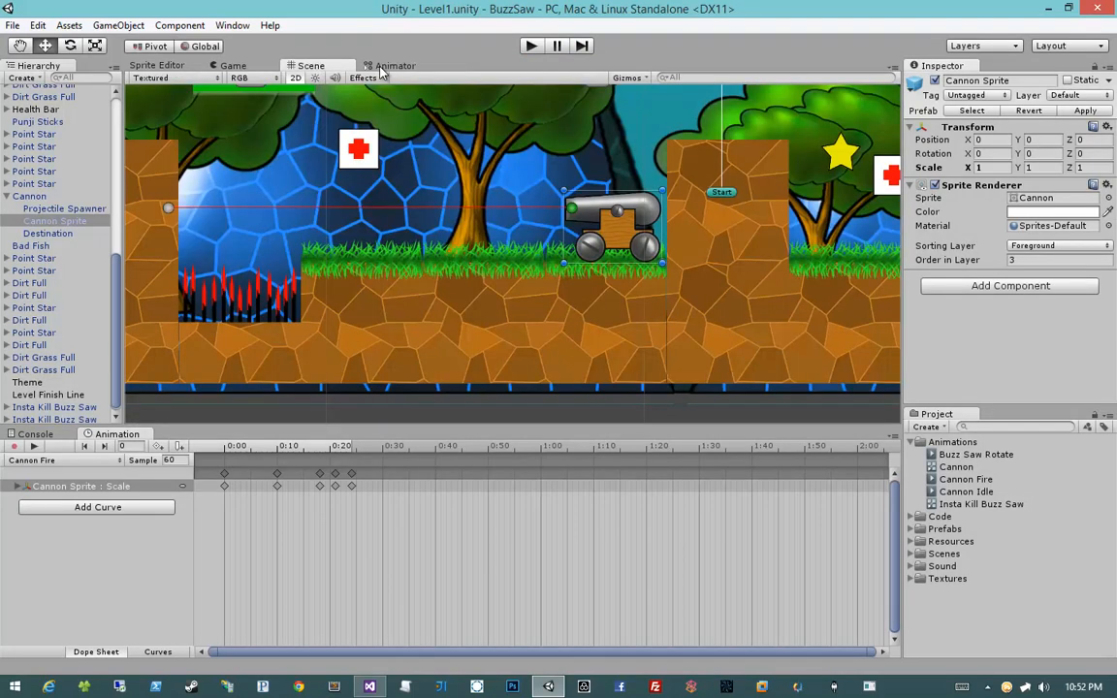
click(383, 66)
click(233, 25)
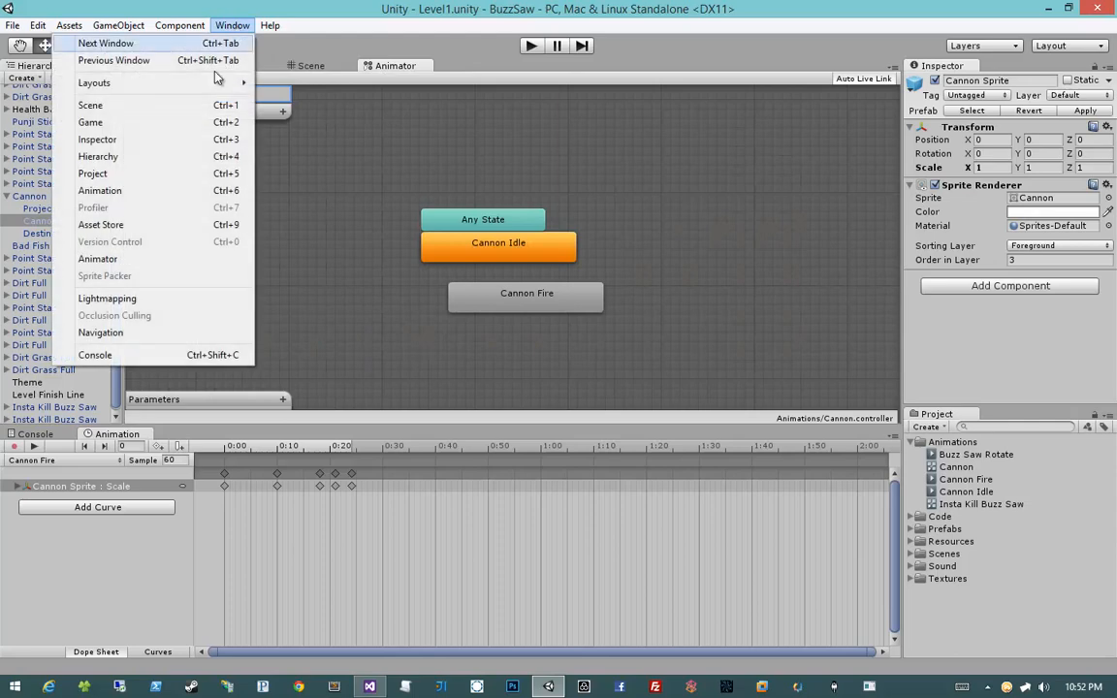
click(160, 259)
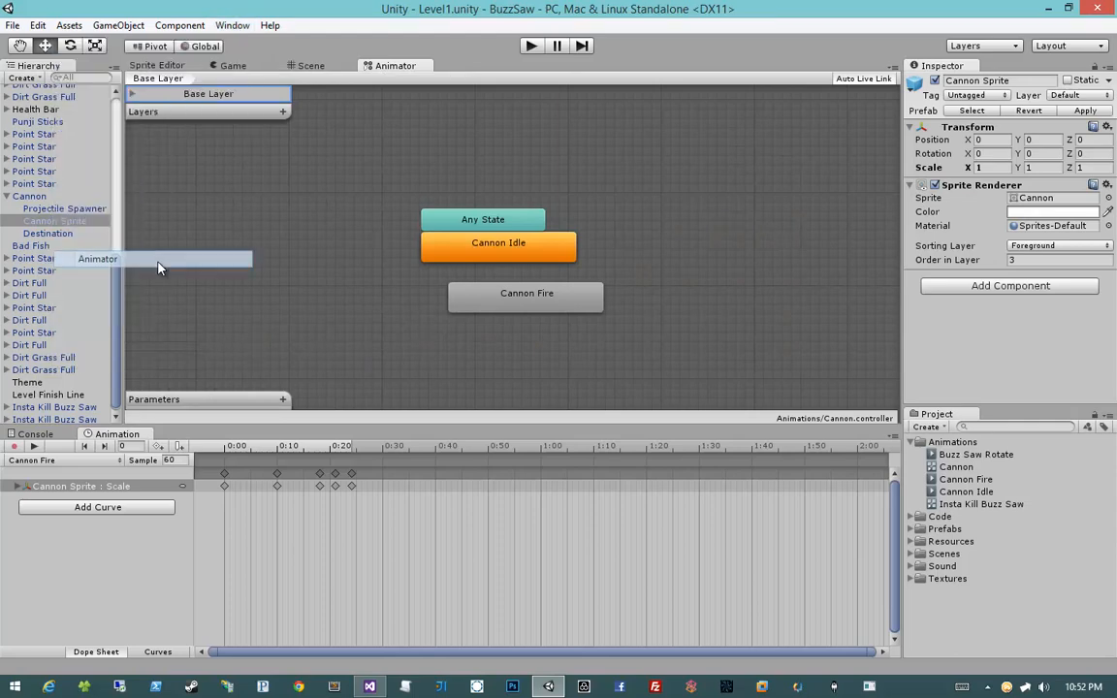
click(233, 25)
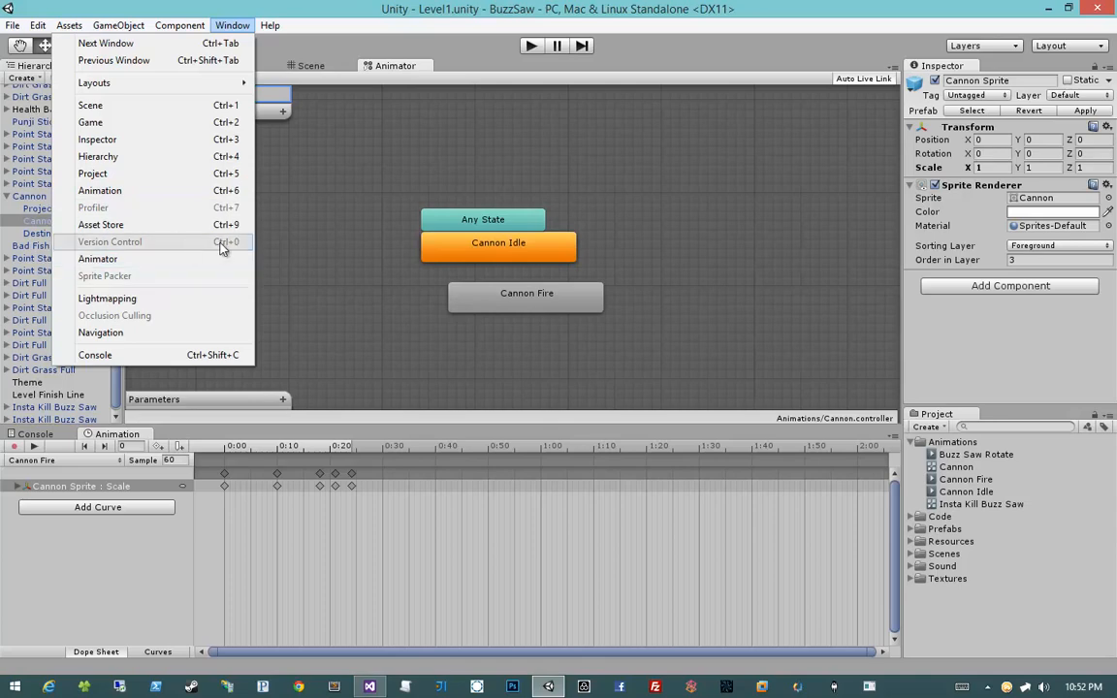
click(439, 205)
Spread out the Animator states, with Any State above and Cannon Idle and Cannon Fire side by side below it.
drag(514, 221, 535, 150)
drag(470, 239, 361, 242)
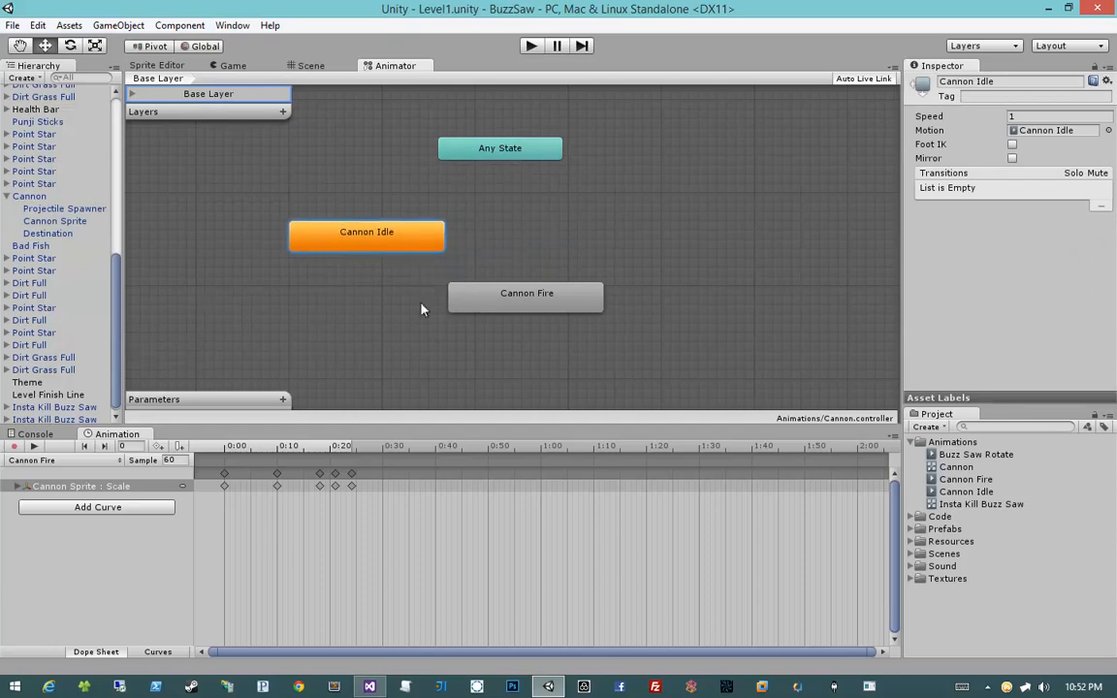
drag(544, 303, 594, 254)
click(566, 278)
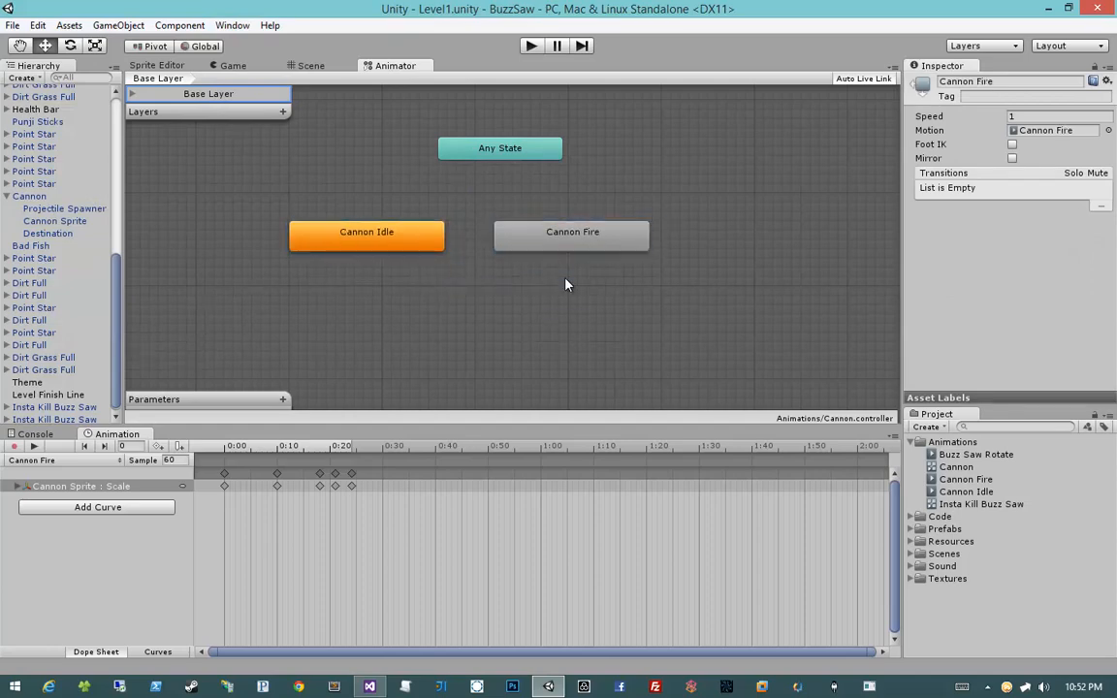
Run the level and examine which animation state the Cannon object plays in the Animator.
click(536, 45)
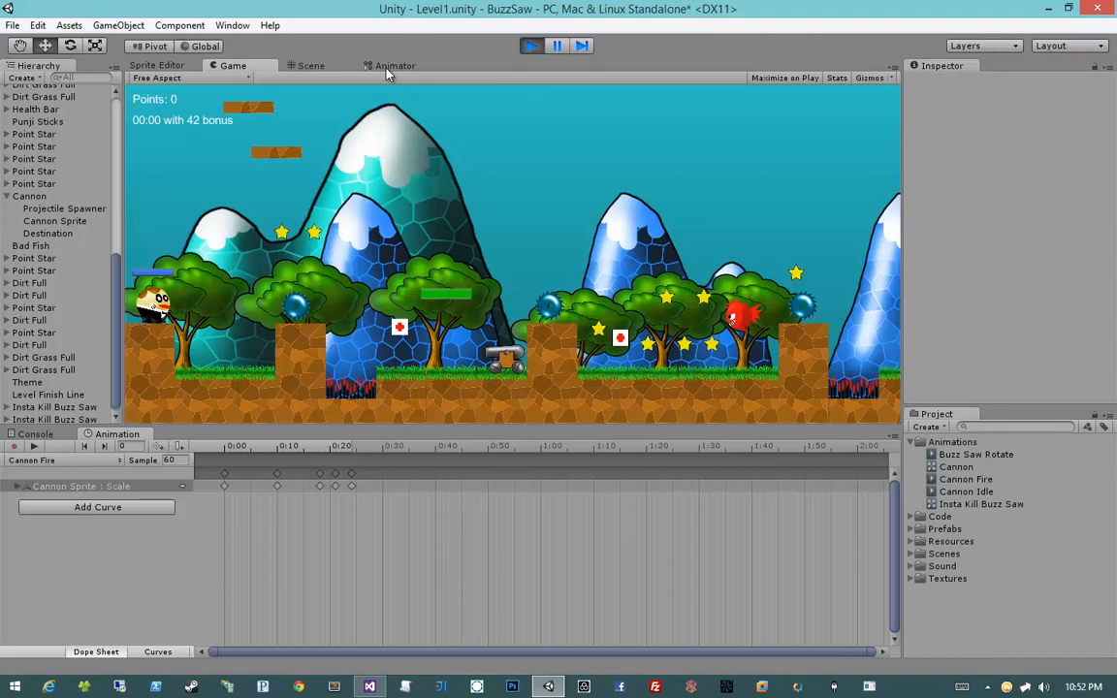
click(391, 66)
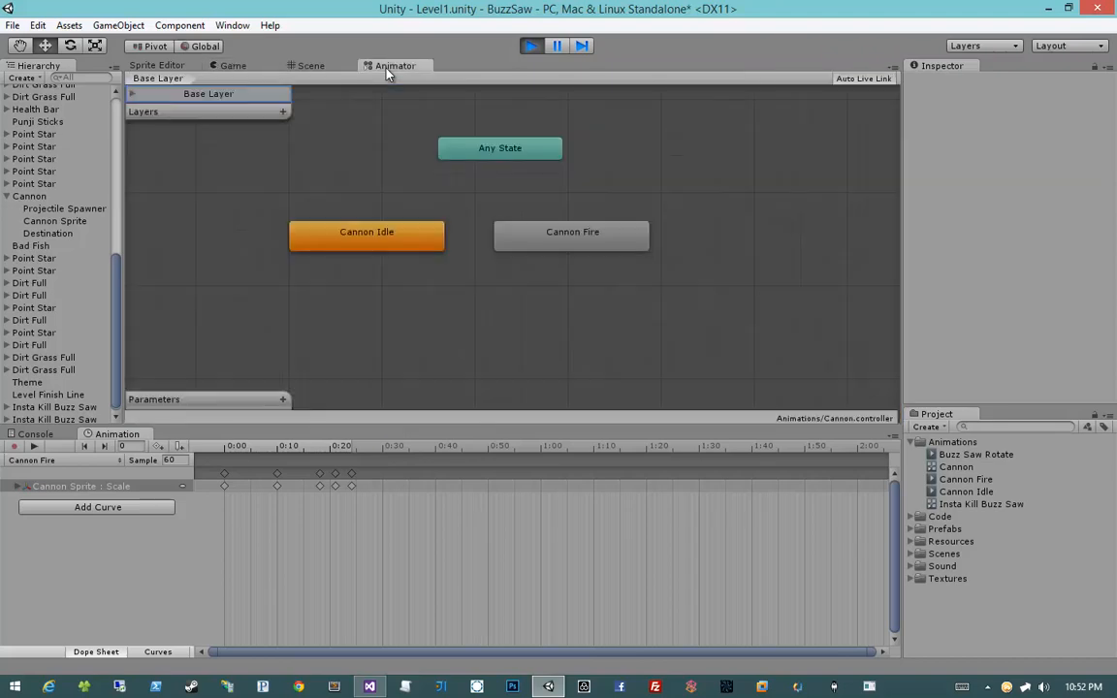
click(386, 233)
click(387, 197)
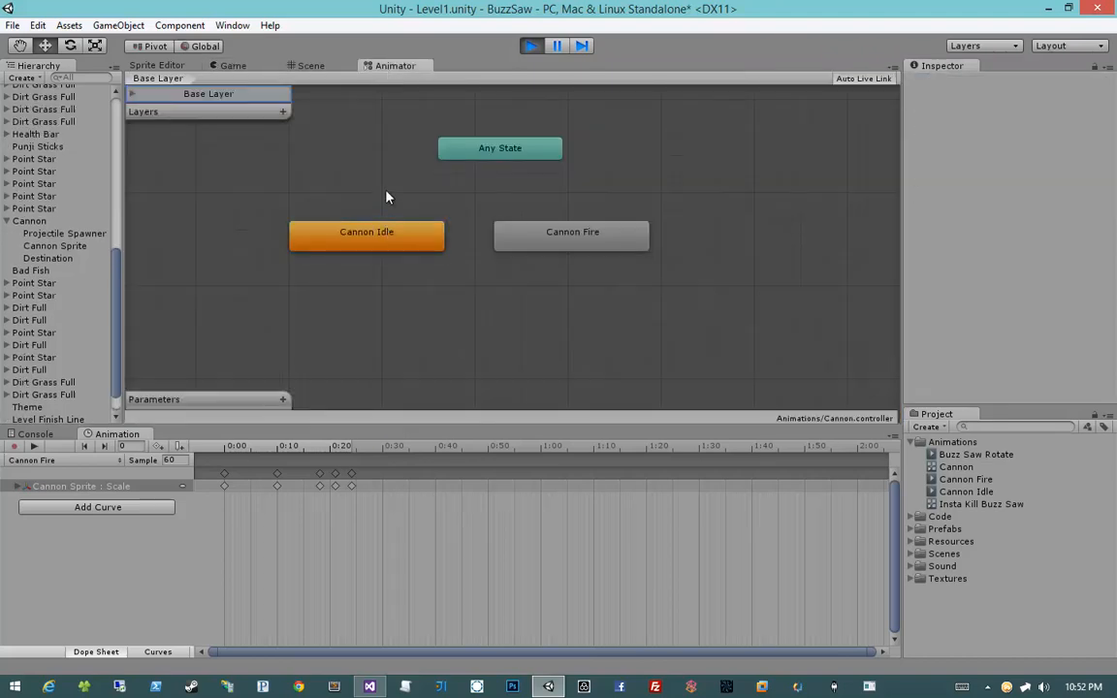
click(51, 246)
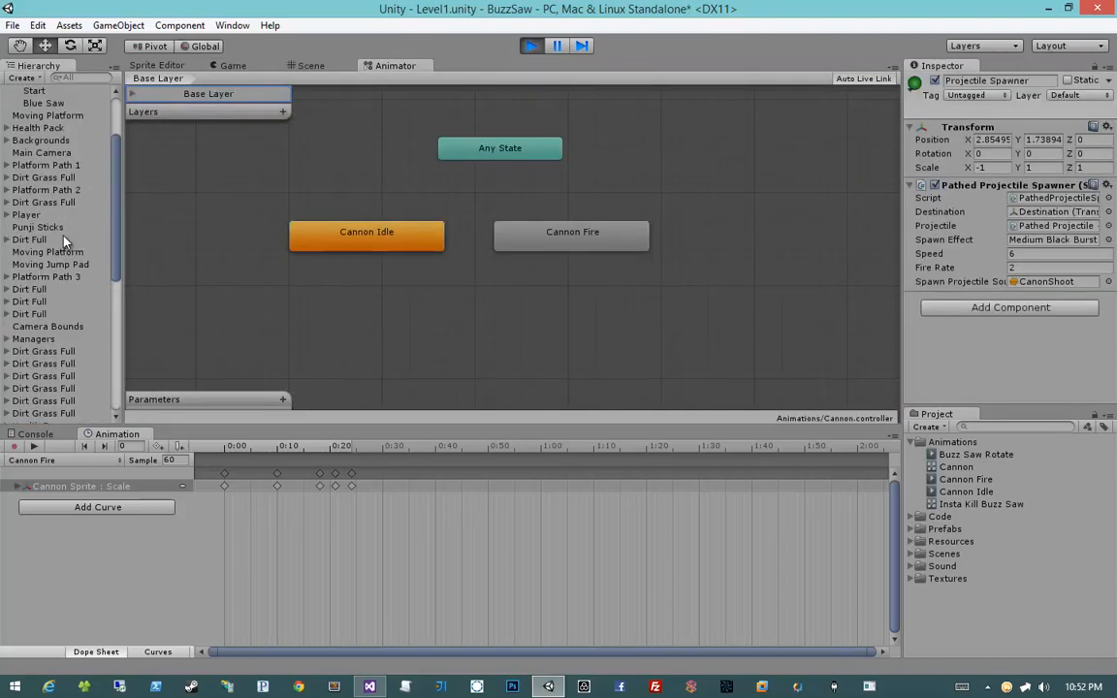
key(Up)
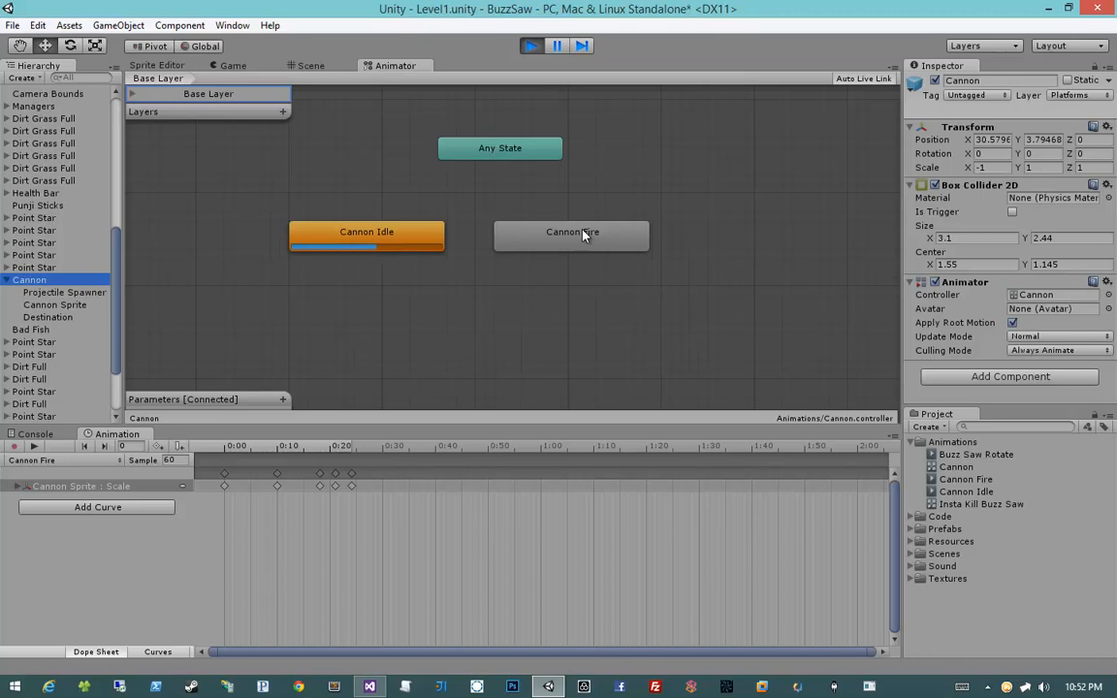
click(532, 46)
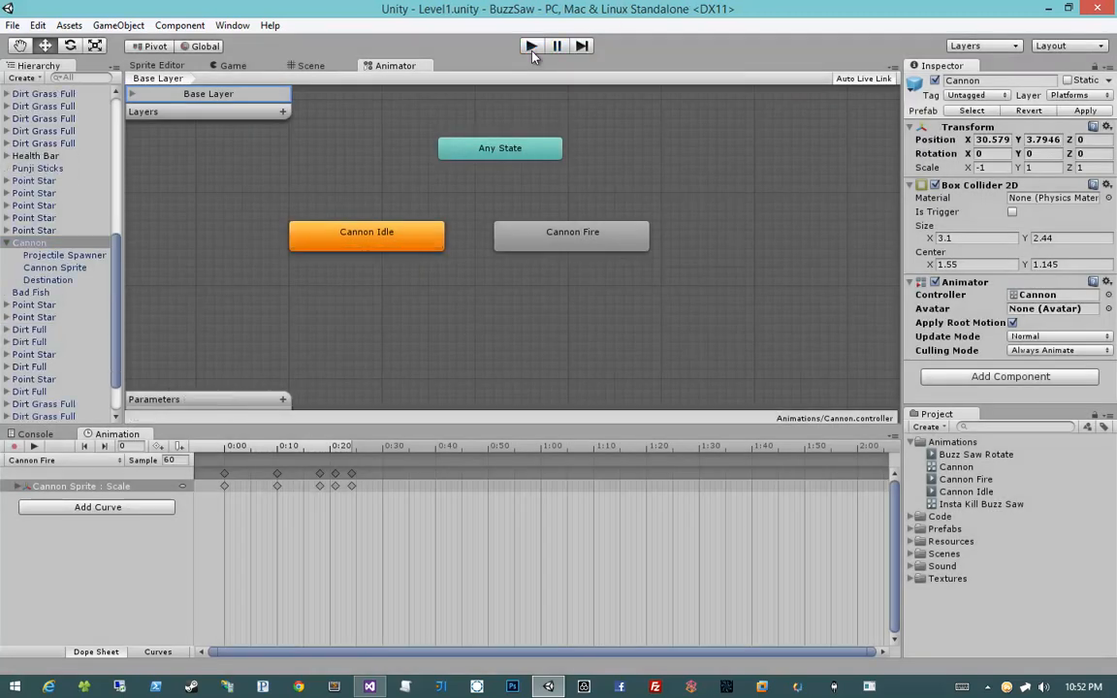
Rearrange the state graph so Cannon Idle sits directly below Any State with Cannon Fire spaced out beside it.
click(376, 244)
click(574, 236)
drag(603, 247, 714, 247)
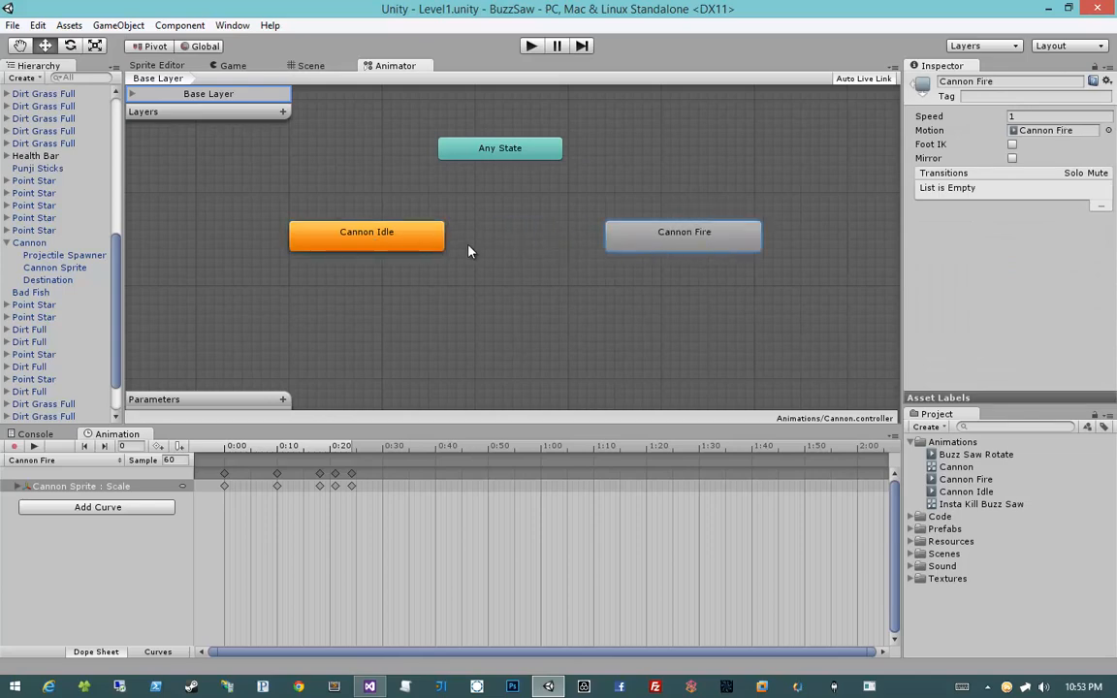
drag(406, 242, 555, 242)
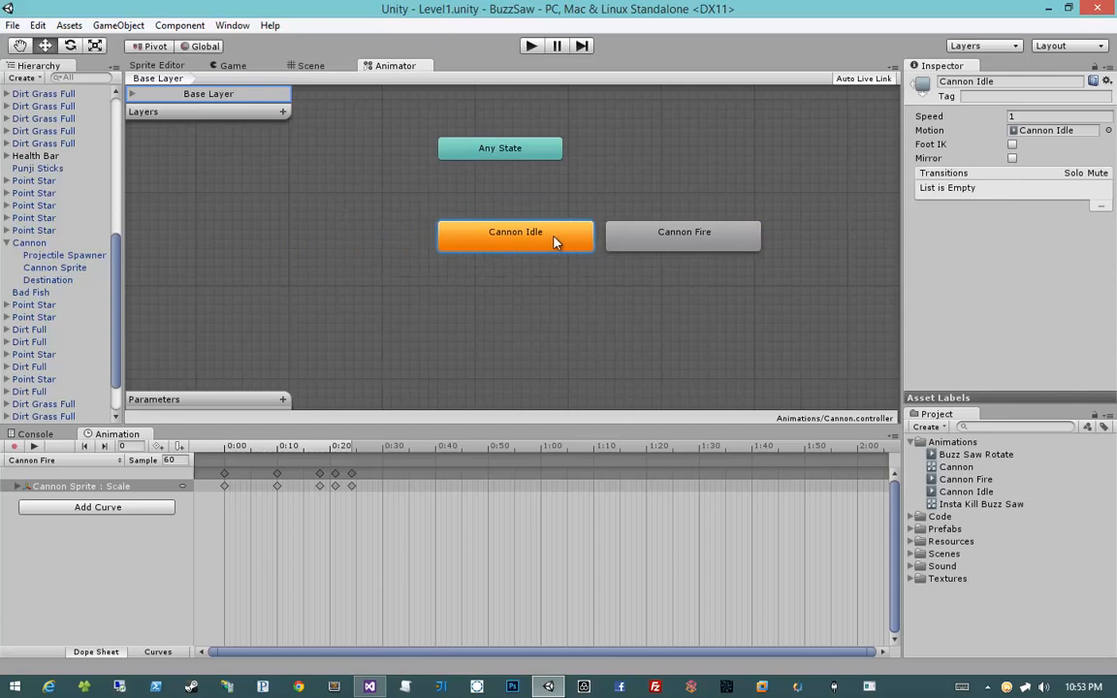
drag(626, 237, 681, 238)
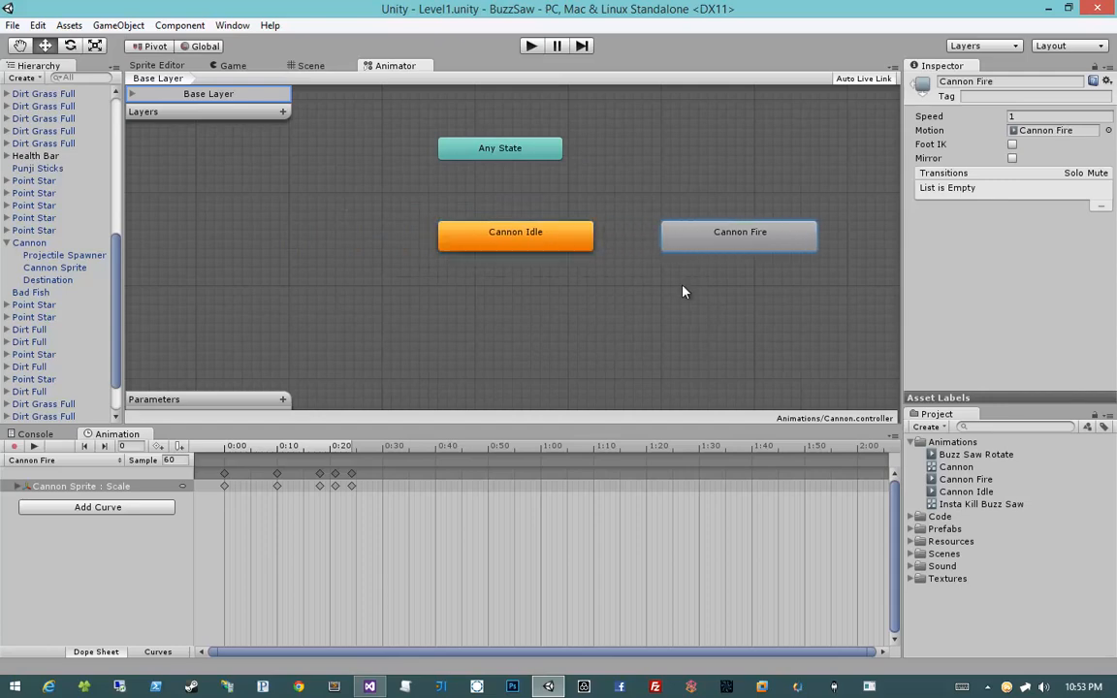
middle_drag(684, 291, 554, 292)
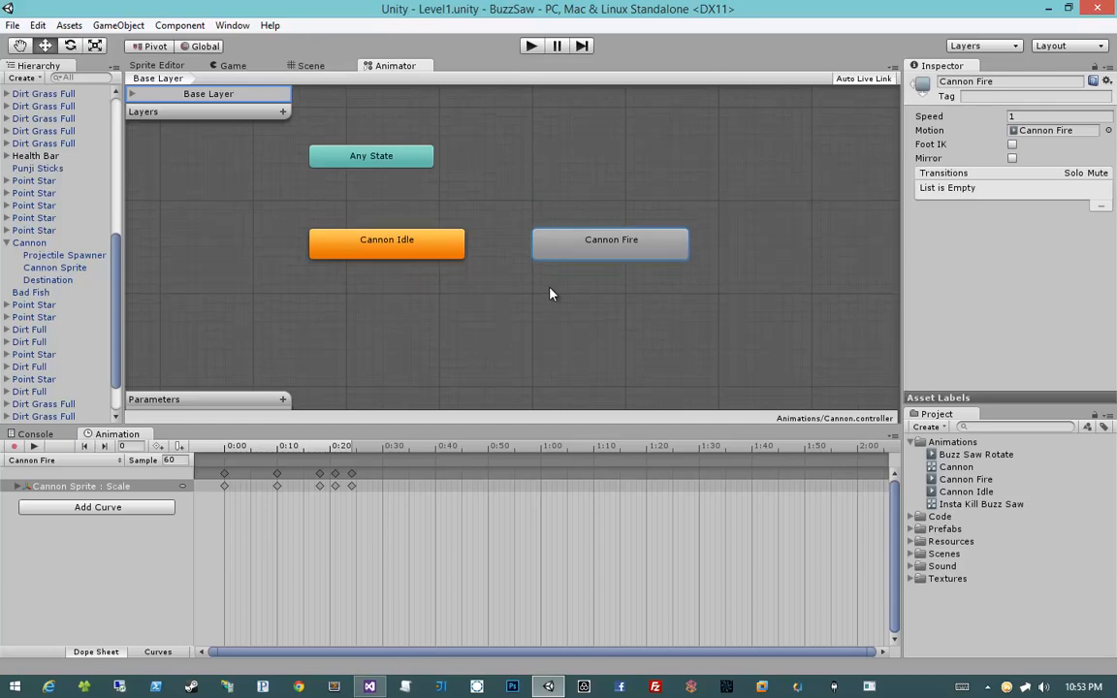
click(550, 294)
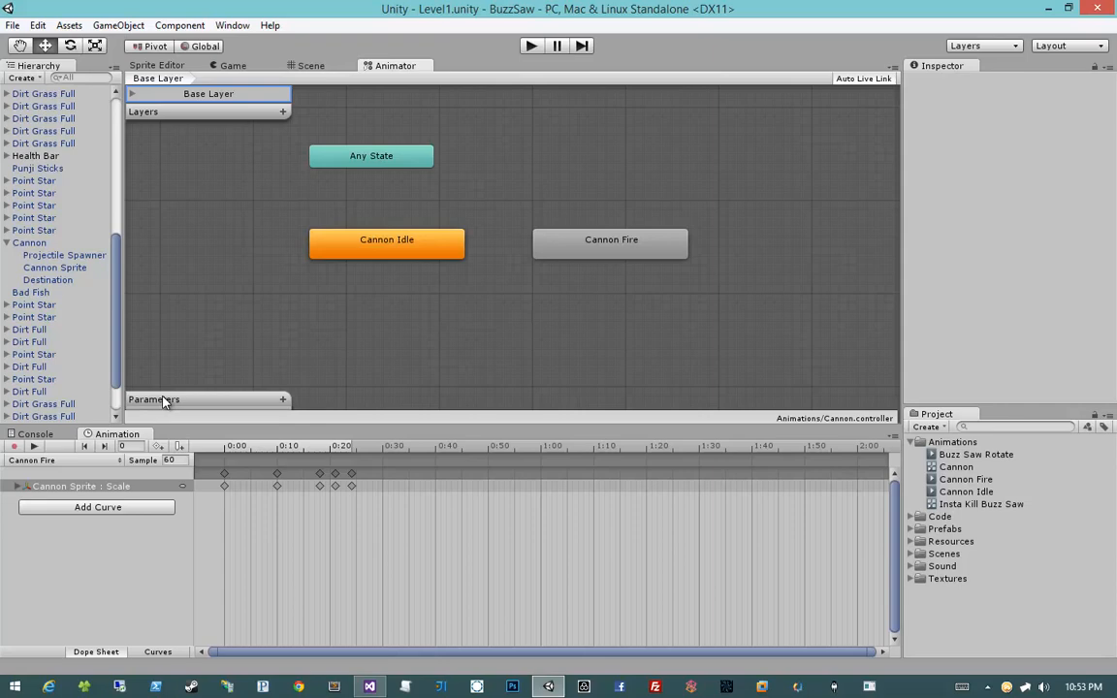
Add a Trigger parameter named Fire to the Cannon's animator controller.
click(283, 400)
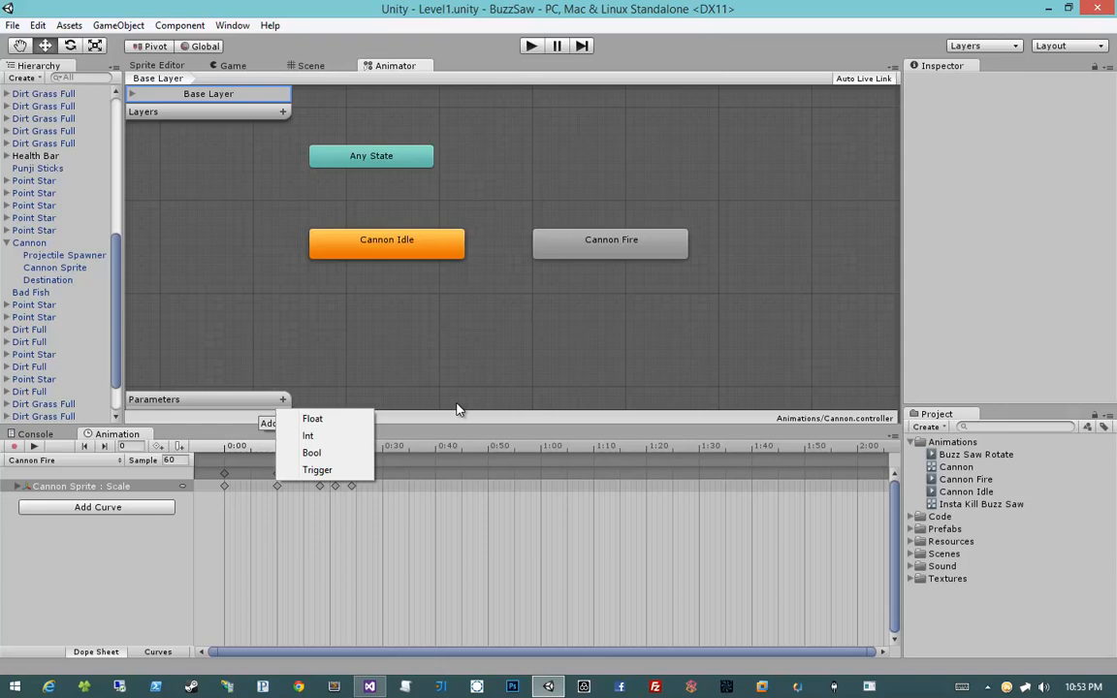
click(303, 469)
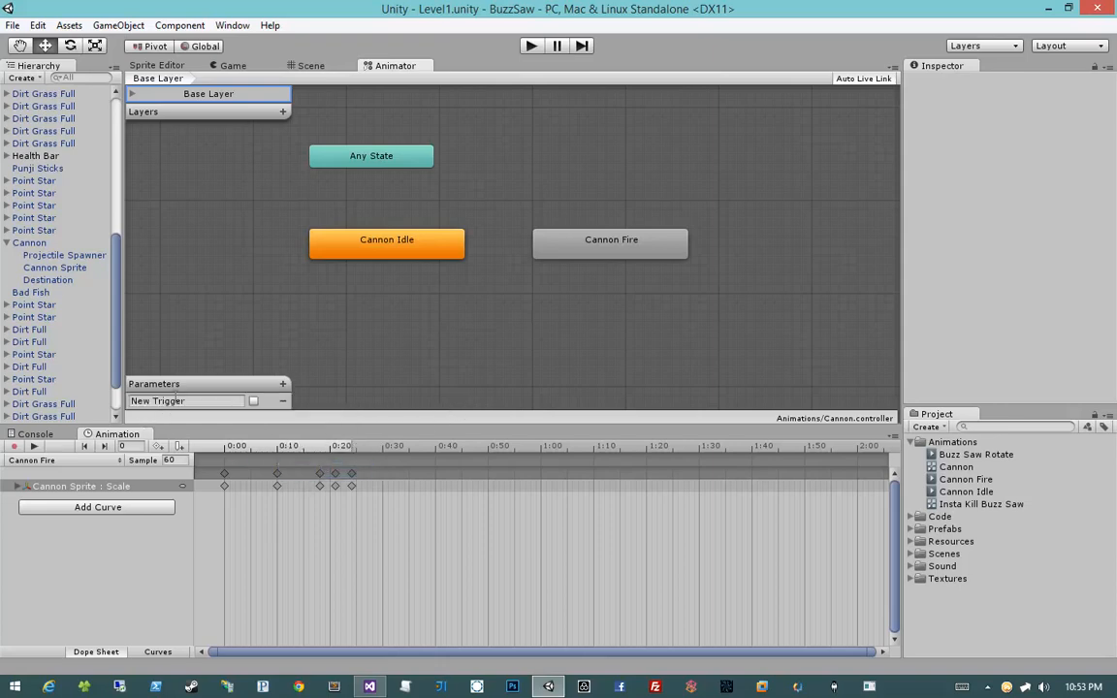
click(177, 400)
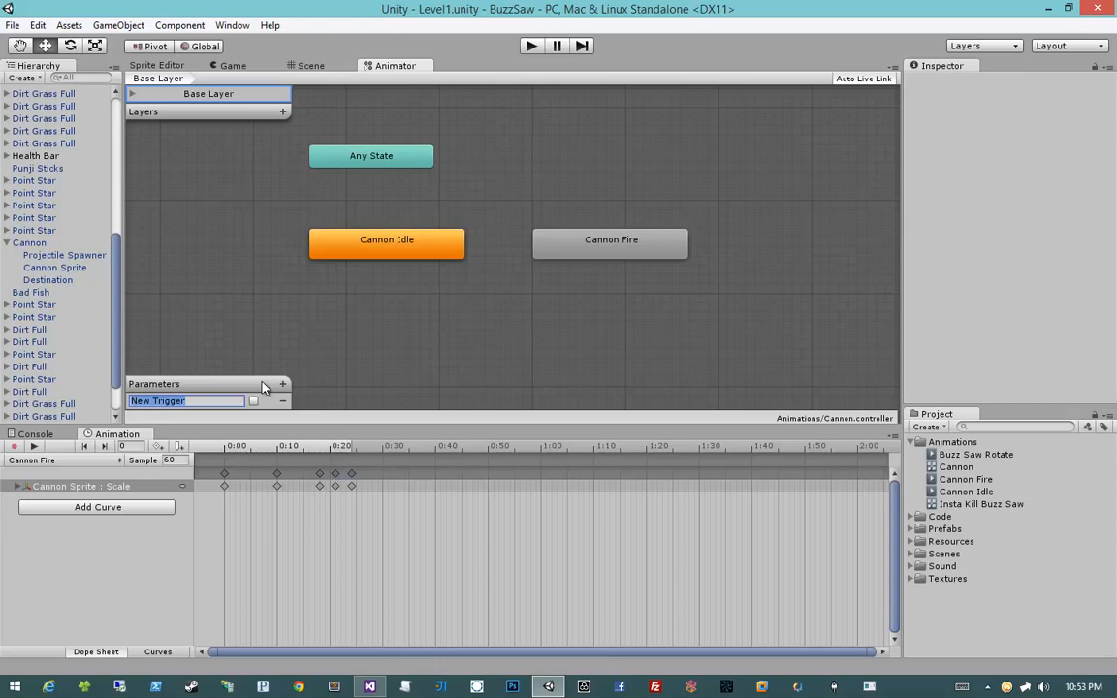
text(Fire)
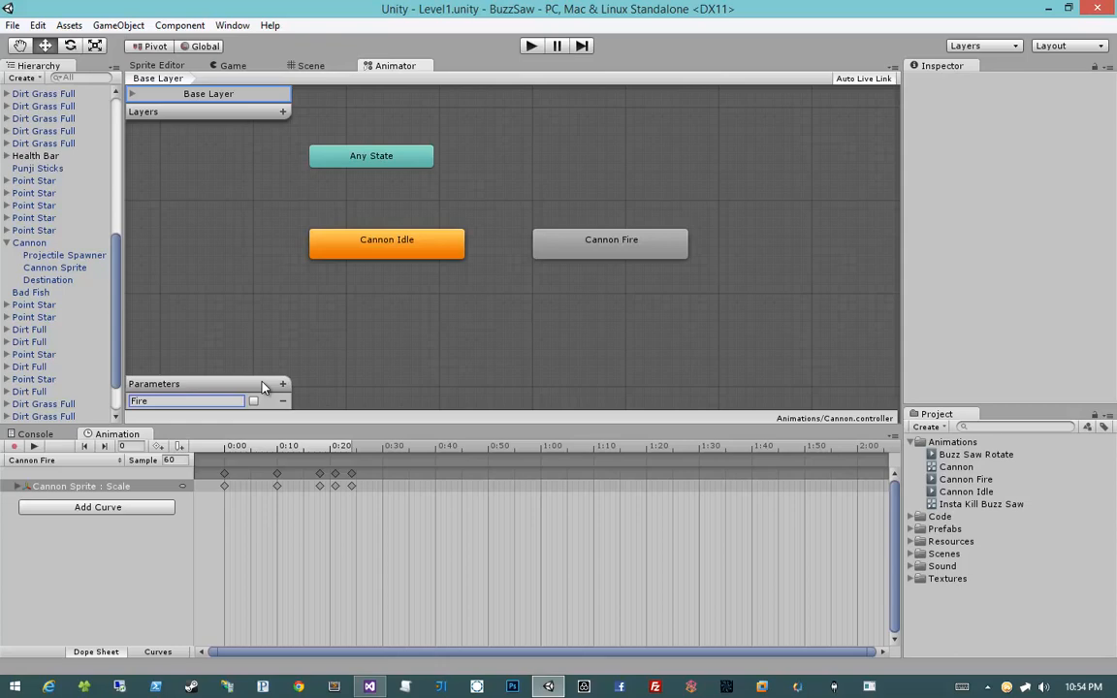
Create a transition from the Cannon Idle state to the Cannon Fire state.
right_click(386, 248)
click(406, 253)
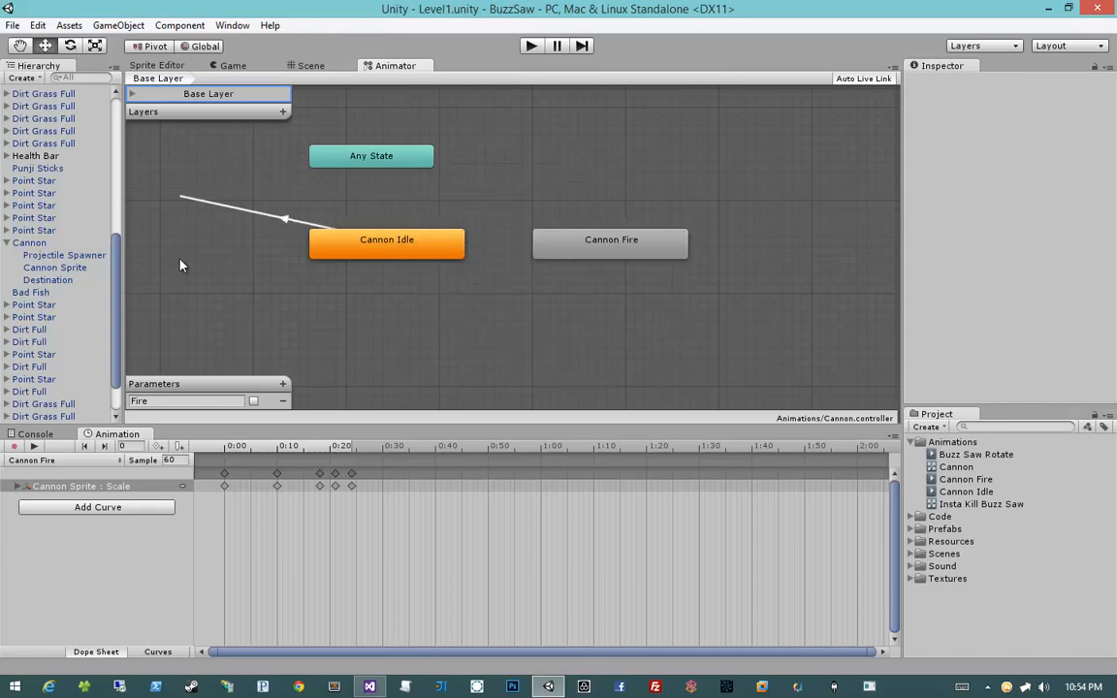
click(614, 251)
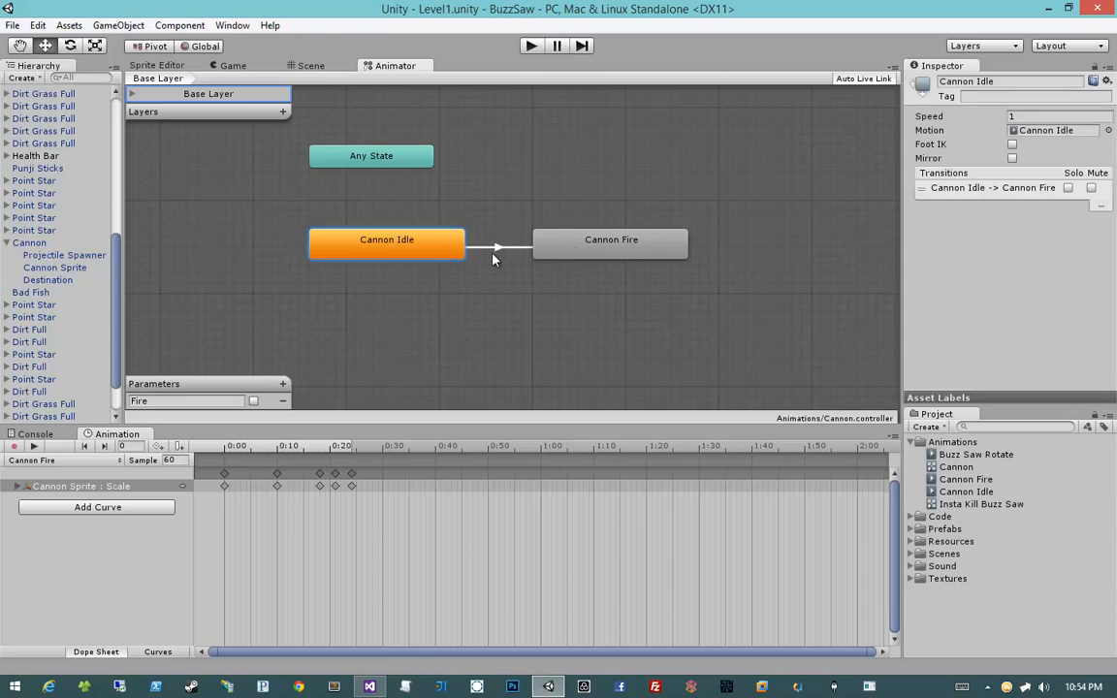
click(492, 291)
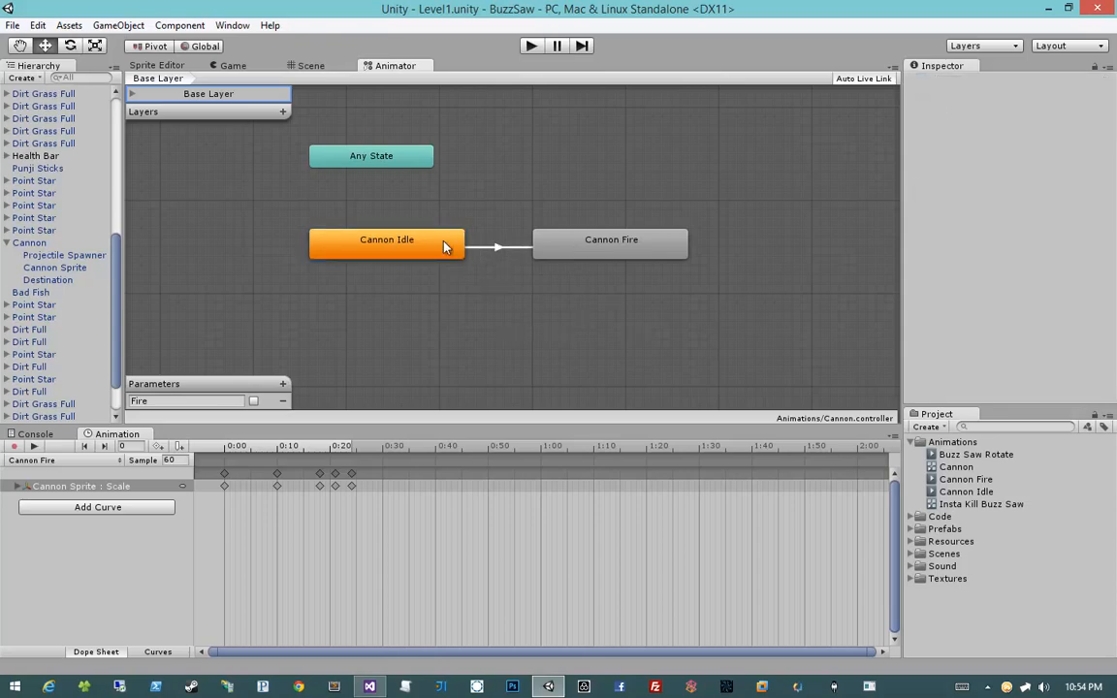
Run the level, watch how the Cannon's states play in the Animator graph, and stop the run.
click(531, 46)
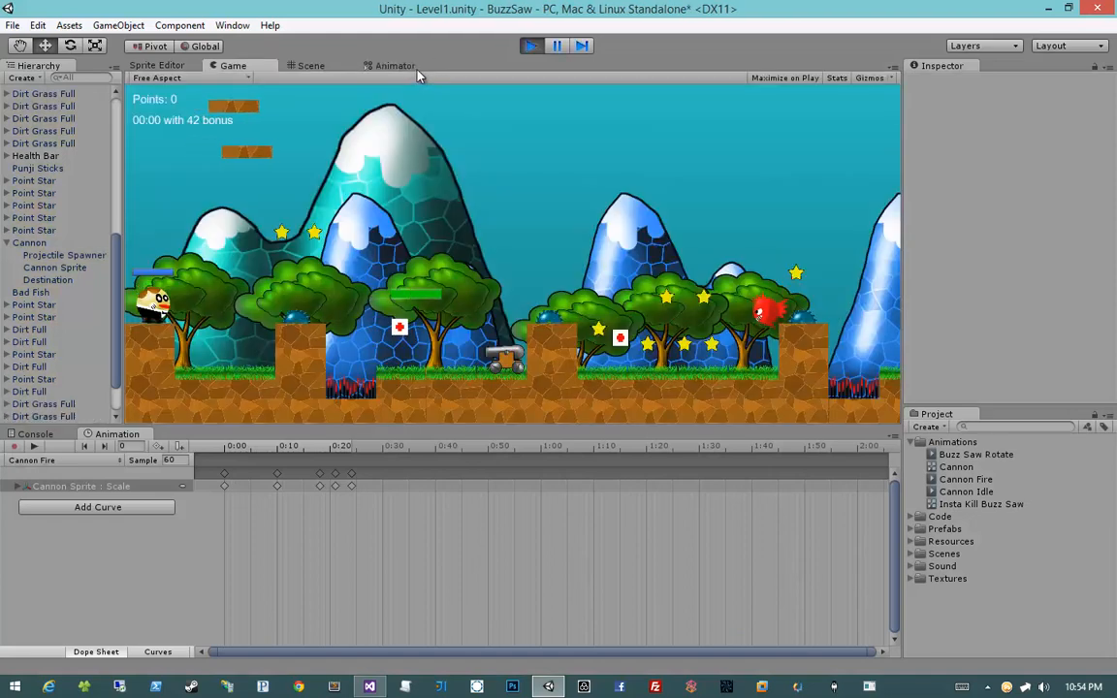
click(410, 66)
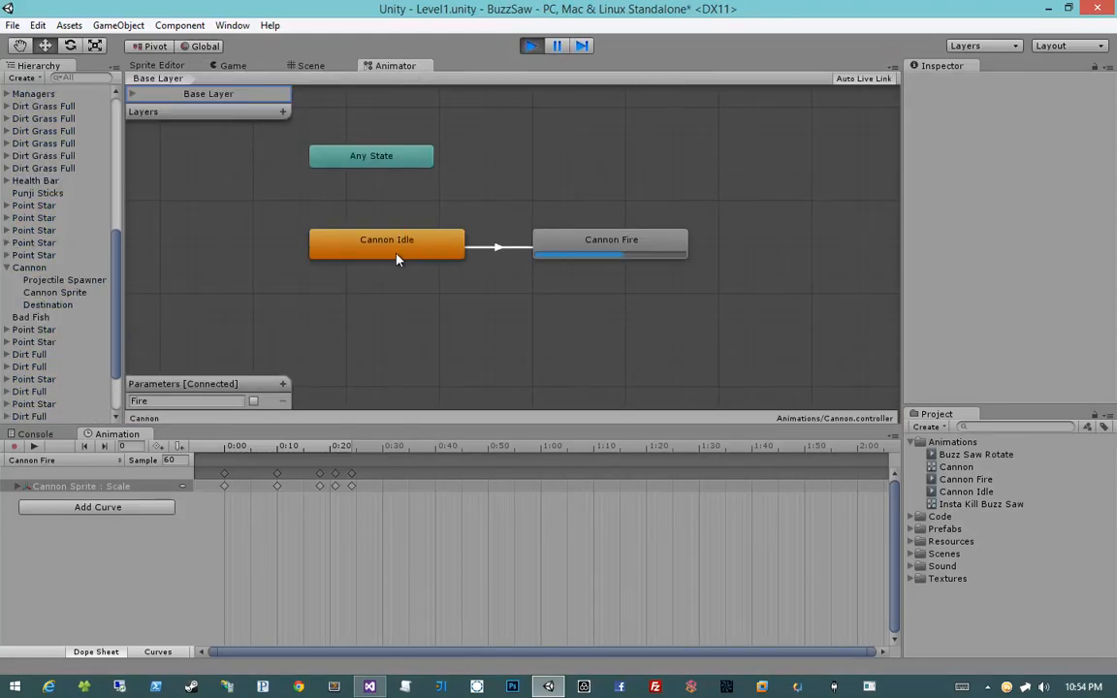
click(525, 46)
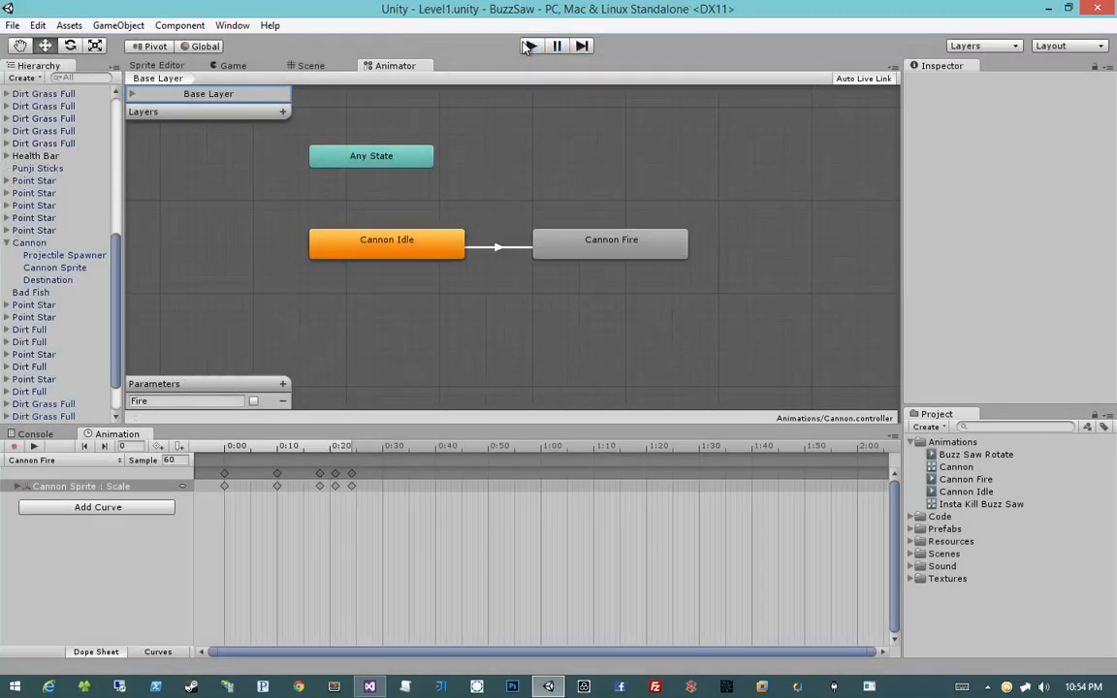
Set the condition of the Cannon Idle to Cannon Fire transition to the Fire trigger instead of Exit Time.
click(497, 247)
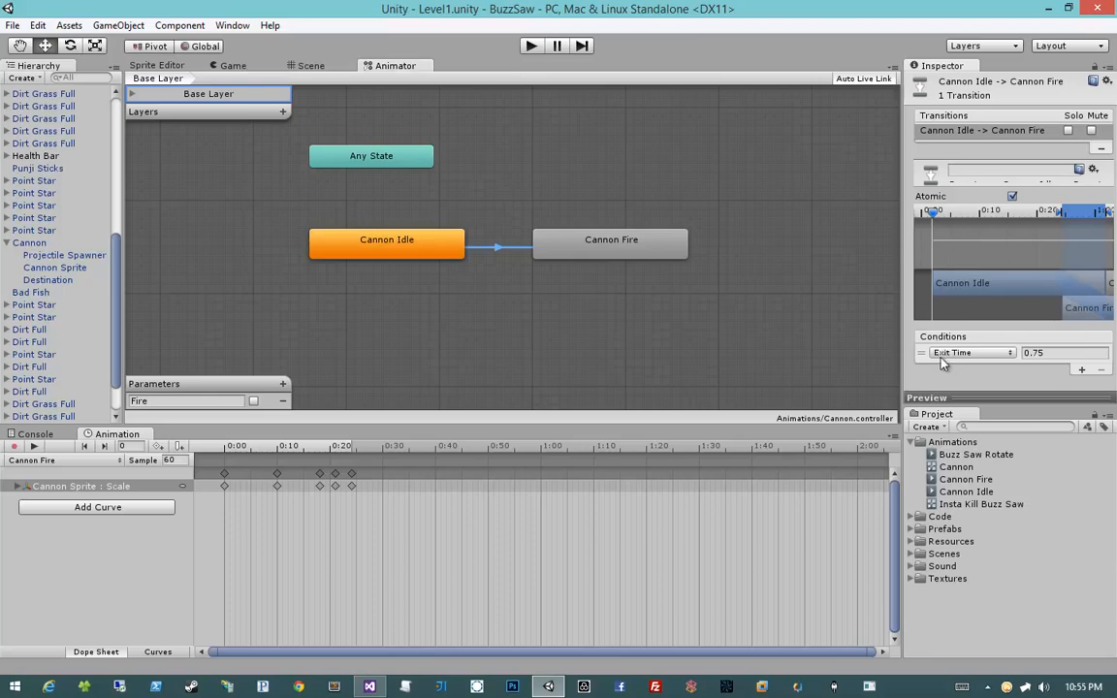
click(996, 354)
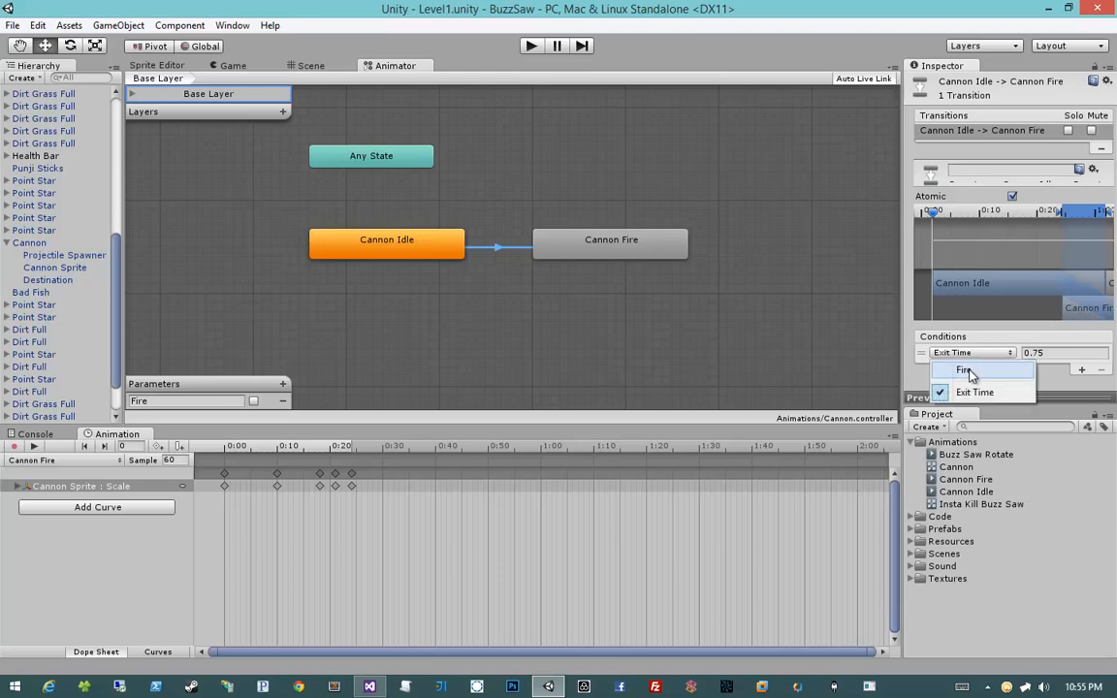
click(965, 371)
click(970, 353)
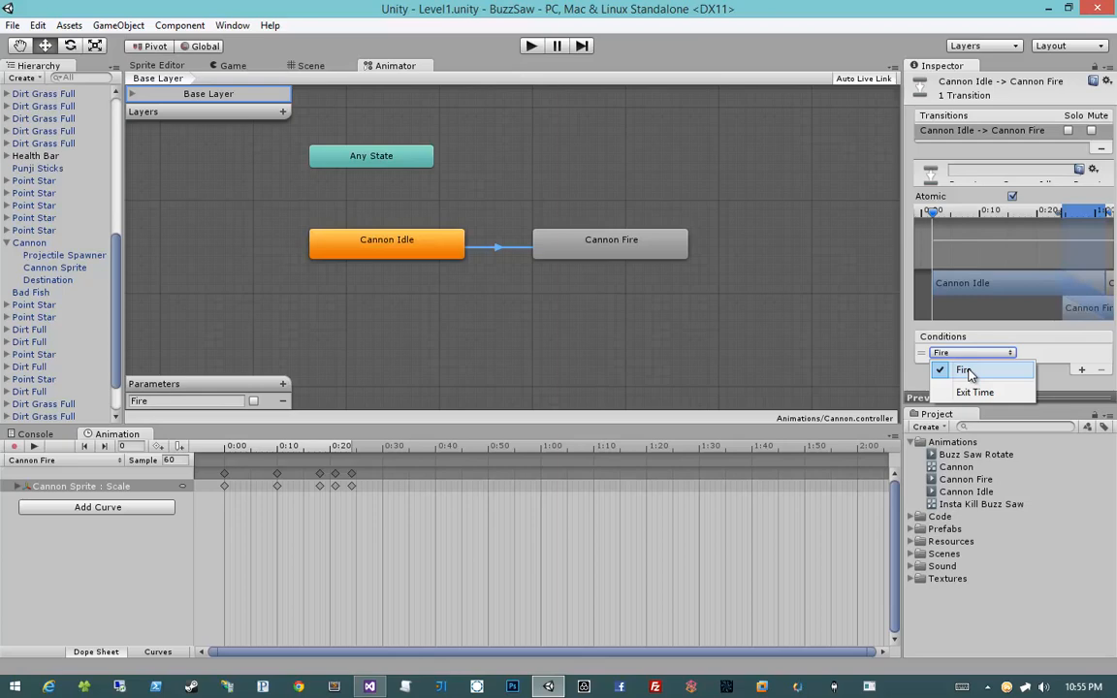
click(970, 370)
middle_drag(773, 254, 745, 235)
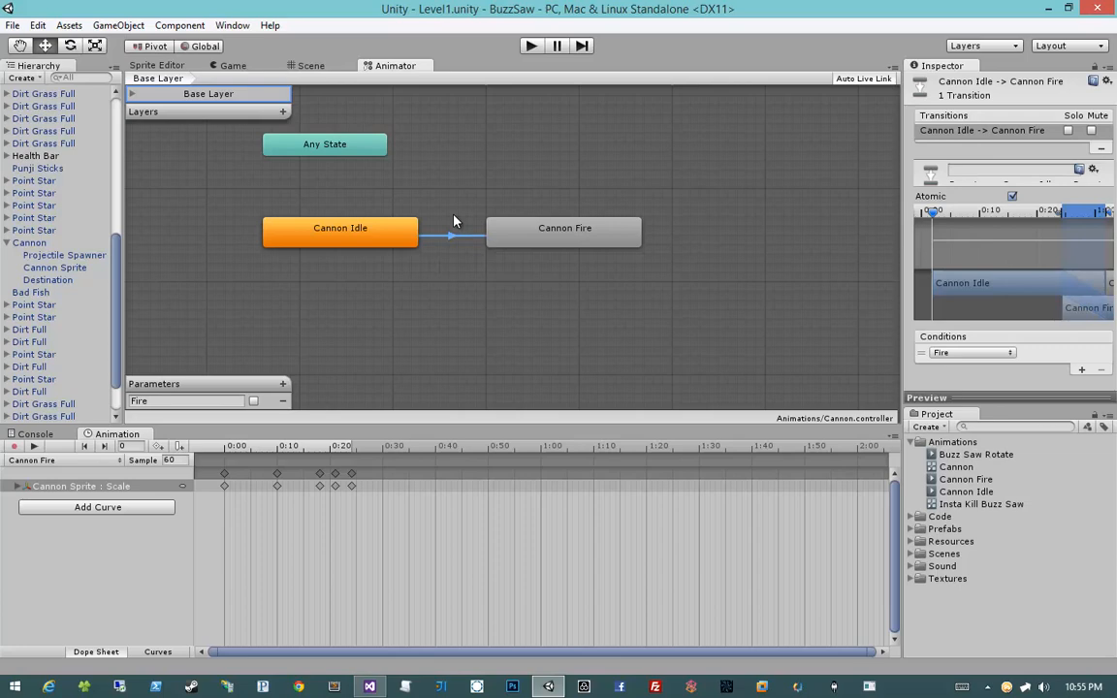
In the scene, inspect the Cannon's Animator component and its Projectile Spawner child's script settings.
click(310, 65)
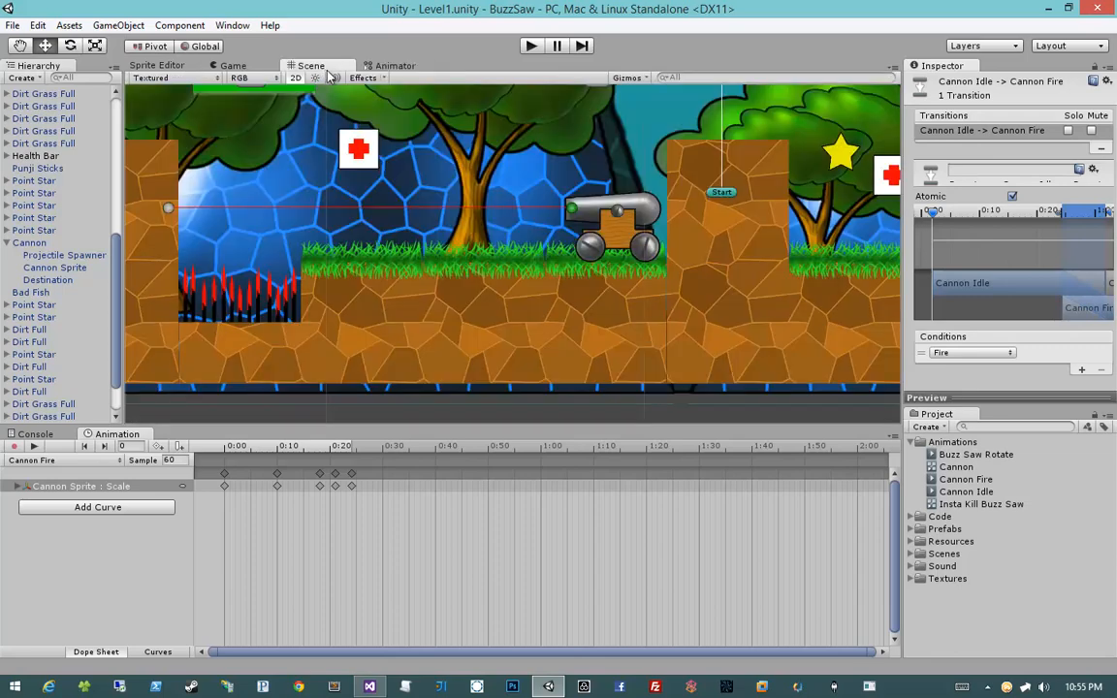
click(632, 260)
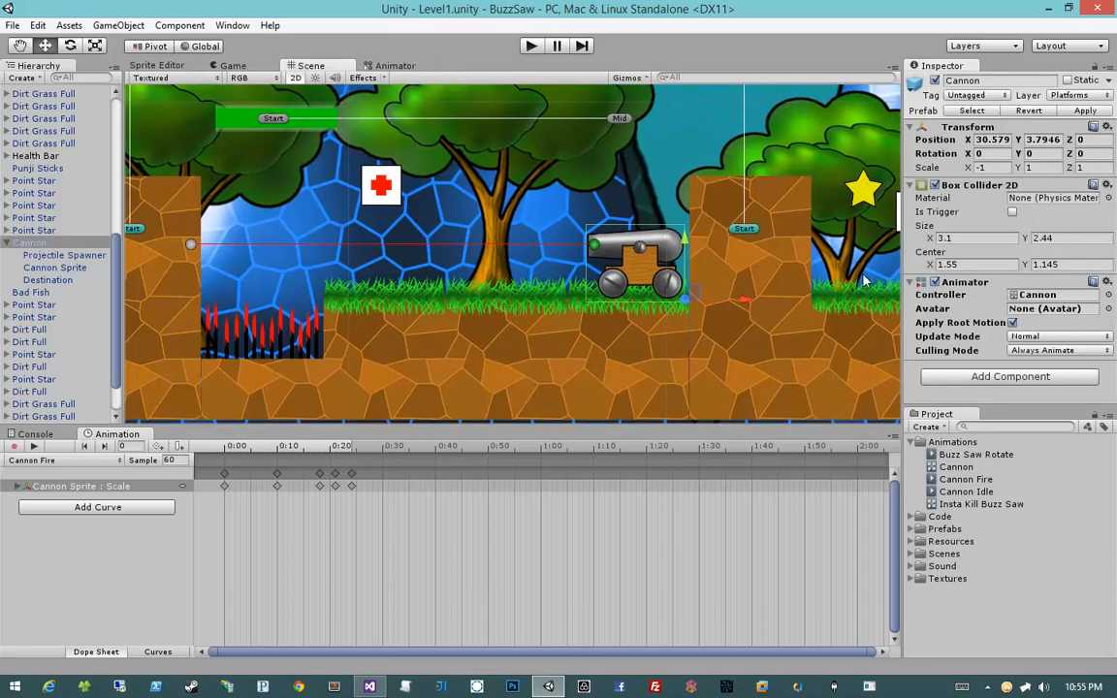
click(970, 283)
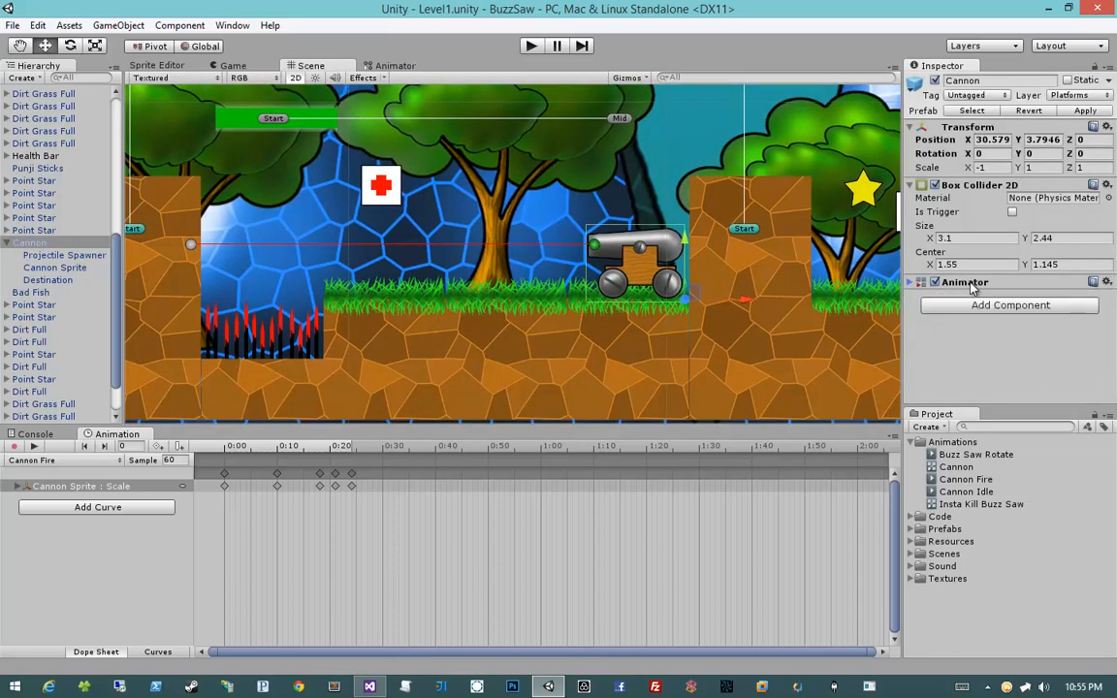
click(970, 283)
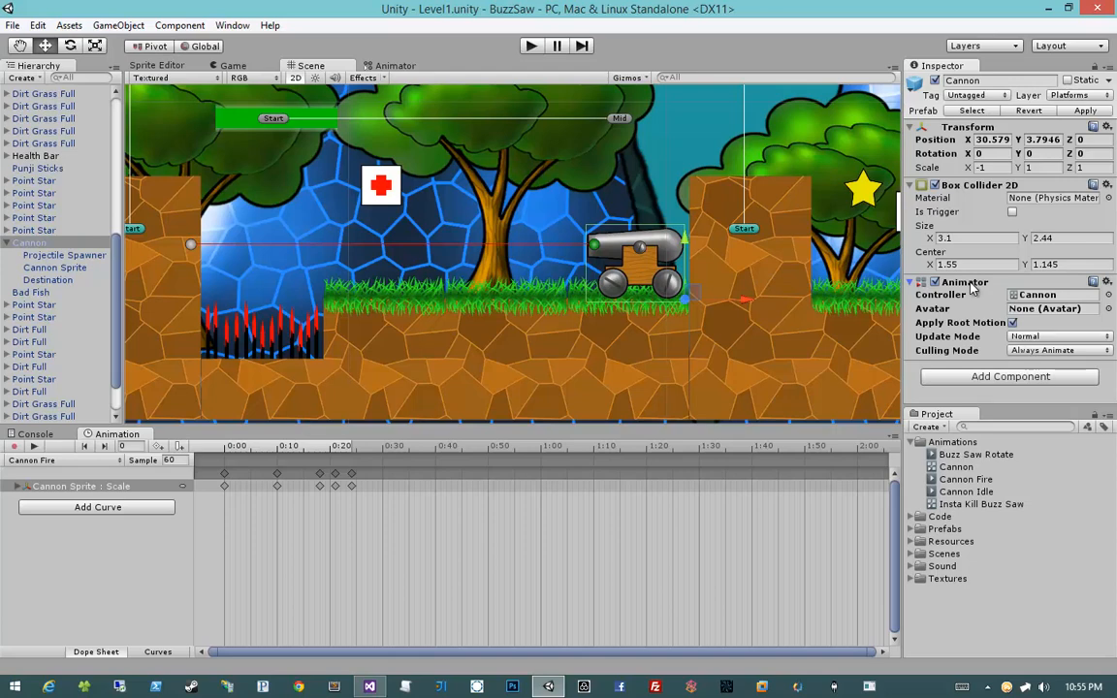
click(64, 255)
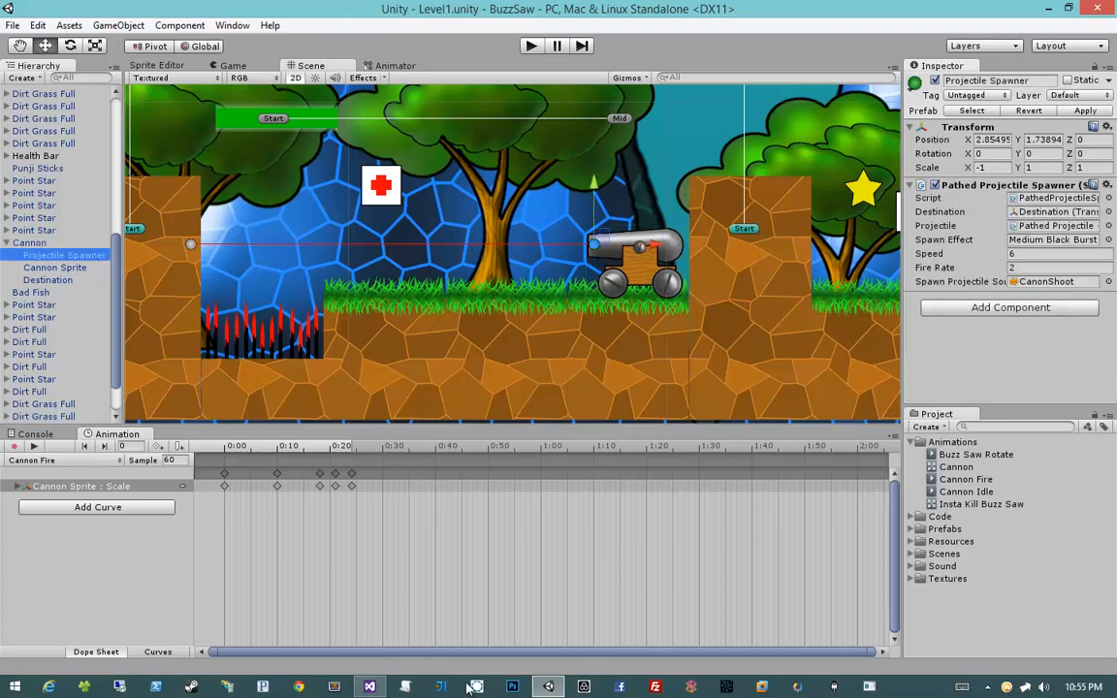
Switch to Visual Studio and close all open code files.
key(alt+Tab)
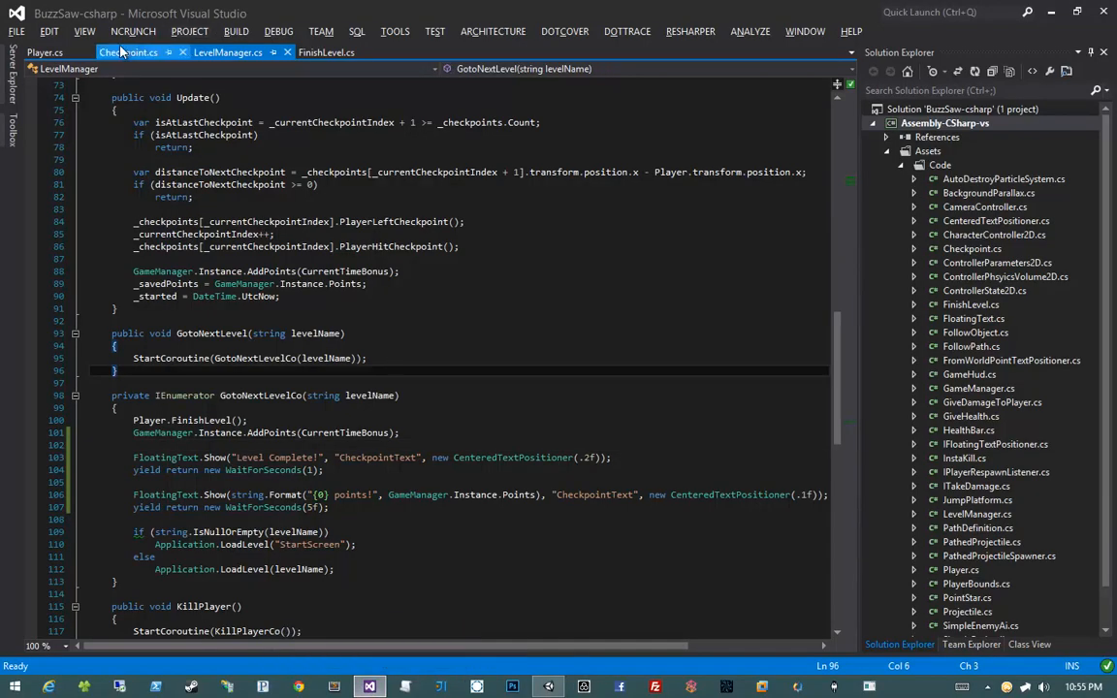
middle_click(81, 52)
middle_click(90, 51)
middle_click(90, 52)
middle_click(90, 51)
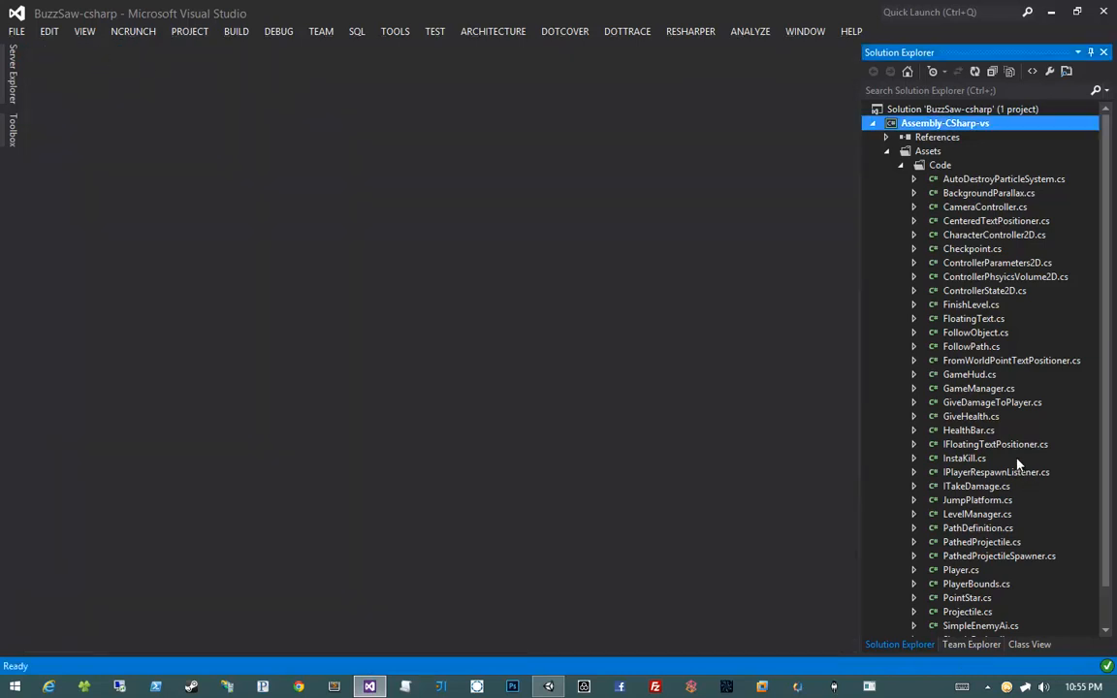
Open the PathedProjectileSpawner.cs script from the project's Code folder.
scroll(897, 465, down, 1)
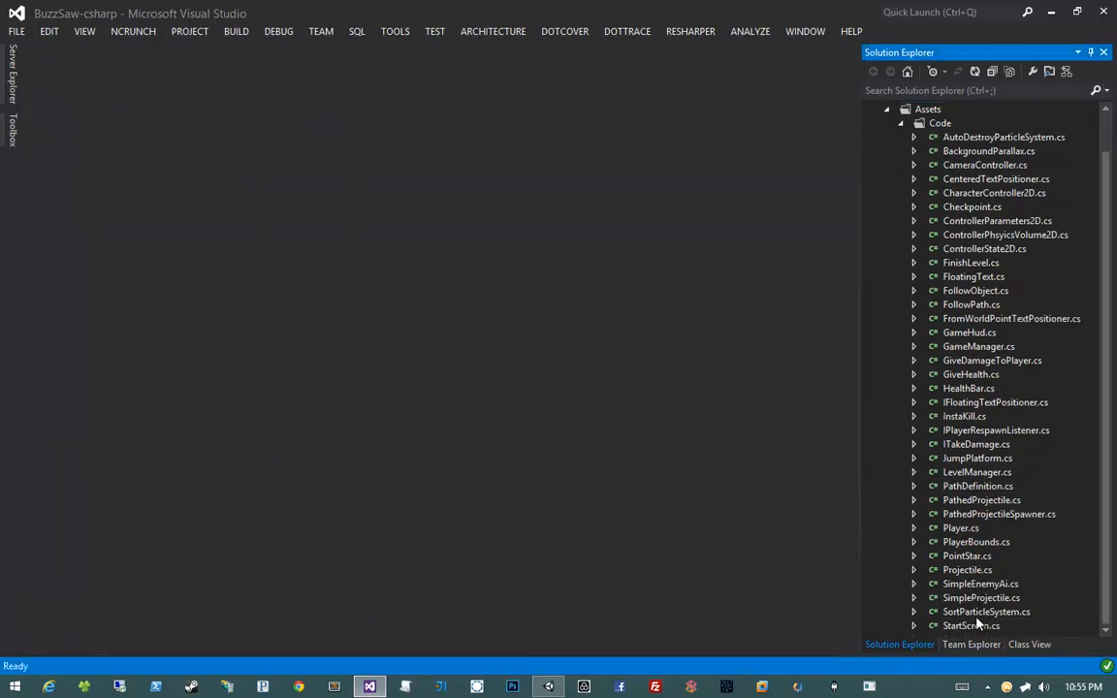
click(965, 487)
double_click(980, 514)
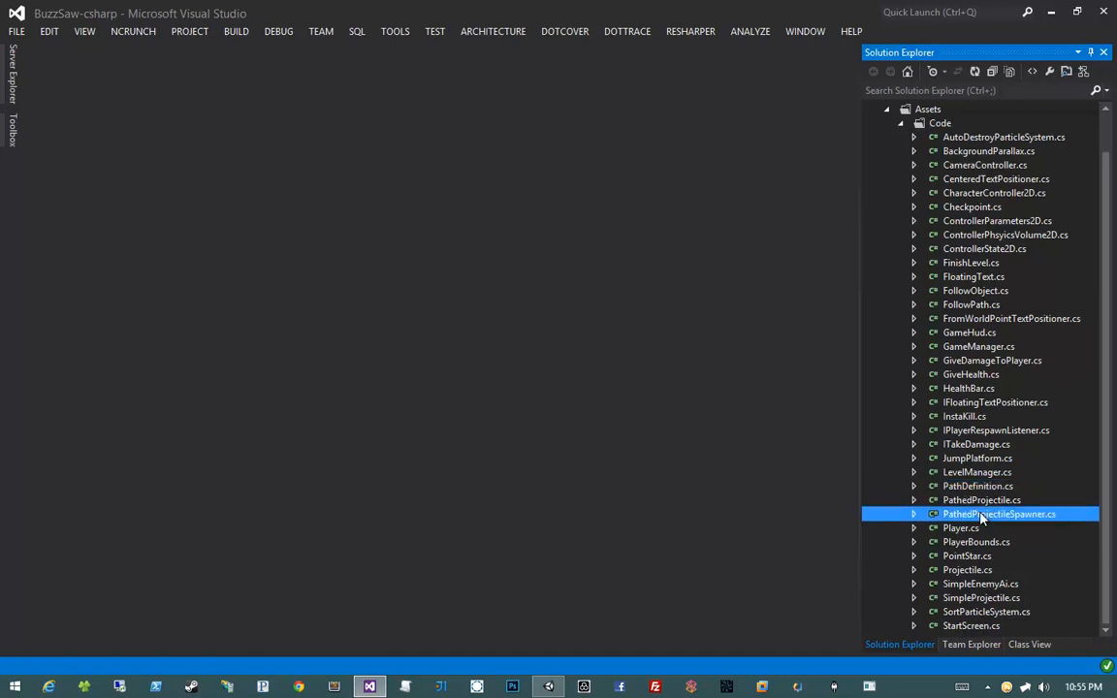
Declare a public Animator field named Animator below SpawnProjectileSound and save the script.
click(368, 172)
click(446, 208)
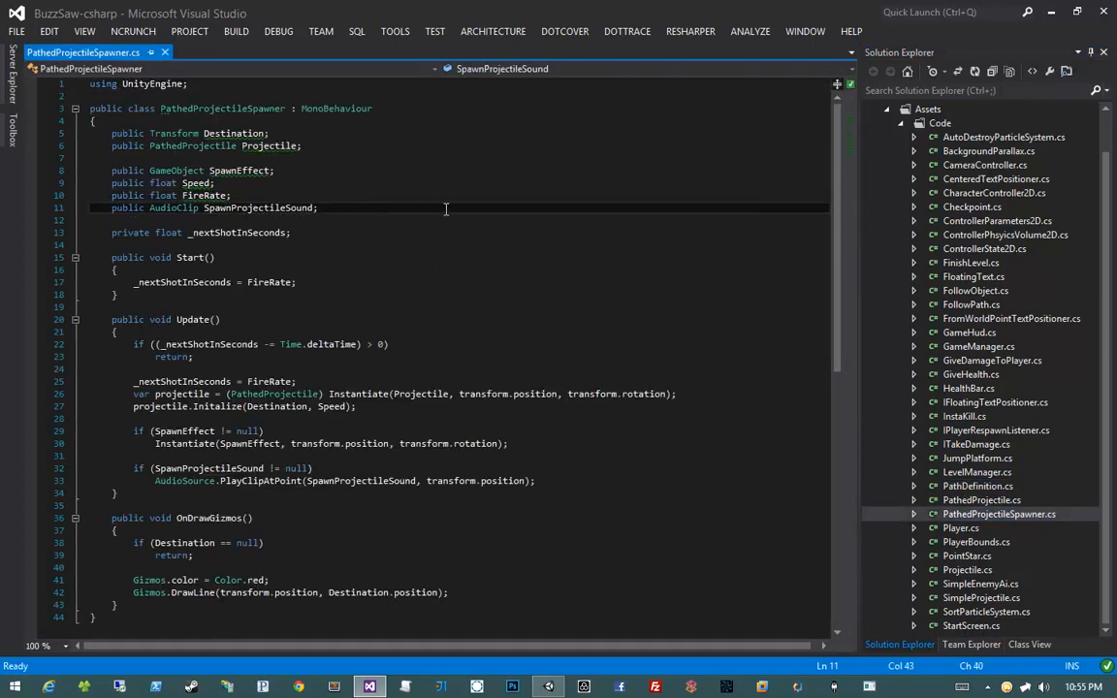
key(Return)
text(pu)
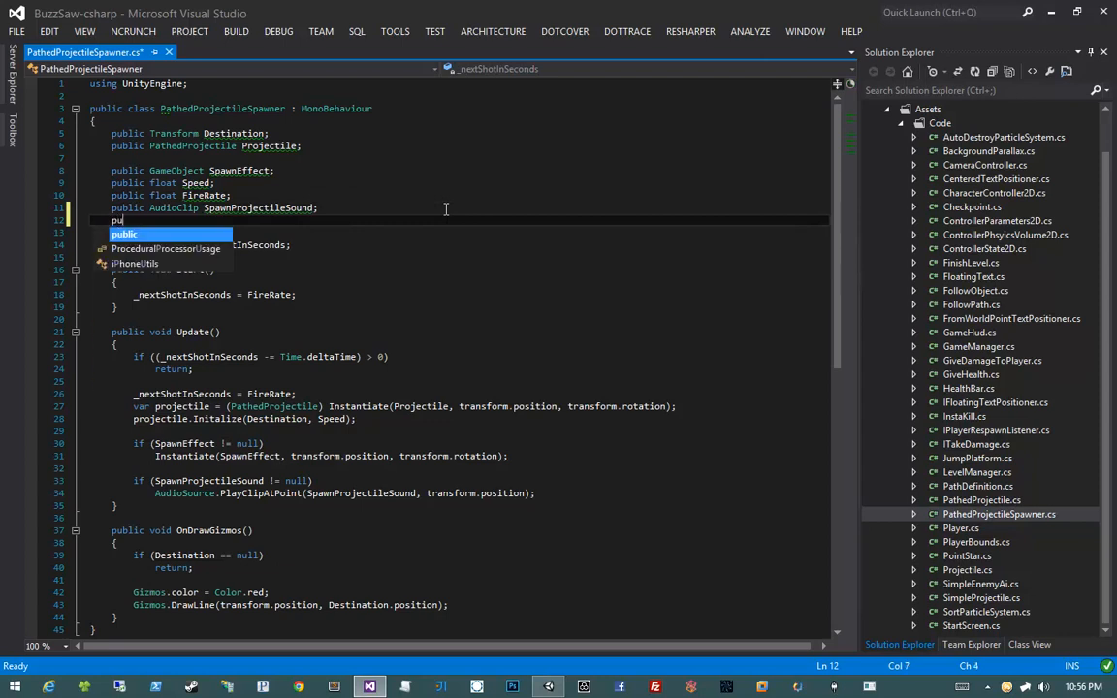
text(blic Animator Animator;)
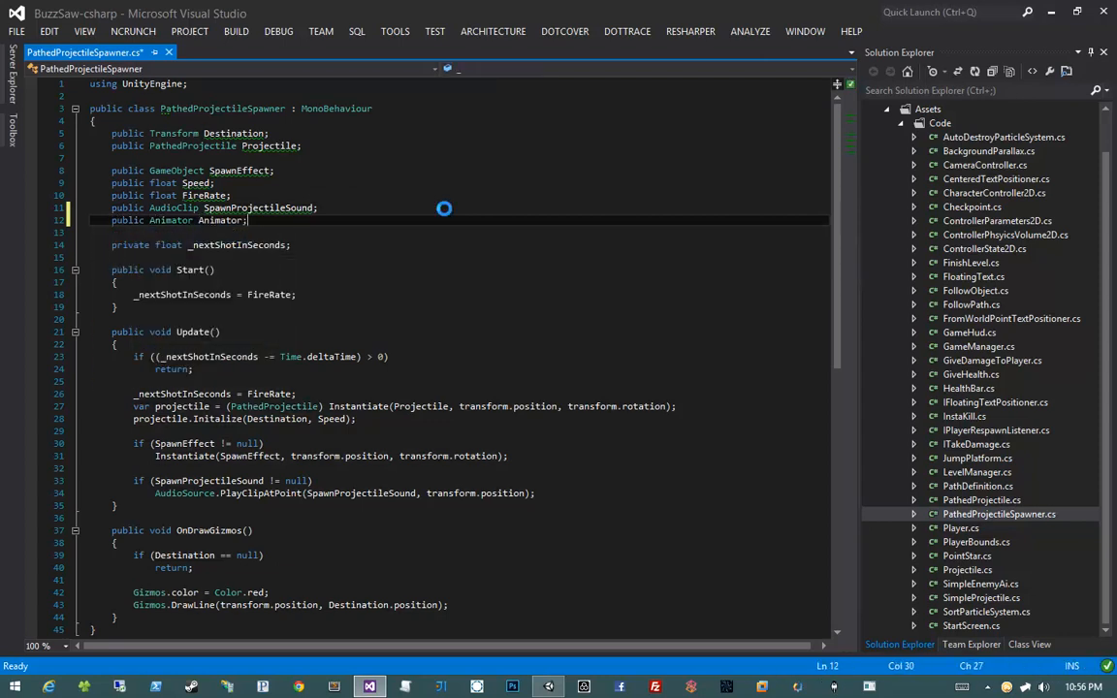
key(ctrl+s)
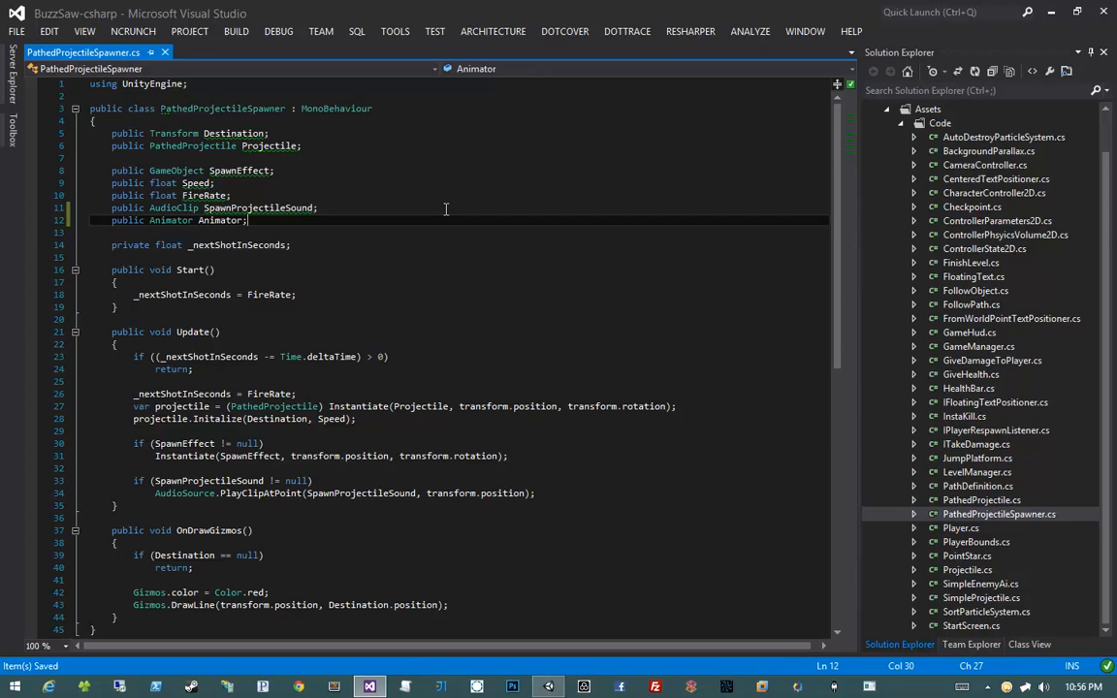
After the sound playback at the end of Update, add the condition if (Animator != null).
key(Left)
key(ctrl+shift+Left)
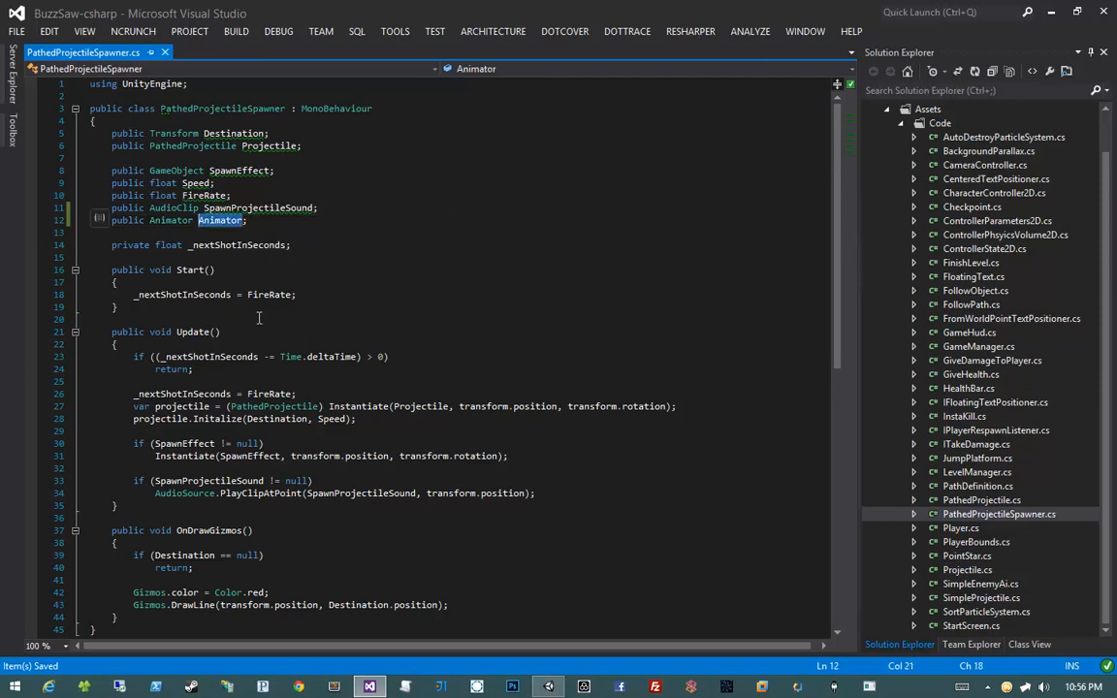
click(178, 331)
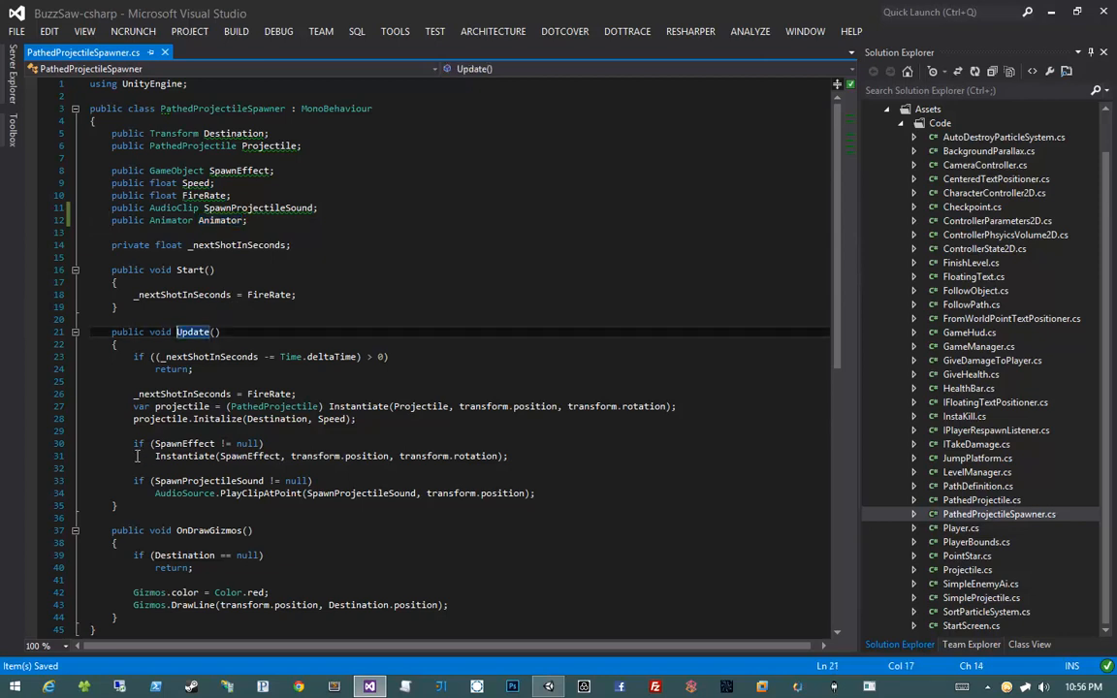
click(160, 493)
click(677, 494)
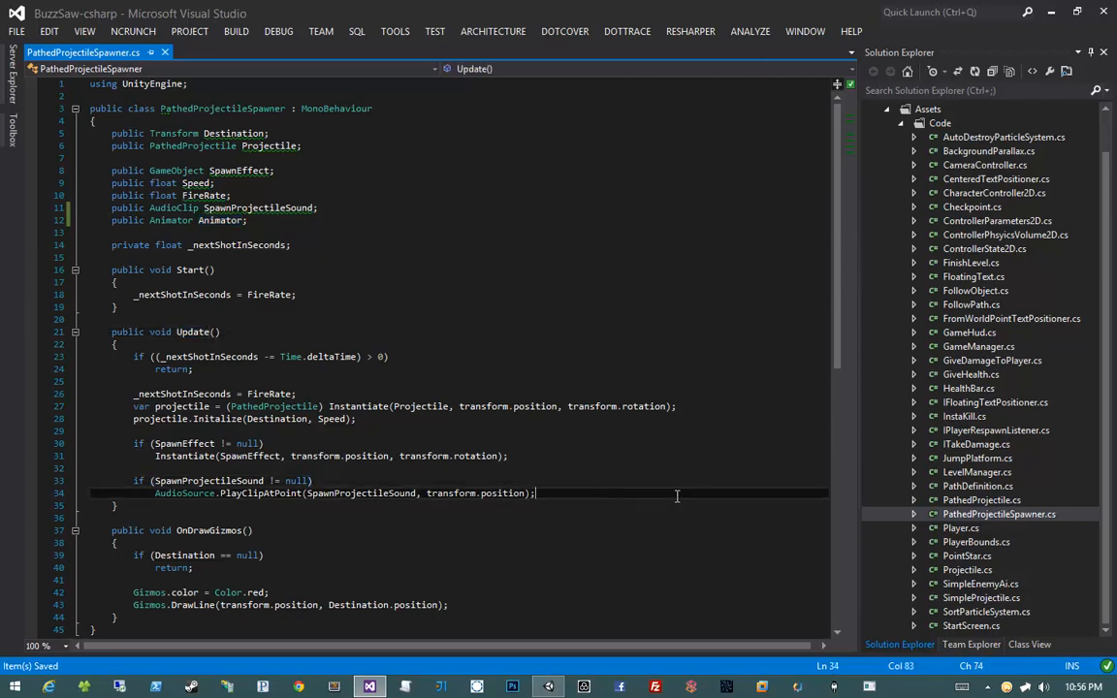
key(Return)
key(Return)
text(if (Animator !)
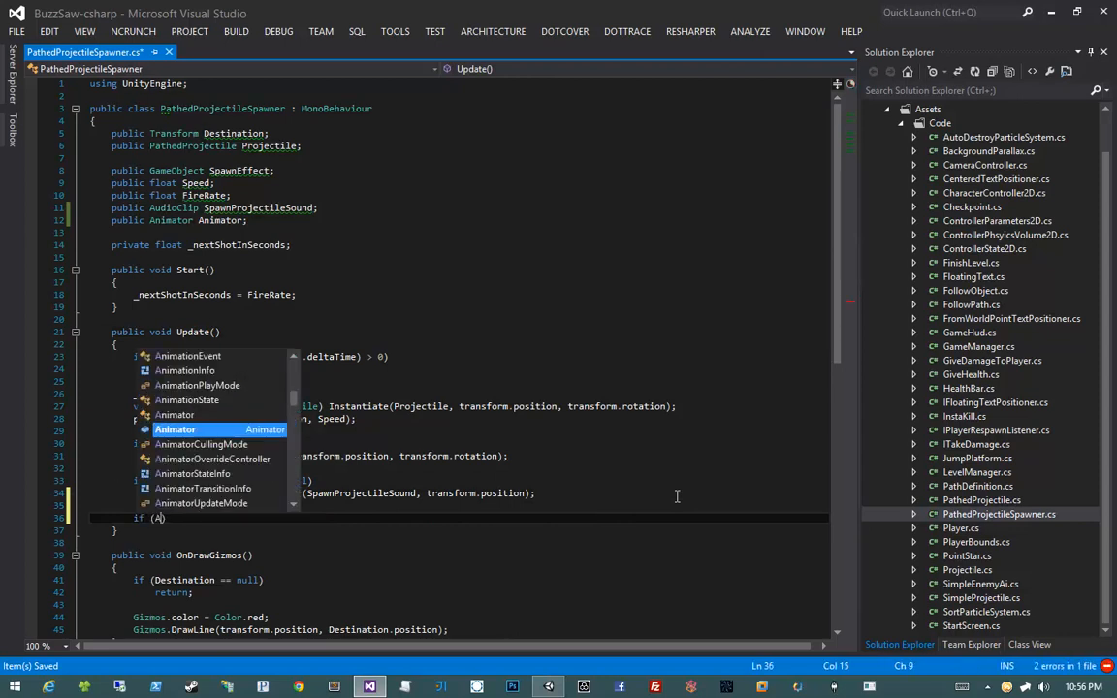
text(= null))
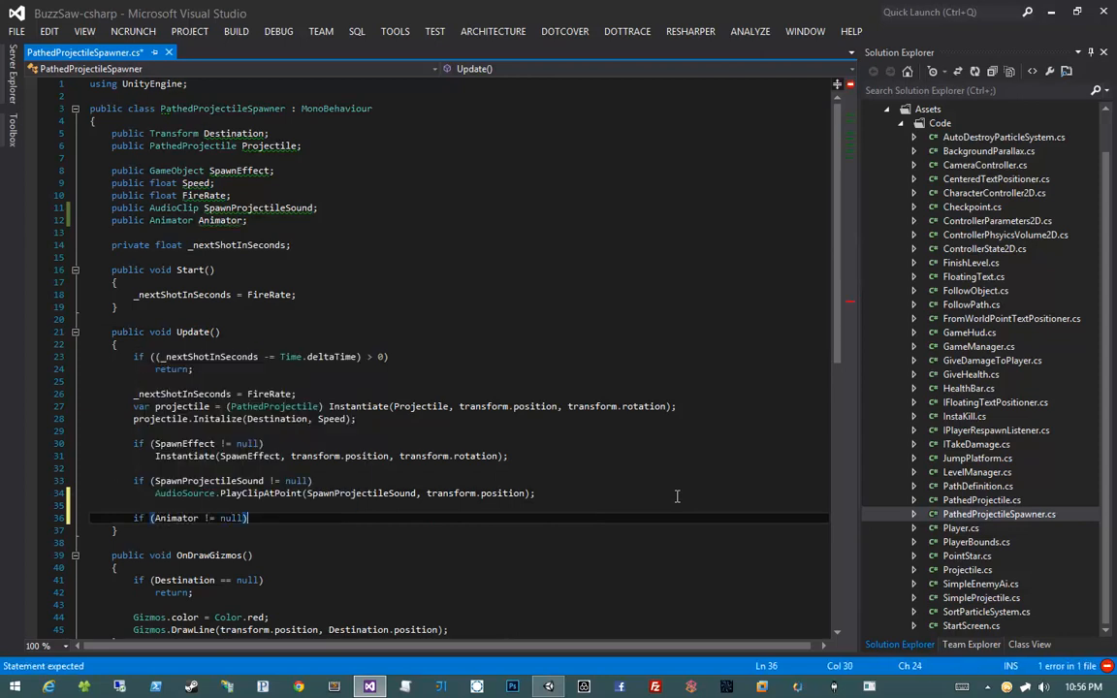
Under the Animator null check, call Animator.SetTrigger("Fire"); and save the script.
key(Return)
text(Animator.)
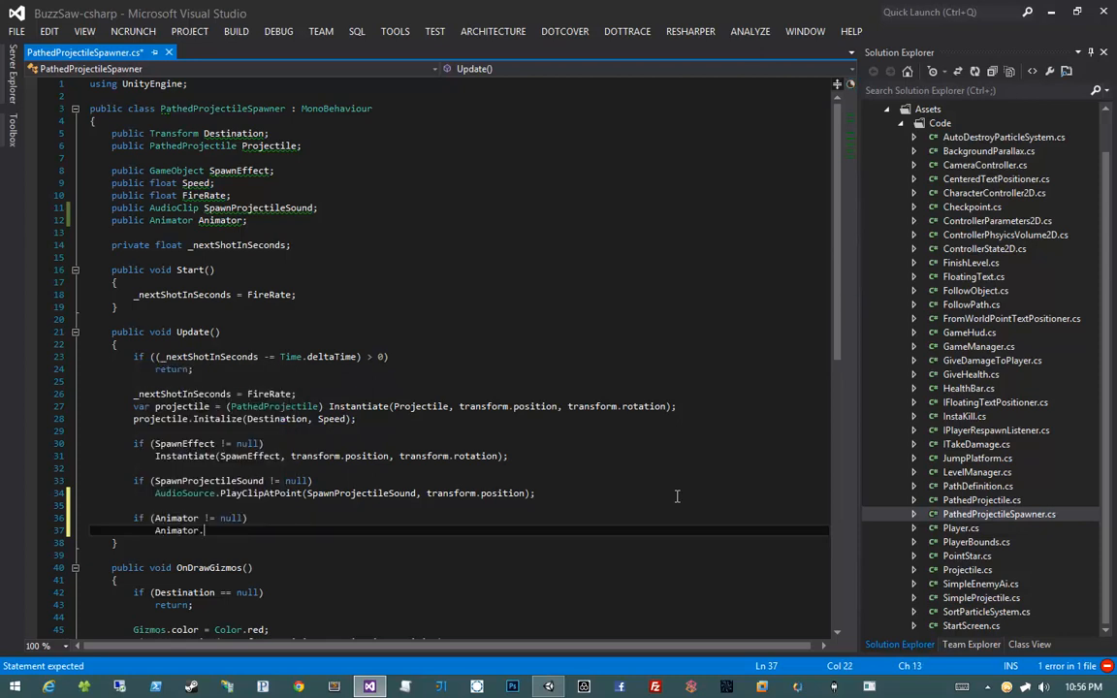
text(settrigg)
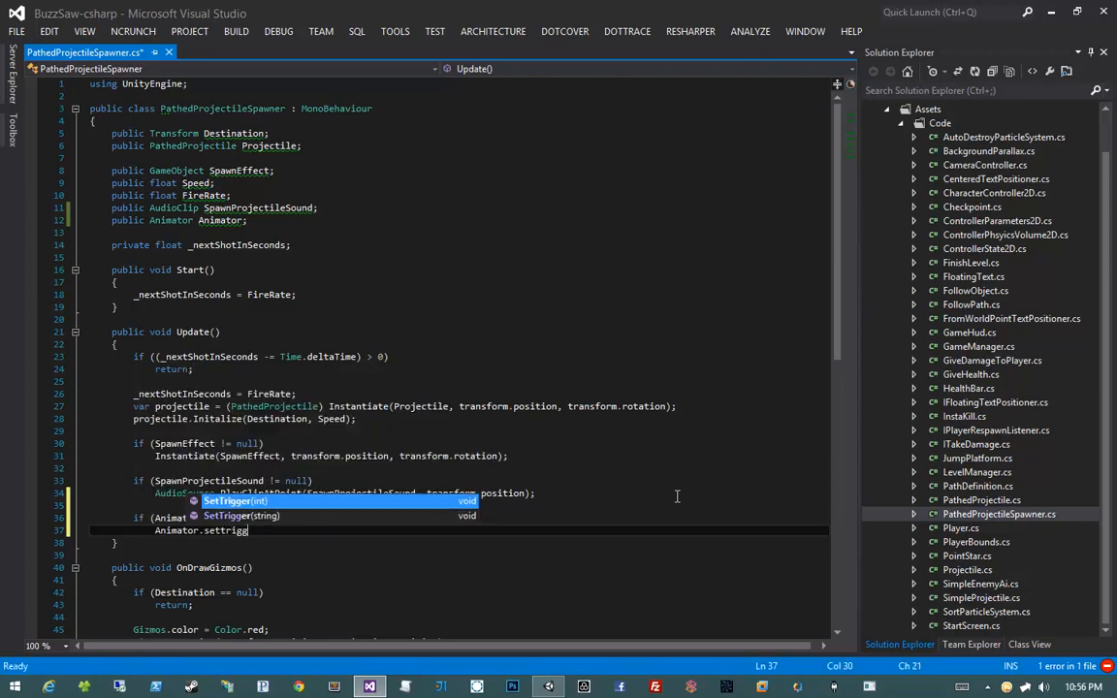
text(("Fire");)
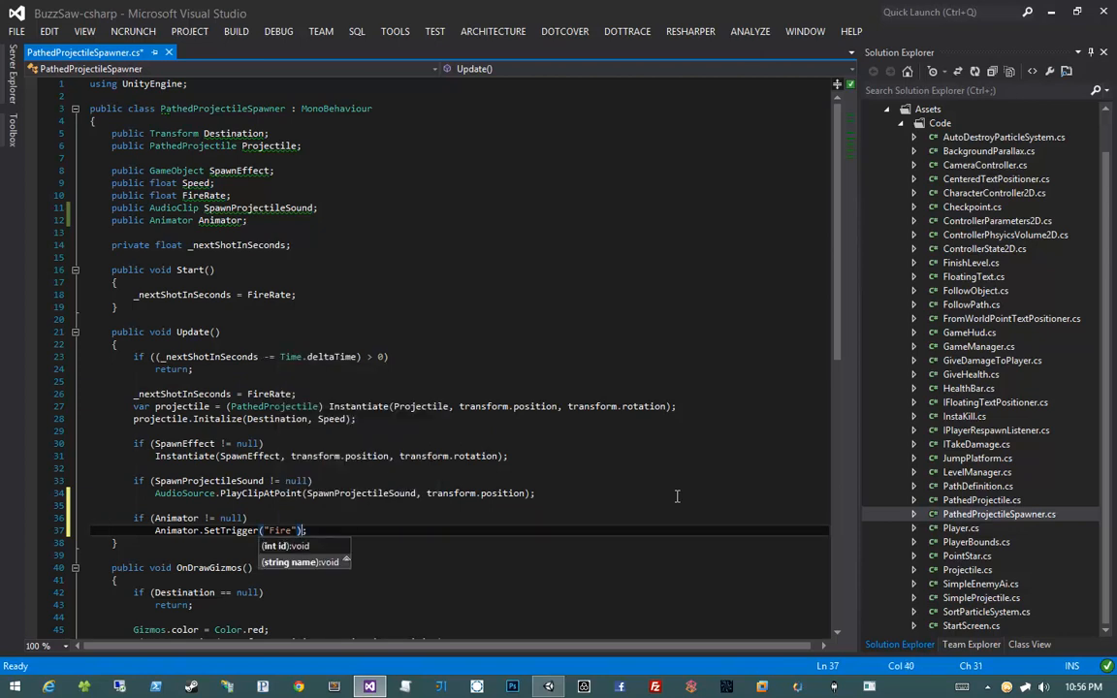
key(End)
key(ctrl+s)
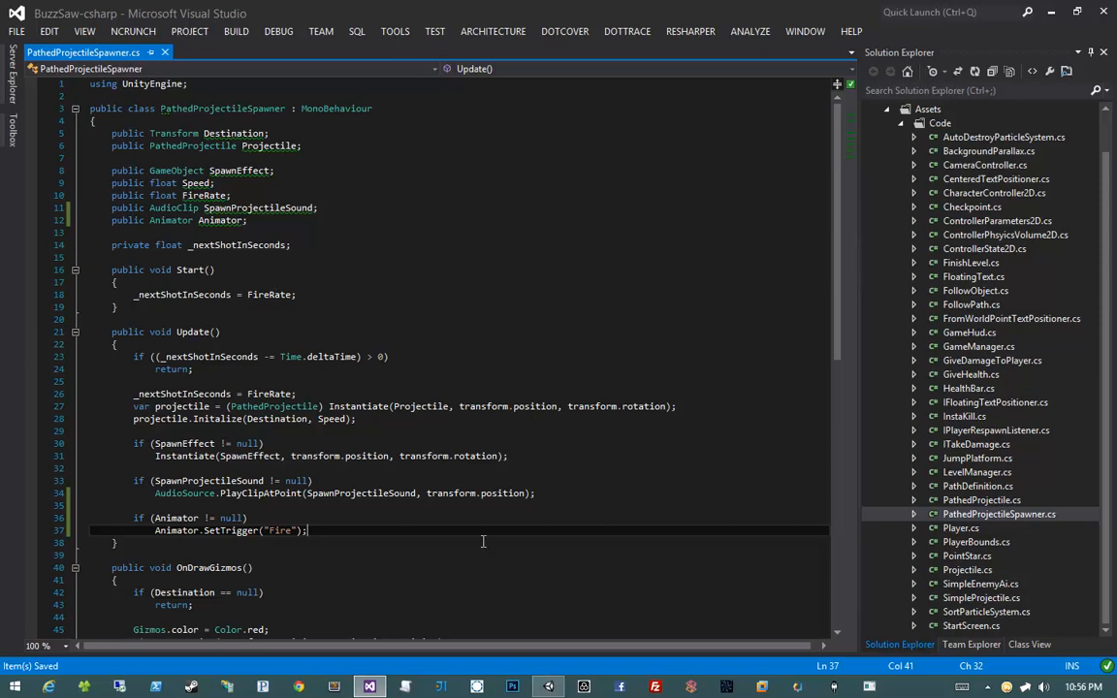
Switch back to Unity and assign the Cannon object to the Projectile Spawner's Animator field.
click(548, 685)
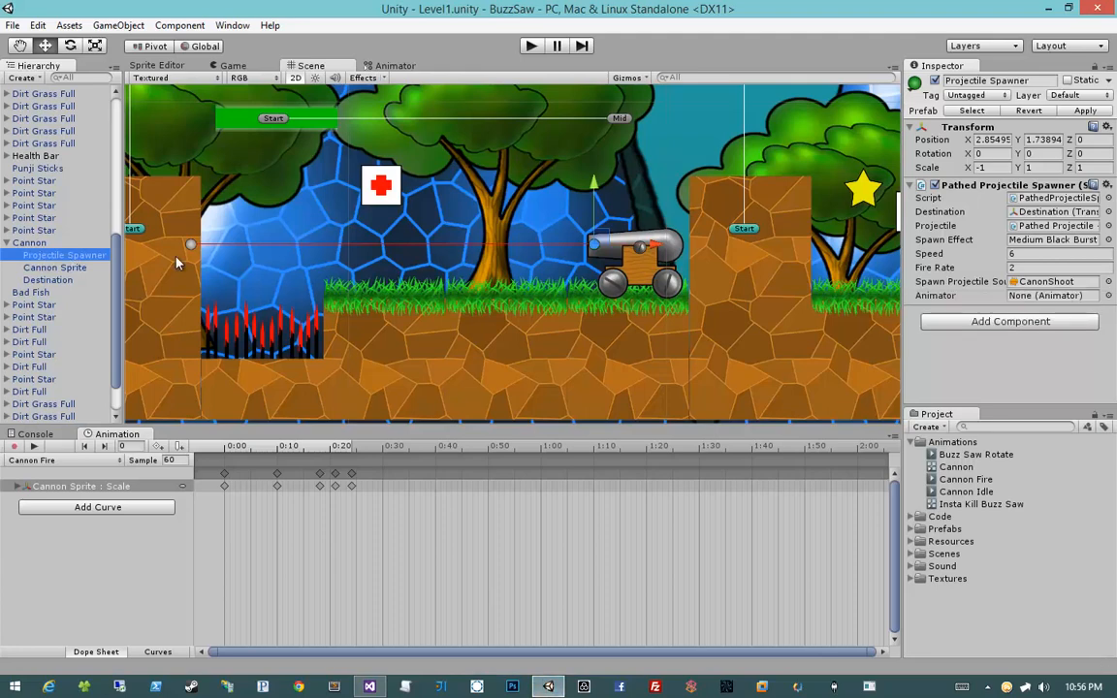
click(1026, 301)
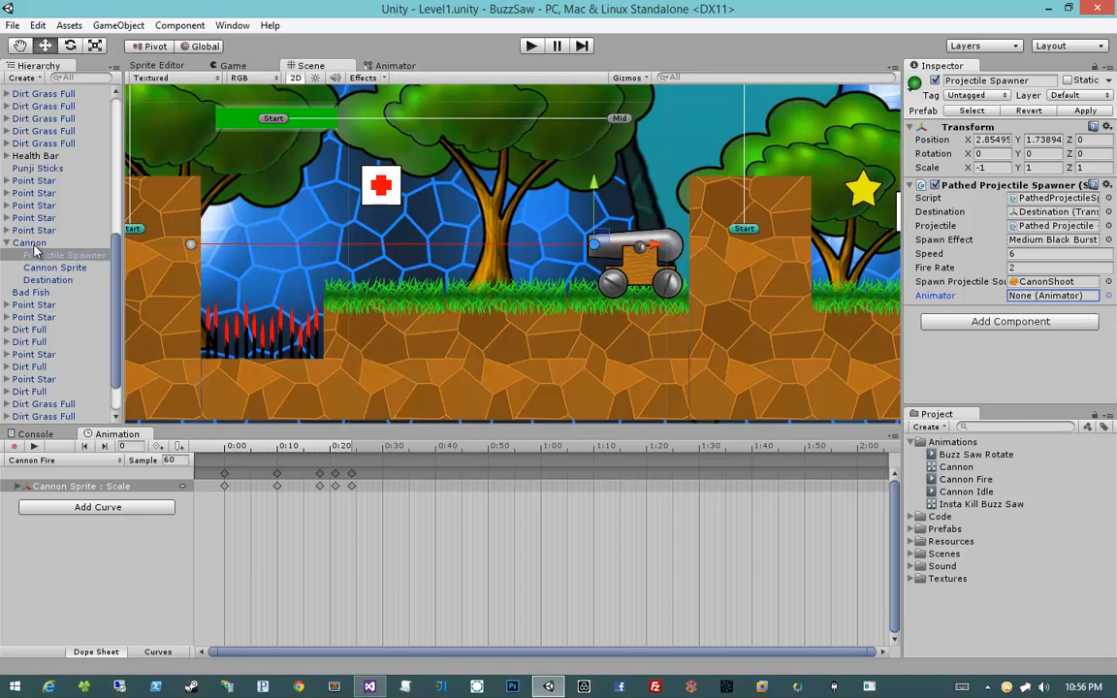
drag(34, 250, 1026, 308)
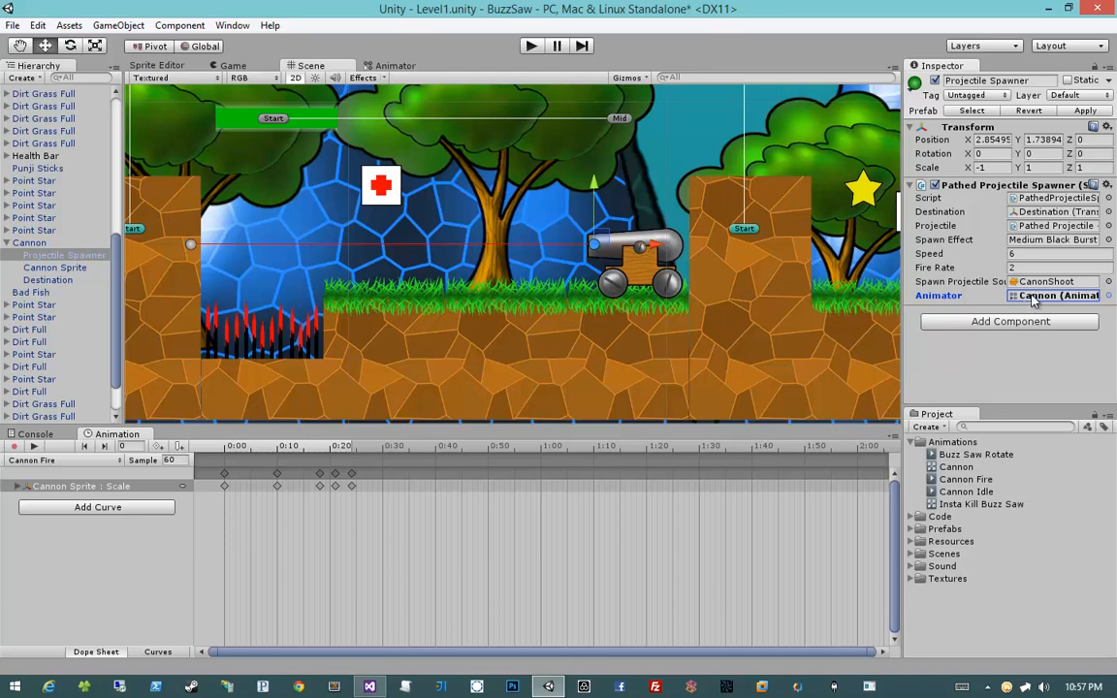
Check the Cannon and Projectile Spawner components and inspect the Cannon Idle to Cannon Fire transition in the Animator.
click(64, 242)
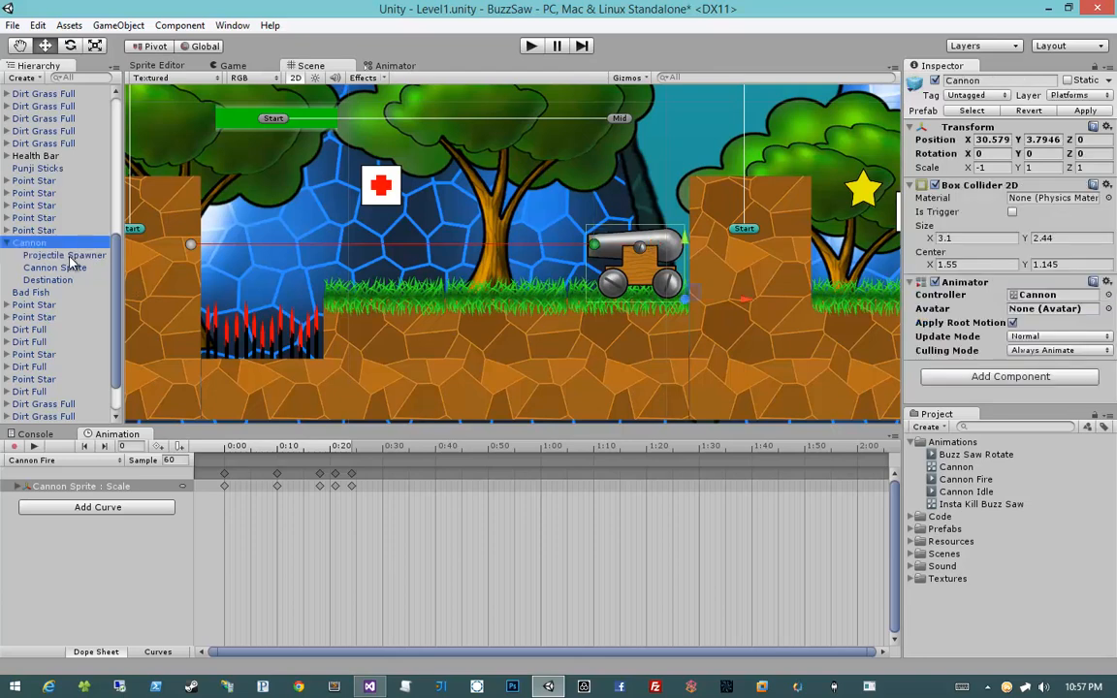
click(70, 256)
click(66, 243)
click(69, 256)
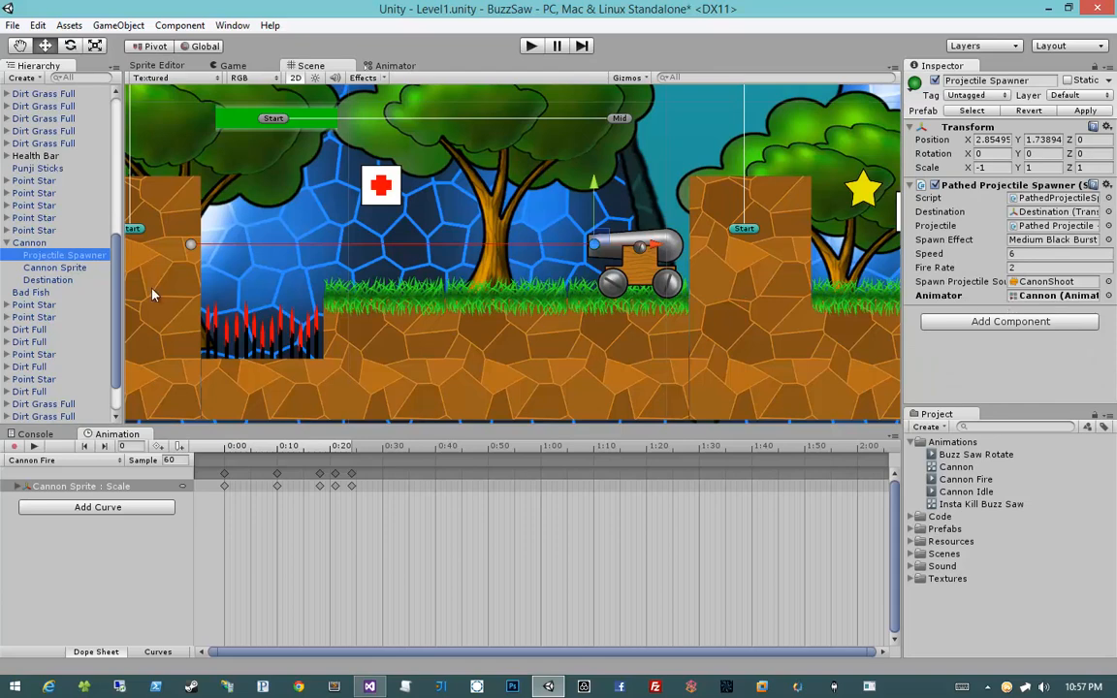
click(87, 242)
click(388, 65)
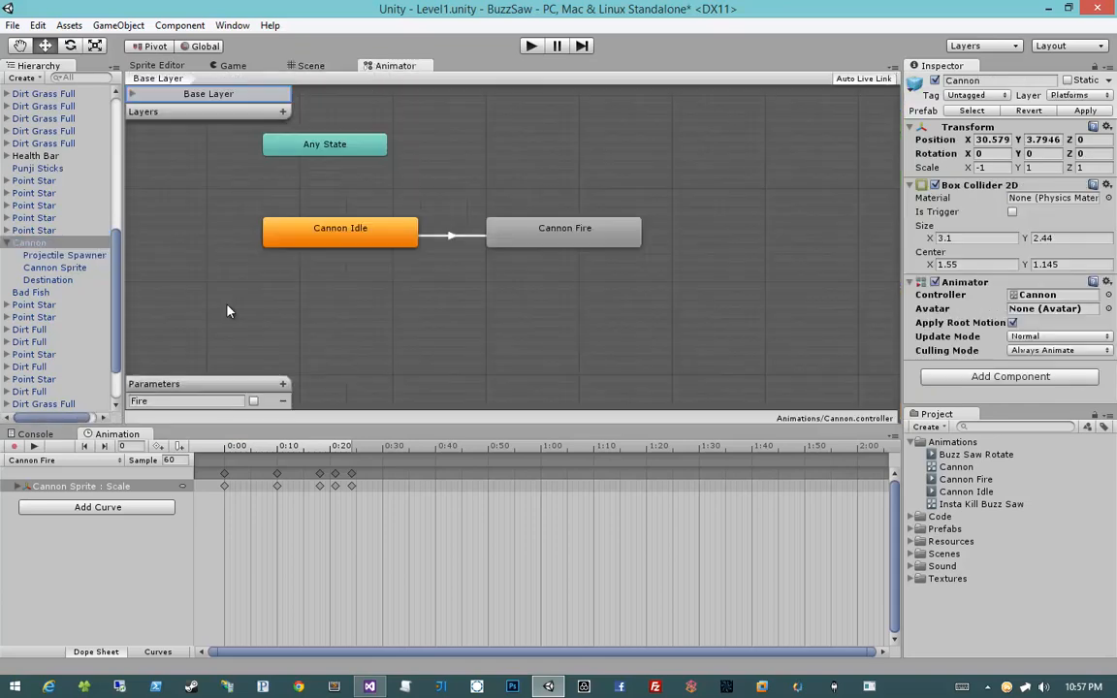
click(448, 237)
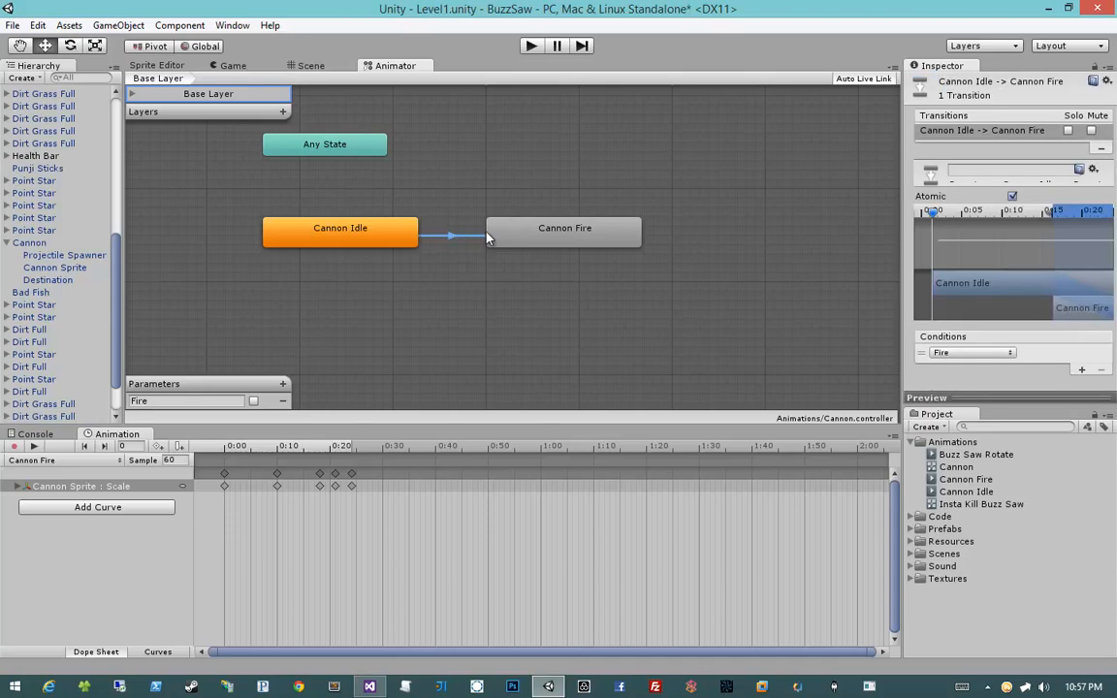
Return to the scene and apply the Cannon object's changes to its prefab.
click(306, 65)
middle_drag(371, 179, 413, 216)
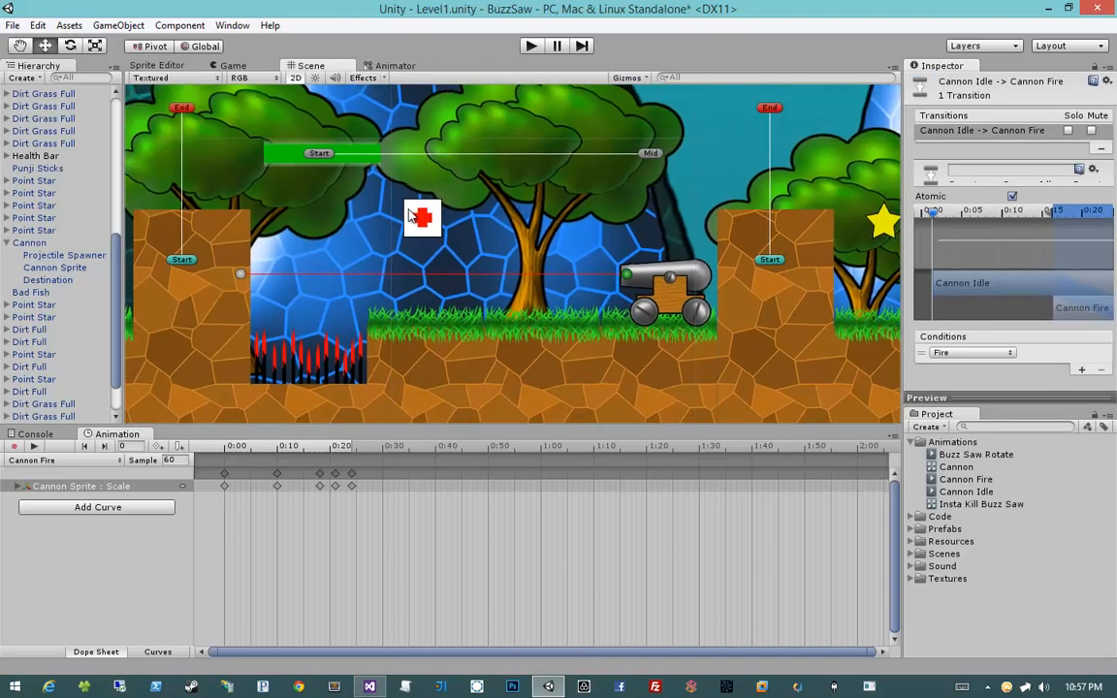
scroll(412, 215, down, 1)
click(39, 243)
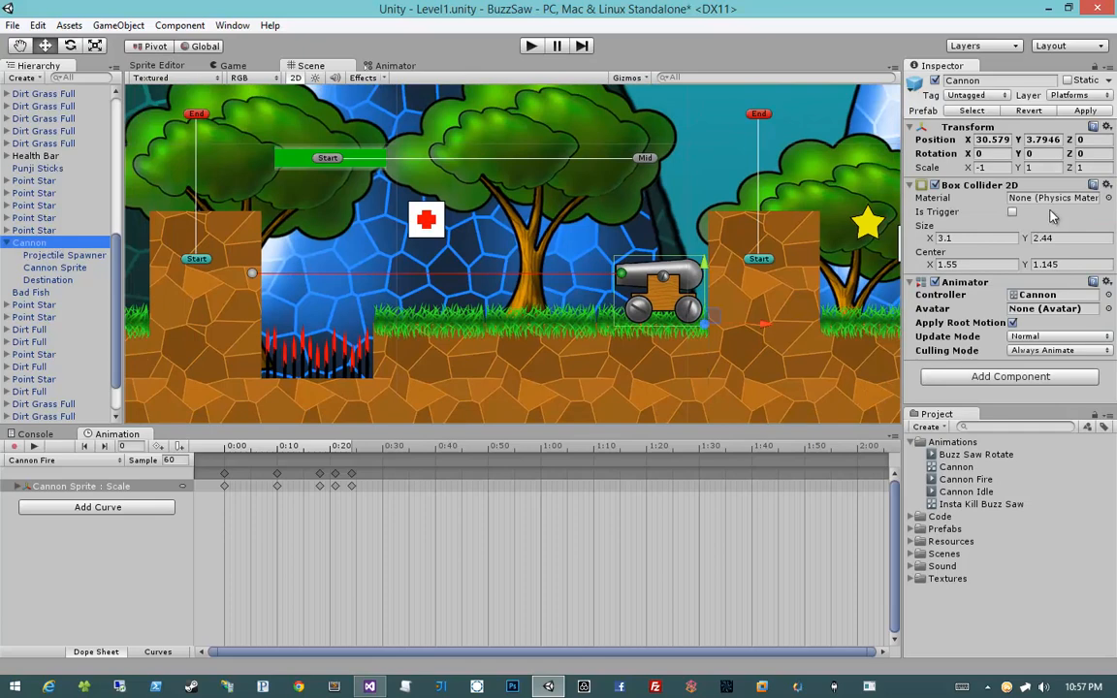
click(1085, 110)
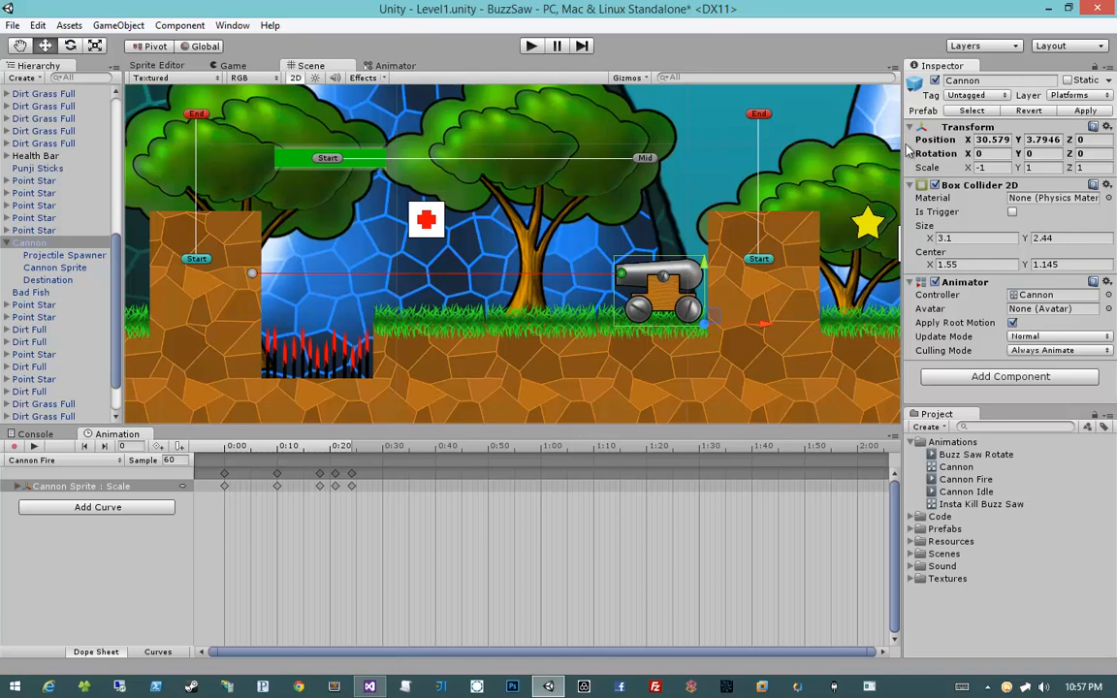
Play-test the level twice to check the cannon's recoil on each shot, stopping after each run.
click(529, 46)
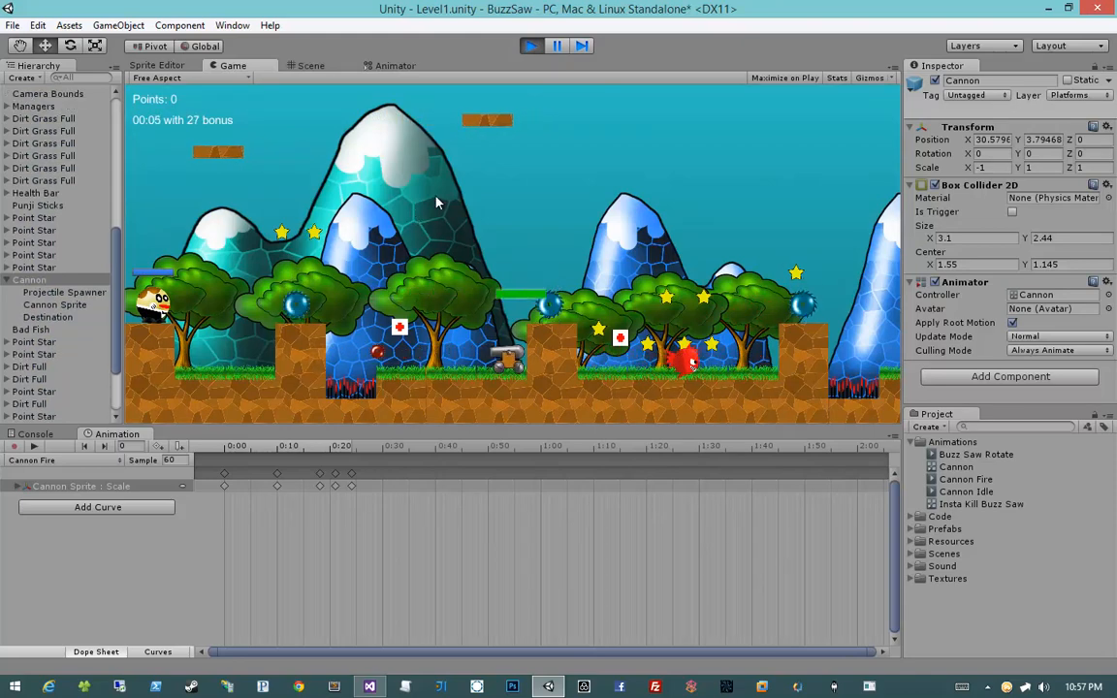
click(530, 46)
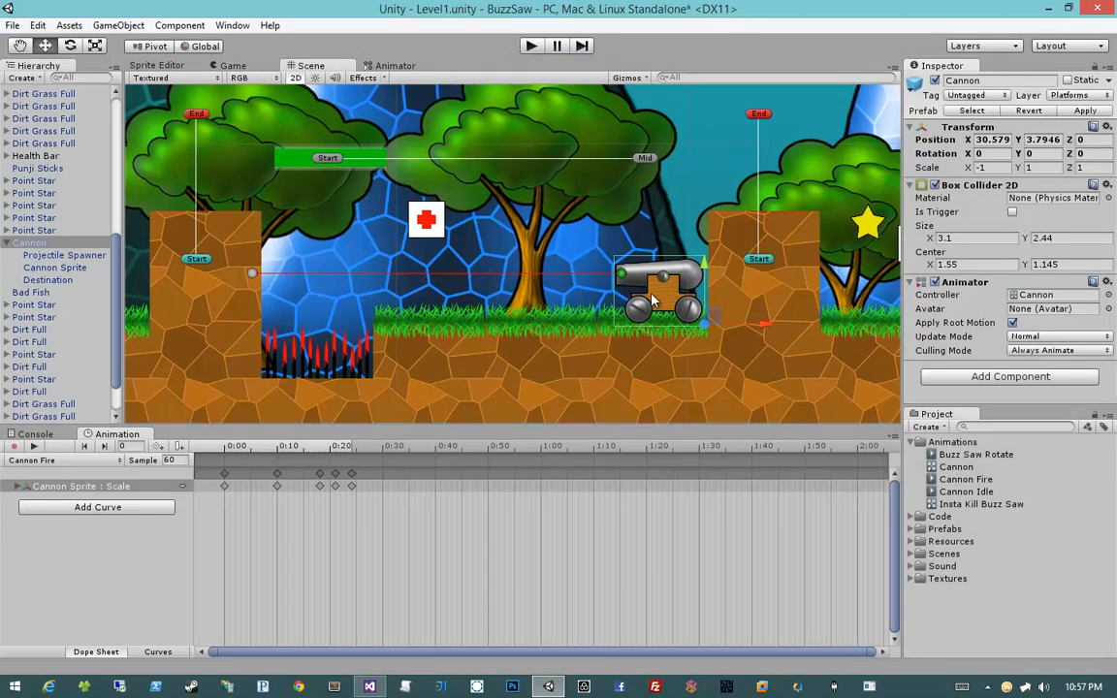
click(531, 45)
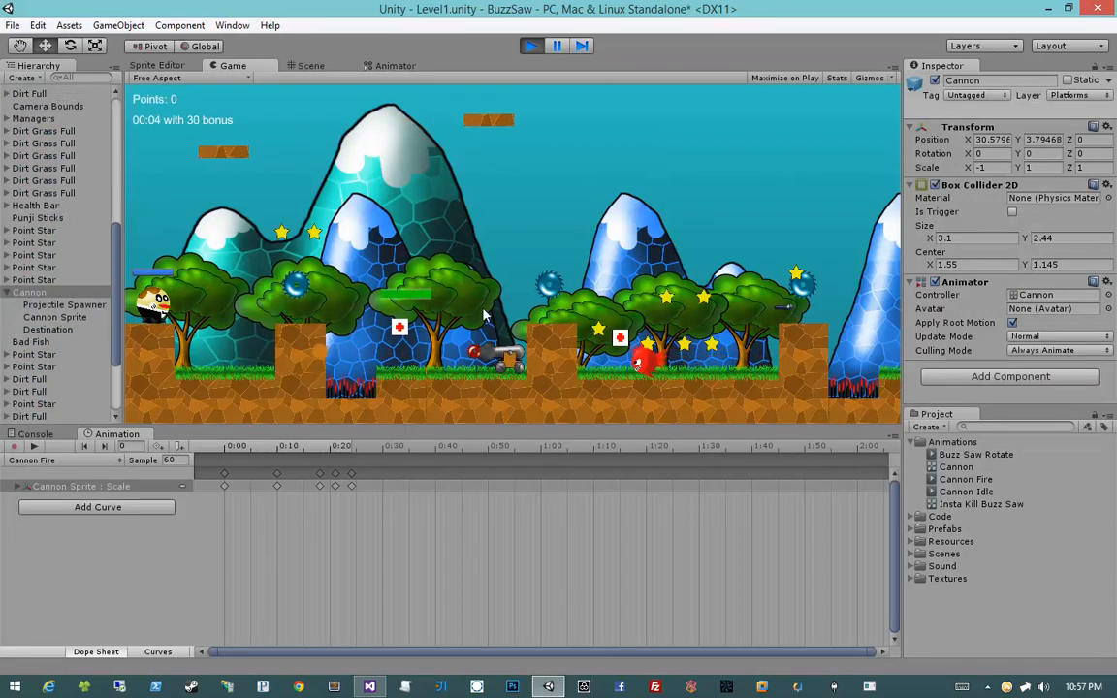
click(530, 48)
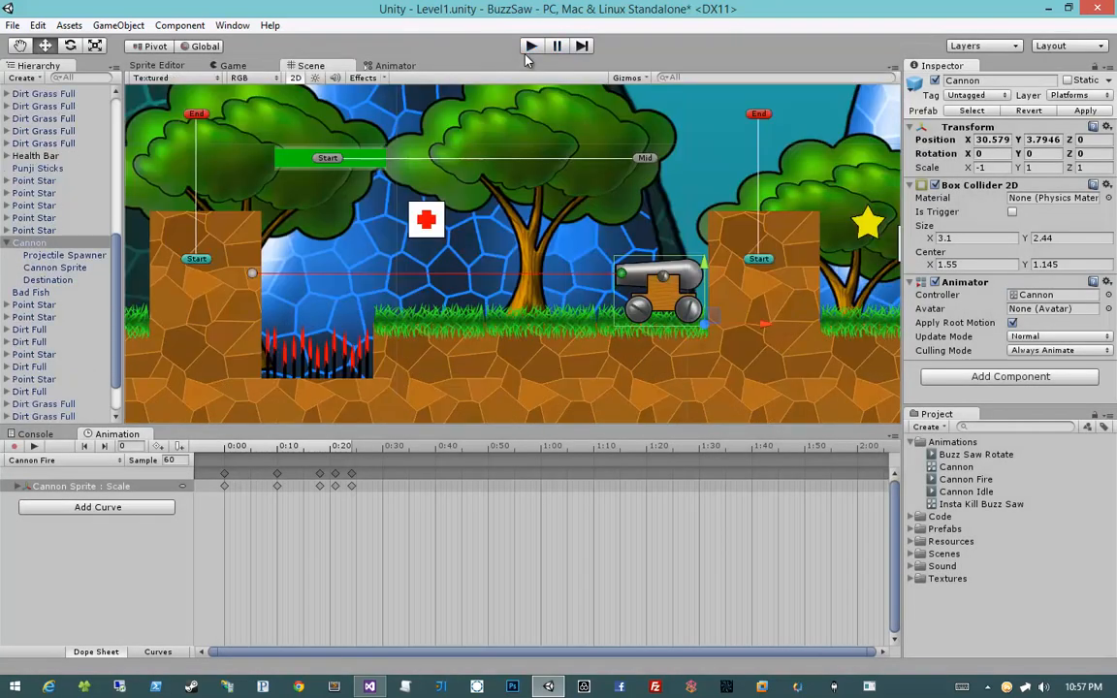
Run the game and watch the Cannon's active state live in the Animator graph, then stop it.
click(531, 46)
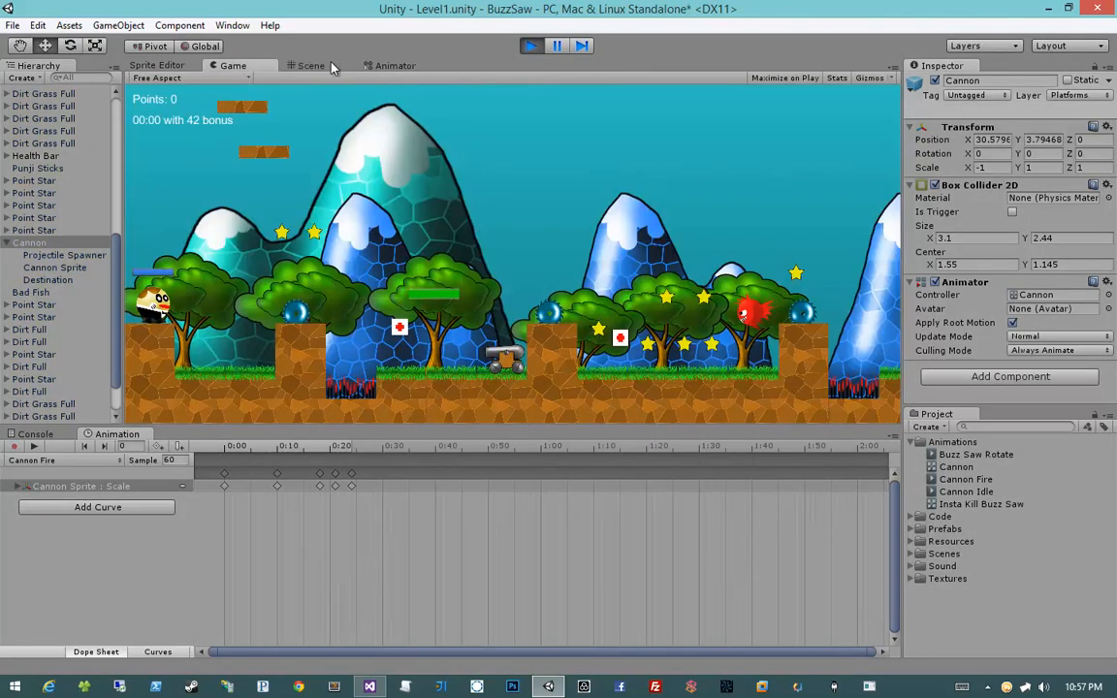
click(397, 66)
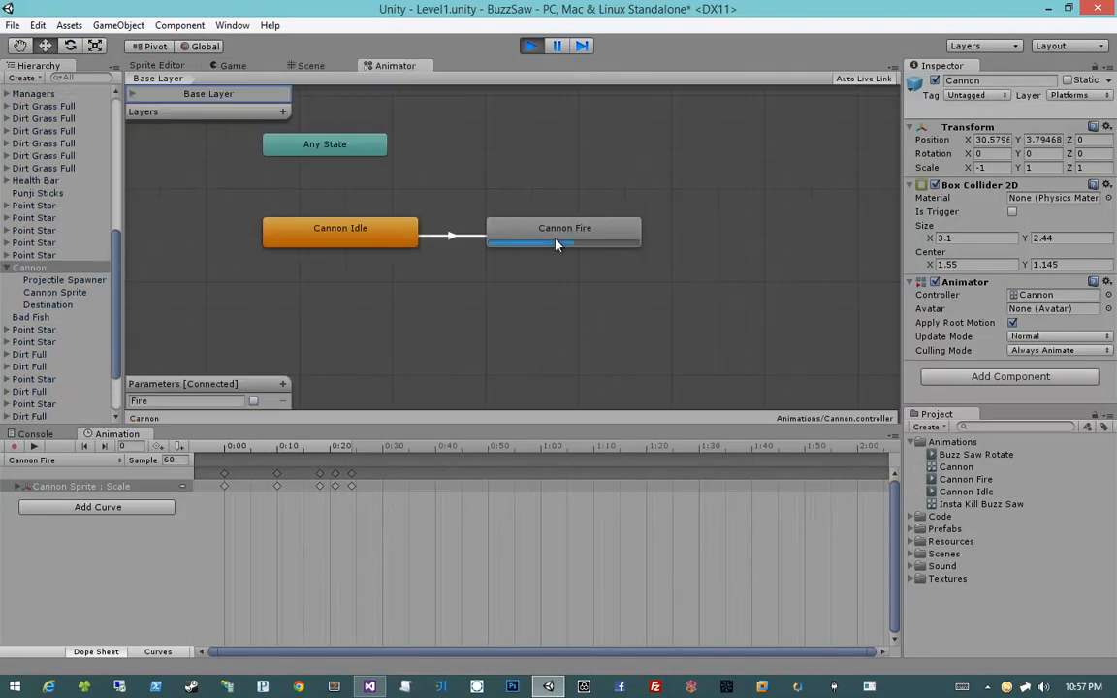
click(531, 45)
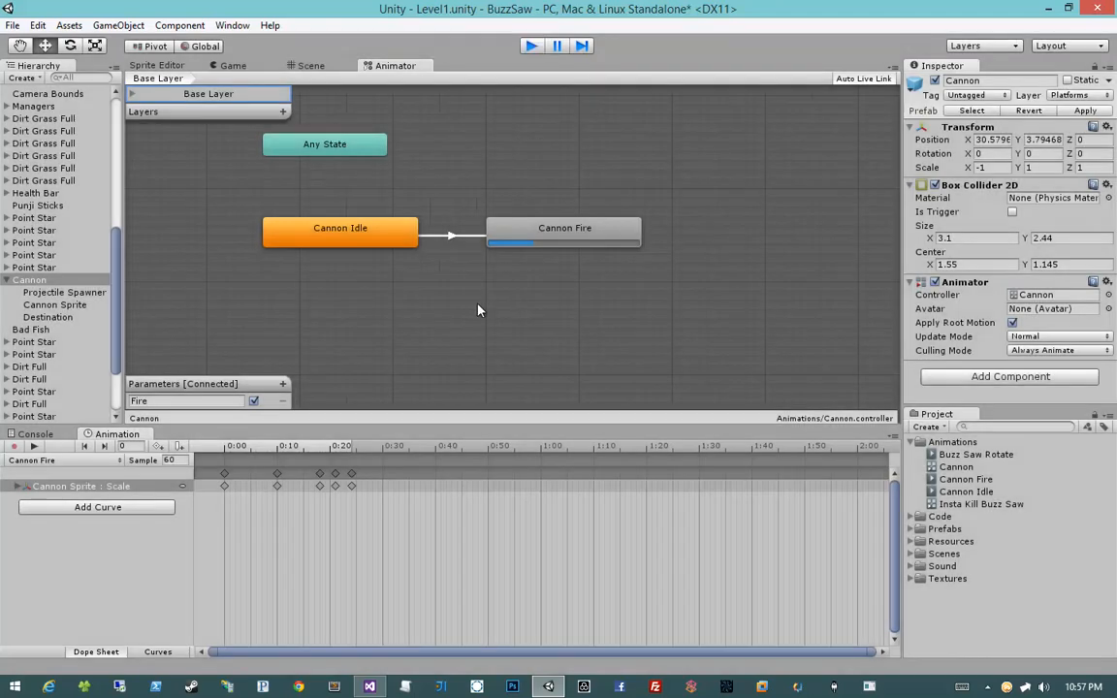
Make a transition from the Cannon Fire state back to Cannon Idle in the Cannon's Animator.
click(311, 65)
click(380, 65)
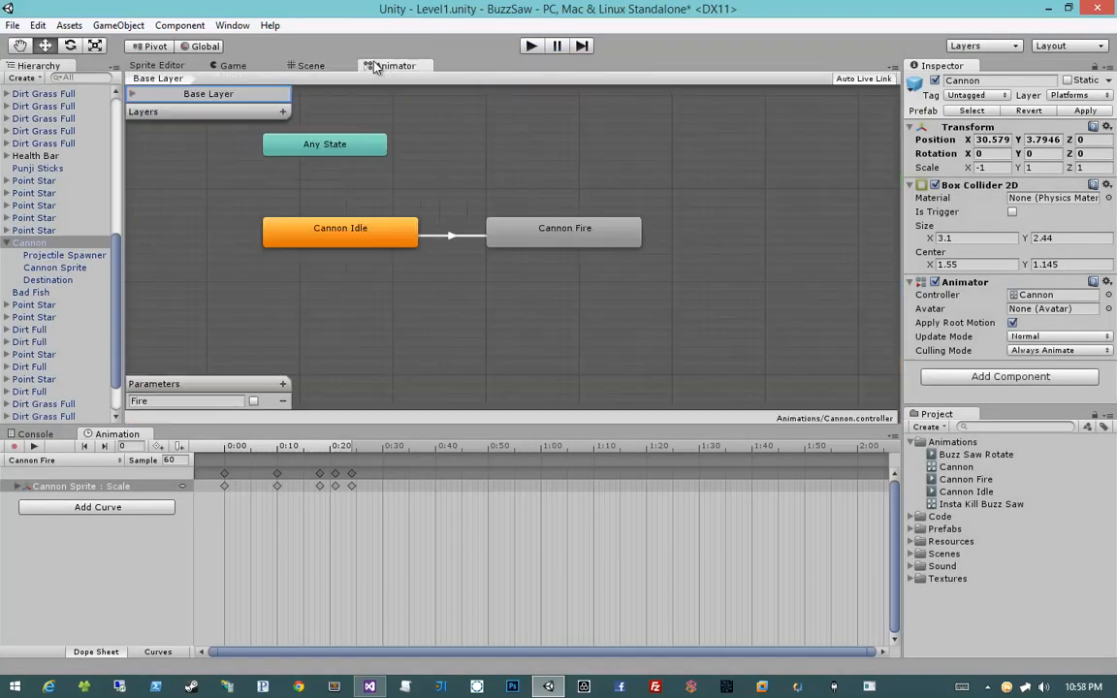
click(462, 239)
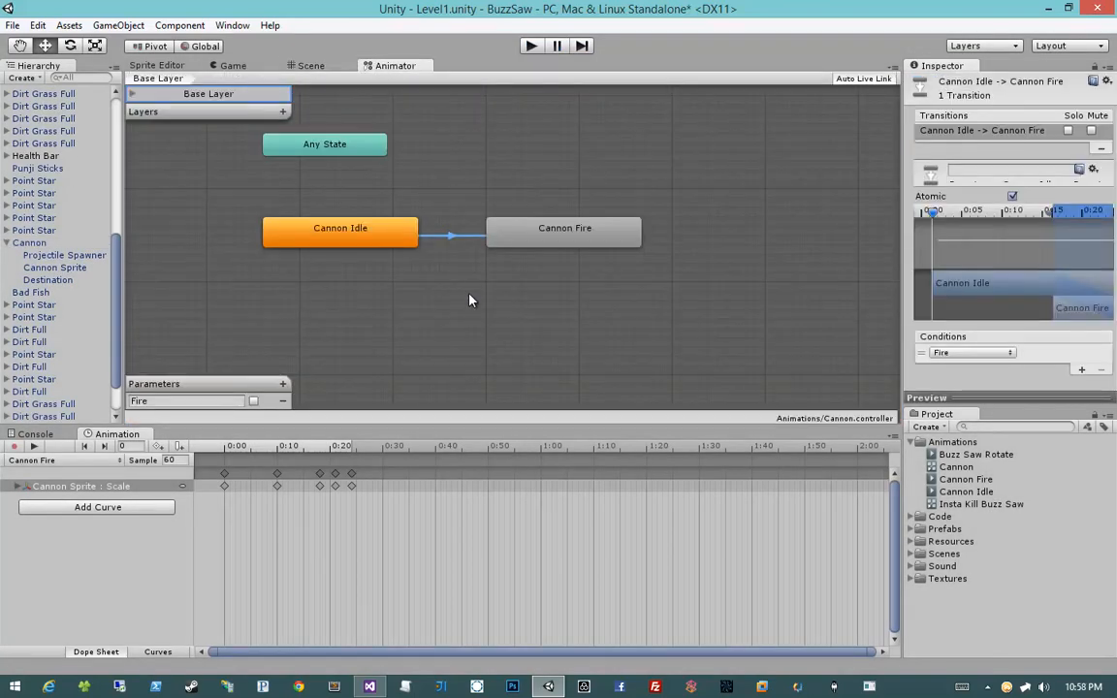
click(542, 225)
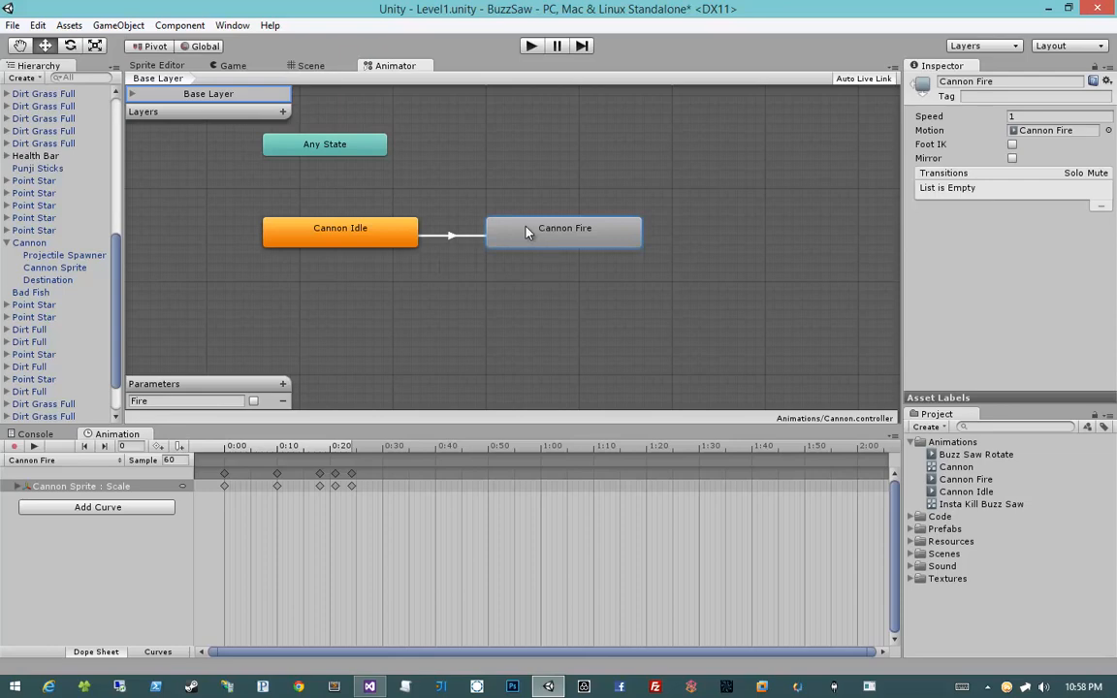
right_click(527, 232)
click(517, 213)
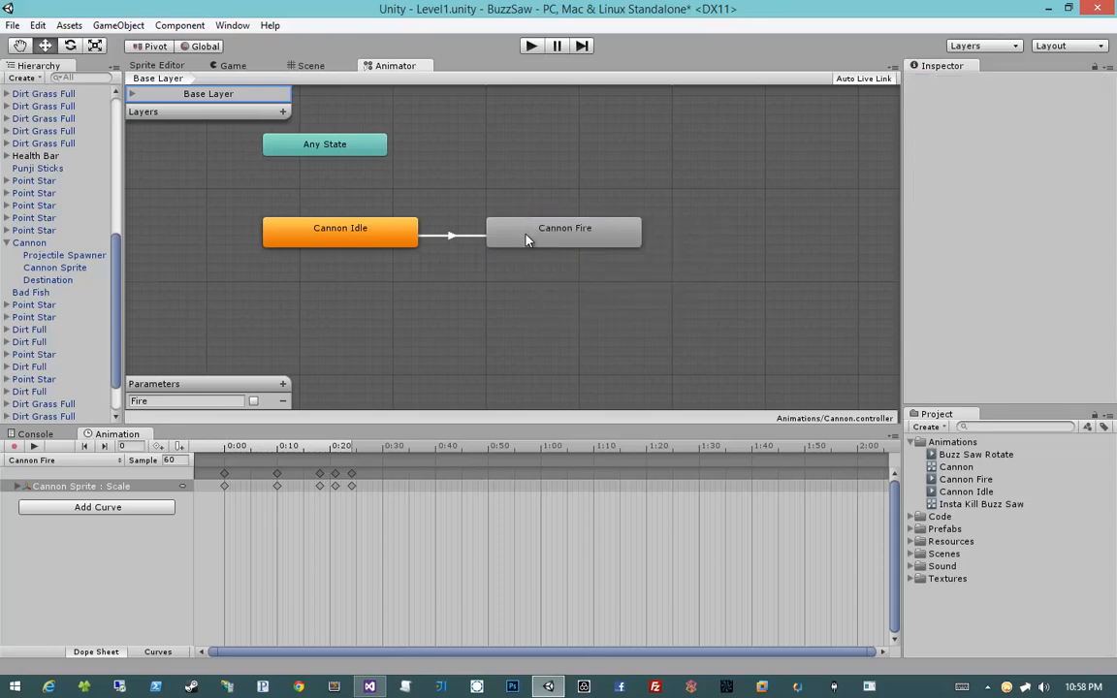
right_click(527, 239)
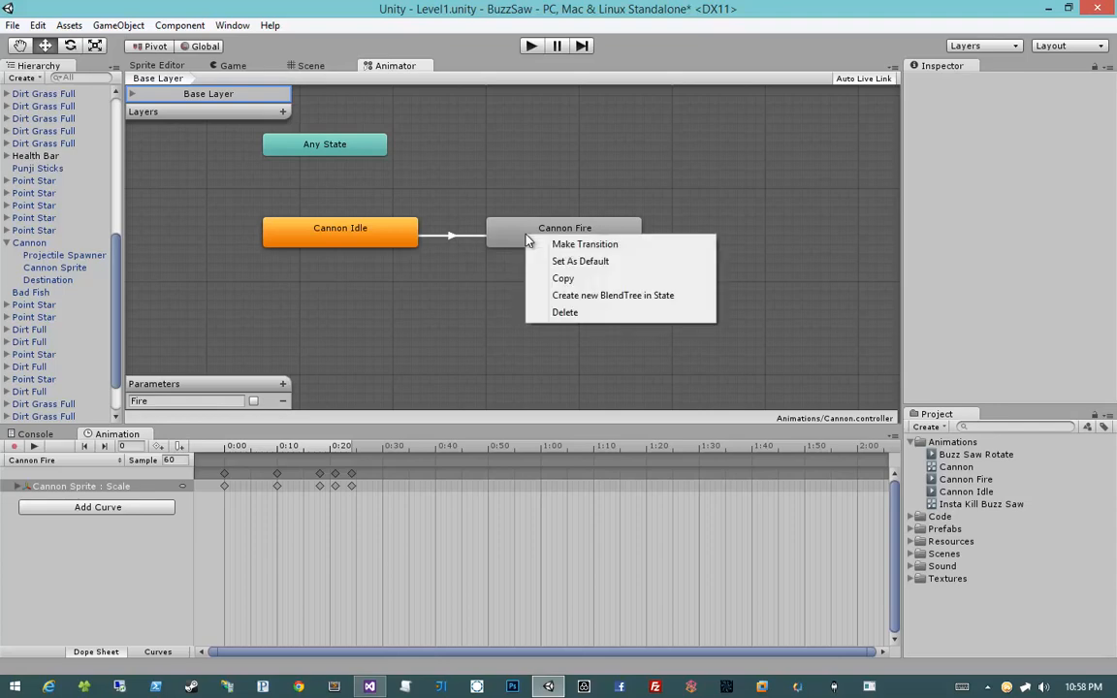
click(564, 242)
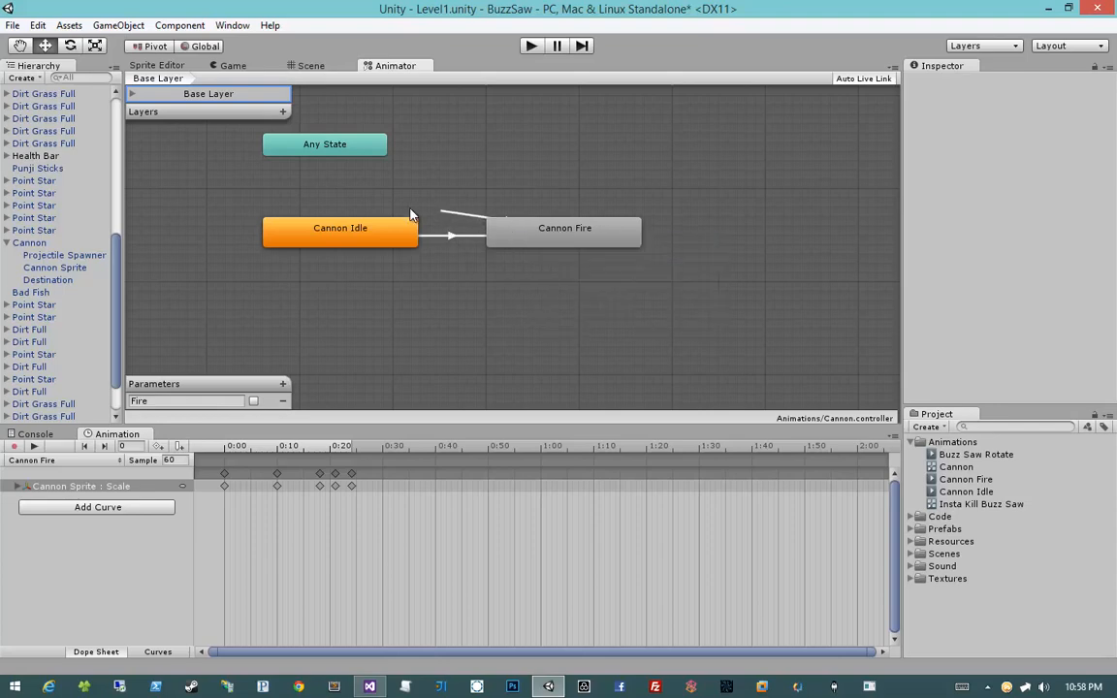
click(357, 230)
Set the Exit Time condition of the Cannon Fire to Cannon Idle transition to 1.00.
click(451, 234)
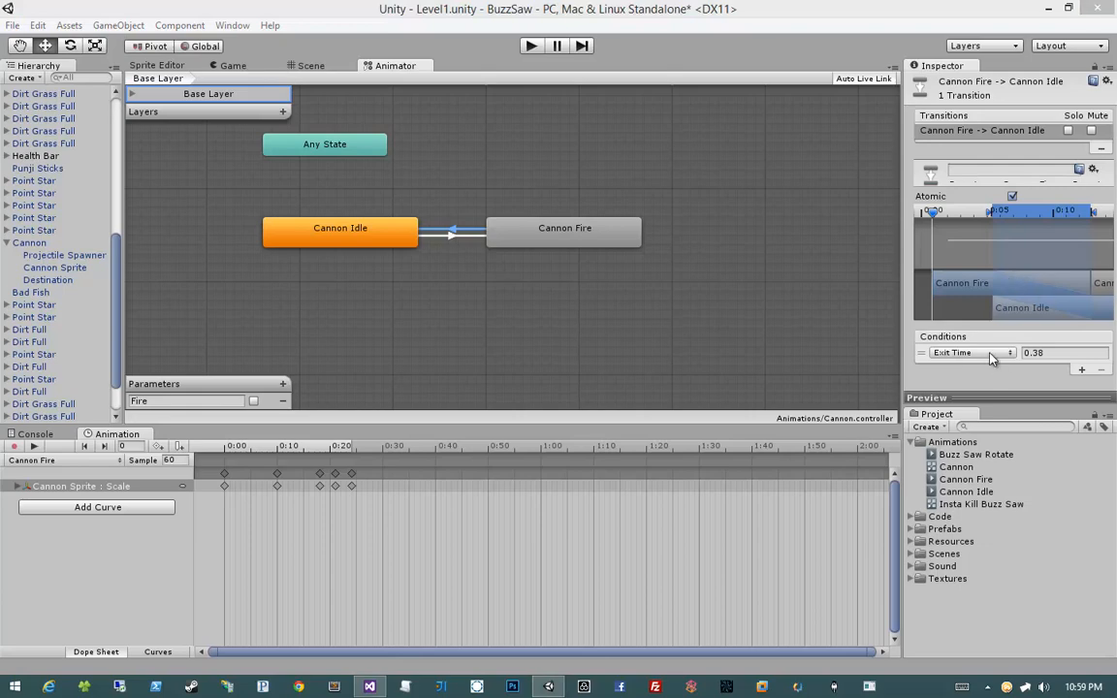
click(1072, 357)
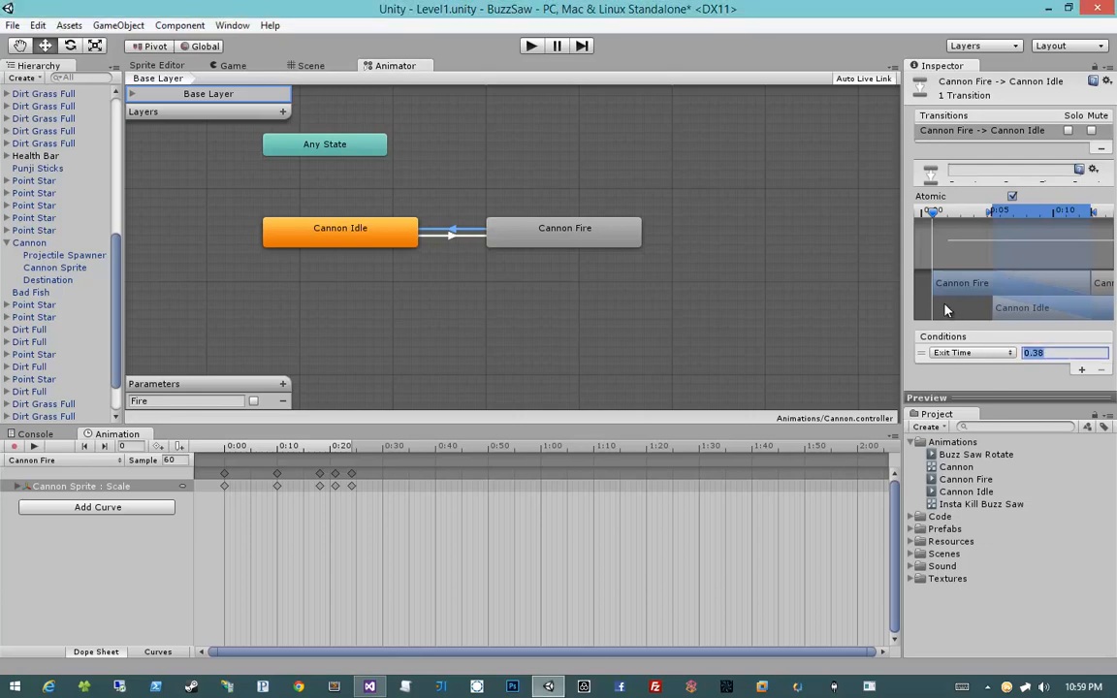
text(1.00)
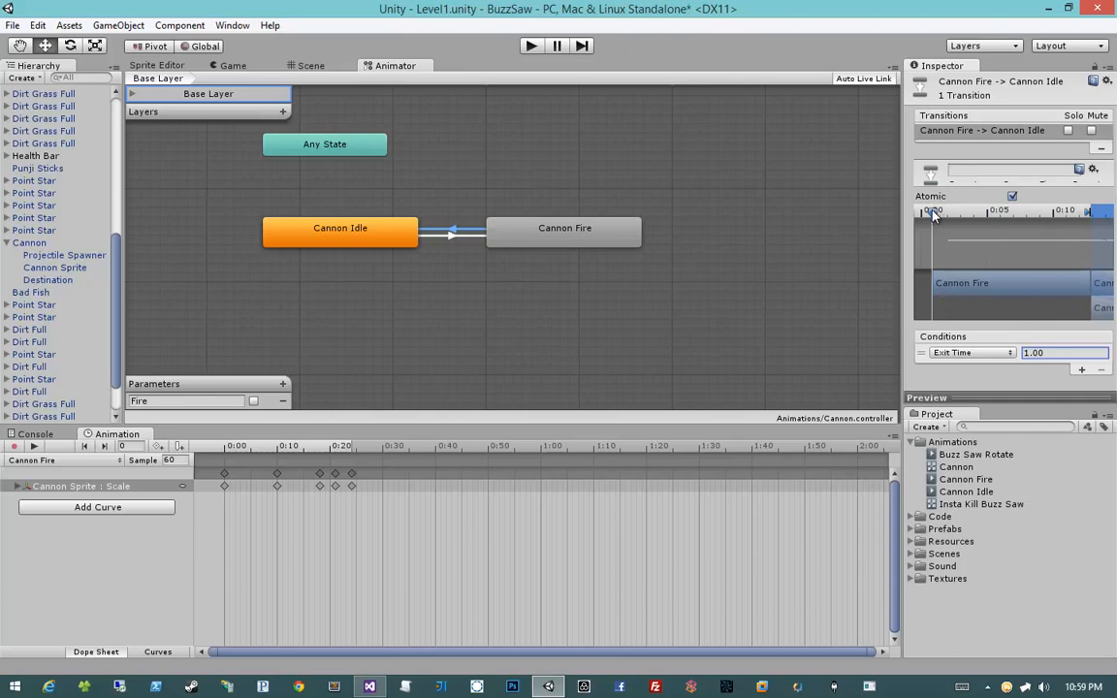
mouse_move(933, 211)
mouse_down()
mouse_move(1106, 213)
mouse_move(927, 212)
mouse_up()
click(1051, 354)
Play-test the level again, examining the cannon's recoil in the game and its state changes in the Animator.
click(539, 47)
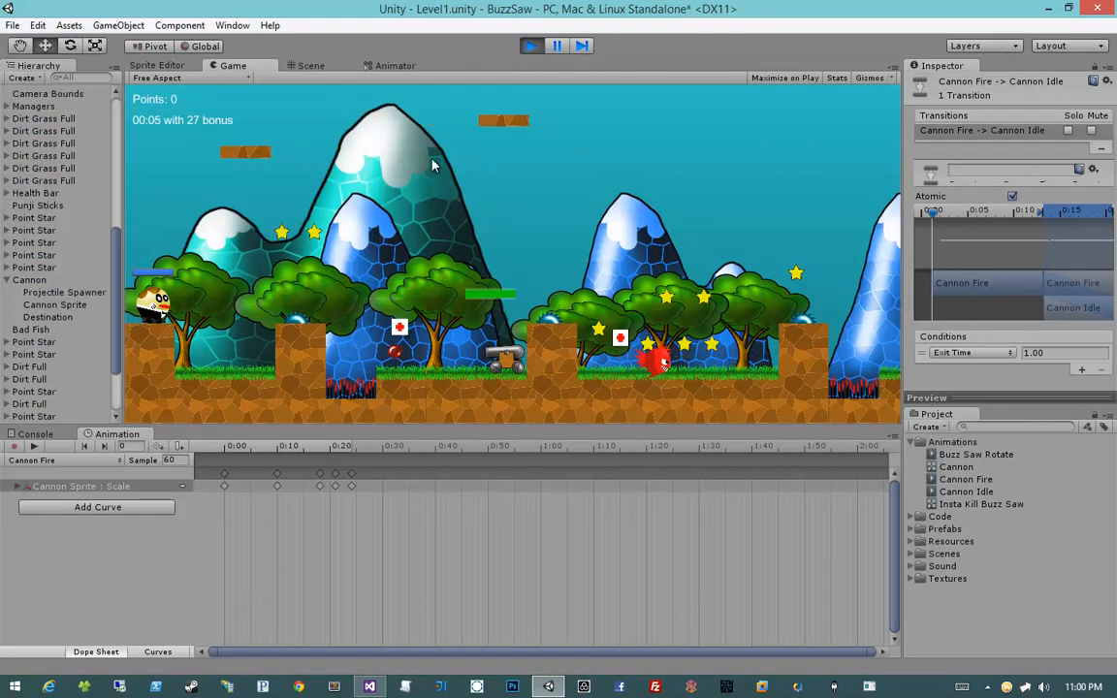
click(386, 68)
click(491, 149)
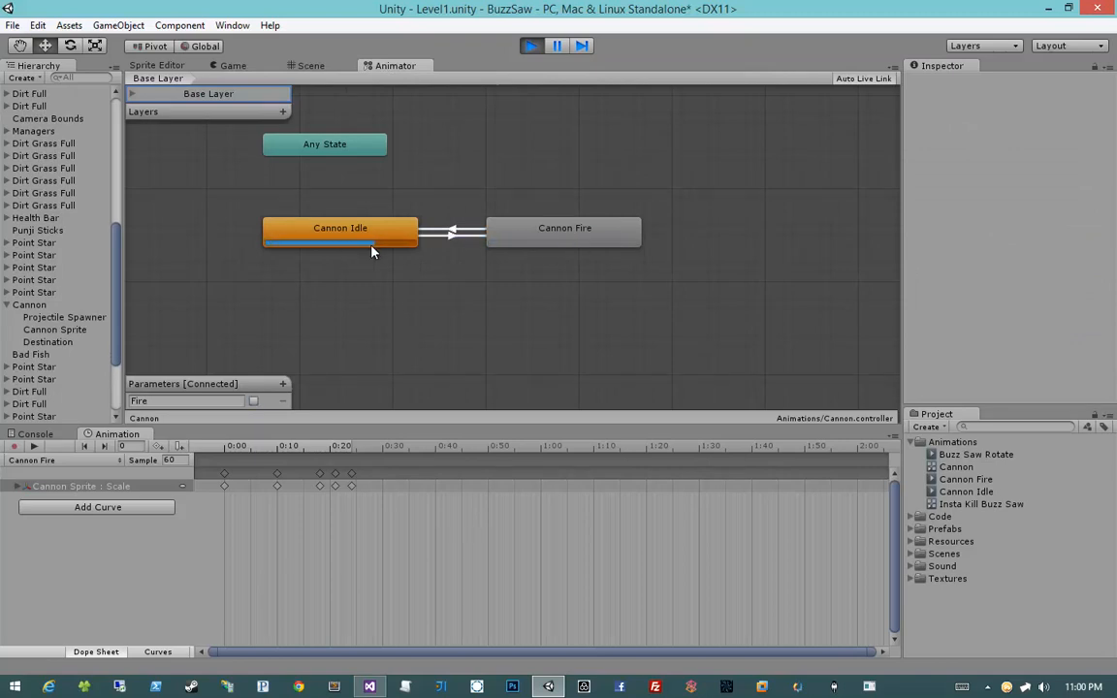
click(531, 47)
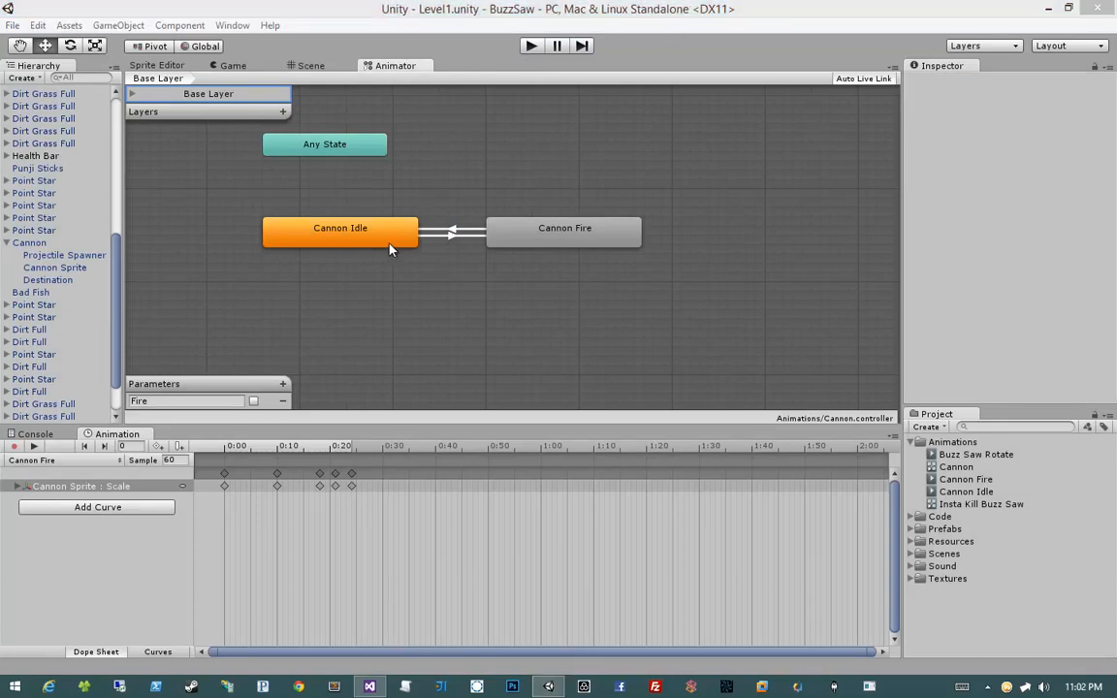
click(532, 46)
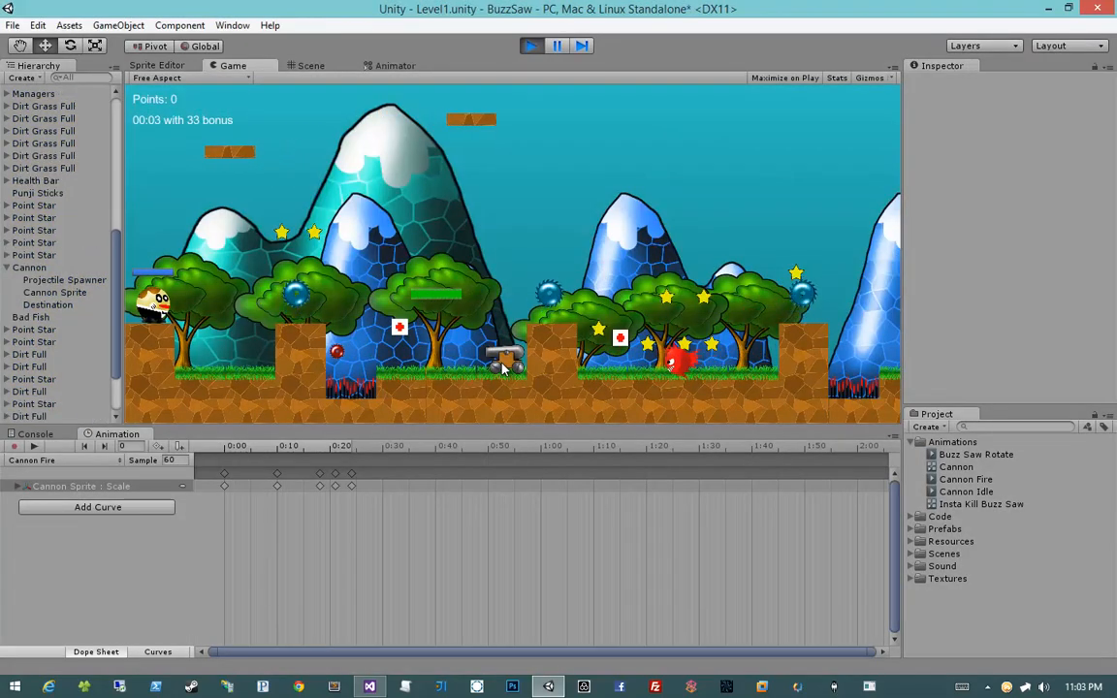
click(530, 48)
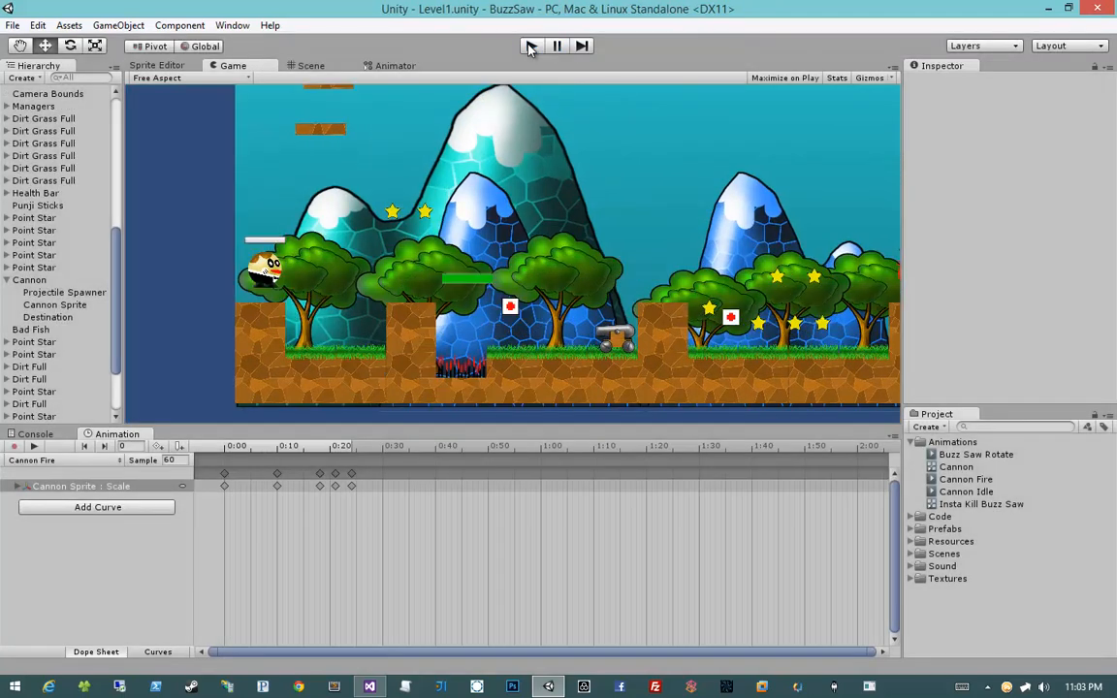
Review the Cannon Fire to Cannon Idle transition and the Cannon Idle state in the Animator.
click(378, 70)
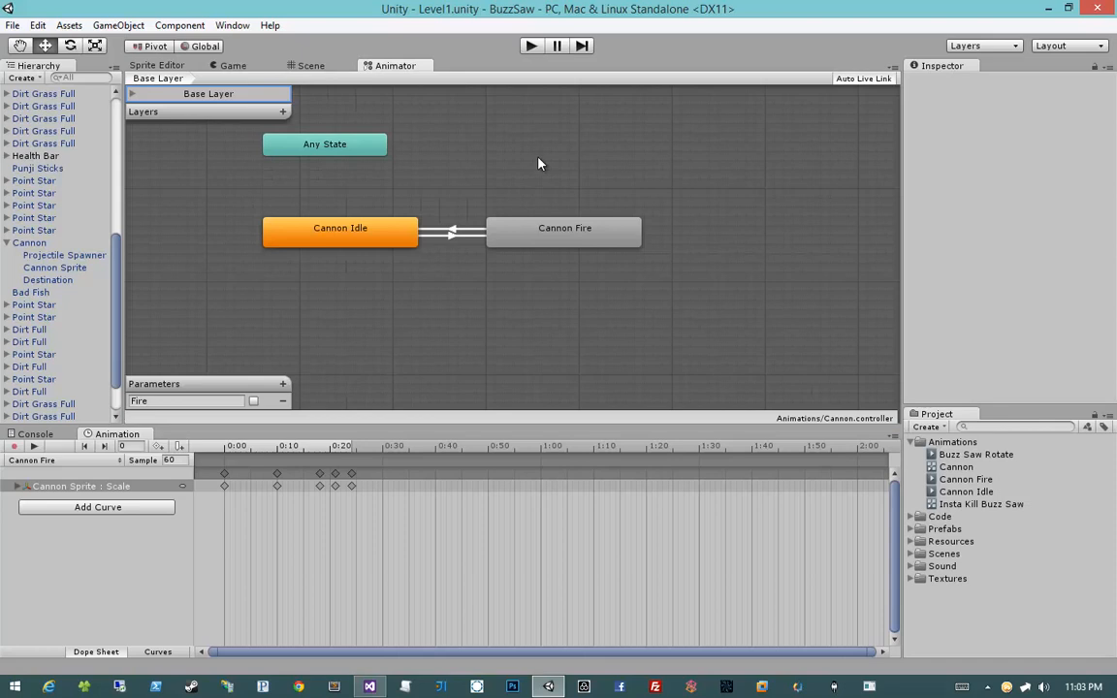
click(454, 231)
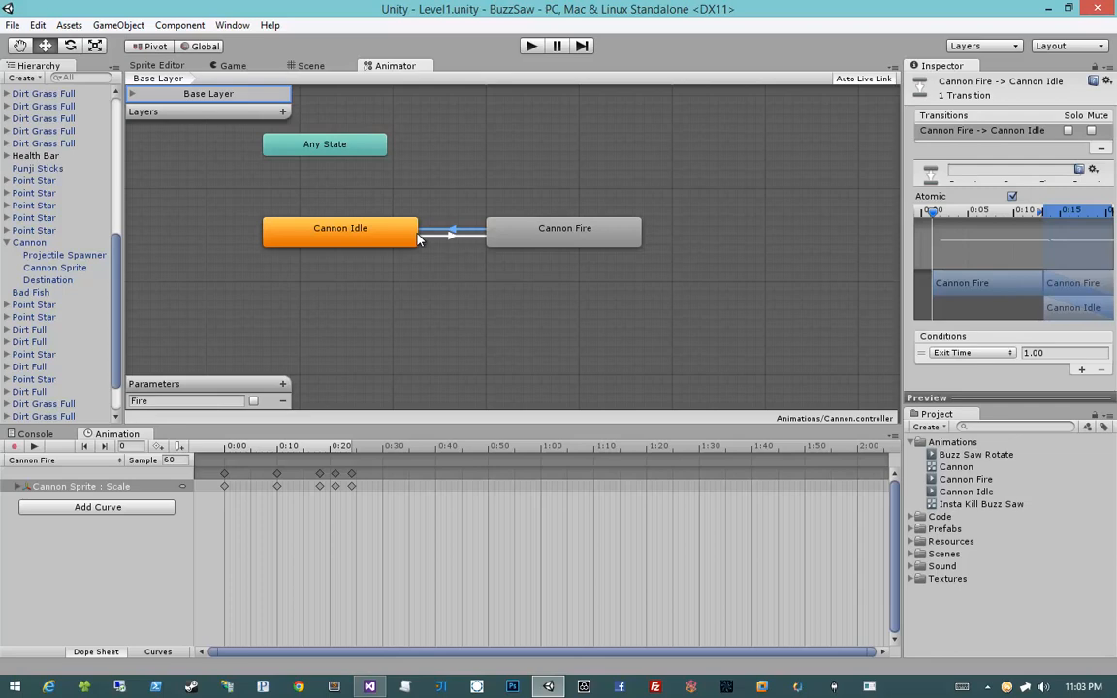
click(458, 266)
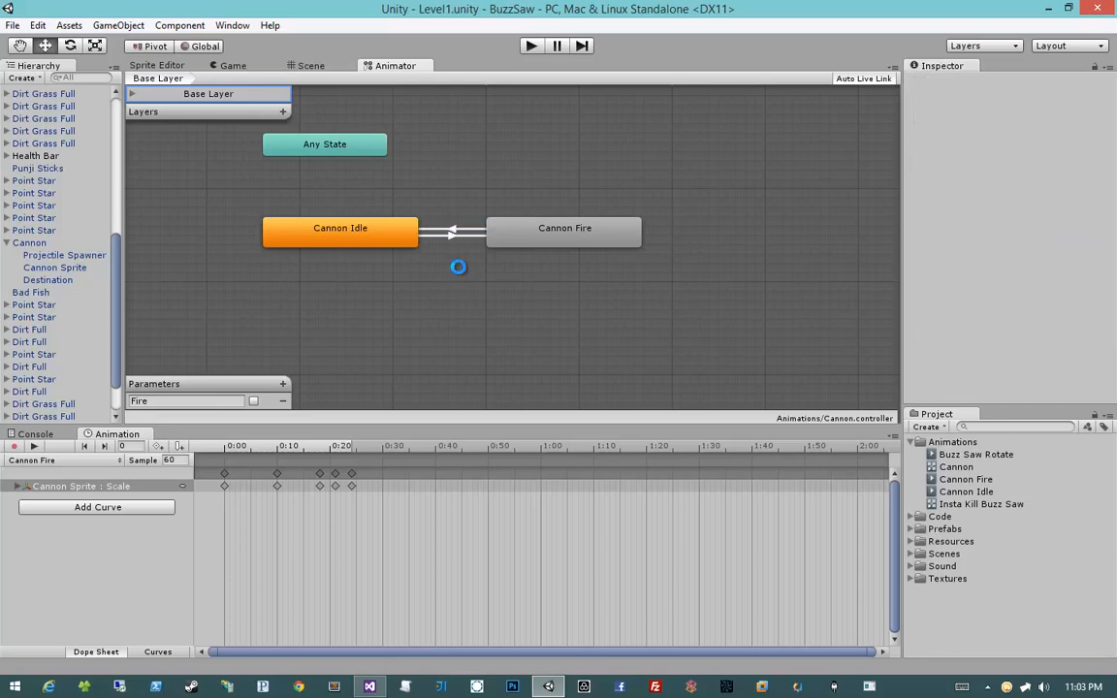
click(377, 247)
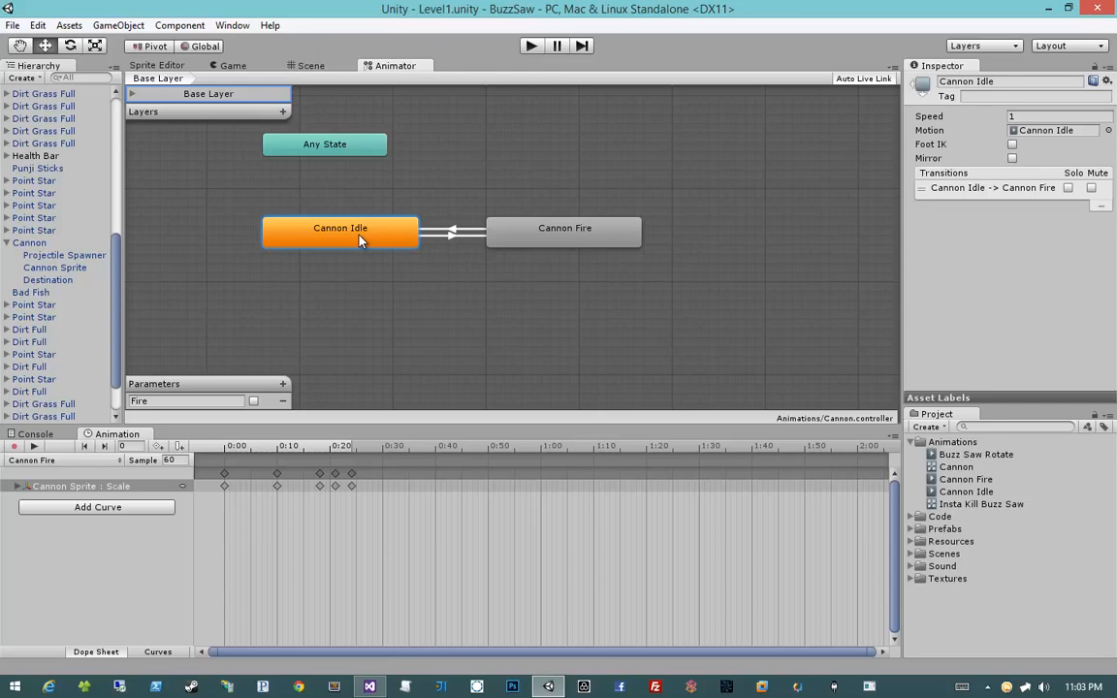
click(431, 300)
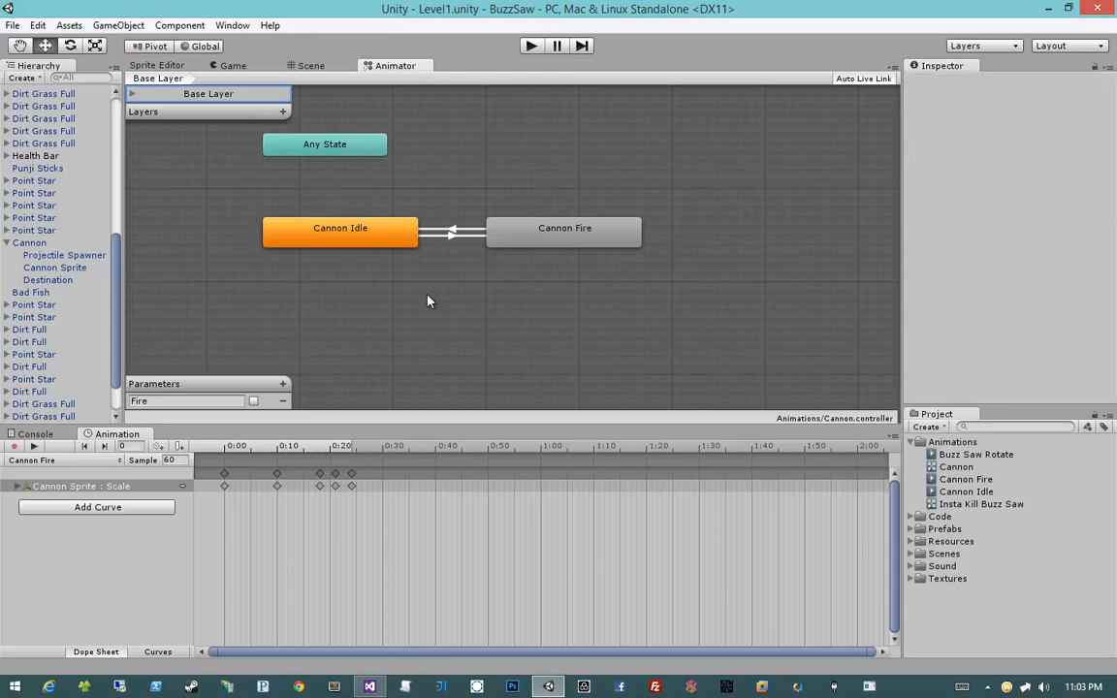
Set Cannon Fire as the default state of the Cannon's Animator.
click(554, 242)
right_click(555, 242)
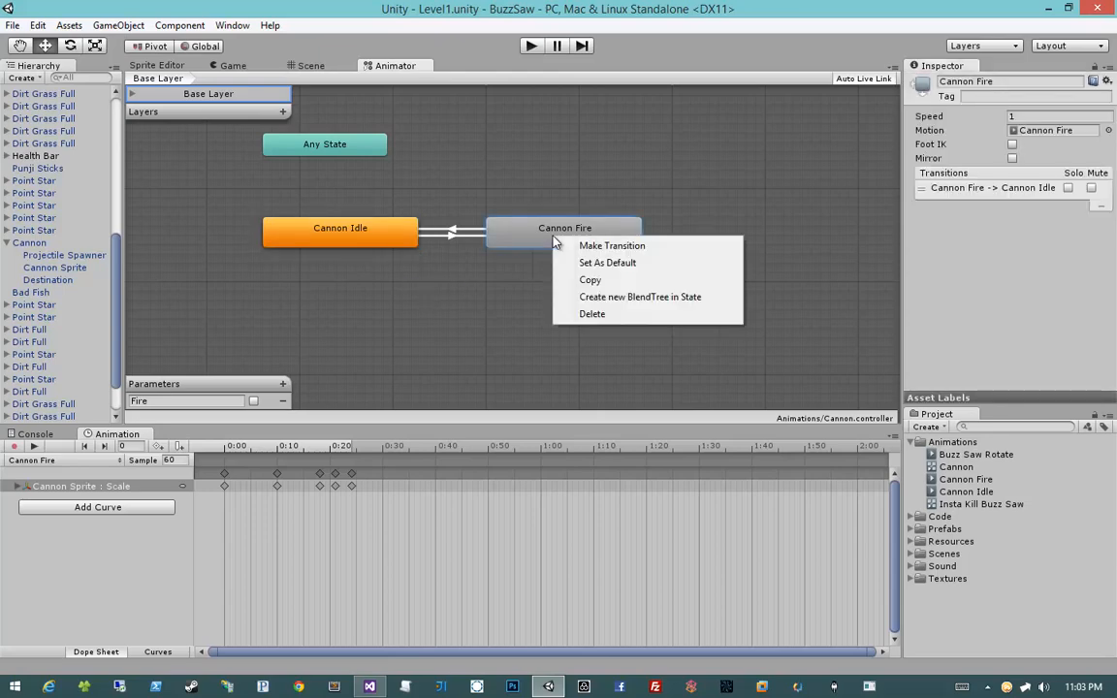
click(571, 271)
right_click(567, 242)
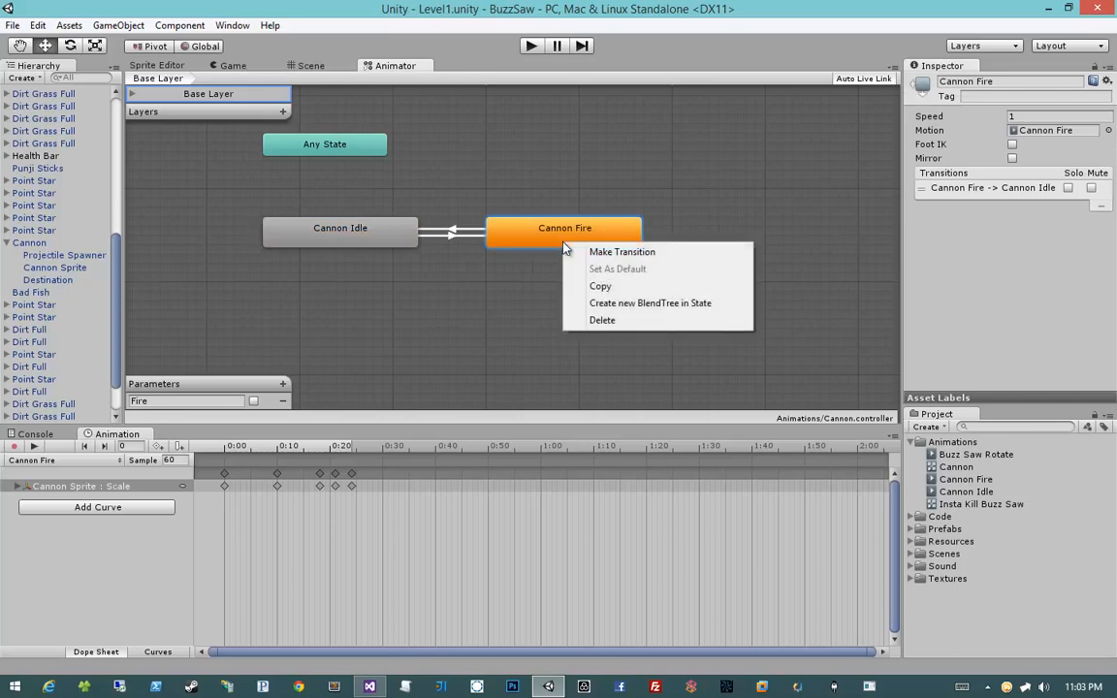
click(536, 294)
click(540, 250)
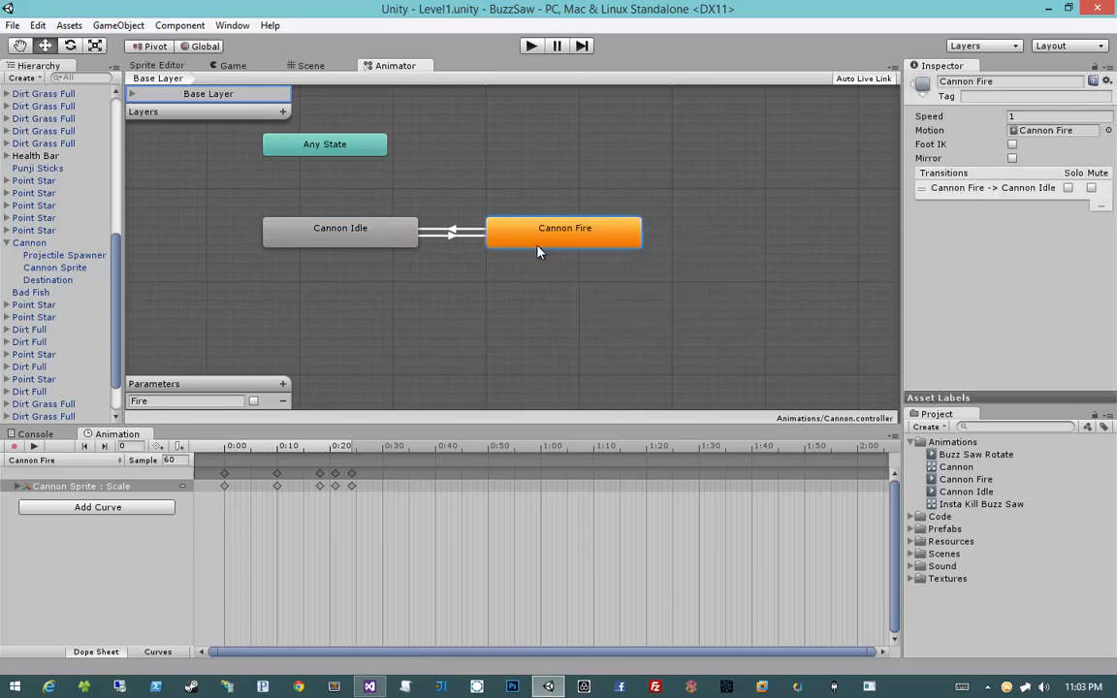
click(327, 246)
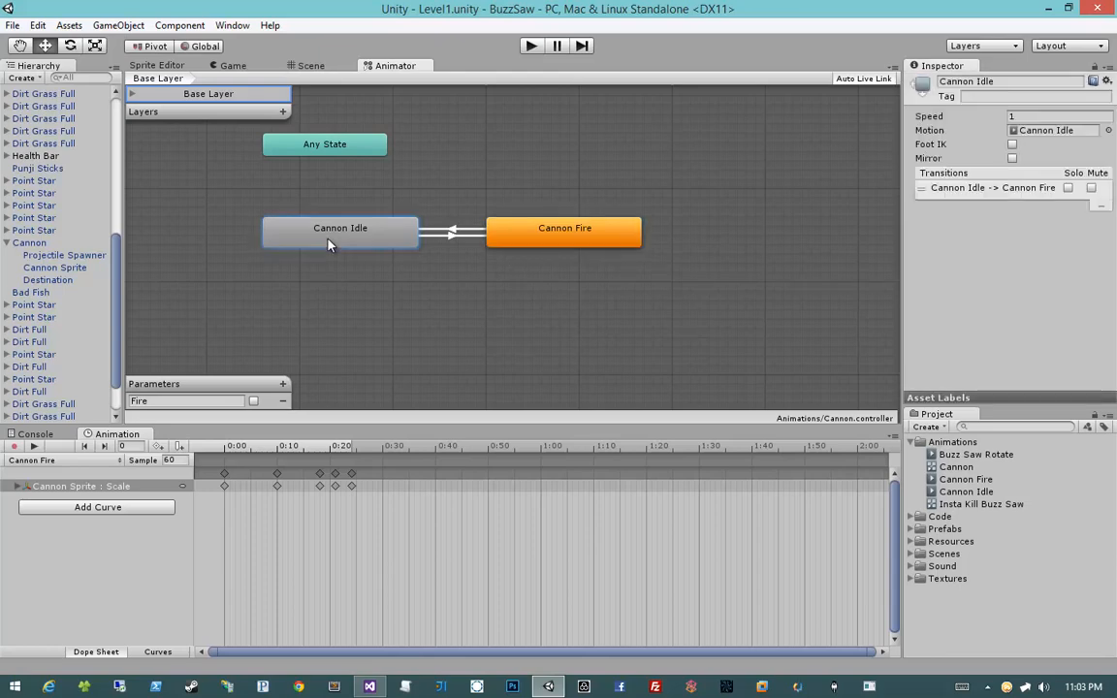
Make Cannon Idle the default state of the cannon's animator controller.
right_click(330, 243)
click(366, 266)
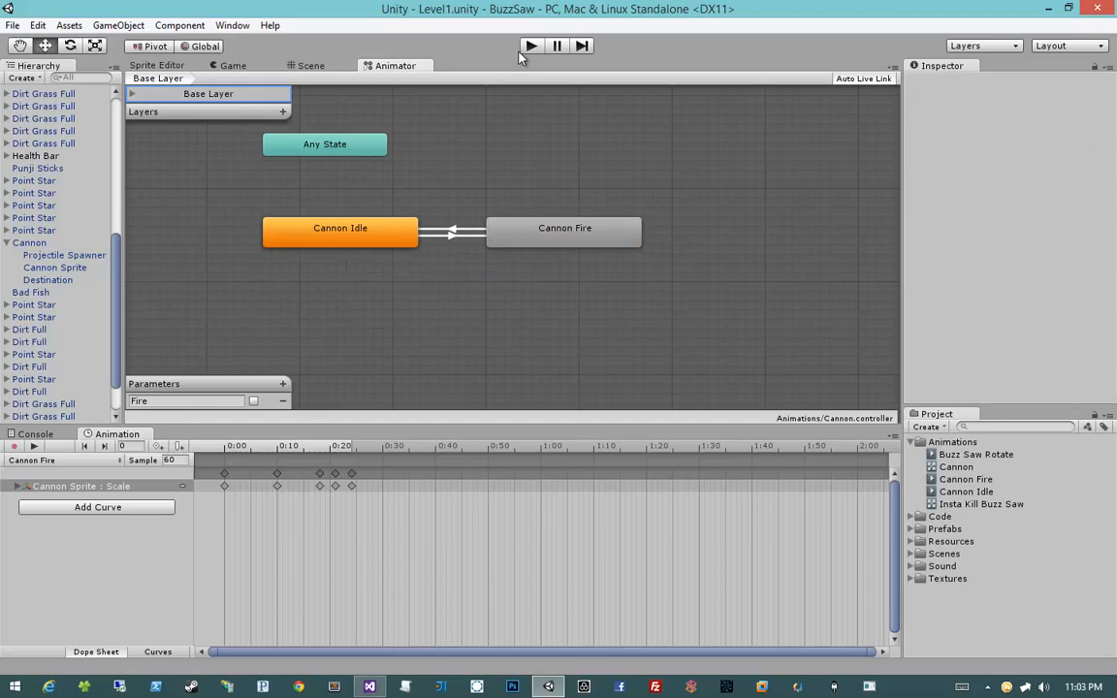
Show the level in the Scene view and select the point star closest to the level start.
click(233, 65)
click(299, 66)
middle_drag(368, 153, 531, 167)
scroll(531, 166, down, 7)
scroll(531, 167, down, 7)
middle_drag(531, 340, 477, 383)
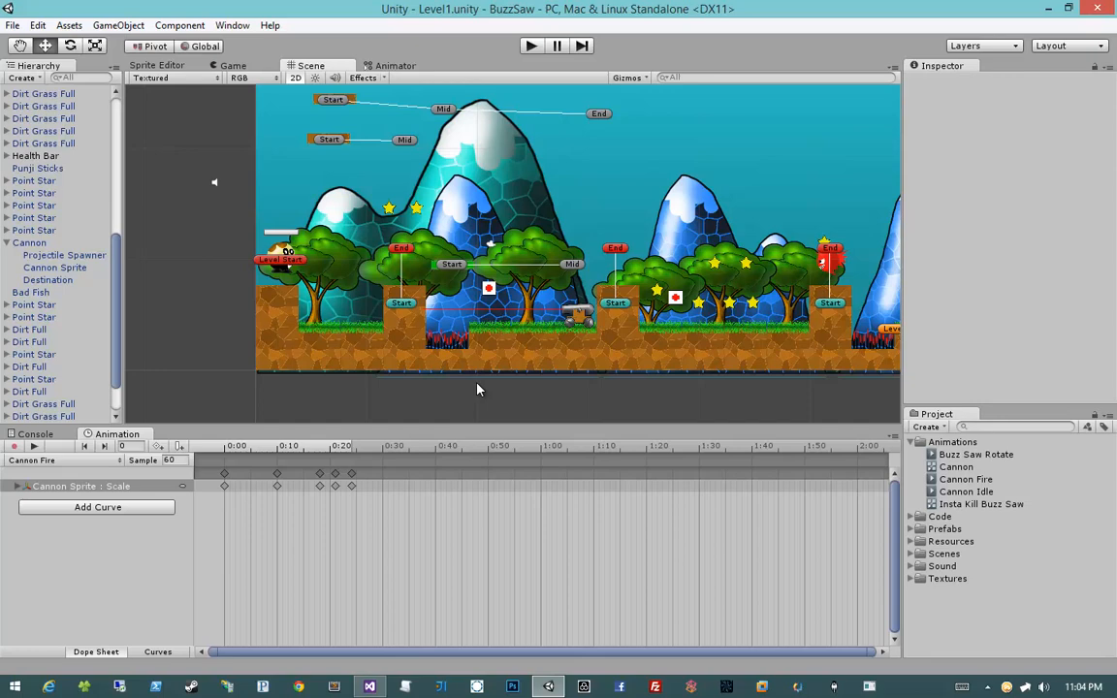
scroll(477, 389, up, 10)
click(493, 213)
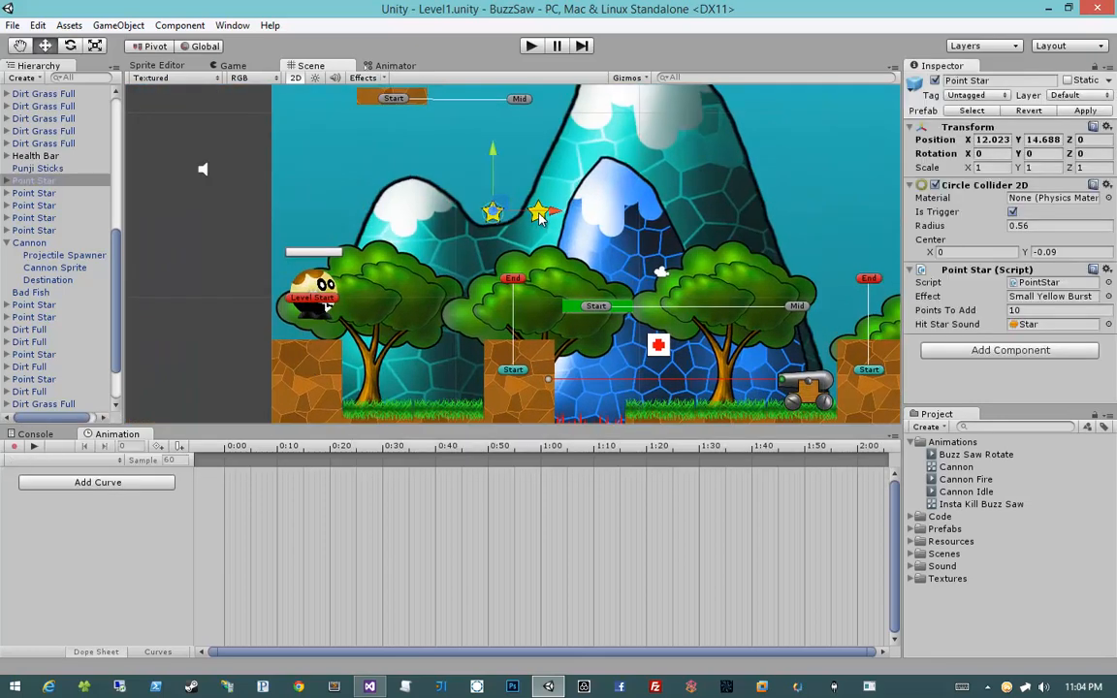
click(491, 216)
click(493, 220)
click(493, 215)
Open PointStar.cs in Visual Studio, examine the gameObject.SetActive(false) line in OnTriggerEnter2D, and return to Unity.
key(alt+Tab)
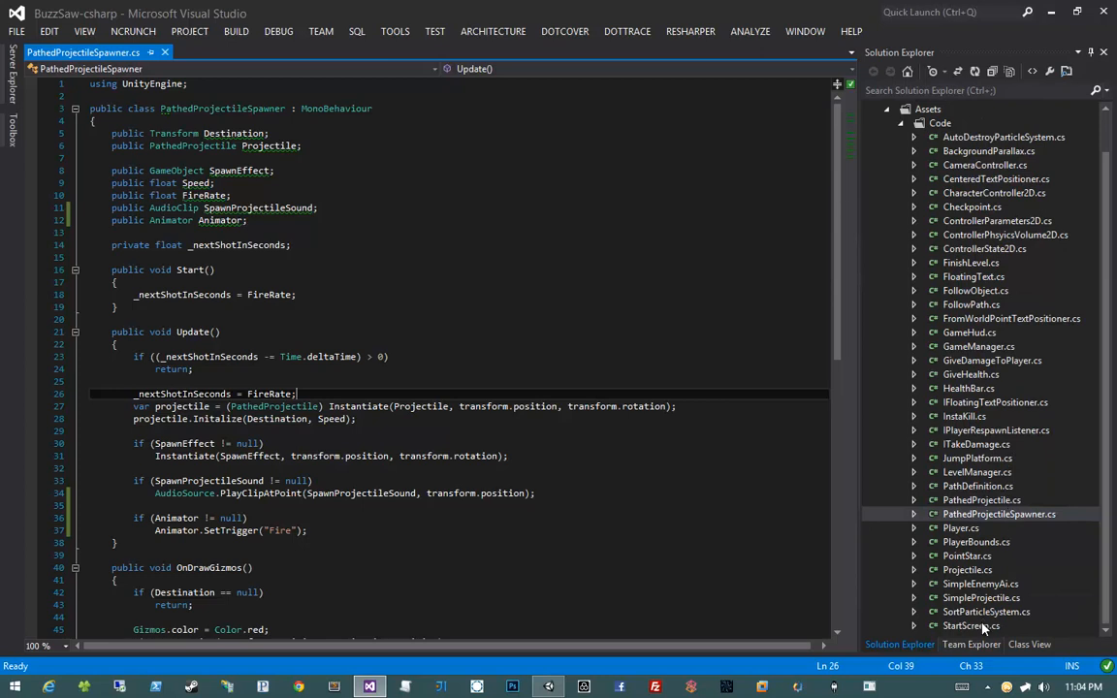
double_click(967, 556)
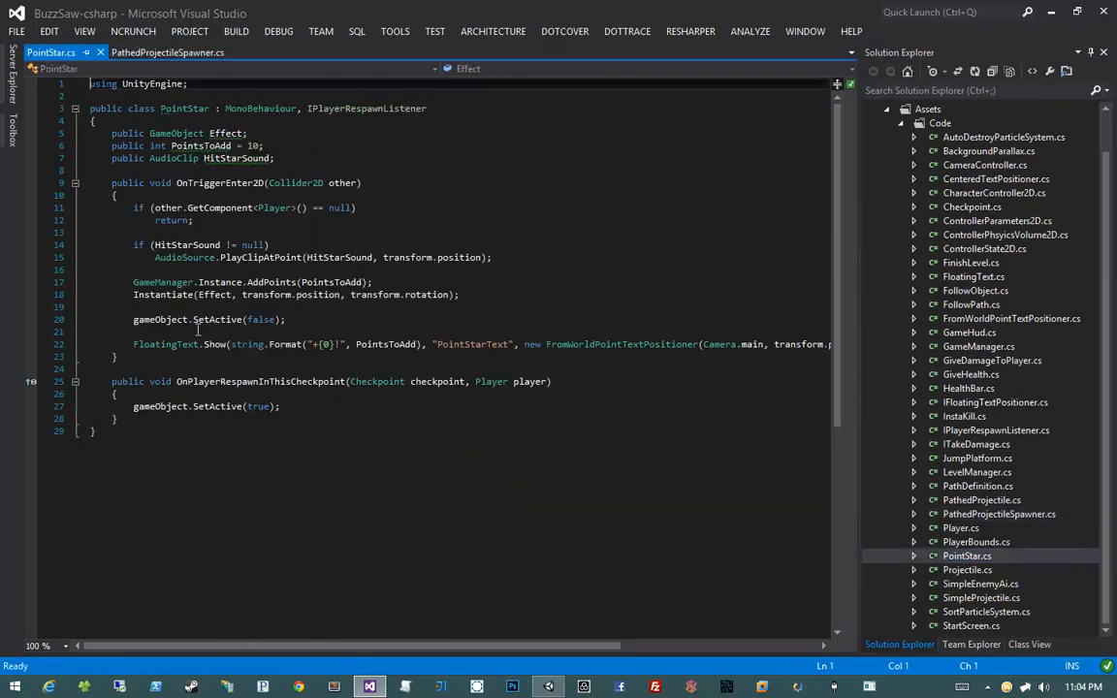
mouse_move(284, 317)
mouse_down()
mouse_move(146, 309)
mouse_move(285, 318)
mouse_up()
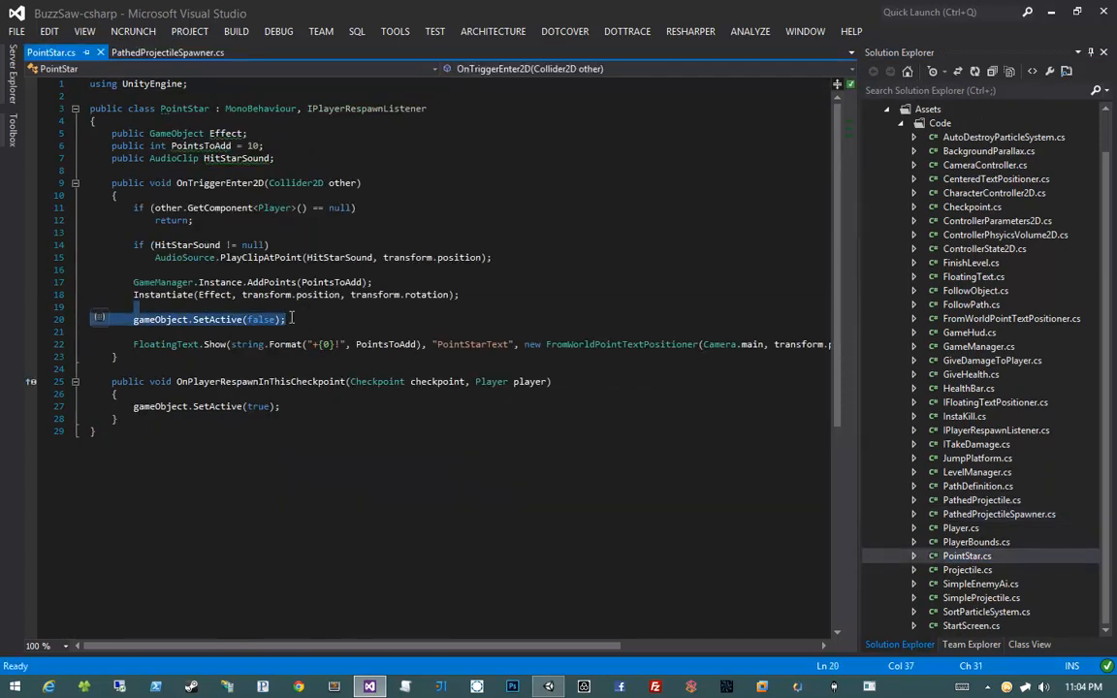
click(284, 319)
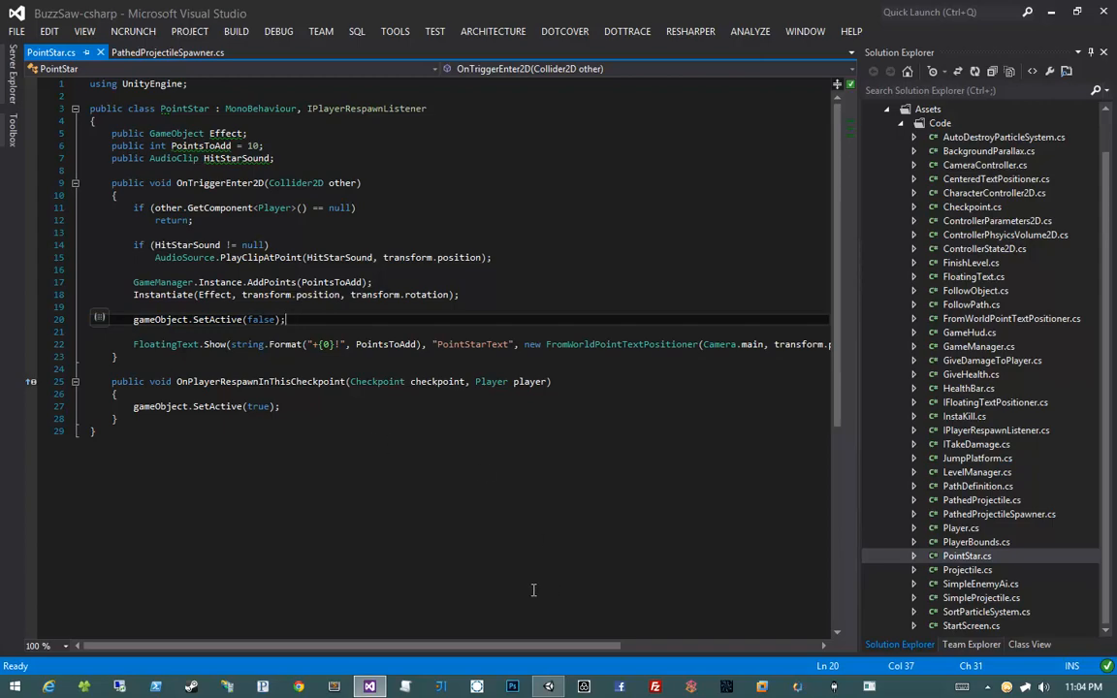
click(549, 687)
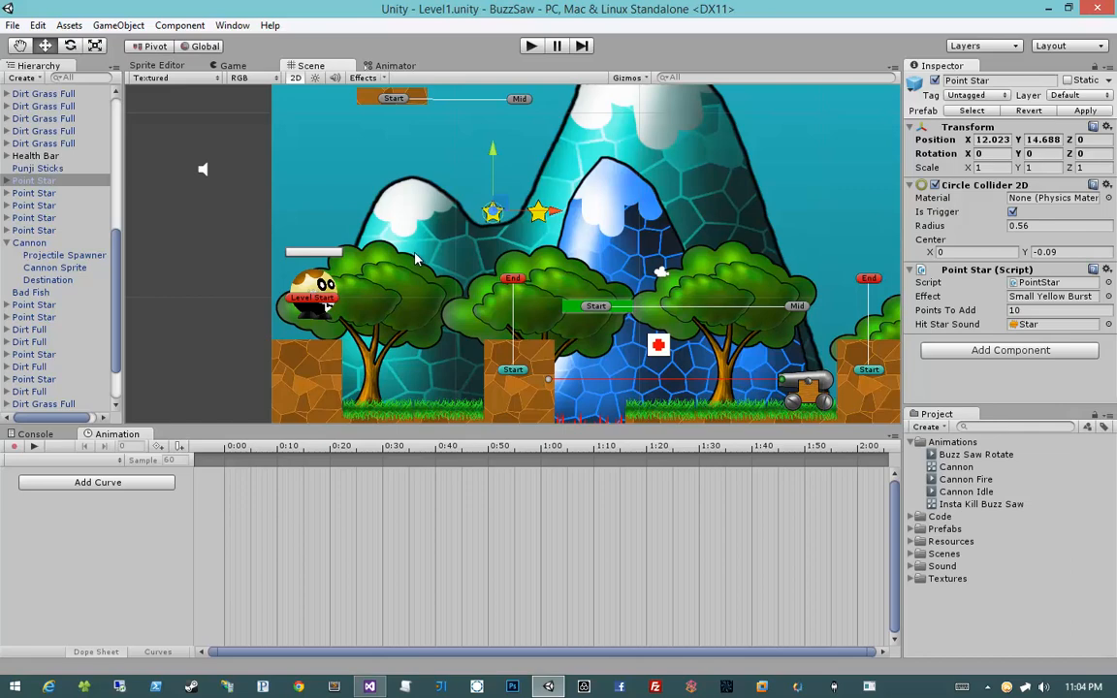
Create a new animation clip for the selected Point Star, saved as Star Idle in the Animations folder.
click(7, 180)
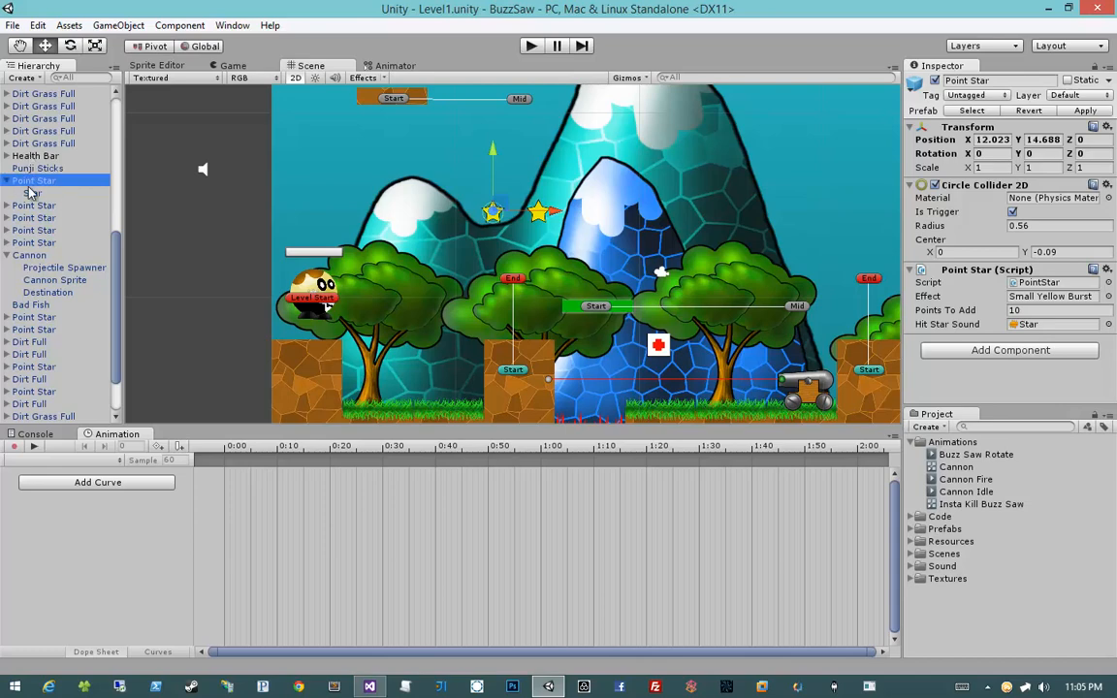
click(87, 483)
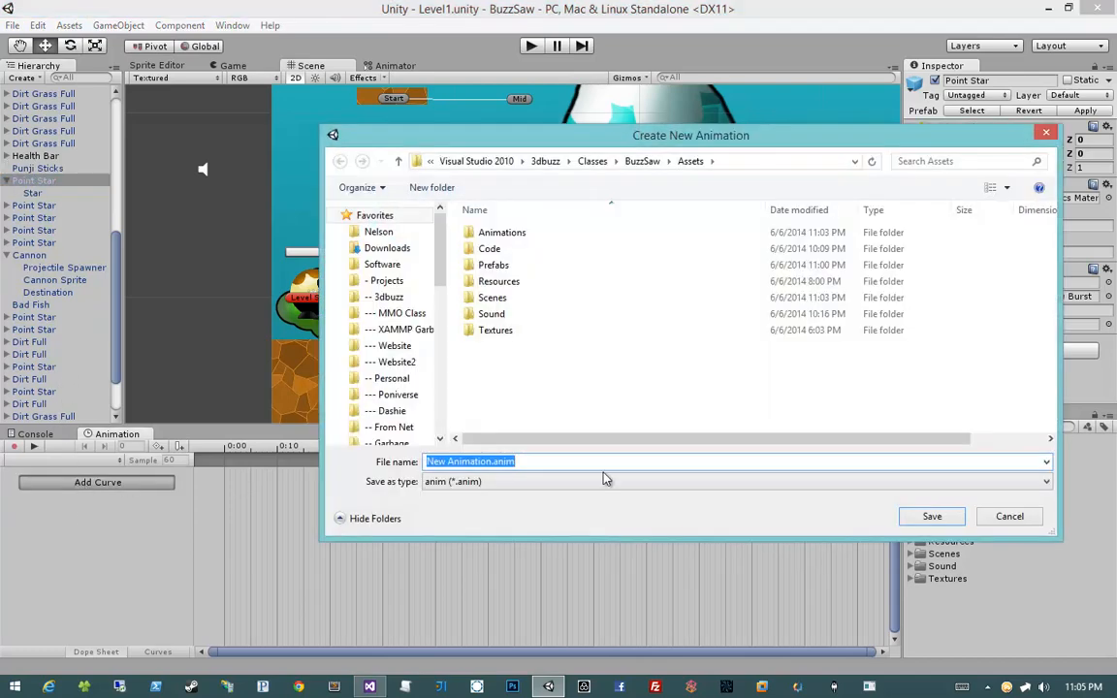
click(527, 405)
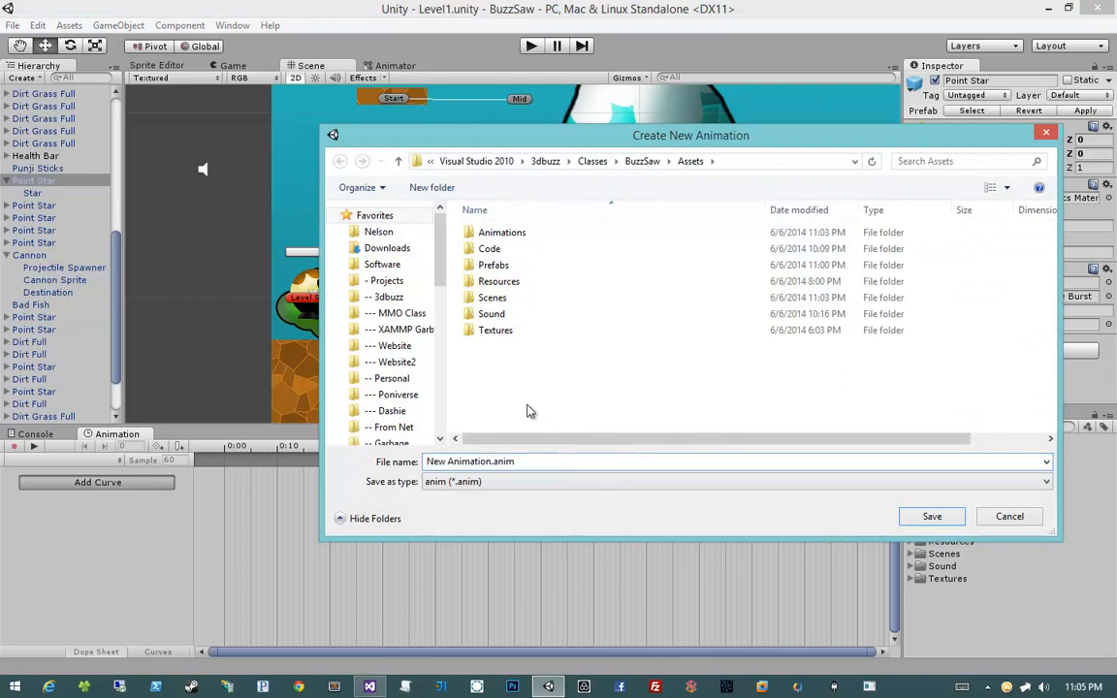
double_click(554, 234)
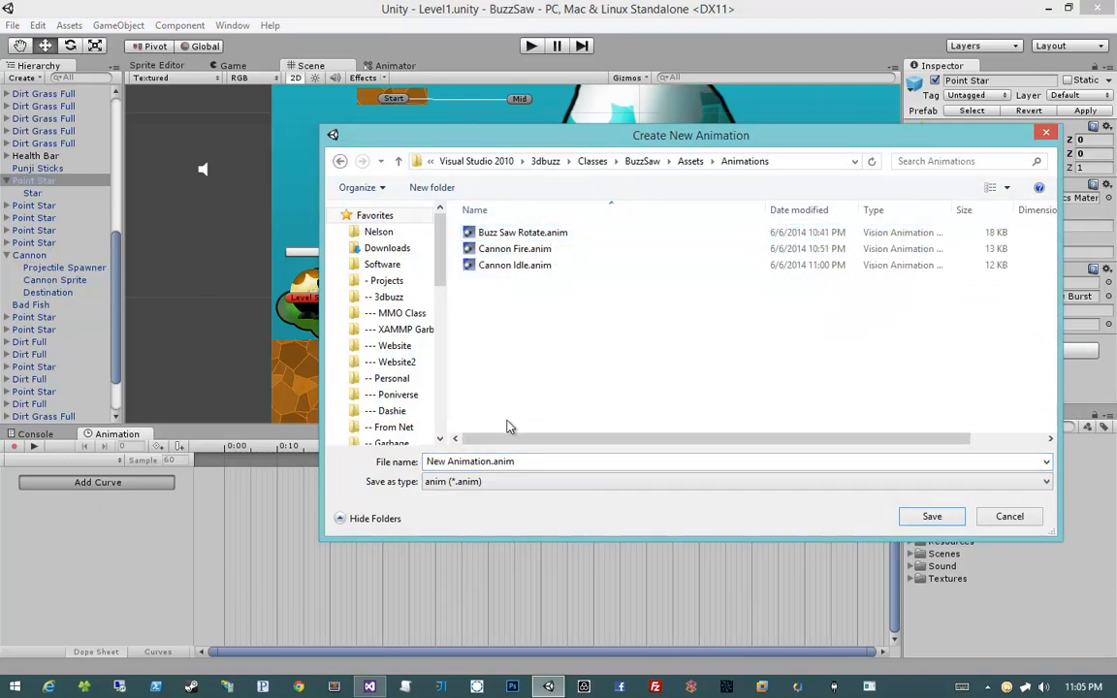
triple_click(505, 462)
text(Sat)
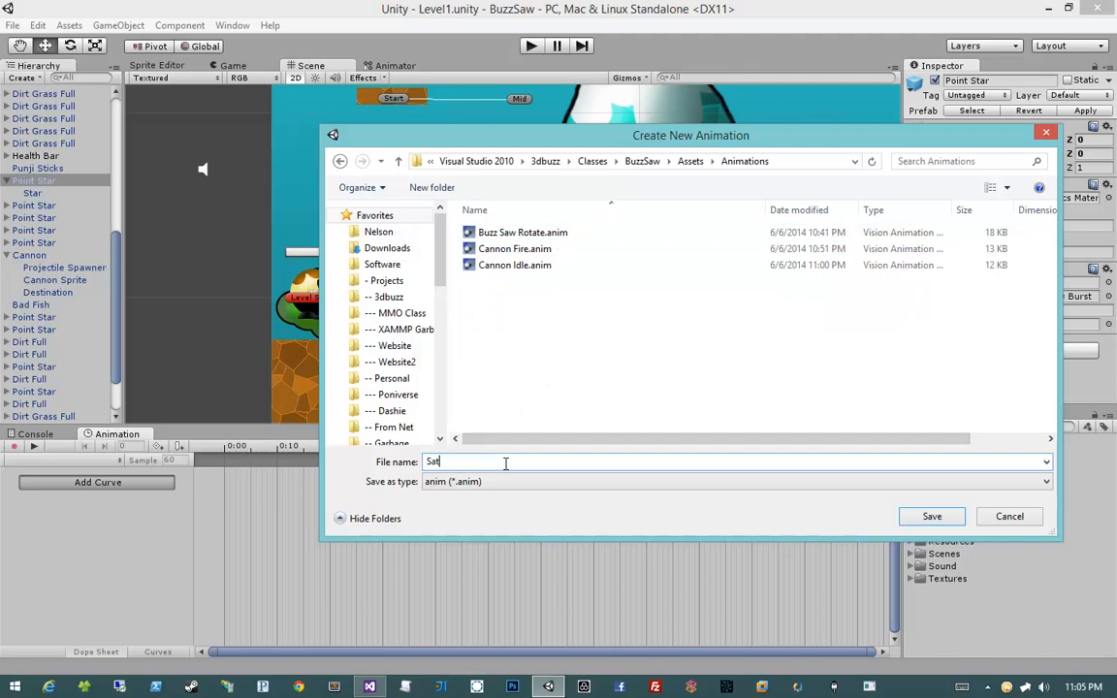
key(BackSpace)
key(BackSpace)
text(tar Idle)
key(Return)
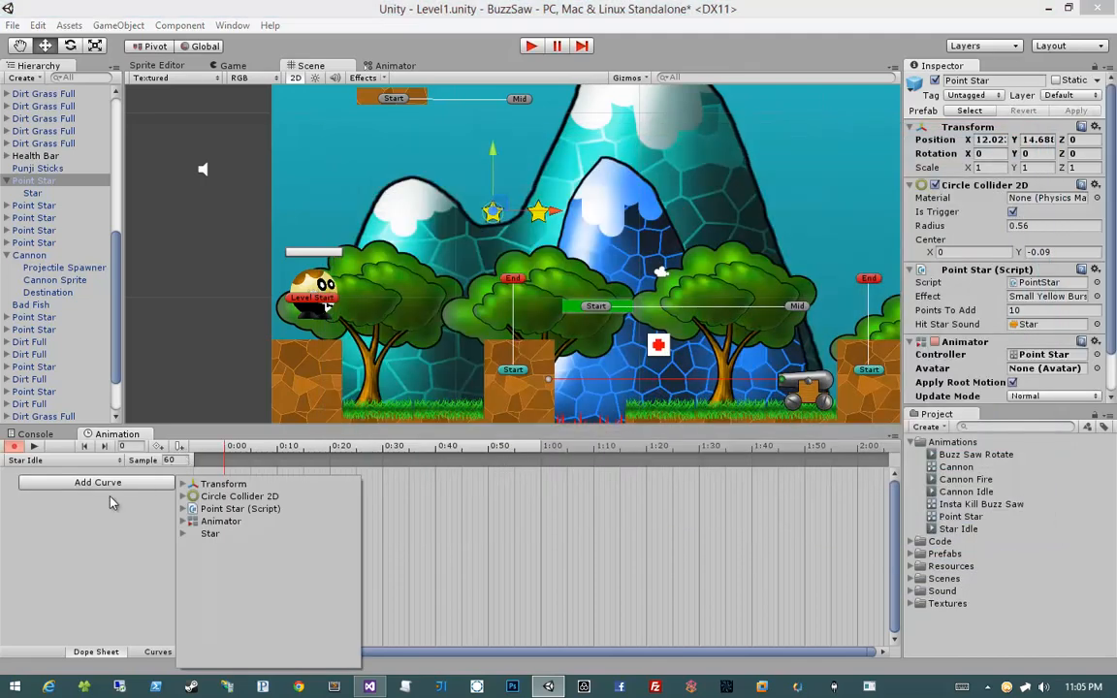
Add Transform Rotation and Scale curves for the Star child to the Star Idle clip.
click(179, 539)
click(182, 534)
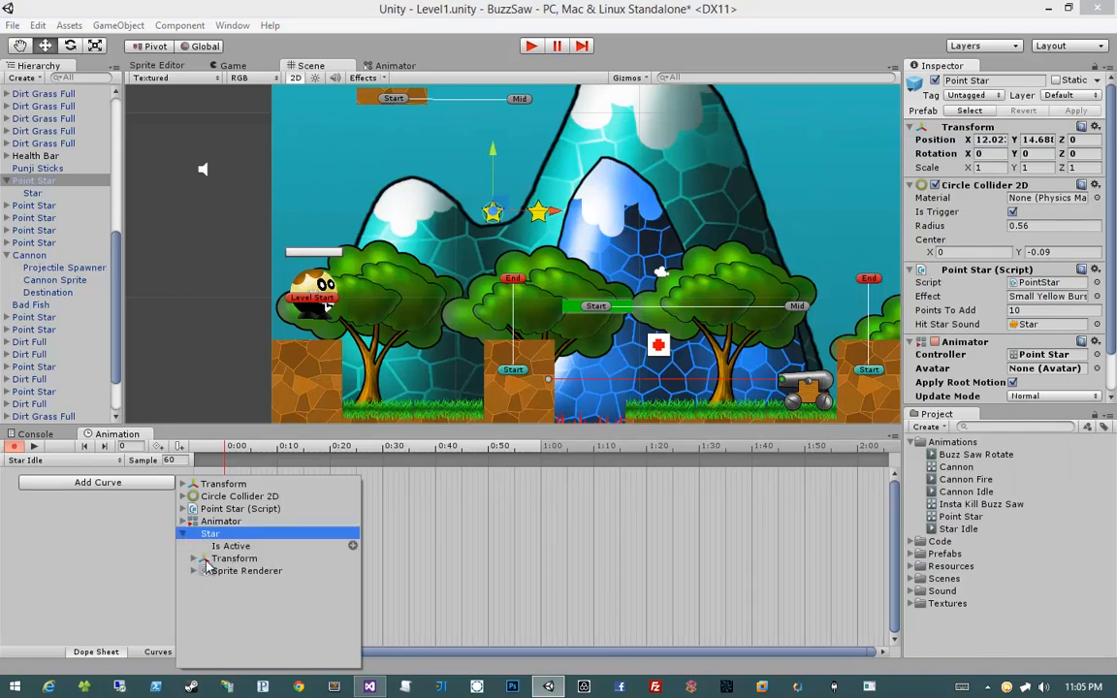
click(196, 559)
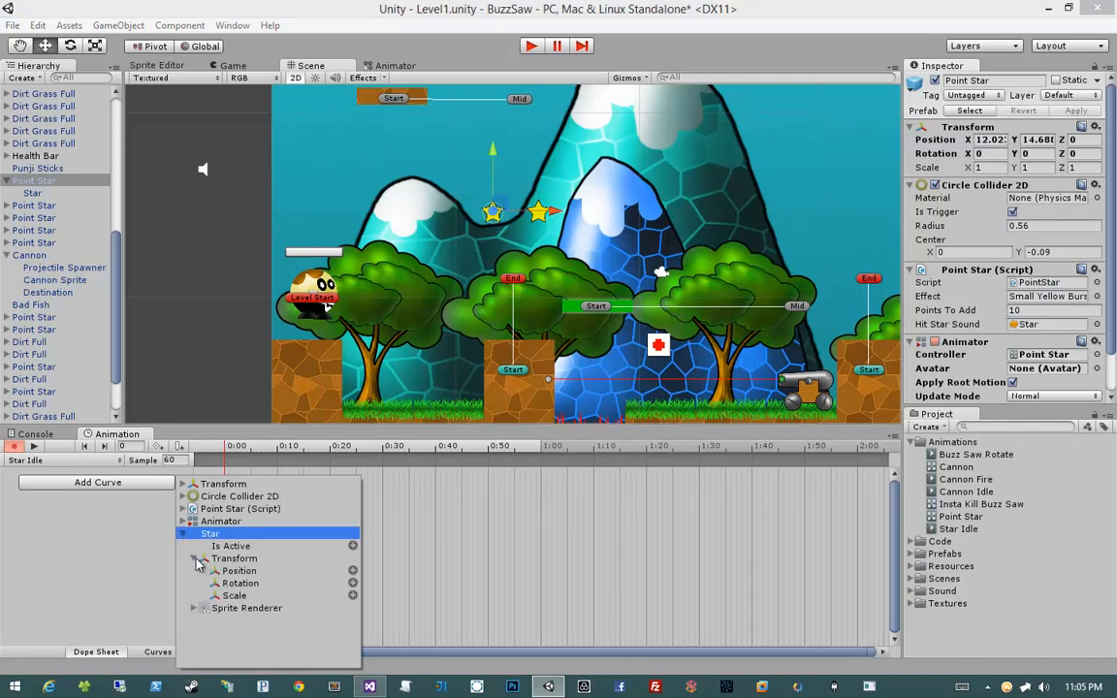
click(353, 584)
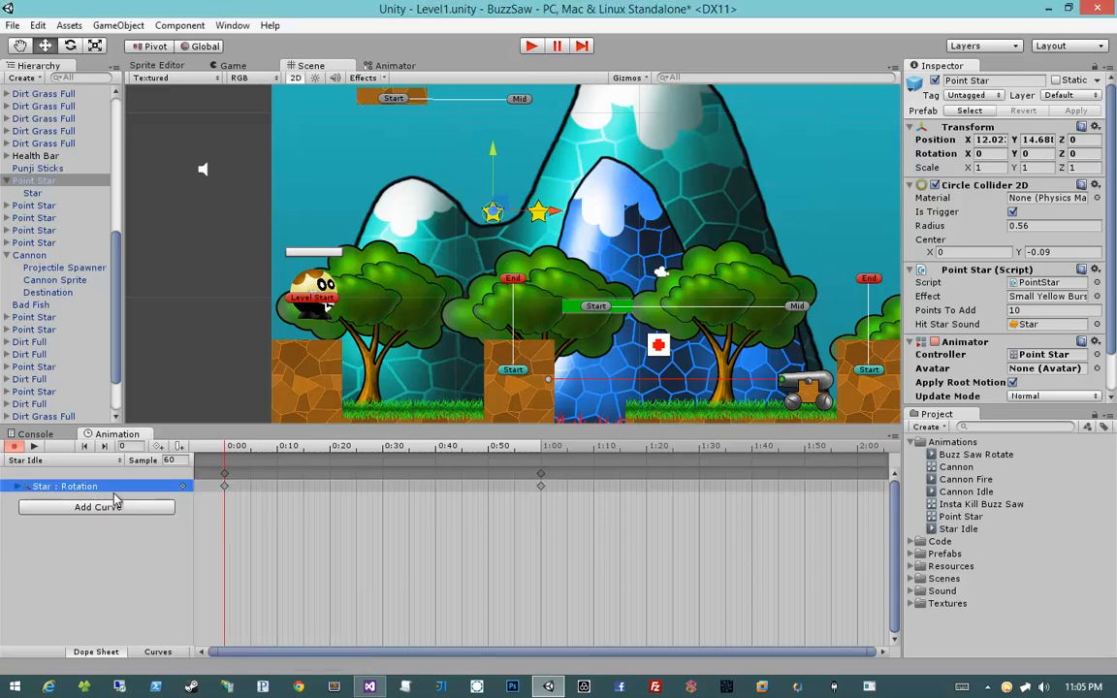
click(72, 508)
click(182, 533)
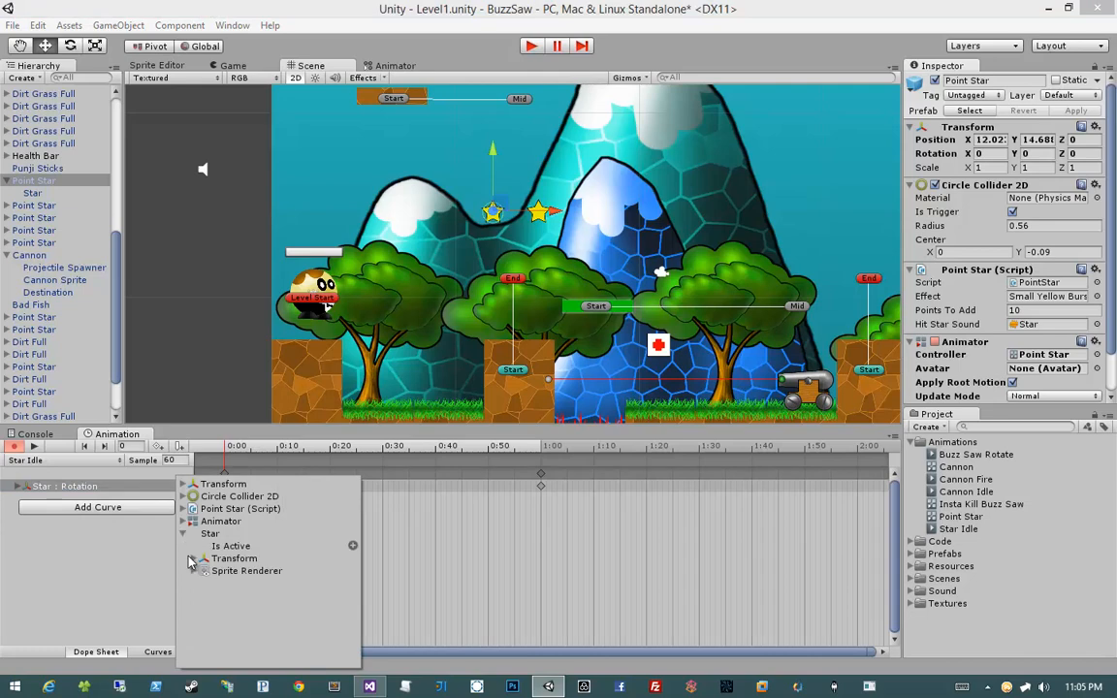
click(194, 559)
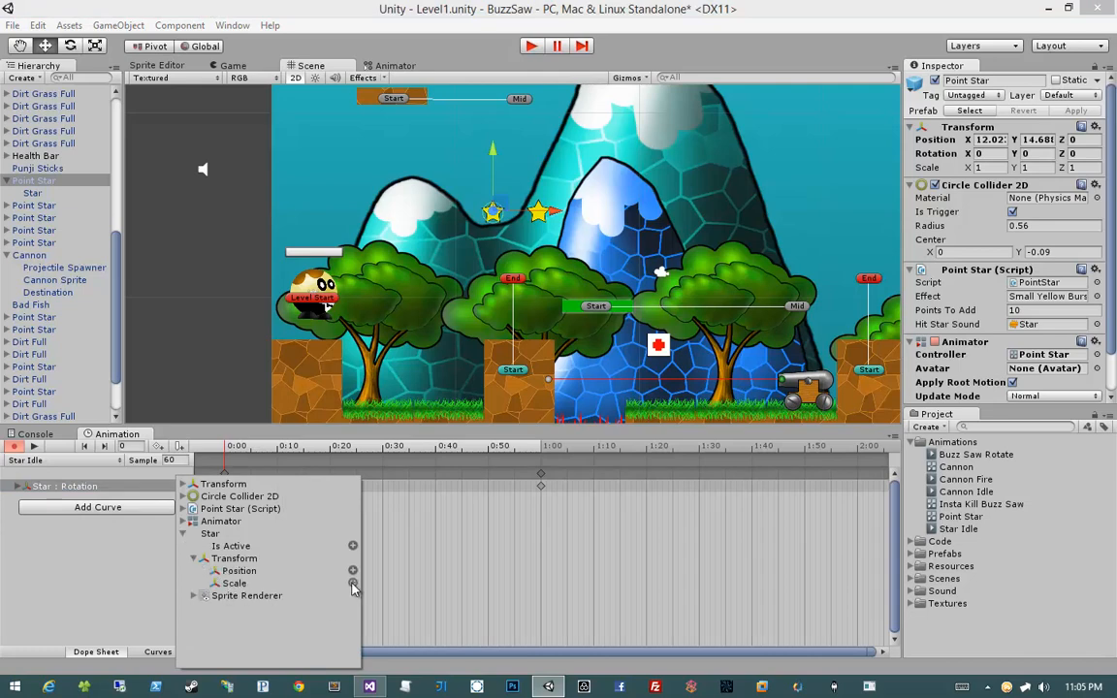
click(353, 584)
At frame 0 of the Star Idle clip, set the Star child's Z rotation to 45.
scroll(543, 146, up, 3)
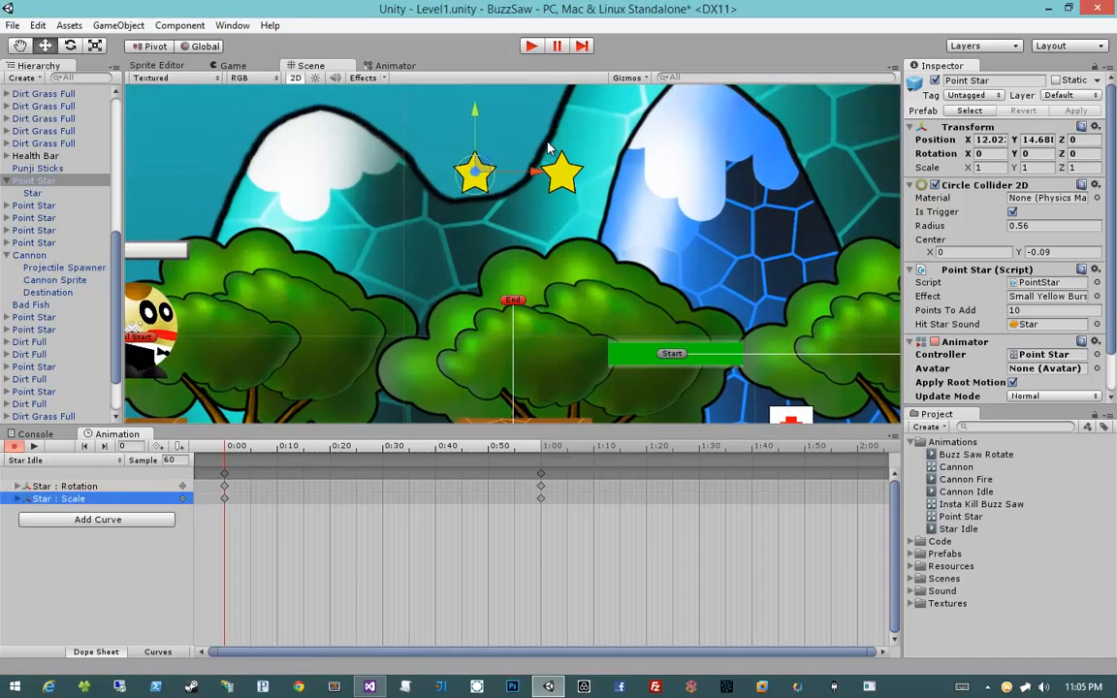
middle_drag(548, 147, 534, 243)
drag(342, 448, 383, 448)
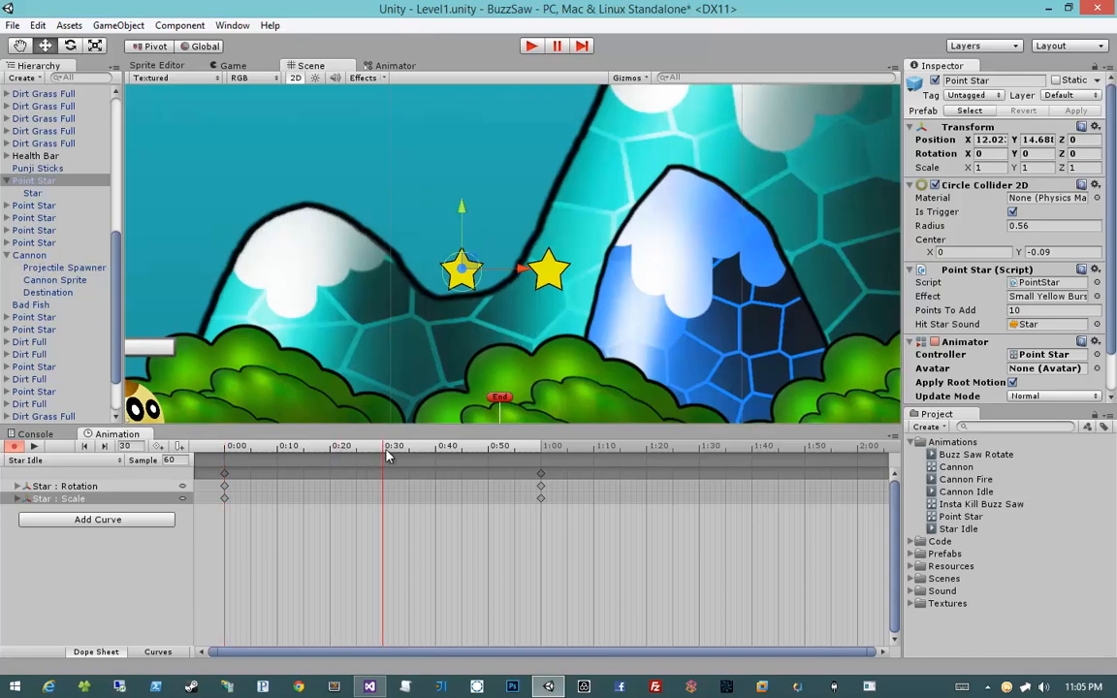
middle_drag(488, 230, 499, 249)
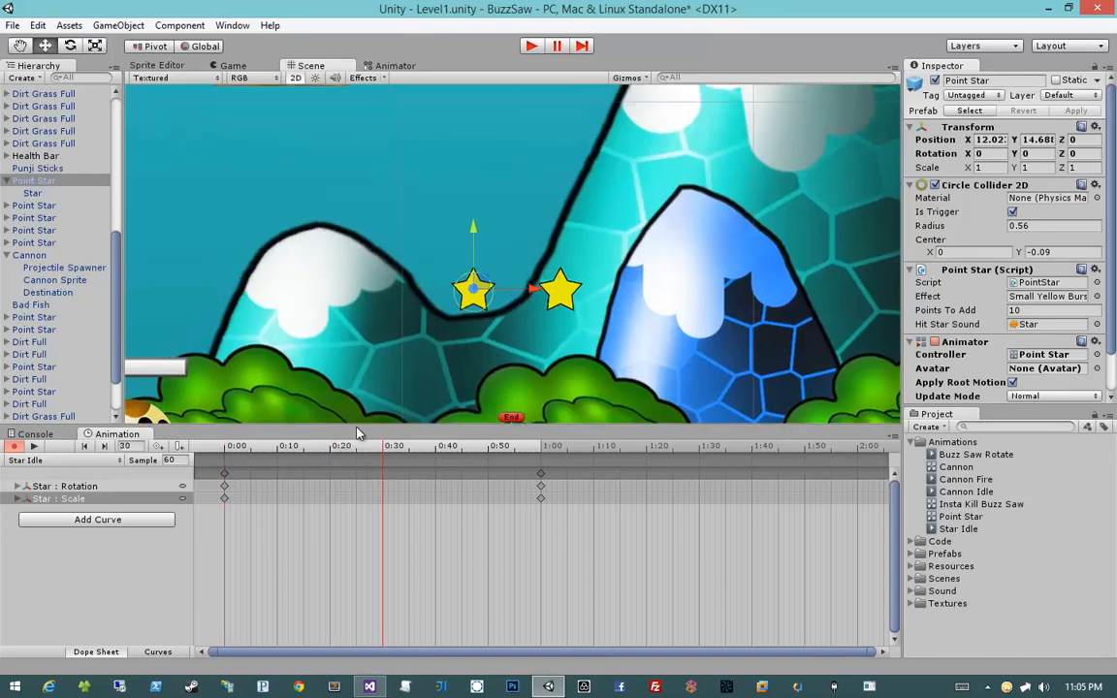
drag(350, 448, 215, 446)
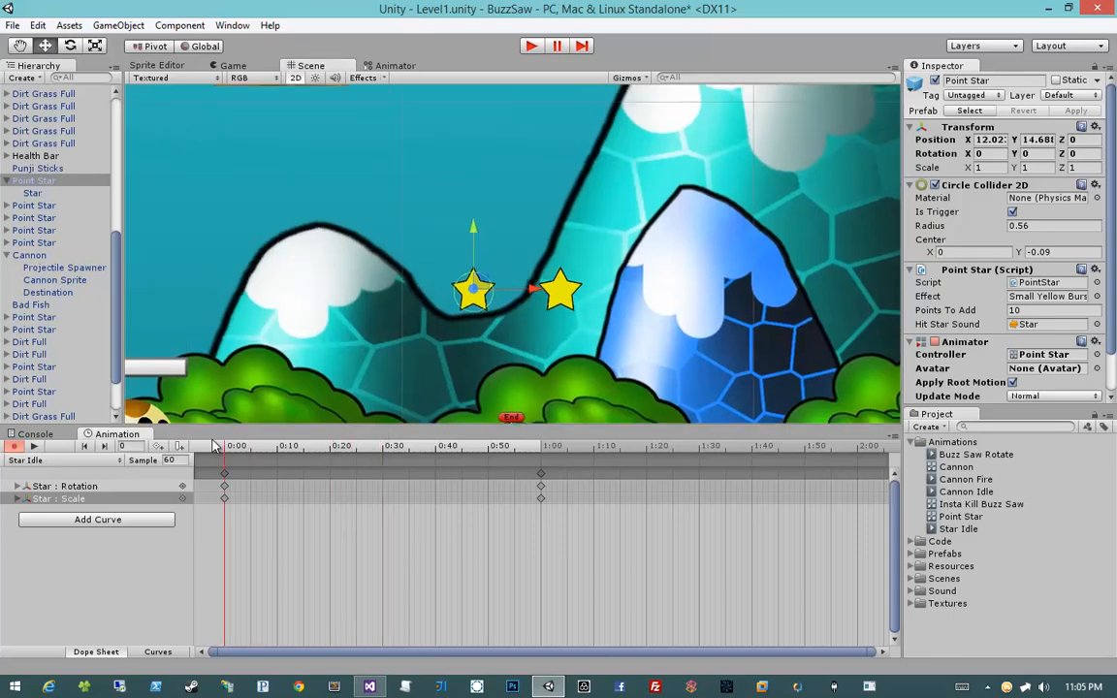
middle_drag(505, 318, 510, 338)
key(e)
scroll(509, 338, up, 1)
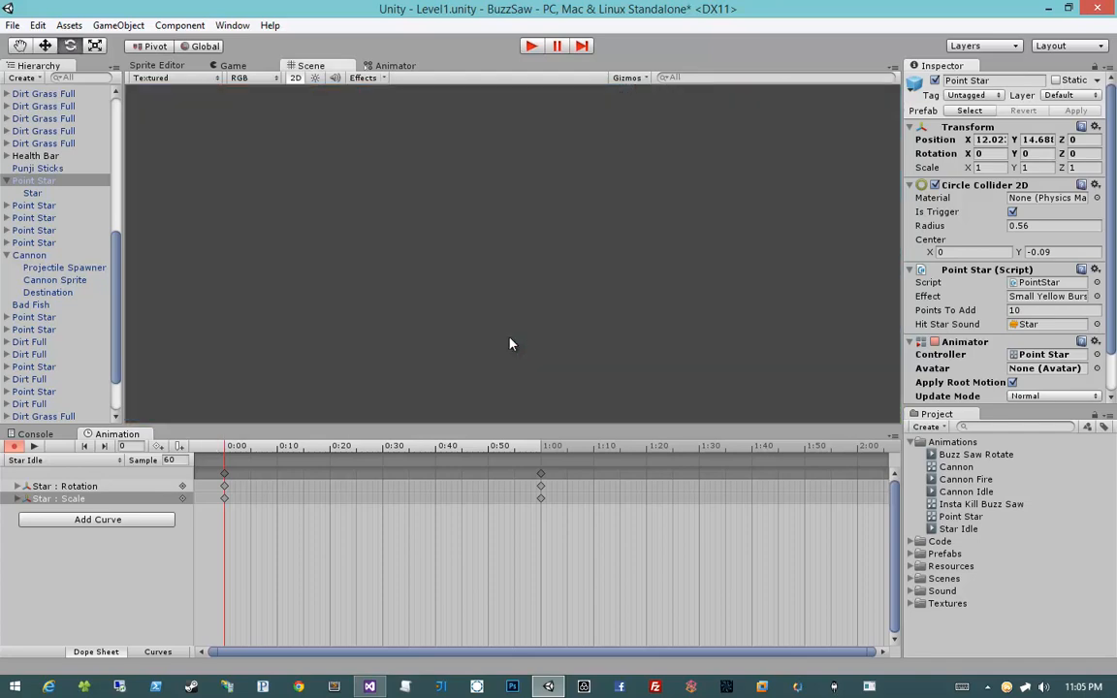
scroll(511, 343, down, 1)
click(48, 194)
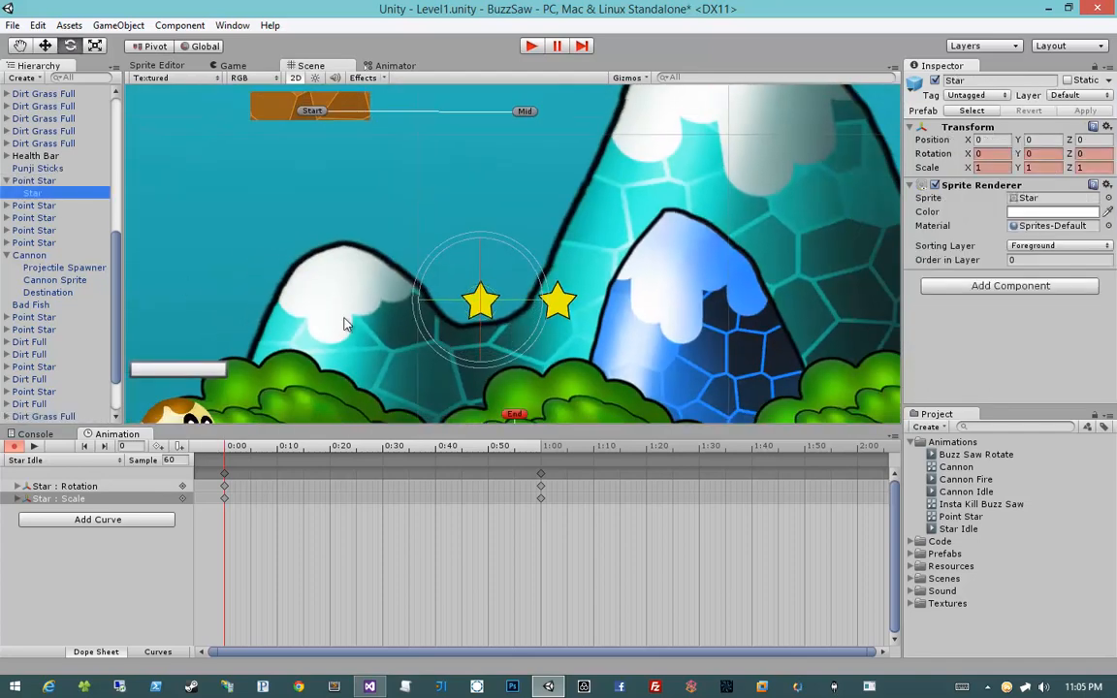
drag(423, 263, 392, 270)
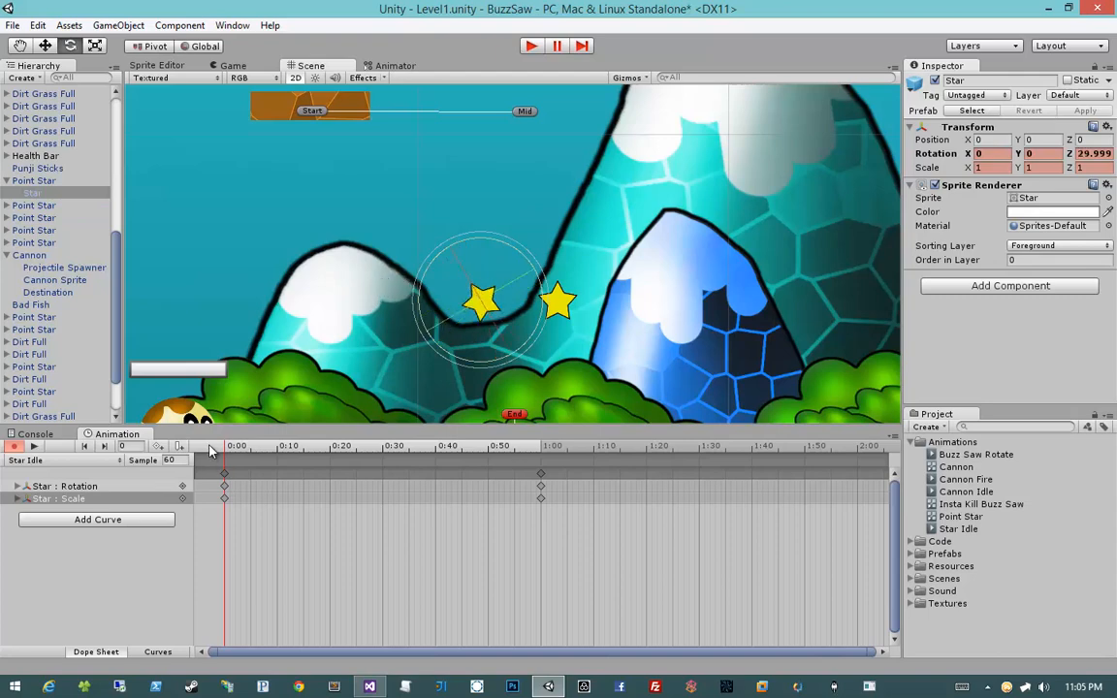
drag(210, 445, 175, 438)
click(1086, 153)
text(45)
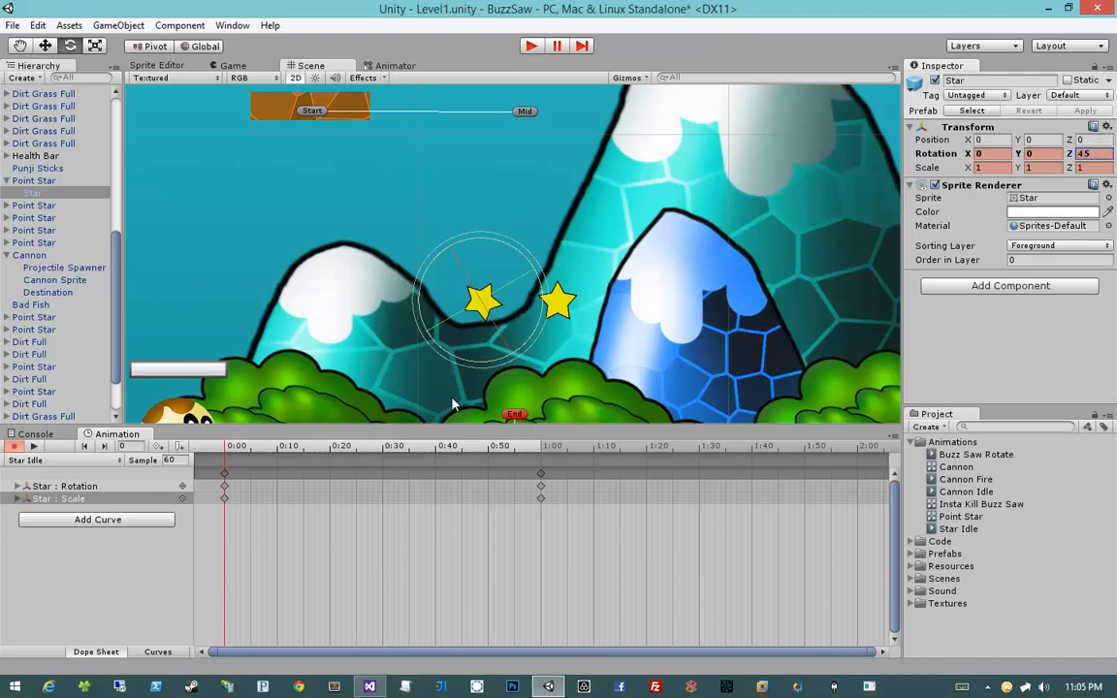
At frame 60 of the clip, set the Star child's Z rotation to -45.
drag(394, 451, 543, 456)
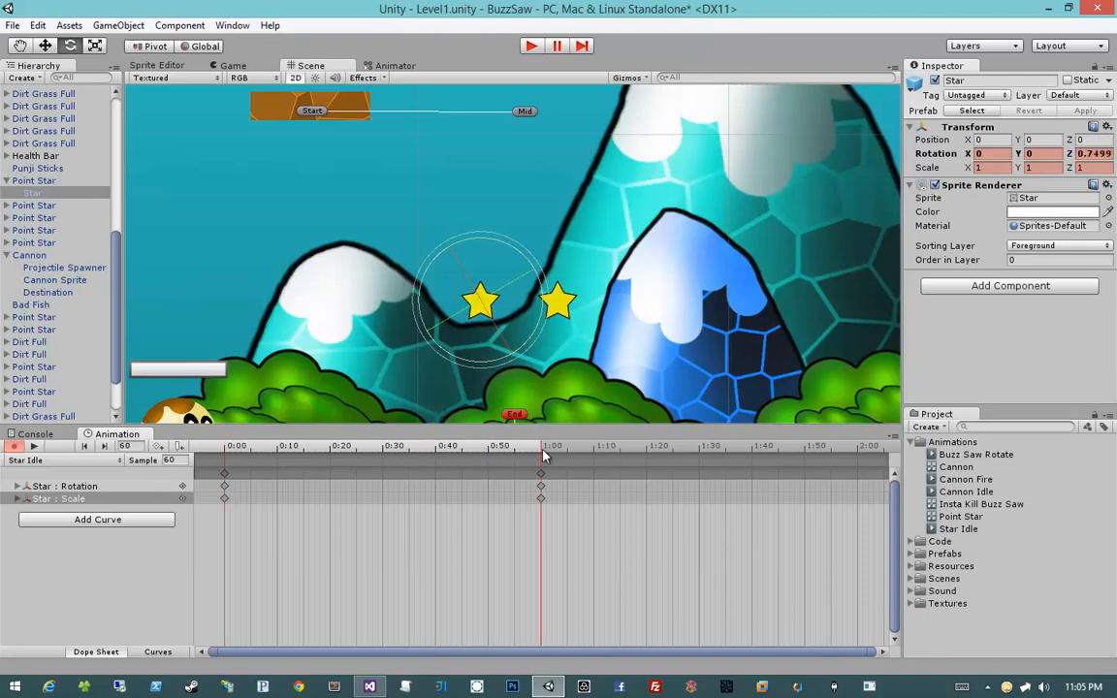
click(1068, 154)
text(45)
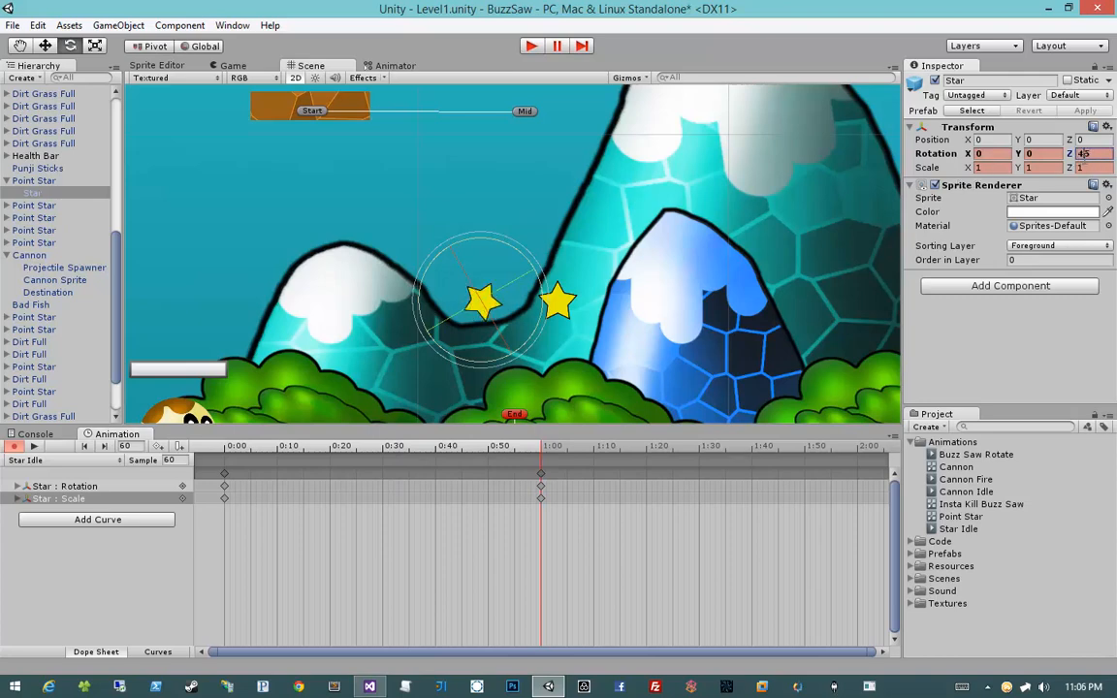
text(-45)
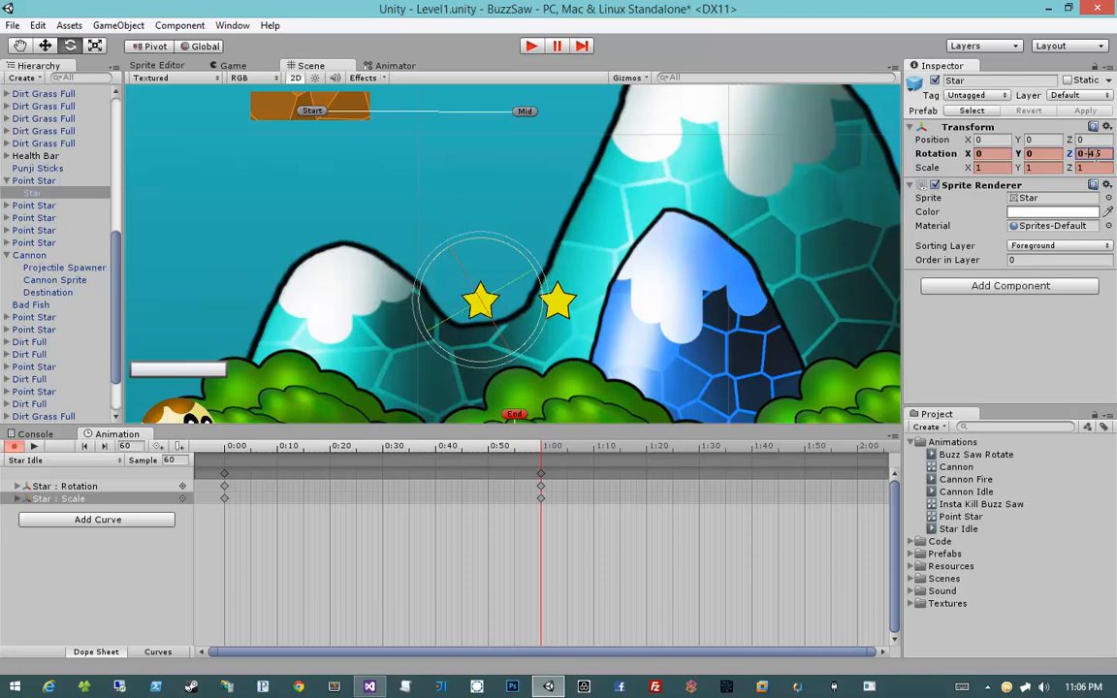
Preview the Star Idle clip and move its end keyframes for rotation and scale to 0:30.
click(35, 447)
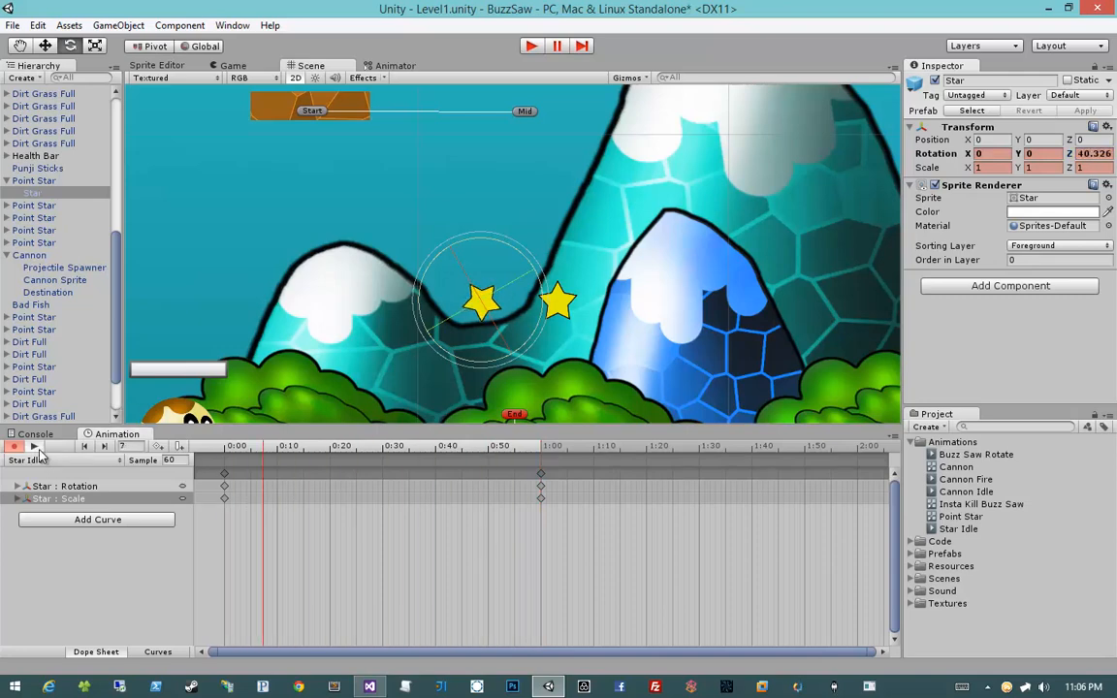
click(38, 450)
mouse_move(536, 541)
mouse_down()
mouse_move(562, 460)
mouse_move(385, 477)
mouse_up()
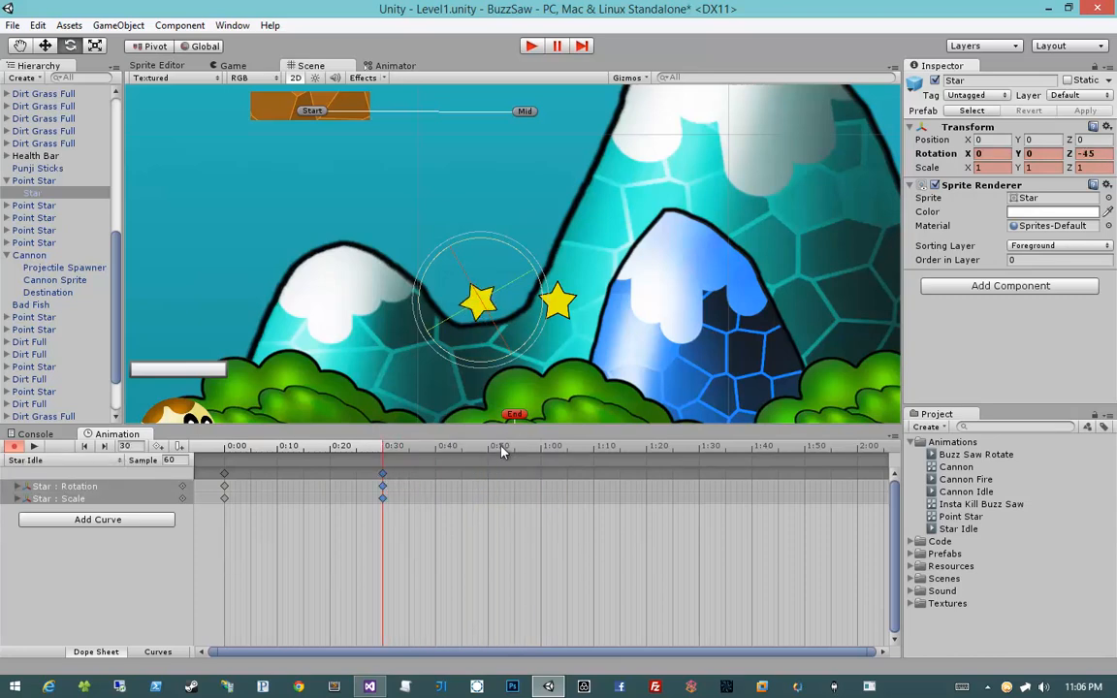
At frame 55, key the Star child's Z rotation at 45 and preview the Star Idle clip.
click(223, 448)
drag(222, 448, 515, 453)
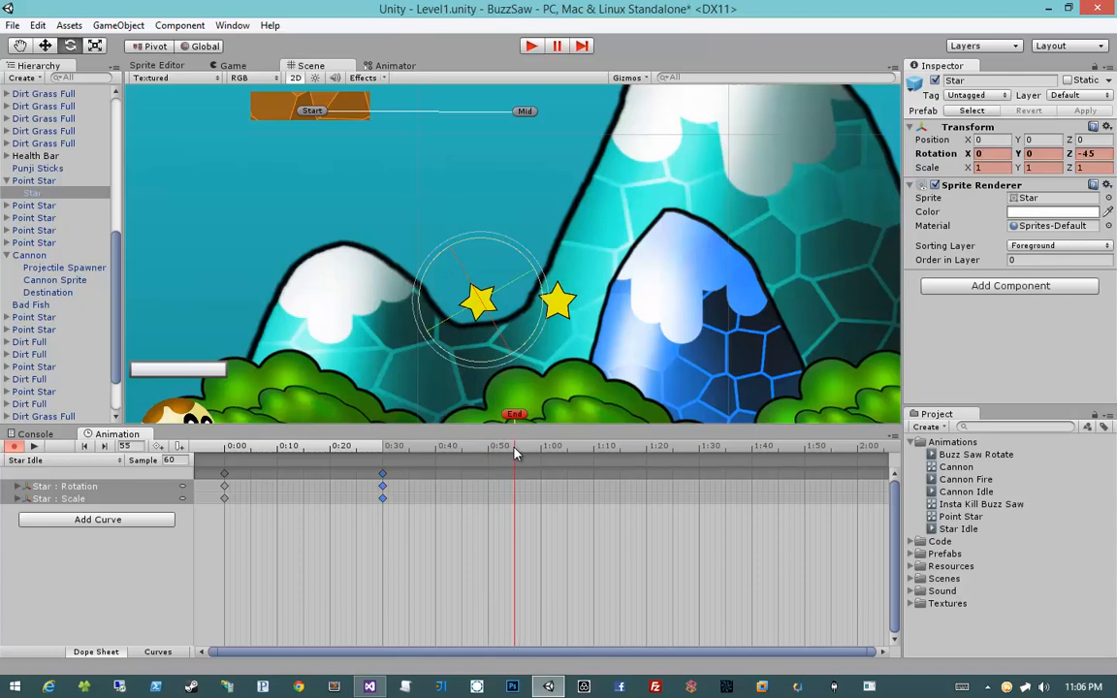
click(1104, 153)
text(45)
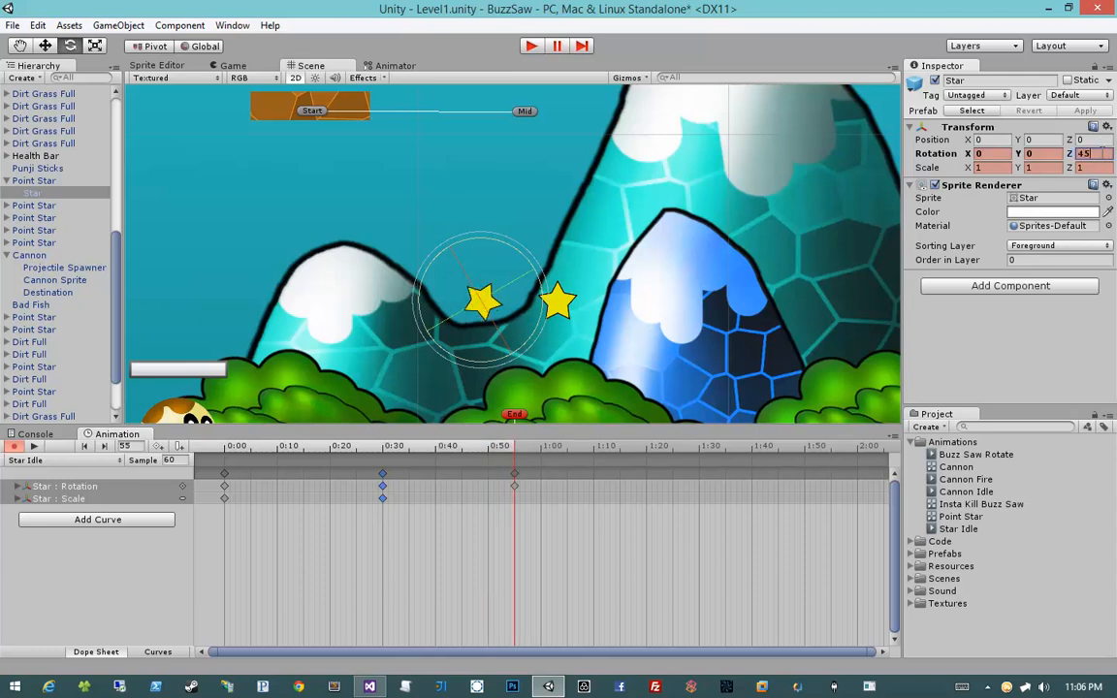
click(35, 448)
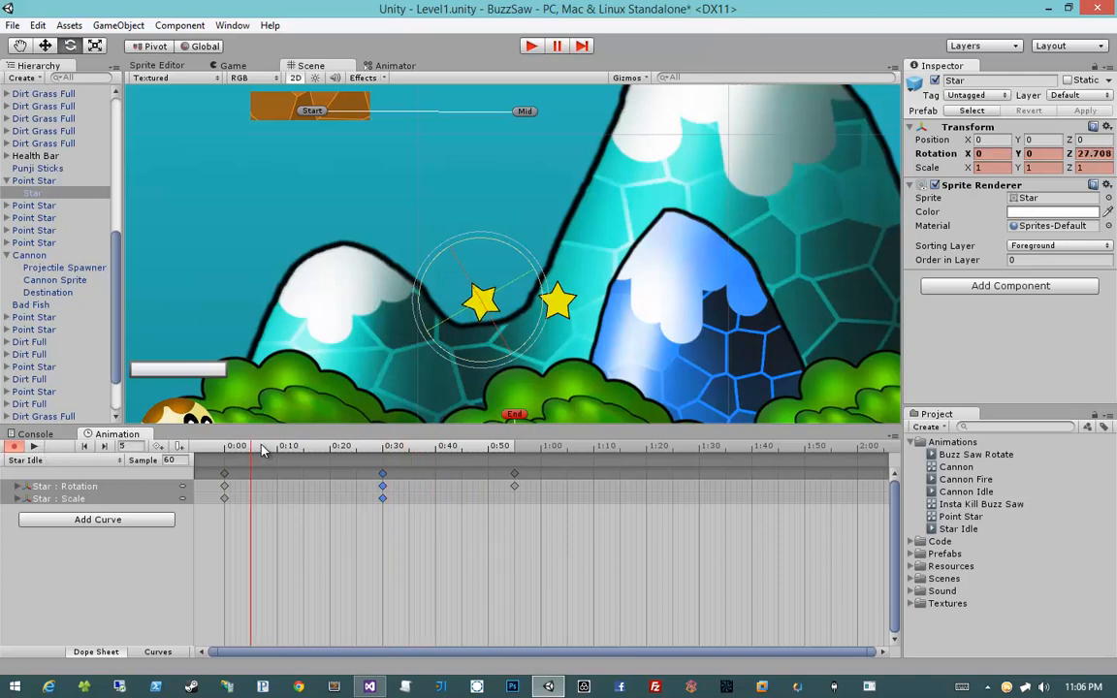
At frame 30 of the Star Idle clip, try to enlarge the Star child freehand.
drag(261, 448, 385, 448)
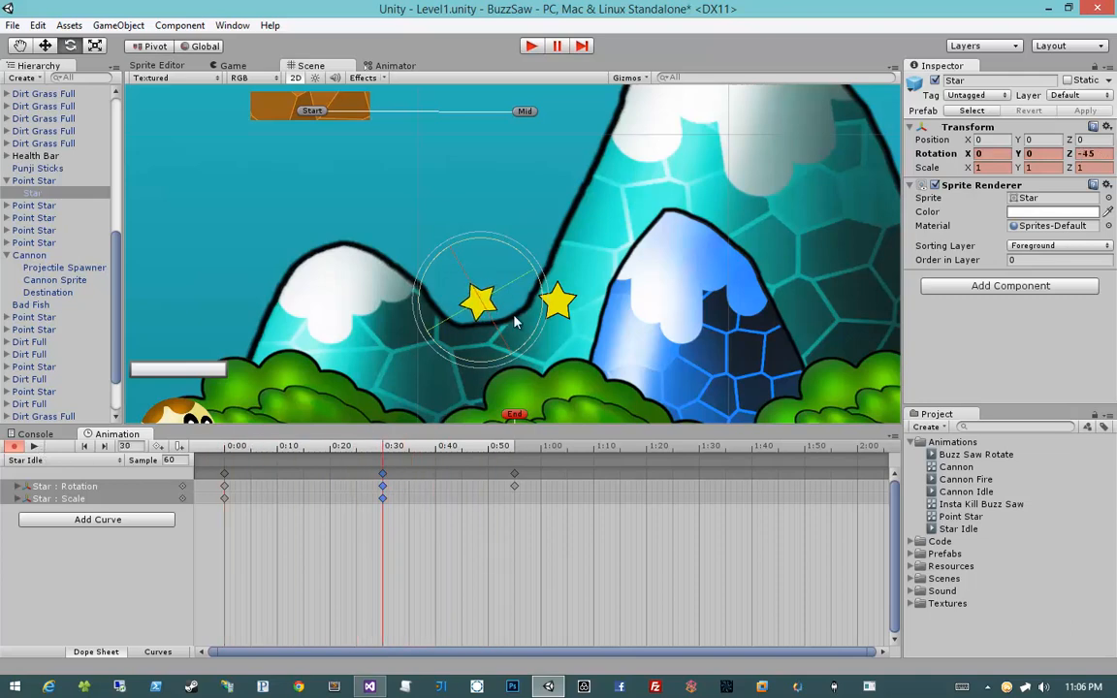
key(r)
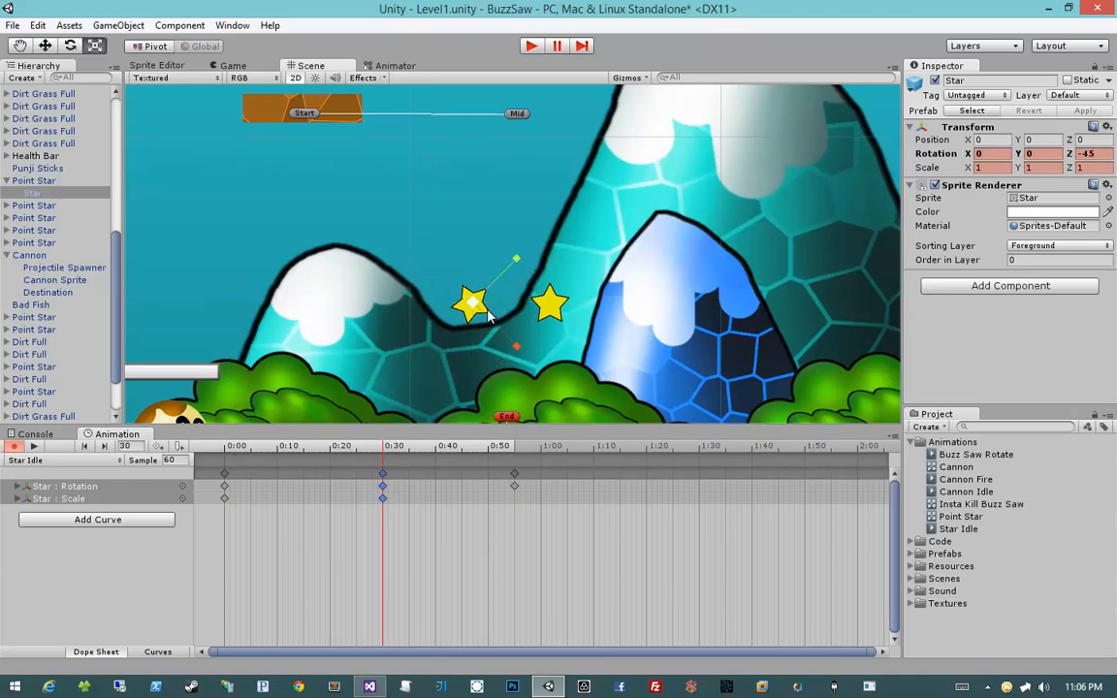
key(w)
drag(472, 333, 473, 355)
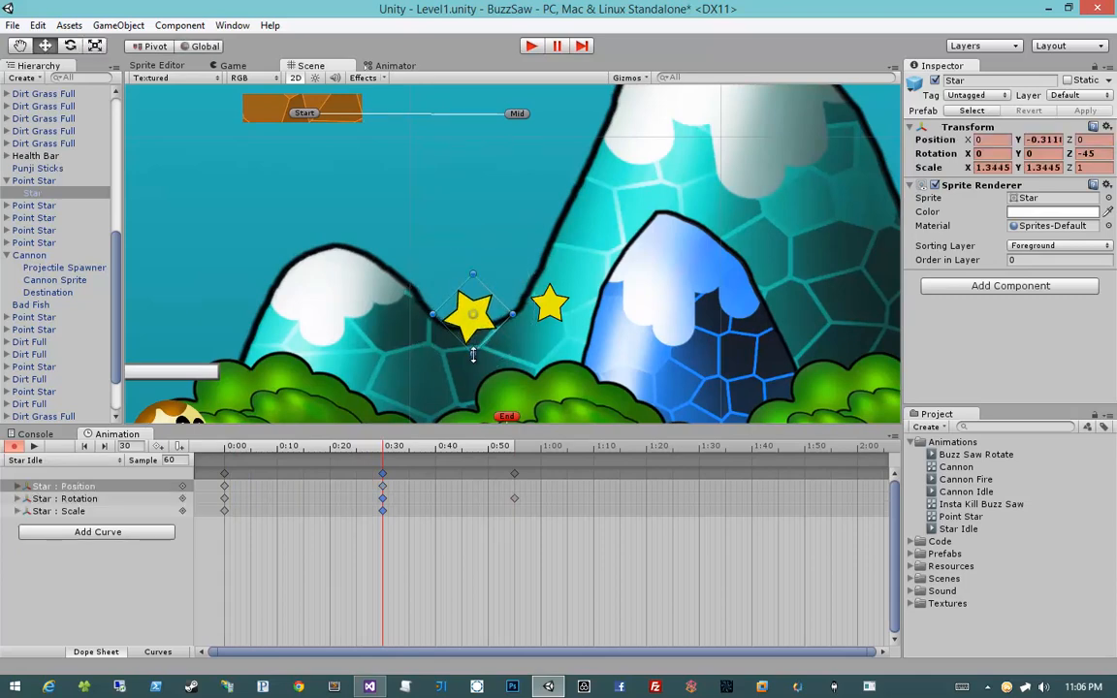
key(ctrl+z)
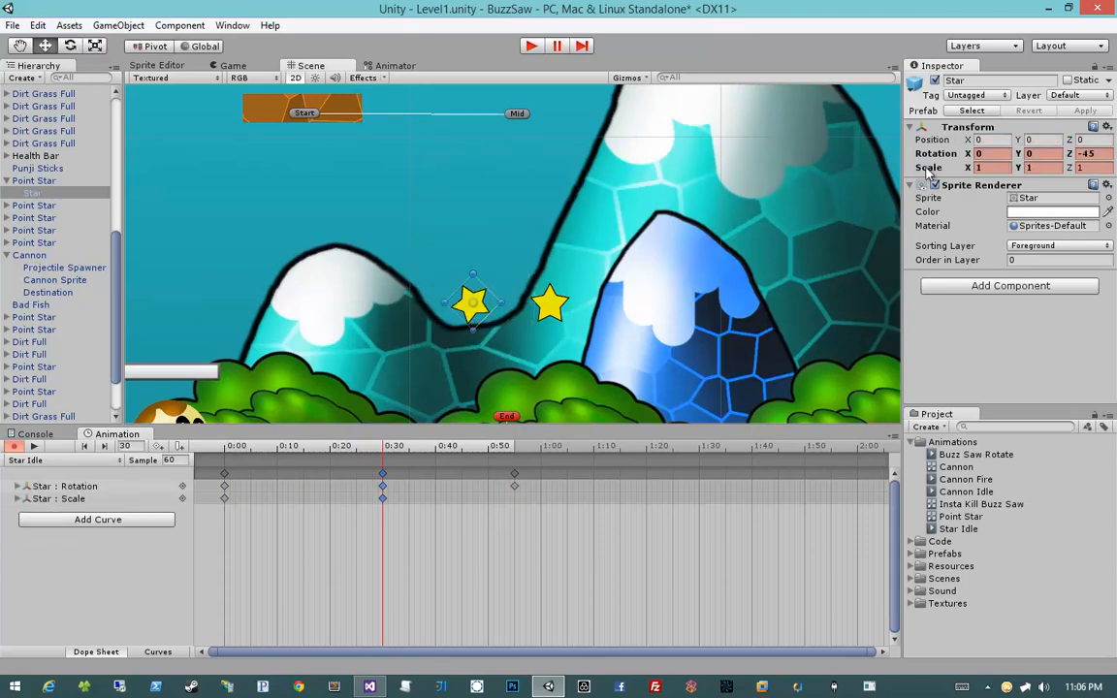
Set the Star child's X and Y scale to 1.5 at frame 30 of the clip.
click(989, 167)
text(1.5)
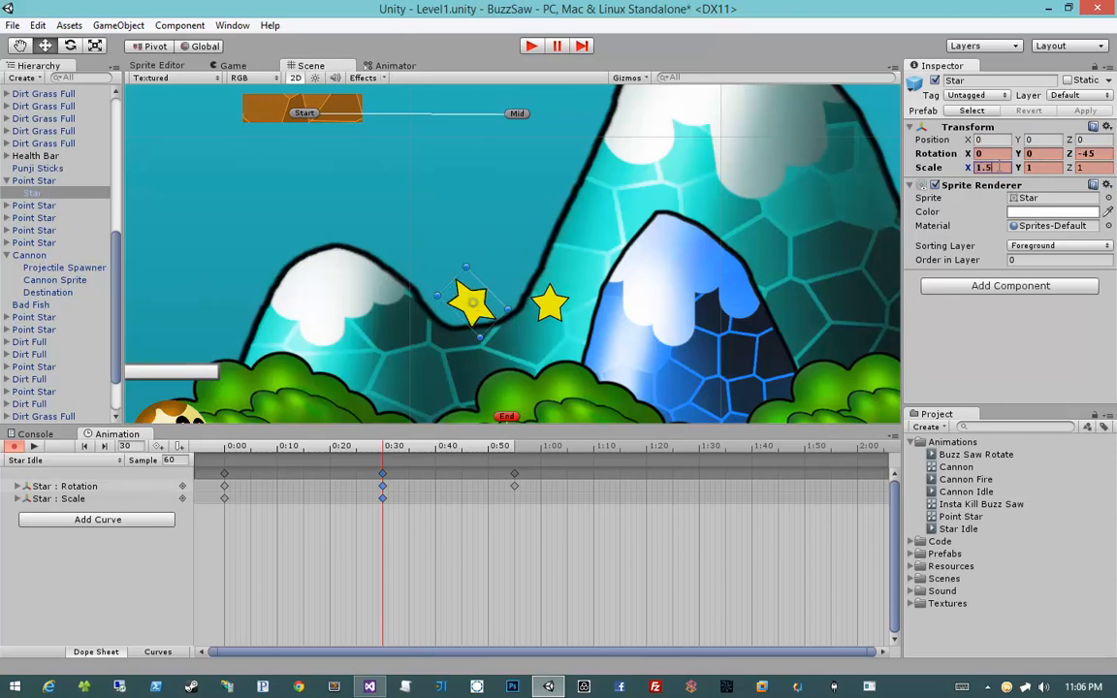
key(Tab)
text(1.5)
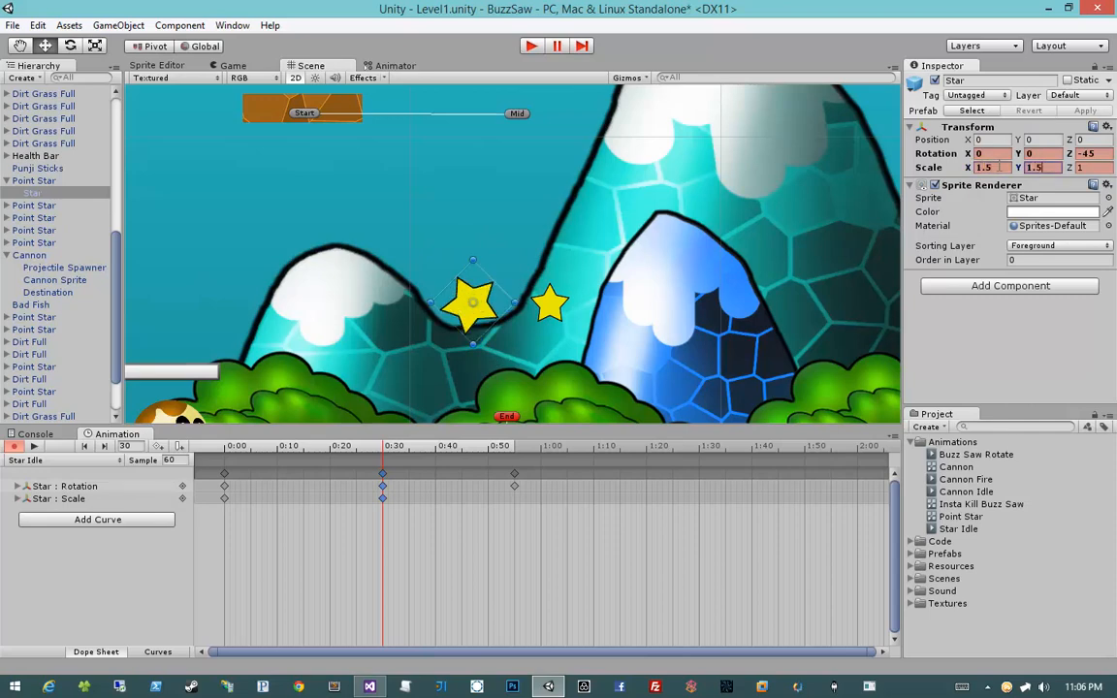
At frame 55, key the Star child's X and Y scale at 1 and preview the clip.
click(514, 448)
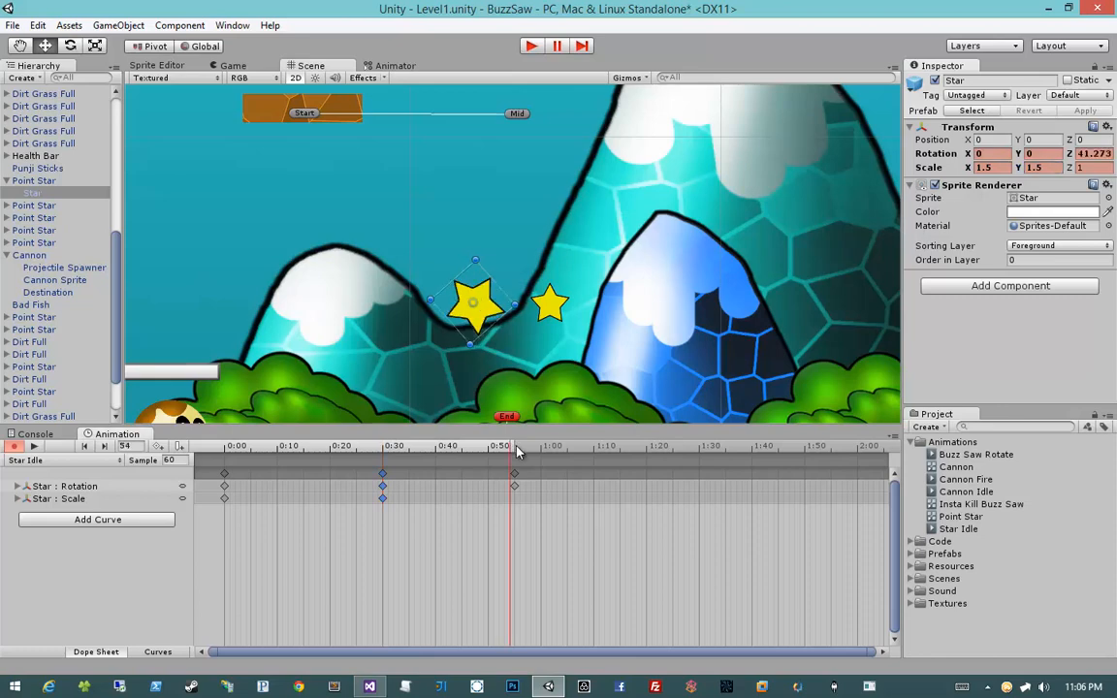
click(991, 168)
text(1)
key(Tab)
text(1)
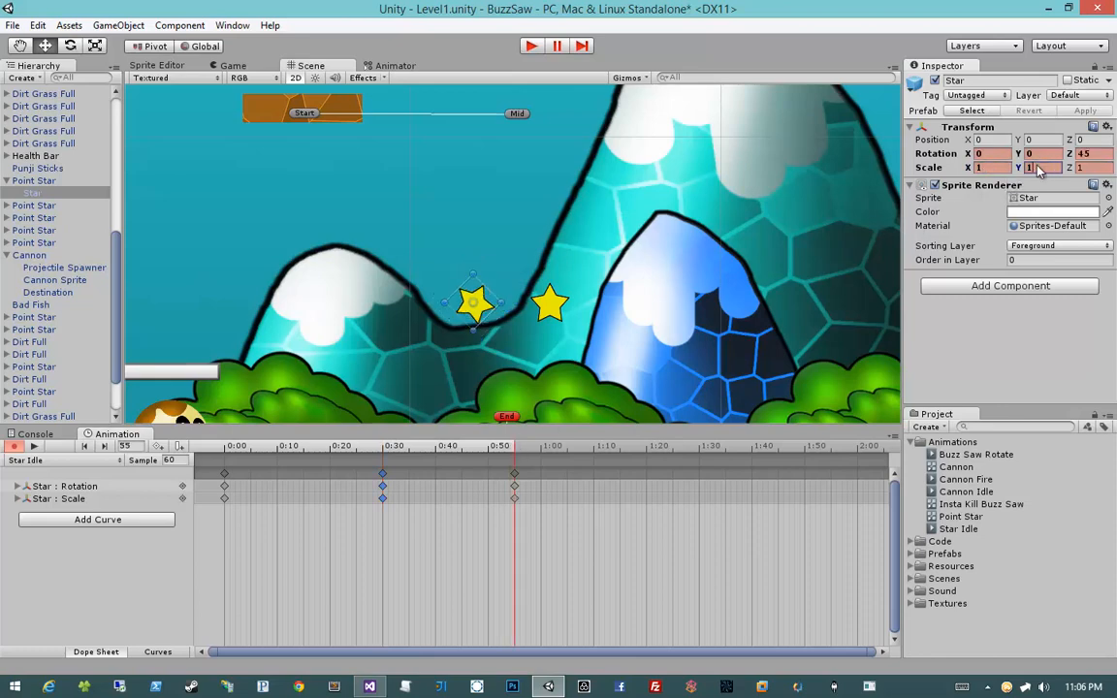
click(35, 447)
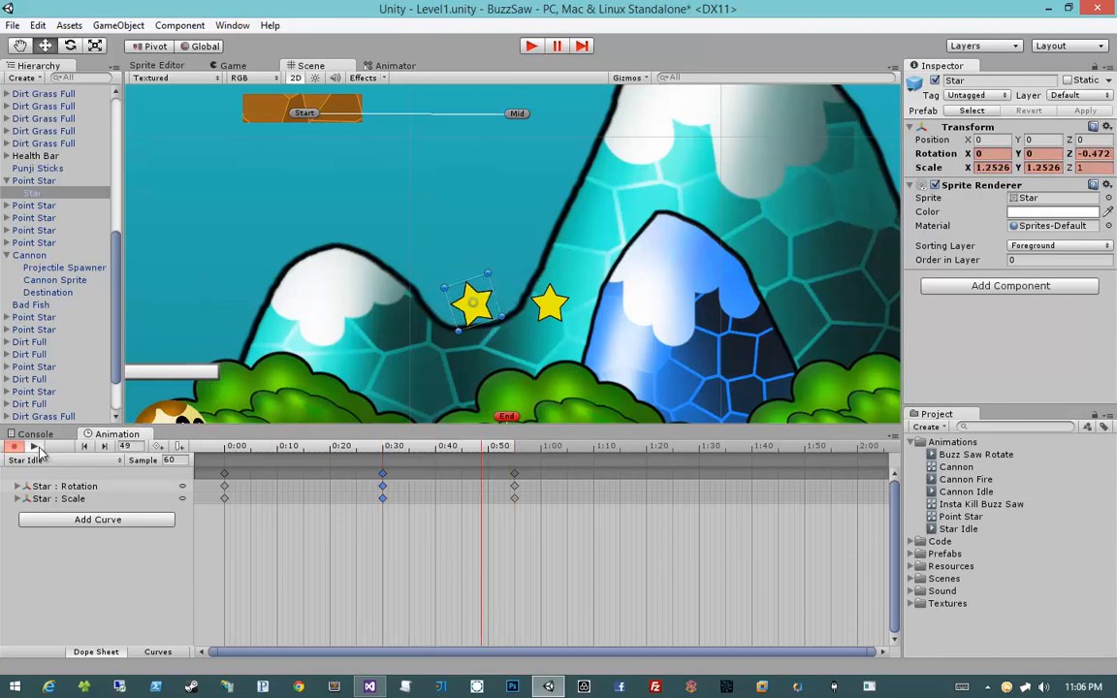
scroll(410, 287, down, 4)
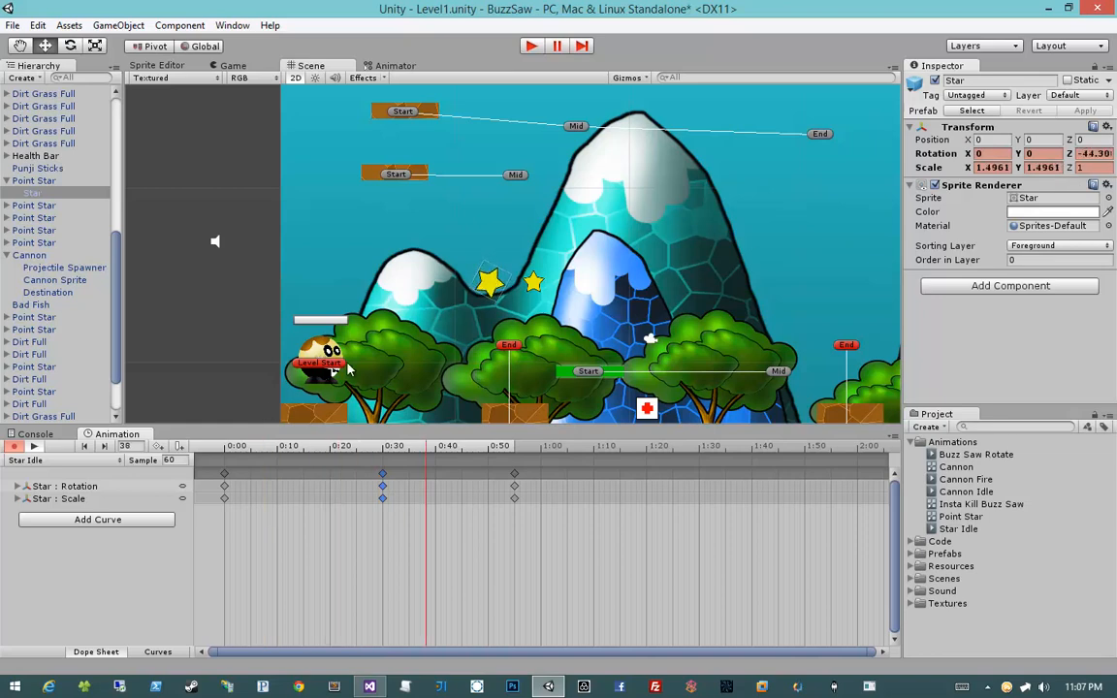
Set the Star child's X and Y scale at frame 30 to 1.2 and preview the clip with the star deselected.
click(34, 447)
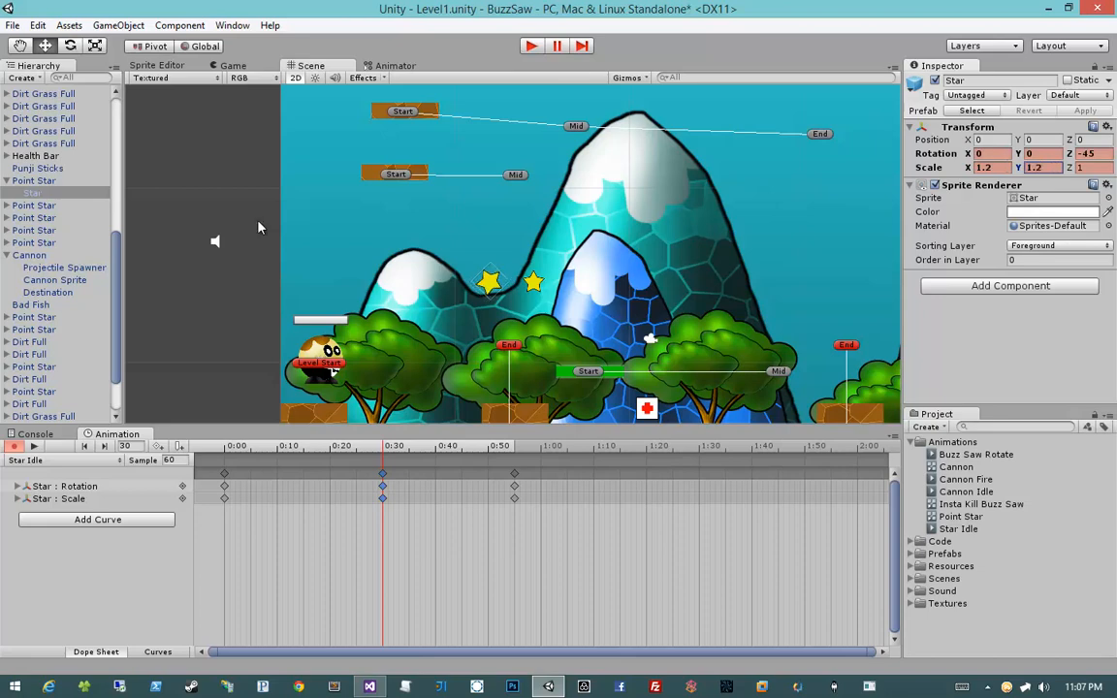
click(33, 447)
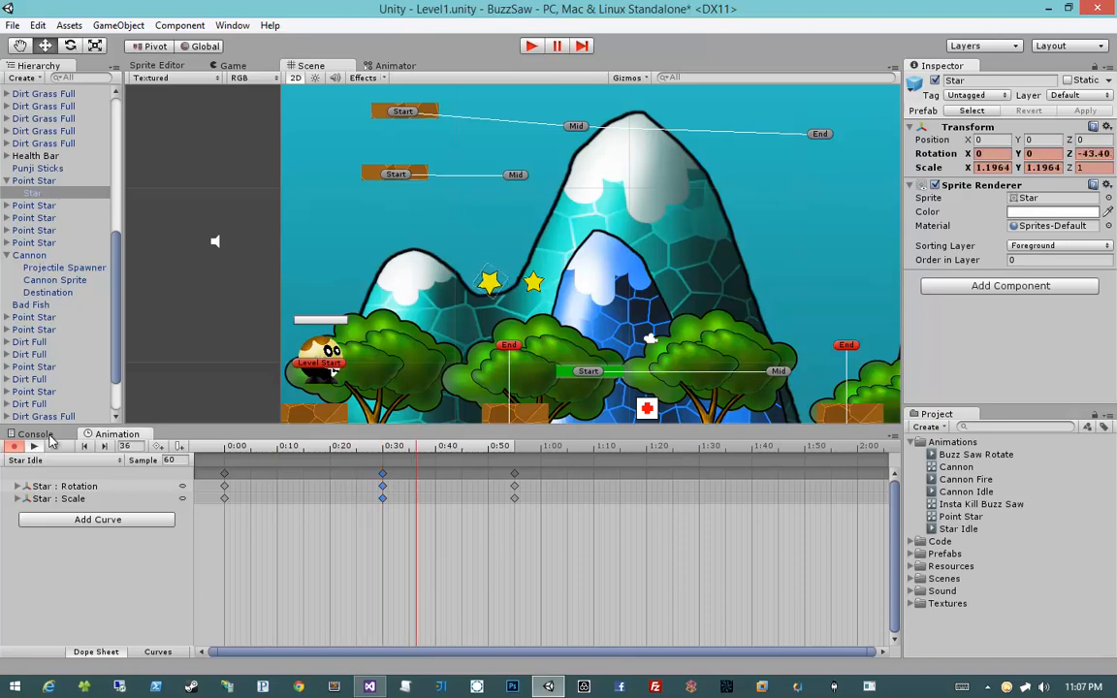
click(186, 316)
click(35, 447)
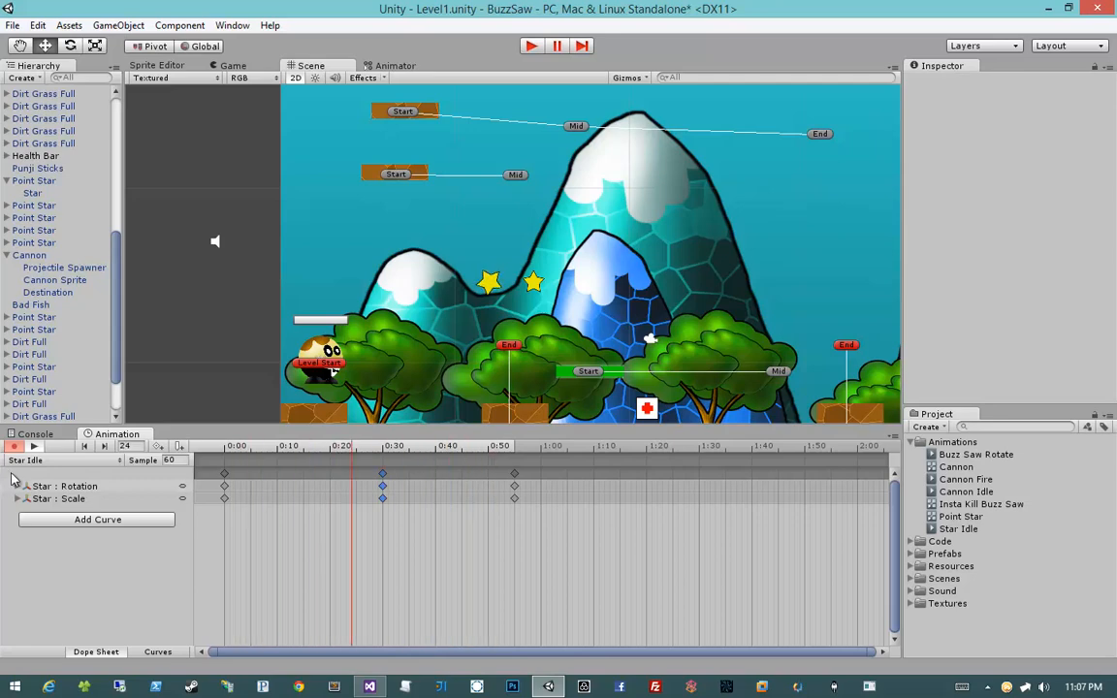
click(34, 447)
click(34, 447)
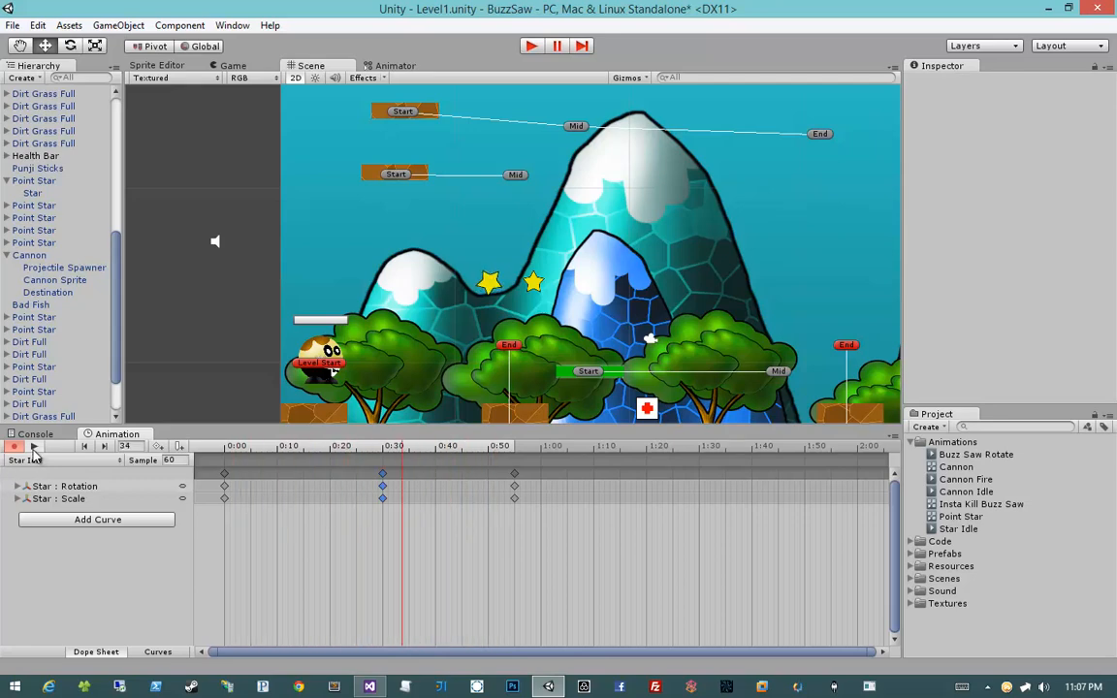
Move the Star Idle clip's last rotation and scale keyframes to 1:20.
drag(419, 448, 514, 448)
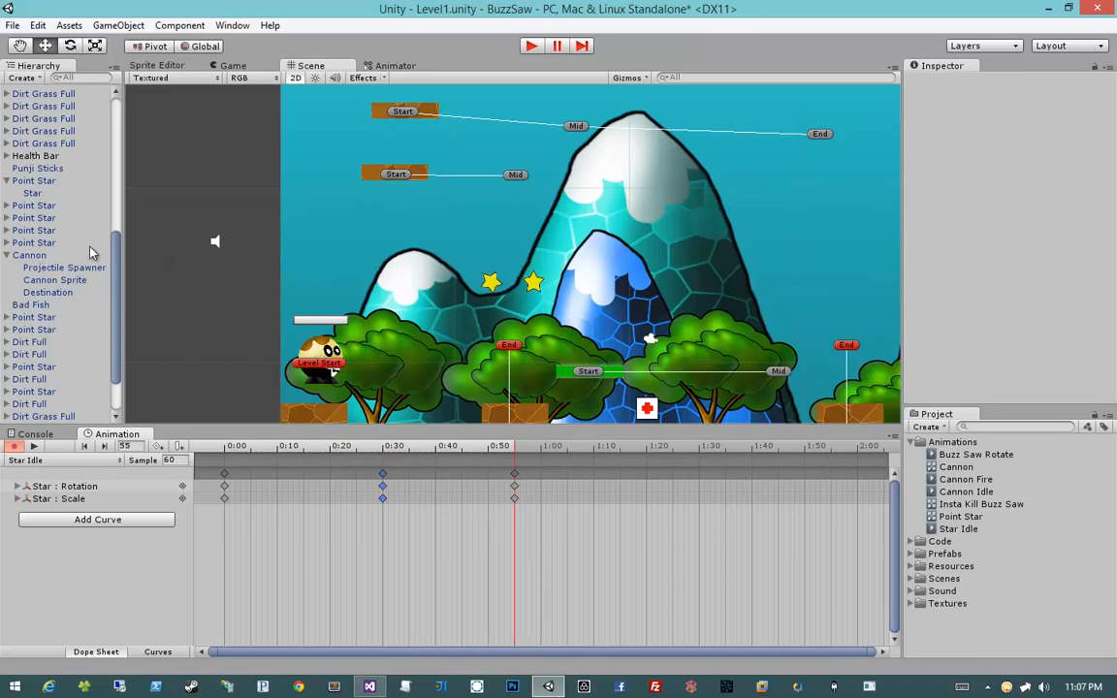
click(39, 181)
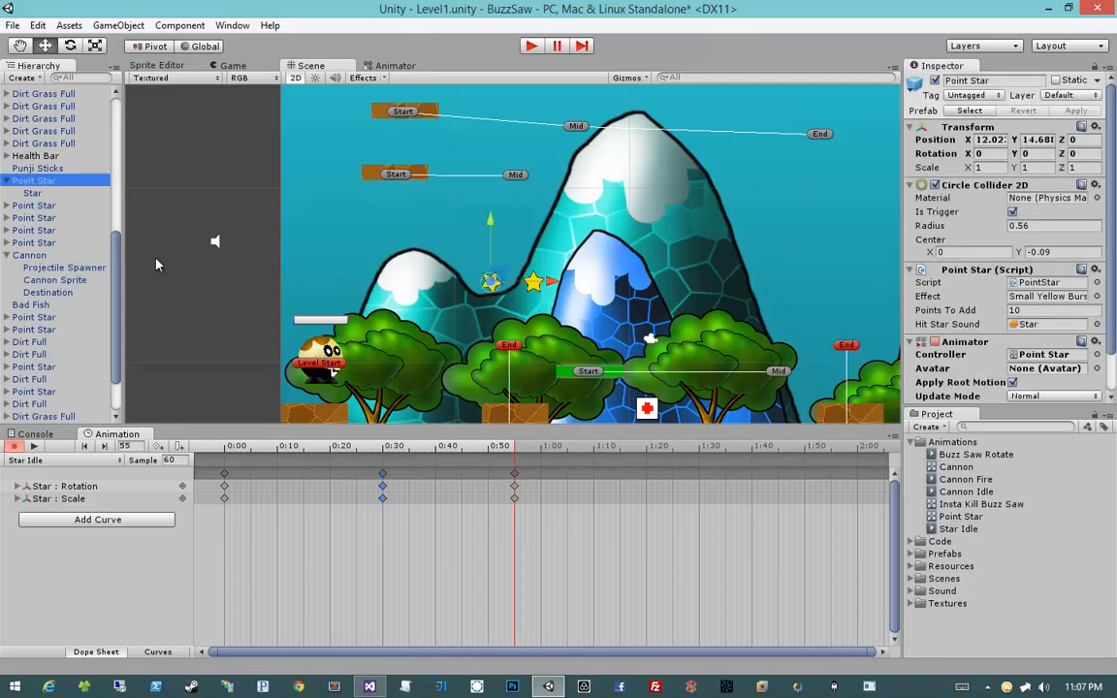
click(464, 450)
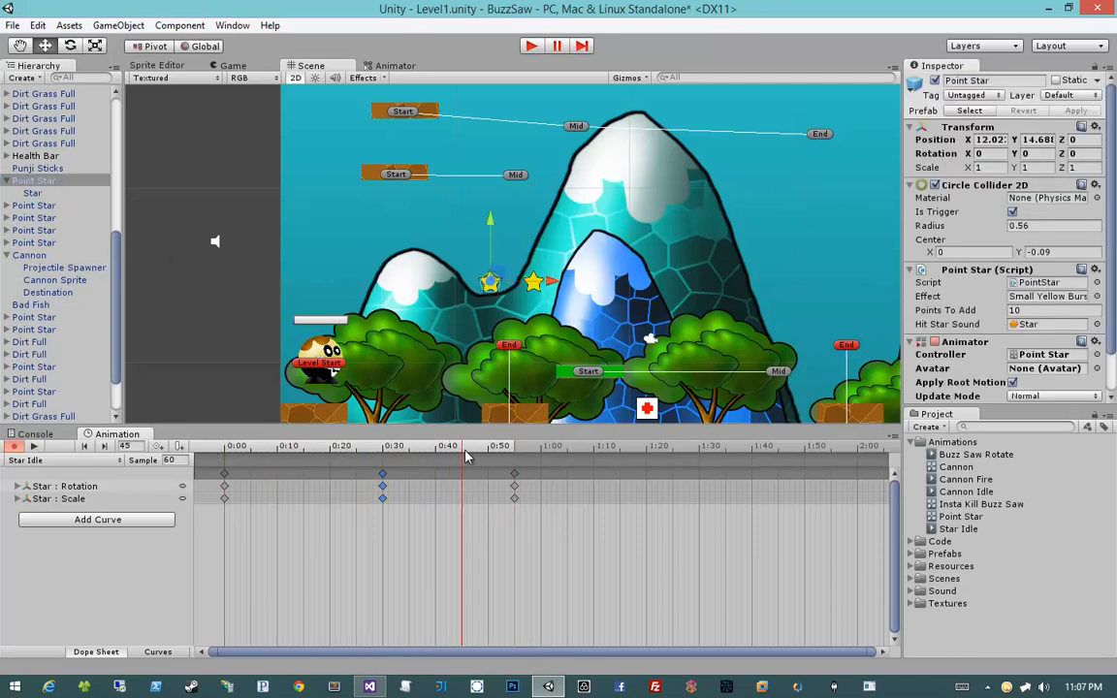
click(516, 477)
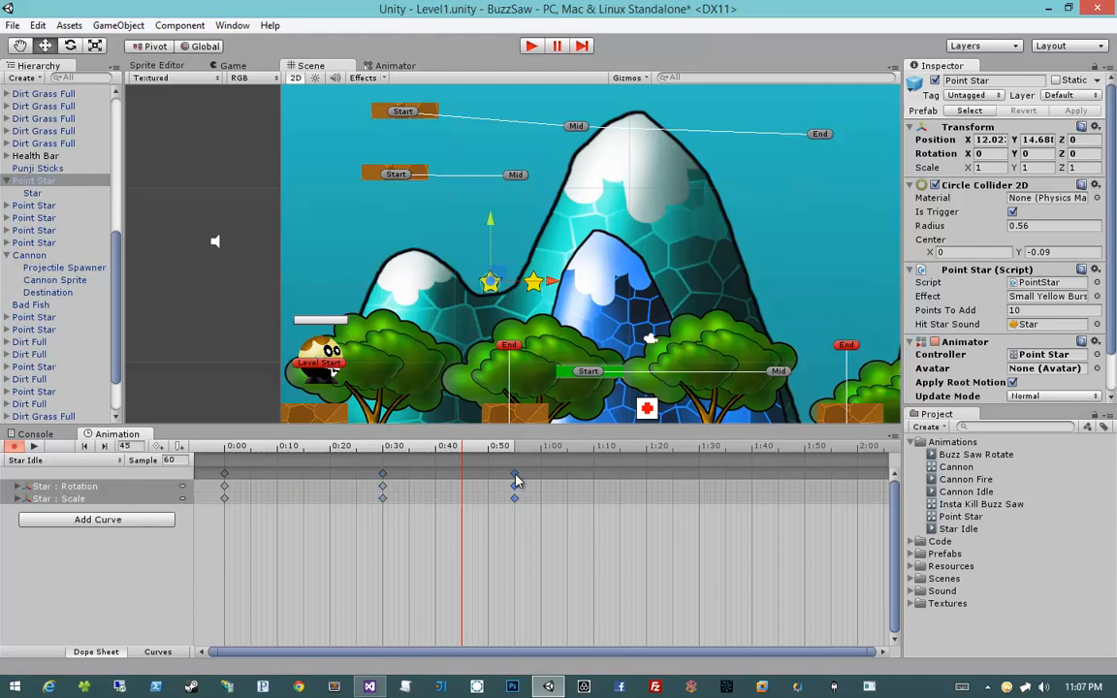
drag(515, 477, 647, 477)
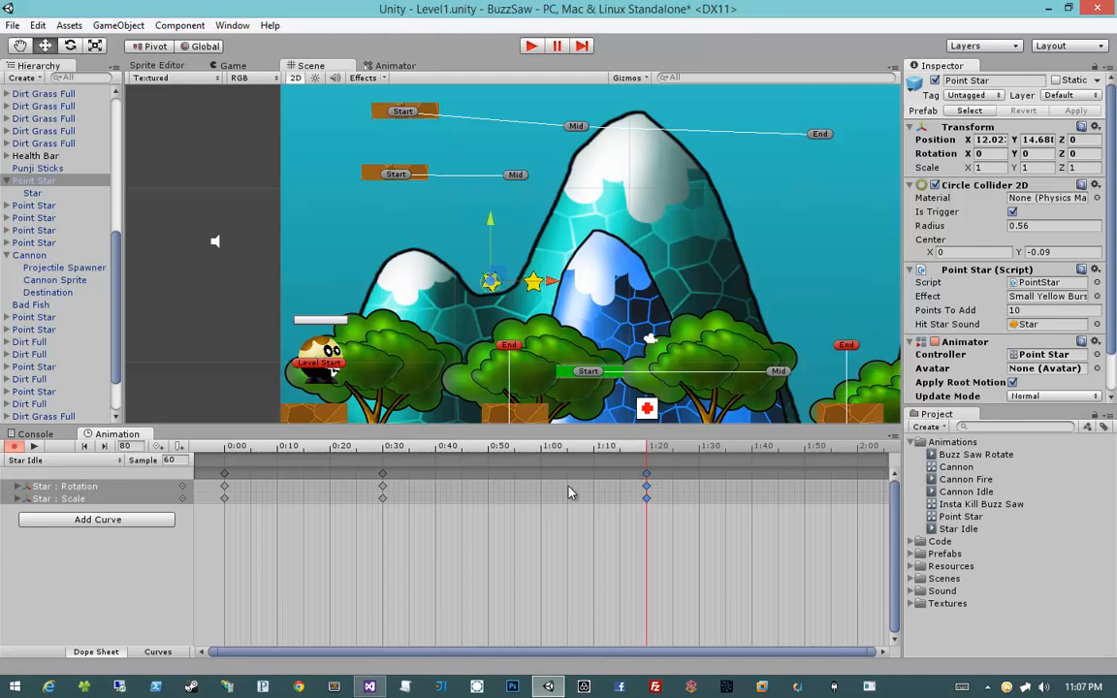
Move the clip's middle rotation and scale keyframes to 0:45 and preview the animation.
drag(363, 539, 411, 471)
drag(383, 477, 461, 476)
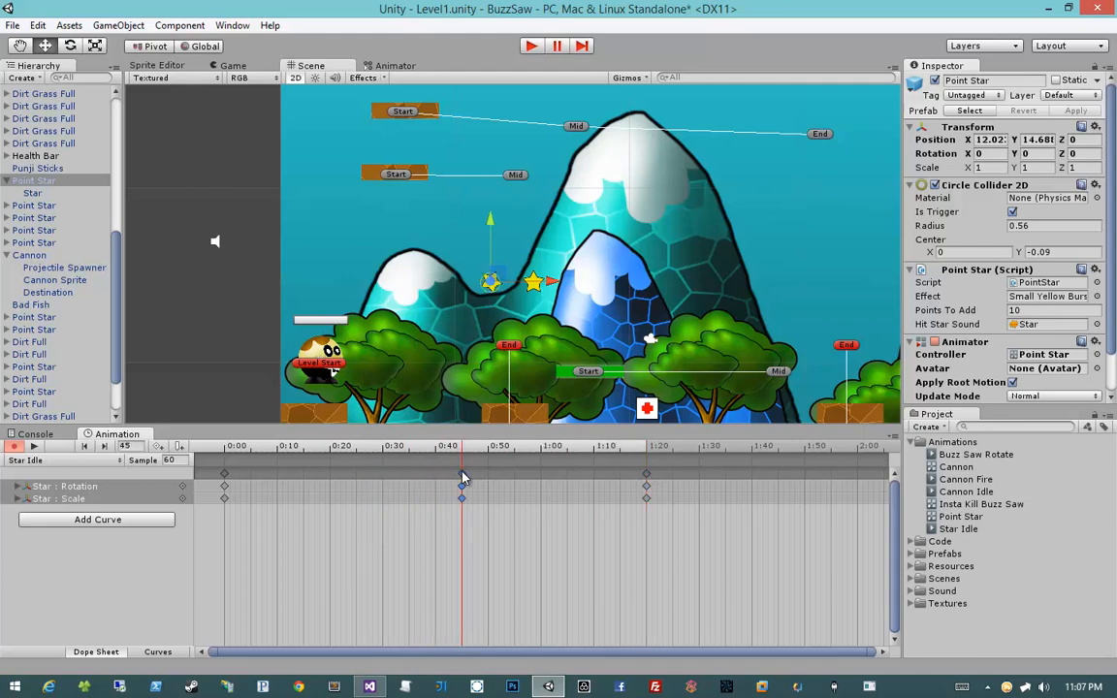
click(34, 446)
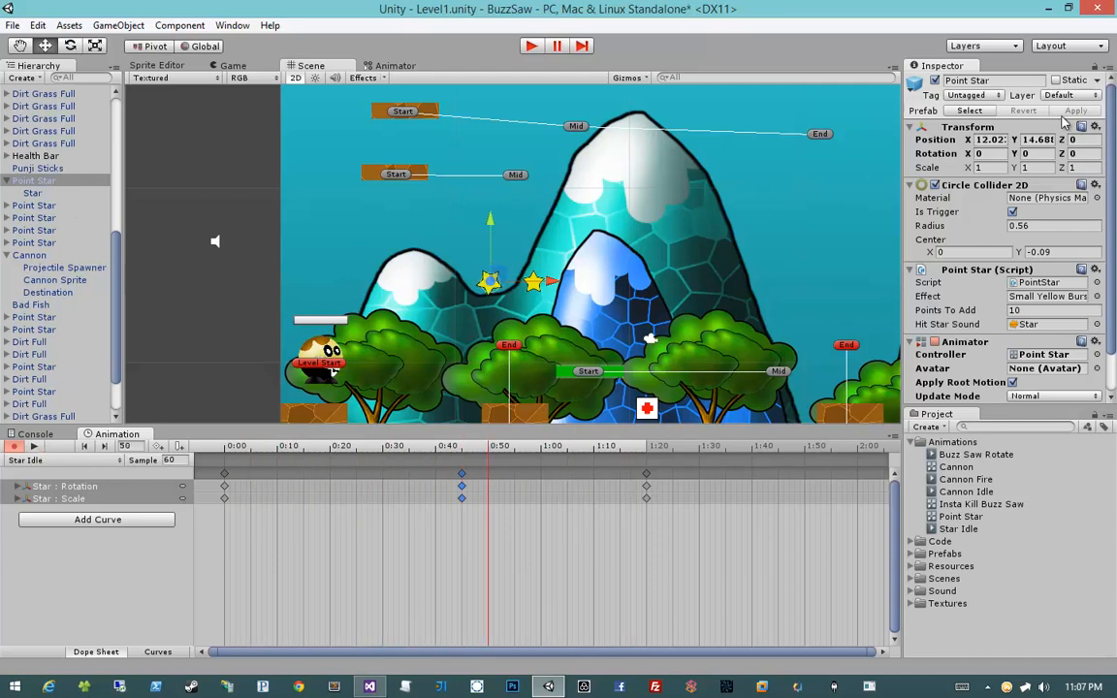
Apply the Point Star's changes to its prefab and test the level in play mode.
click(66, 201)
click(59, 183)
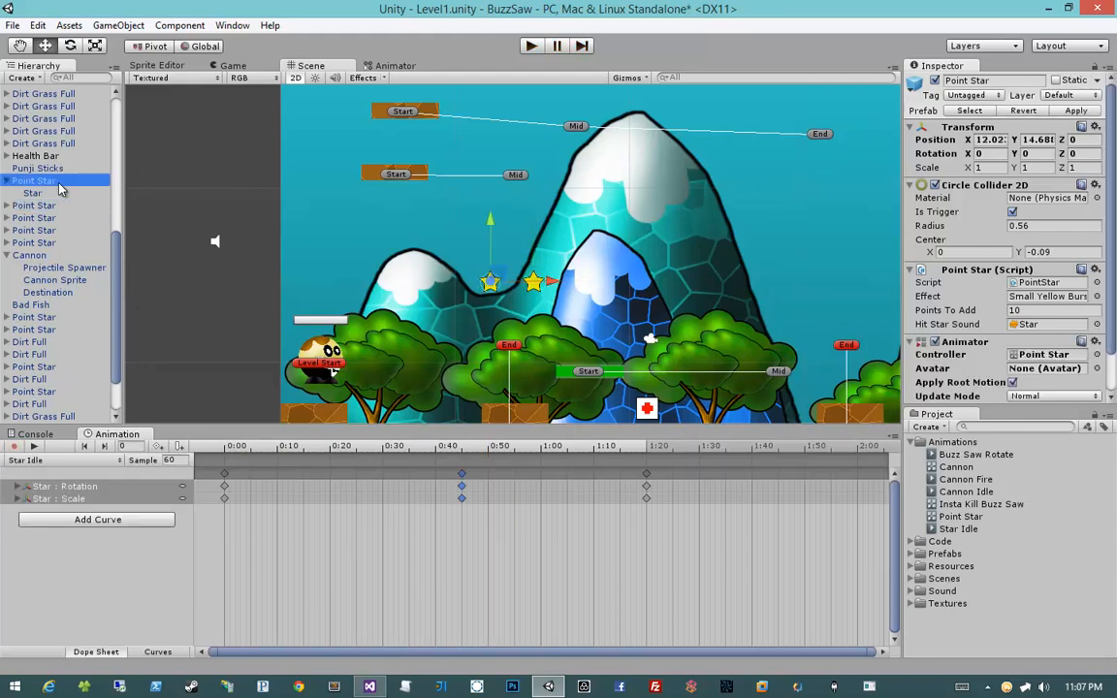
click(1073, 113)
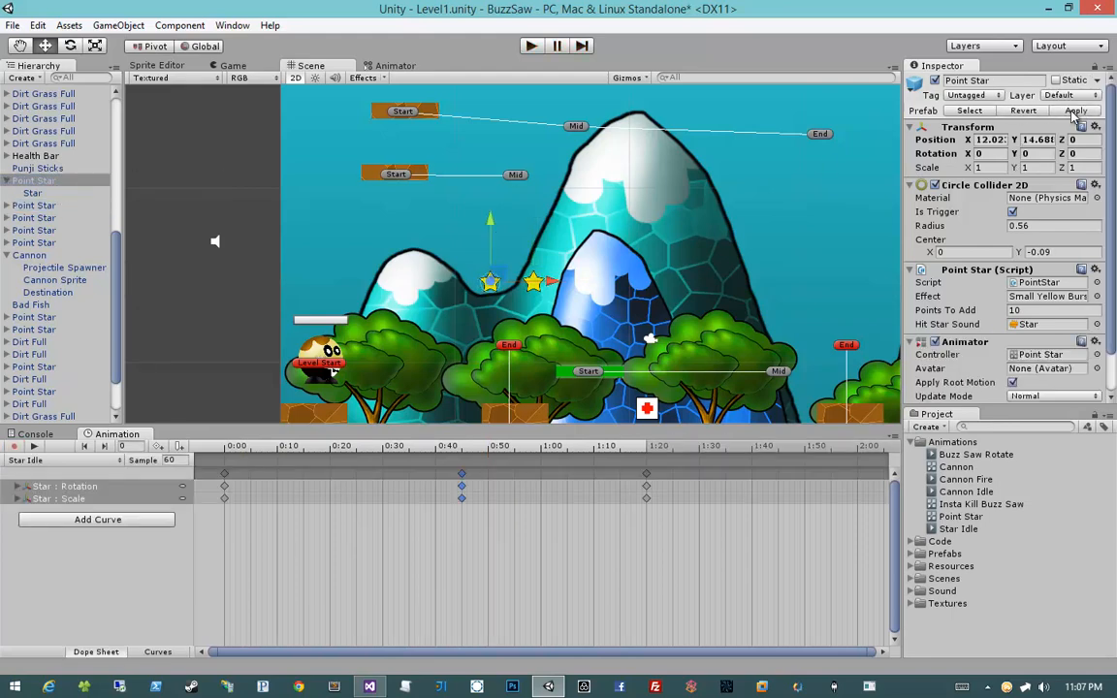
click(527, 48)
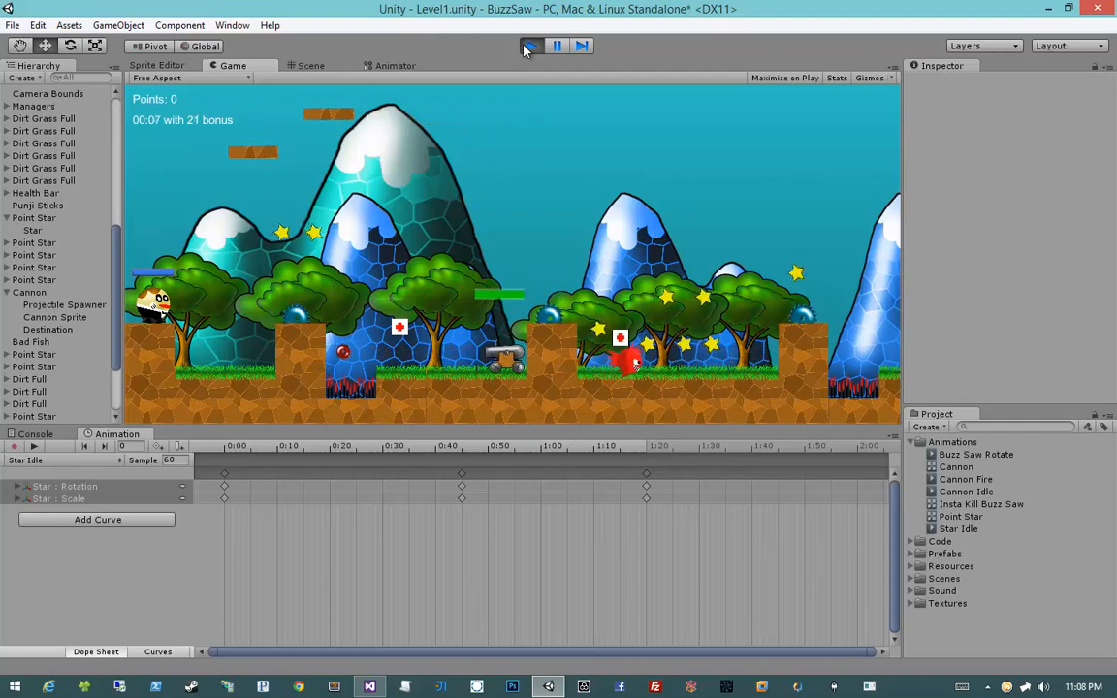
click(529, 46)
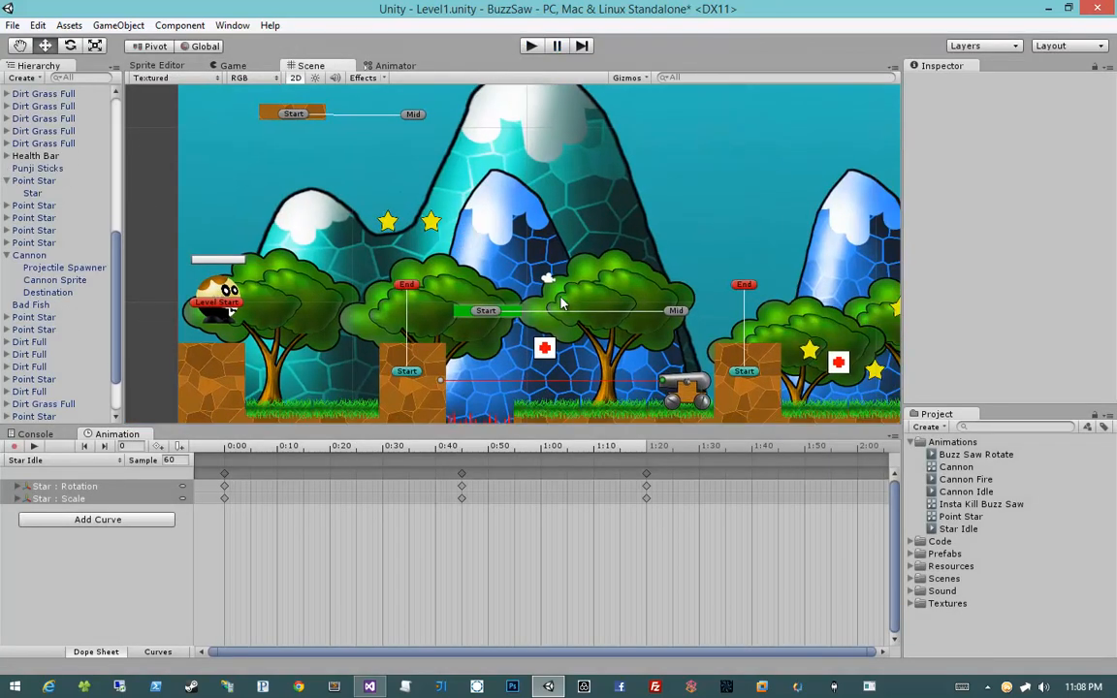
Create a new animation clip named Star Collect for the Point Star in the Animations folder.
scroll(561, 305, down, 2)
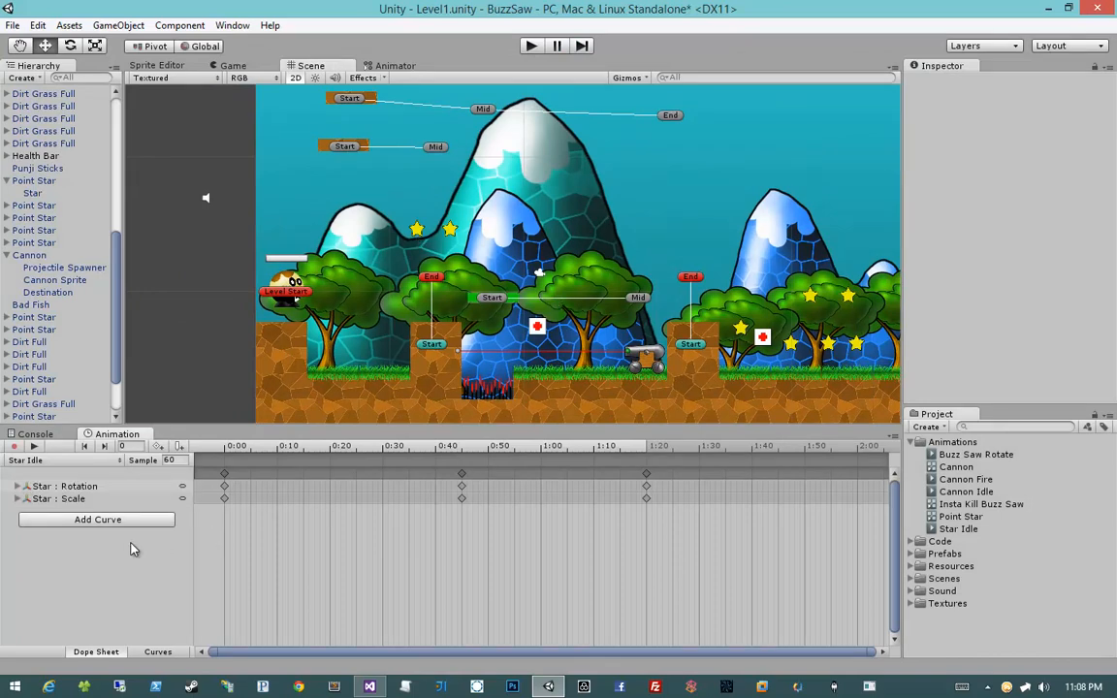
click(417, 232)
key(f)
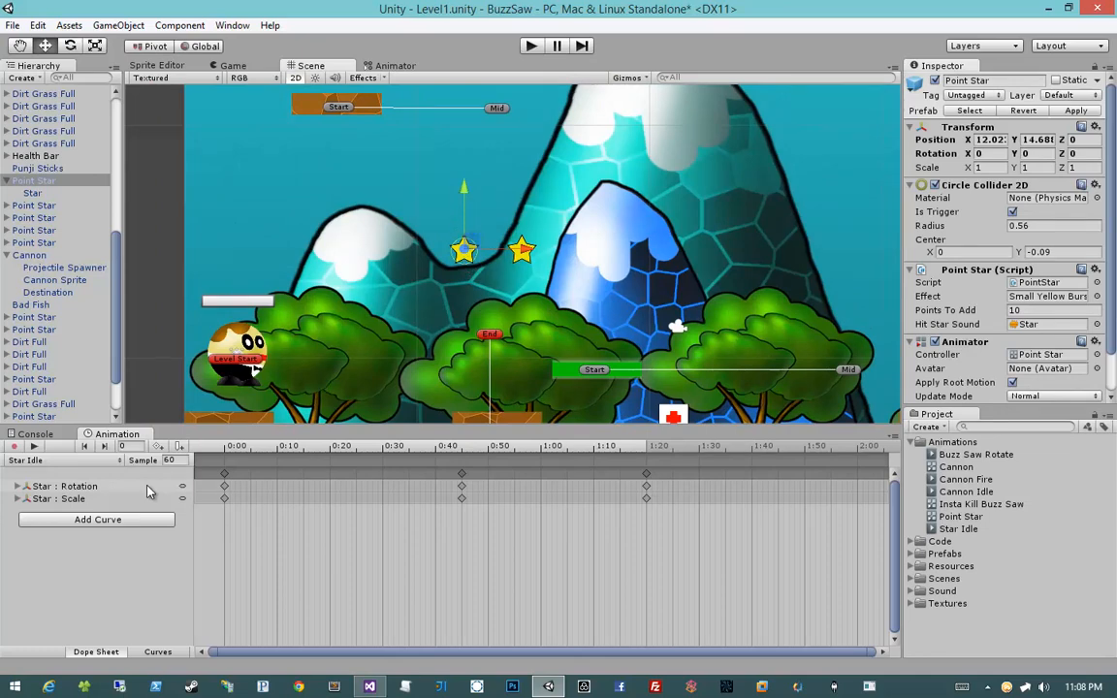
click(25, 462)
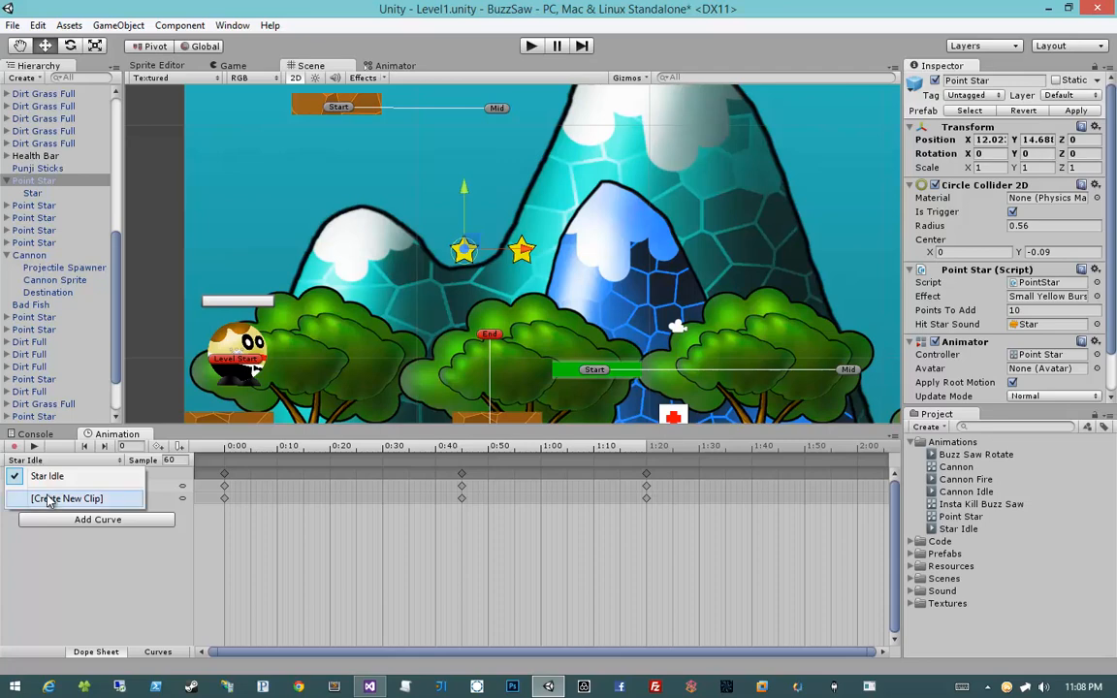
click(48, 500)
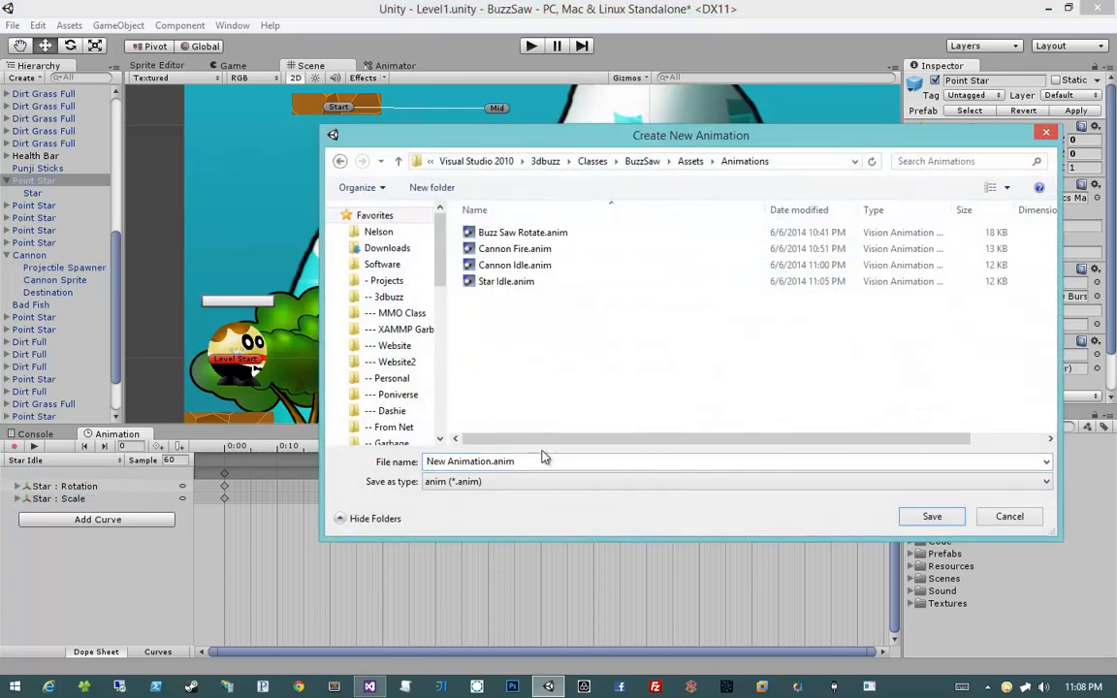
text(Star Collect)
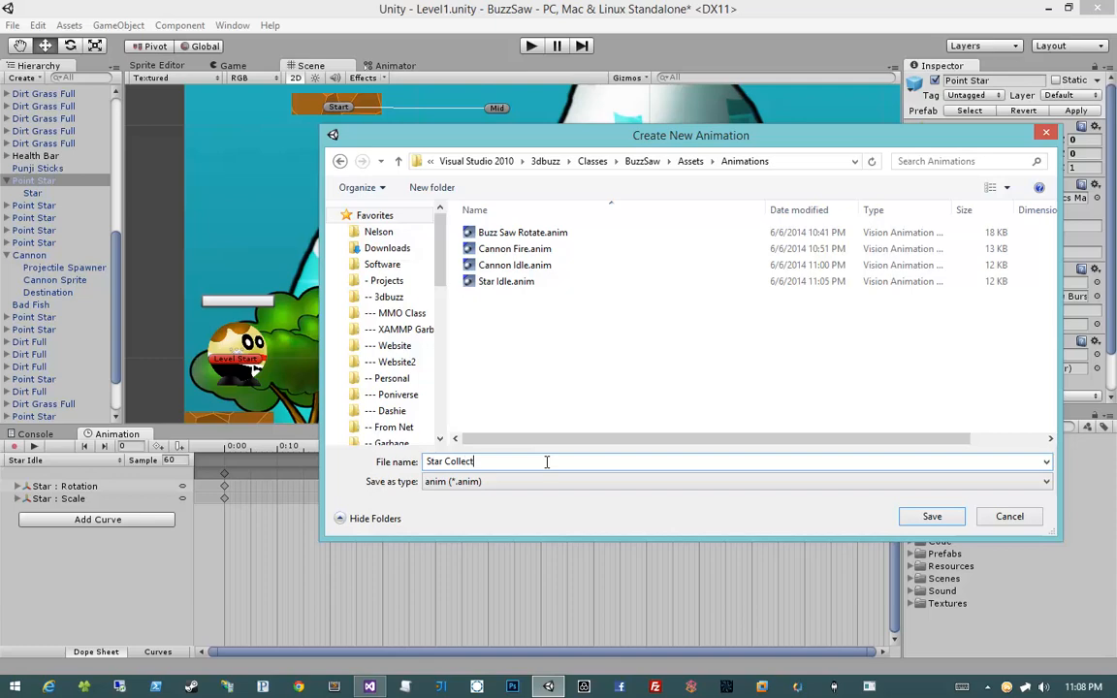
key(Return)
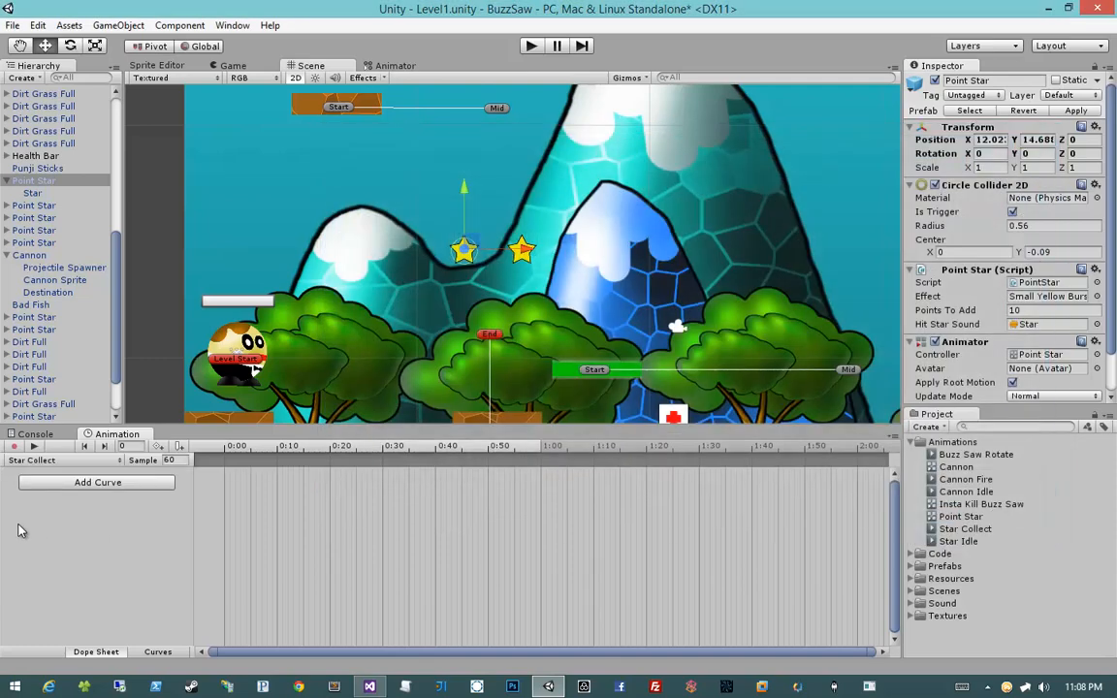
Add a position curve for the Star child's Transform to the Star Collect clip.
click(80, 484)
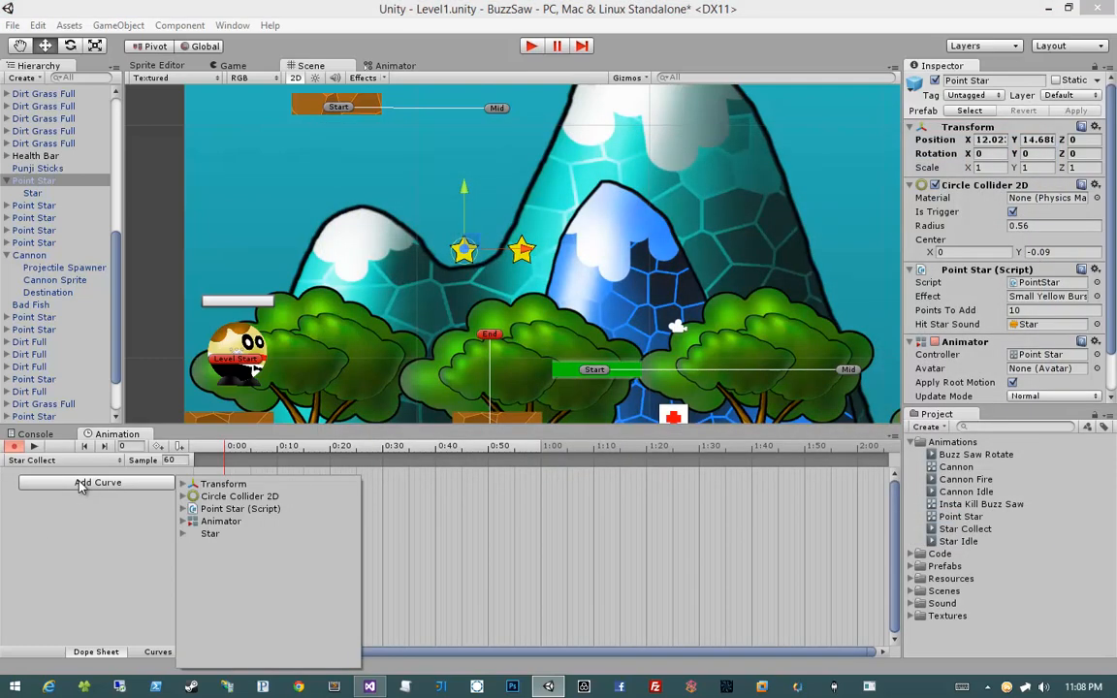
click(182, 484)
click(182, 484)
click(183, 535)
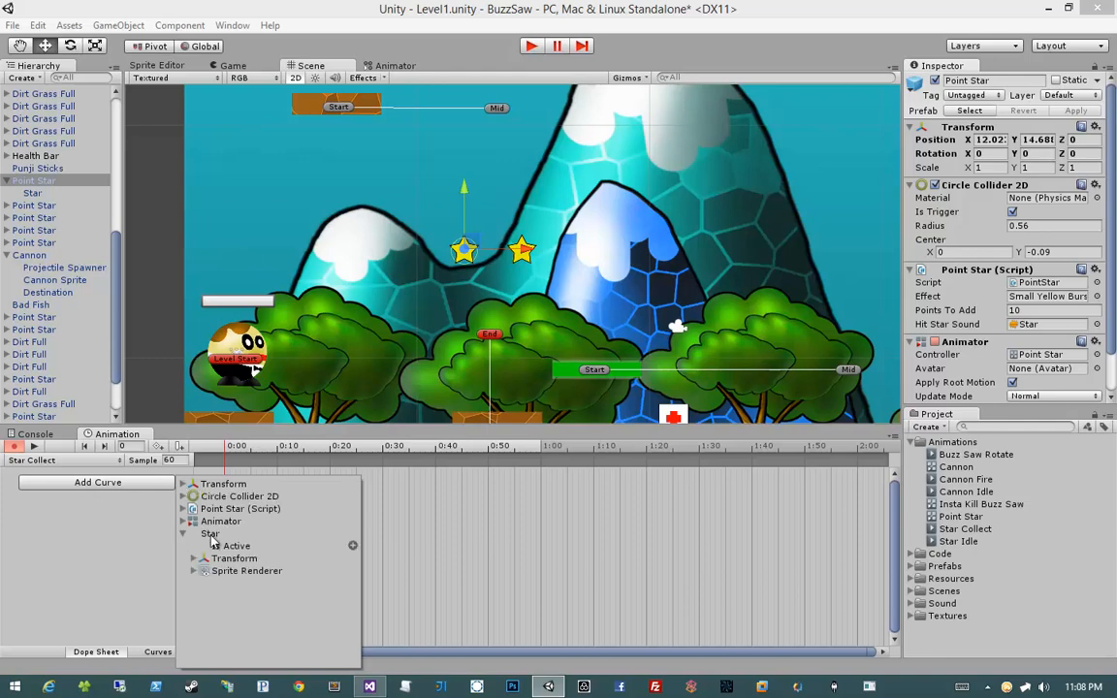
click(212, 535)
click(193, 559)
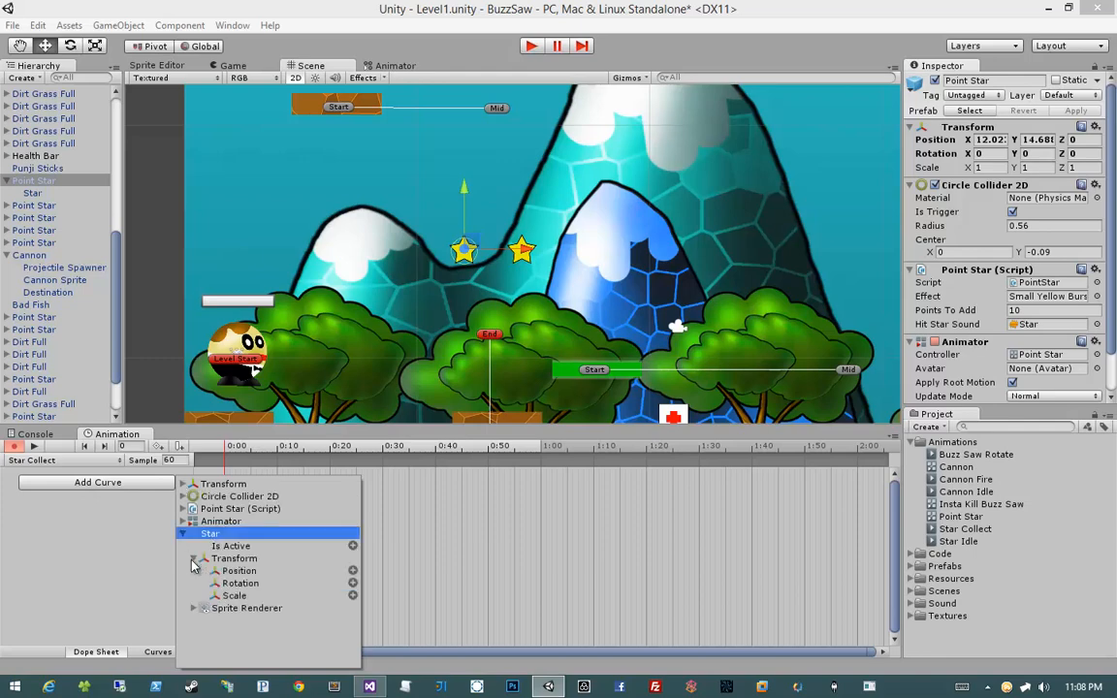
click(353, 572)
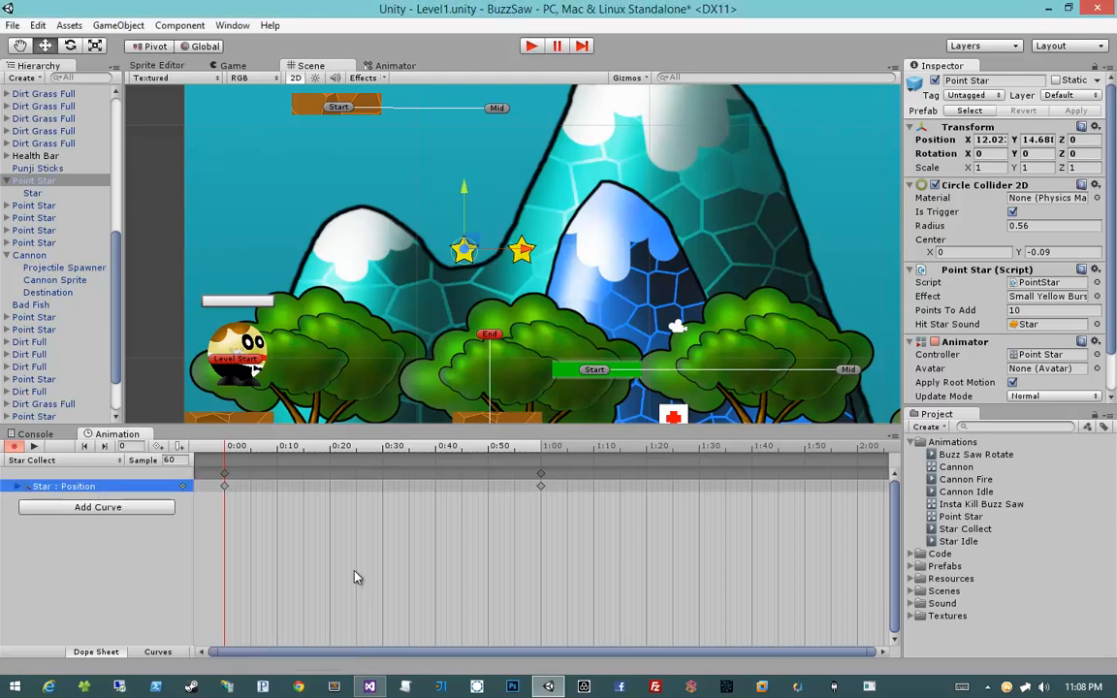
Add a color curve for the Star child's Sprite Renderer to the Star Collect clip and expand its channels.
click(105, 507)
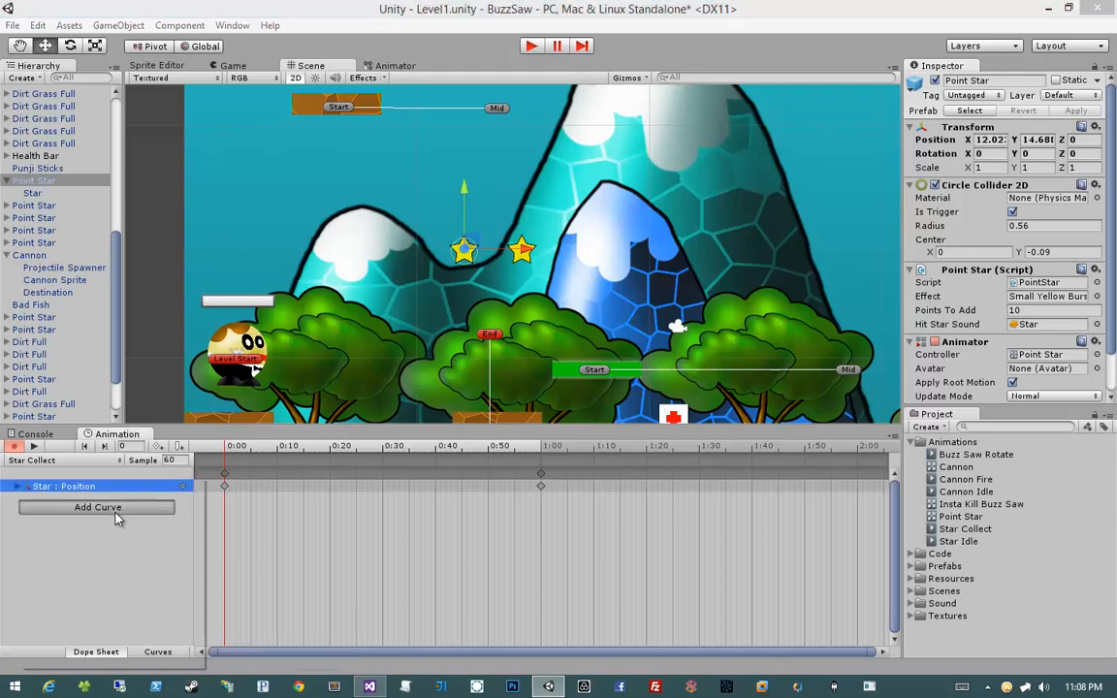
click(184, 535)
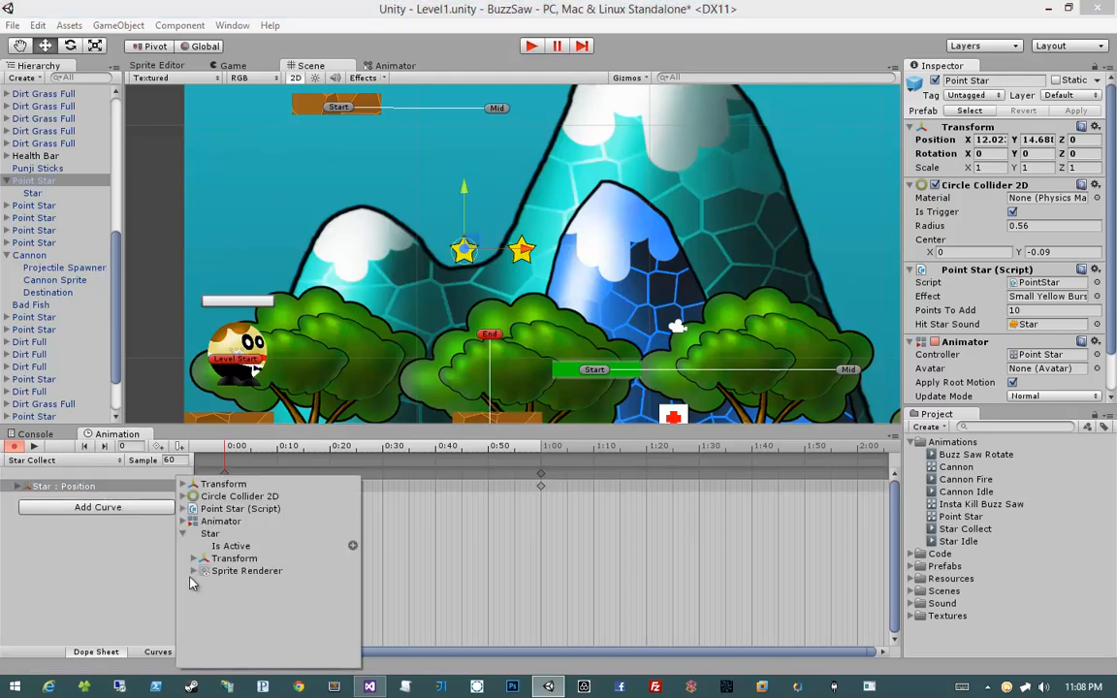
click(193, 572)
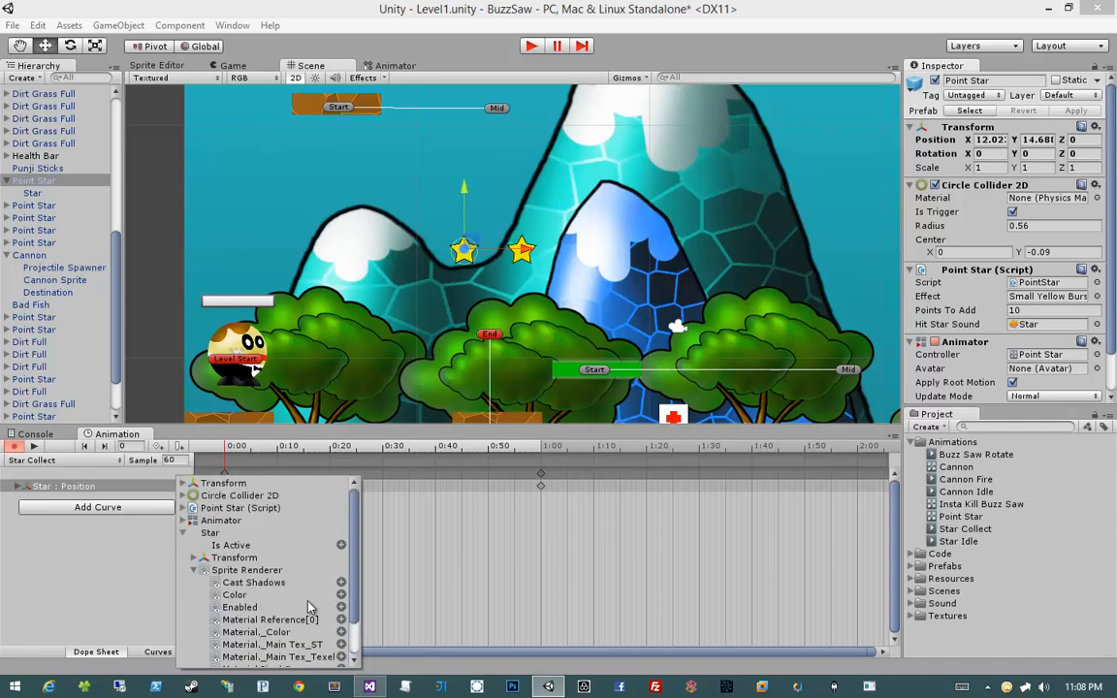
scroll(335, 576, down, 2)
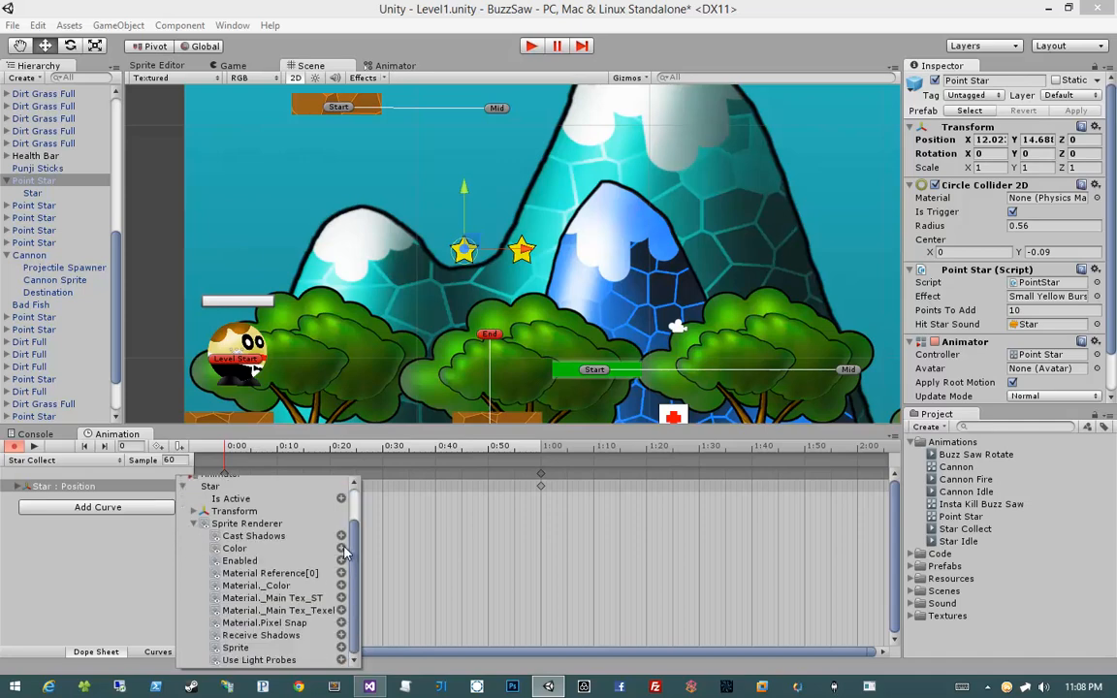
click(341, 549)
click(18, 499)
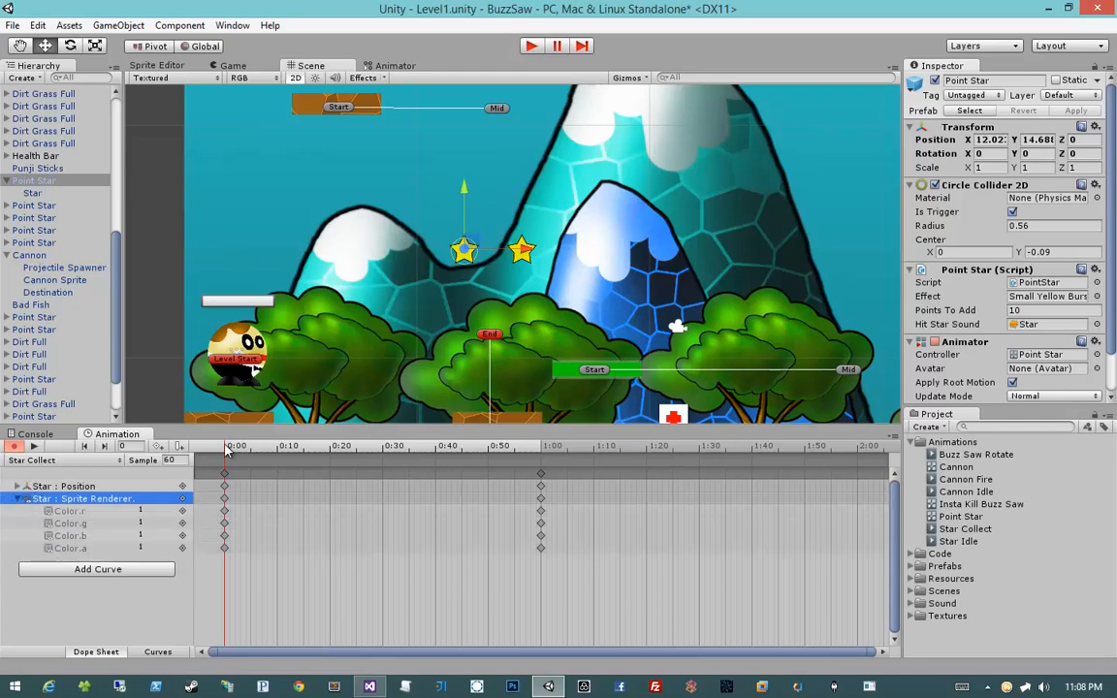
Set the star's Color.a to 0 at the 1:00 keyframe and preview the fade.
drag(226, 448, 543, 448)
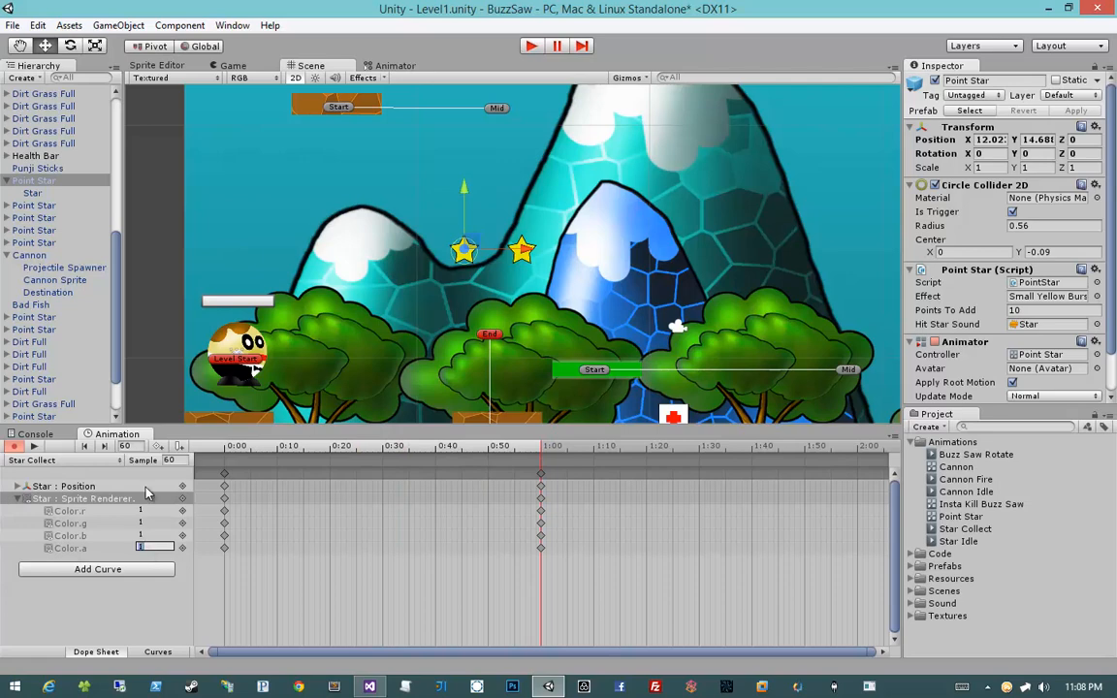
text(0)
click(34, 446)
Move all of the clip's end keyframes to 0:40 and preview the shortened animation.
drag(517, 569, 452, 479)
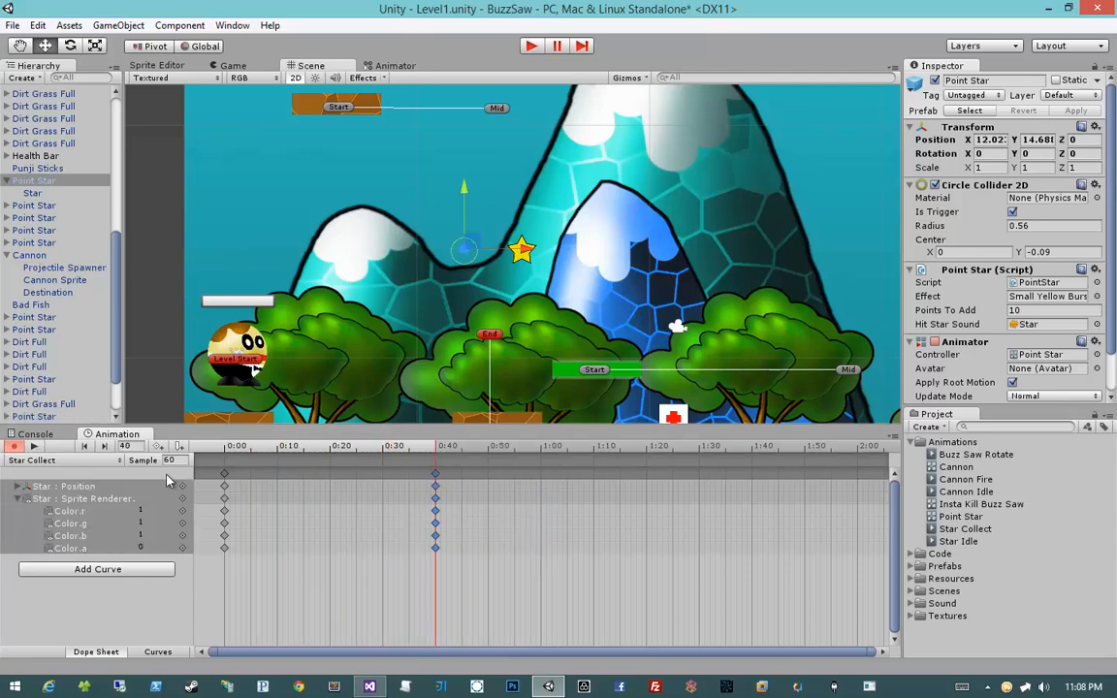
click(34, 447)
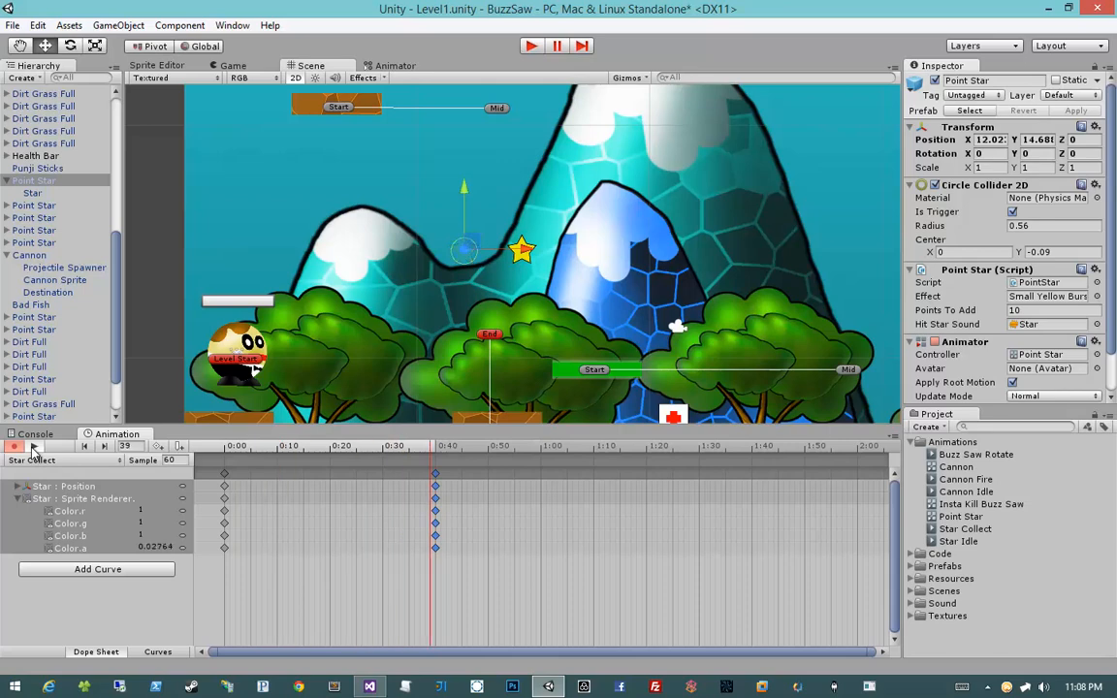
click(34, 447)
Set the Star child's Y position to 4 at the 0:40 keyframe.
click(17, 486)
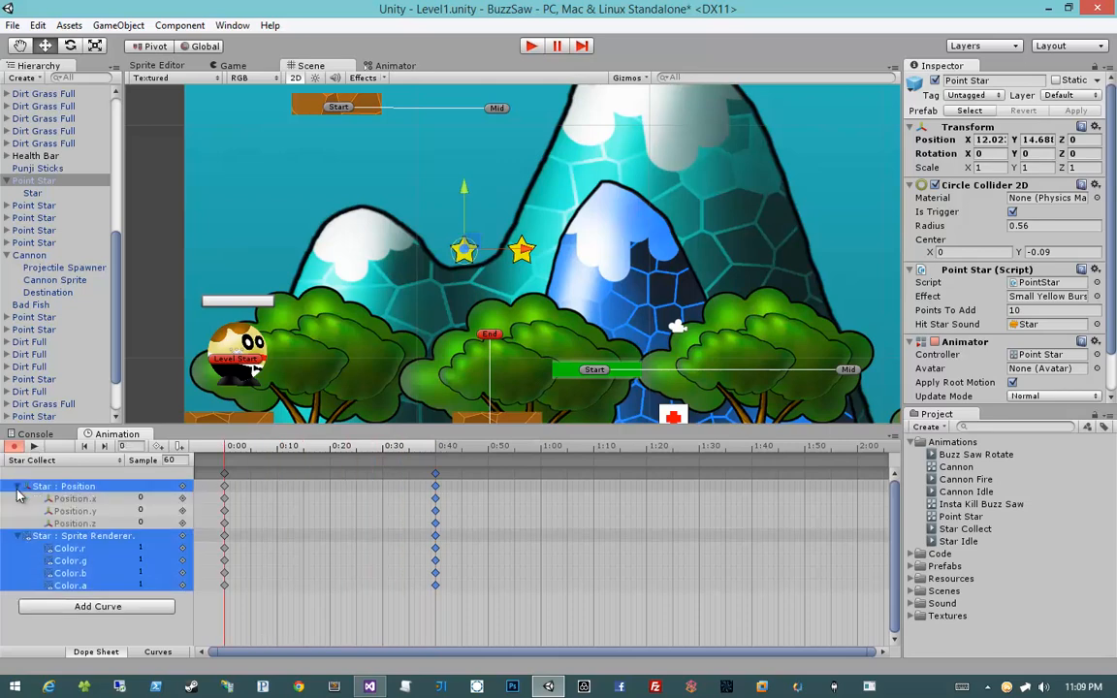
click(22, 537)
drag(310, 447, 352, 453)
click(103, 500)
click(88, 488)
click(89, 499)
click(89, 511)
drag(379, 451, 436, 449)
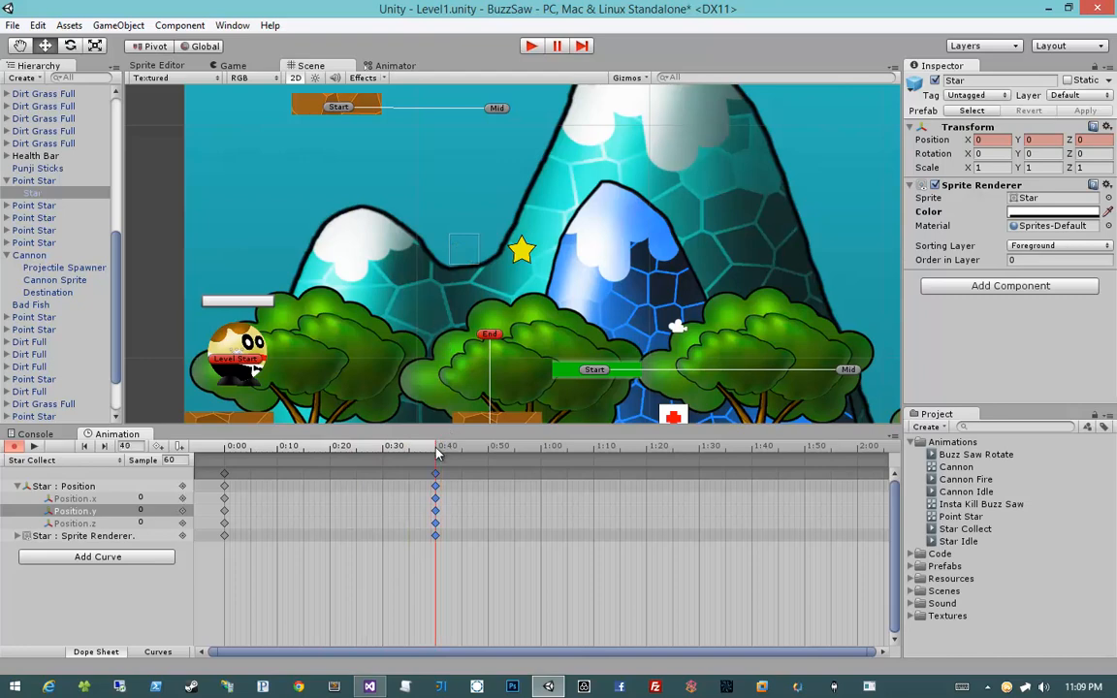
click(1036, 139)
text(7.18)
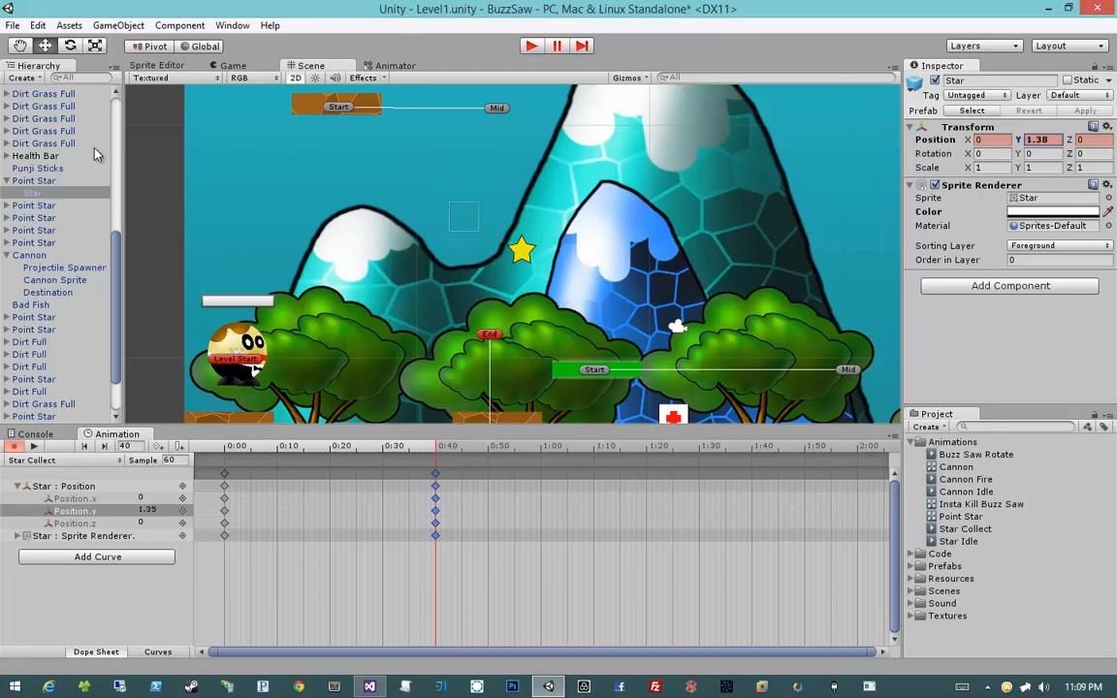
drag(63, 149, 16, 147)
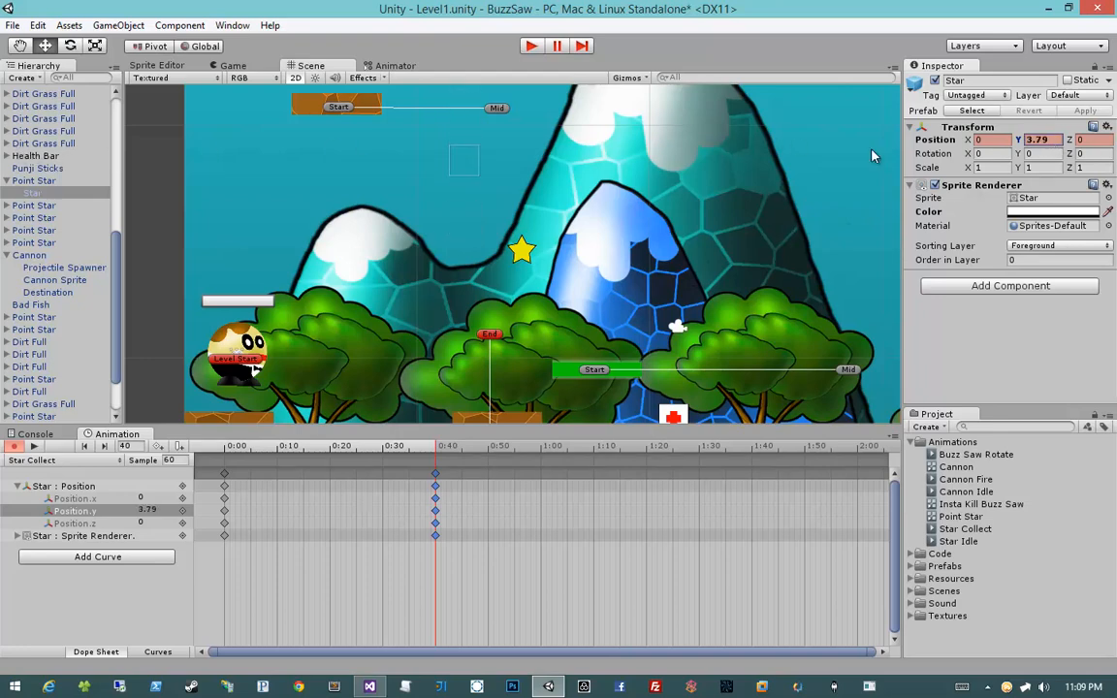
text(4)
key(Return)
Preview the rising, fading star with nothing selected and return the playhead to the first frame.
click(34, 446)
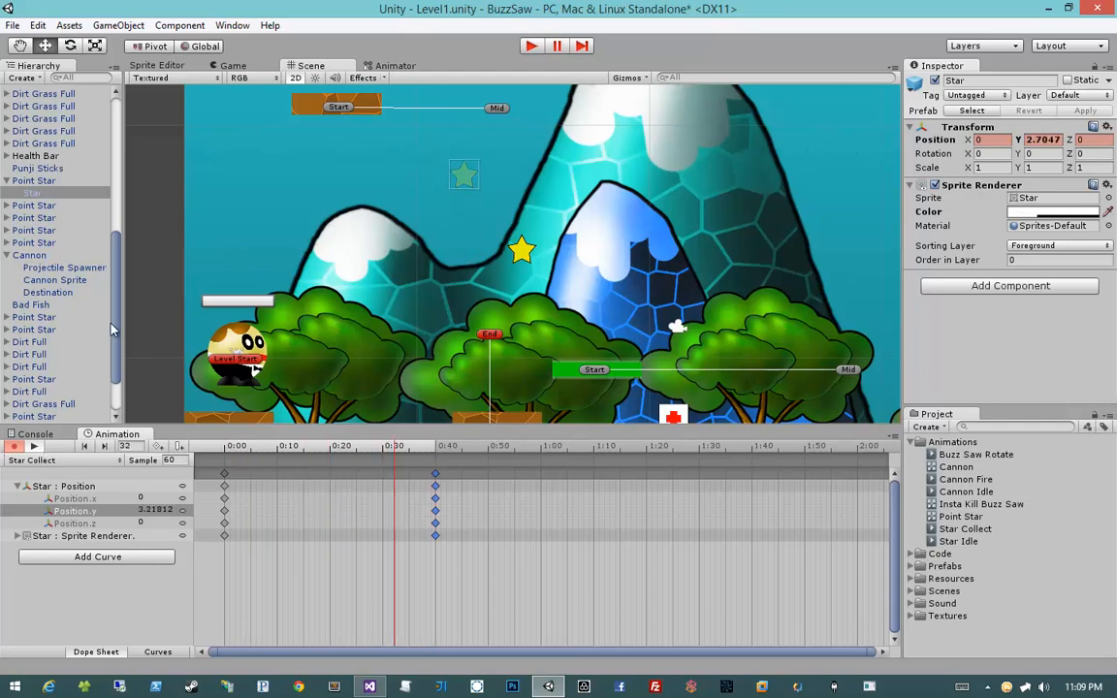
click(140, 305)
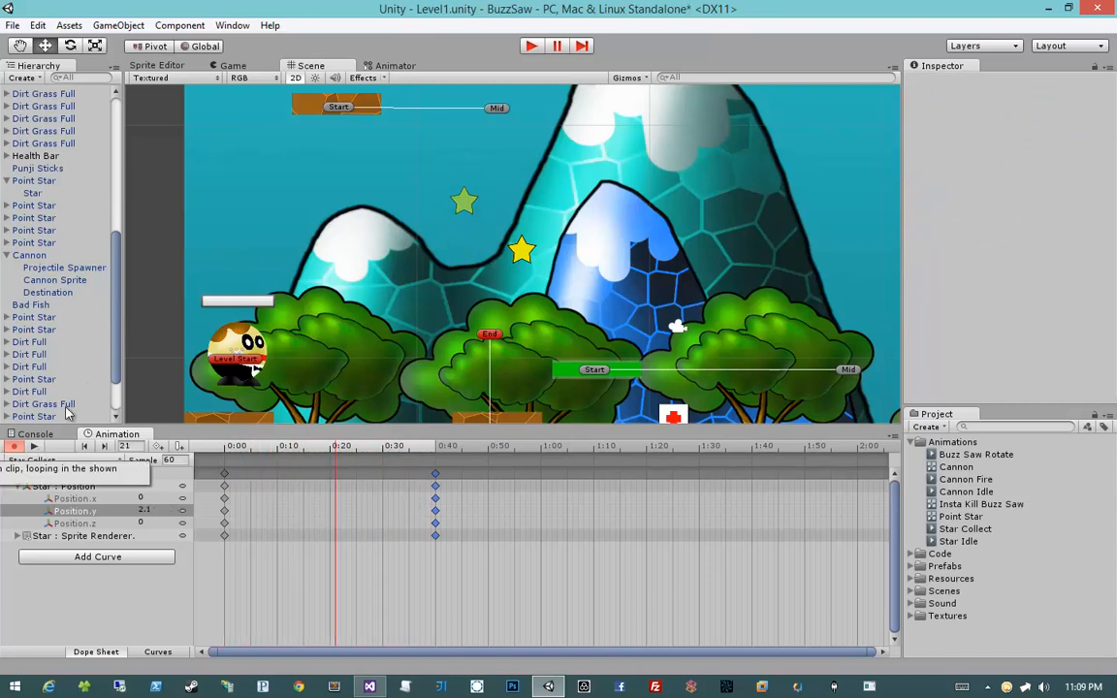
click(226, 447)
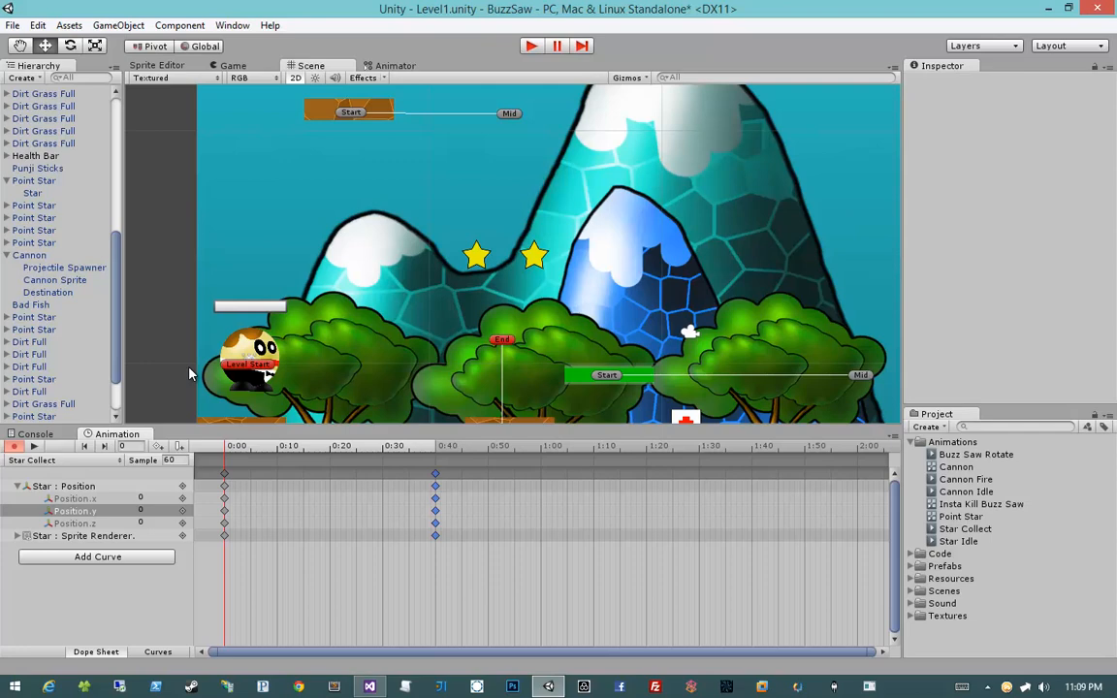
Arrange the Star Idle and Star Collect states side by side below Any State in the Point Star animator controller.
click(380, 65)
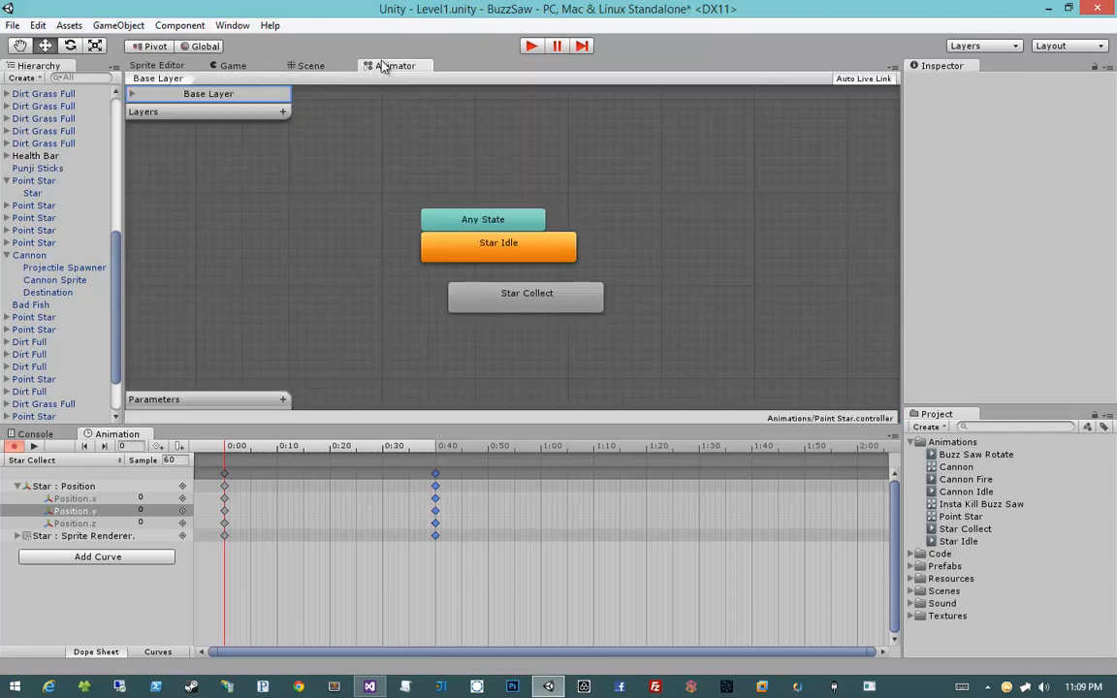
drag(501, 256, 743, 280)
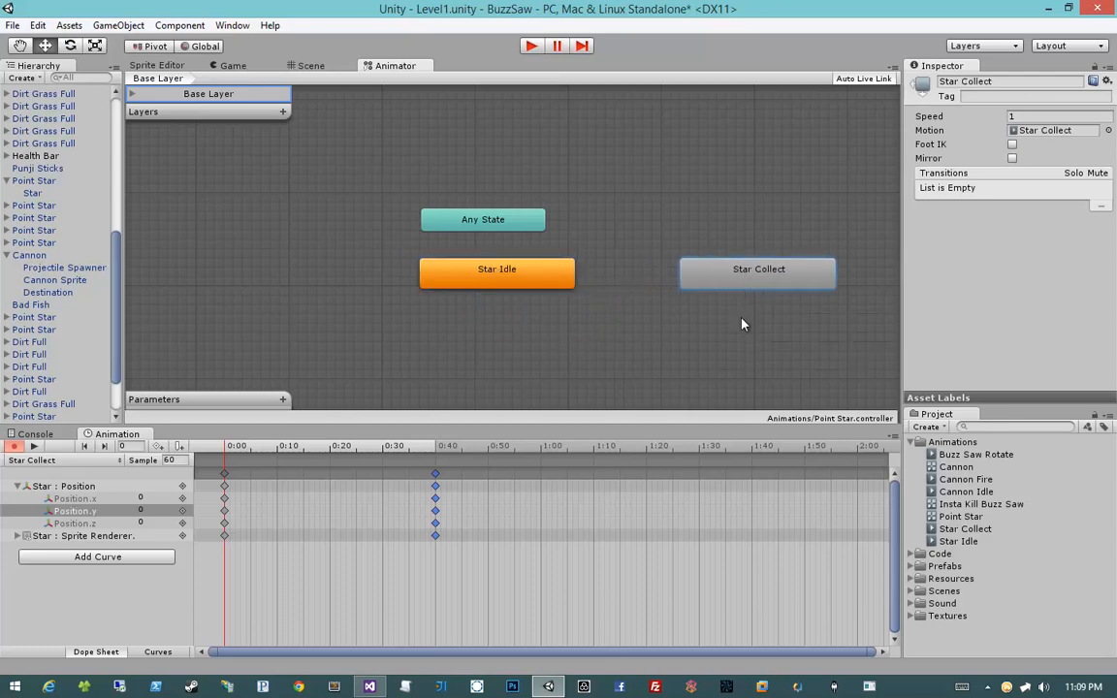
click(741, 319)
middle_drag(721, 334, 649, 323)
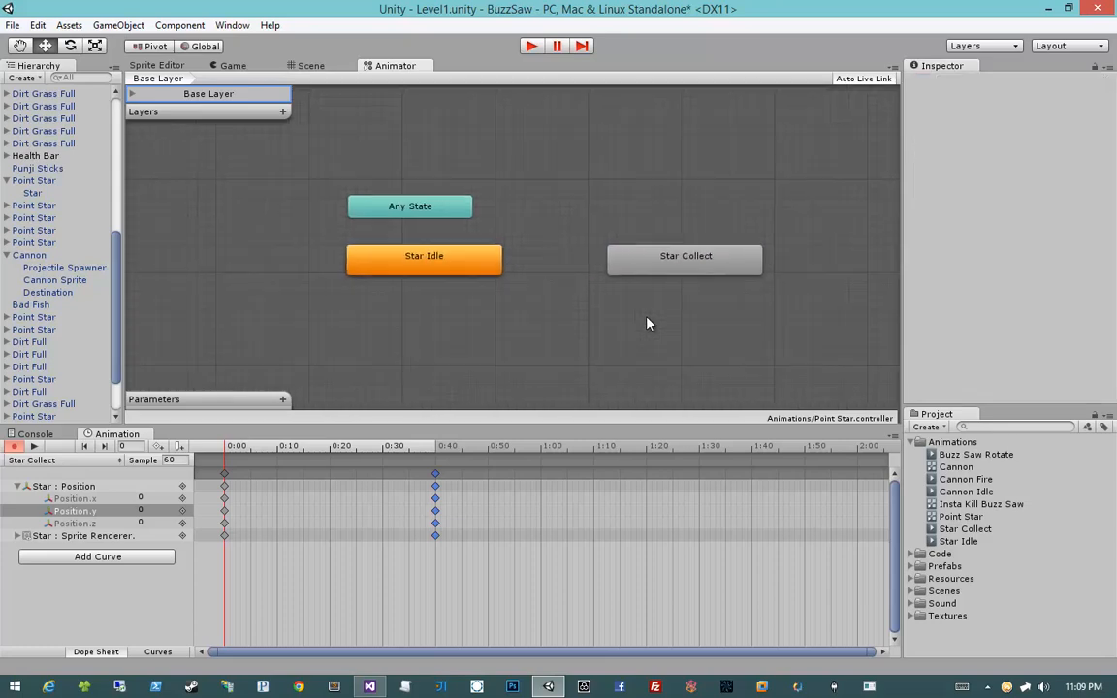
click(451, 263)
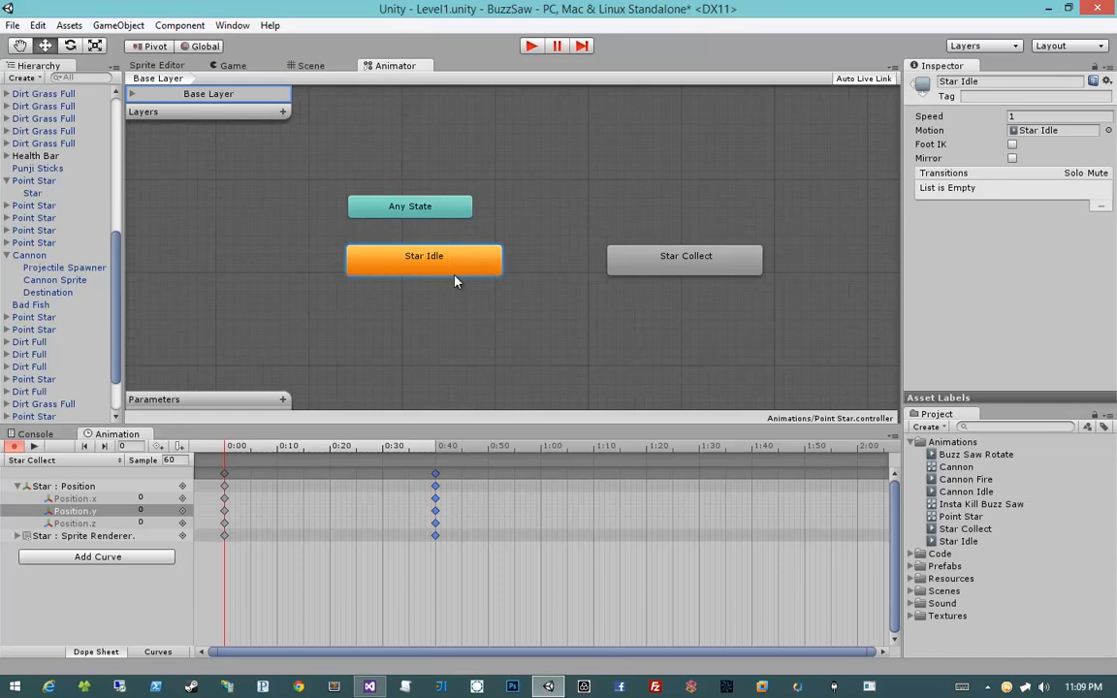
Add a trigger parameter named Collect to the Point Star animator controller.
click(283, 401)
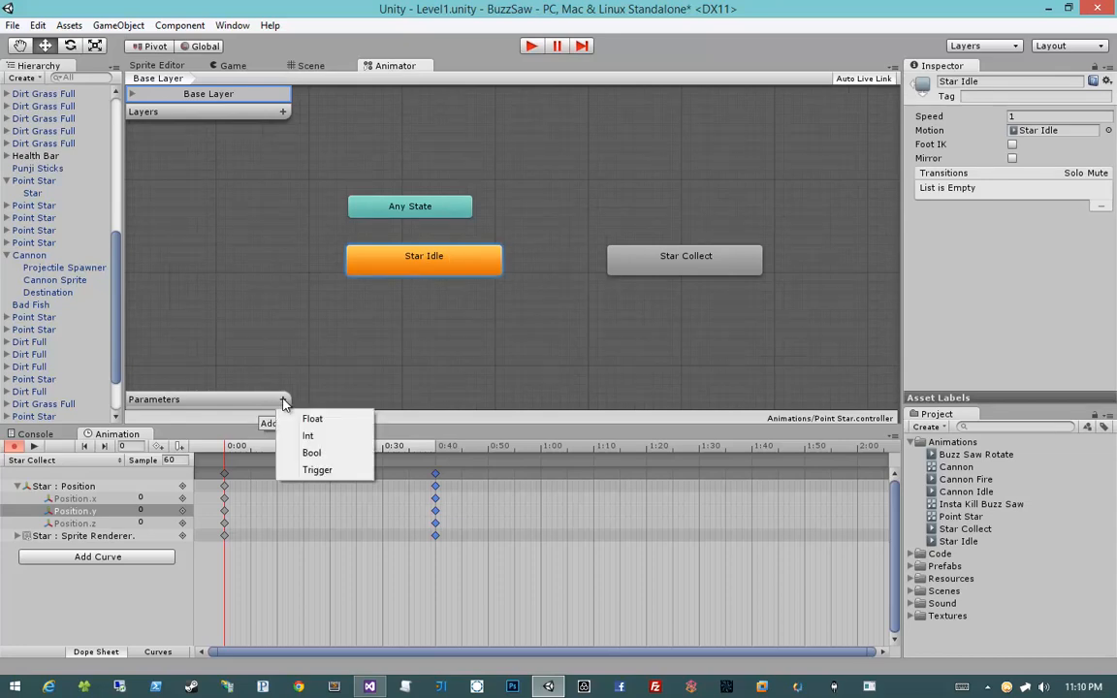
click(314, 467)
click(197, 401)
text(Collect)
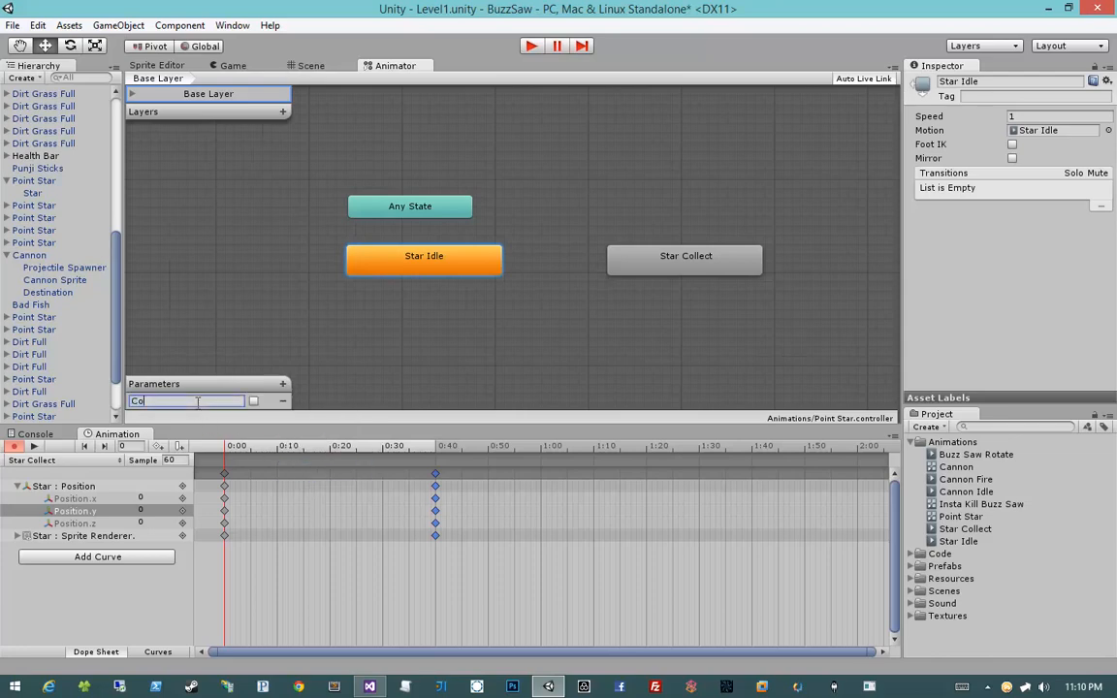
Create a transition from Star Idle to Star Collect with the Collect trigger as its condition.
right_click(424, 275)
click(460, 261)
click(682, 269)
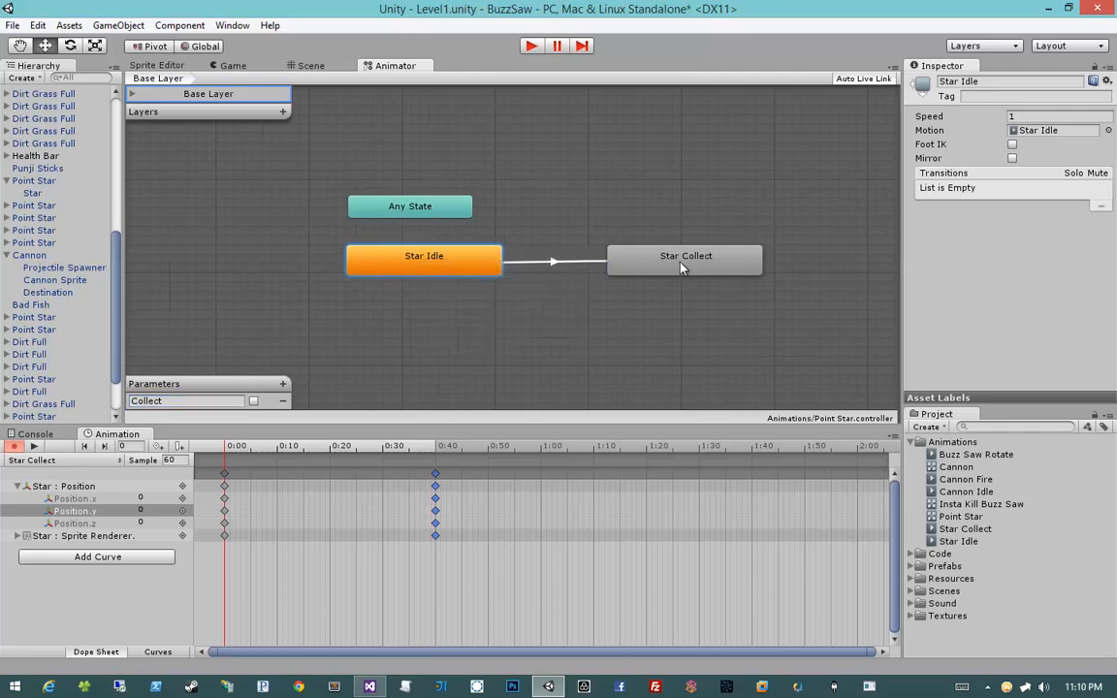
click(544, 263)
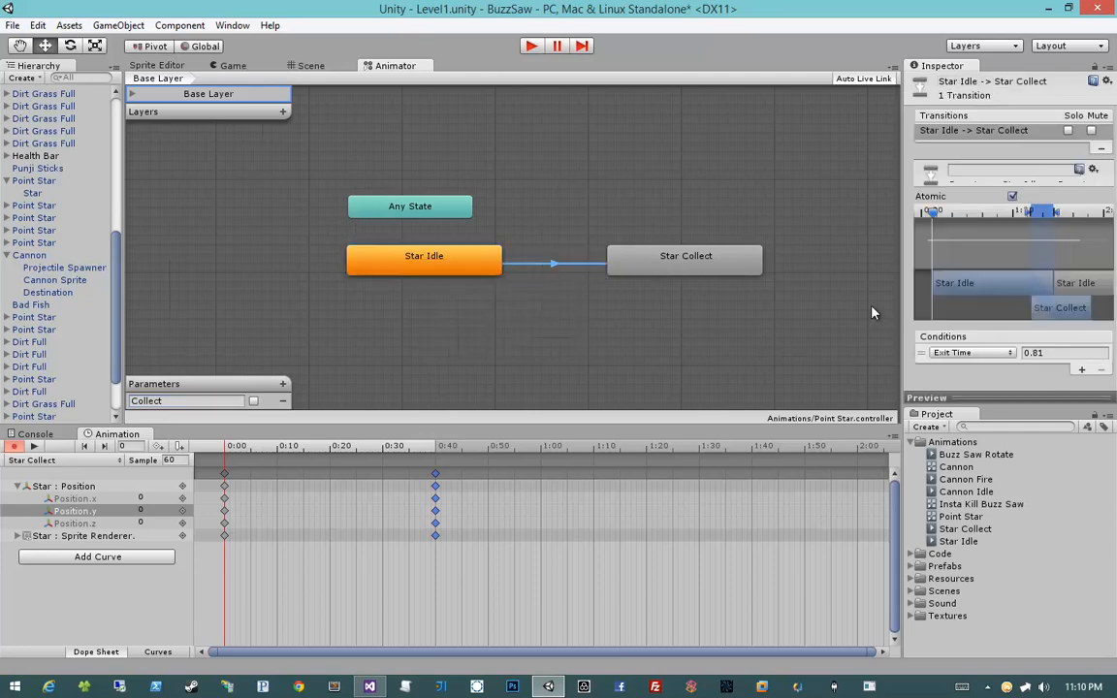
click(954, 353)
click(958, 366)
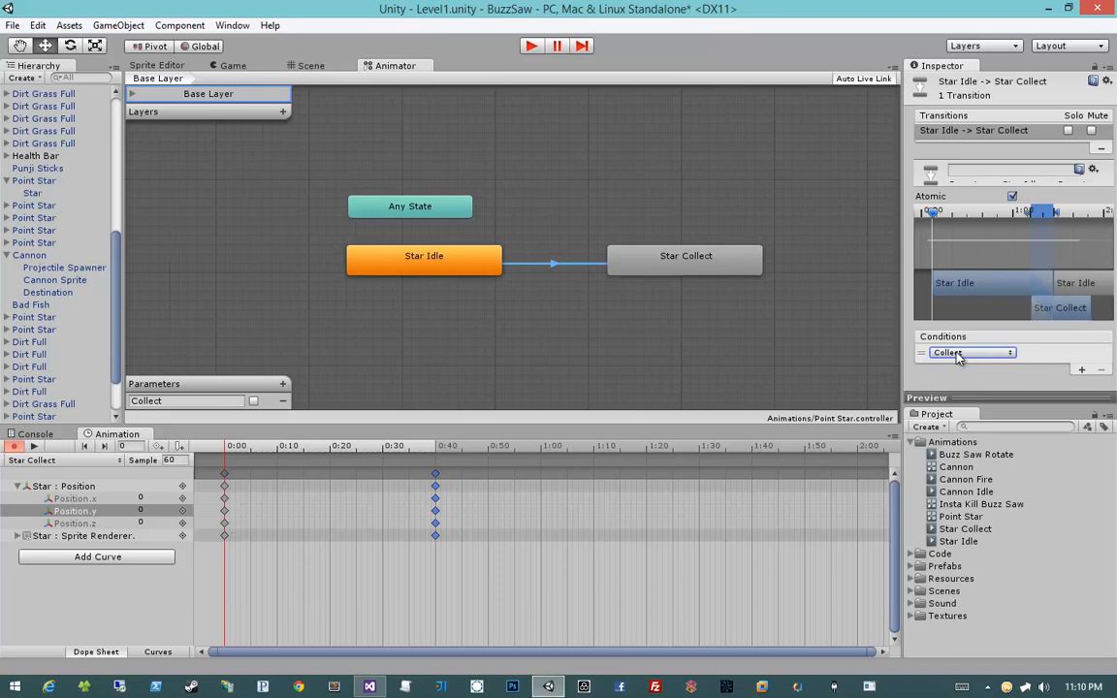
Create a return transition from Star Collect to Star Idle, keeping its Exit Time condition.
click(665, 260)
right_click(670, 258)
click(723, 259)
click(490, 259)
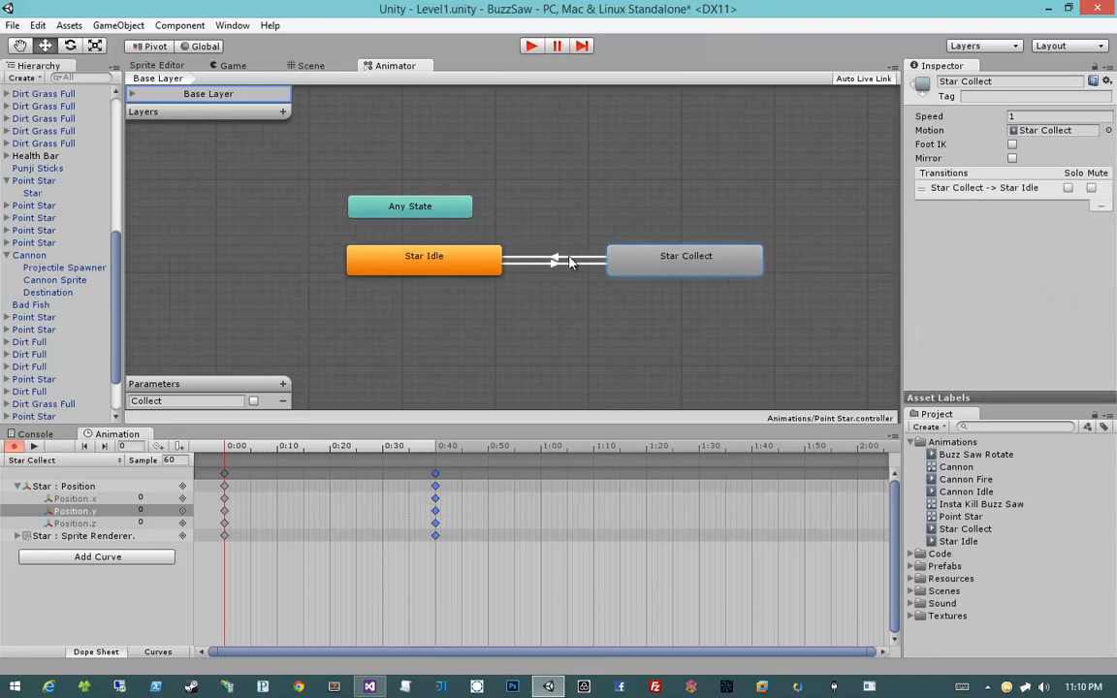
click(557, 260)
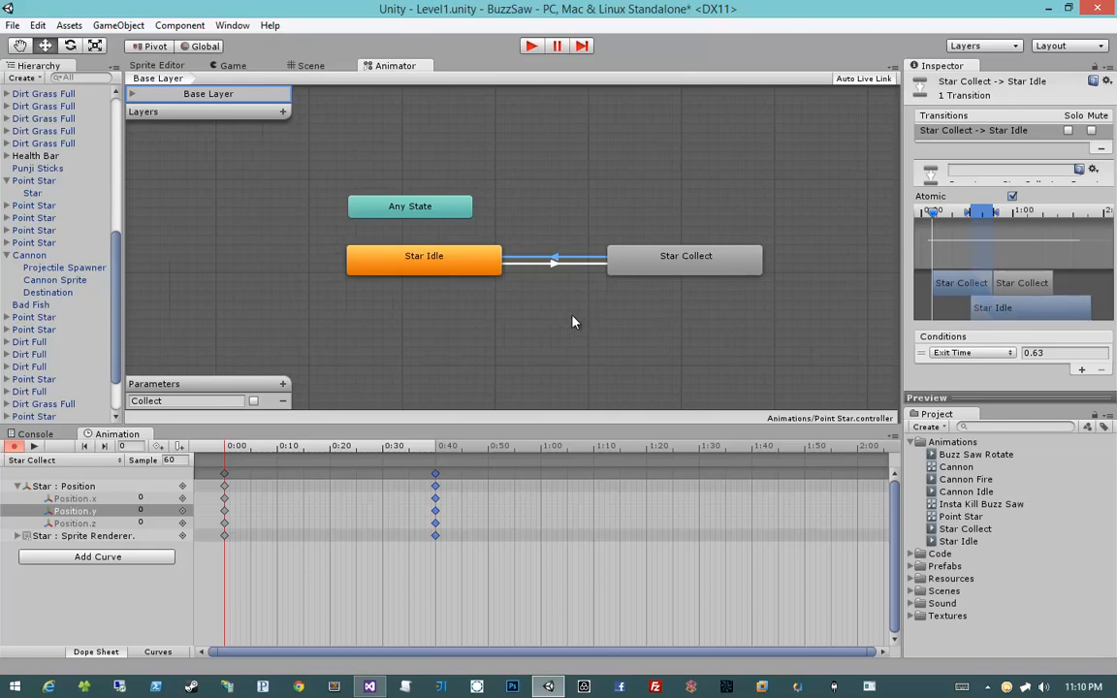
Review the conditions of both transitions between Star Idle and Star Collect, and save the scene.
click(521, 327)
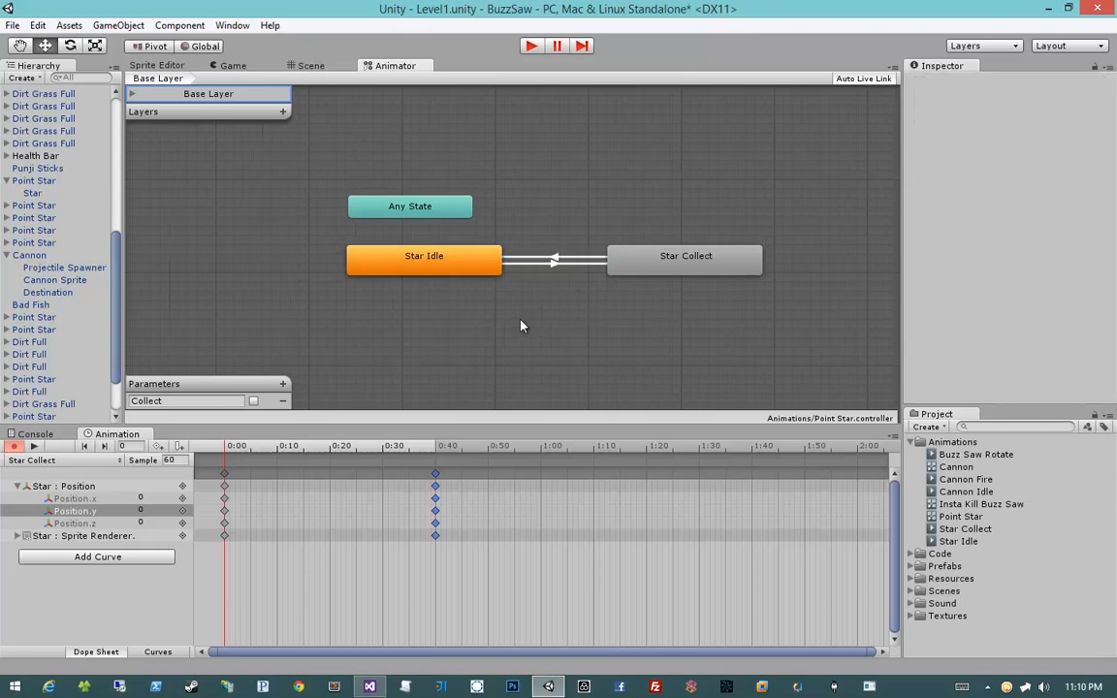
click(545, 264)
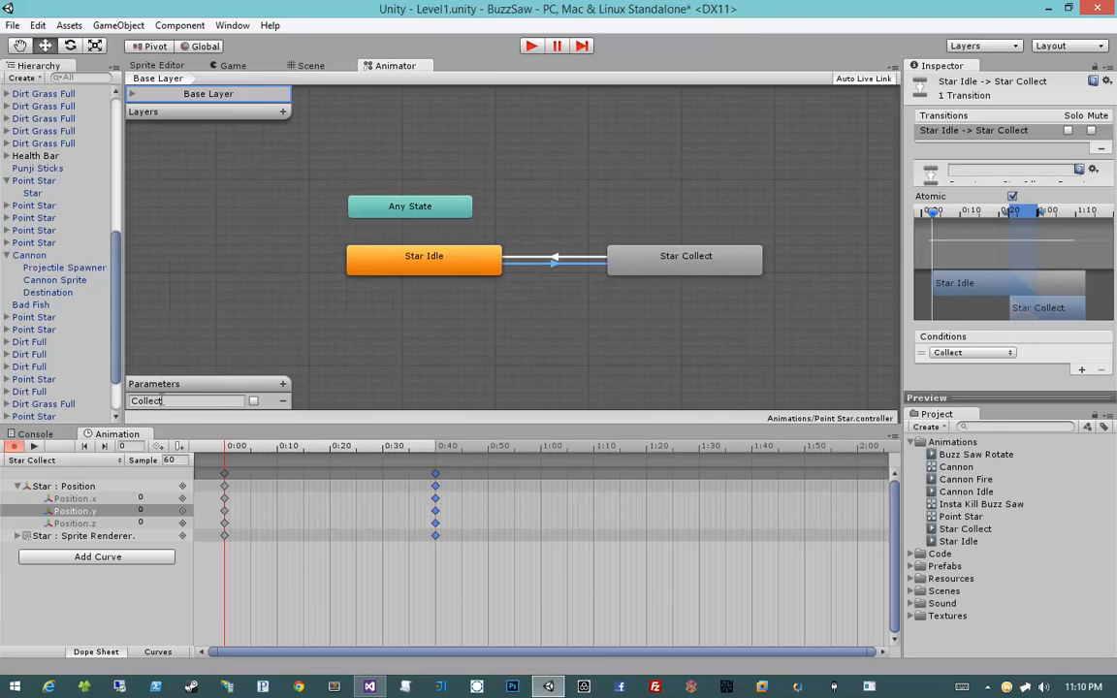
click(524, 258)
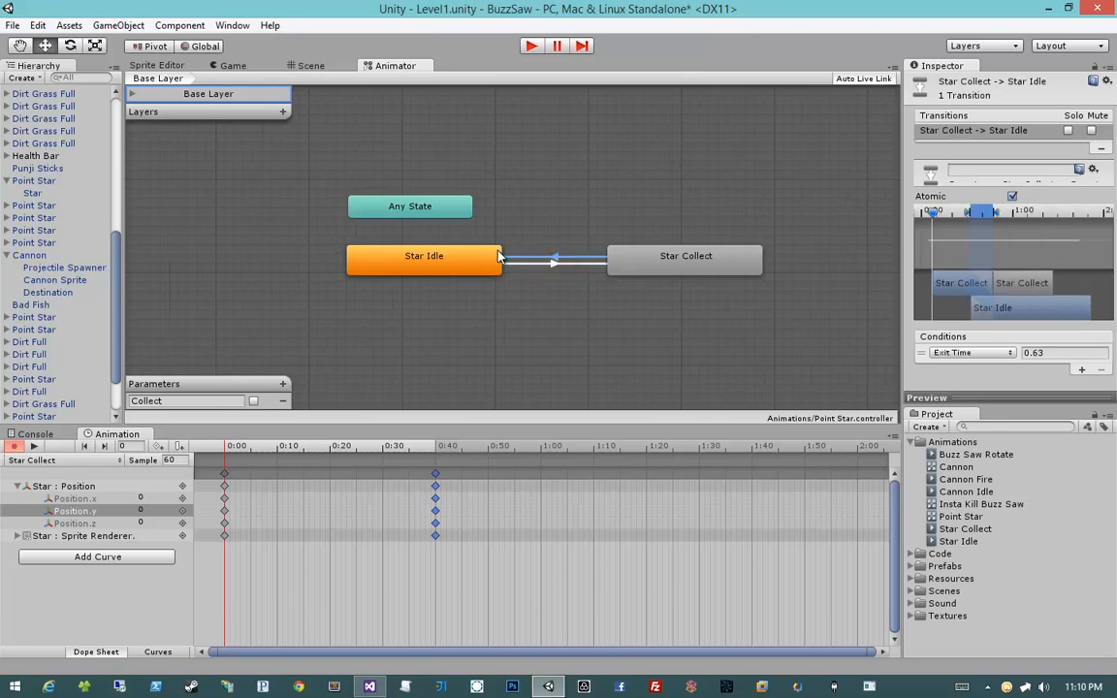
click(315, 228)
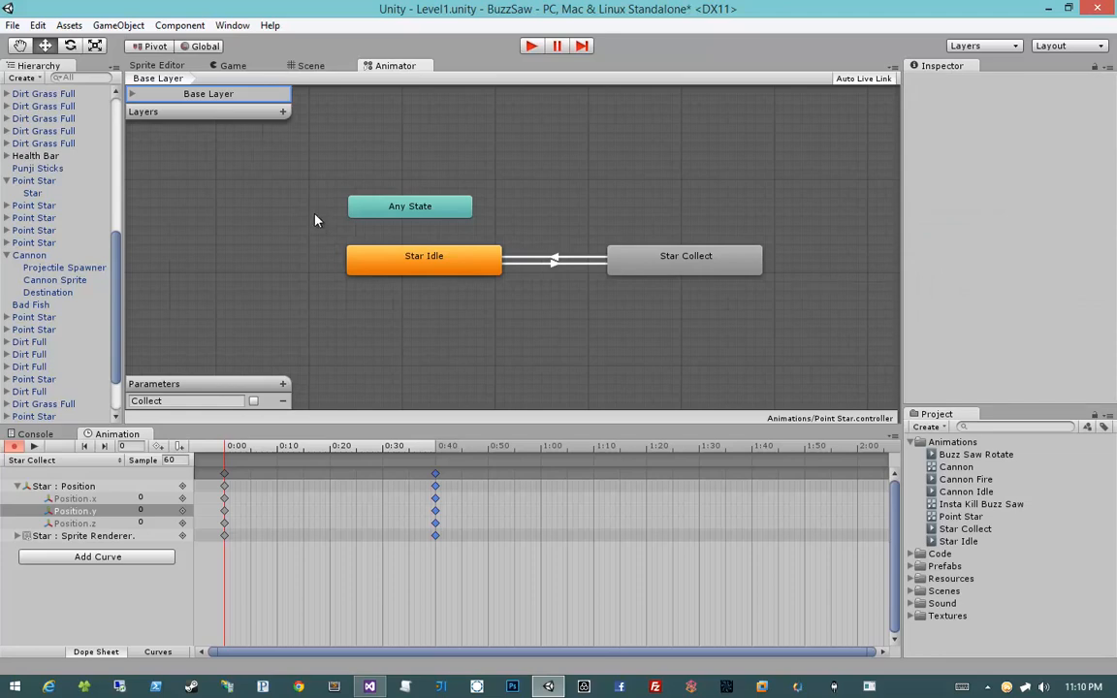
key(ctrl+s)
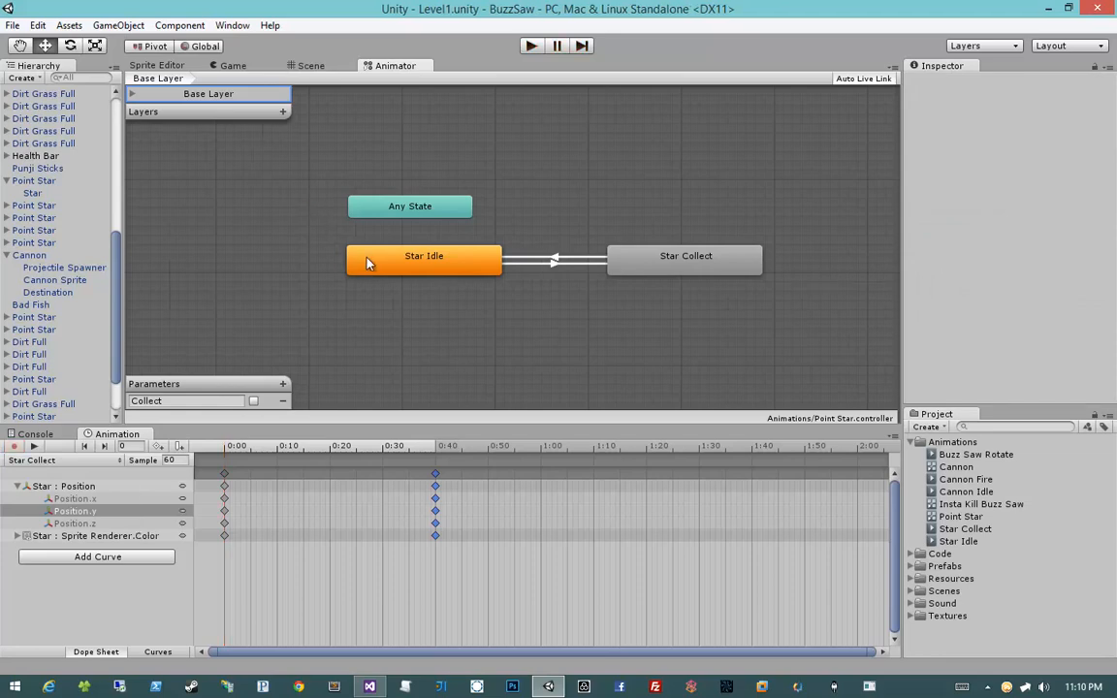
Switch to Visual Studio, declare a public Animator field named Animator below HitStarSound in PointStar.cs, and save the script.
click(369, 686)
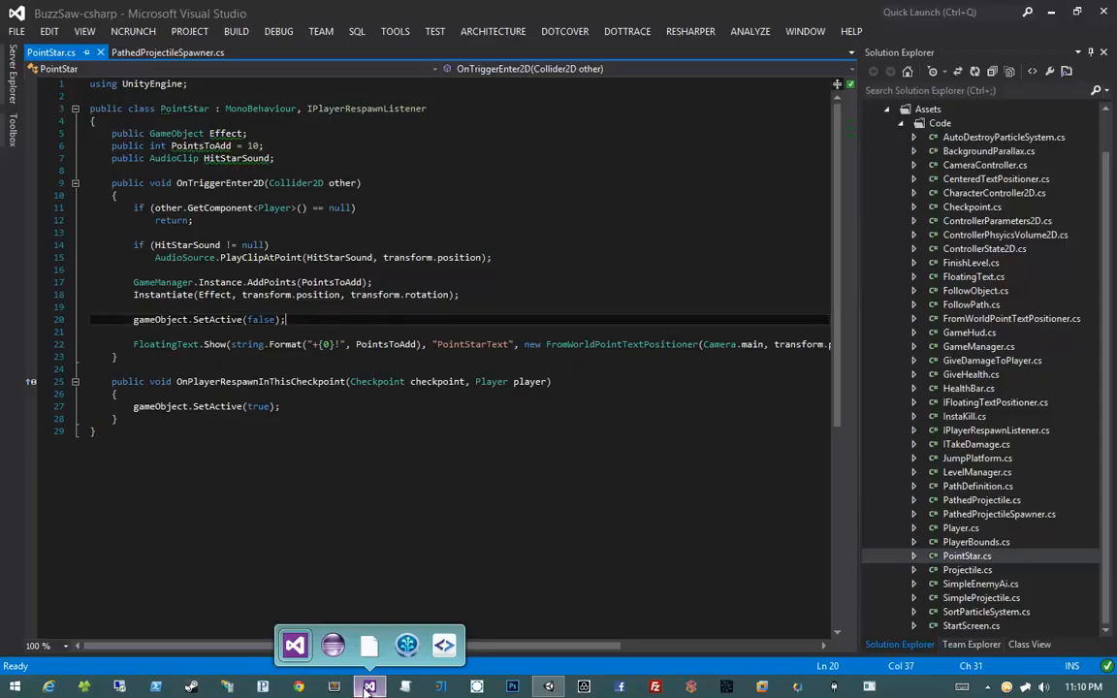
click(316, 155)
key(Return)
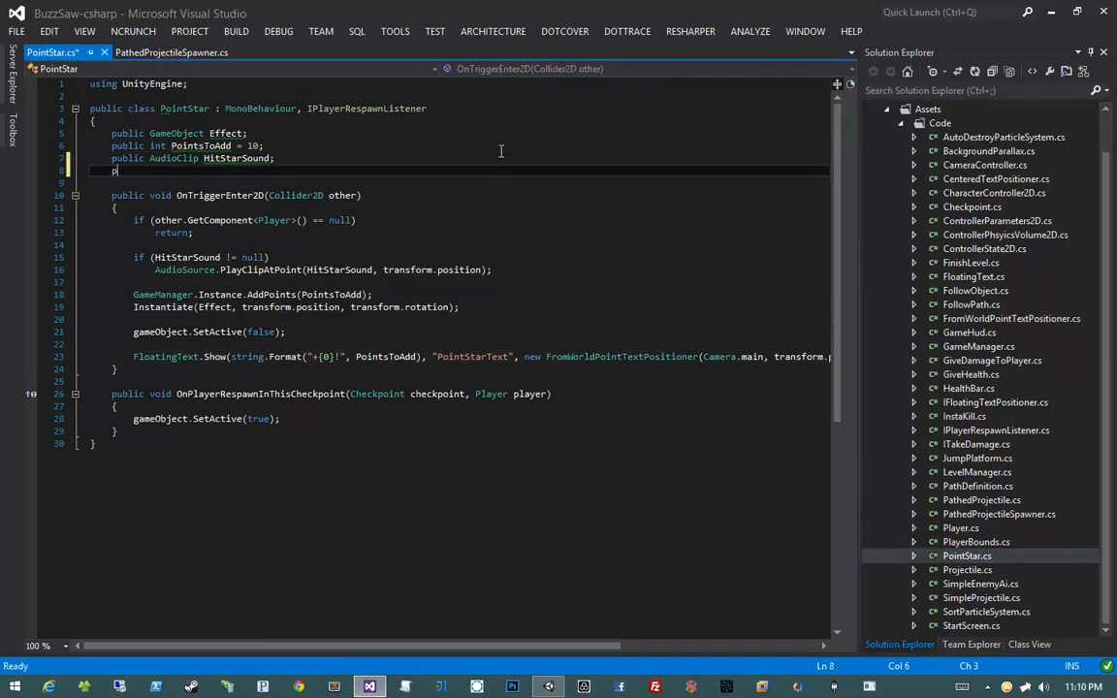
text(public Animator A)
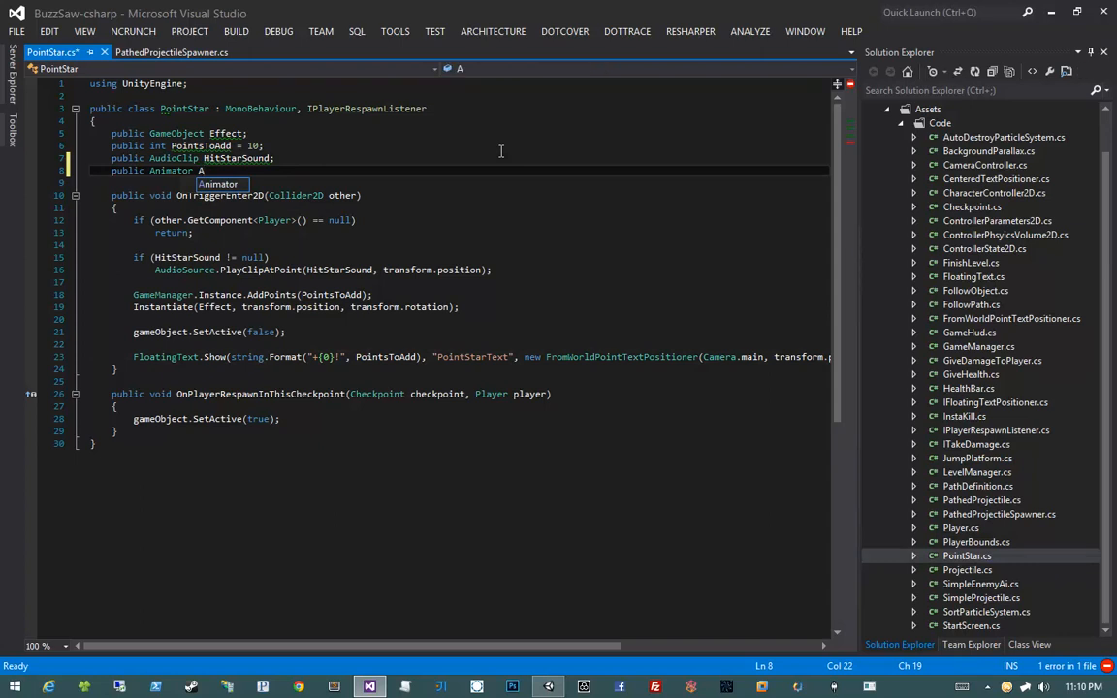
text(nimator;)
key(ctrl+s)
key(Left)
key(ctrl+shift+Left)
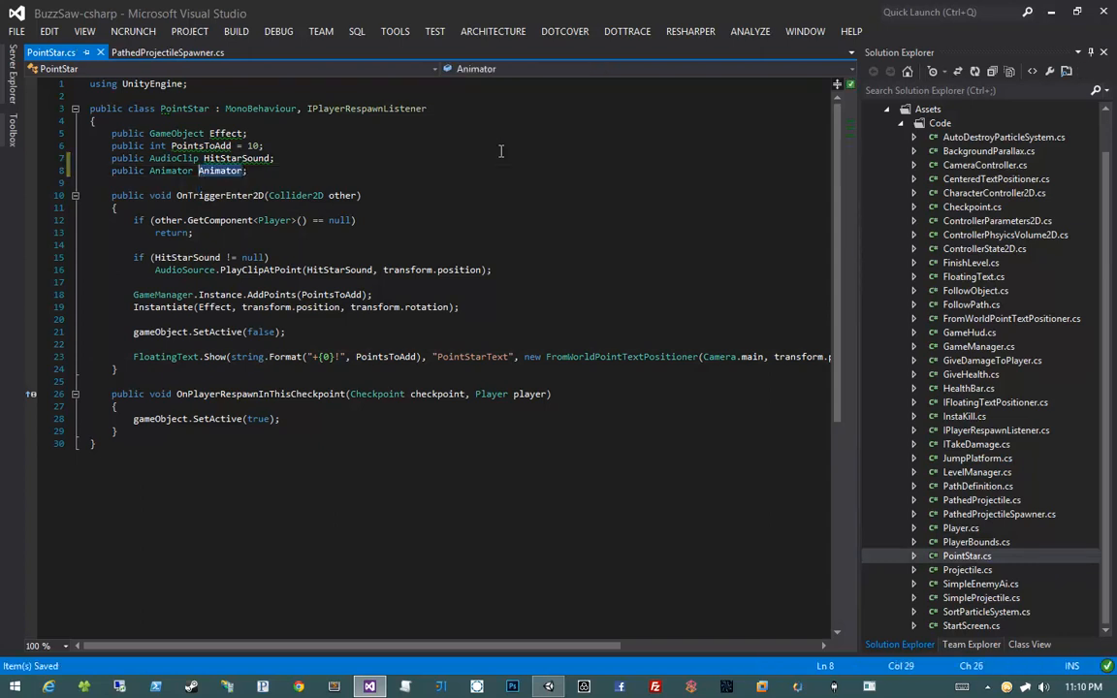
Move the gameObject.SetActive(false) line below FloatingText.Show in OnTriggerEnter2D, with FloatingText.Show directly after Instantiate and a blank line between them.
click(322, 321)
key(Down)
key(ctrl+Right)
key(ctrl+Right)
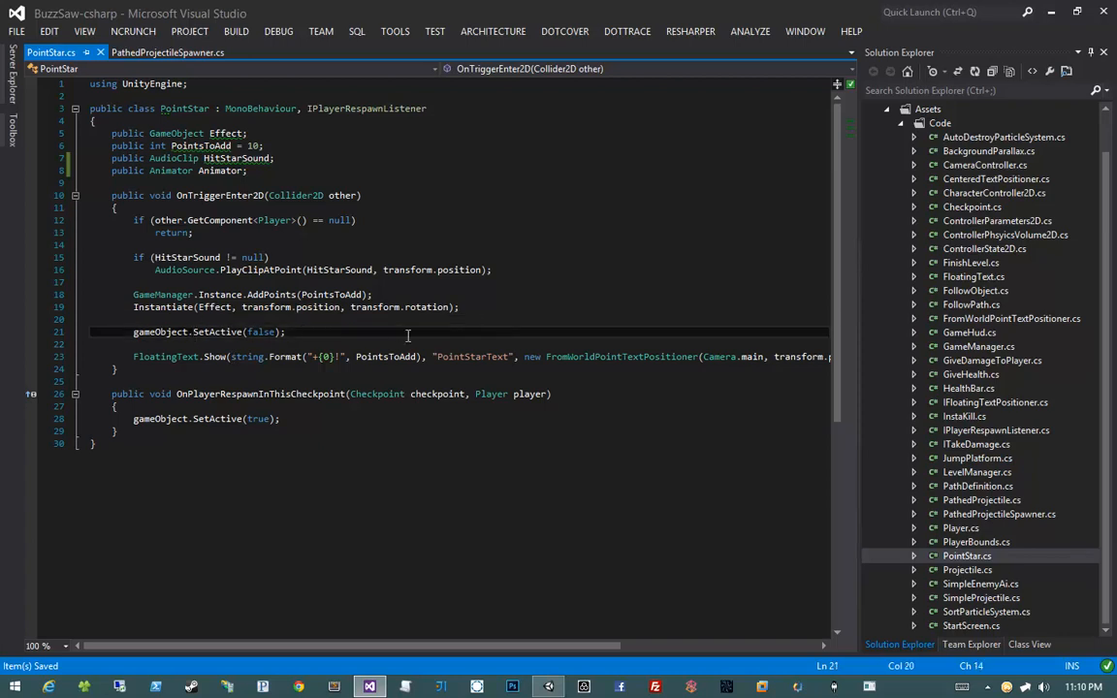
key(ctrl+shift+alt+Down)
key(ctrl+shift+alt+Down)
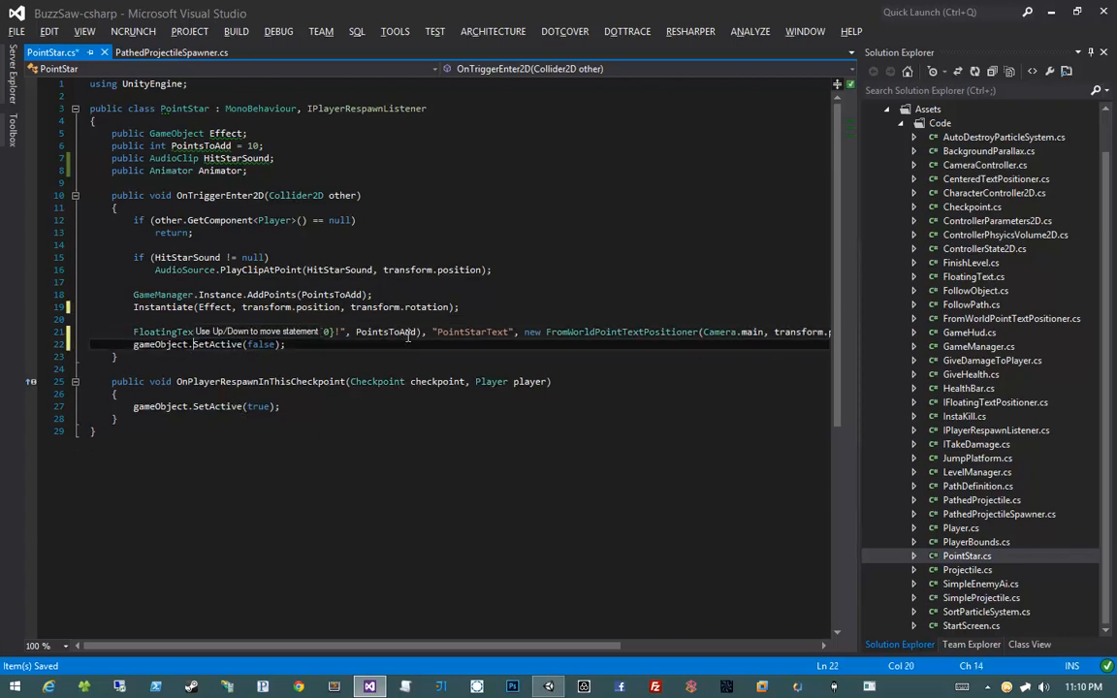
key(Up)
key(ctrl+shift+alt+Up)
key(Down)
key(Down)
key(Home)
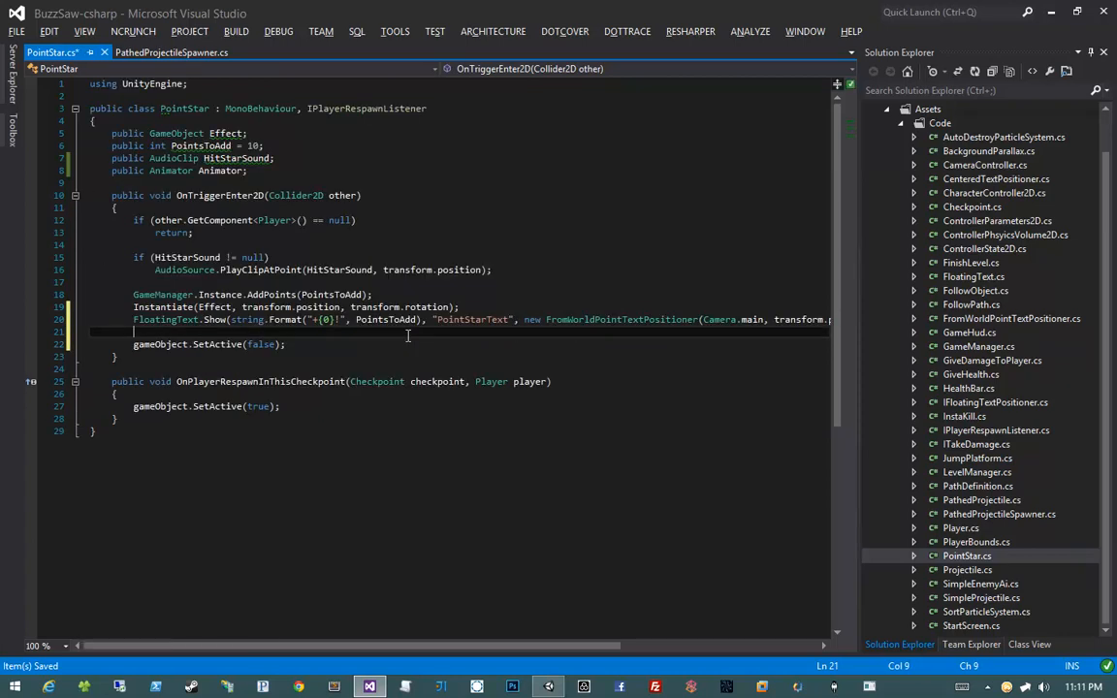
key(shift+End)
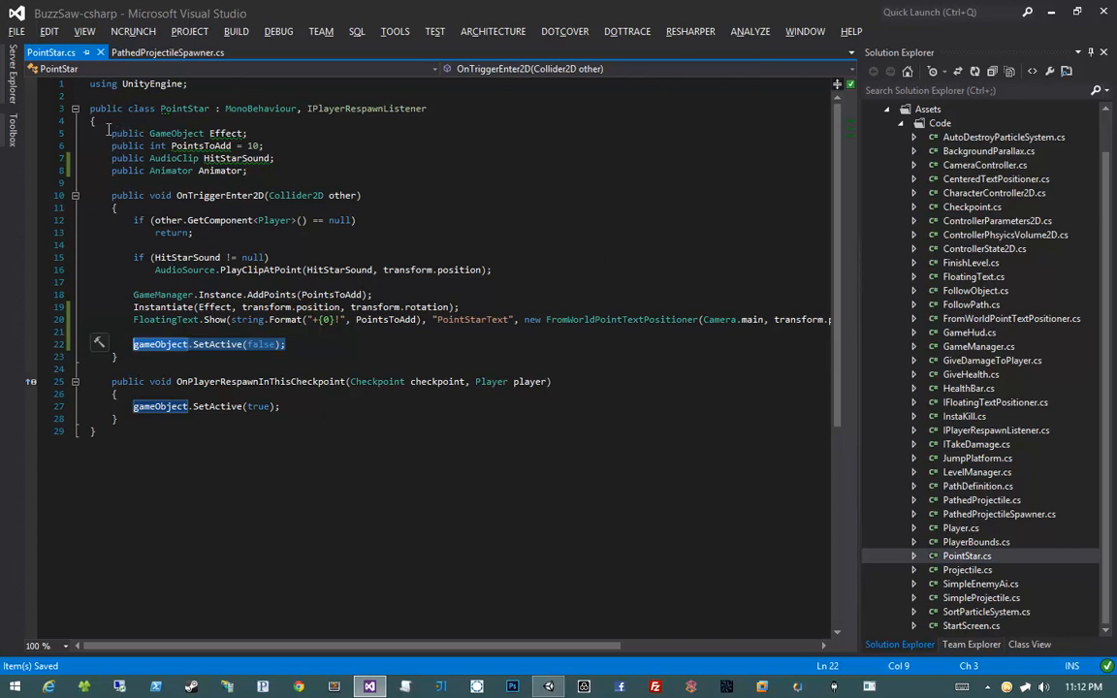
Declare a private bool field named _isCollected below the Animator field, separated by a blank line, and save the script.
click(456, 171)
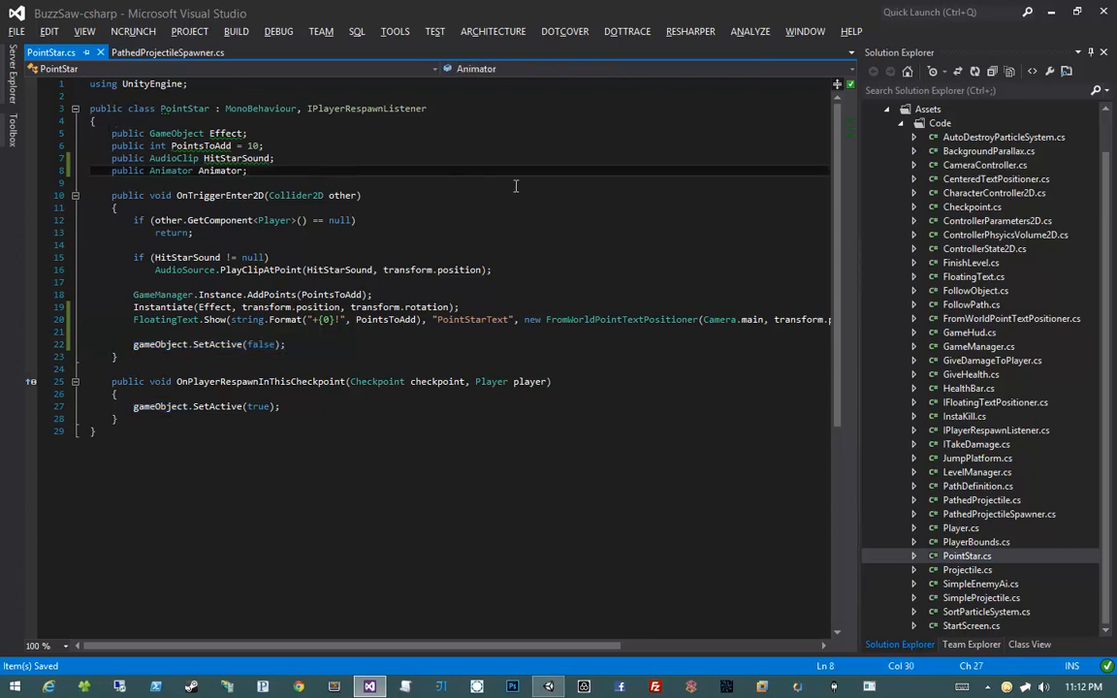
key(Return)
key(Return)
text(private bool )
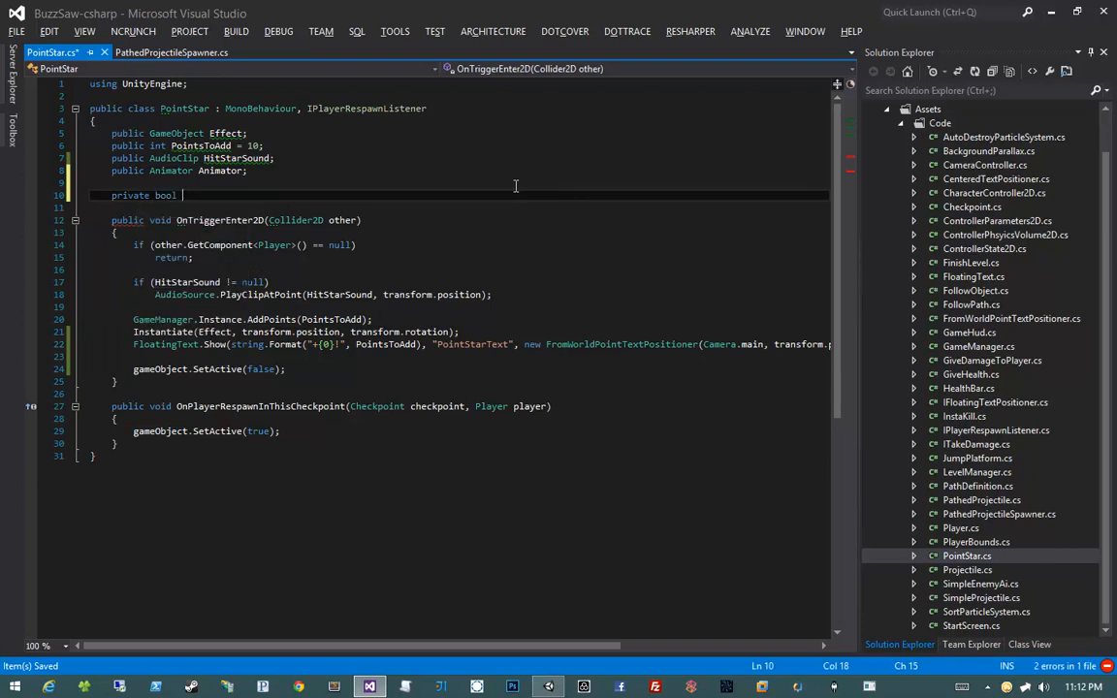
text(_isCollected)
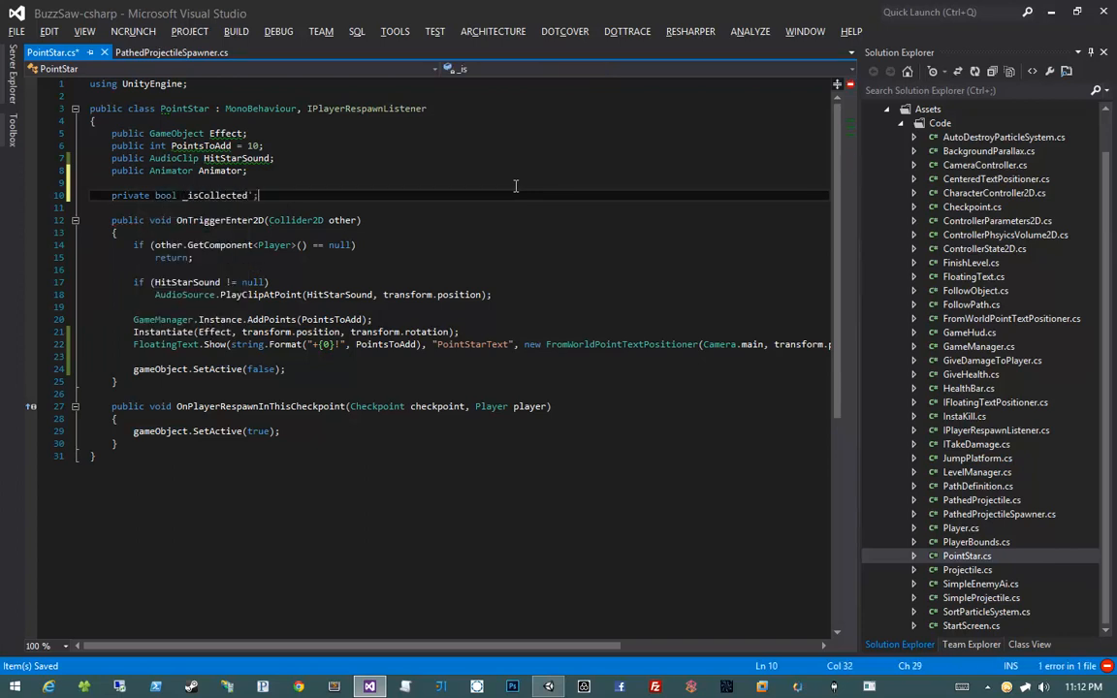
text(;)
key(ctrl+s)
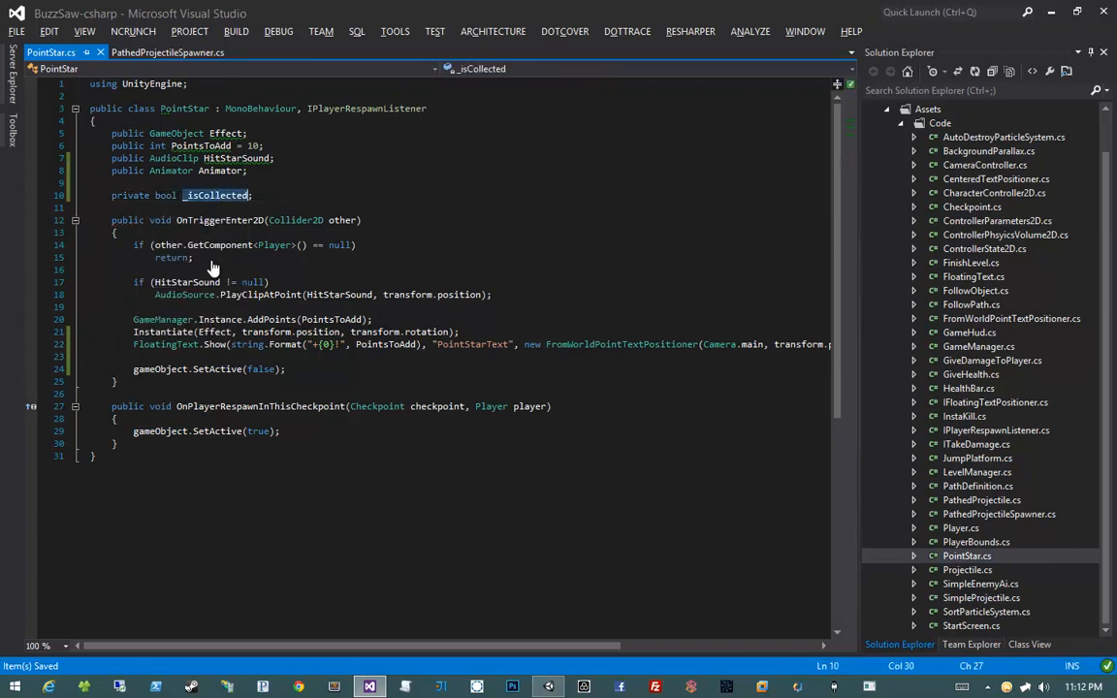
Add an early return at the start of OnTriggerEnter2D for when _isCollected is true.
click(212, 233)
key(Return)
key(Return)
key(Up)
text(if )
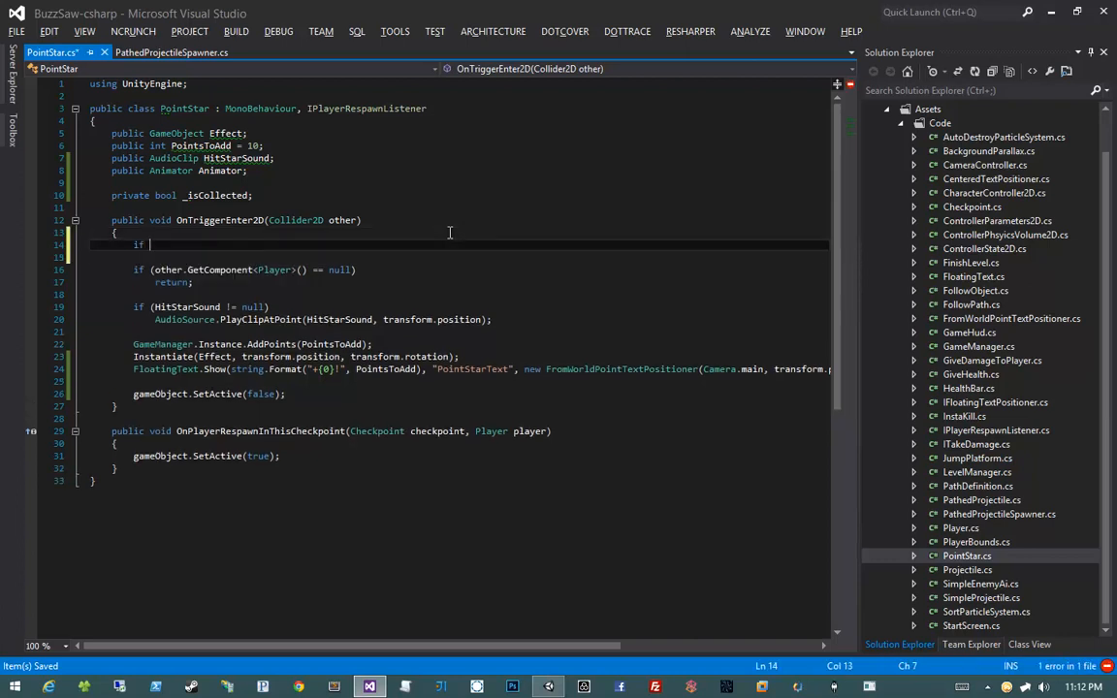
text((_isCollected))
key(Return)
text(return;)
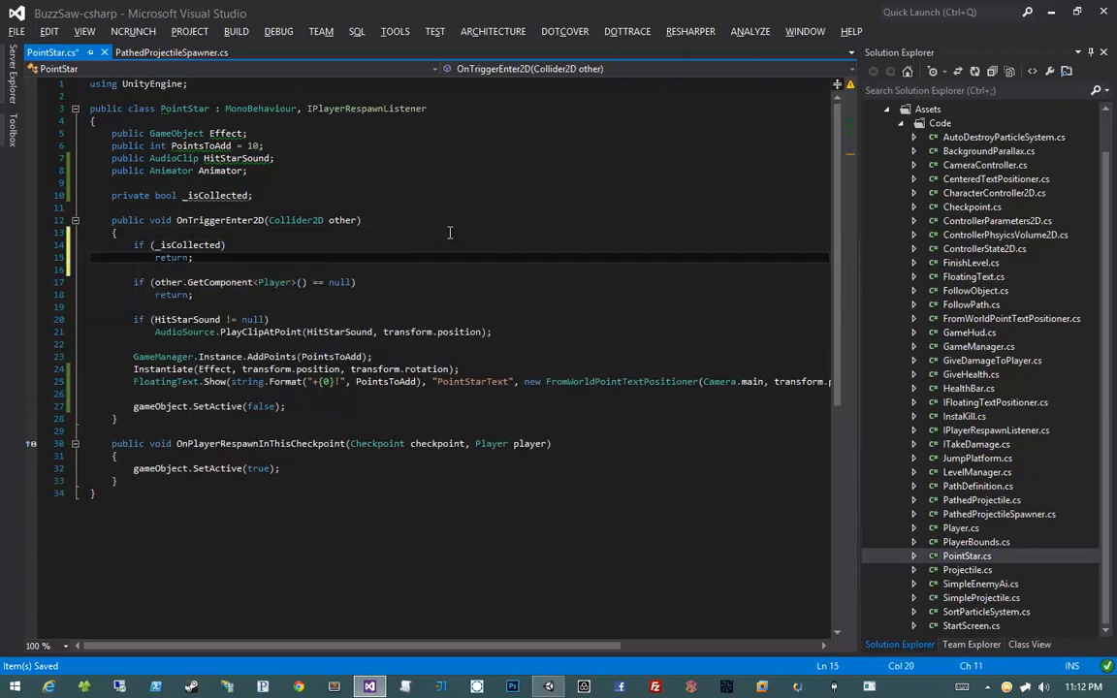
click(183, 246)
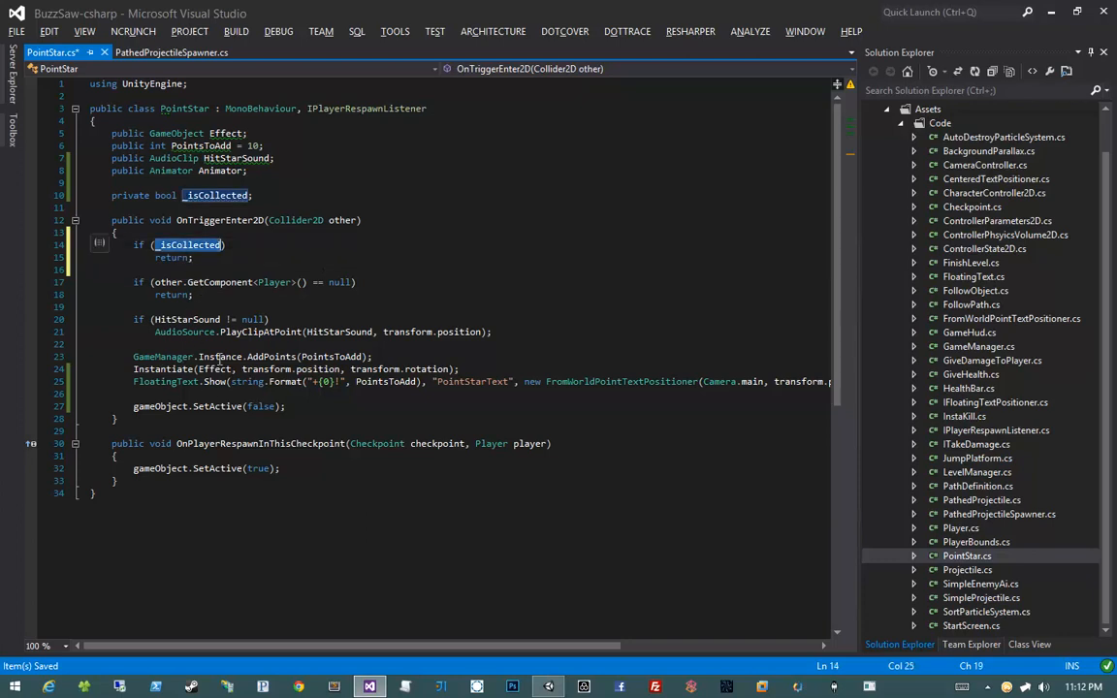
Set _isCollected to true on a new line after the FloatingText.Show call in OnTriggerEnter2D.
click(492, 342)
key(Down)
key(Down)
key(Down)
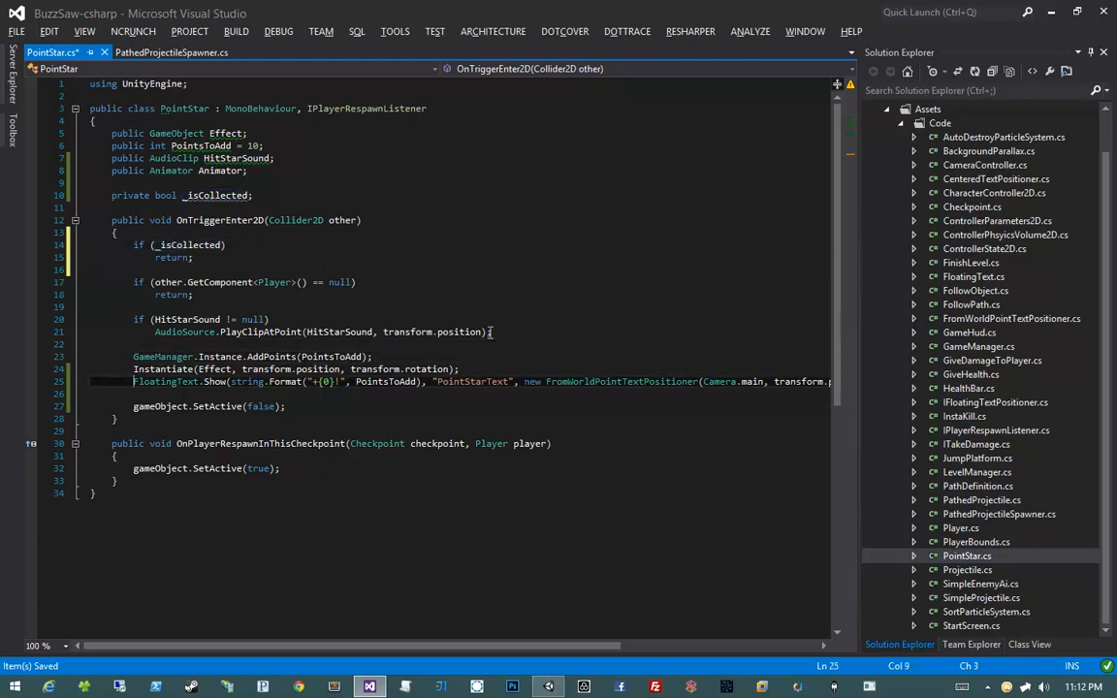
key(End)
key(Return)
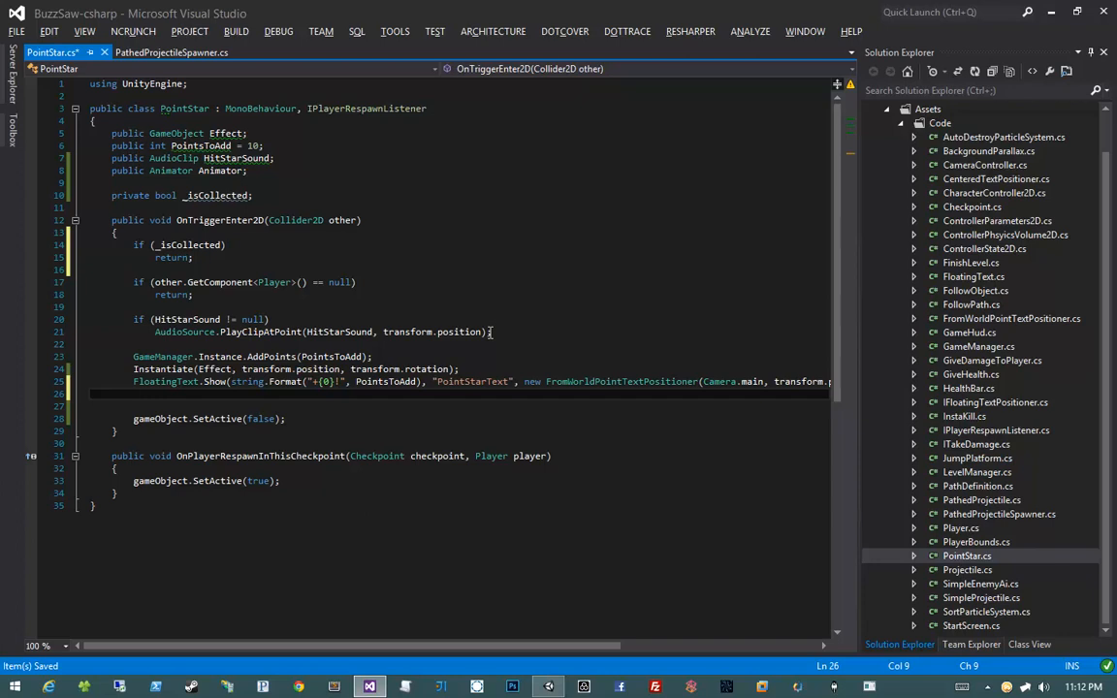
key(Return)
text(_isCollected = true;)
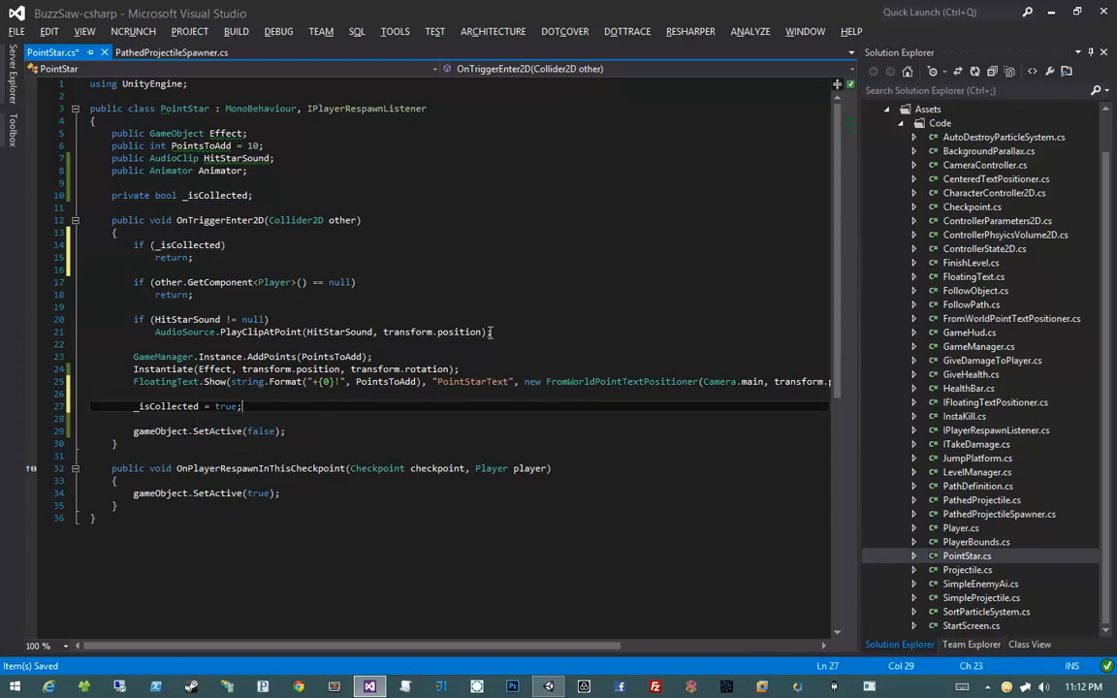
Reset _isCollected to false at the start of OnPlayerRespawnInThisCheckpoint and save the script.
double_click(165, 406)
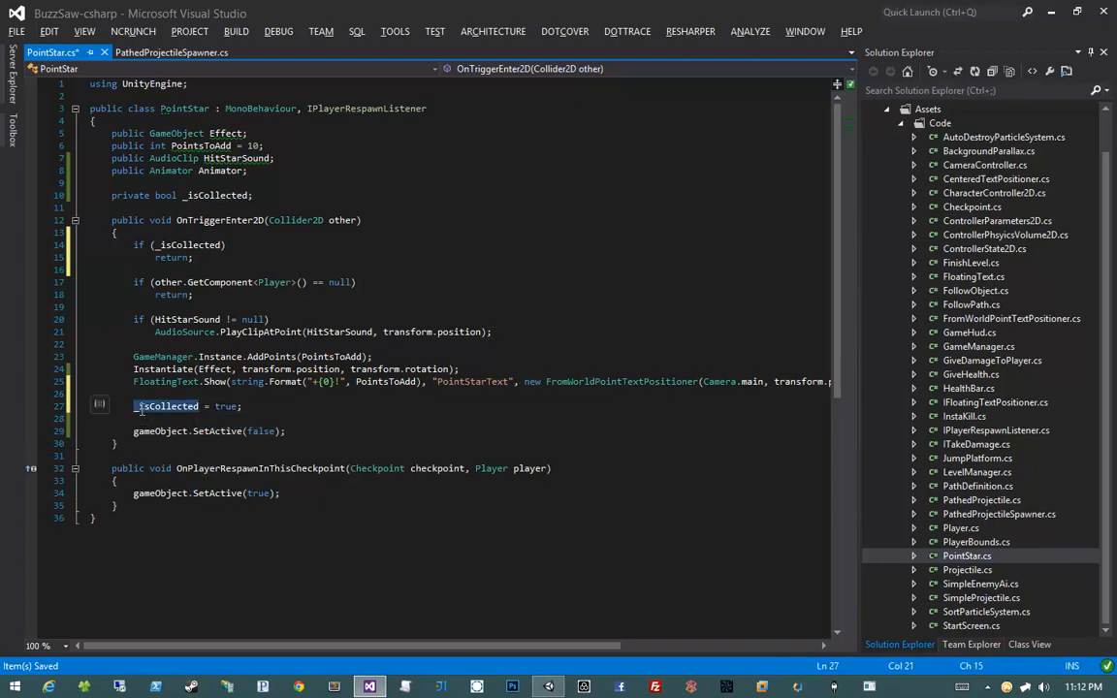
click(193, 472)
key(Down)
key(Return)
text(_isCollected = false;)
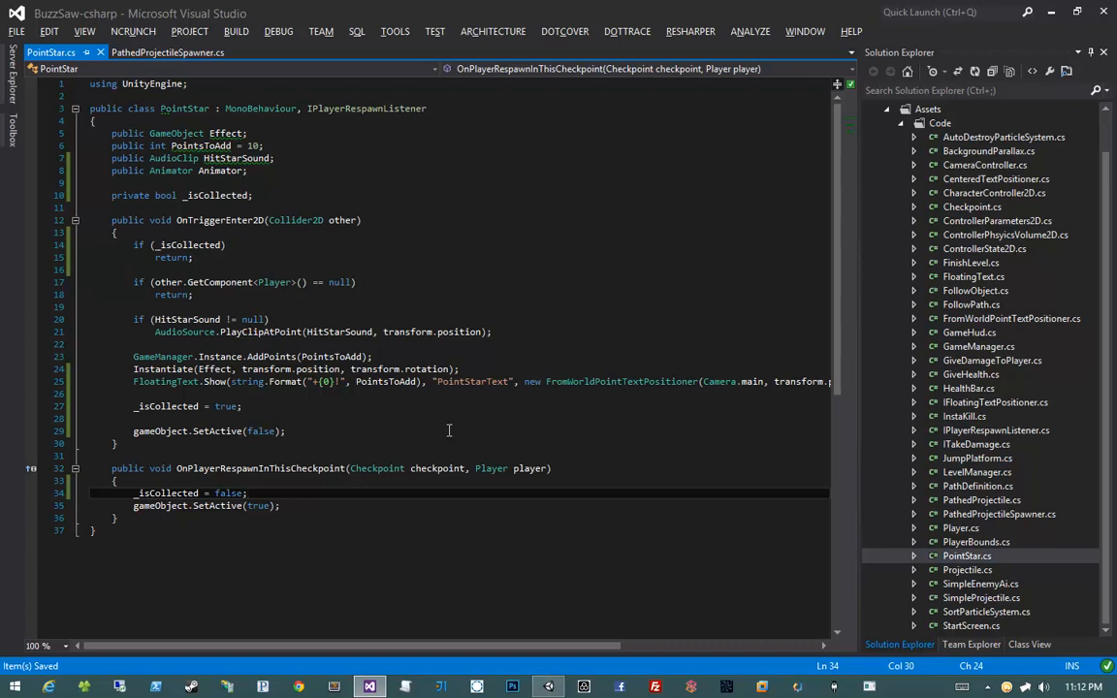
Replace gameObject.SetActive(false) in OnTriggerEnter2D with Animator.SetTrigger("Collect"), directly below _isCollected = true, and save the script.
click(333, 428)
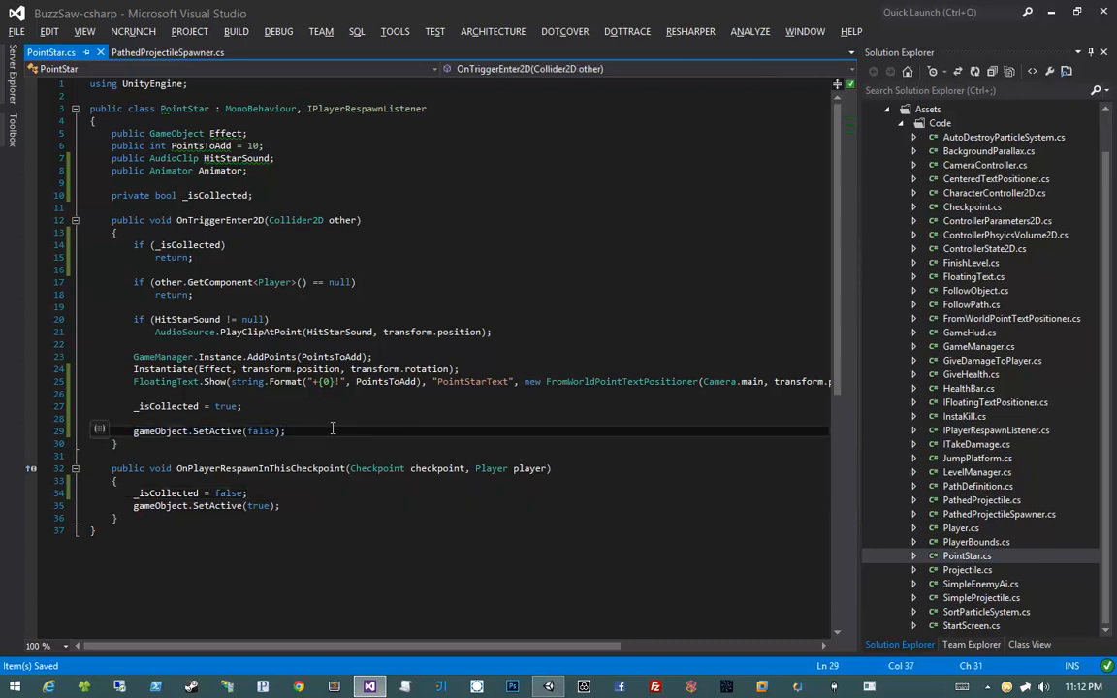
key(shift+Up)
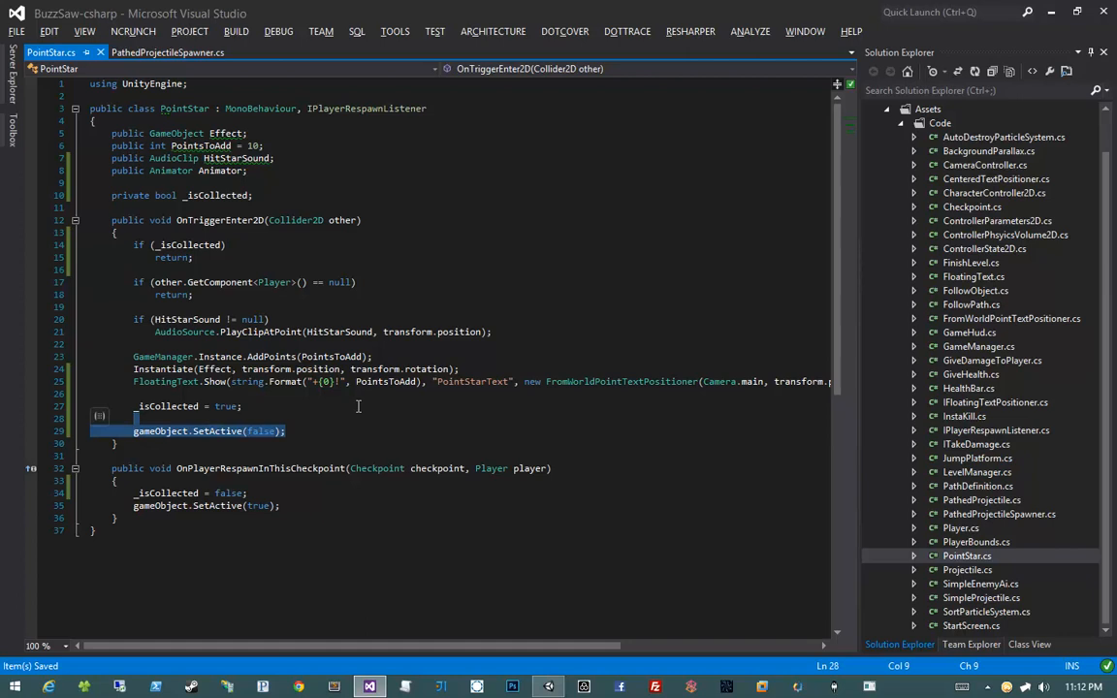
text(An)
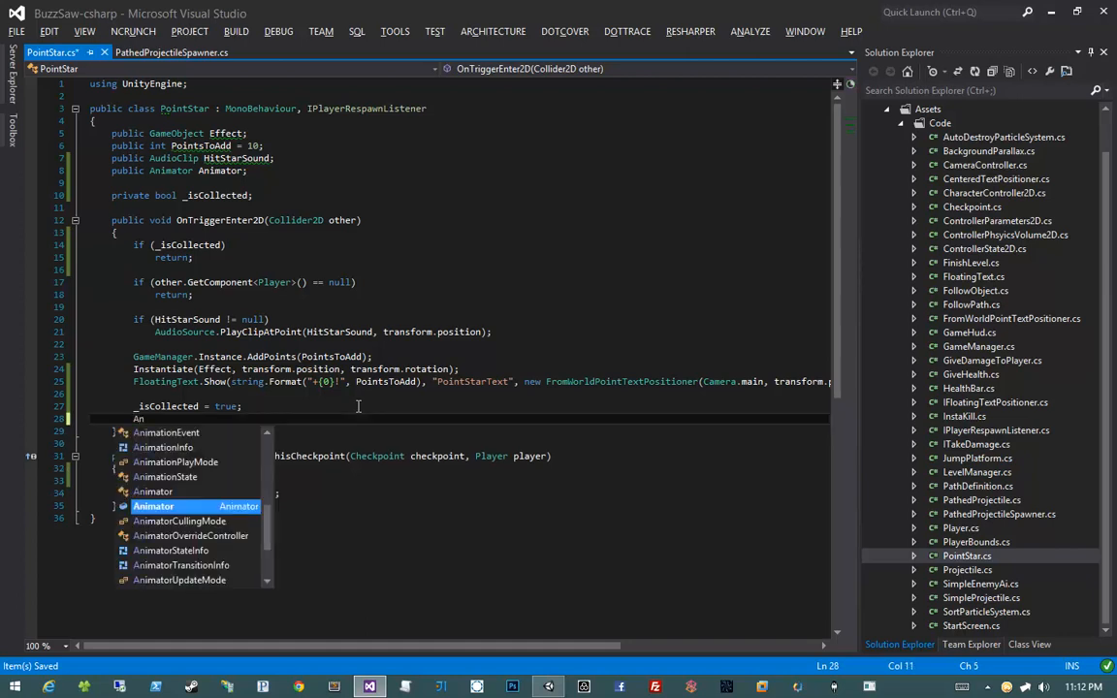
text(imator.)
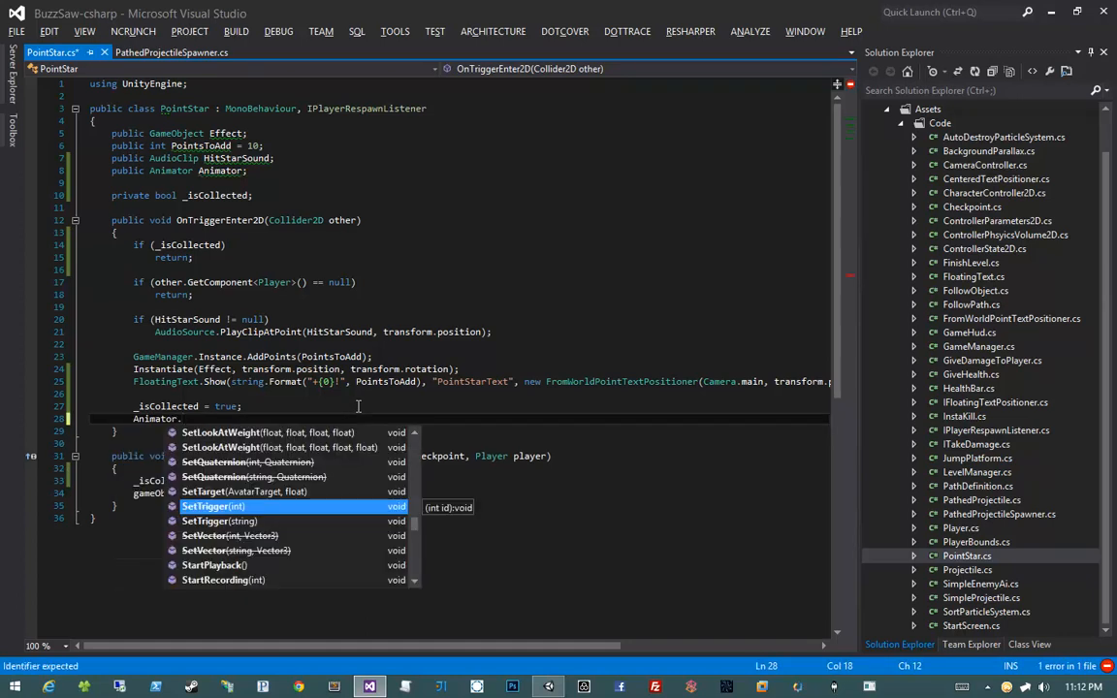
text(sett("Co)
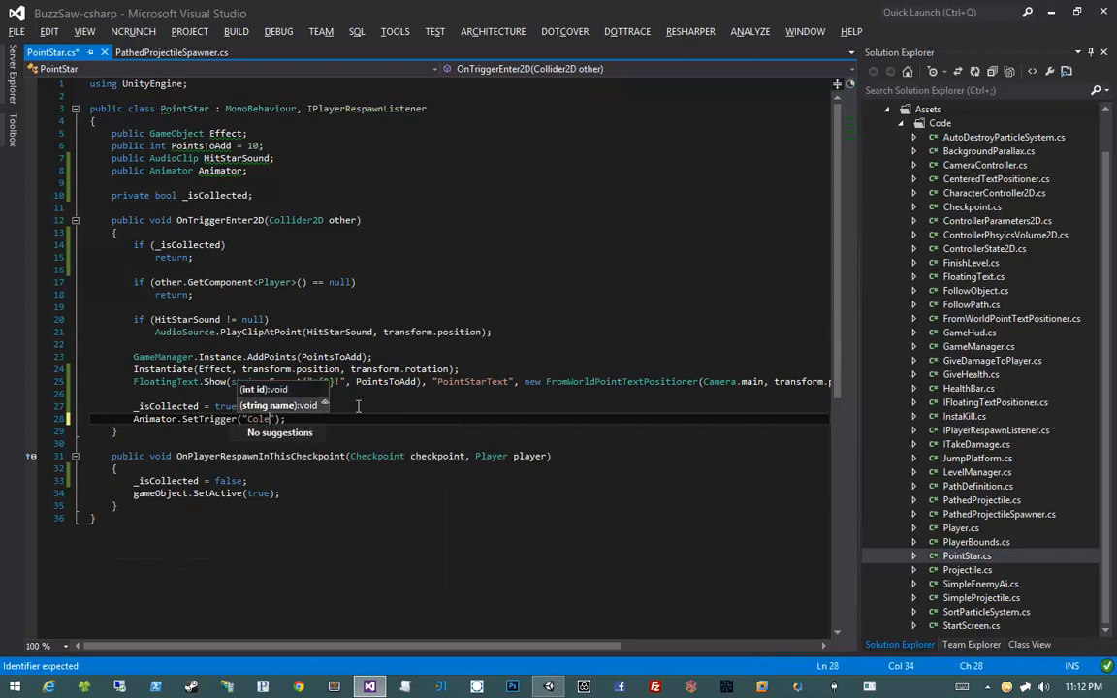
text(llect");)
key(ctrl+s)
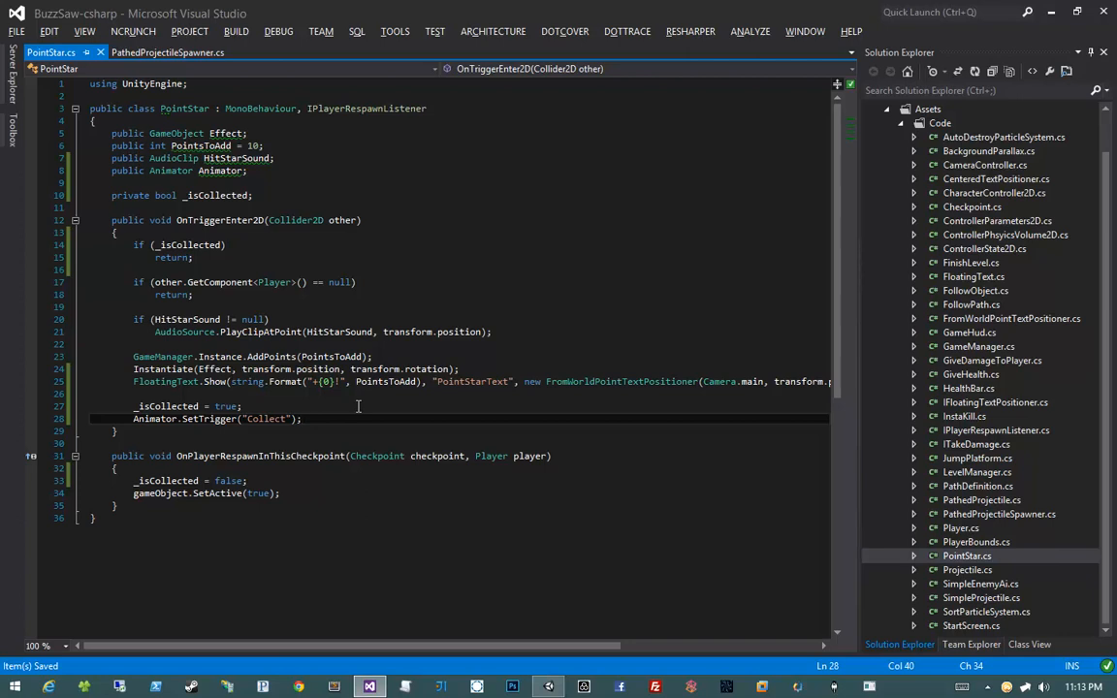
Add an empty public void method FinishAnimationEvent() between OnTriggerEnter2D and OnPlayerRespawnInThisCheckpoint.
key(Down)
key(End)
key(Return)
key(Return)
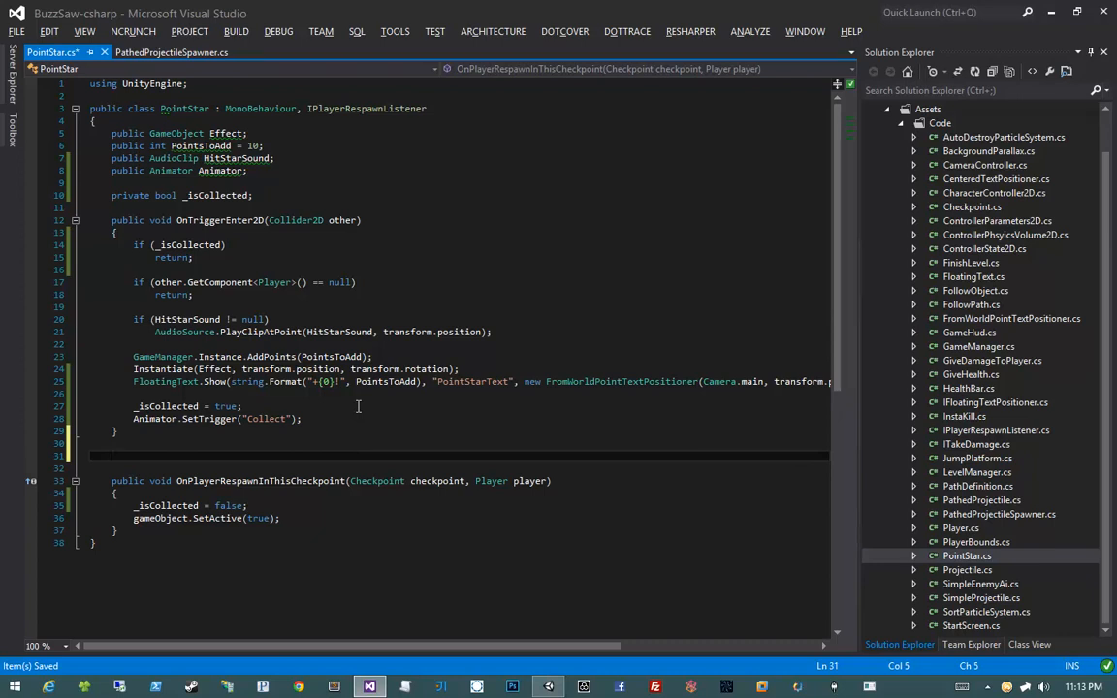
text(p)
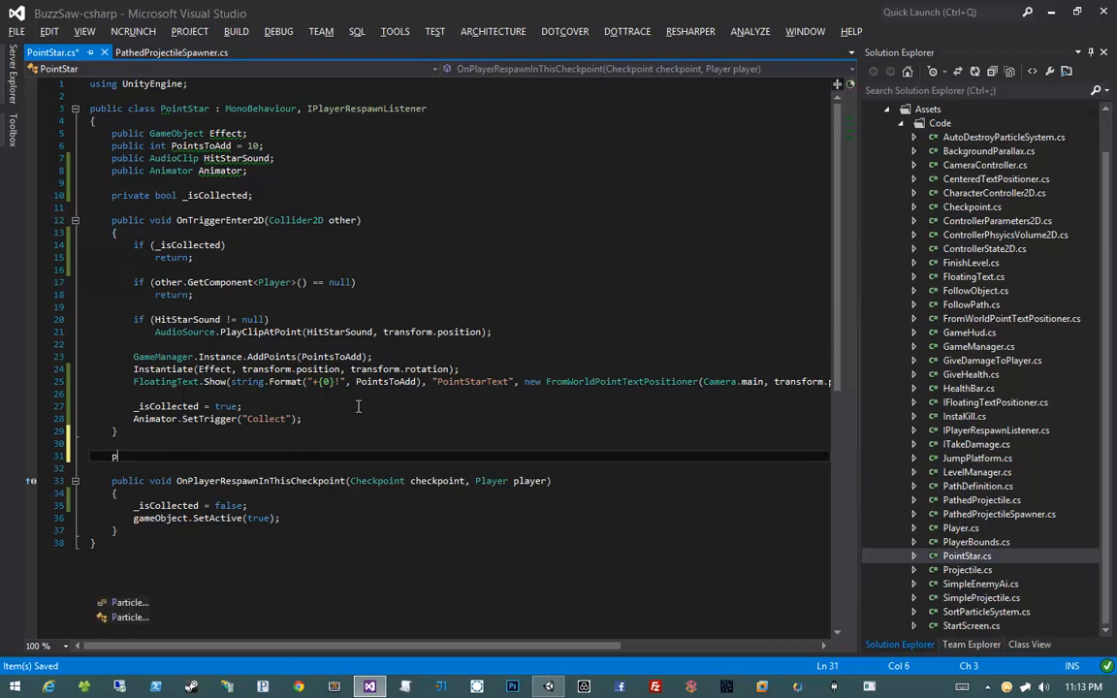
text(ublic void Fini)
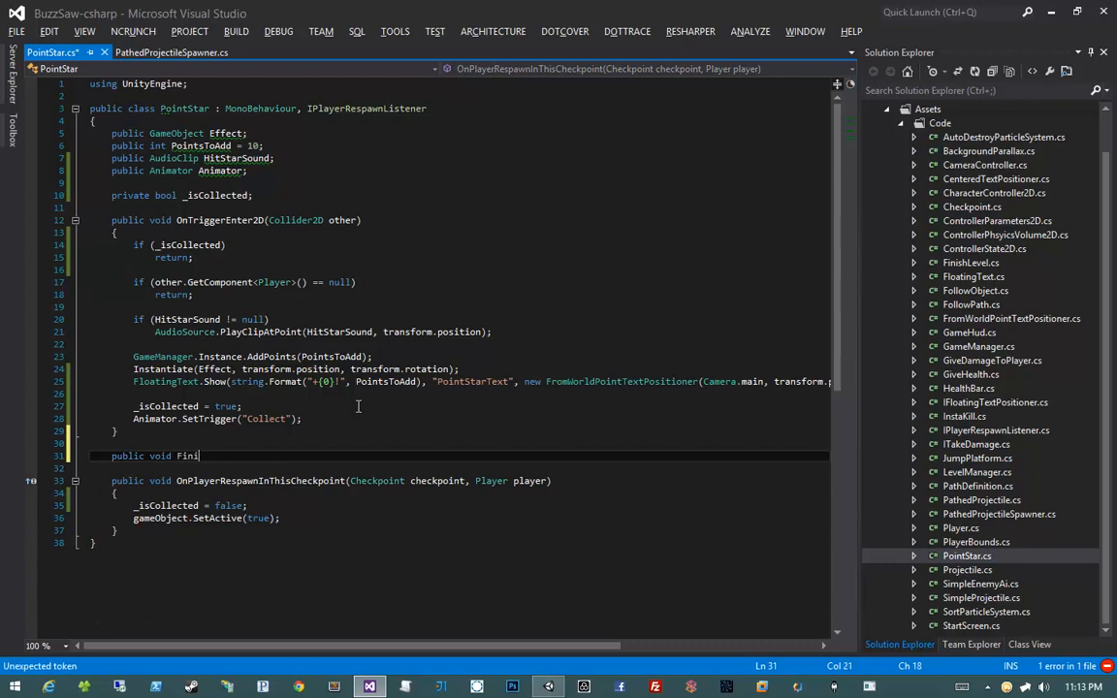
text(shAnimationEvent())
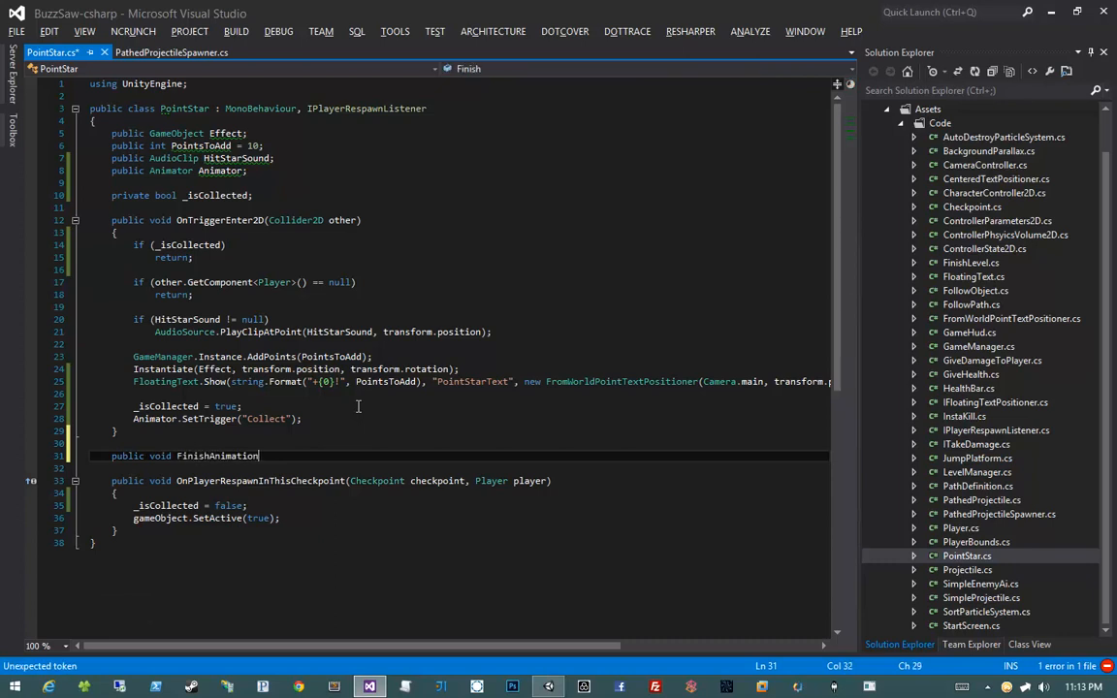
key(Return)
text({)
key(Return)
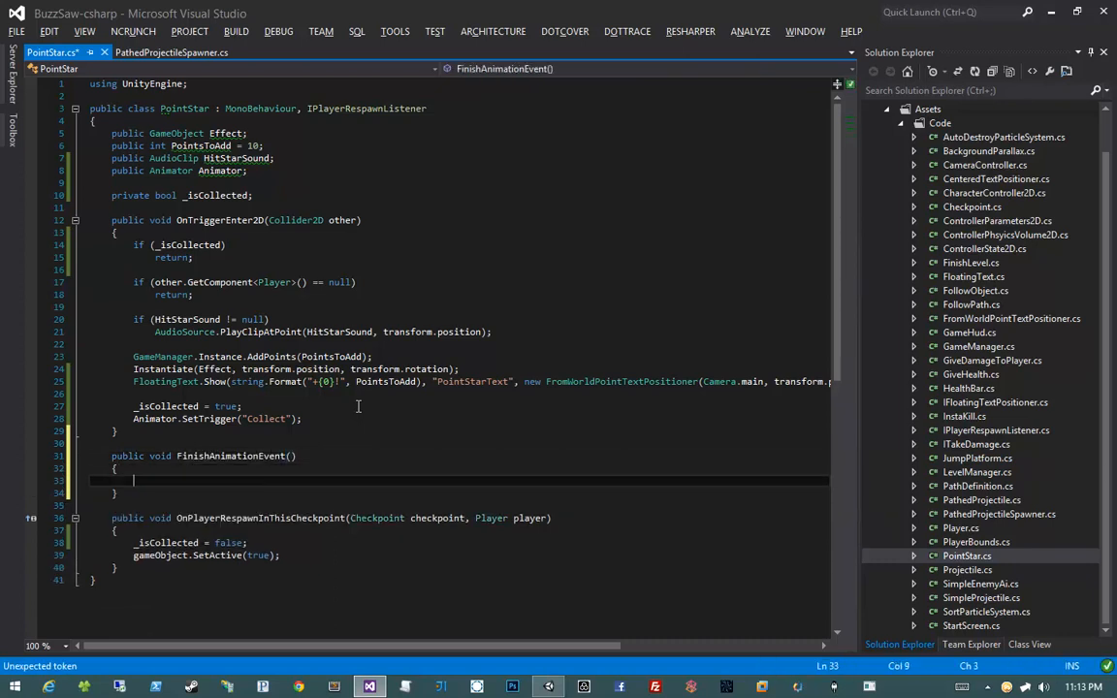
Make FinishAnimationEvent call gameObject.SetActive(false) and save the script.
text(gameObject.SetActive(f)
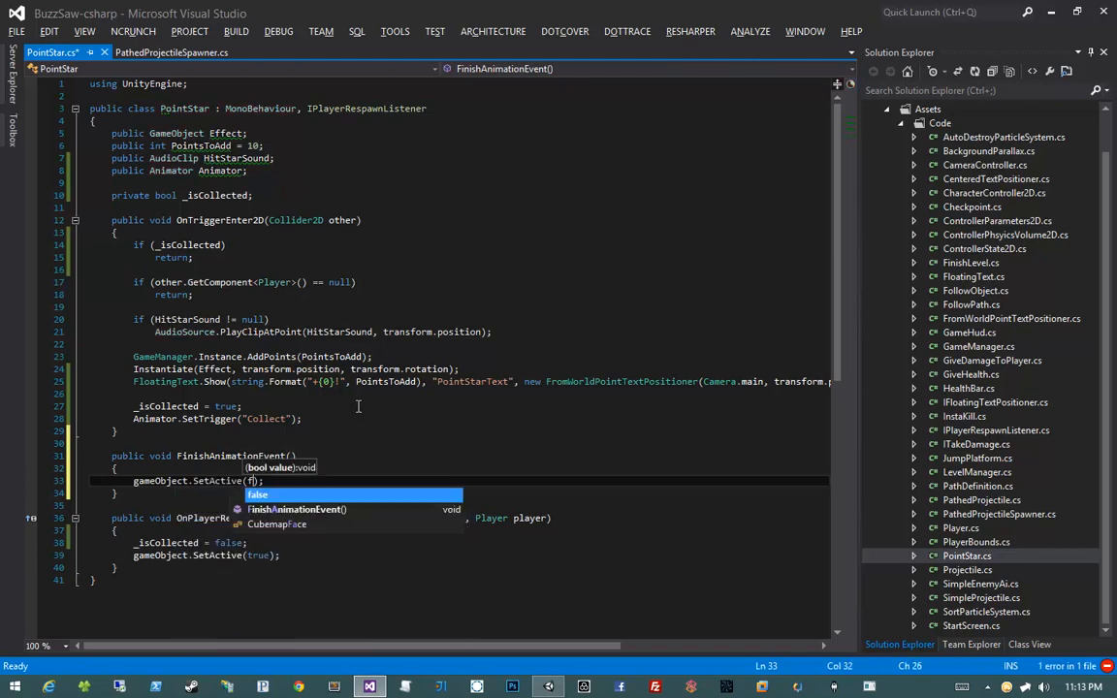
text(alse))
key(ctrl+s)
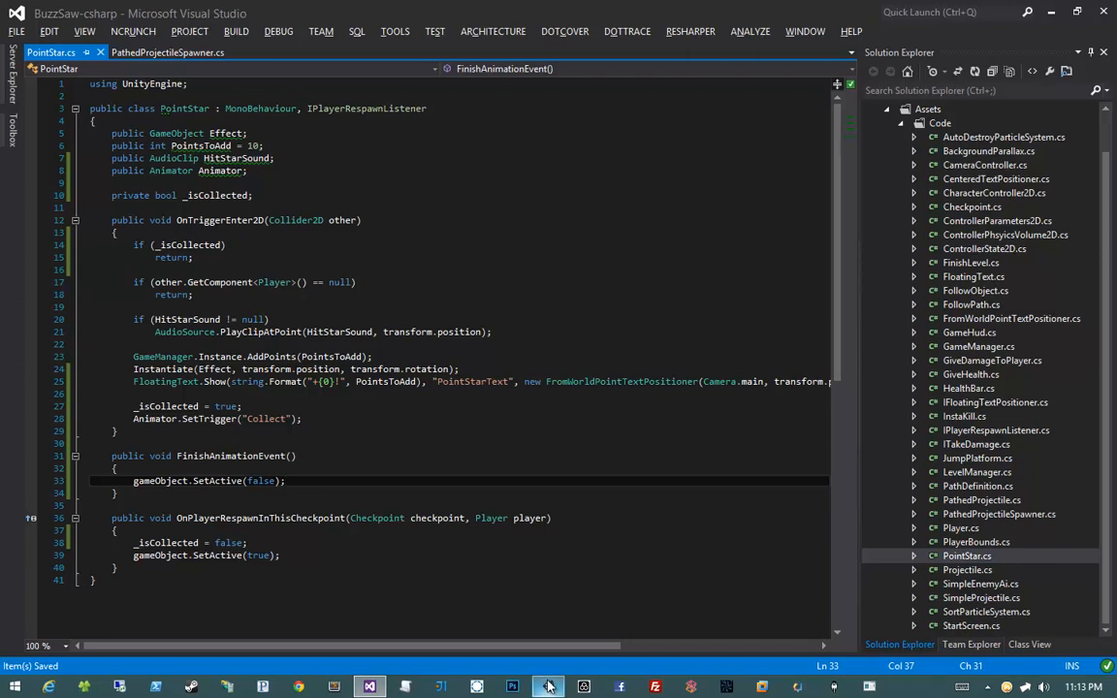
click(199, 458)
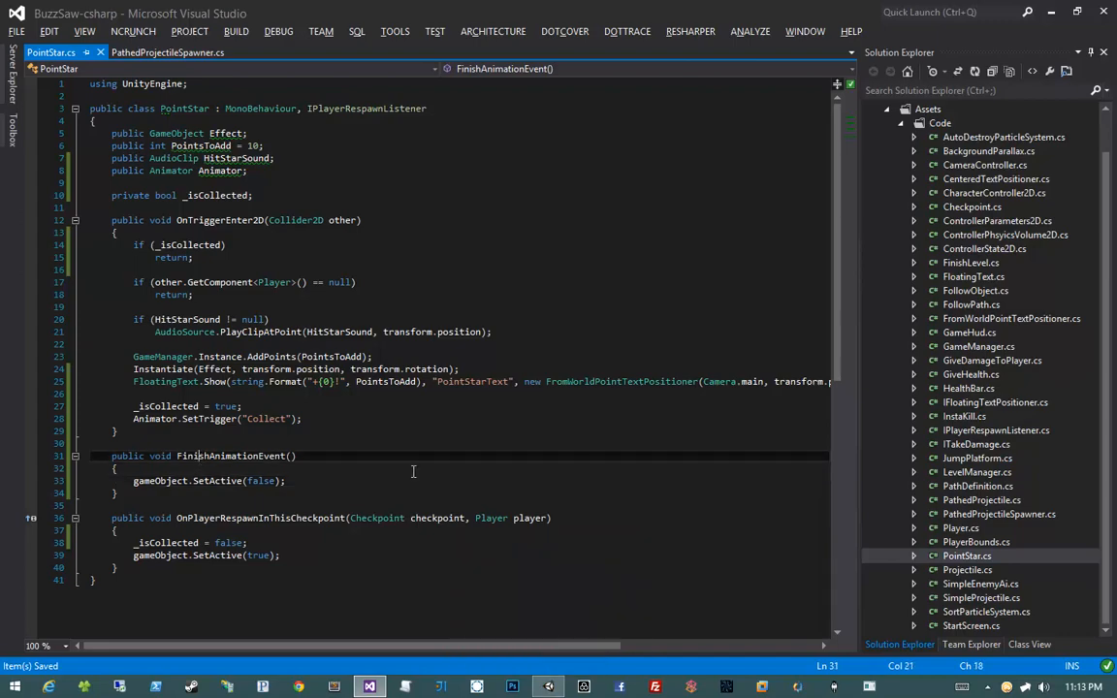
Switch to Unity and add an animation event at frame 40 of the Star Collect clip that calls FinishAnimationEvent().
click(549, 687)
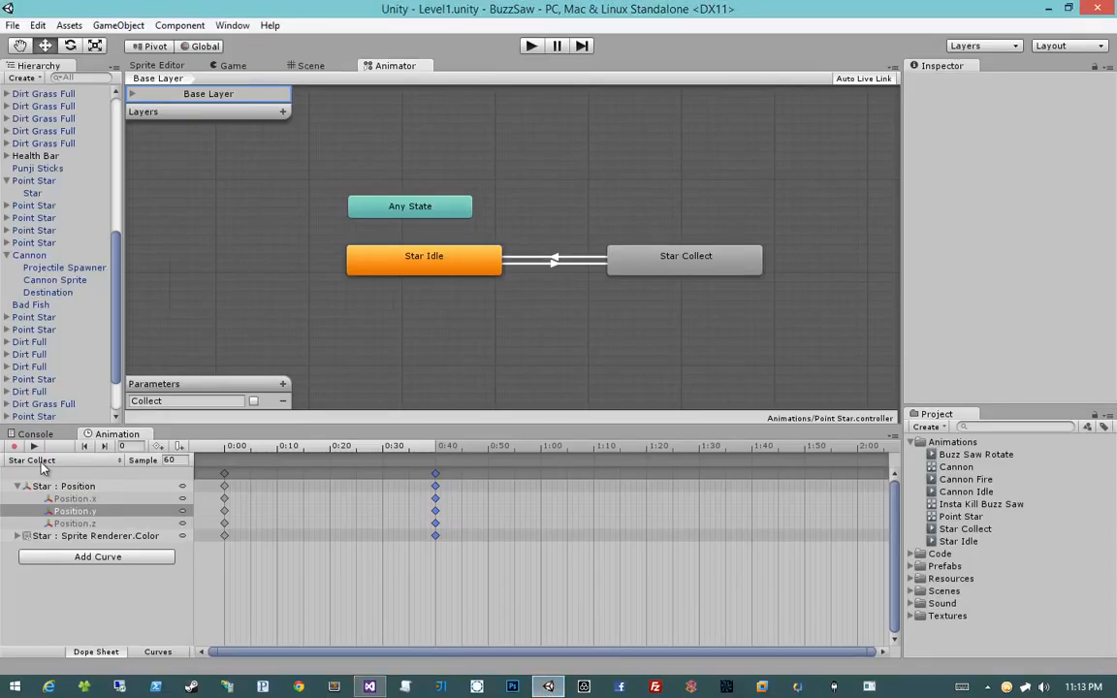
click(18, 487)
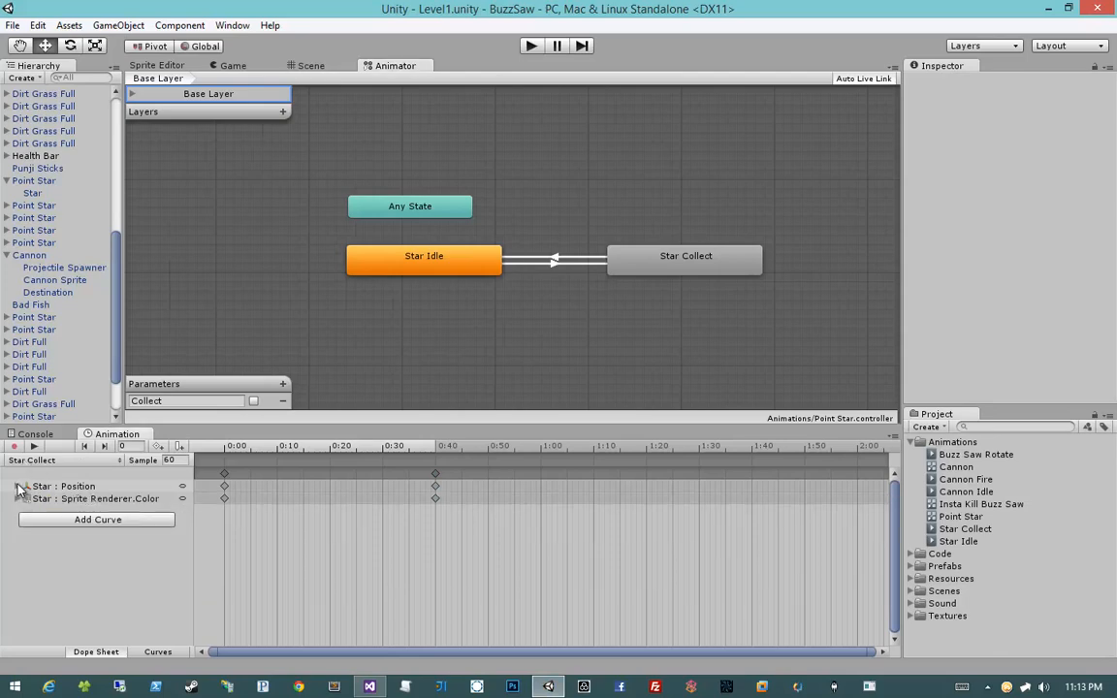
drag(343, 448, 438, 451)
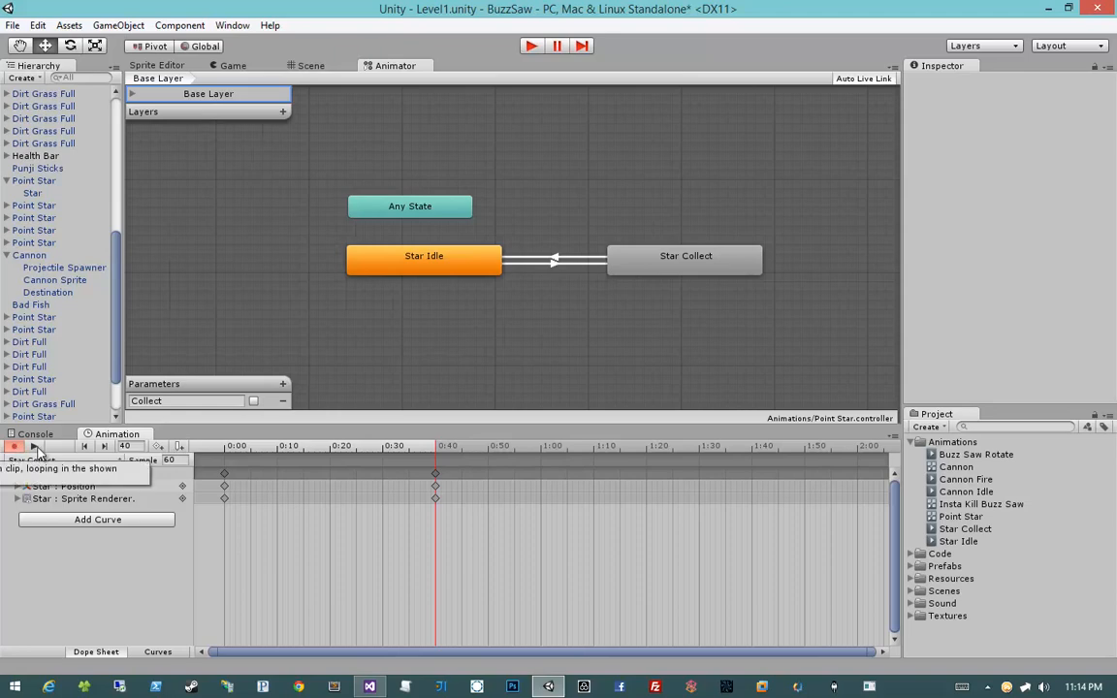
click(180, 448)
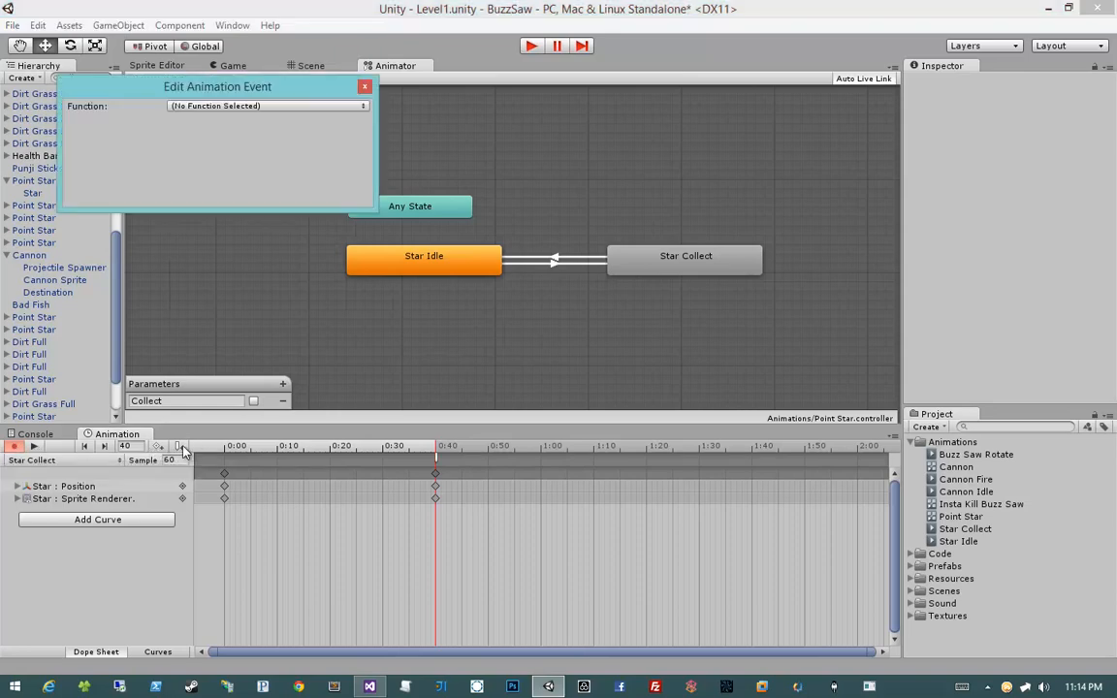
click(248, 107)
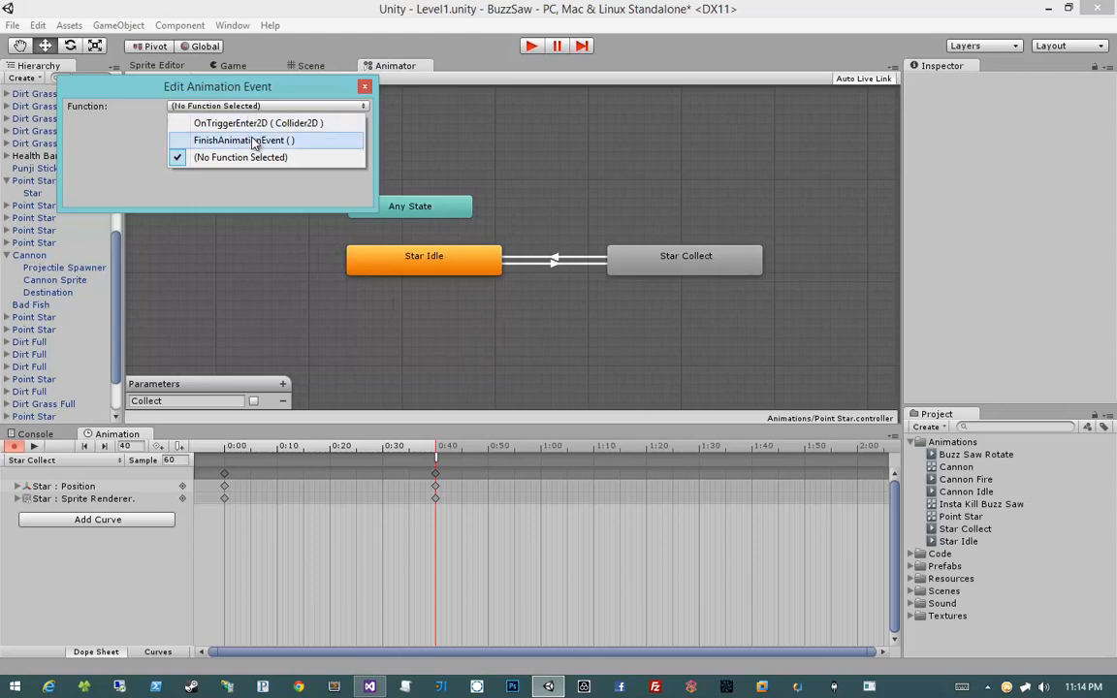
click(301, 142)
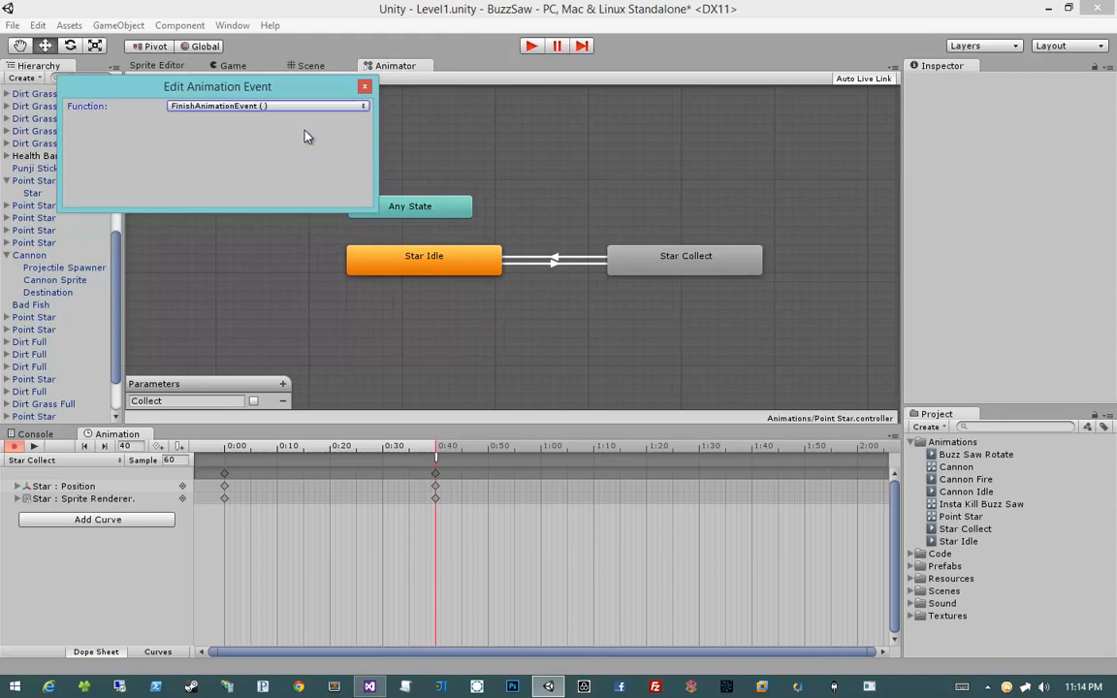
click(362, 88)
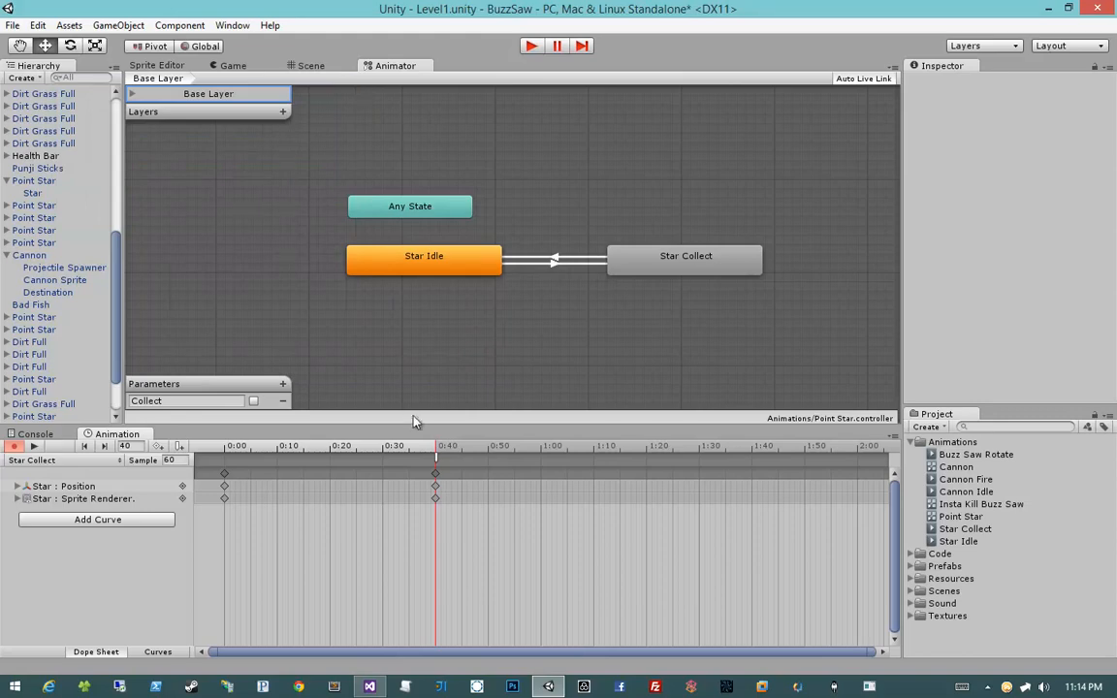
Scrub the Star Collect clip to frame 15, view the star's animated pose in the scene, and leave the preview.
drag(392, 452, 368, 454)
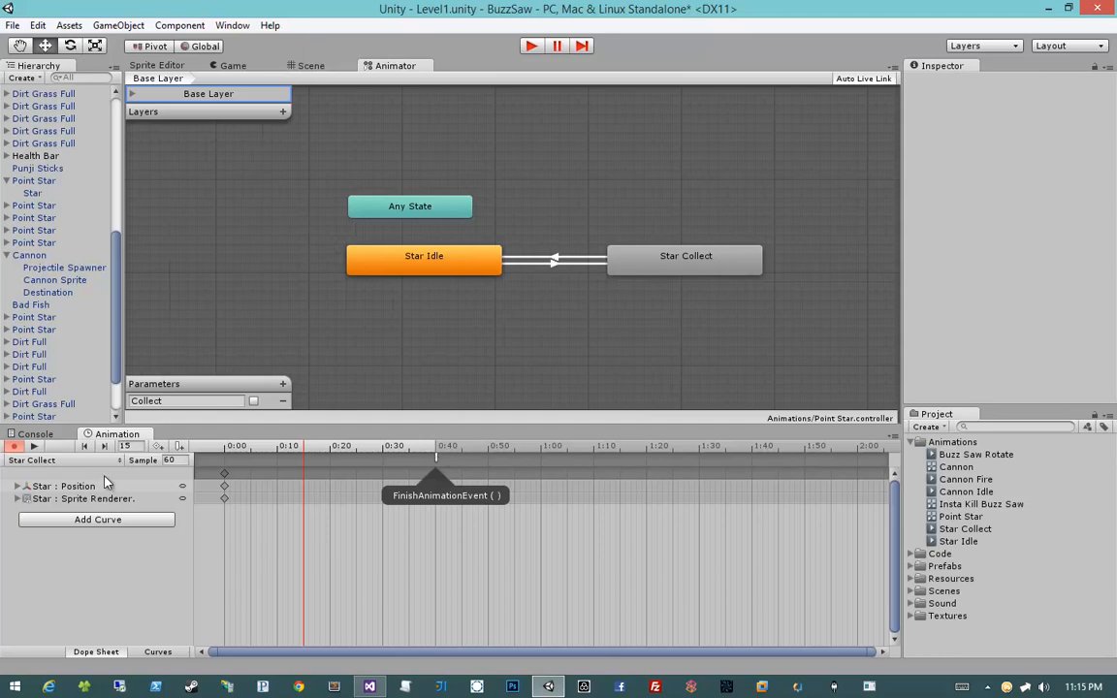
click(296, 64)
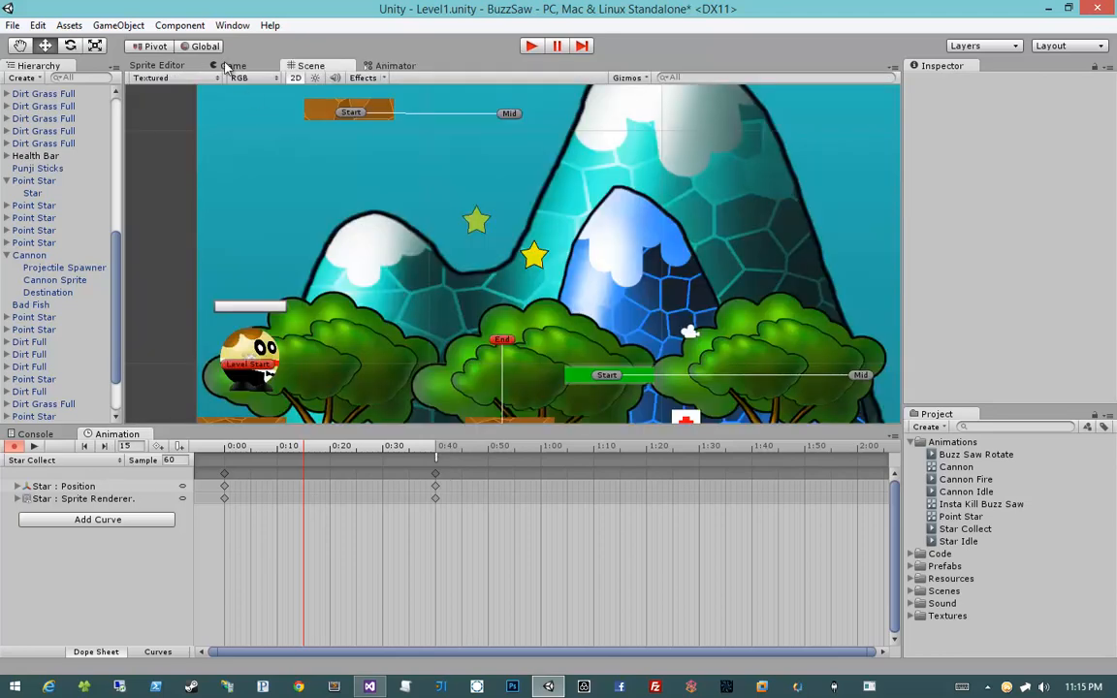
click(160, 66)
click(231, 65)
click(308, 65)
scroll(361, 299, down, 2)
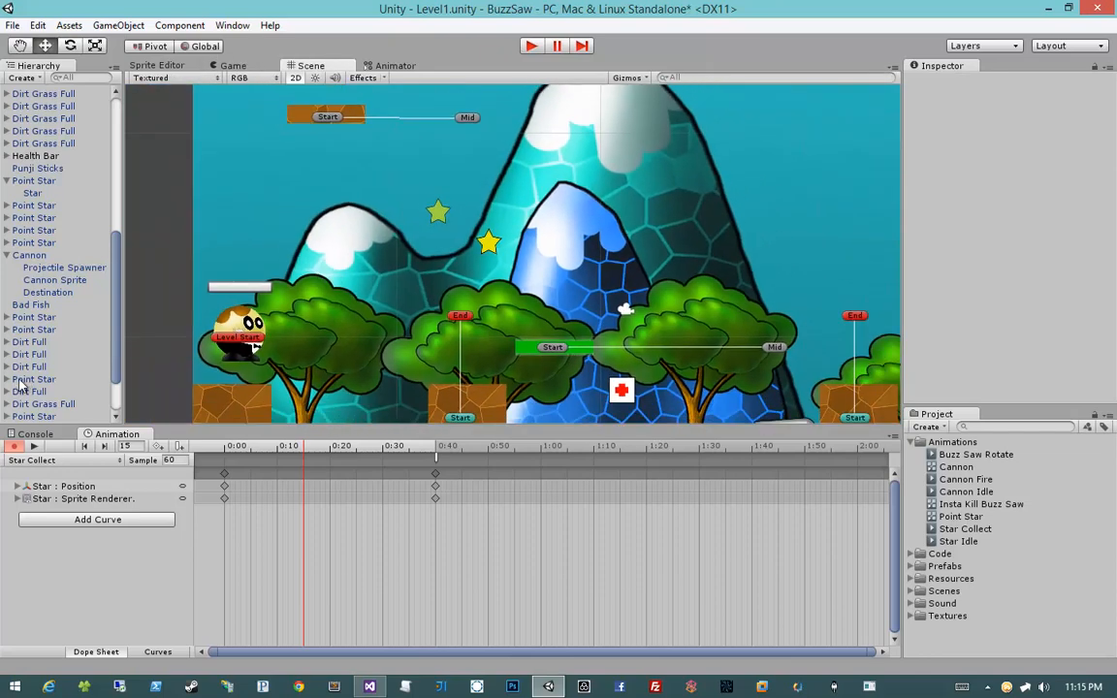
click(13, 380)
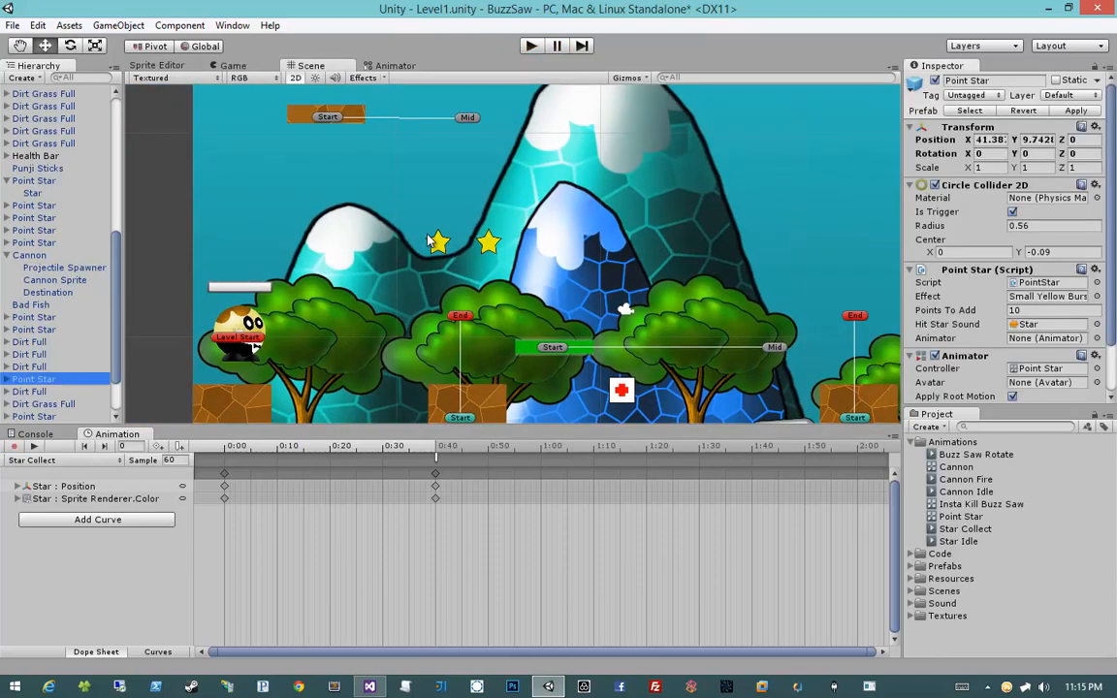
Assign the Point Star's own Animator component to its script's Animator reference and apply the change to the prefab.
click(41, 180)
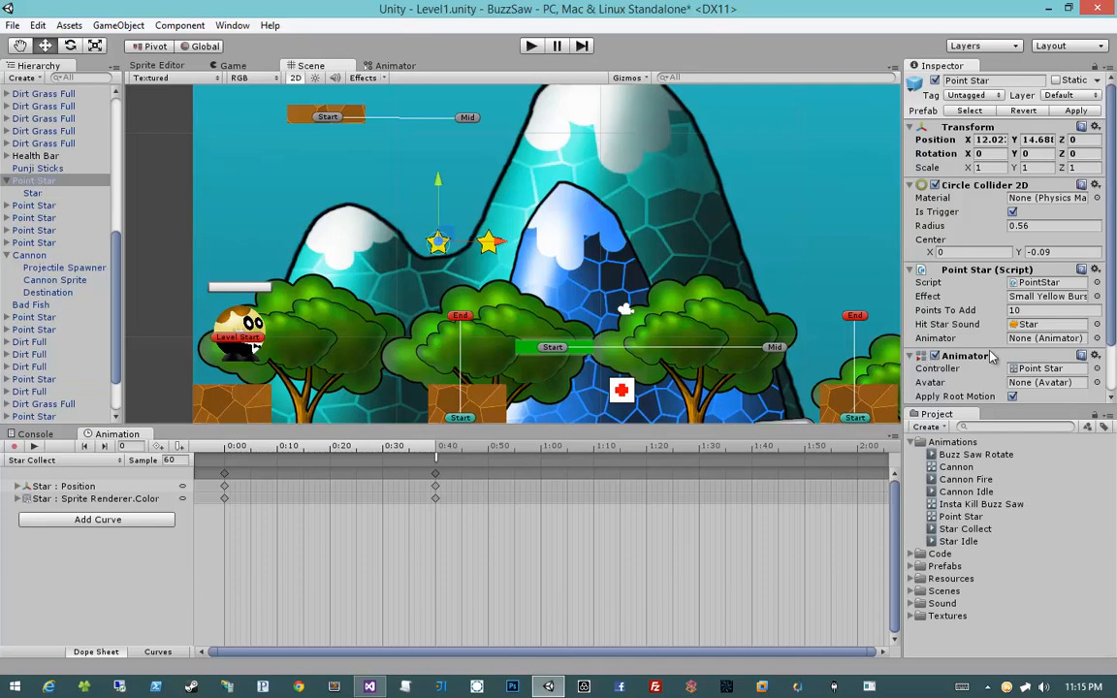
scroll(992, 357, down, 2)
scroll(991, 357, up, 2)
scroll(991, 357, down, 2)
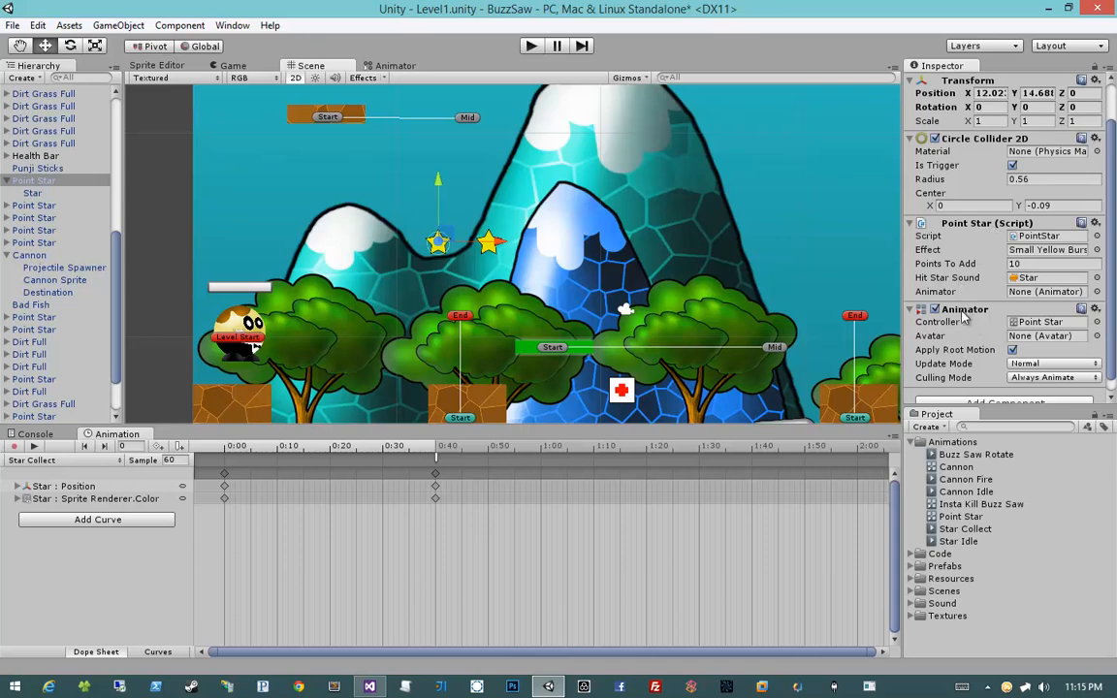
drag(963, 315, 1030, 302)
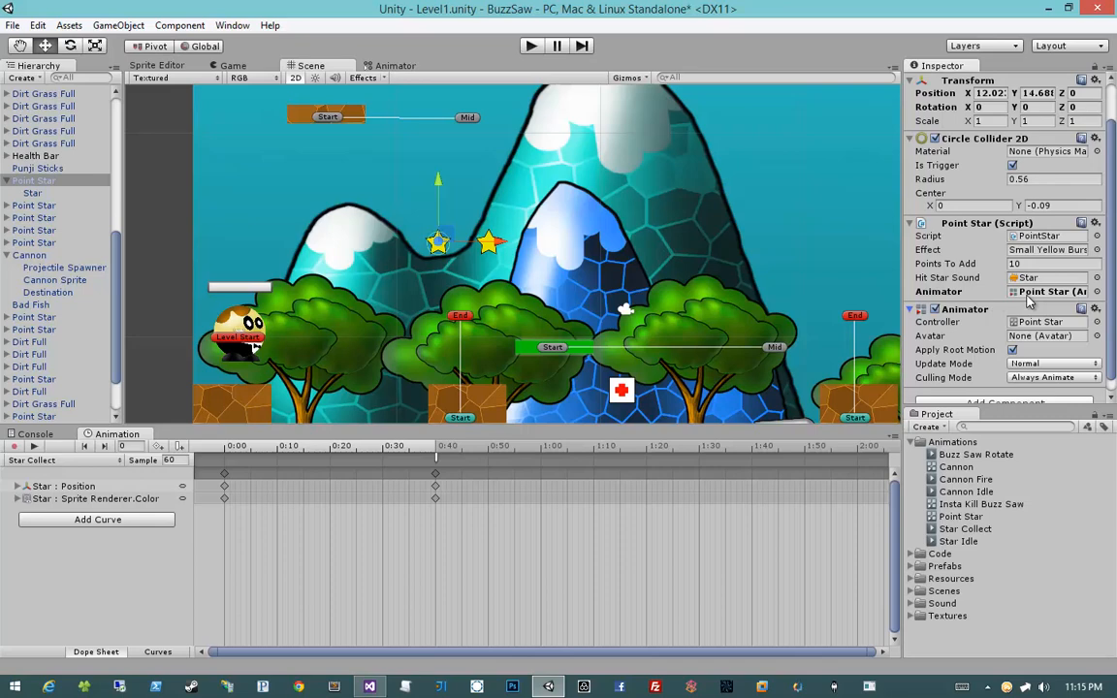
scroll(1030, 302, up, 2)
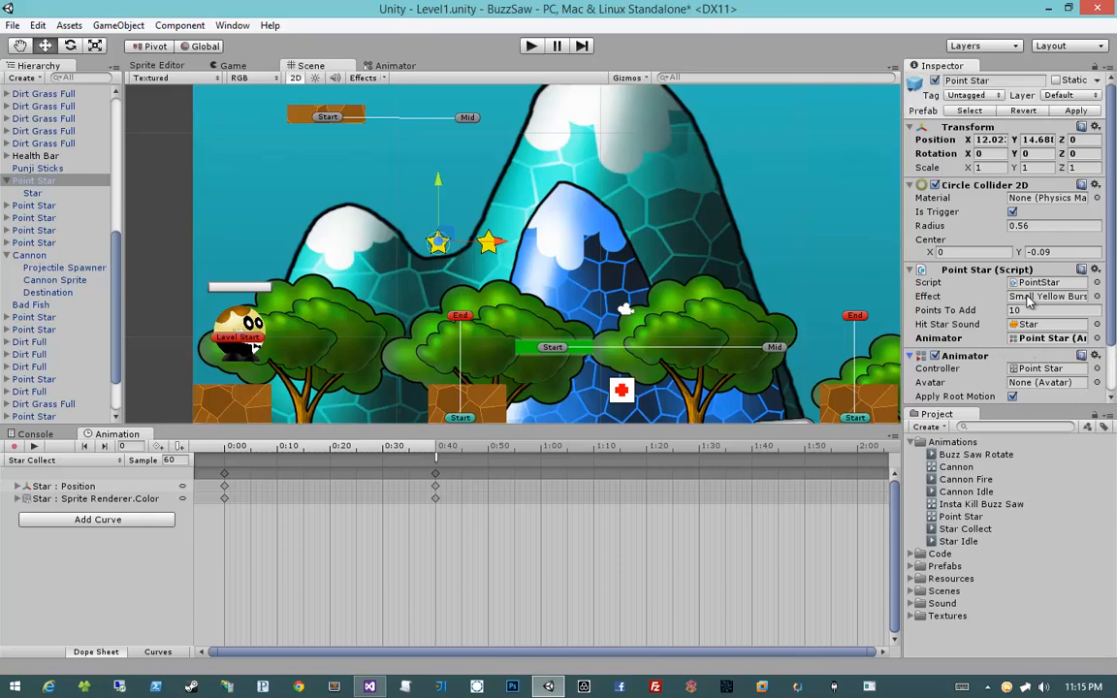
click(1073, 111)
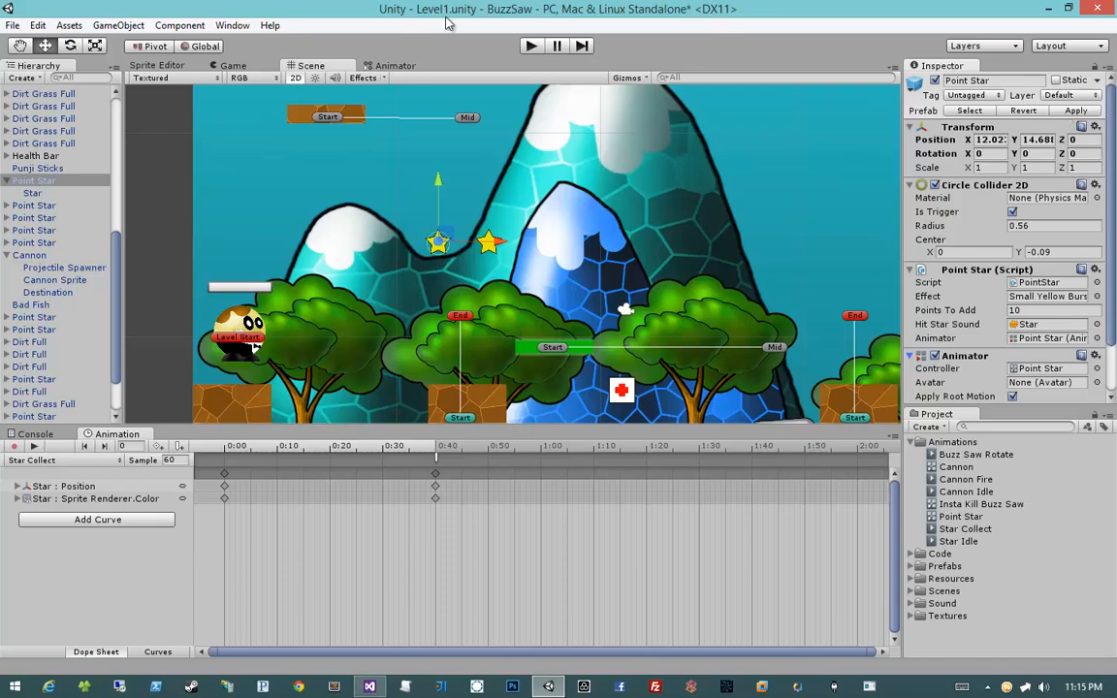
Run and stop a brief play-test, and delete the Insta Kill Buzz Saw on the dirt block just before the first punji sticks.
click(531, 46)
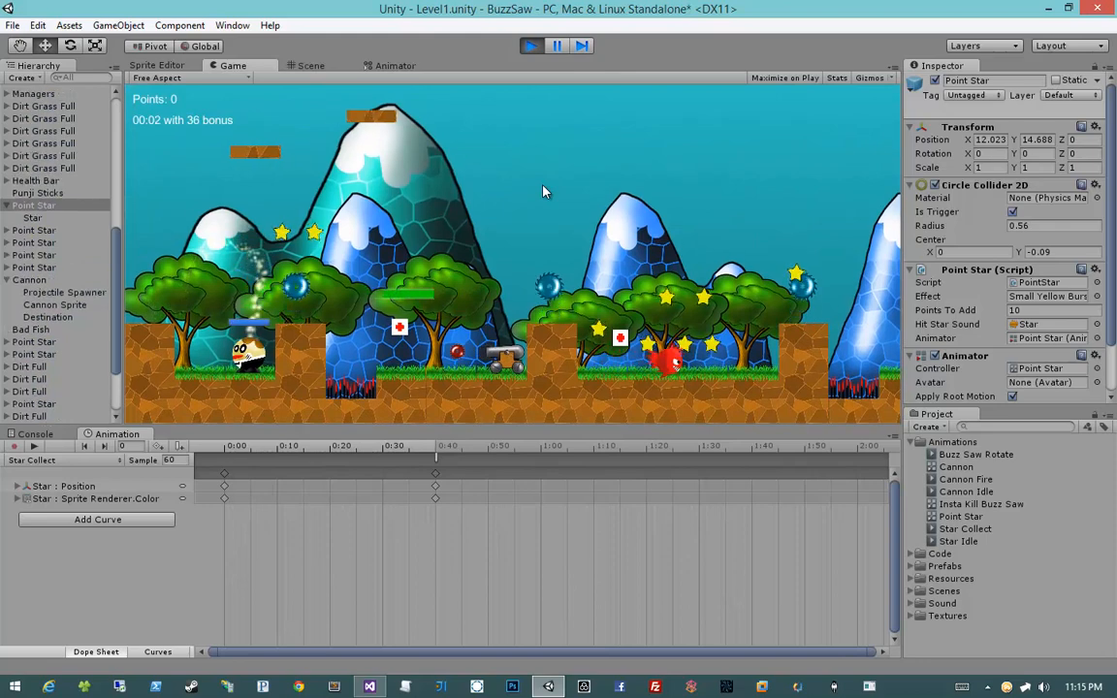
click(535, 46)
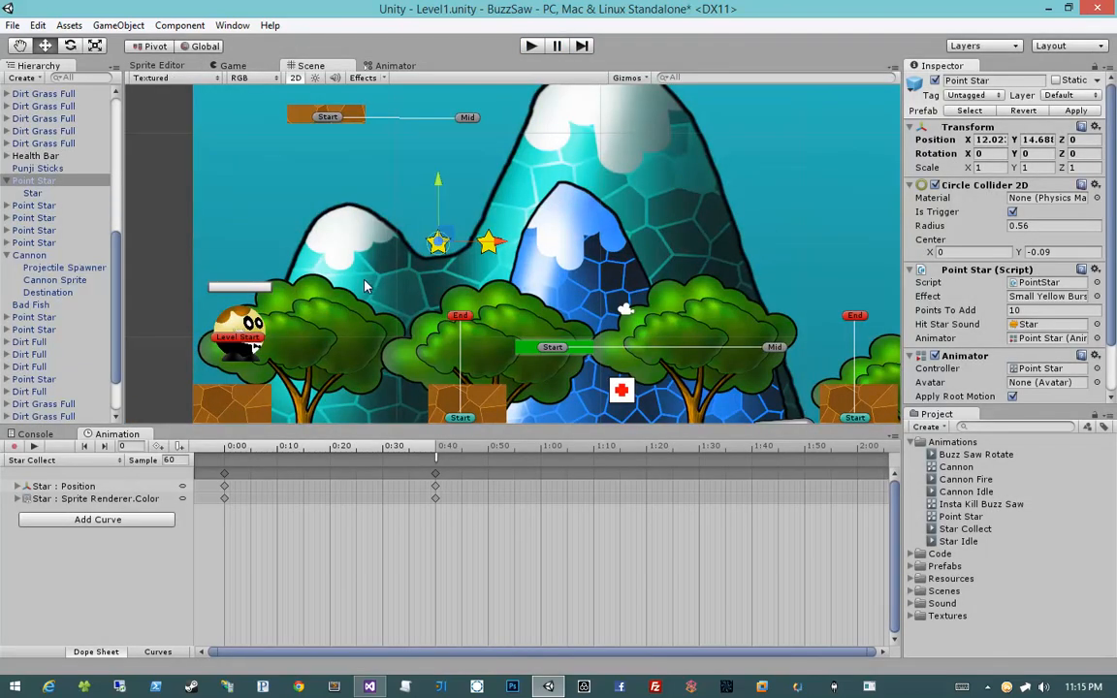
middle_drag(486, 418, 476, 328)
click(449, 304)
scroll(67, 138, up, 1)
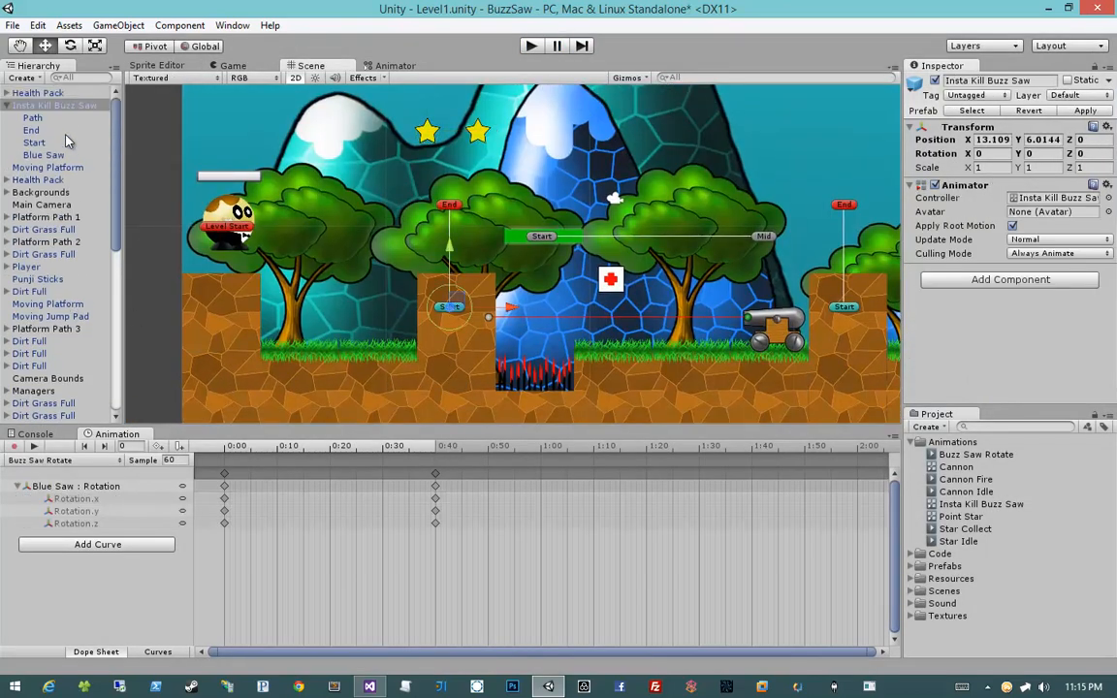
click(62, 108)
key(Delete)
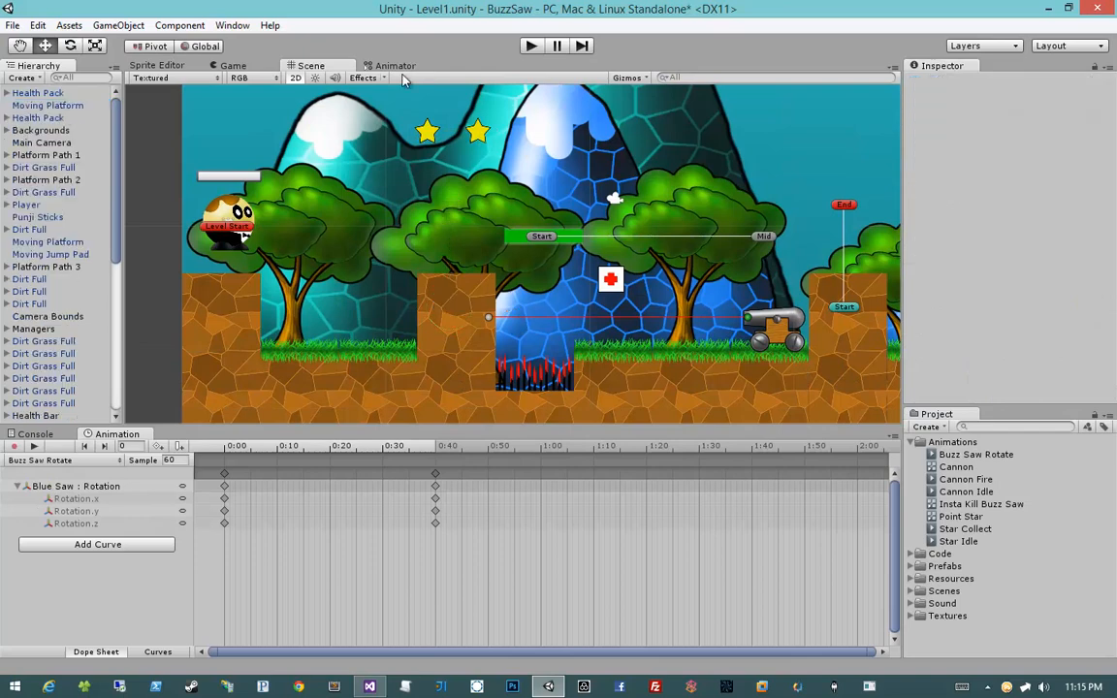
Play-test the level by jumping through the two point stars above the first trees, and stop the game.
click(530, 45)
key(ctrl+p)
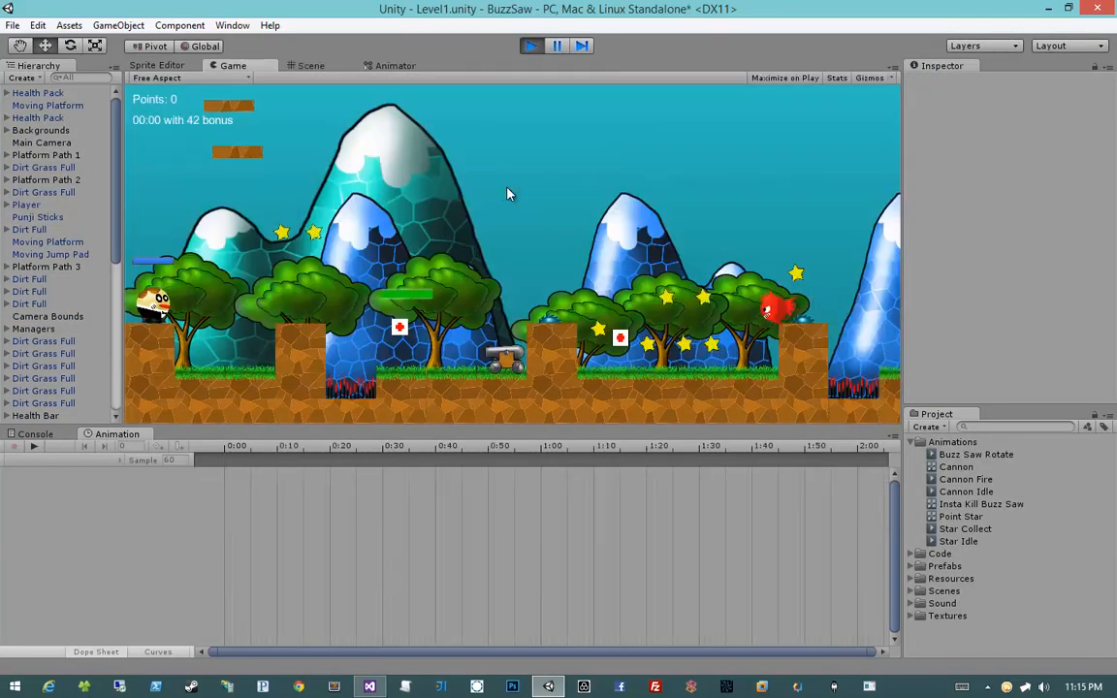
key(space)
key(d)
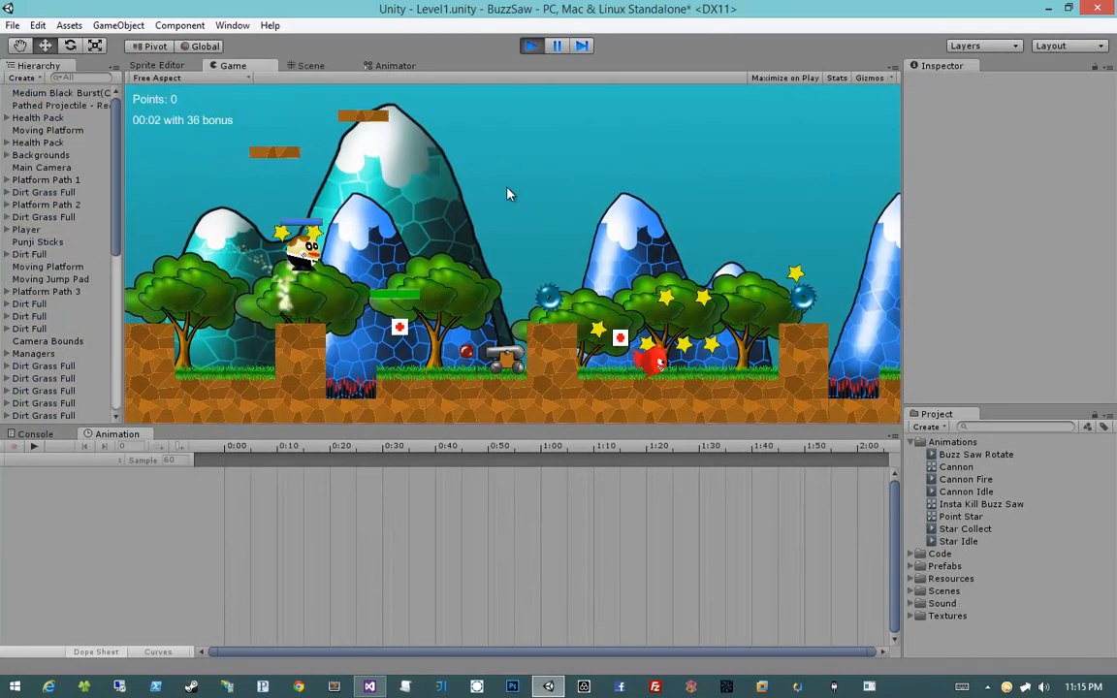
key(a)
key(d)
key(space)
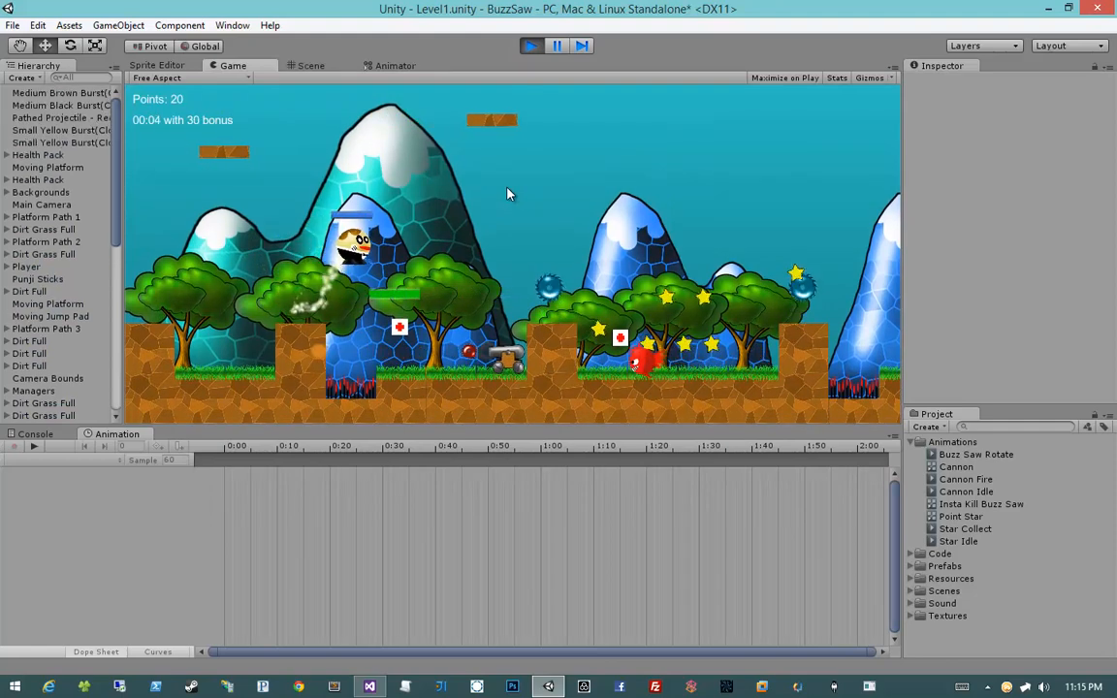
key(space)
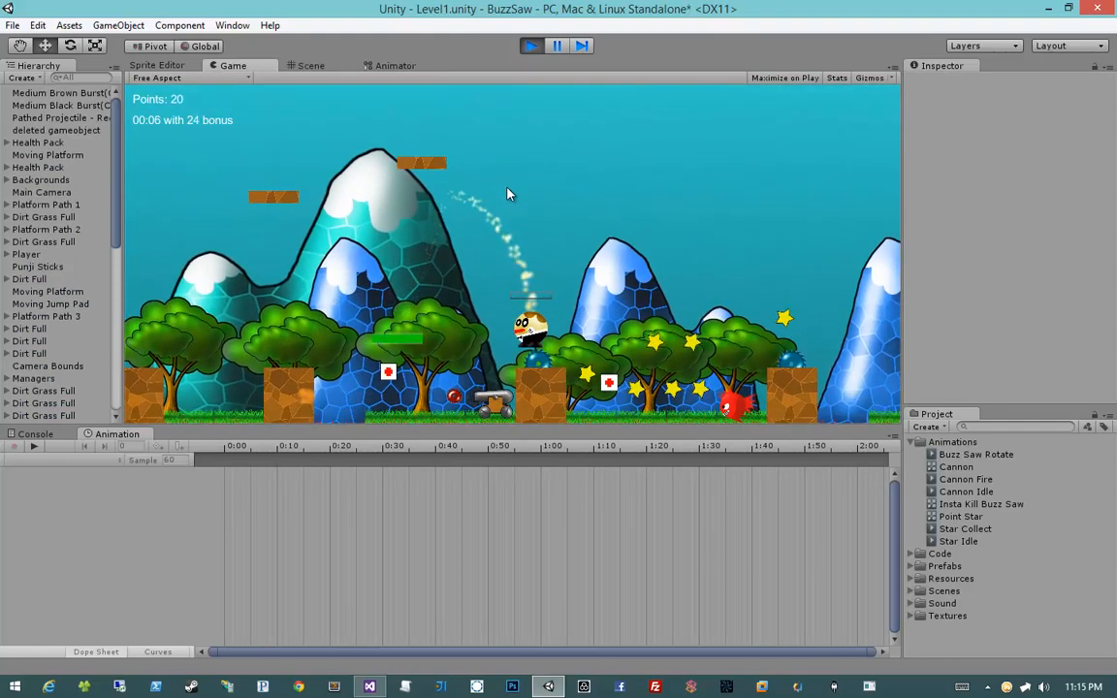
click(532, 45)
Move the first Point Star down beside the player's starting block and place three duplicates in a row toward the next dirt block.
middle_drag(631, 244, 350, 147)
click(369, 136)
drag(368, 136, 247, 269)
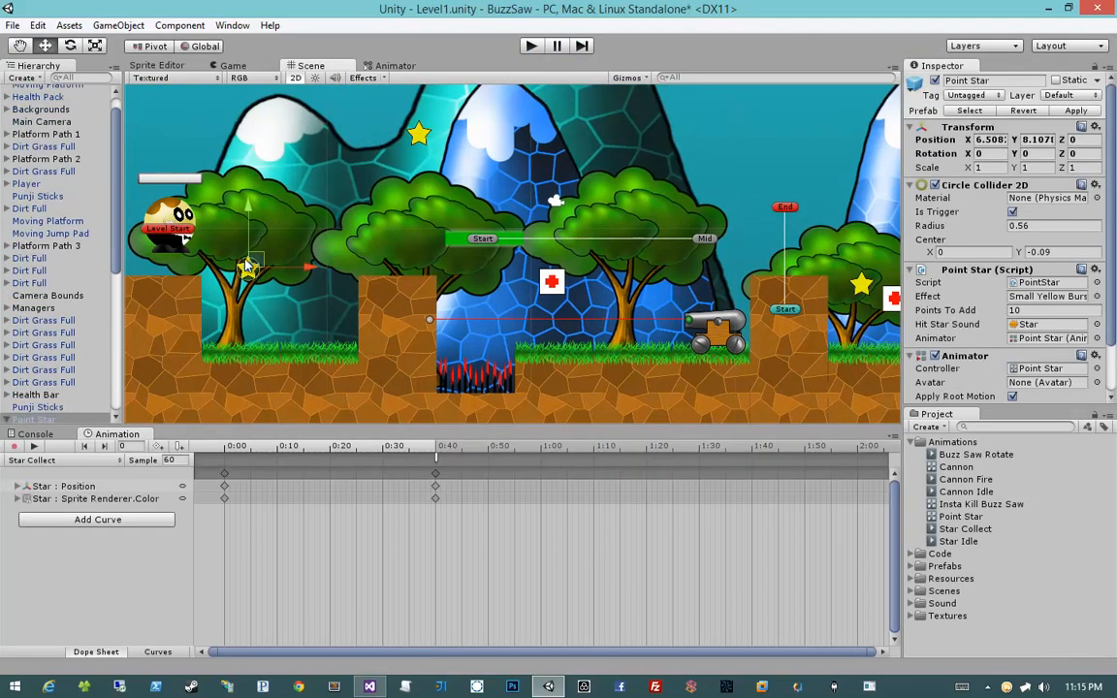
key(ctrl+d)
drag(344, 272, 390, 238)
key(ctrl+d)
Play-test collecting the new row of point stars near the level start, and stop the game.
click(530, 45)
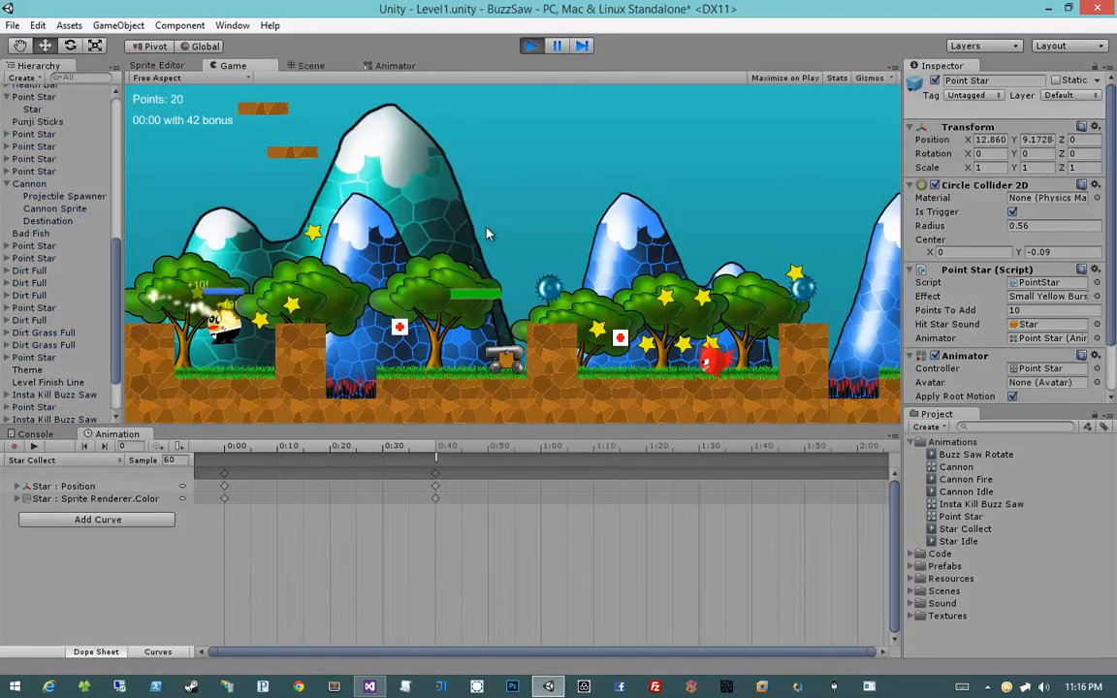
key(d)
key(space)
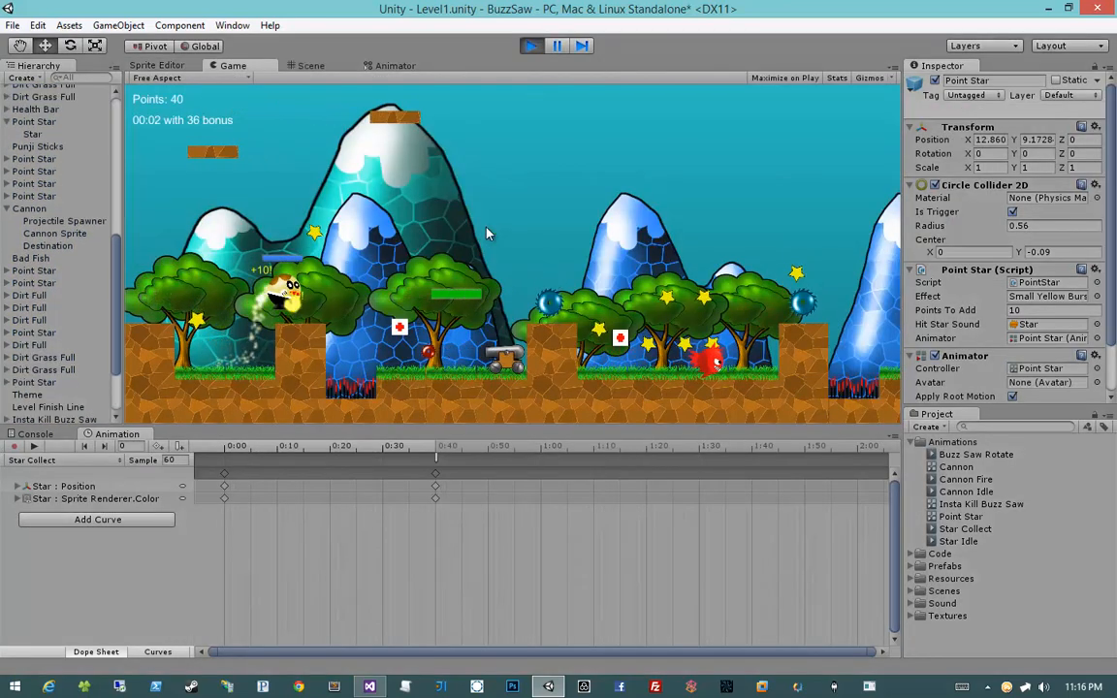
key(a)
key(d)
key(space)
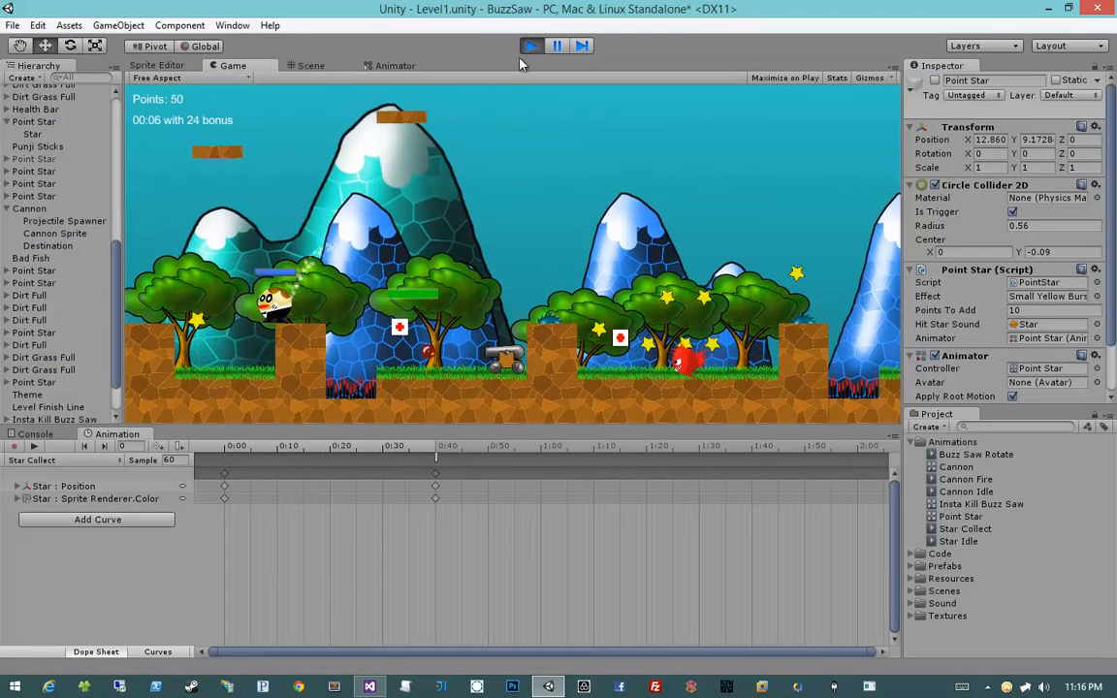
click(530, 46)
Replay the level, collecting all five point stars near the start and continuing to the cannon, and stop the game.
key(ctrl+p)
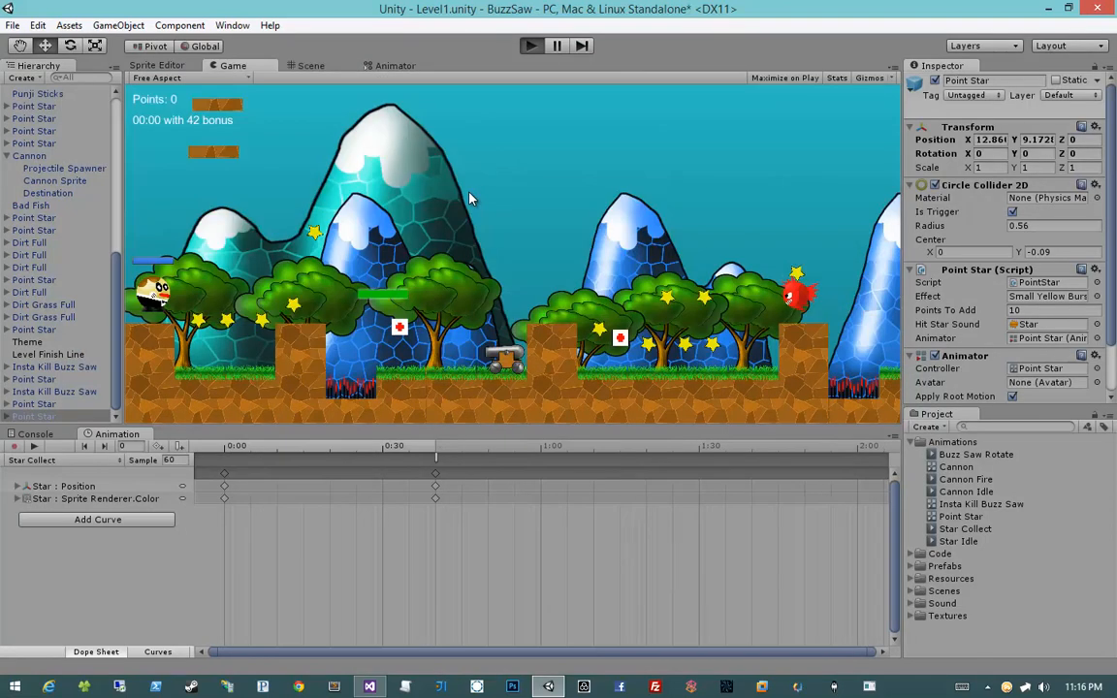
key(d)
key(space)
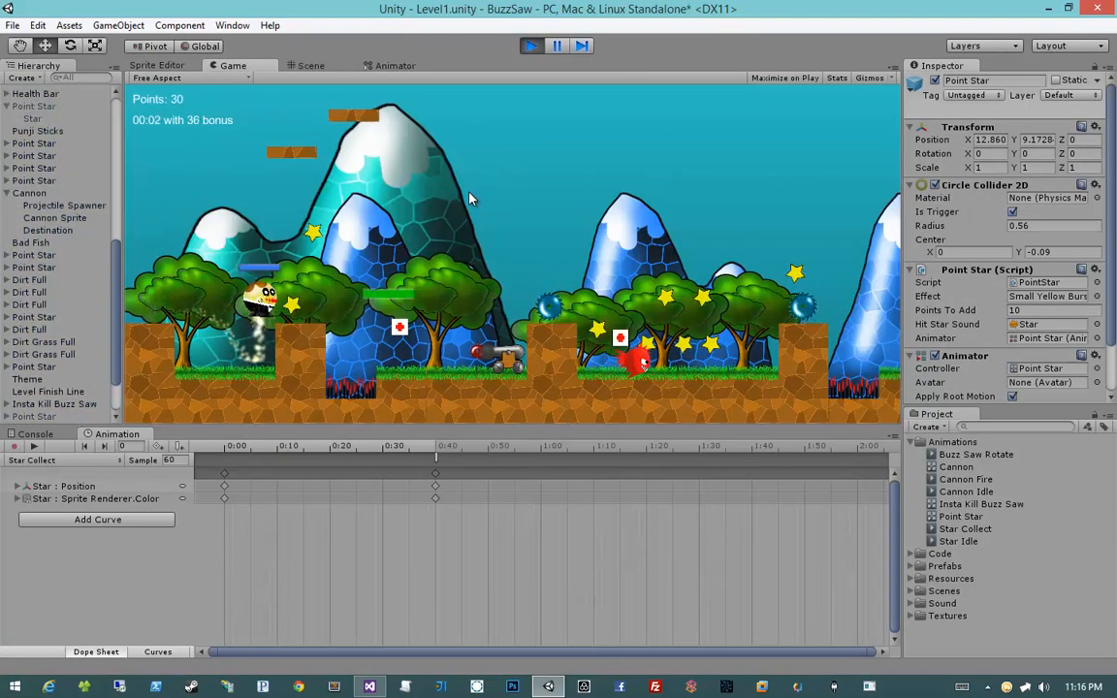
key(space)
key(a)
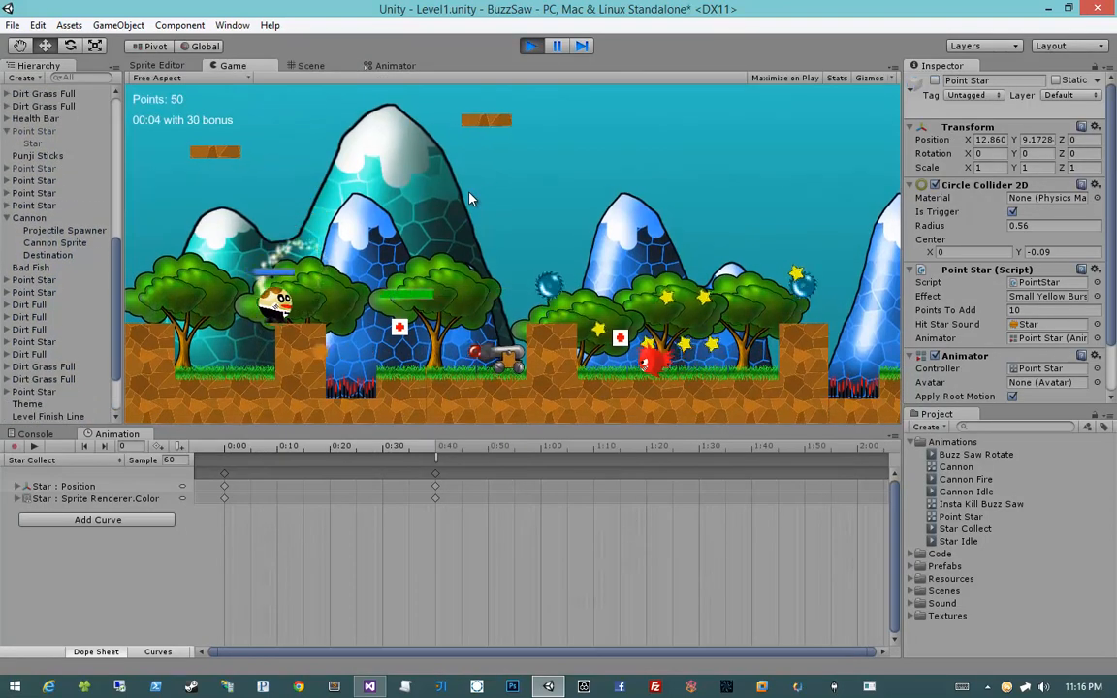
key(d)
key(space)
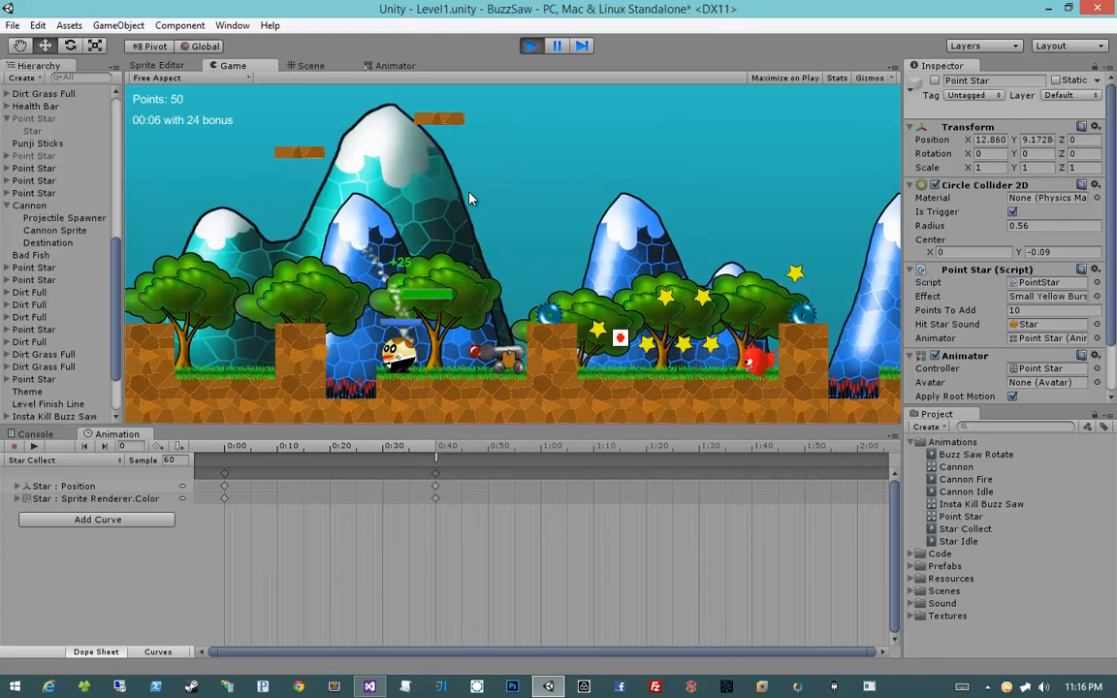
key(space)
key(space)
key(d)
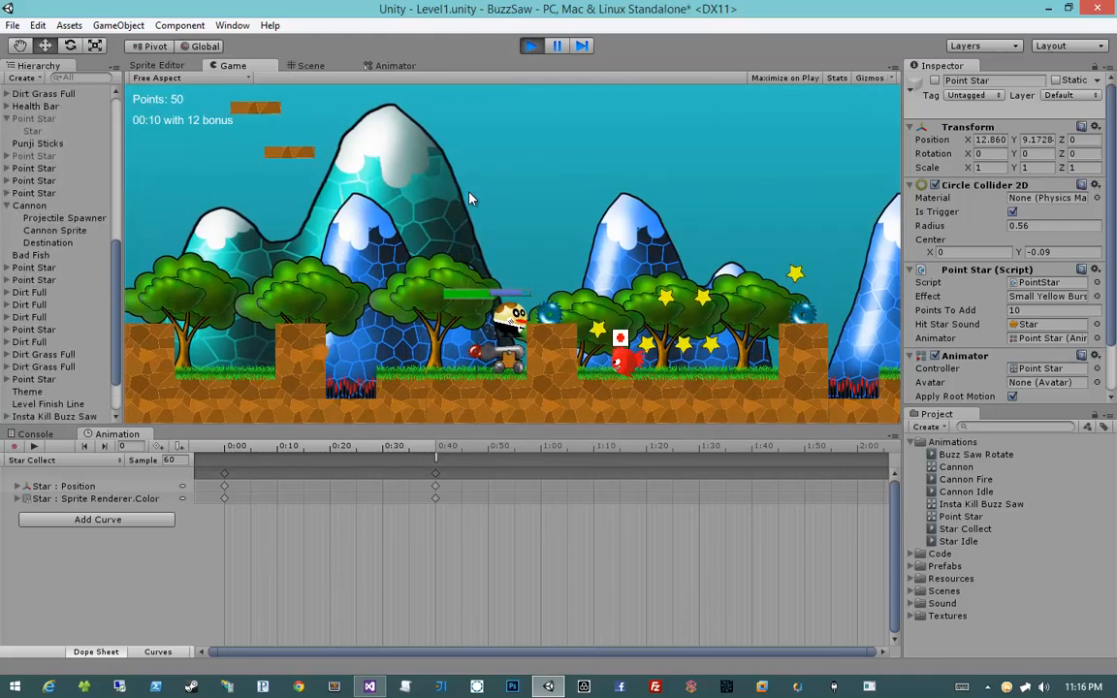
click(532, 46)
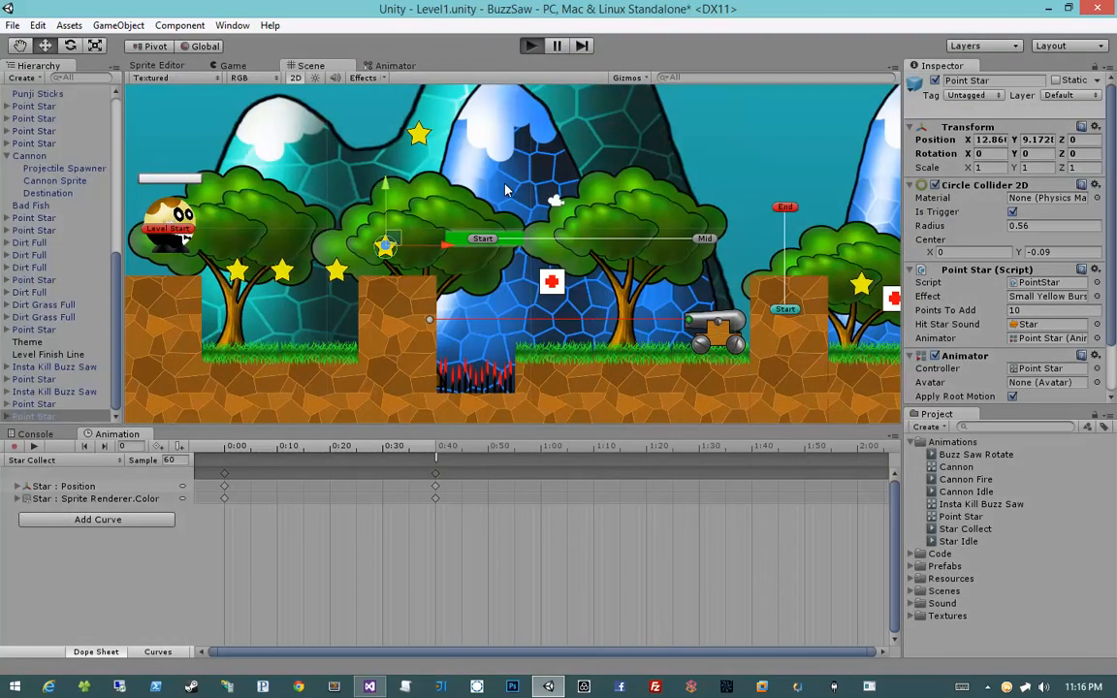
Play-test the level, collecting the five point stars near the start and jumping on past the cannon, and stop the game.
key(ctrl+p)
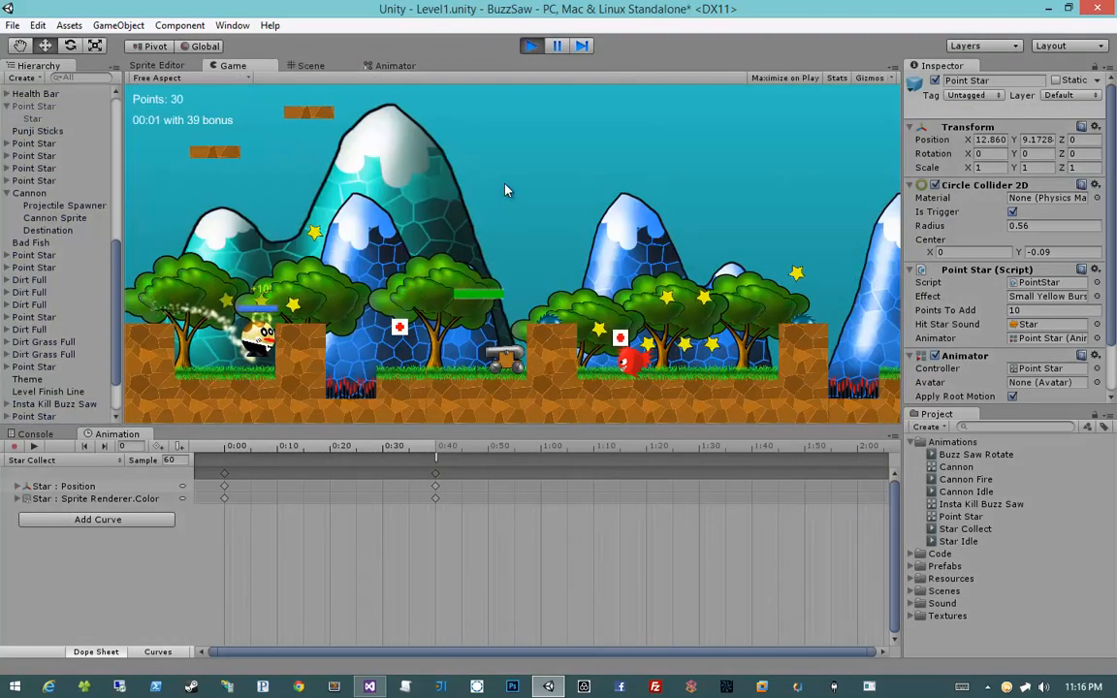
key(d)
key(space)
key(a)
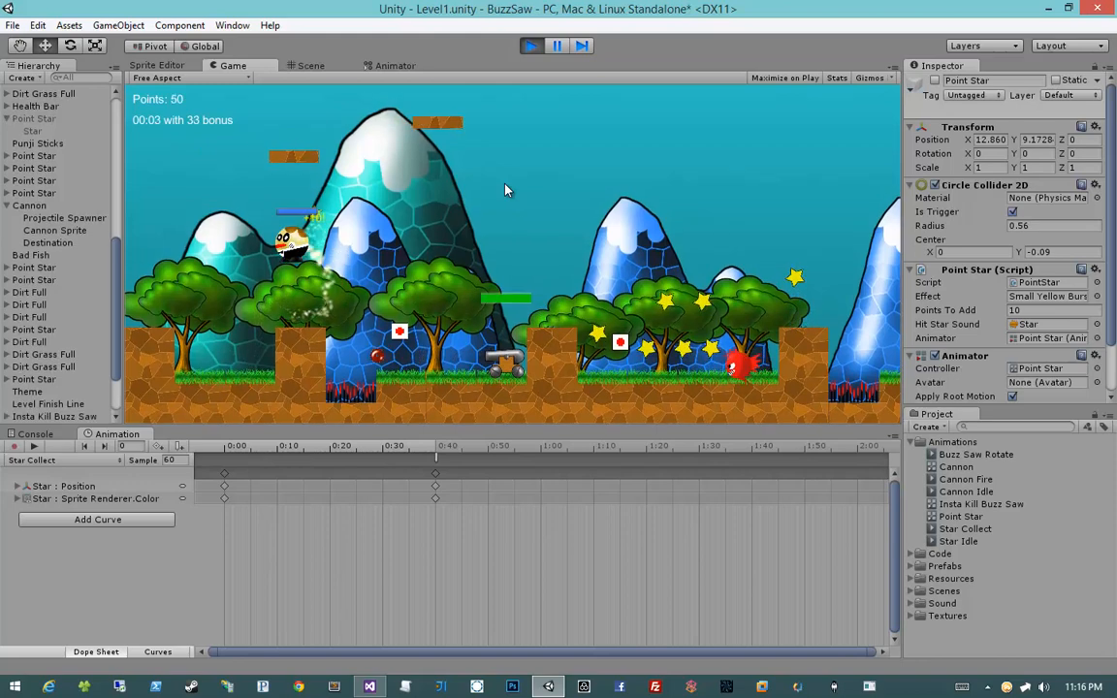
key(d)
key(space)
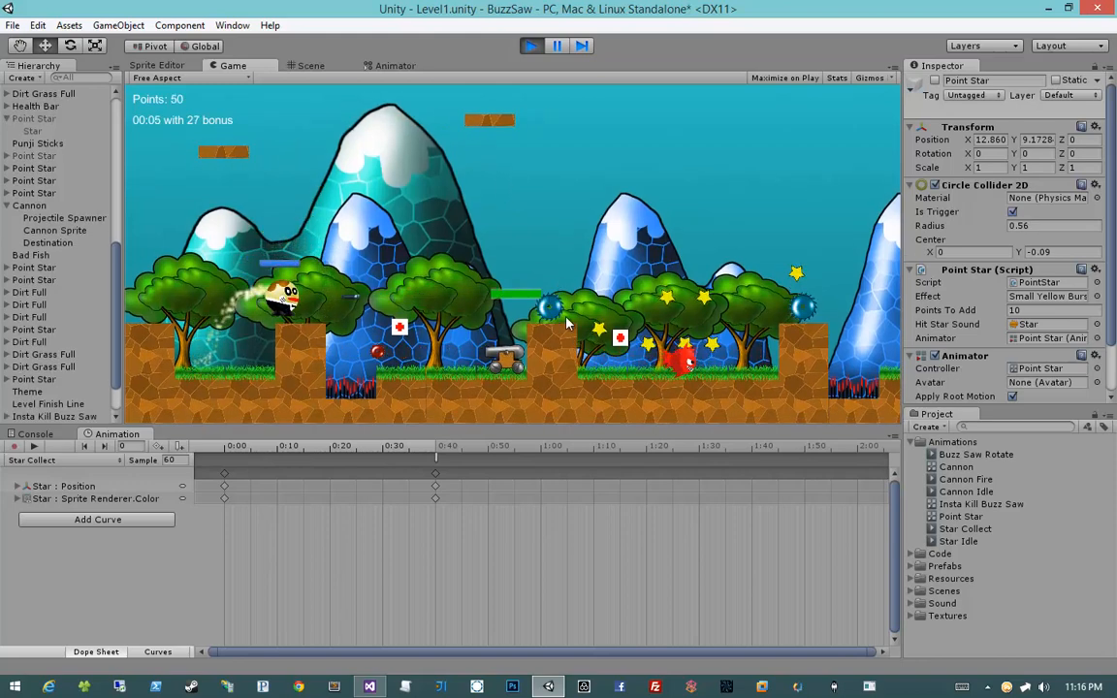
click(566, 320)
key(space)
key(d)
key(space)
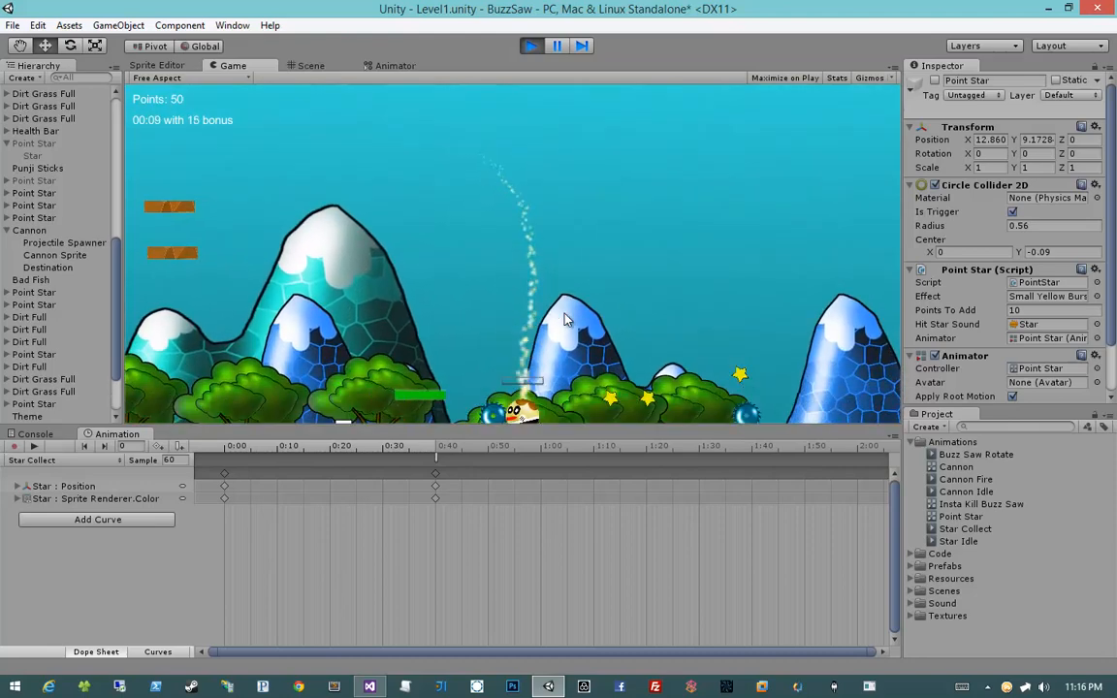
click(533, 46)
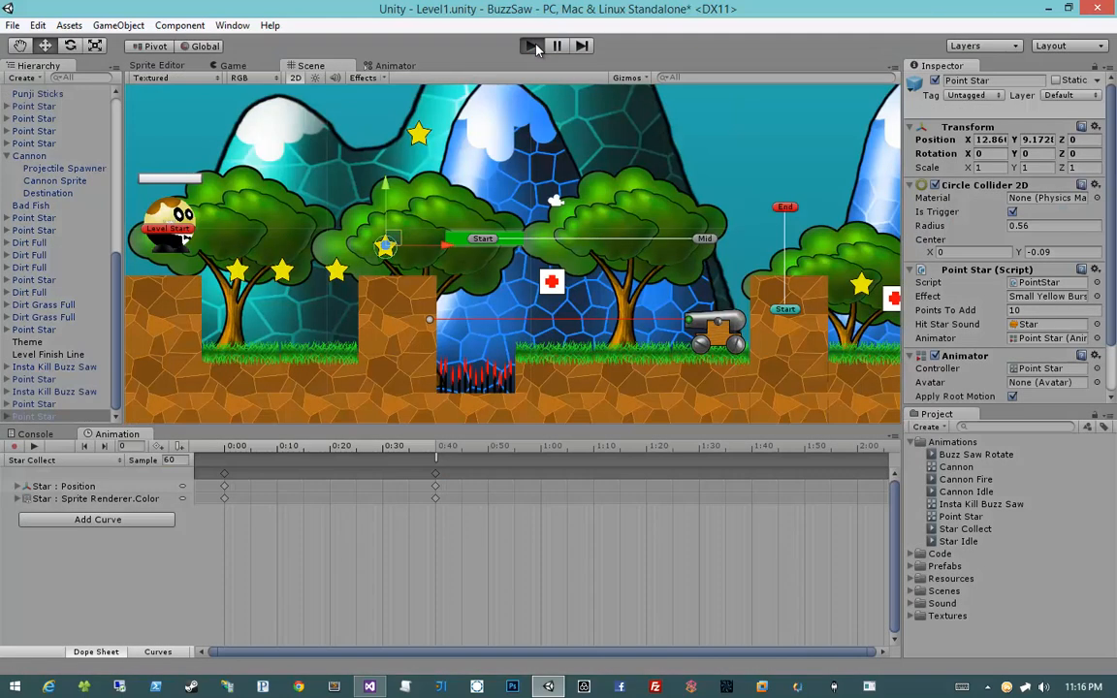
Replay the level, dropping into the spike pit to respawn and collecting the first stars again, and stop the game.
click(532, 45)
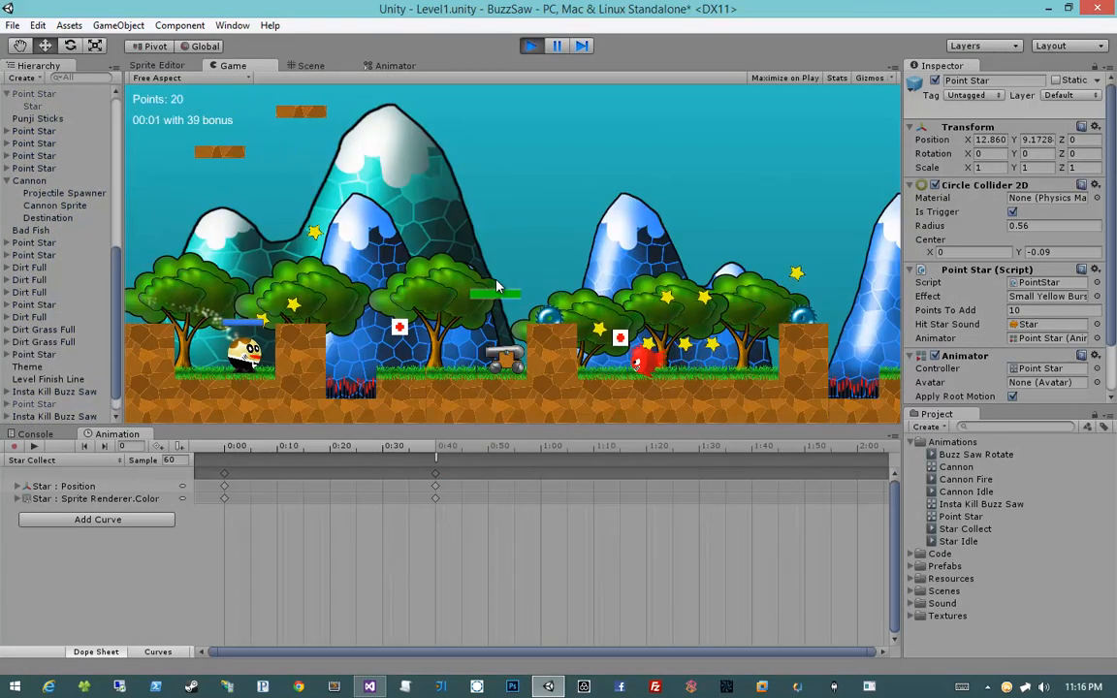
key(Right)
key(space)
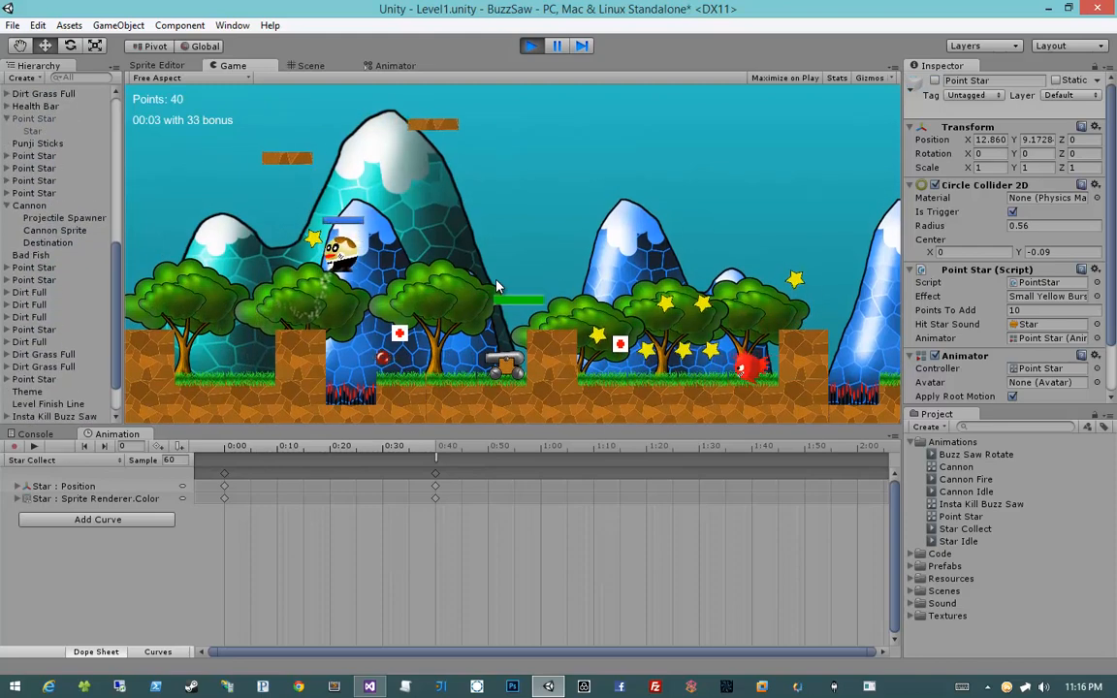
key(Left)
key(Right)
key(Left)
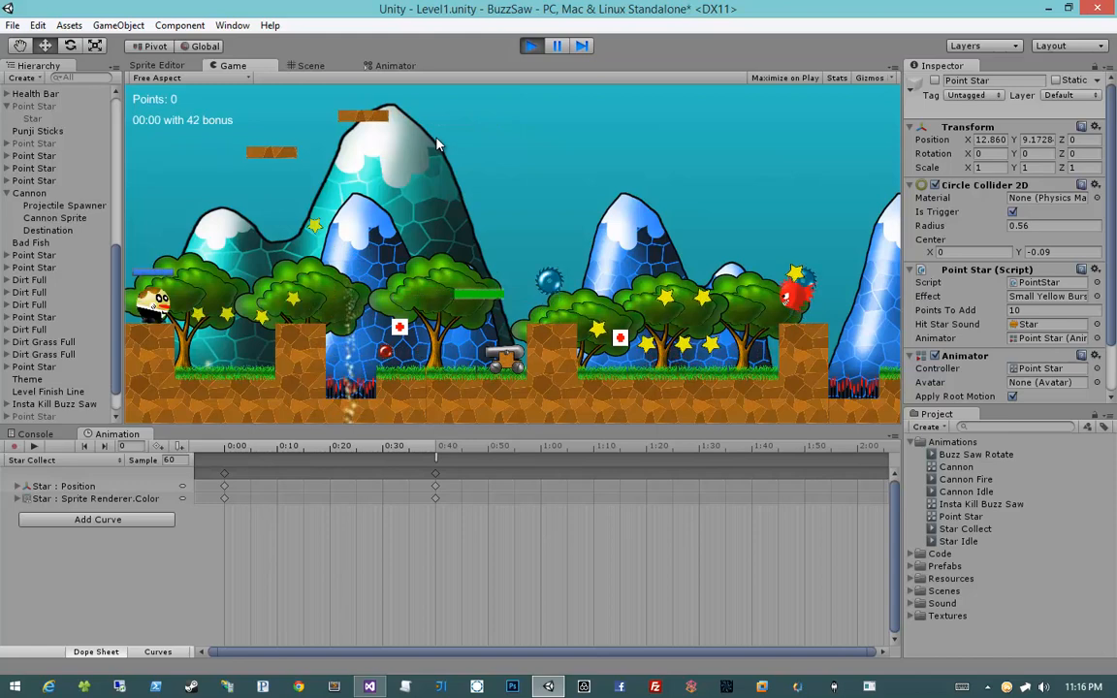
key(Right)
key(space)
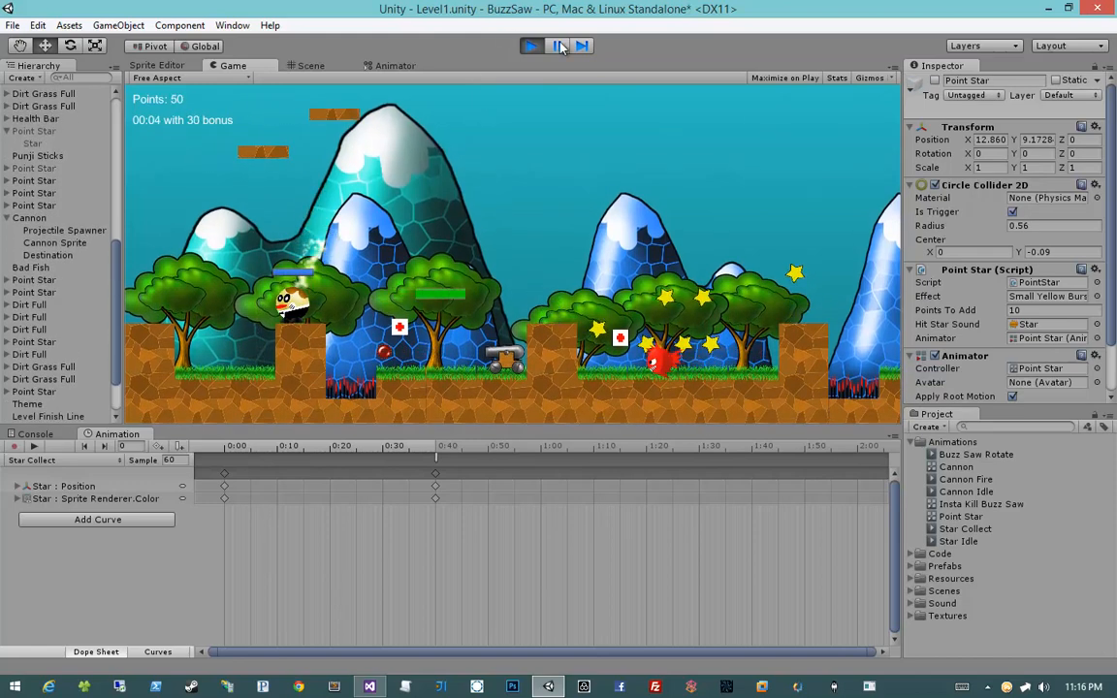
click(531, 47)
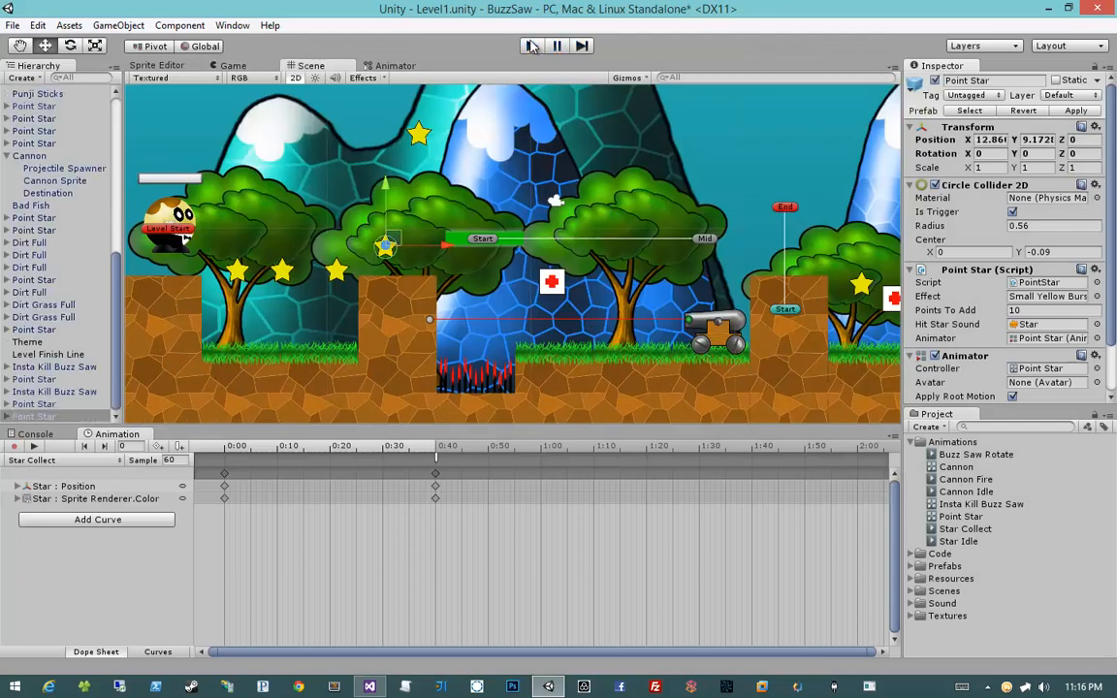
Open the Star Collect to Star Idle transition in the Animator and shorten it to end with the Star Collect clip.
click(369, 67)
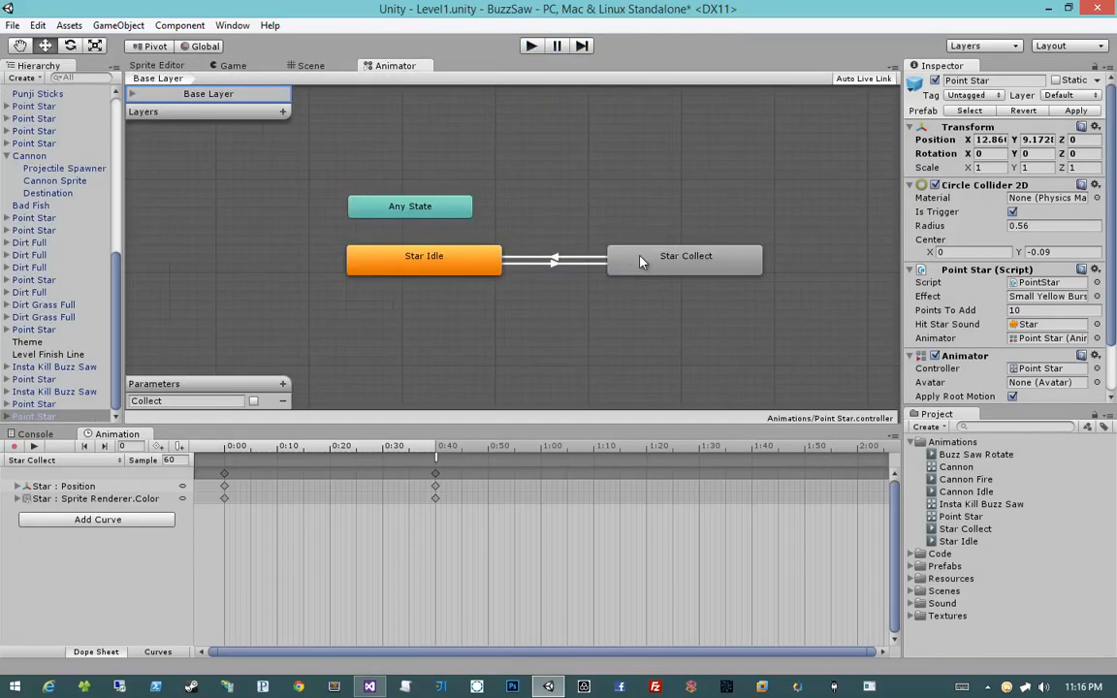
click(569, 258)
click(617, 260)
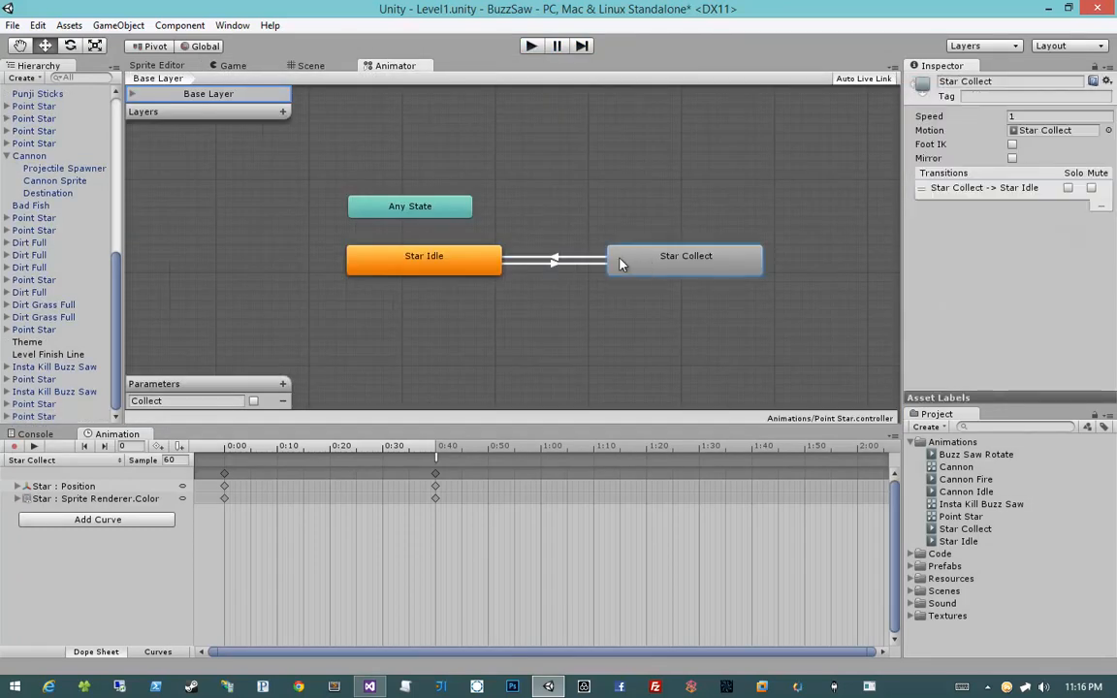
click(575, 259)
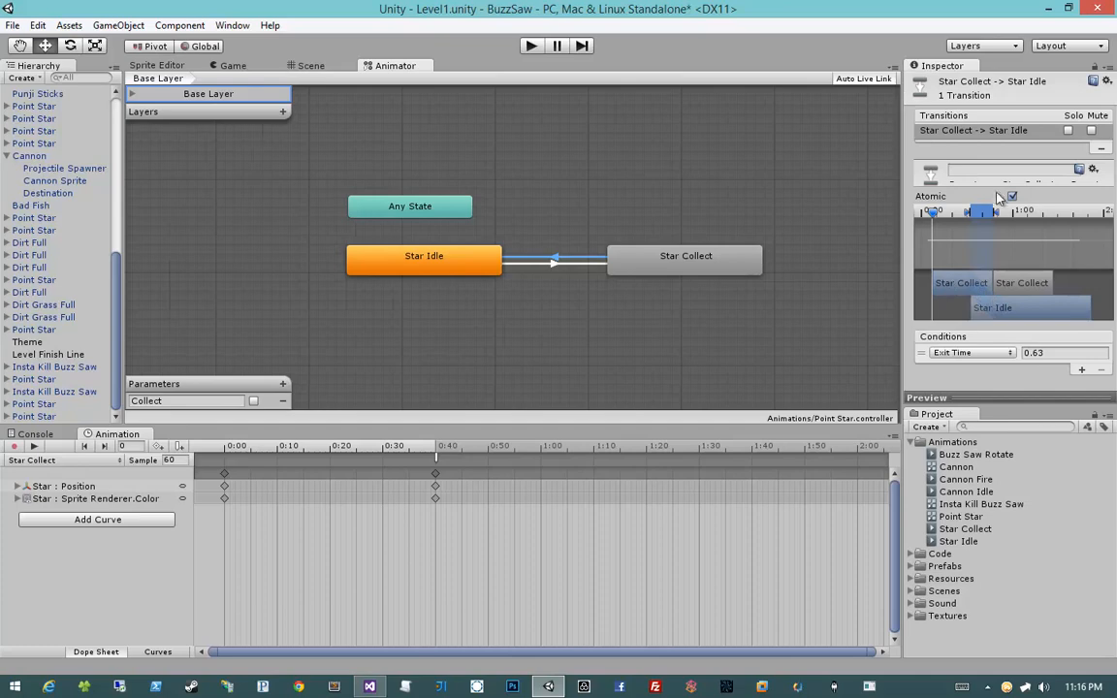
mouse_move(995, 215)
mouse_down()
mouse_move(980, 215)
mouse_move(996, 211)
mouse_up()
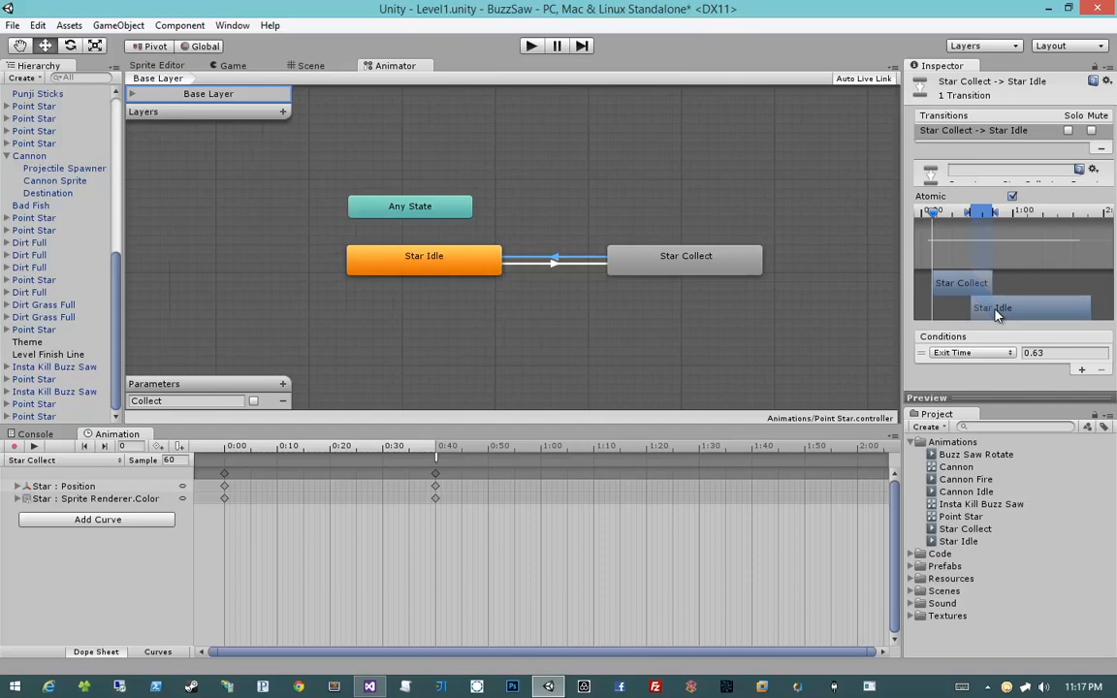
Play-test the star pickups near the level start with the shortened transition, and stop the game.
key(ctrl+p)
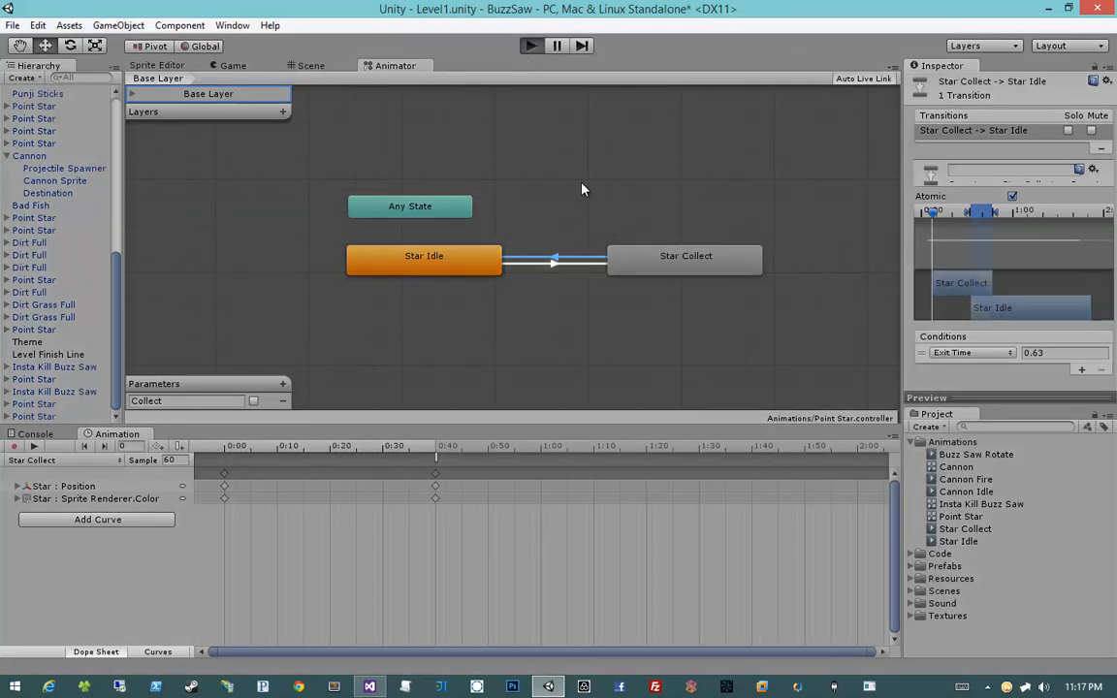
key(d)
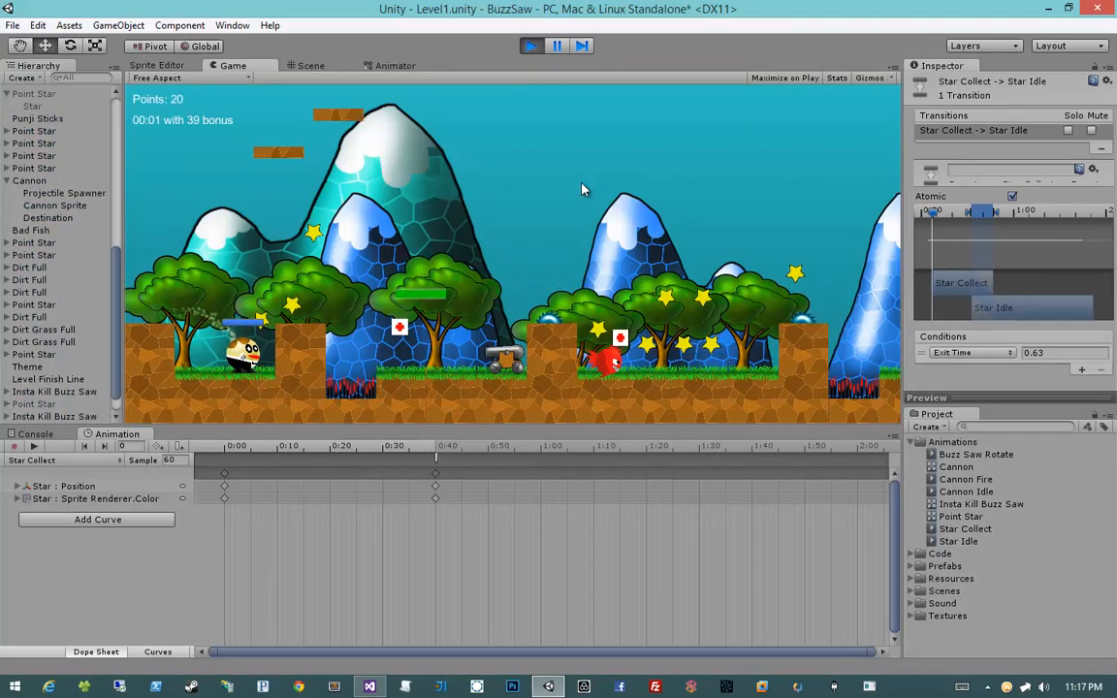
key(space)
key(d)
key(space)
key(a)
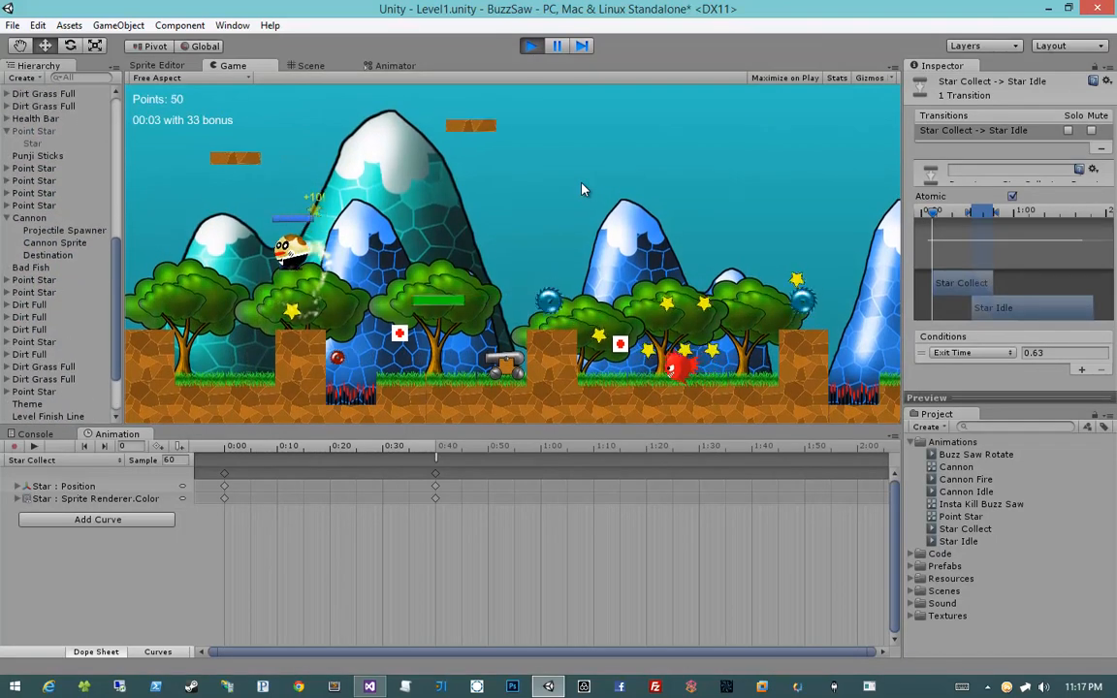
key(d)
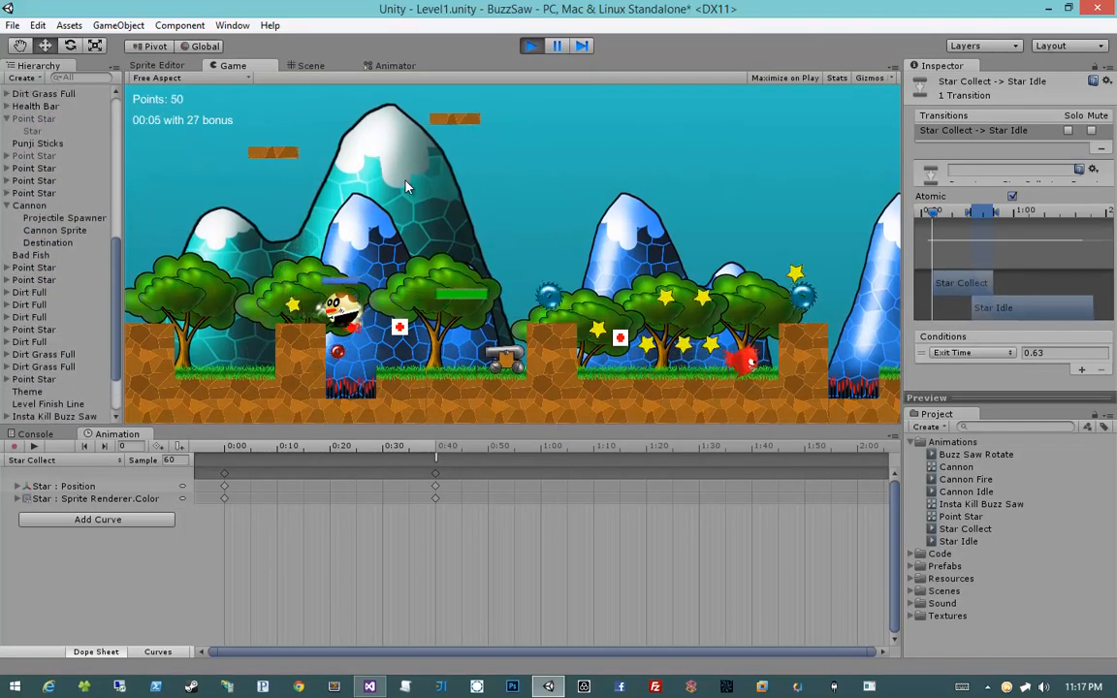
key(space)
click(532, 46)
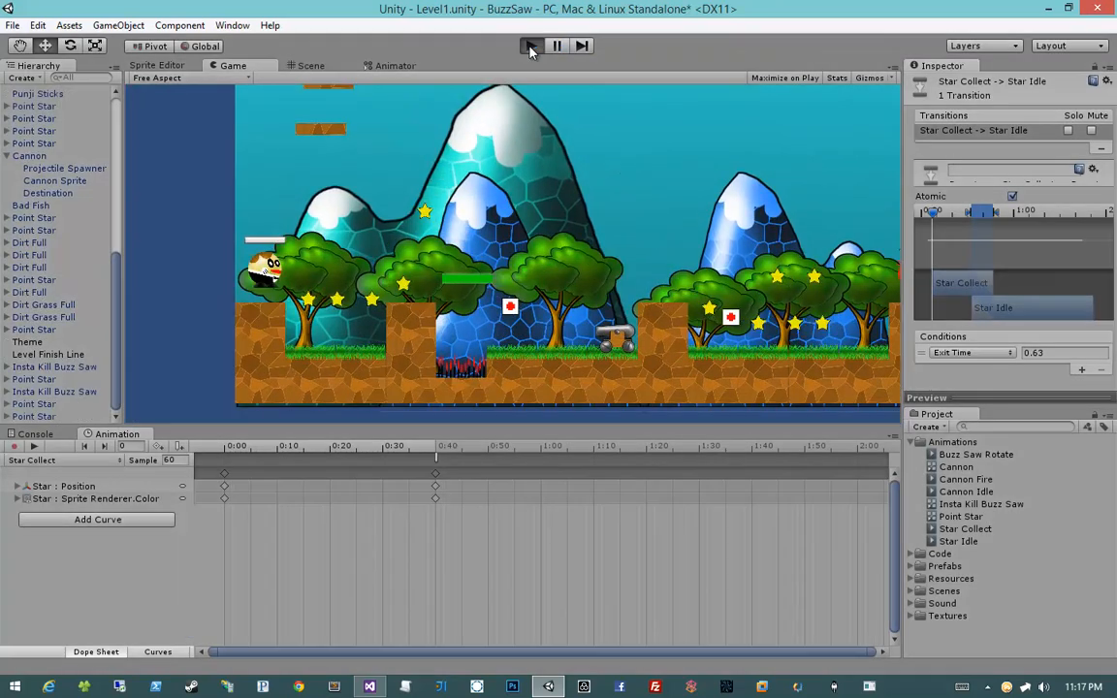
Replay the level up to the star above the second tree, turn back to check the collected stars, and stop the game.
click(532, 46)
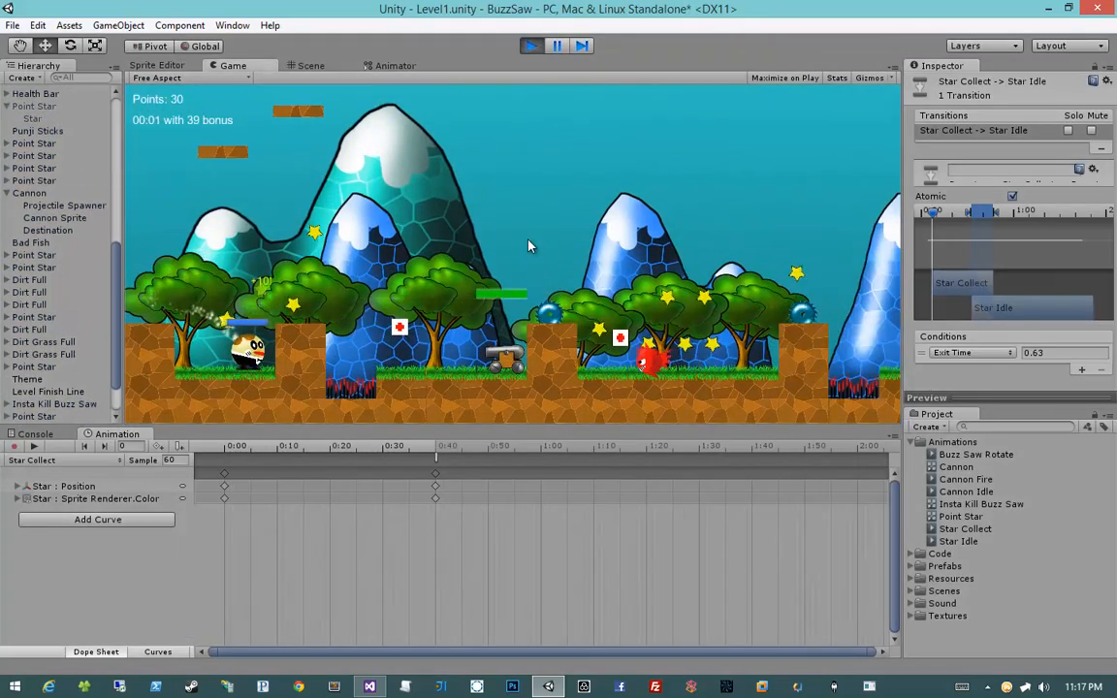
key(d)
key(space)
key(a)
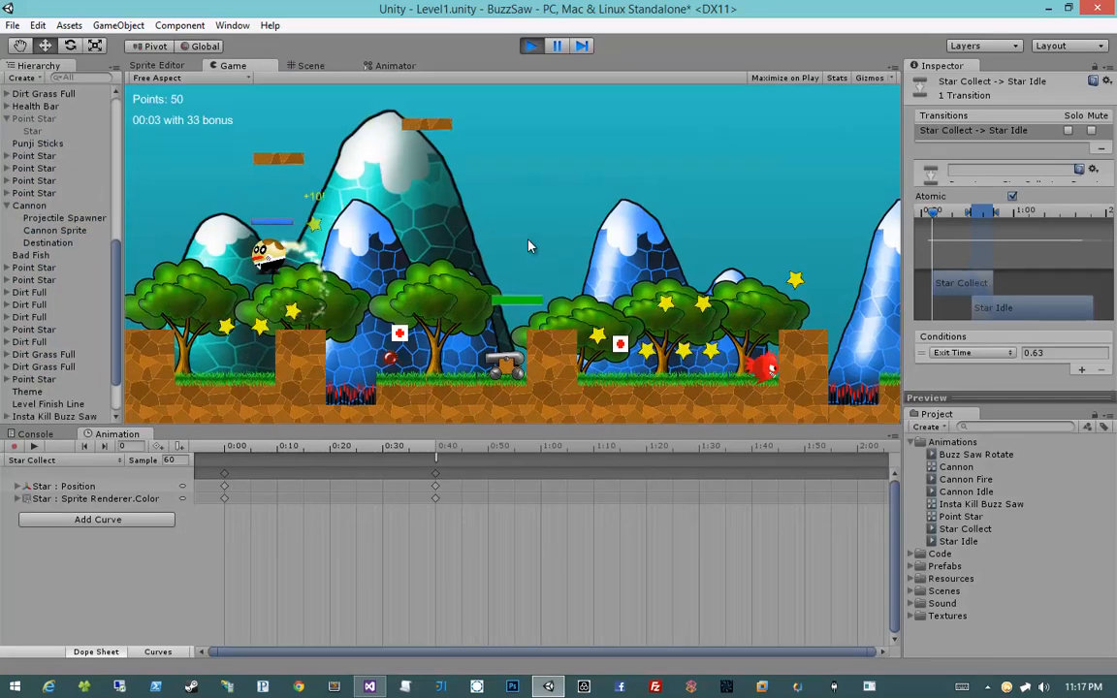
click(531, 45)
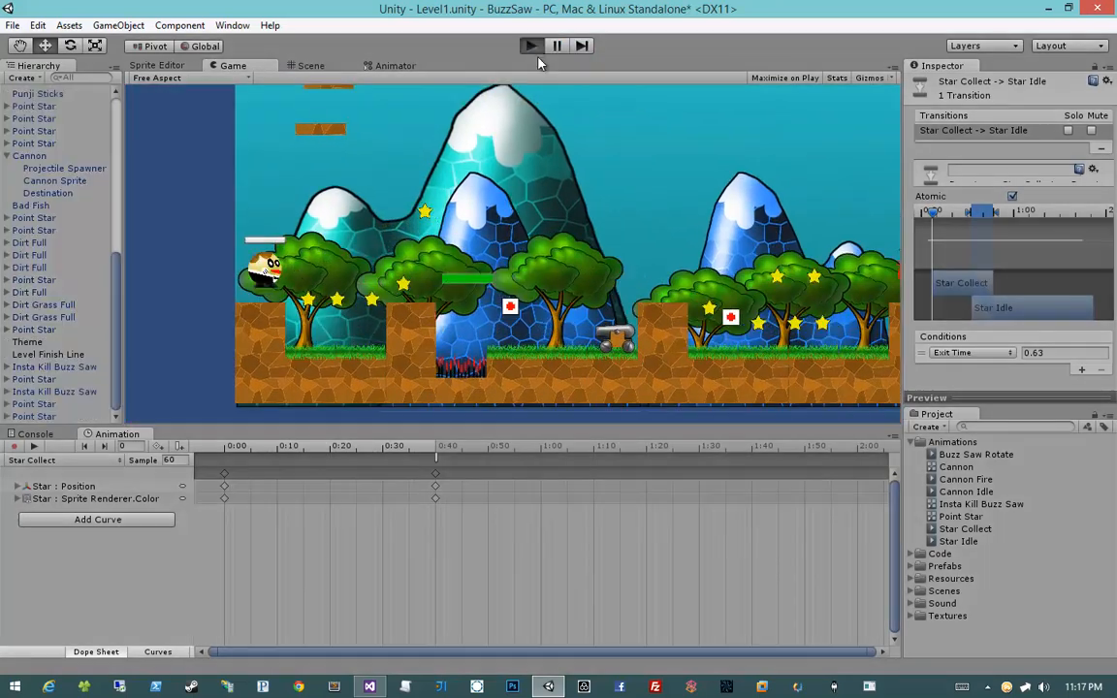
Run the star pickup test again with the Console showing, and stop the game.
key(ctrl+p)
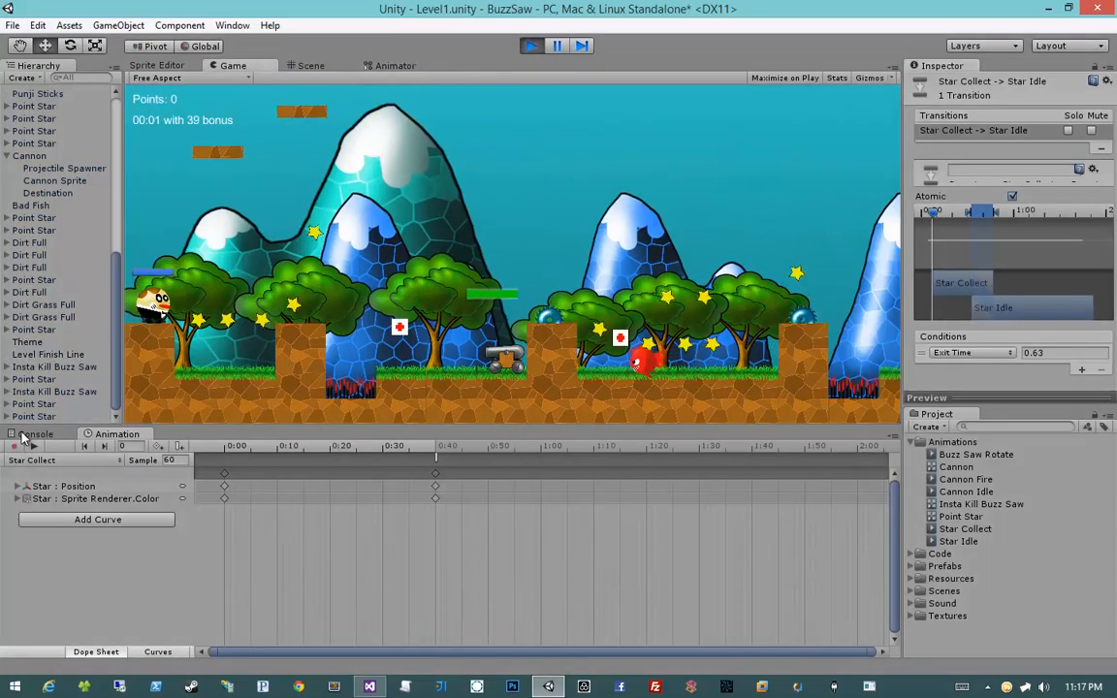
key(d)
key(space)
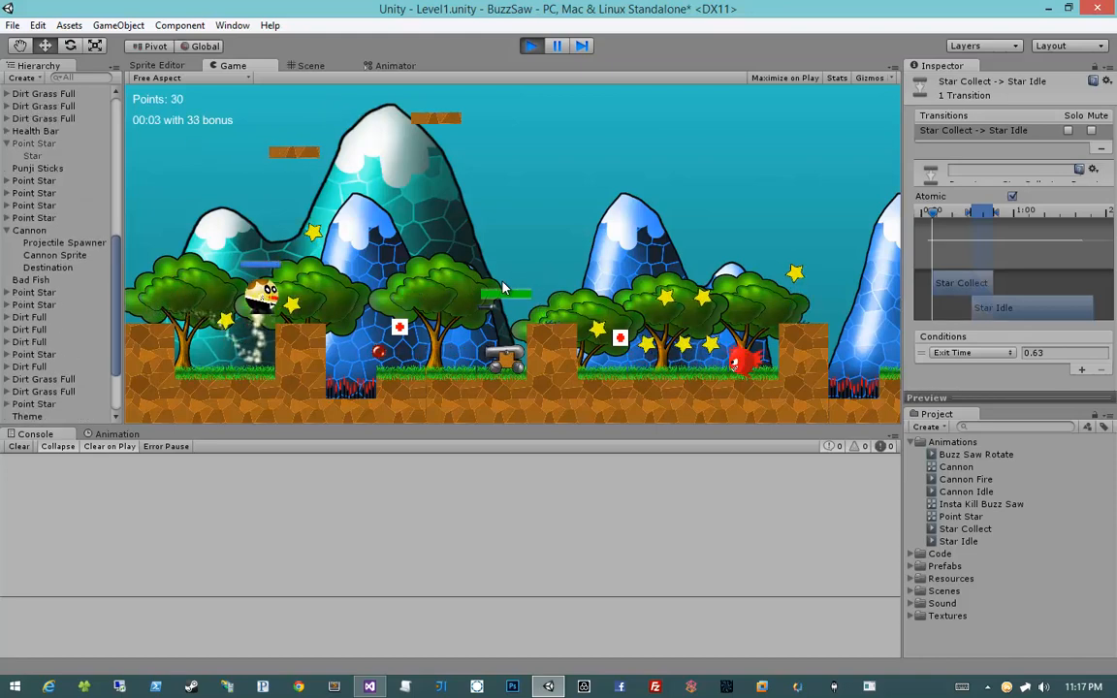
key(space)
key(a)
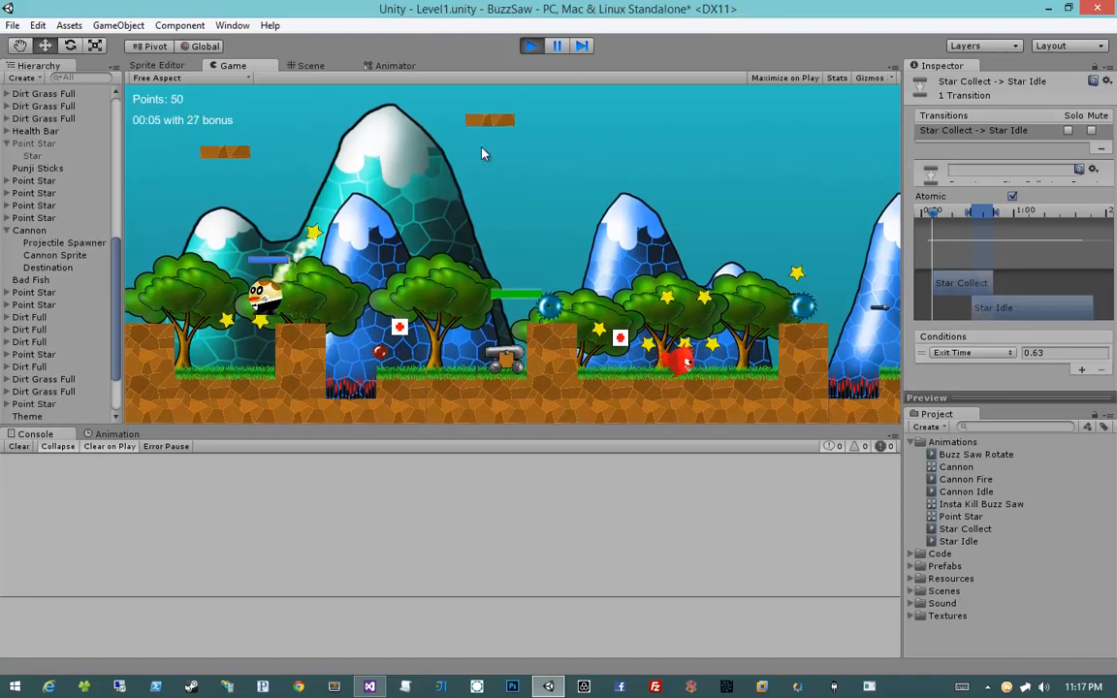
click(525, 45)
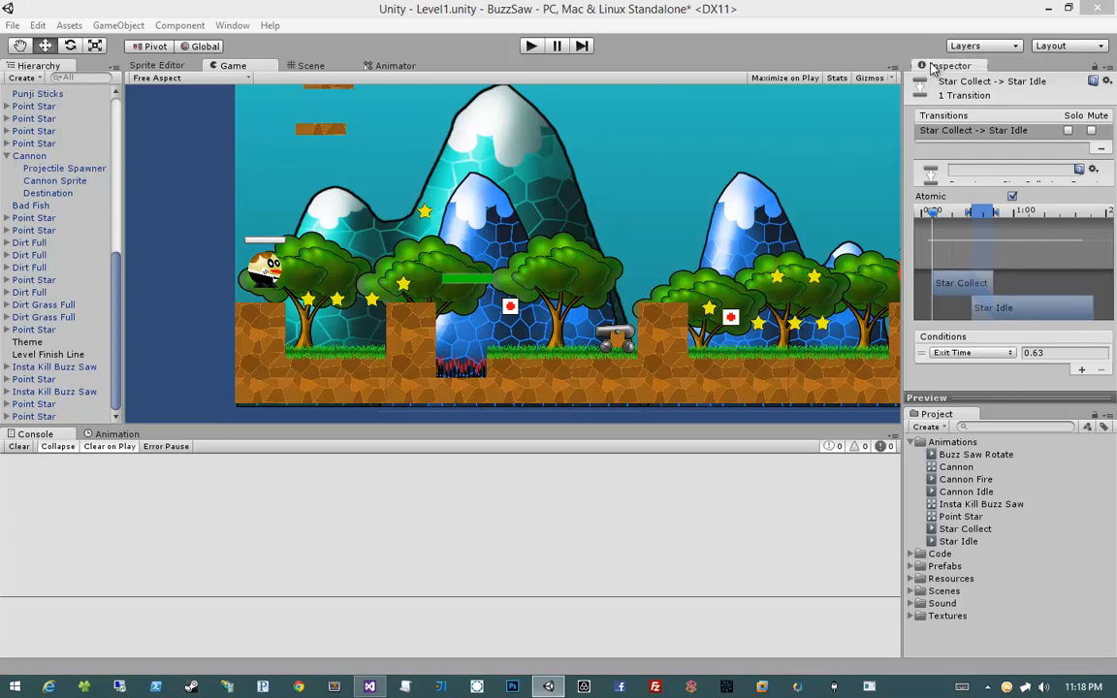
Enlarge the transition timeline and extend the Star Collect to Star Idle transition to end just past the first Star Collect clip.
drag(992, 406, 996, 433)
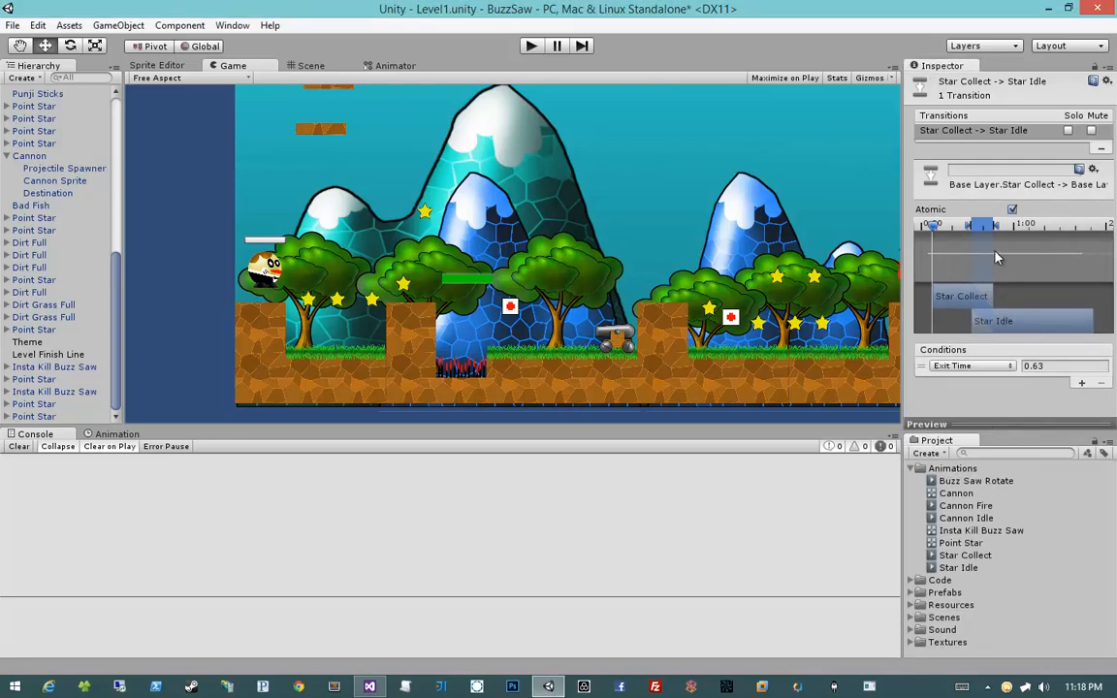
scroll(1010, 269, up, 10)
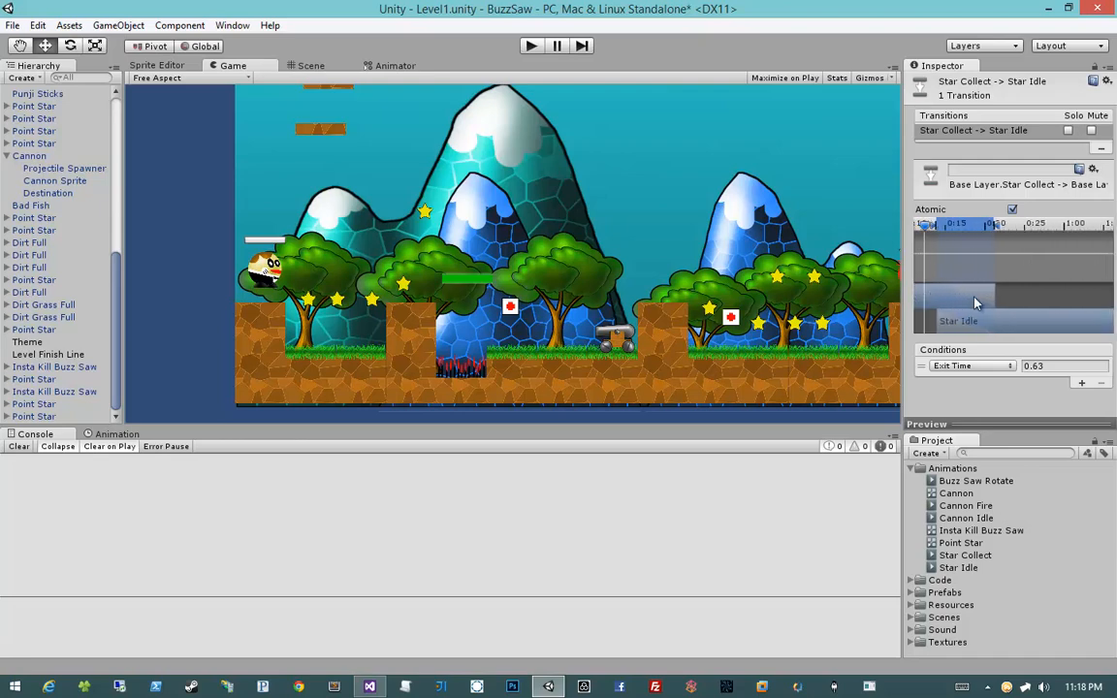
scroll(975, 302, up, 7)
scroll(1037, 301, up, 5)
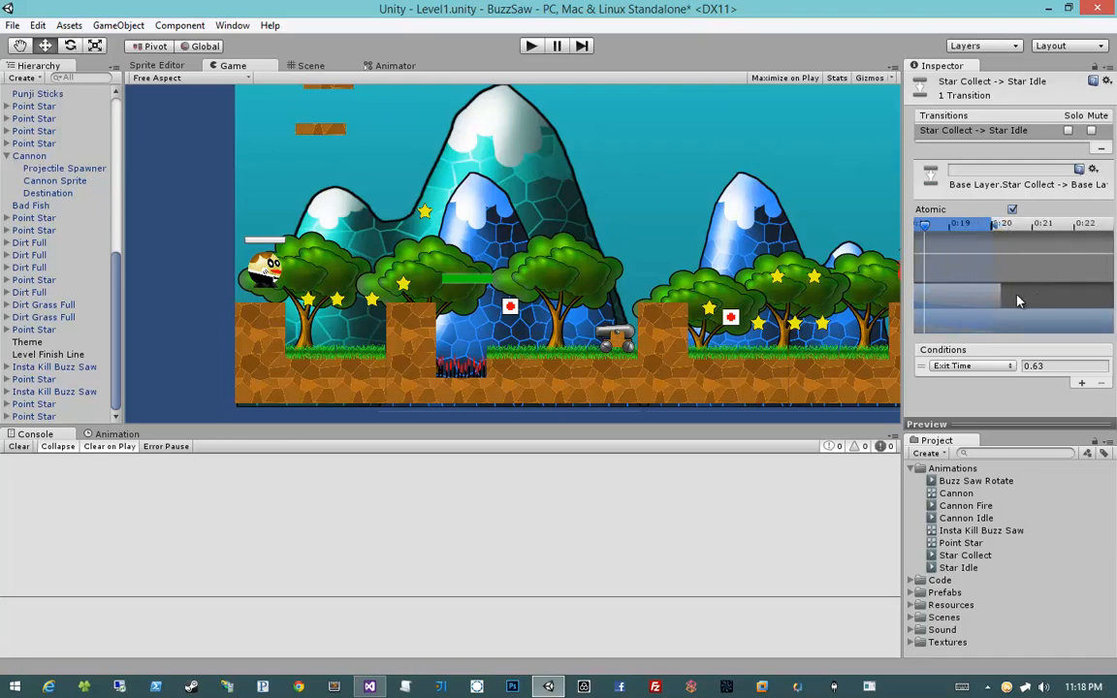
scroll(965, 301, up, 5)
scroll(985, 301, up, 10)
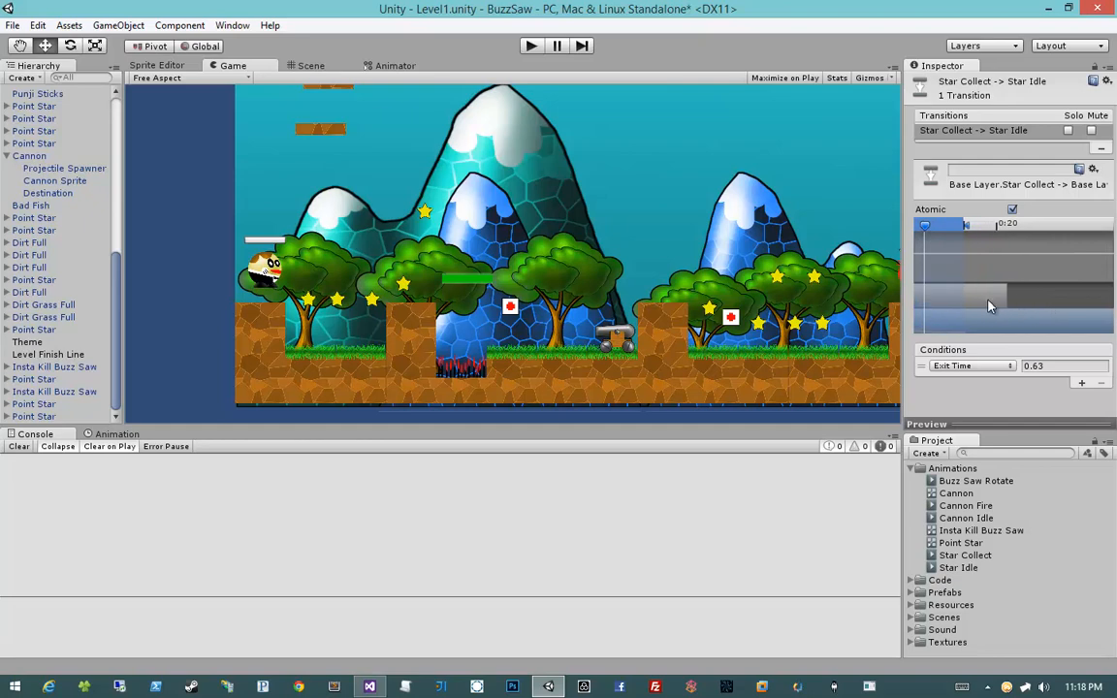
scroll(989, 305, up, 1)
drag(963, 229, 1016, 228)
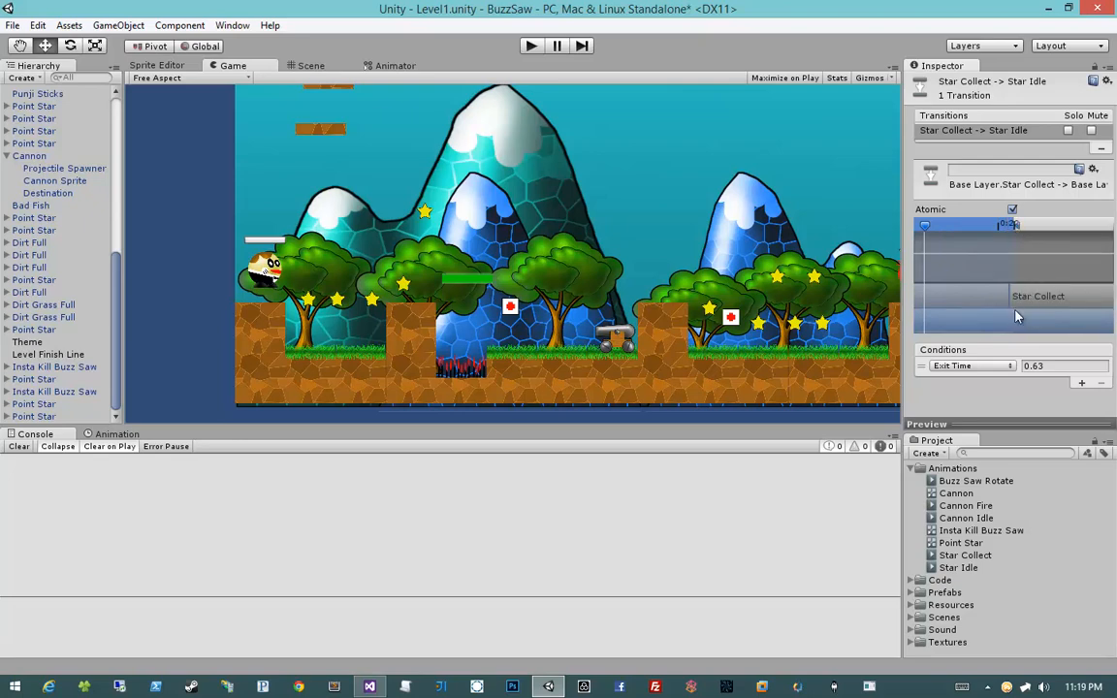
scroll(1020, 297, down, 20)
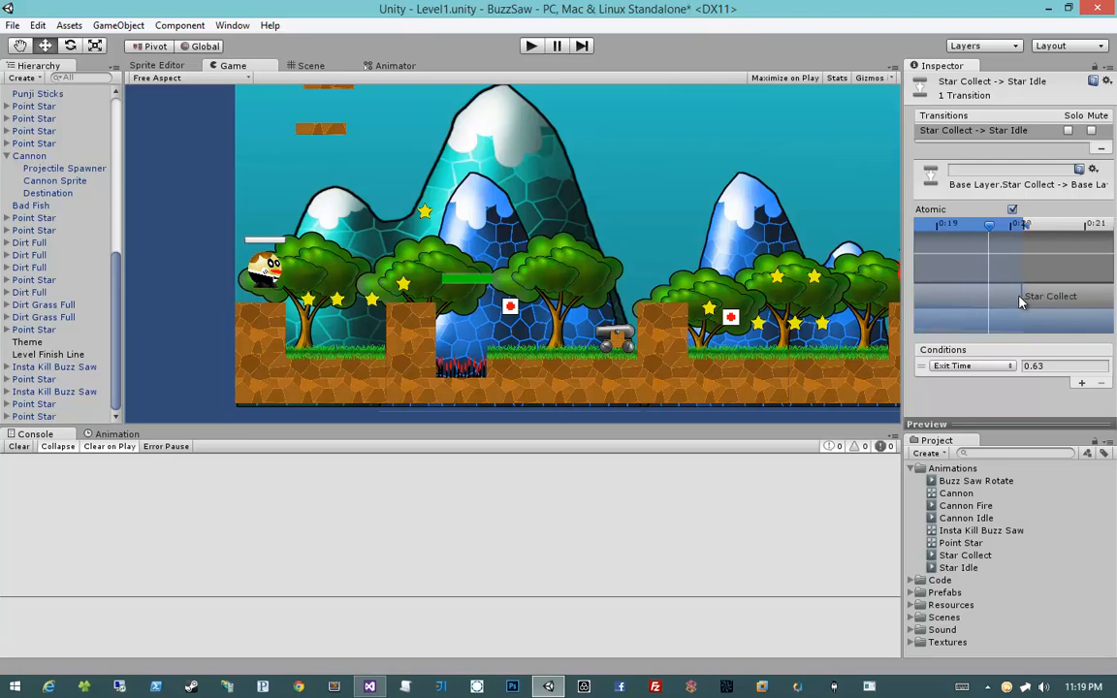
scroll(1019, 301, down, 10)
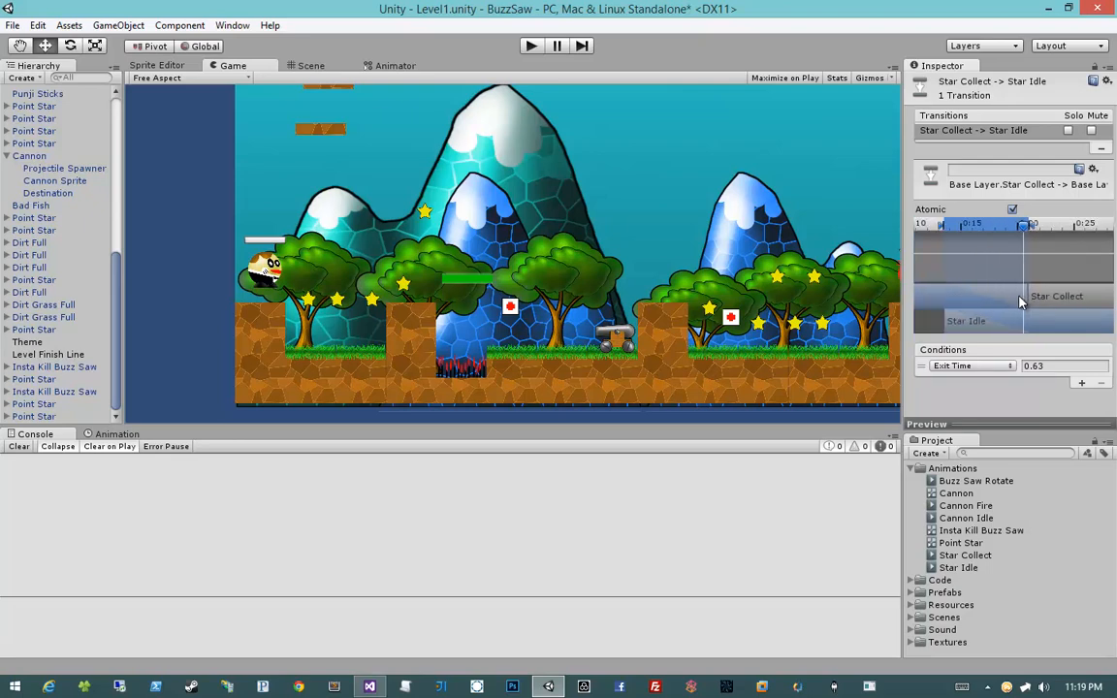
scroll(991, 279, down, 5)
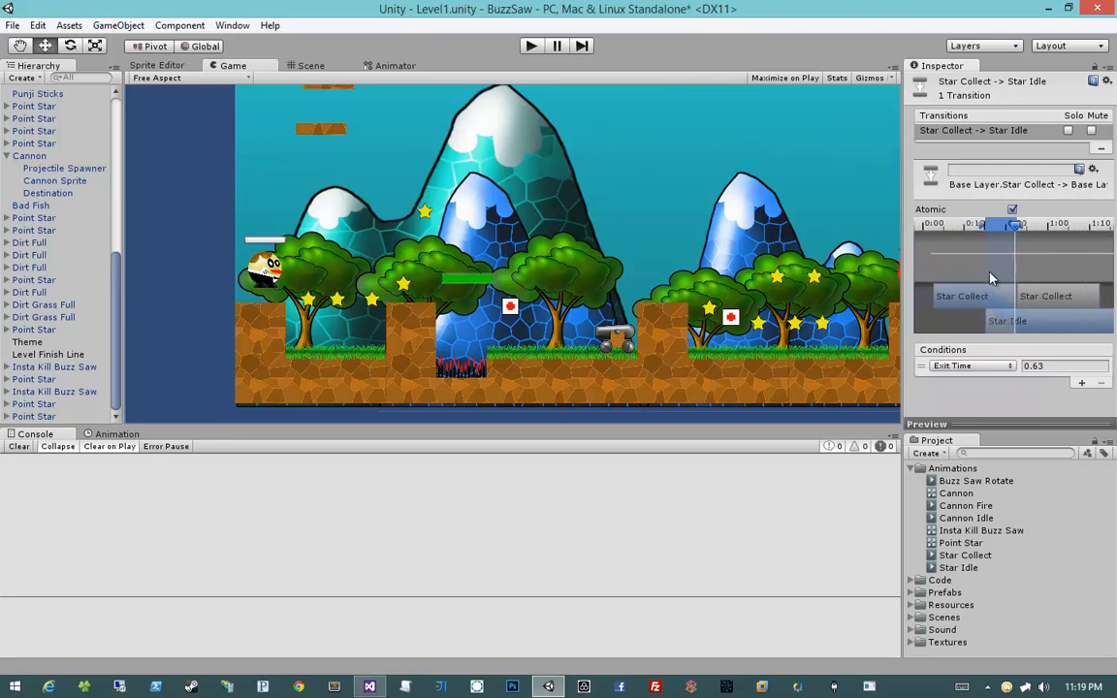
Play-test the star pickups up to the second tree with the extended Star Idle transition, and stop the game.
click(531, 46)
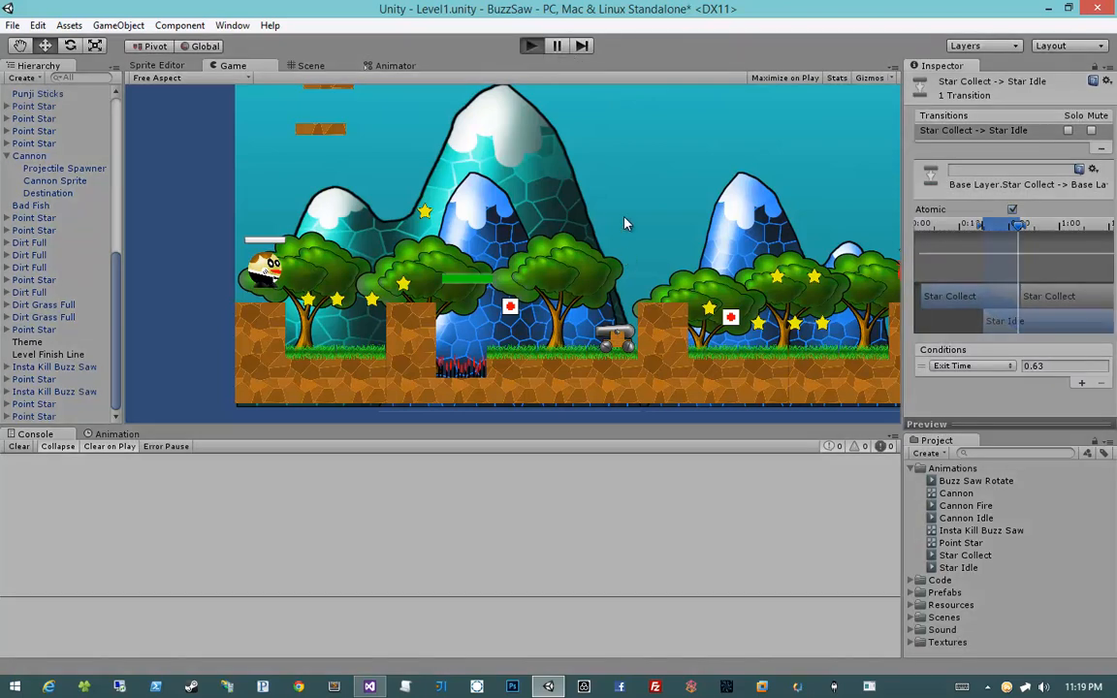
key(d)
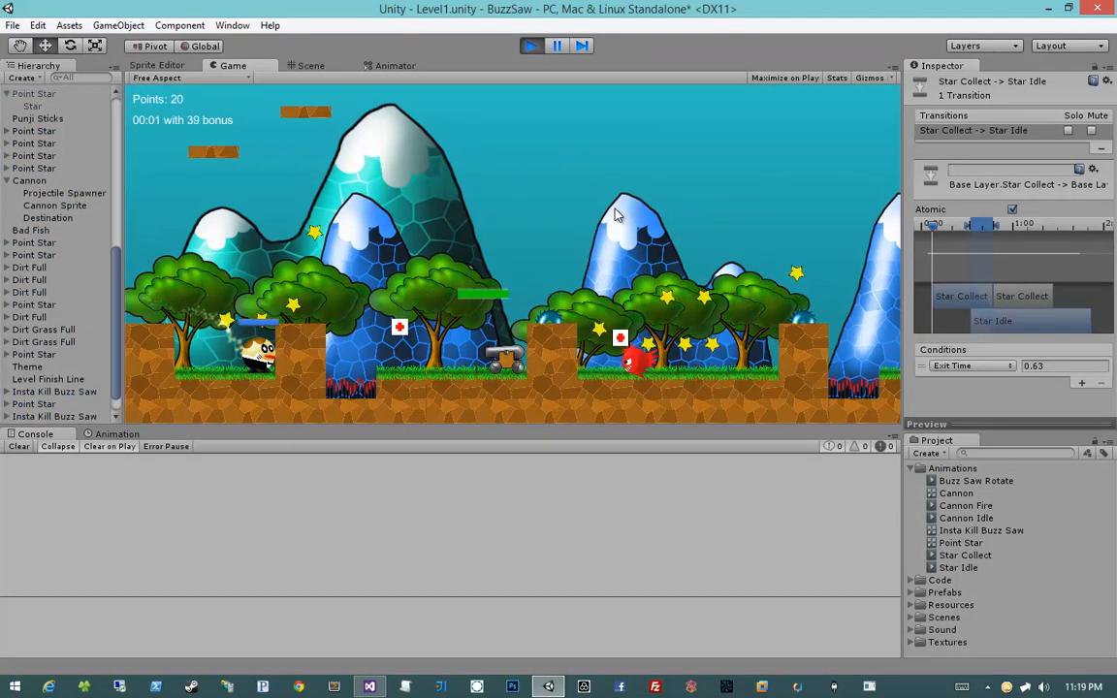
key(space)
key(space)
key(a)
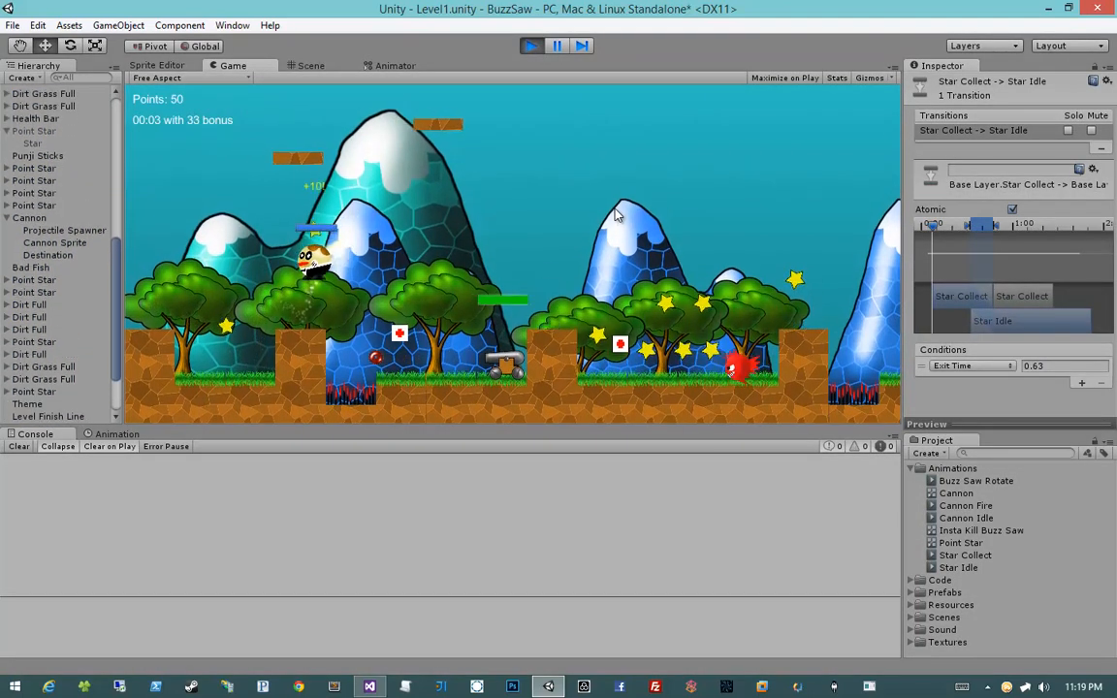
click(532, 49)
Rerun the level, collect the stars up to the second tree, turn back to check them, and stop the game.
click(531, 45)
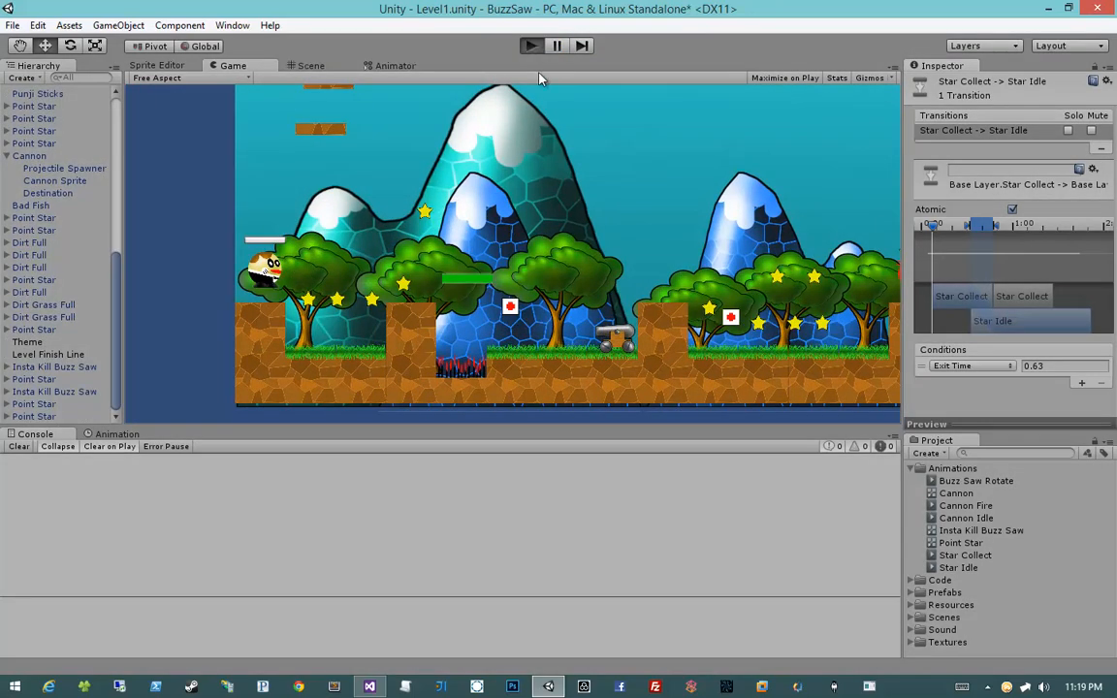
key(d)
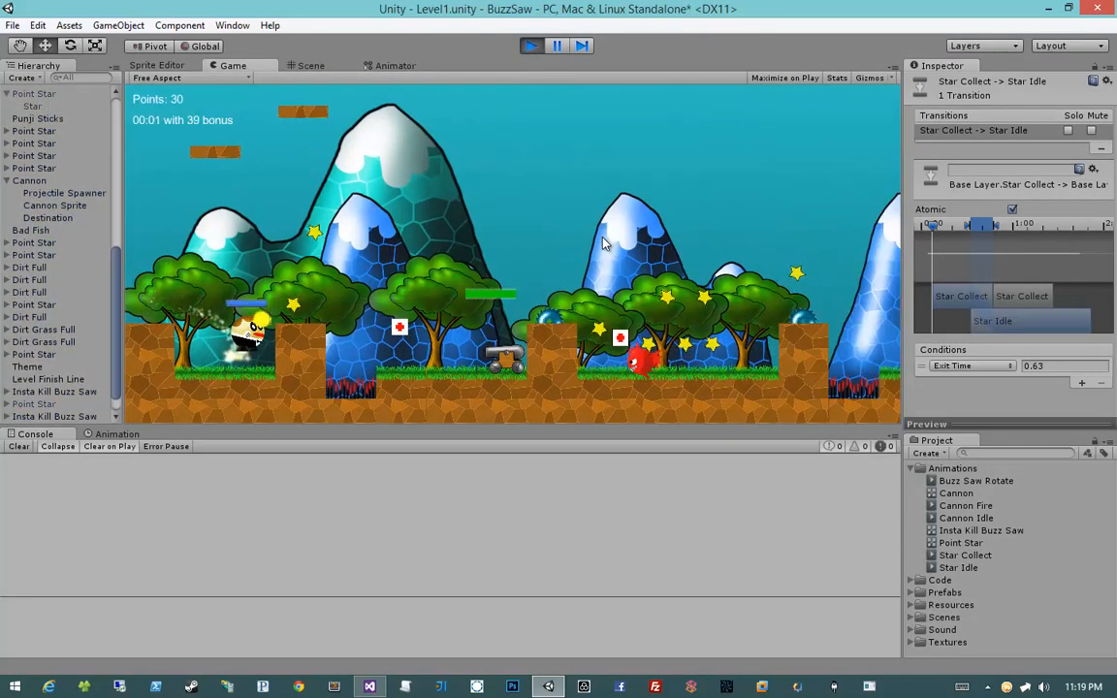
key(space)
key(a)
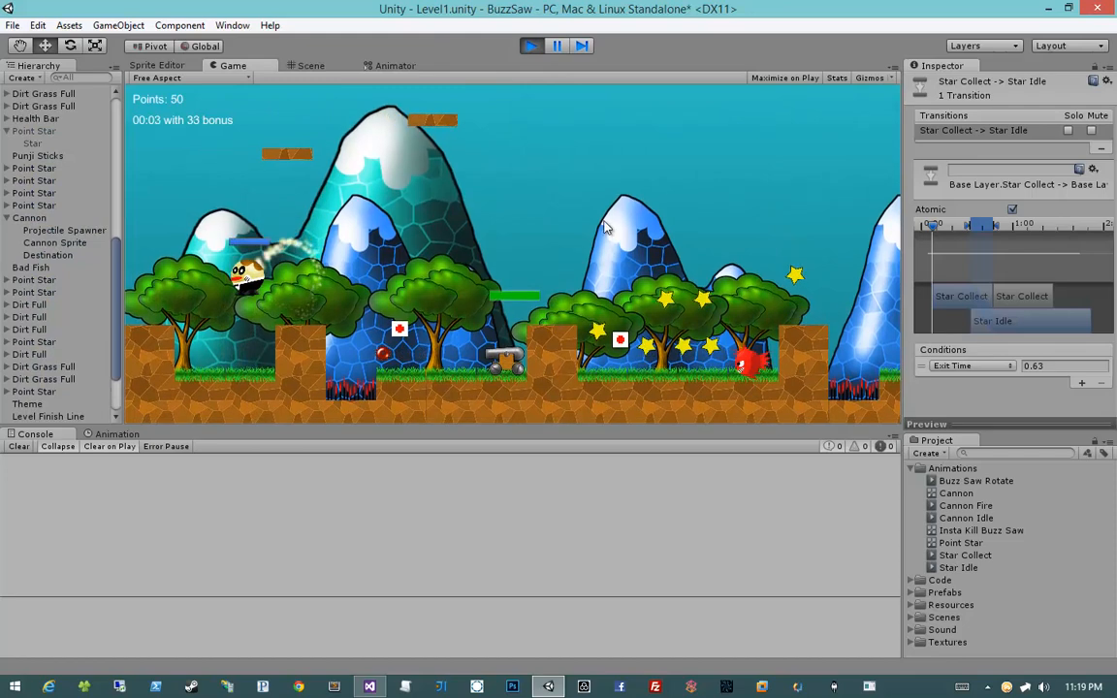
click(531, 45)
Repeat the pickup test once more, returning to the stars under the first tree, and stop the game.
click(531, 47)
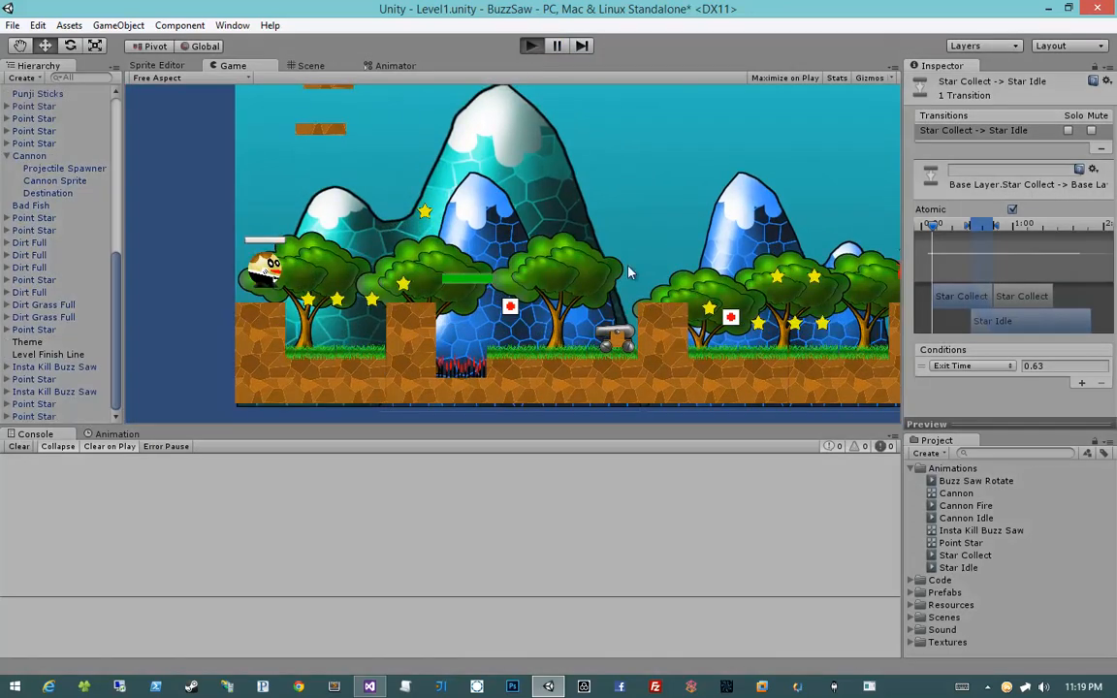
key(d)
key(space)
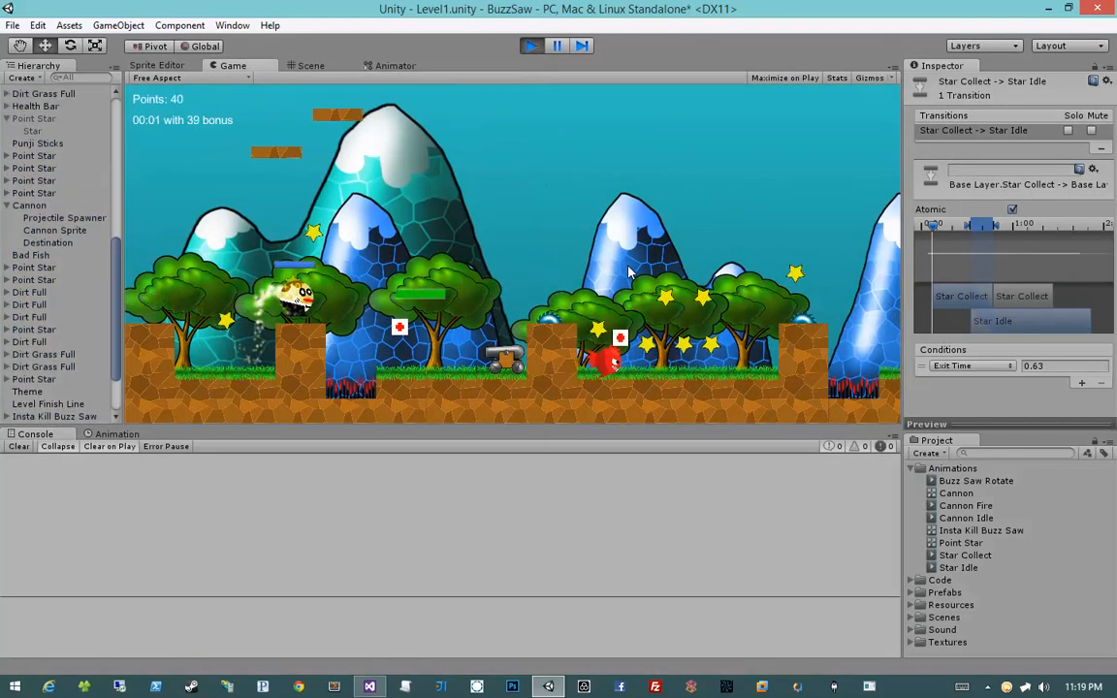
key(space)
key(a)
key(d)
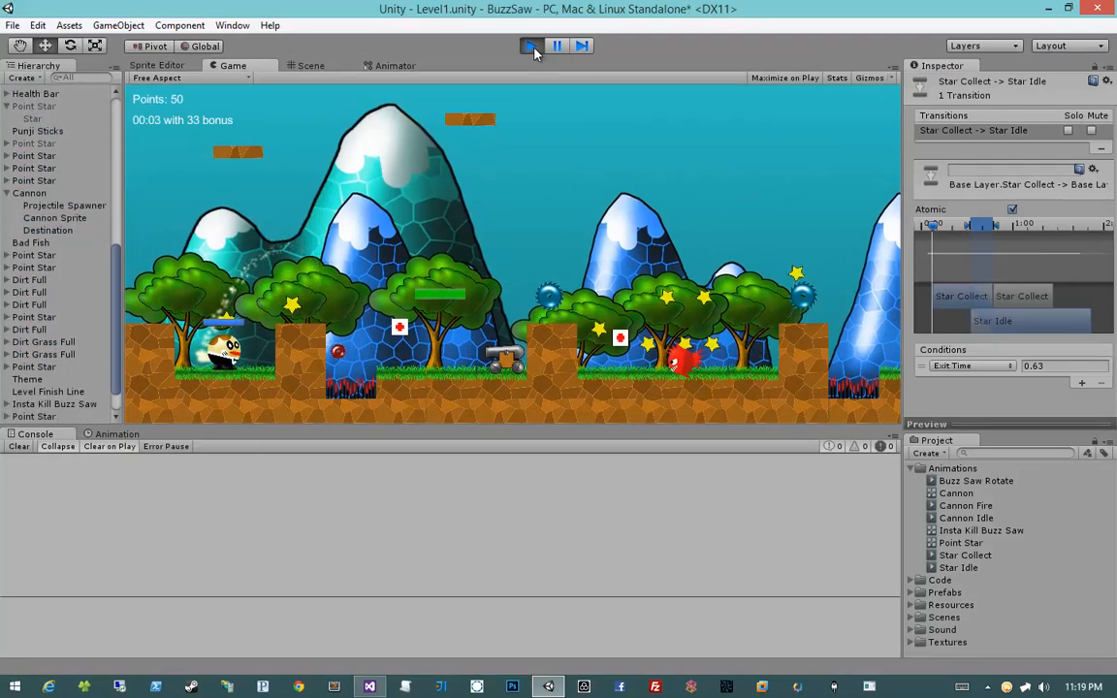
key(space)
click(531, 46)
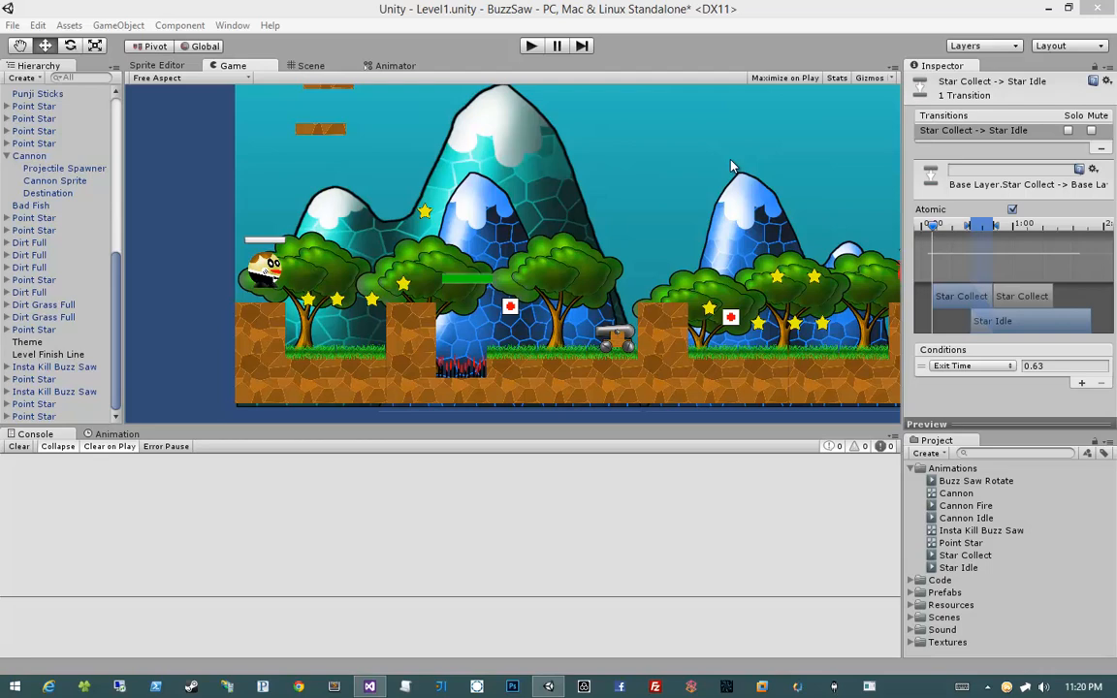
Select the first point star in the scene and inspect its Star Collect clip at frame 40.
click(176, 67)
click(233, 65)
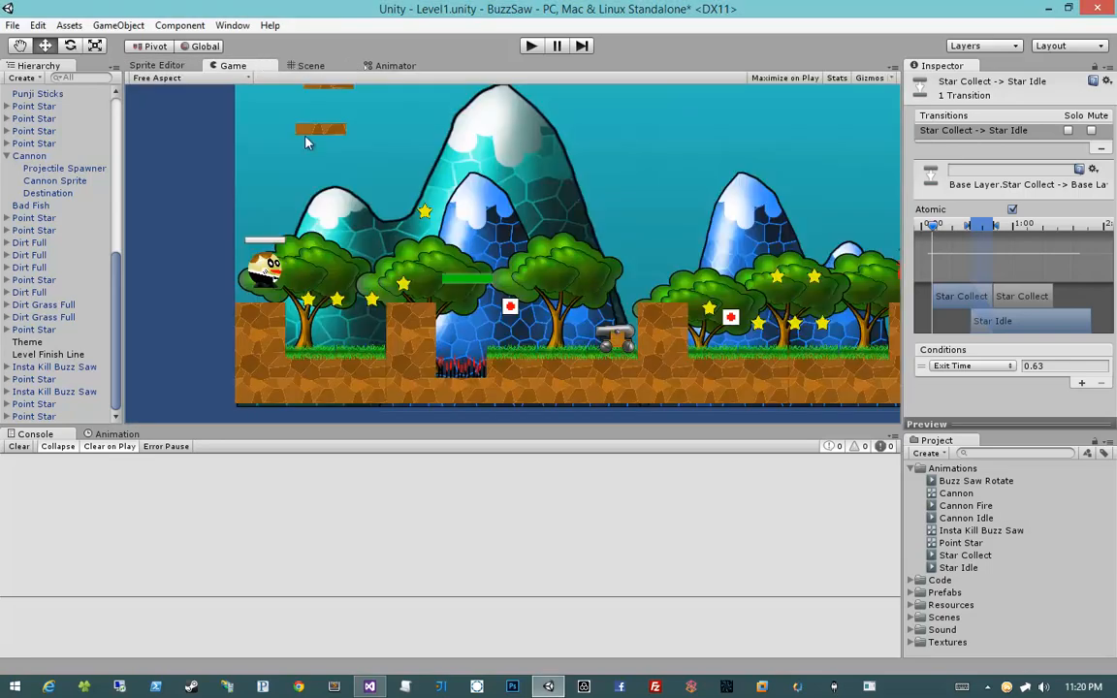
click(307, 65)
click(246, 272)
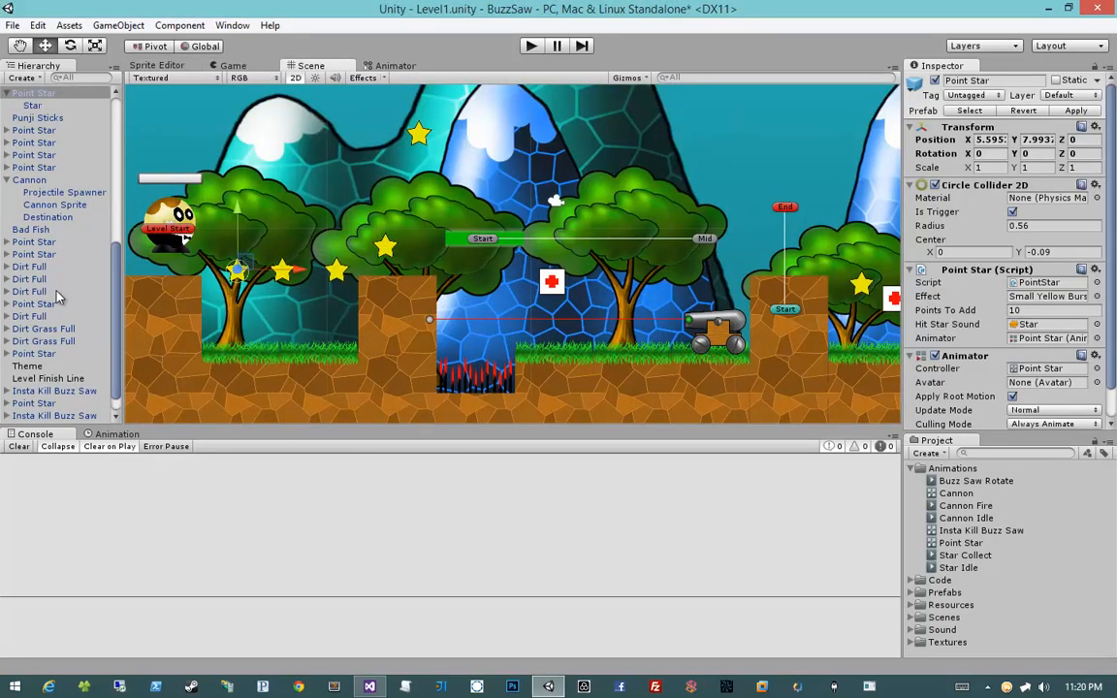
click(28, 93)
click(116, 434)
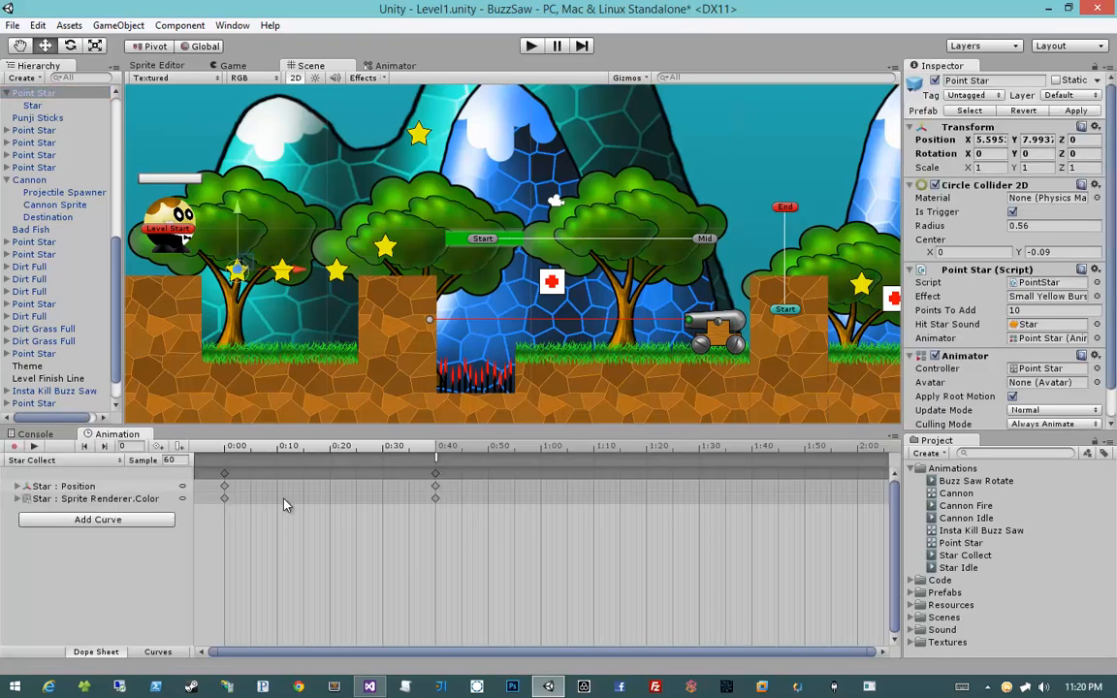
click(434, 448)
click(436, 449)
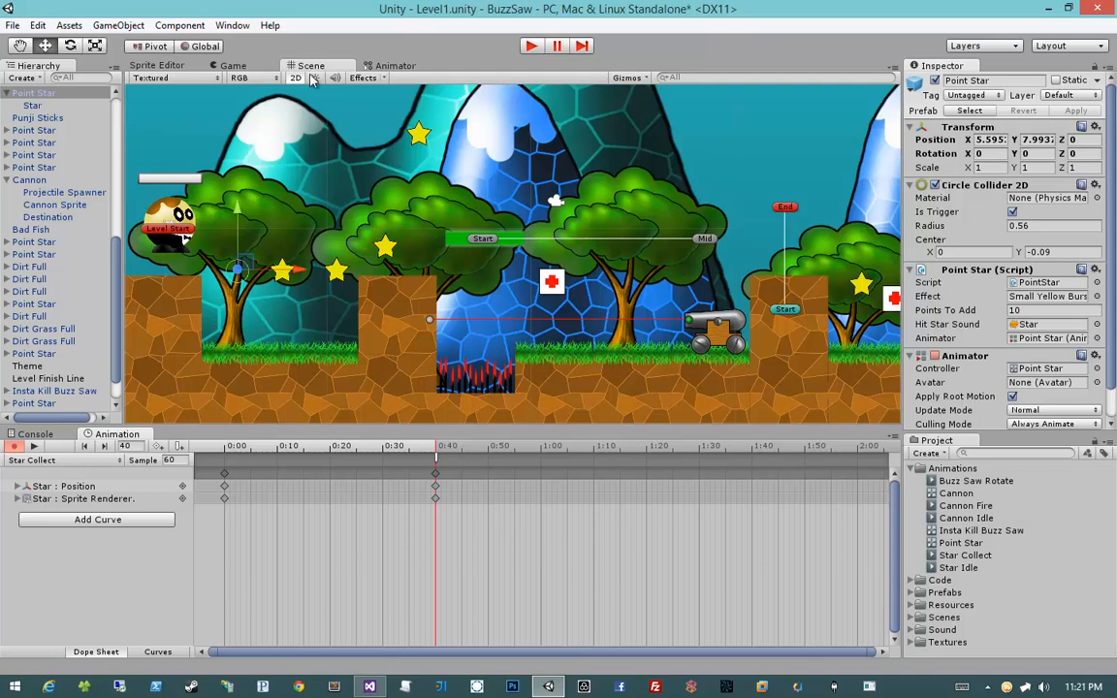
Add a trigger parameter named Reset to the Point Star animator controller.
click(388, 65)
click(504, 257)
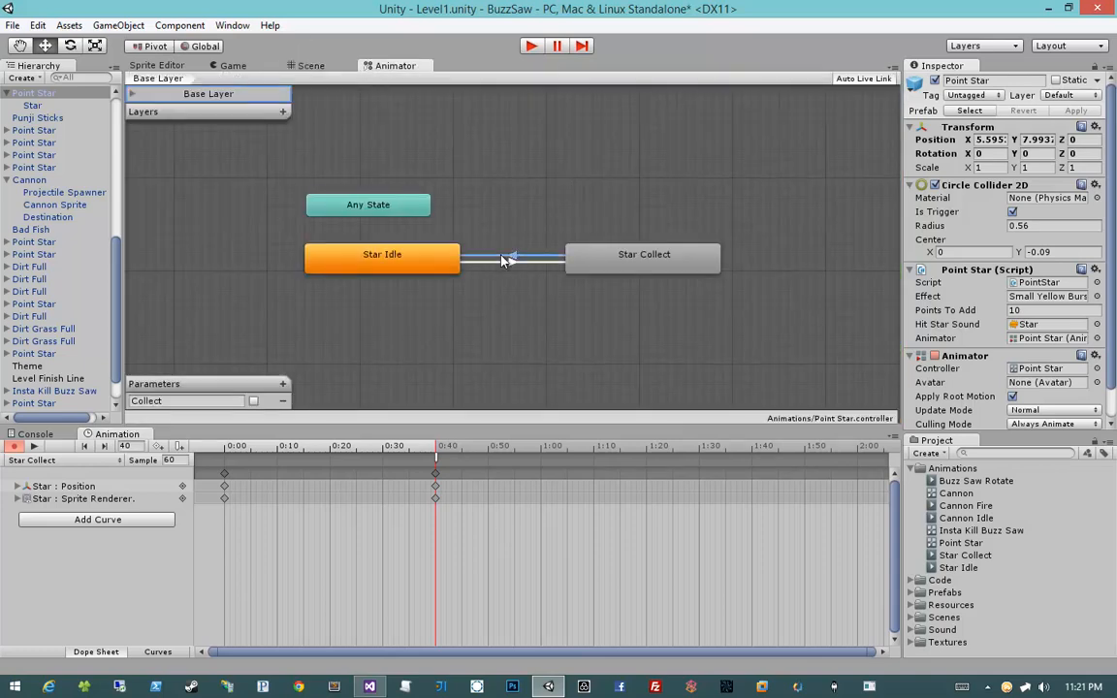
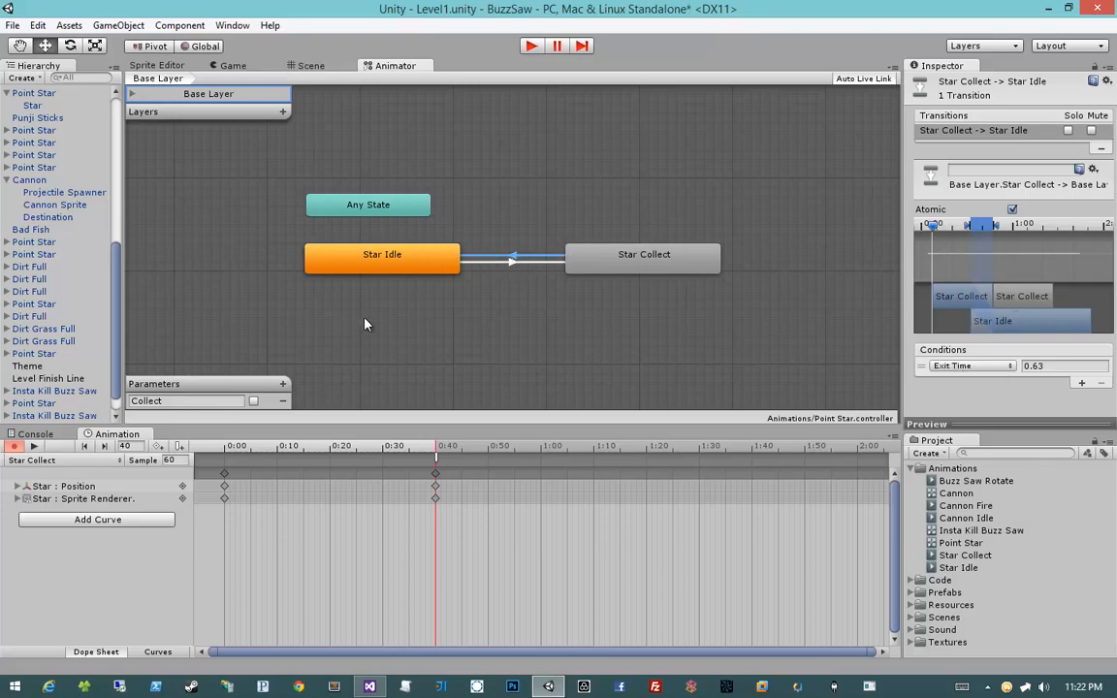
click(284, 388)
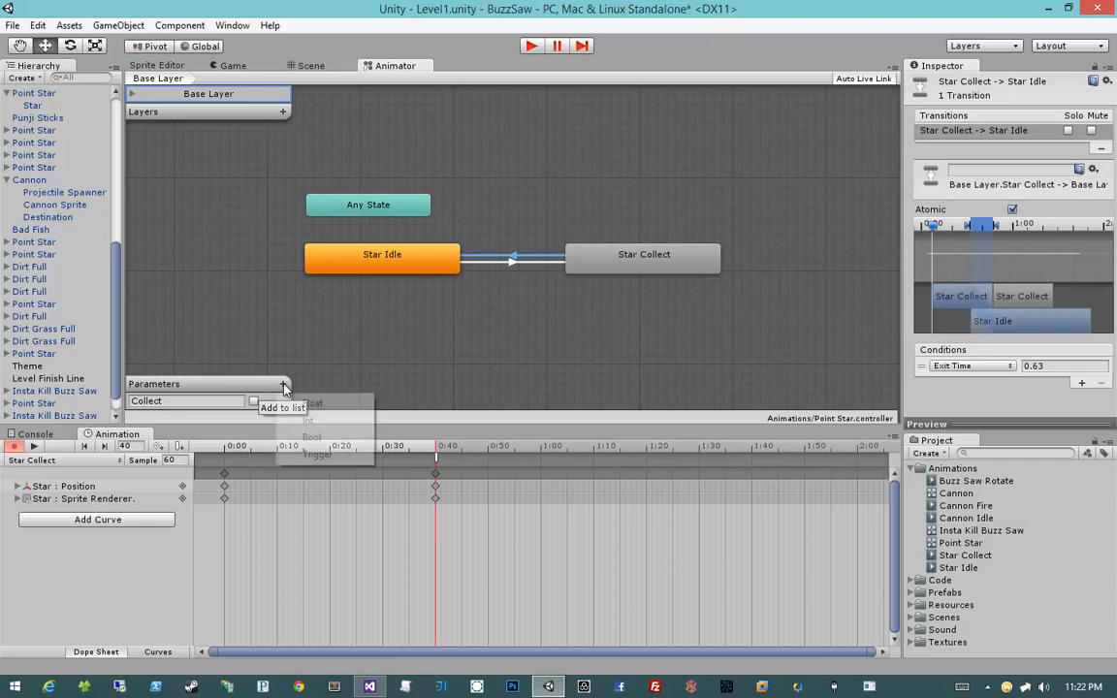
click(317, 454)
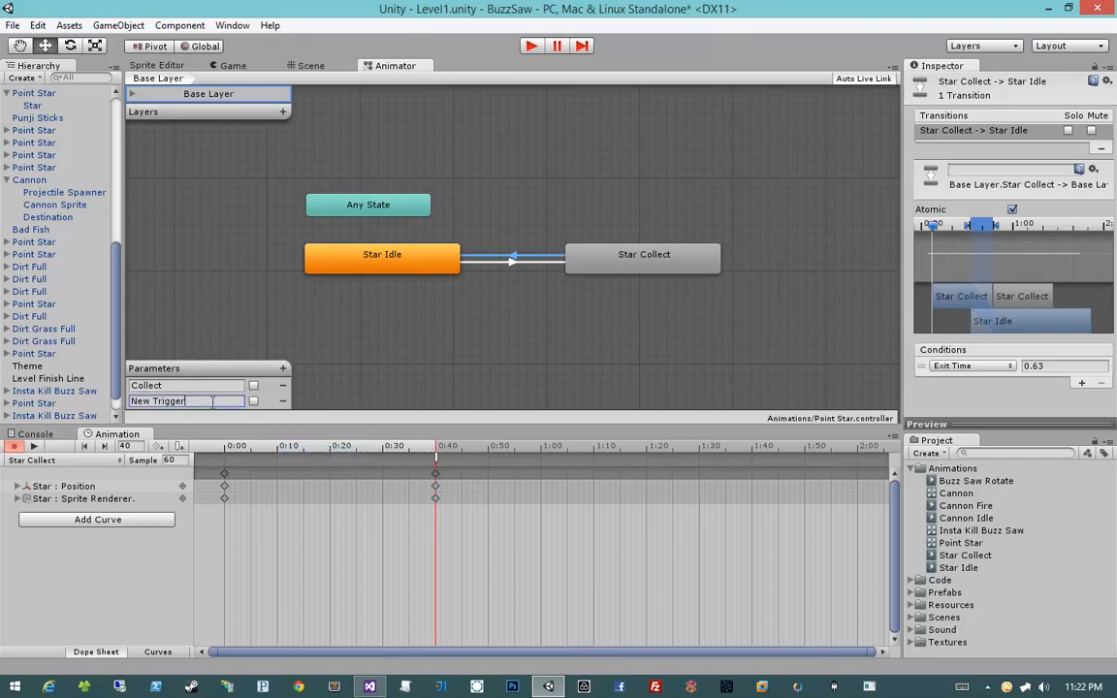
click(213, 401)
text(Reset)
Change the condition of the Star Collect to Star Idle transition from Exit Time to the Reset trigger.
click(507, 255)
click(507, 254)
click(955, 366)
click(957, 401)
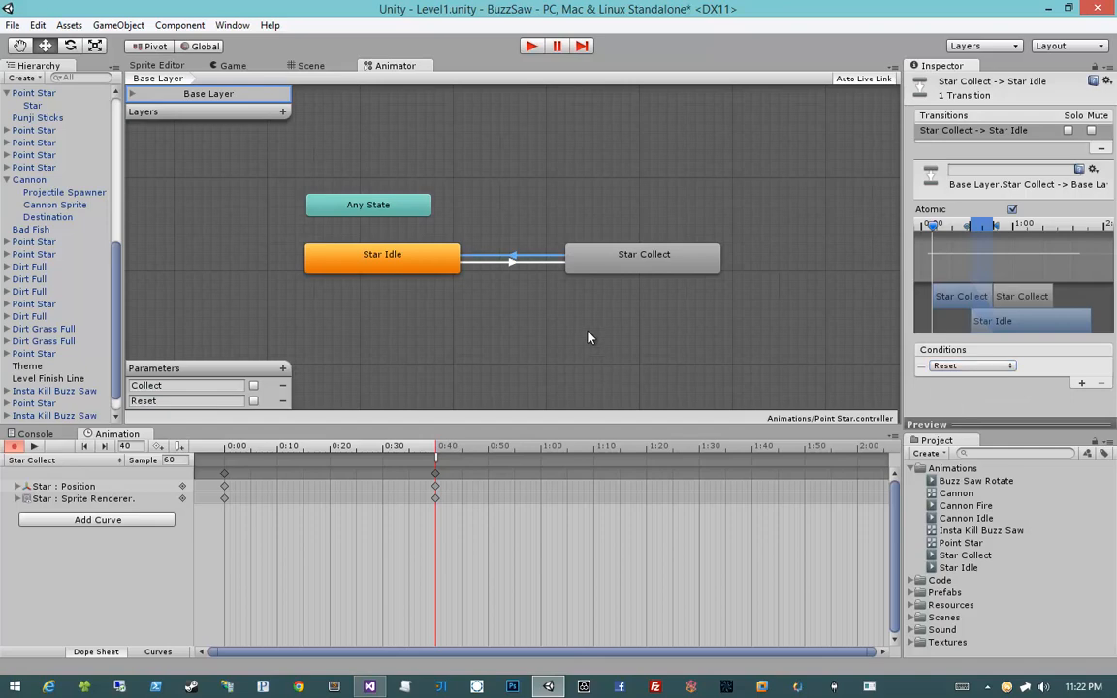
In Visual Studio, add Animator.SetTrigger("Reset"); after the SetActive(false) call in FinishAnimationEvent of PointStar.cs, and save the script.
key(alt+Tab)
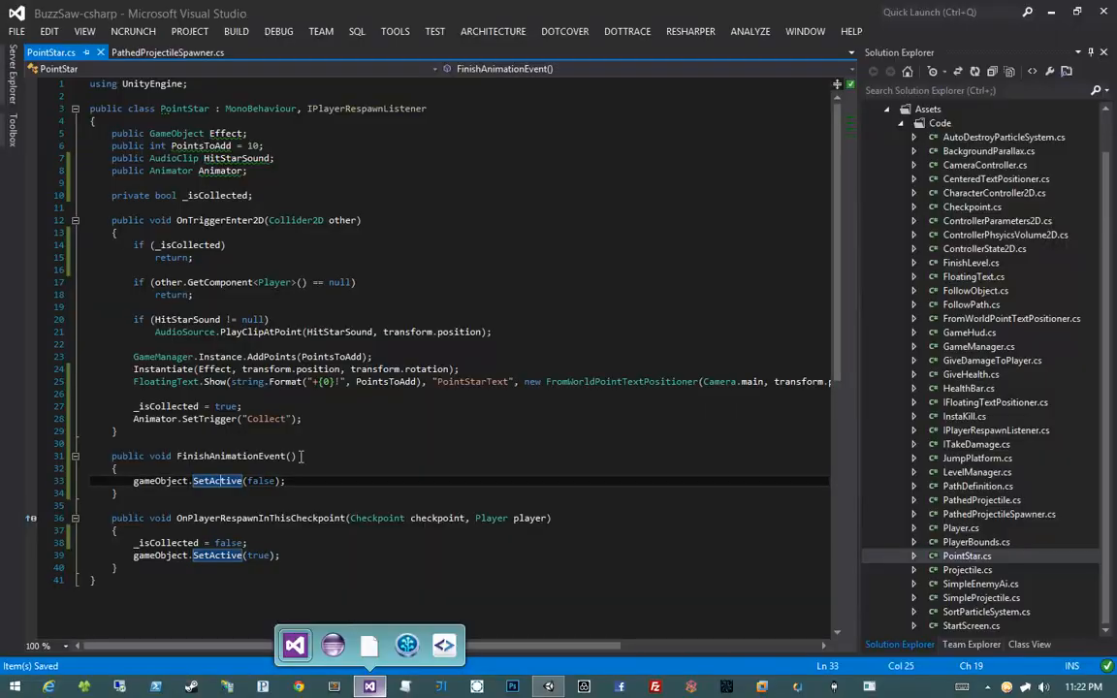
click(212, 456)
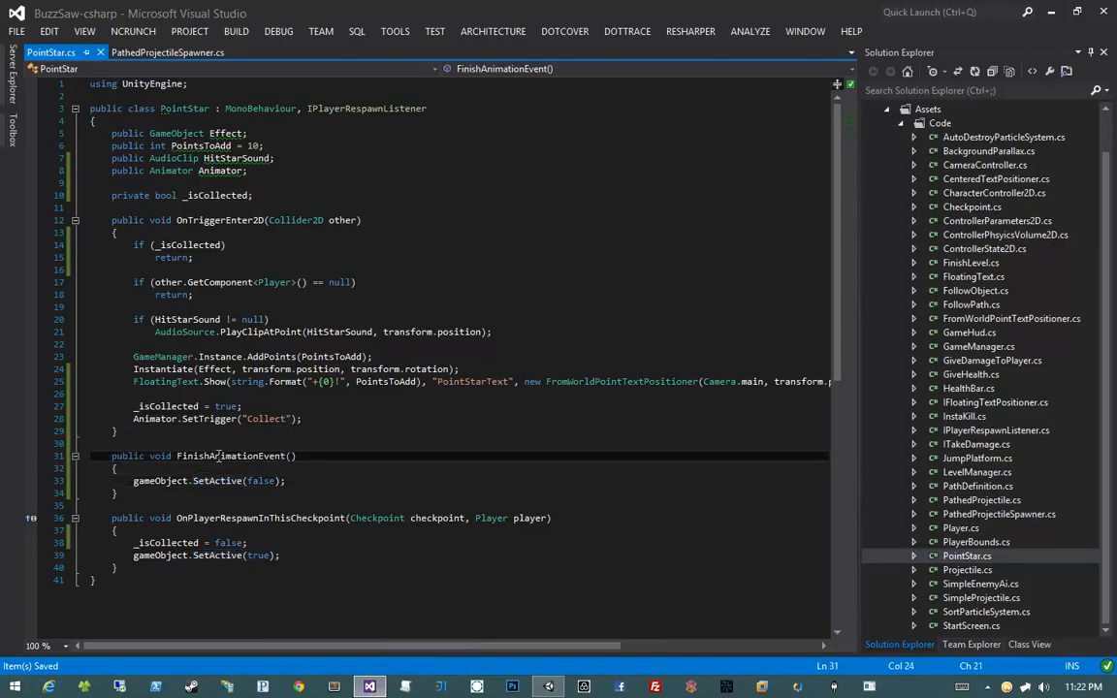
click(450, 478)
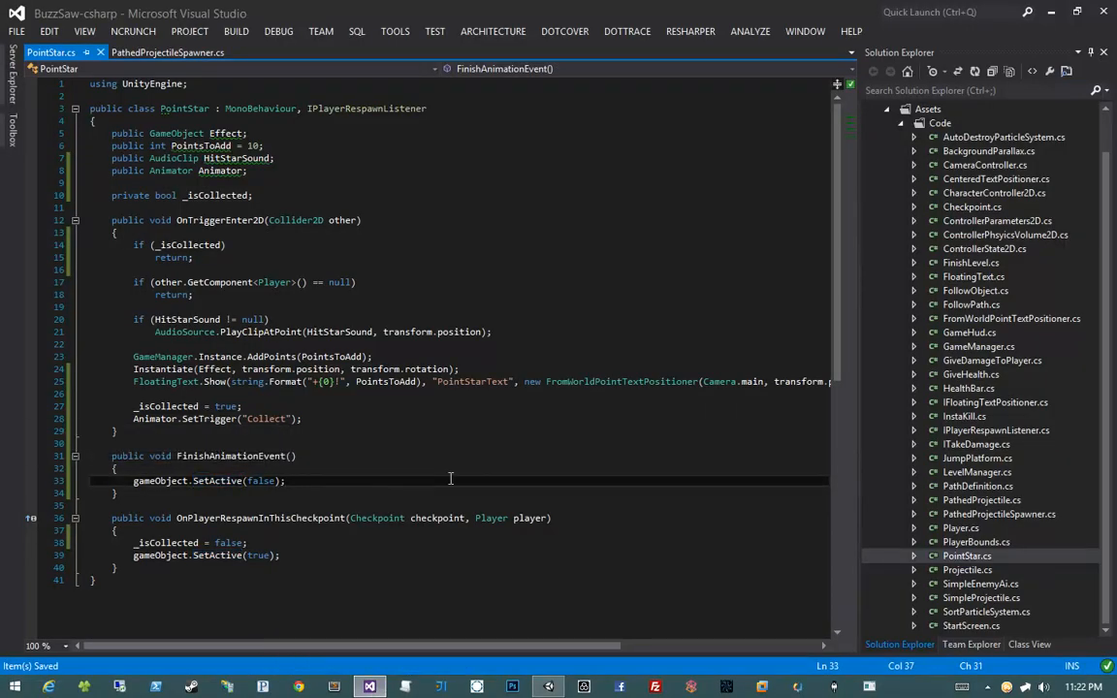
key(Return)
text(Animator.)
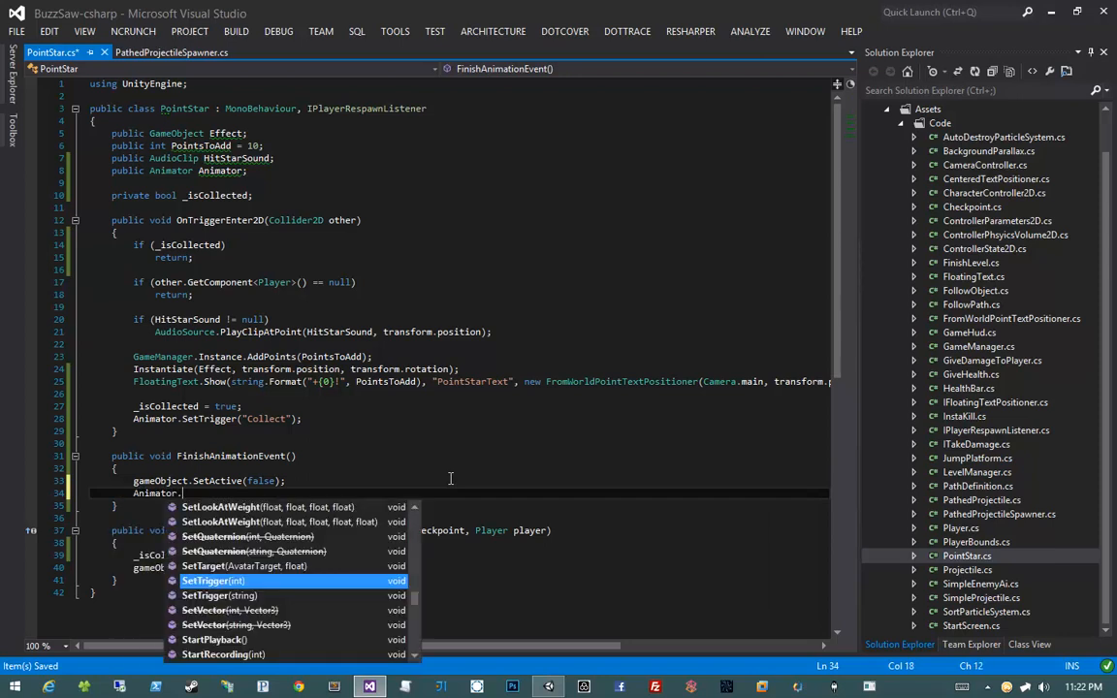
text(setTrigger("Reset)
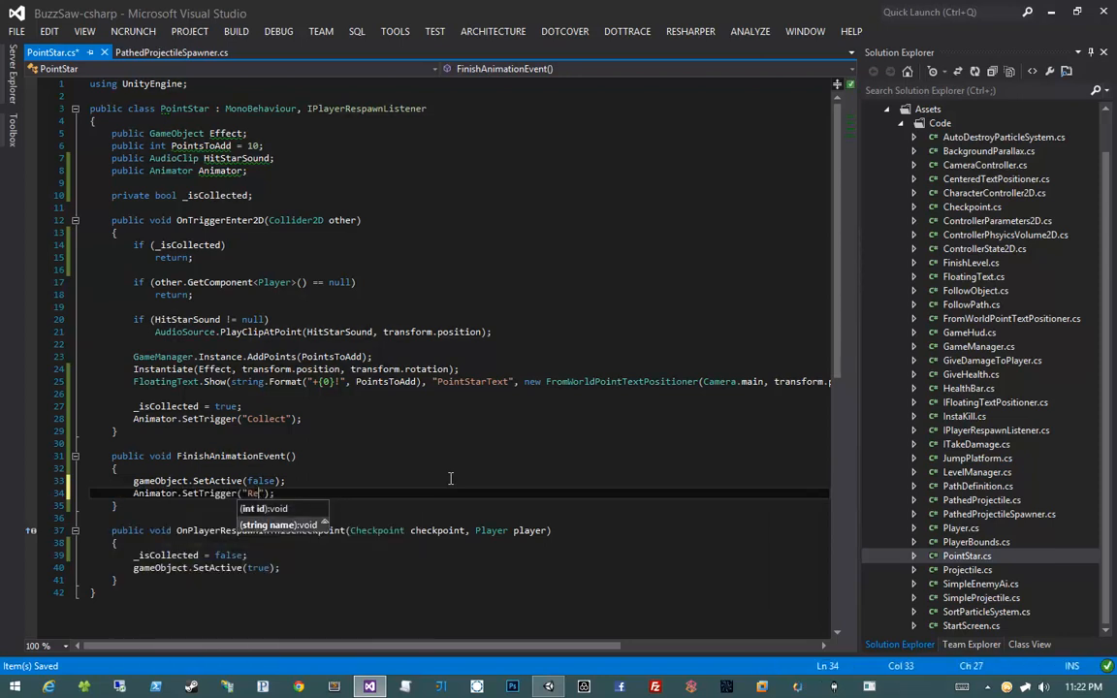
text(");)
key(ctrl+s)
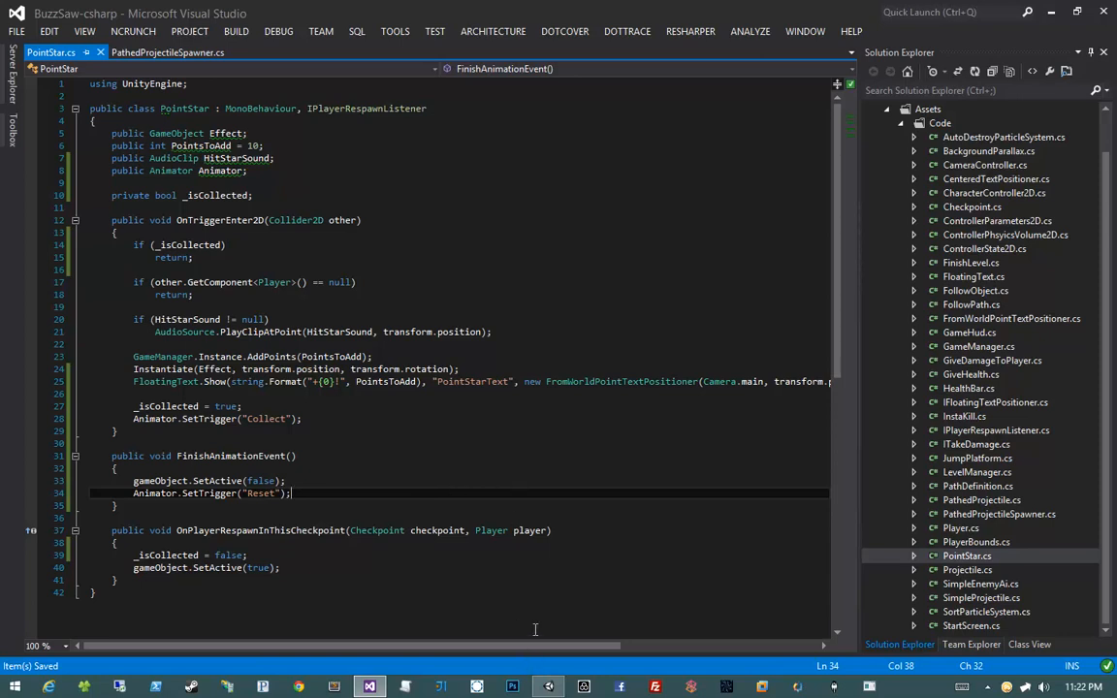
Switch back to Unity, run the level with the Reset trigger, collect the first stars, and drop into the spike pit to respawn.
click(547, 684)
click(483, 323)
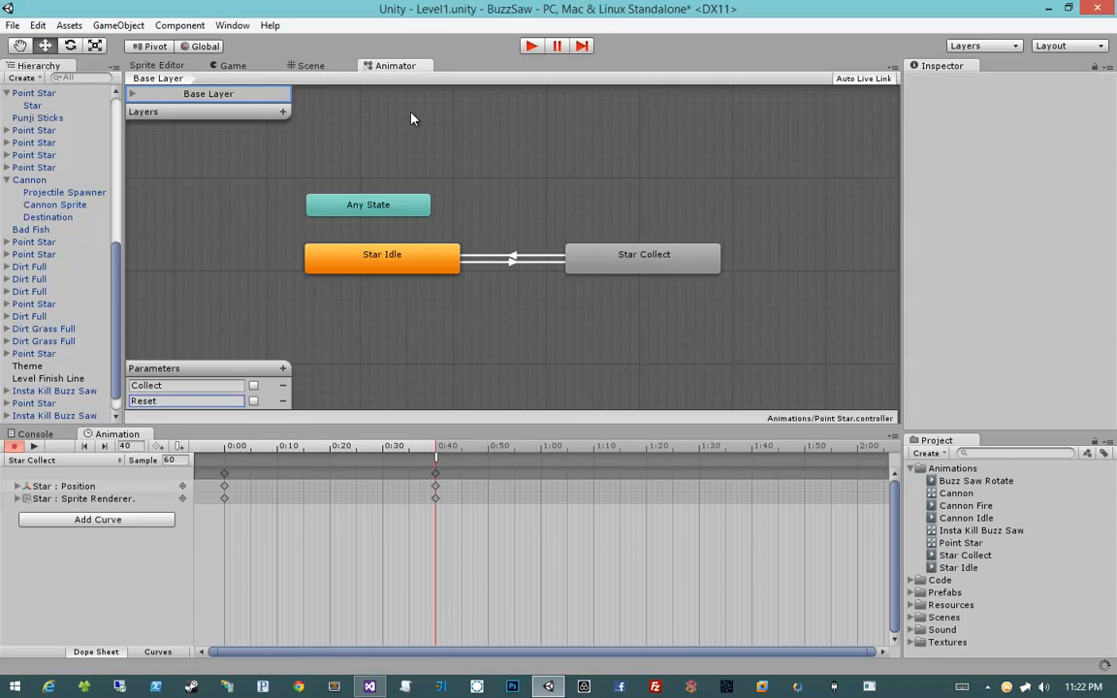
click(532, 46)
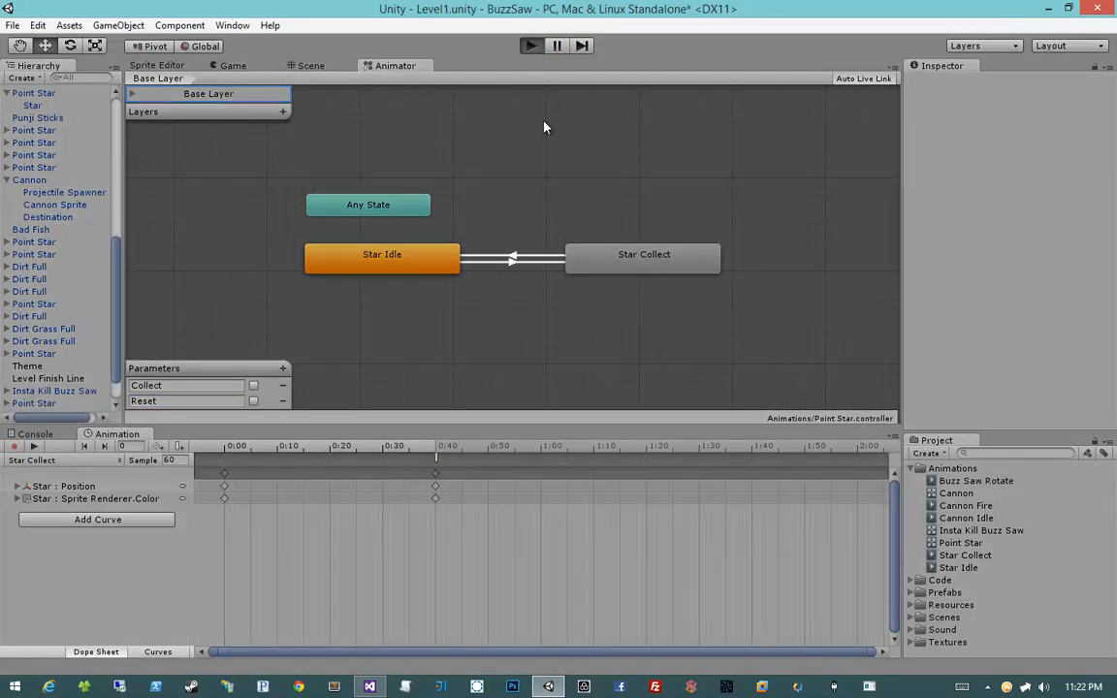
key(d)
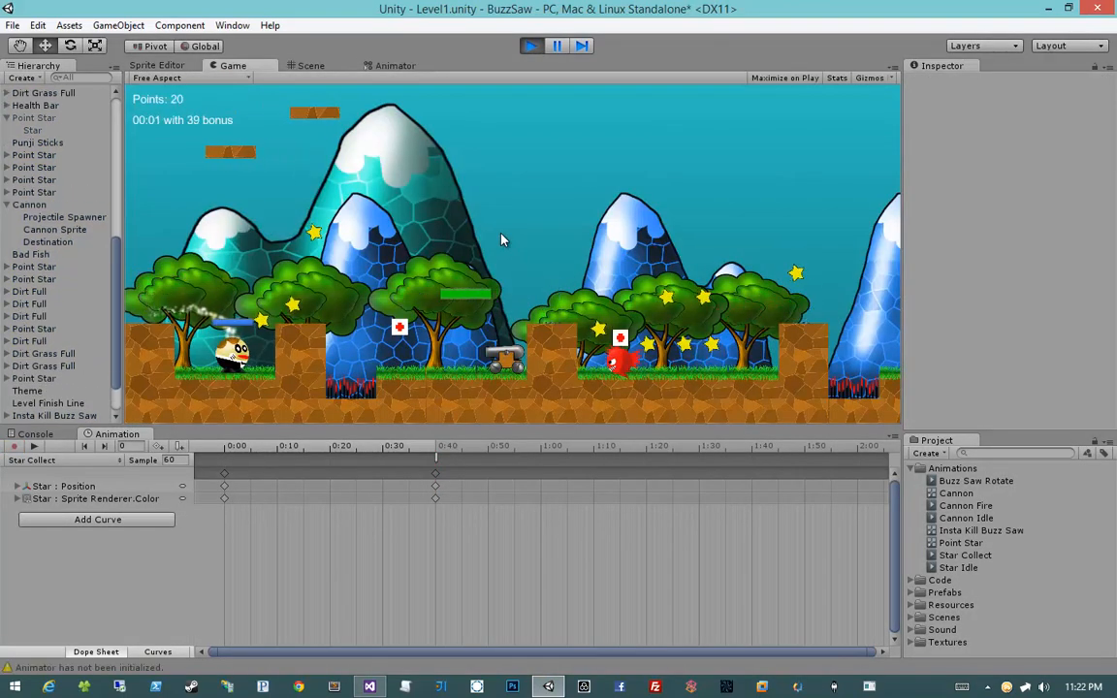
key(space)
key(space)
key(a)
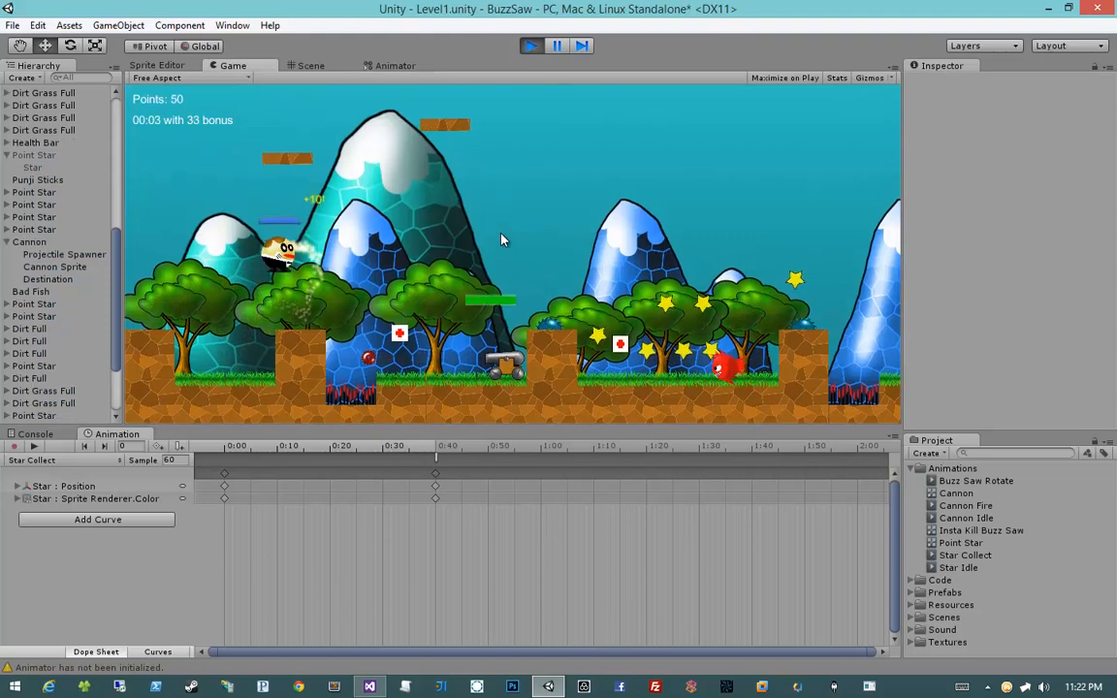
key(d)
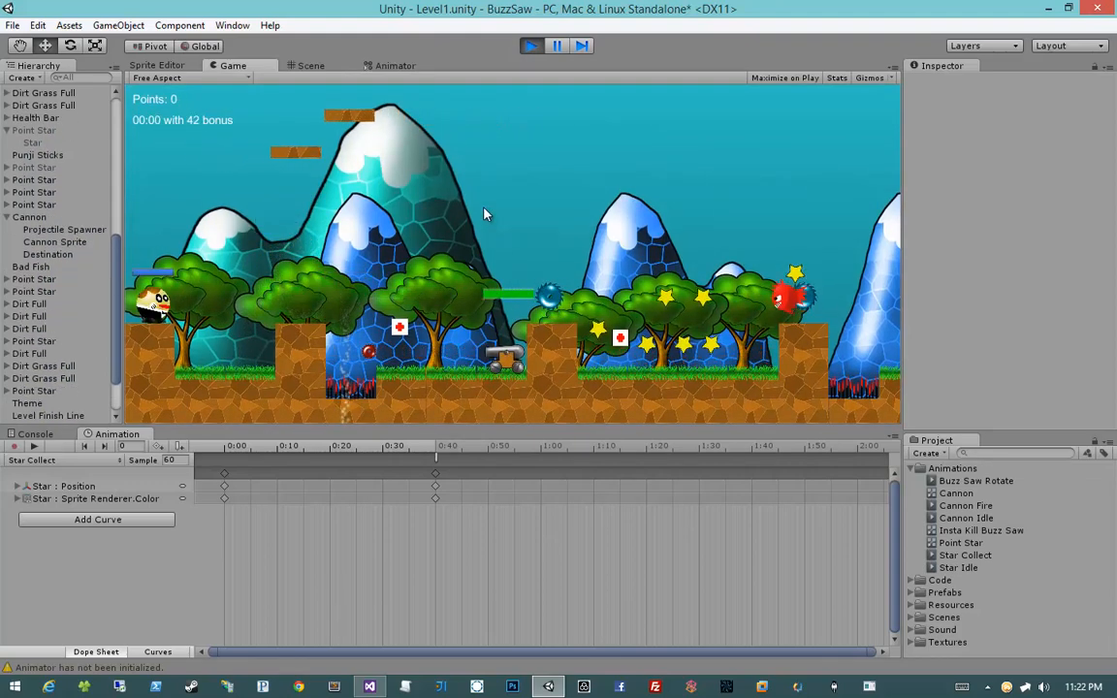
Collect the same stars again after respawning, return to the level start, and stop the game.
key(a)
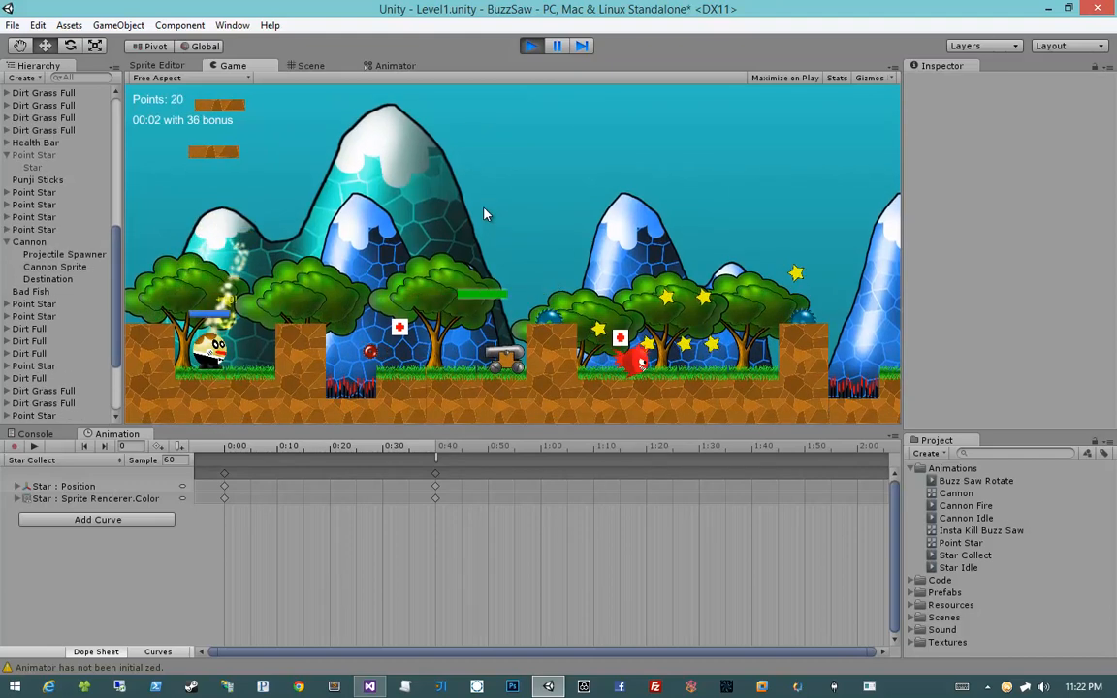
key(d)
key(space)
key(space)
key(a)
key(space)
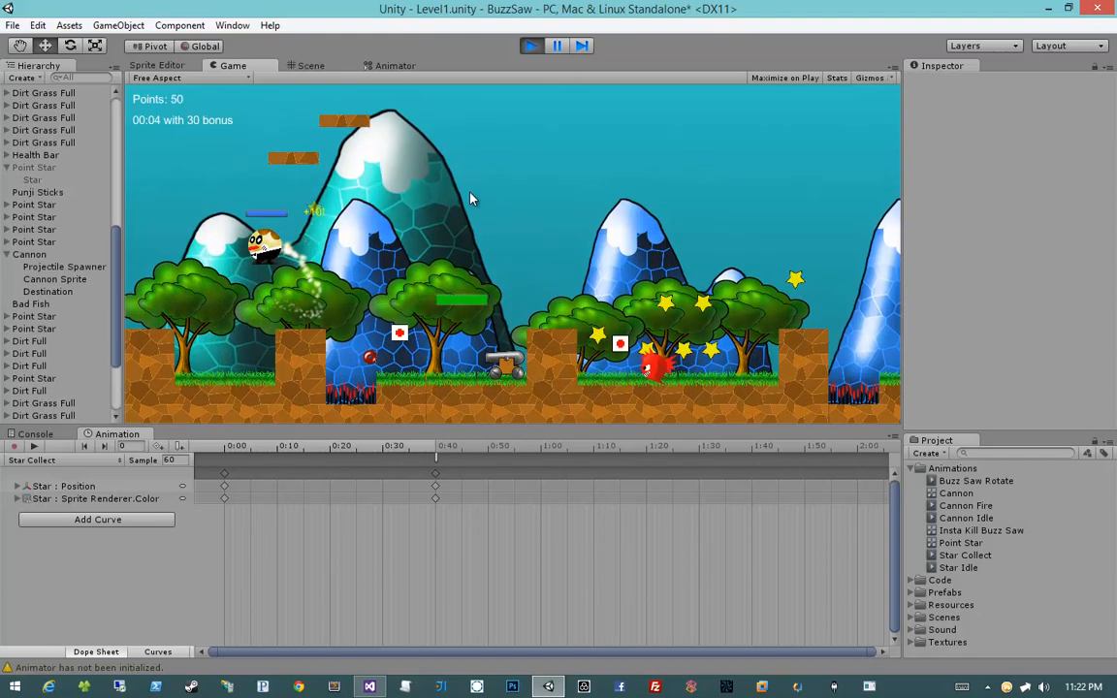
key(space)
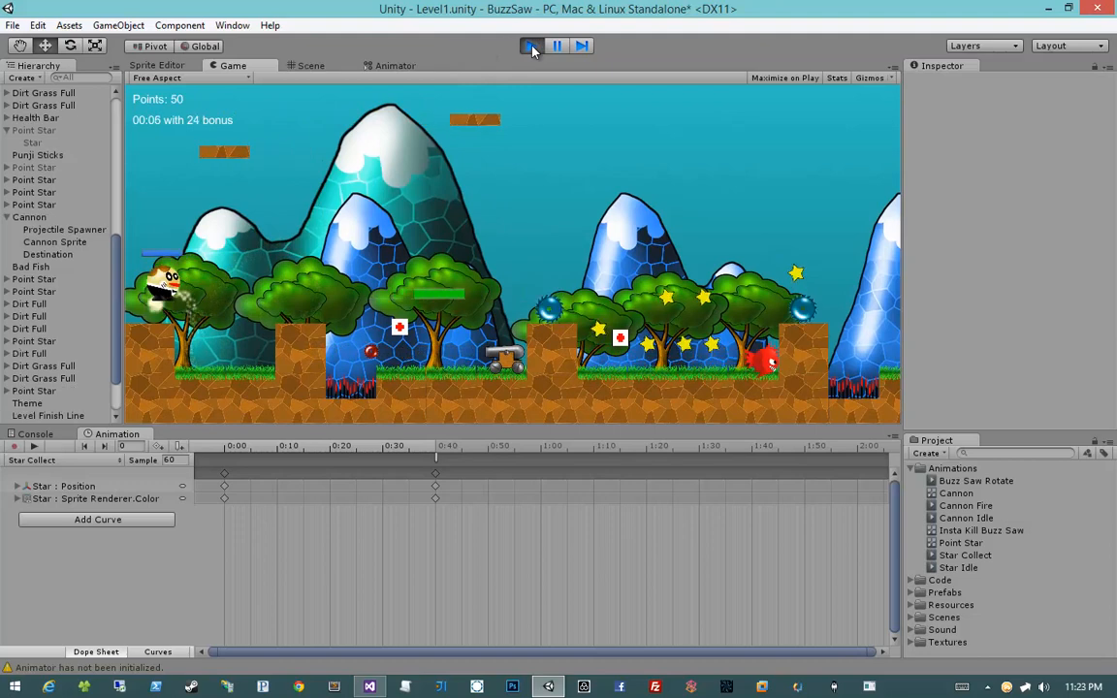
click(532, 46)
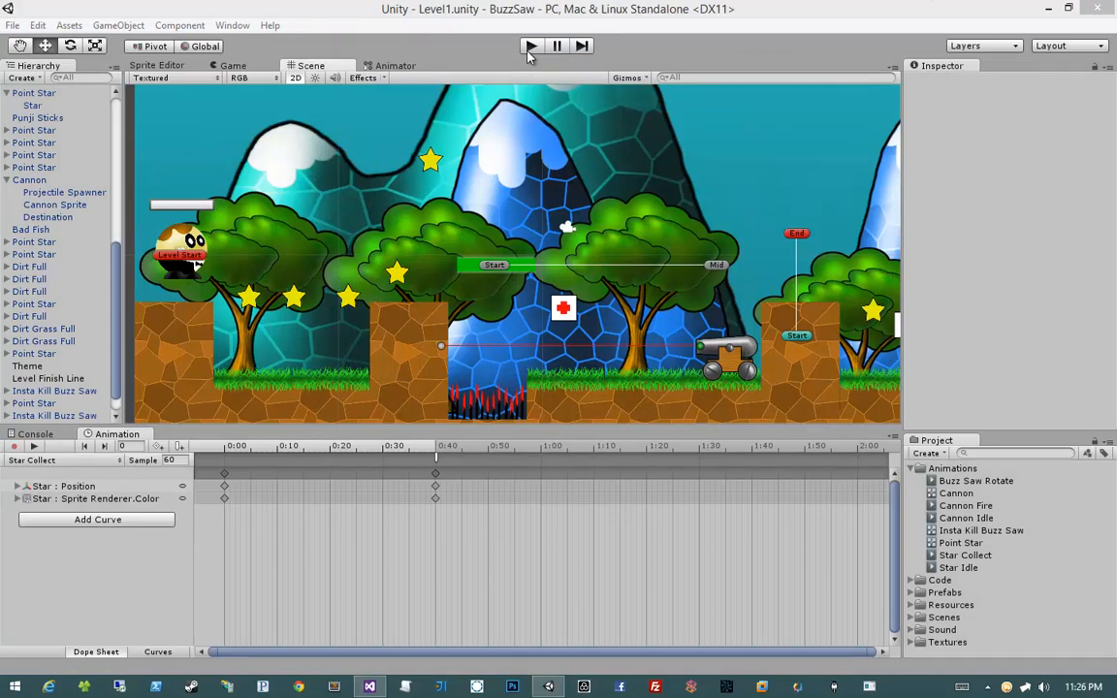
Inspect the components of the first Point Star in the level and of its Star child.
click(250, 303)
scroll(47, 231, up, 3)
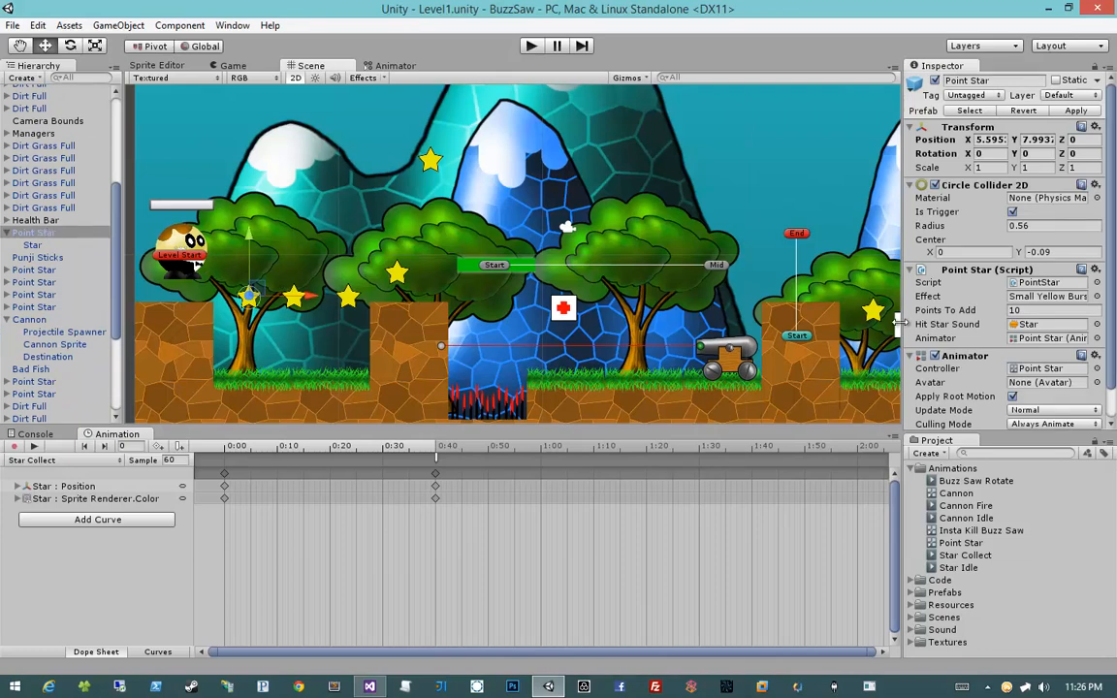
scroll(923, 321, down, 2)
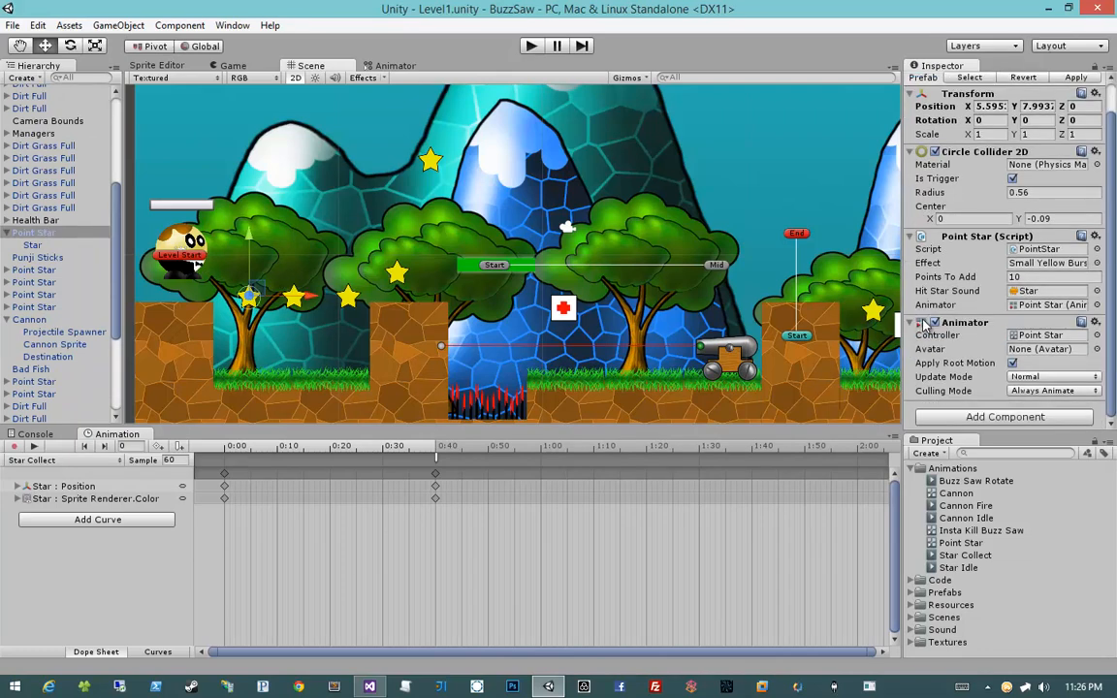
click(37, 246)
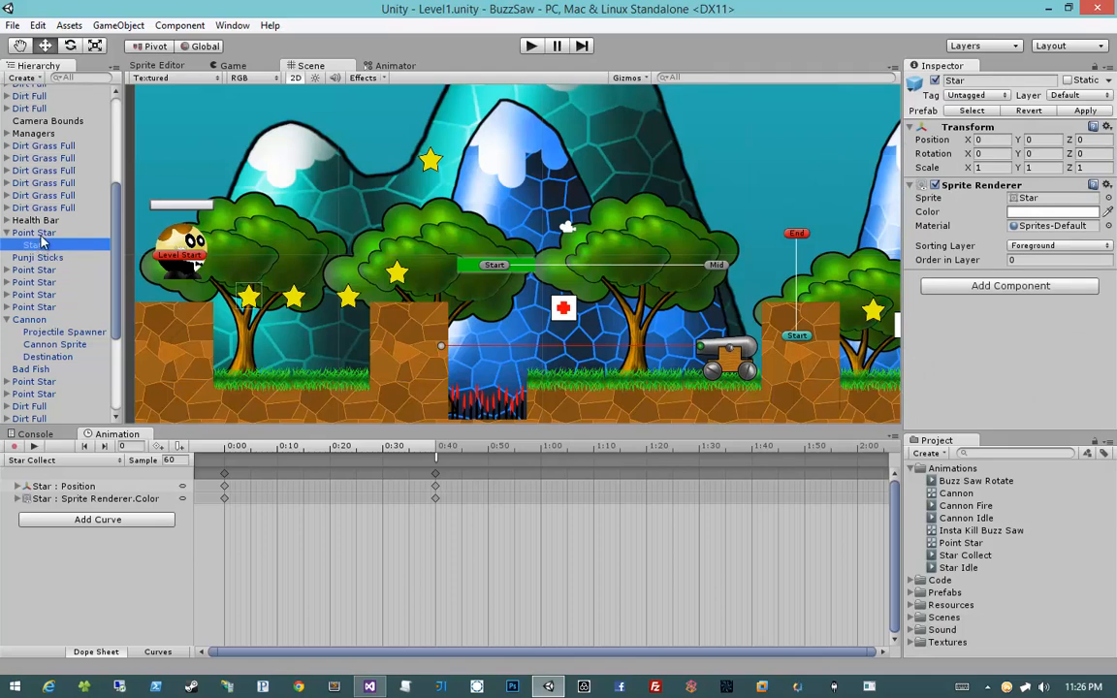
click(35, 234)
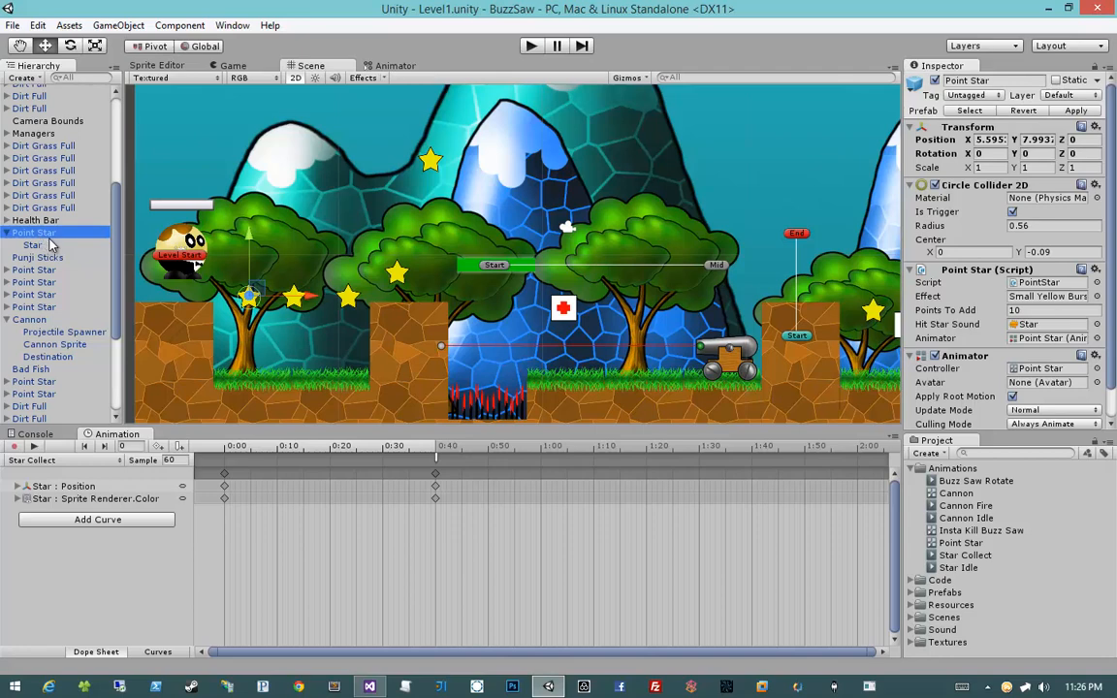
Examine the Star Idle state and its transitions with Star Collect in the Animator, and return to the scene view.
click(400, 66)
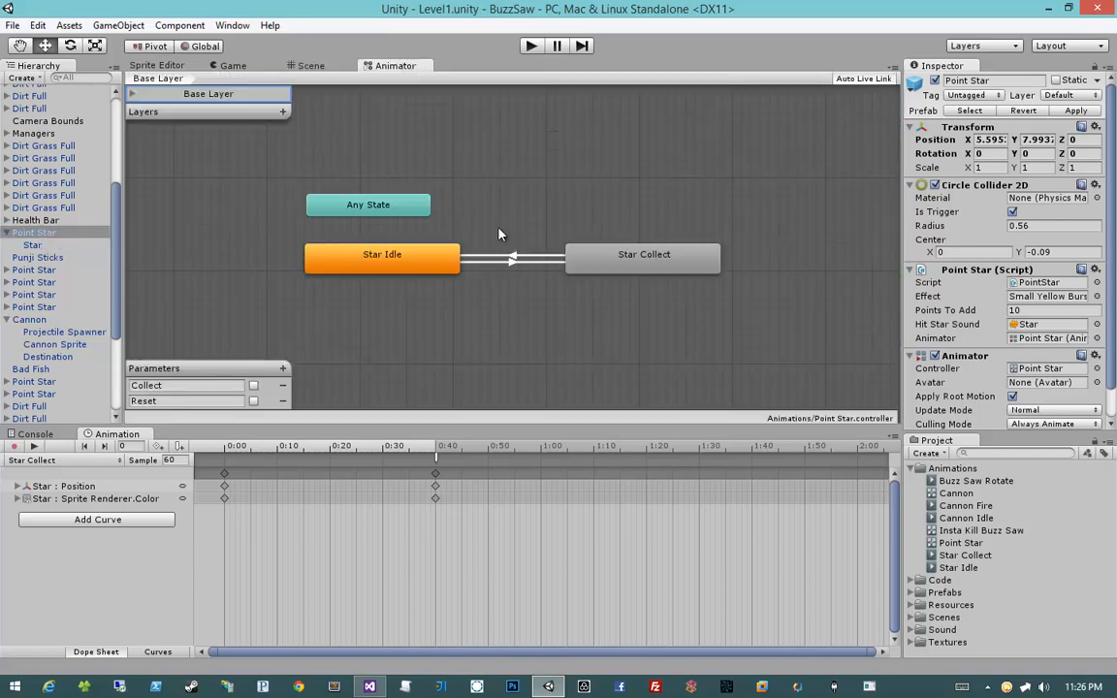
click(511, 258)
click(436, 259)
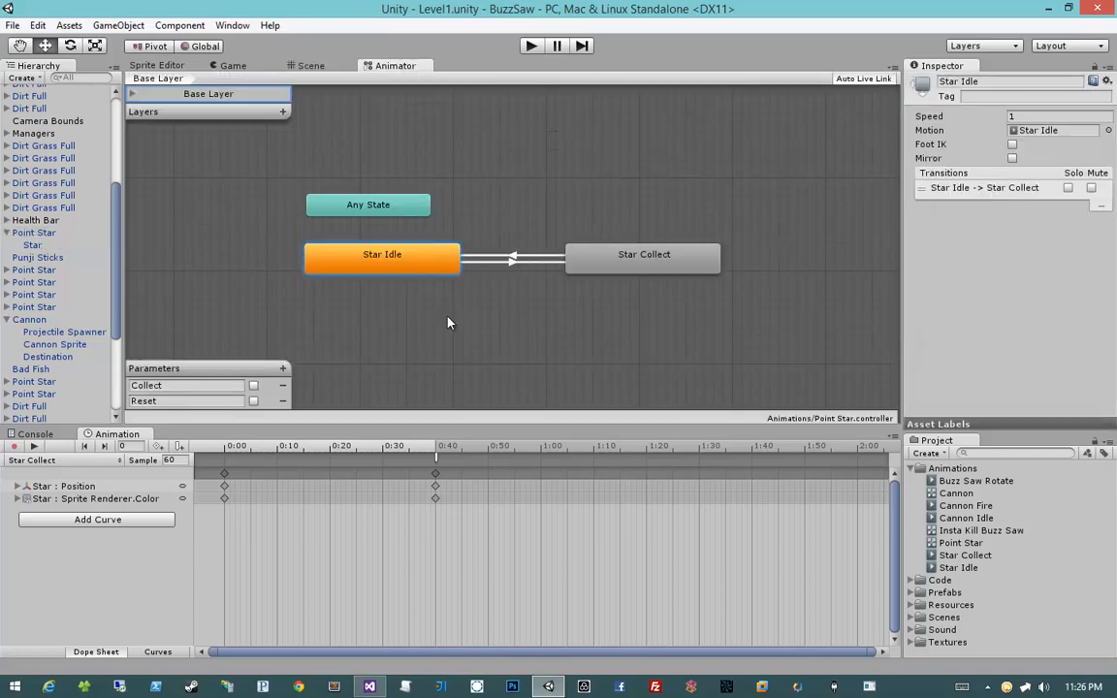
click(495, 262)
click(454, 266)
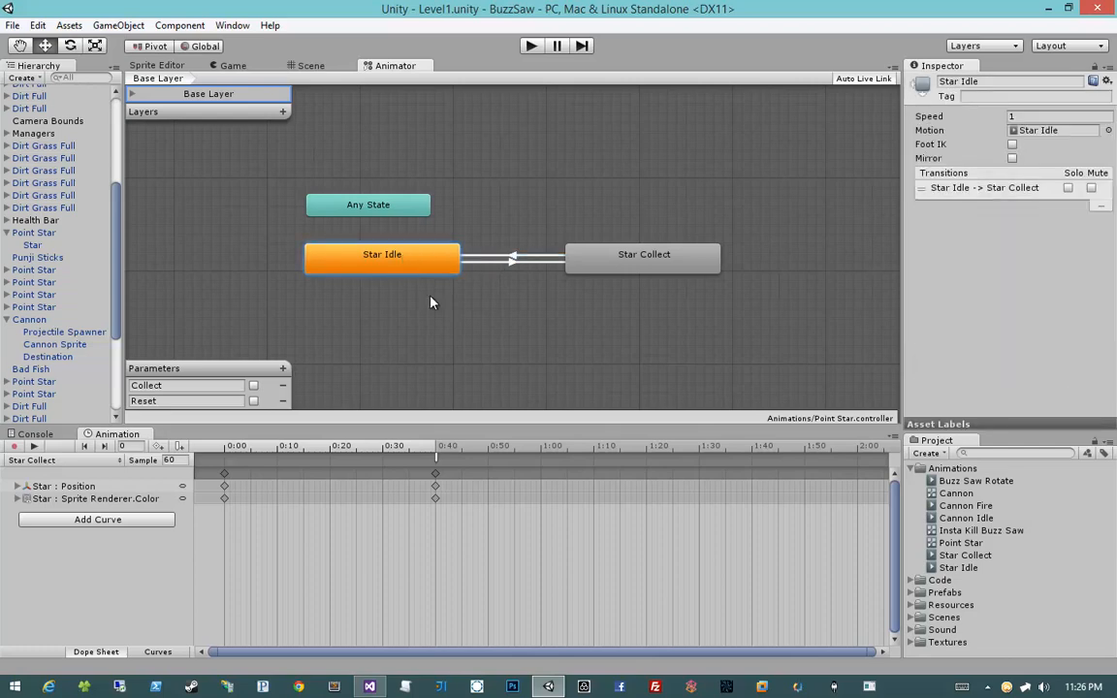
click(482, 344)
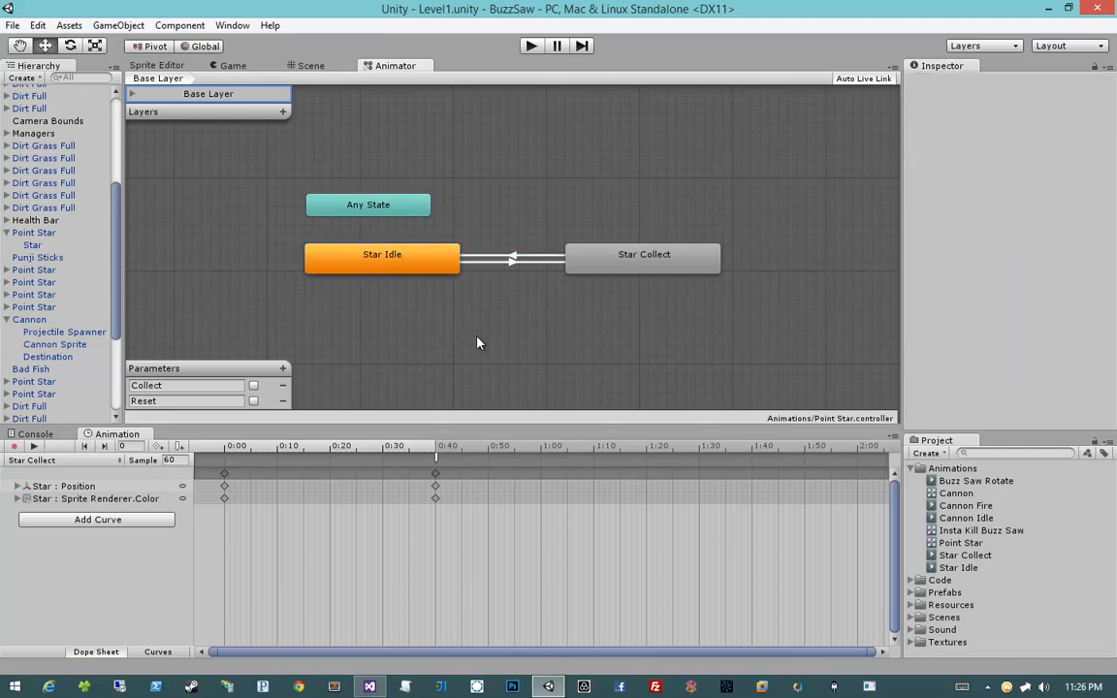
click(217, 66)
click(296, 66)
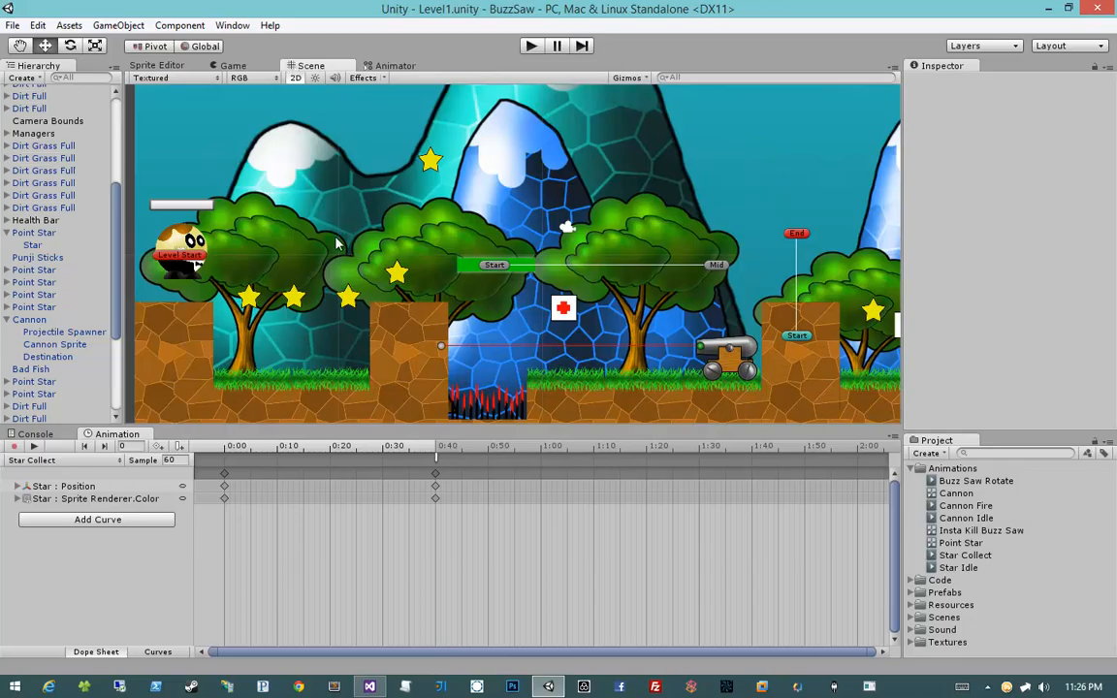
In Visual Studio, declare public SpriteRenderer Renderer; below the Animator field in PointStar.cs and save the script.
key(alt+Tab)
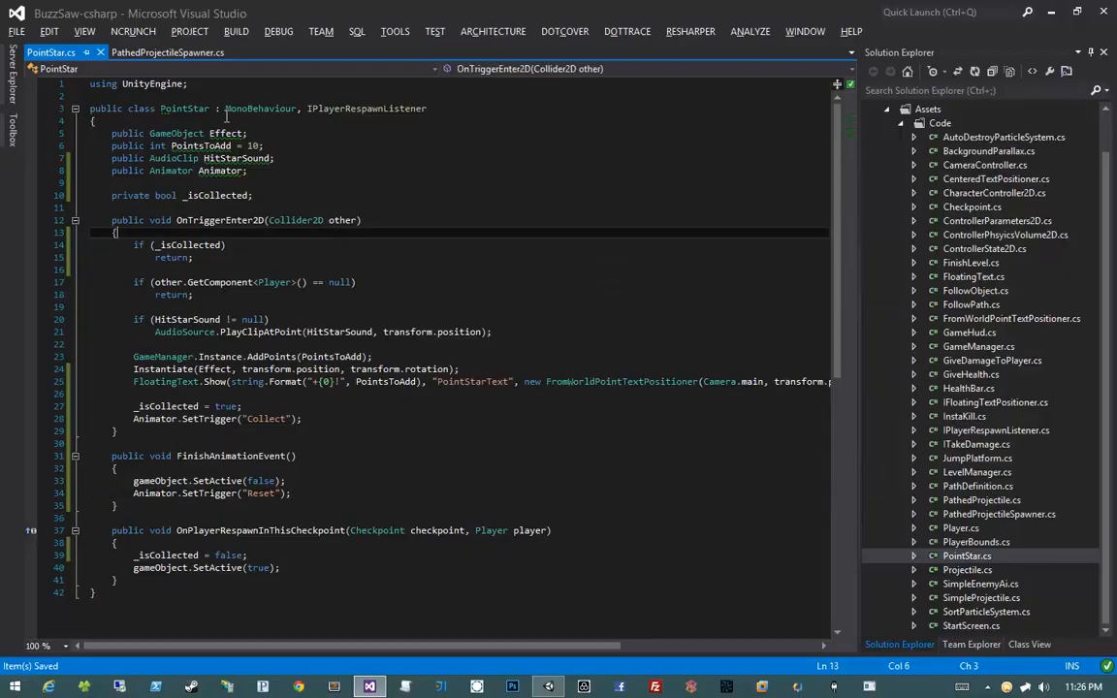
click(451, 171)
key(Return)
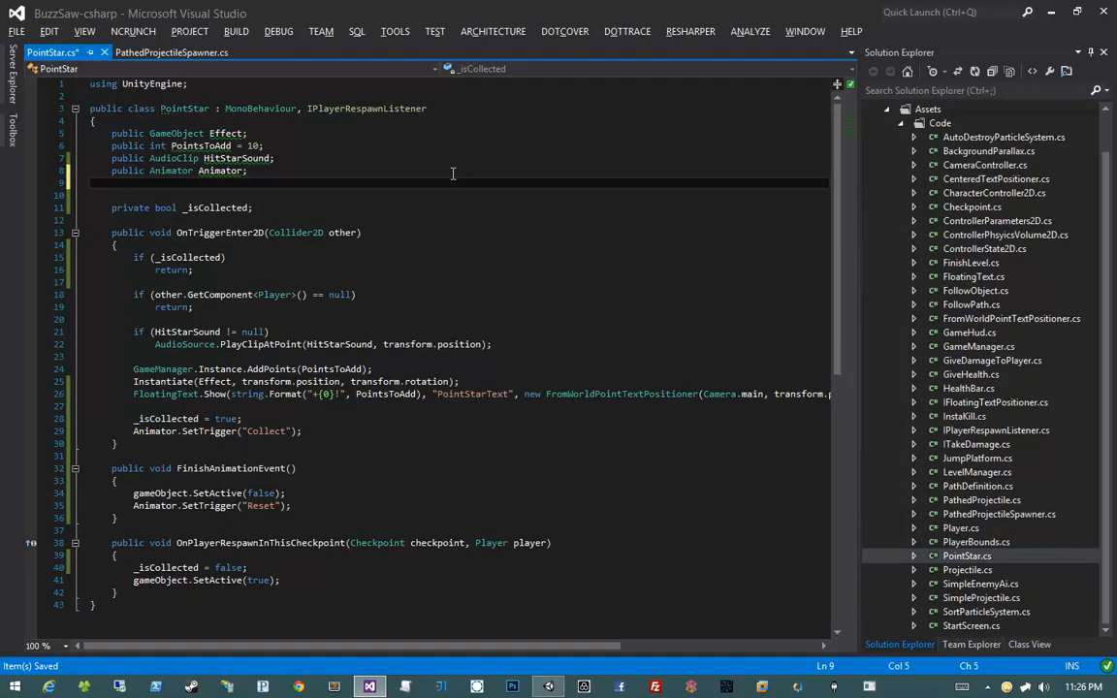
text(public SpriteRen)
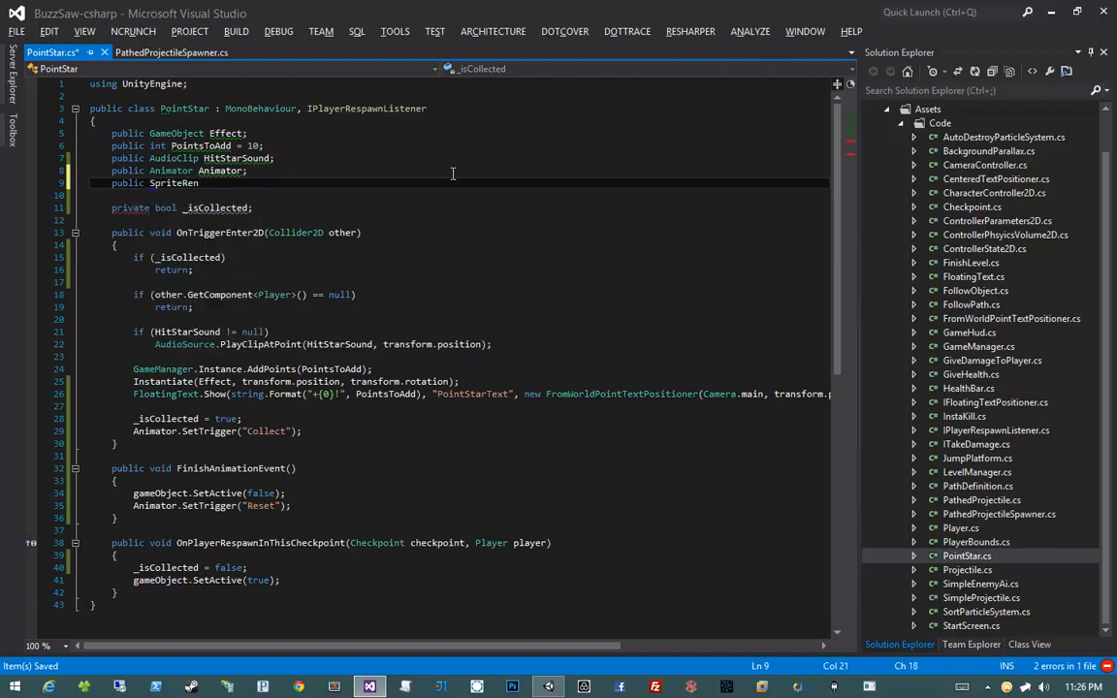
text(derer Rende)
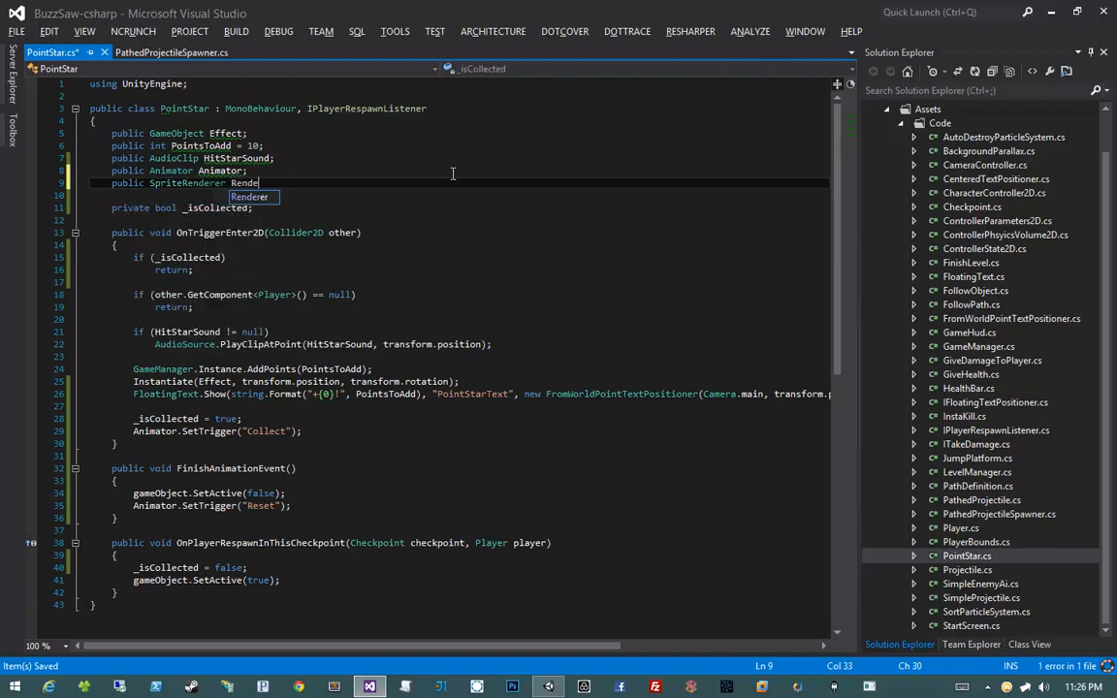
text(rer;)
key(ctrl+s)
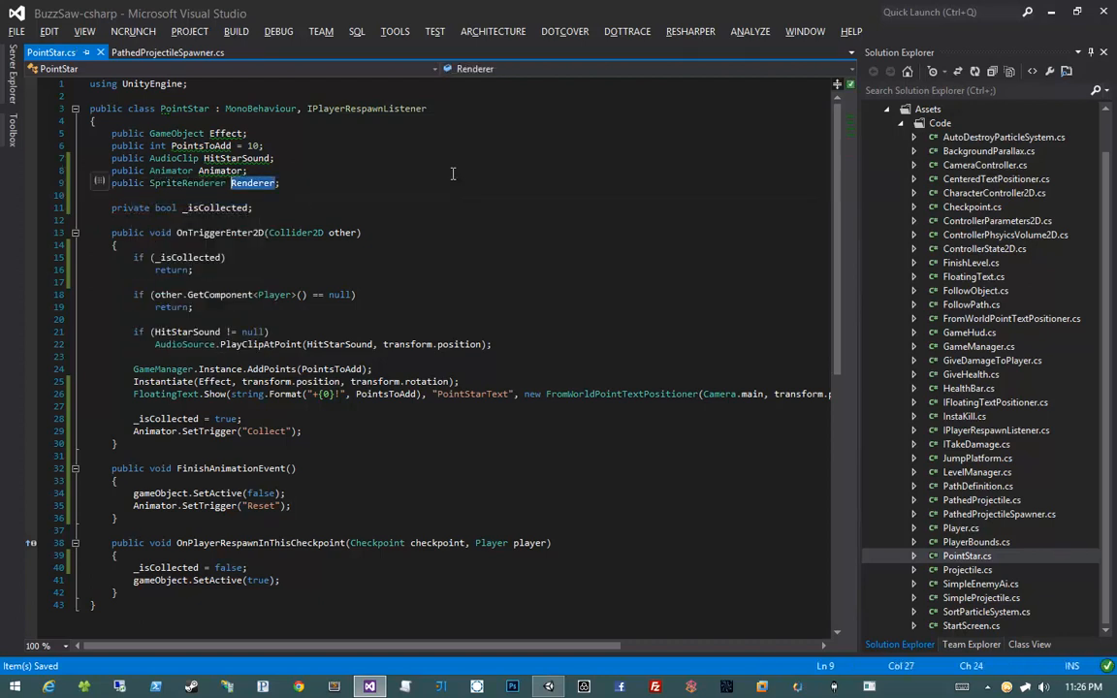
In FinishAnimationEvent, replace the gameObject.SetActive(false) call with Renderer.enabled = false;.
click(158, 493)
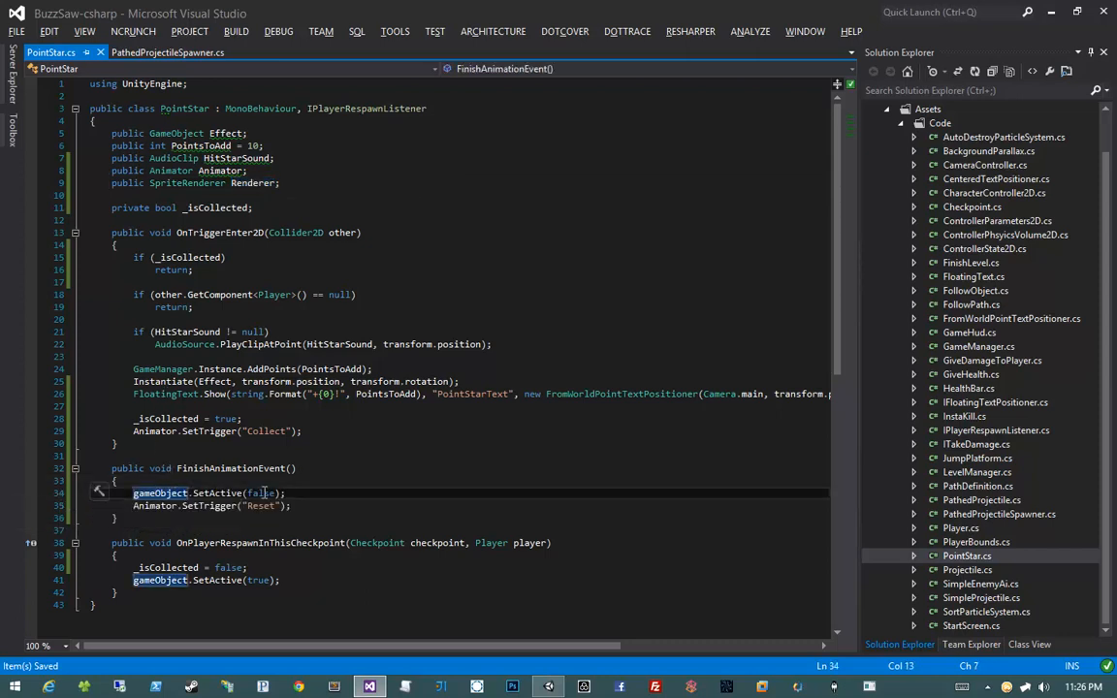
drag(133, 493, 334, 494)
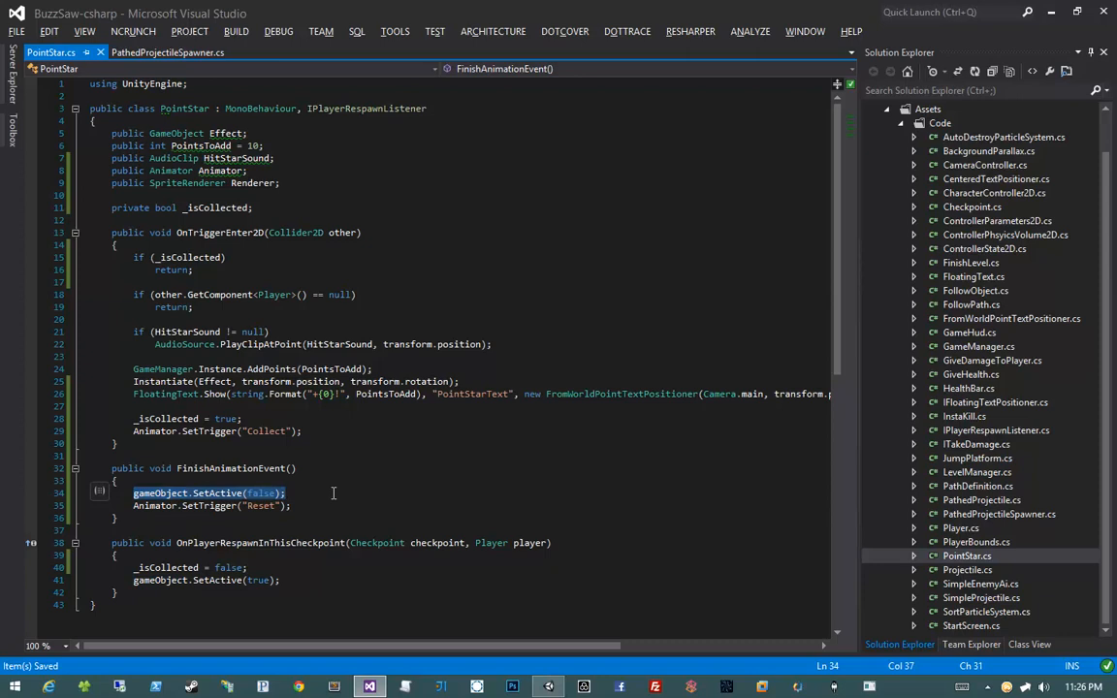
text(Rende)
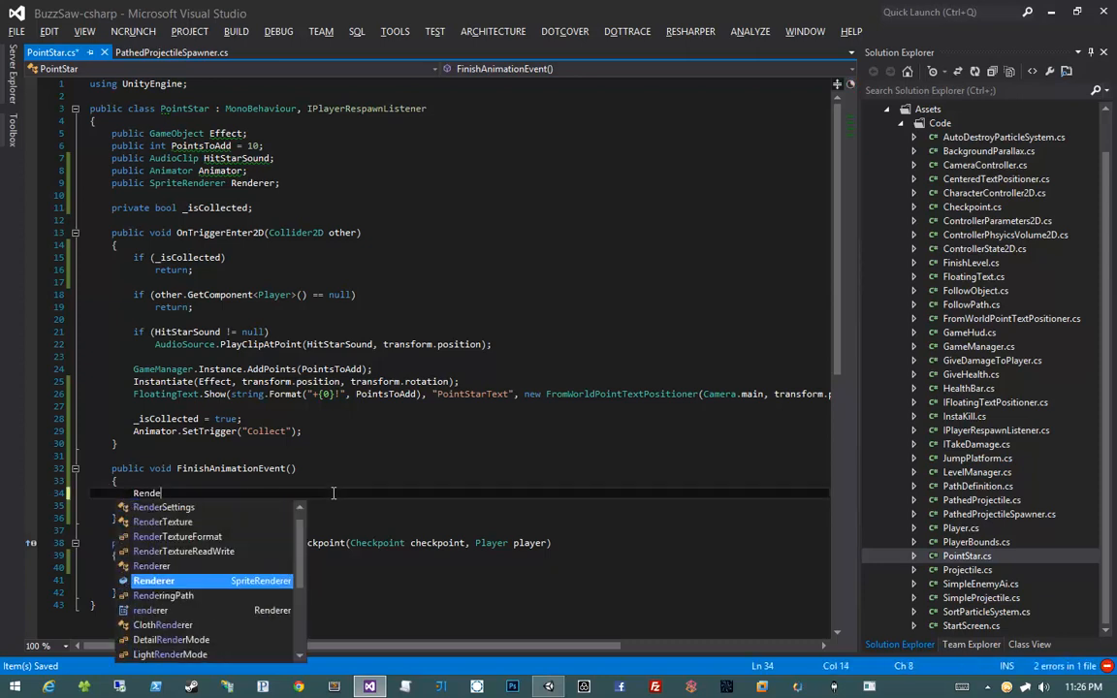
text(rer.enabled = false;)
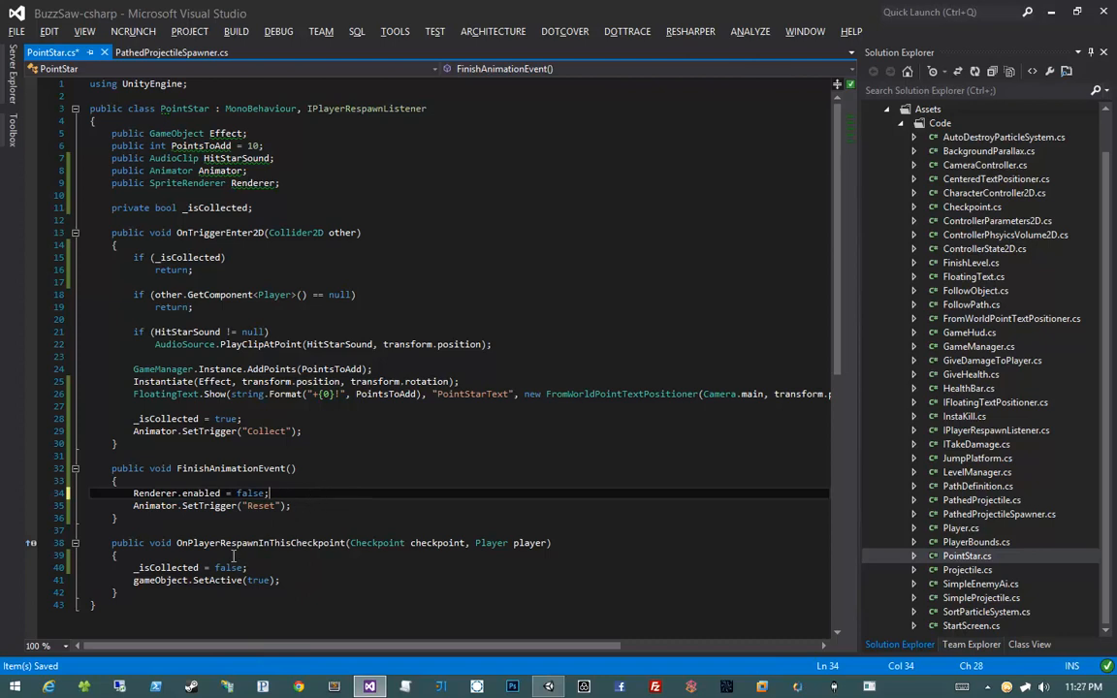
In OnPlayerRespawnInThisCheckpoint, replace gameObject.SetActive(true) with Renderer.enabled = true; and save PointStar.cs.
click(189, 543)
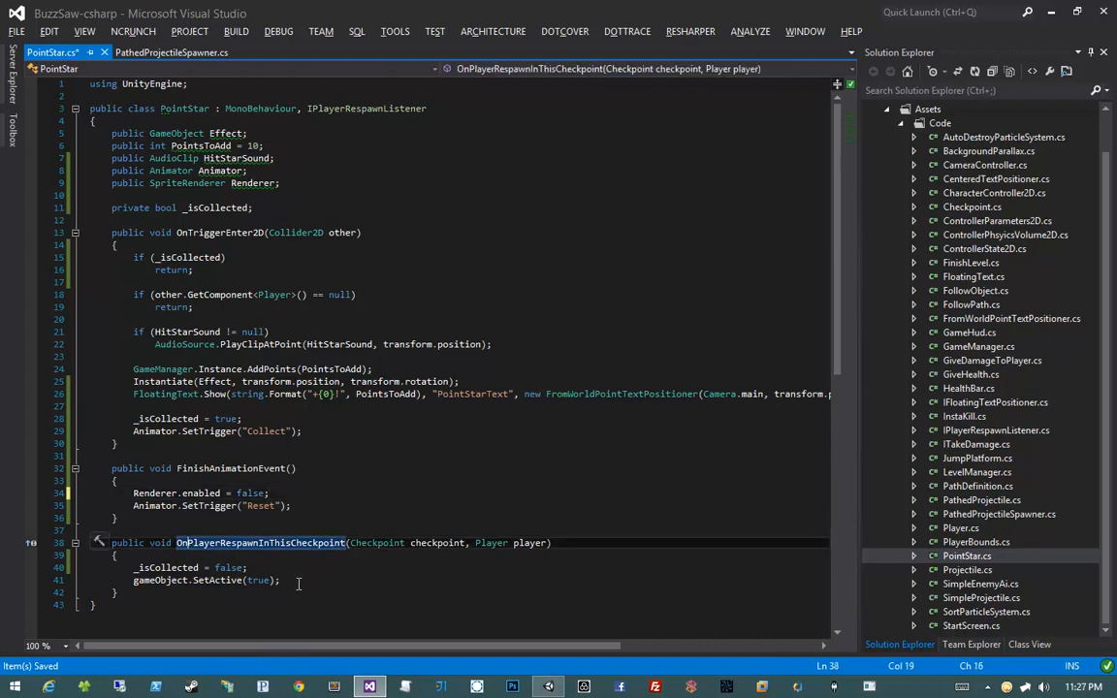
click(348, 579)
key(shift+Home)
text(Renrer)
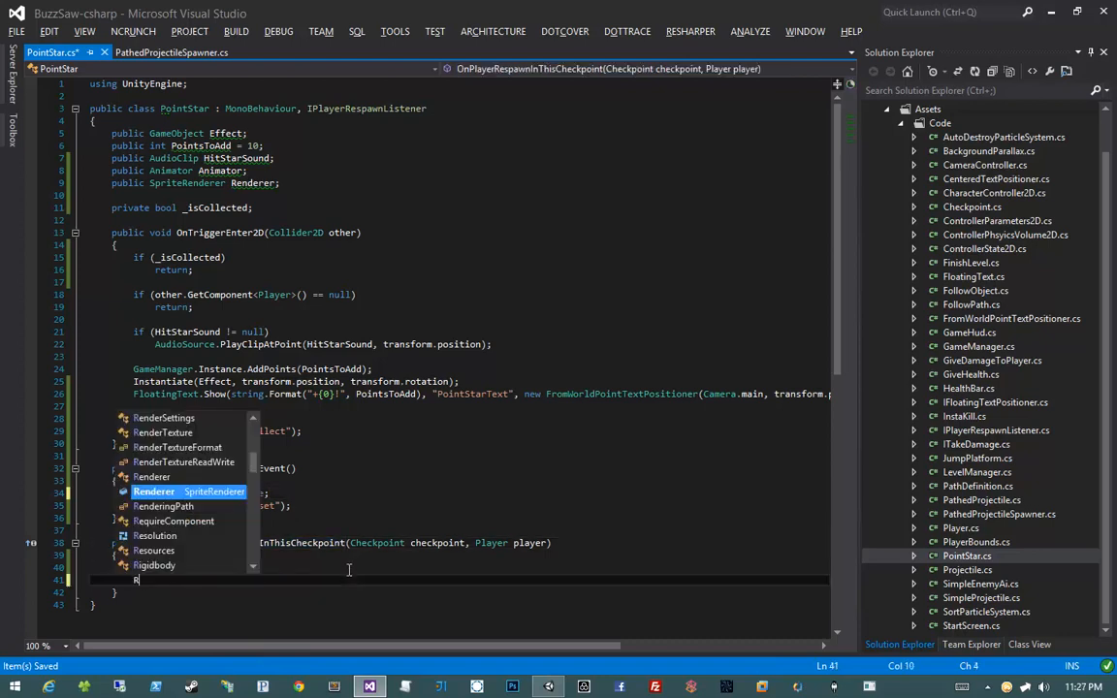
key(BackSpace)
key(BackSpace)
key(BackSpace)
text(der)
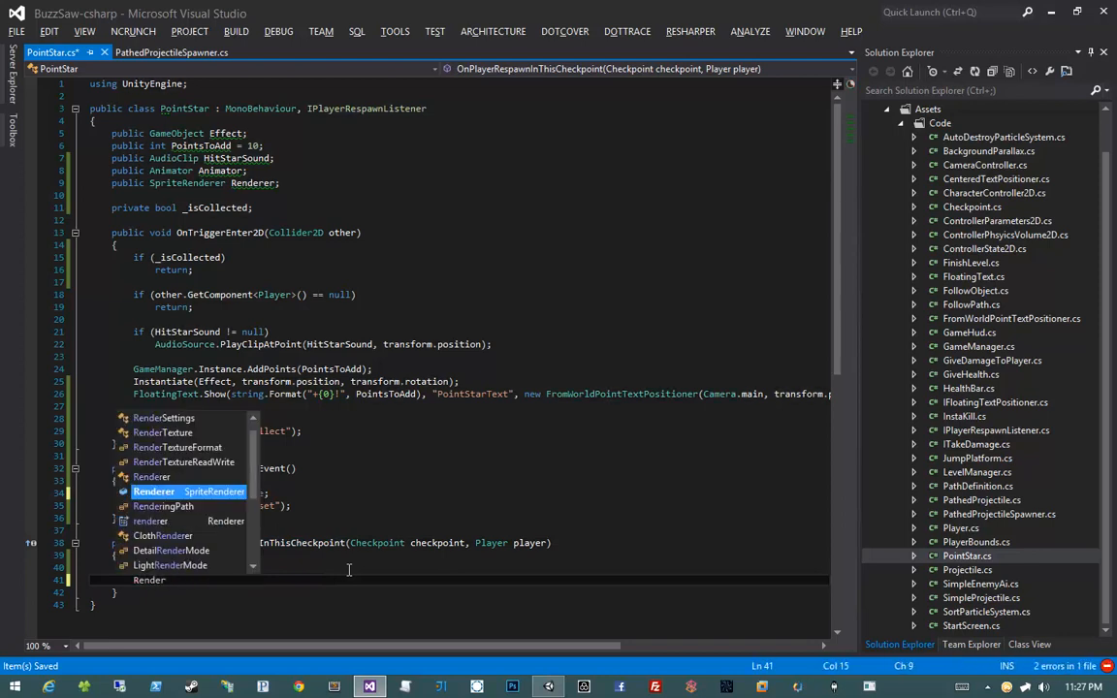
text(er.enabled = true;)
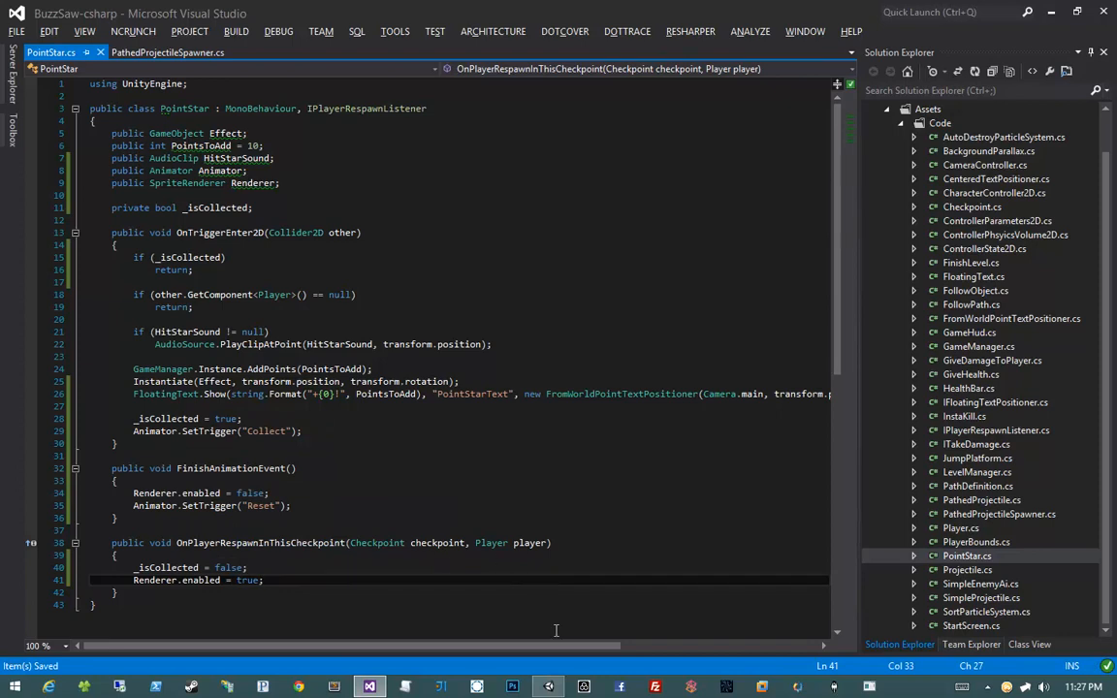
Back in Unity, assign a Point Star's Star child to its script's Renderer reference and apply the change to the prefab.
click(549, 687)
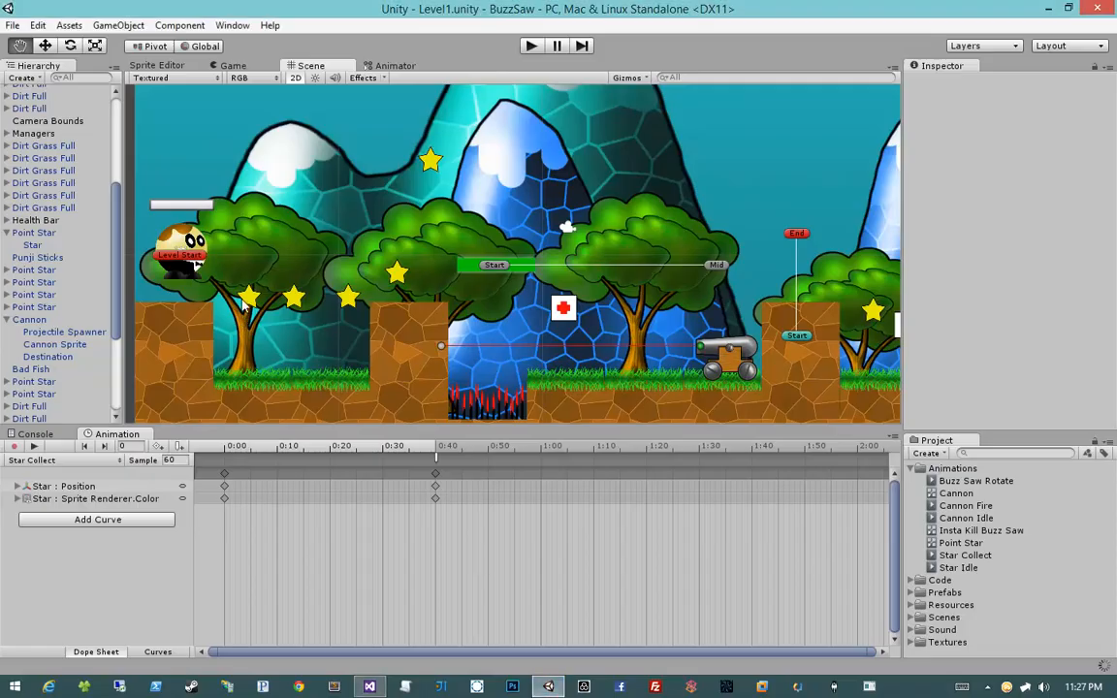
click(39, 294)
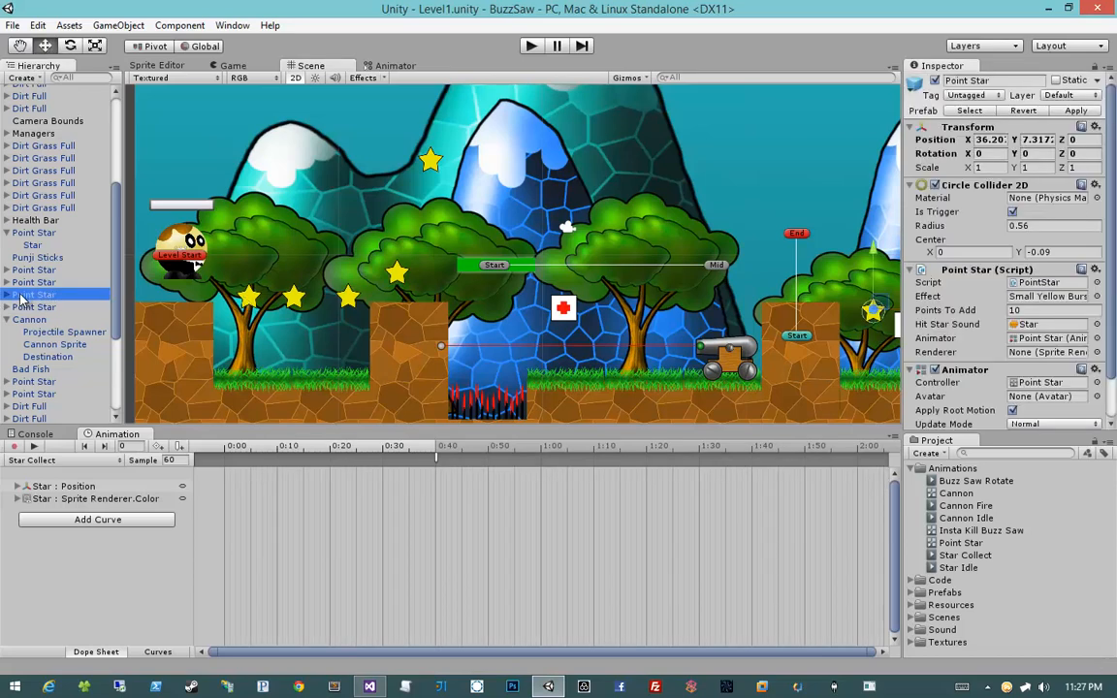
click(6, 295)
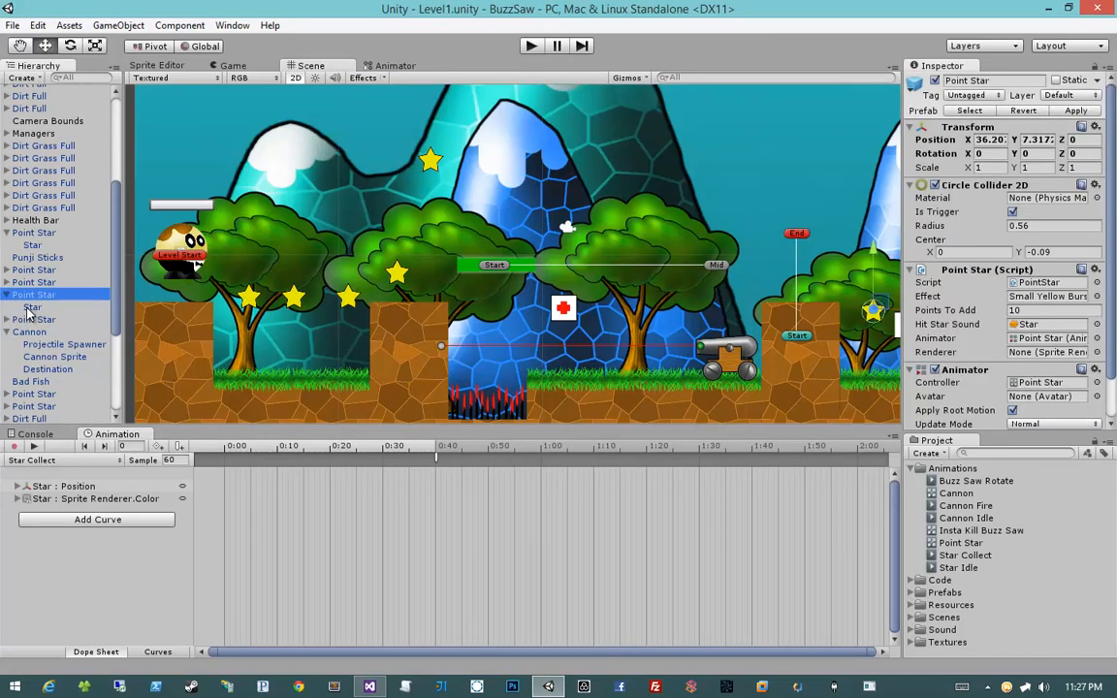
drag(32, 308, 1050, 352)
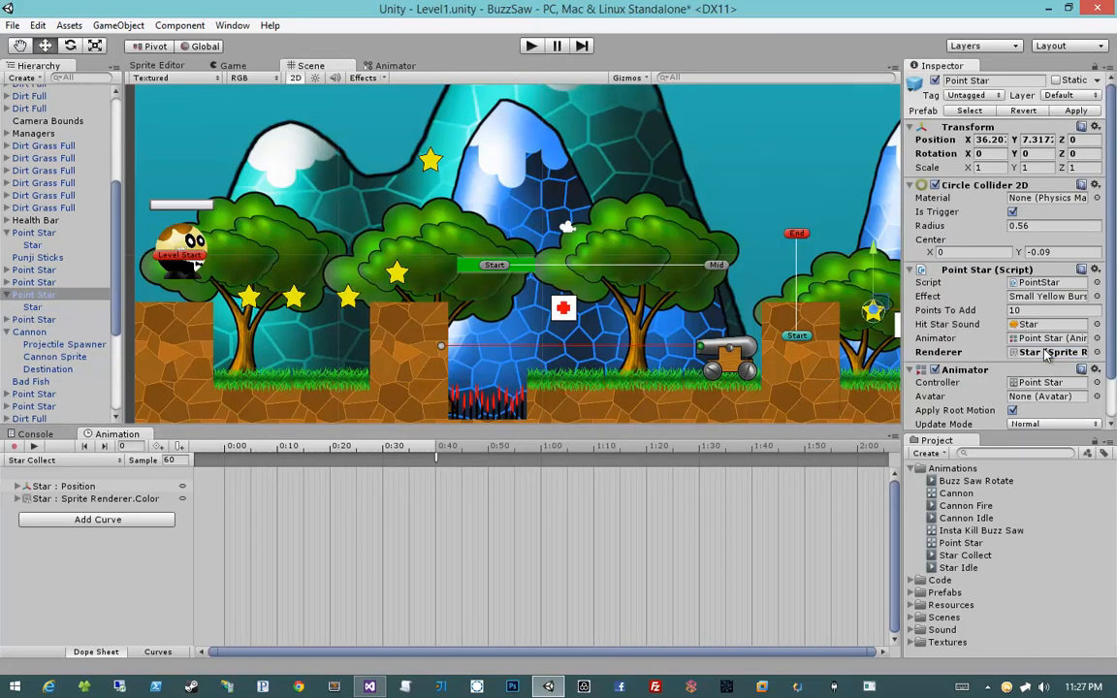
click(1074, 110)
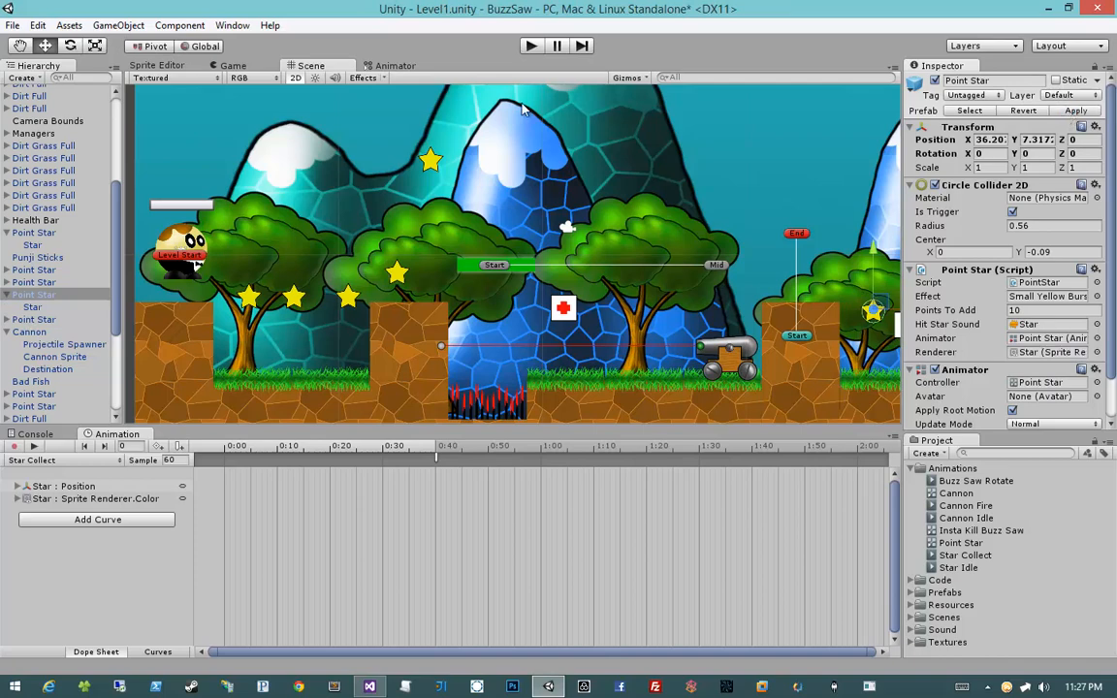
Play-test the level by collecting stars, respawning via the spike pit and collecting the same stars again, and stop the game.
click(531, 47)
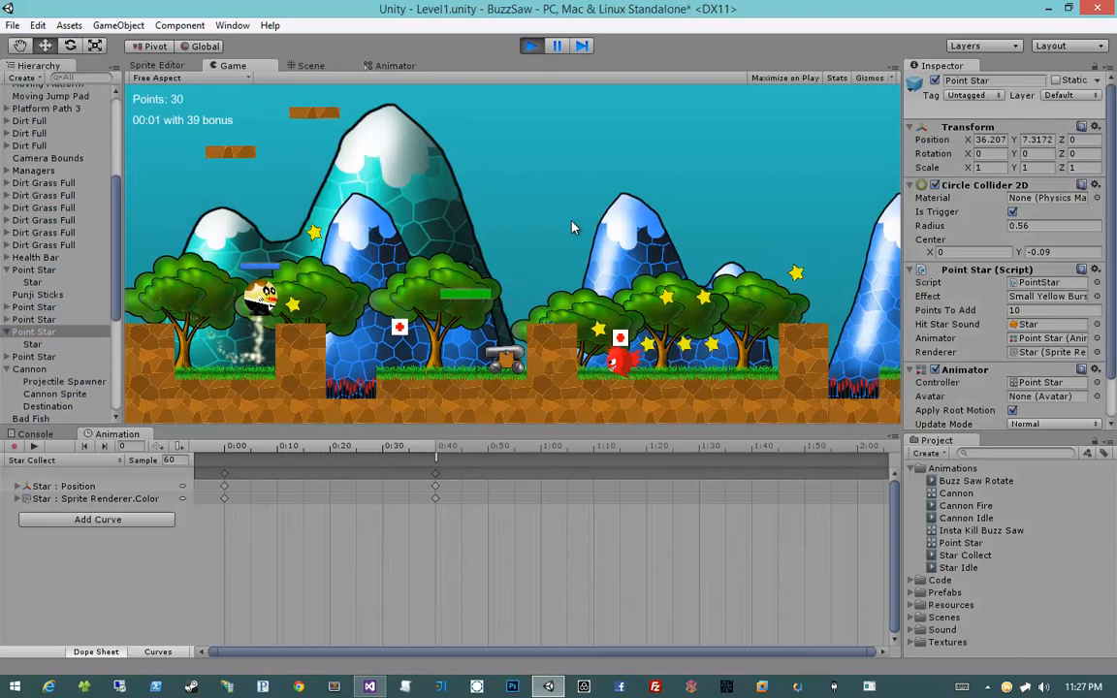
key(space)
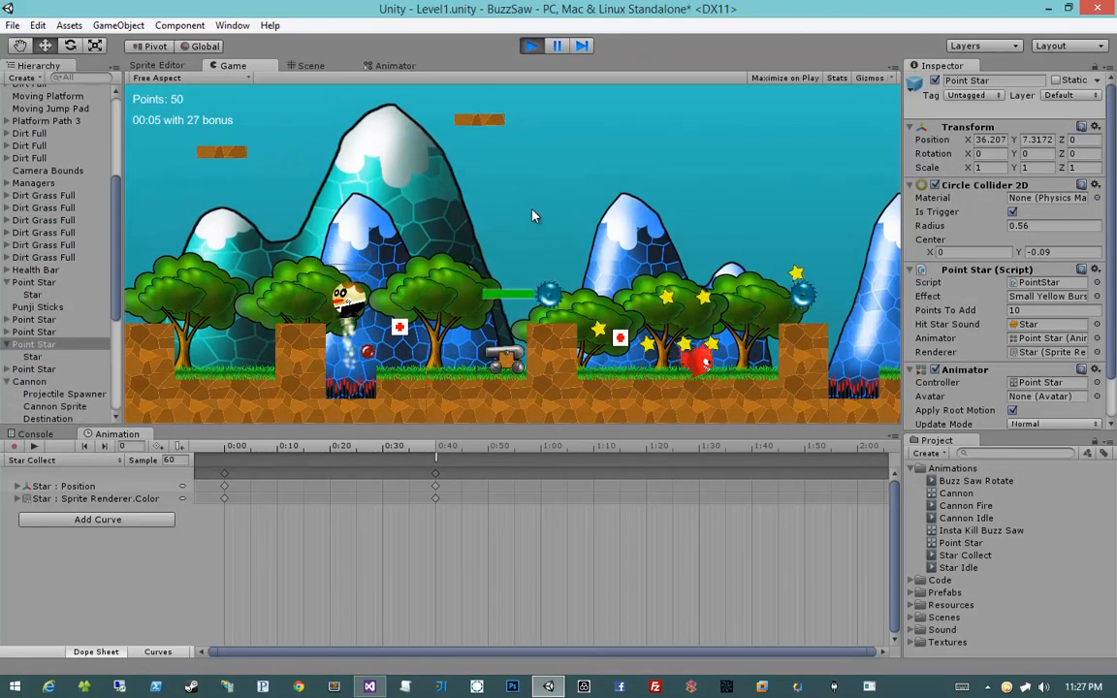
key(d)
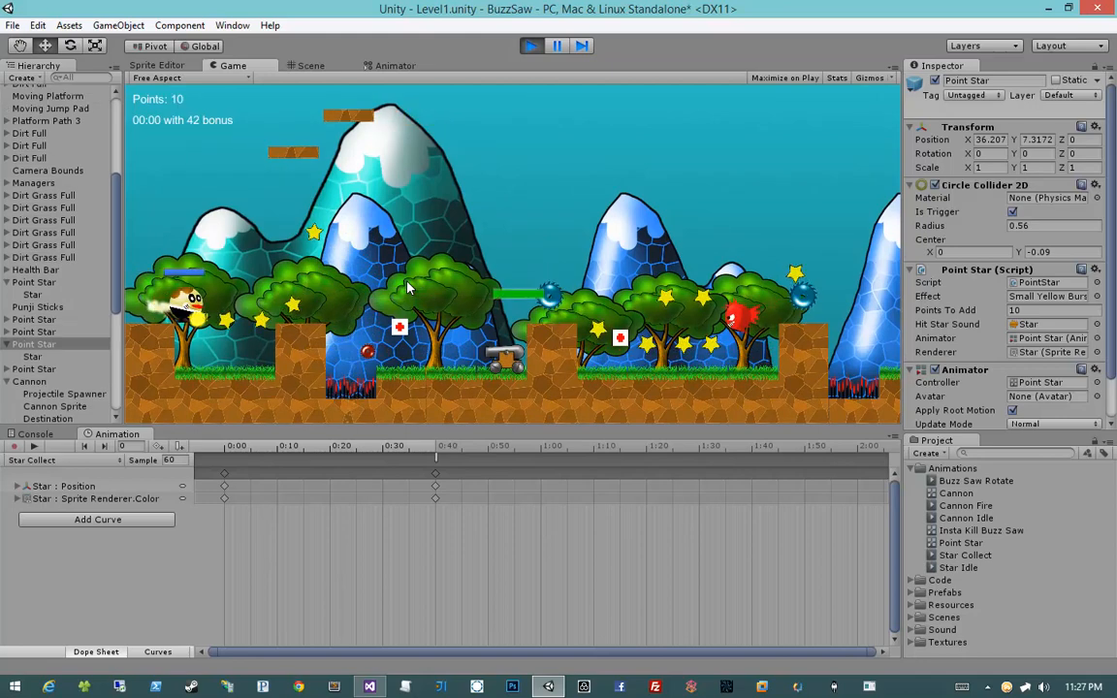
key(space)
key(d)
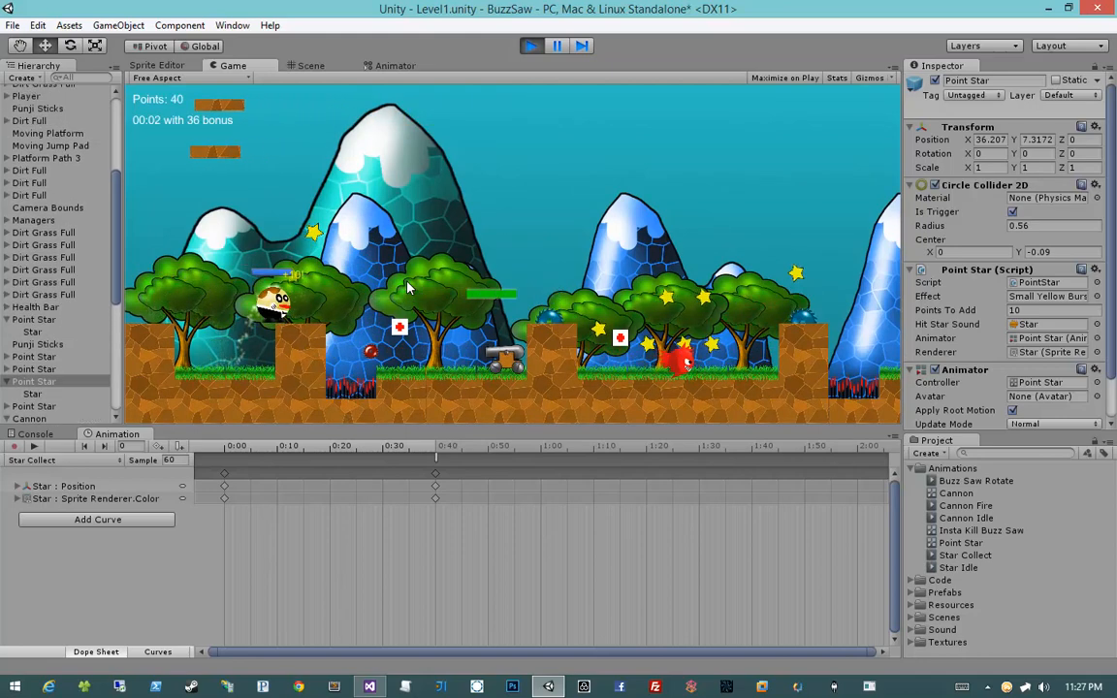
key(space)
key(d)
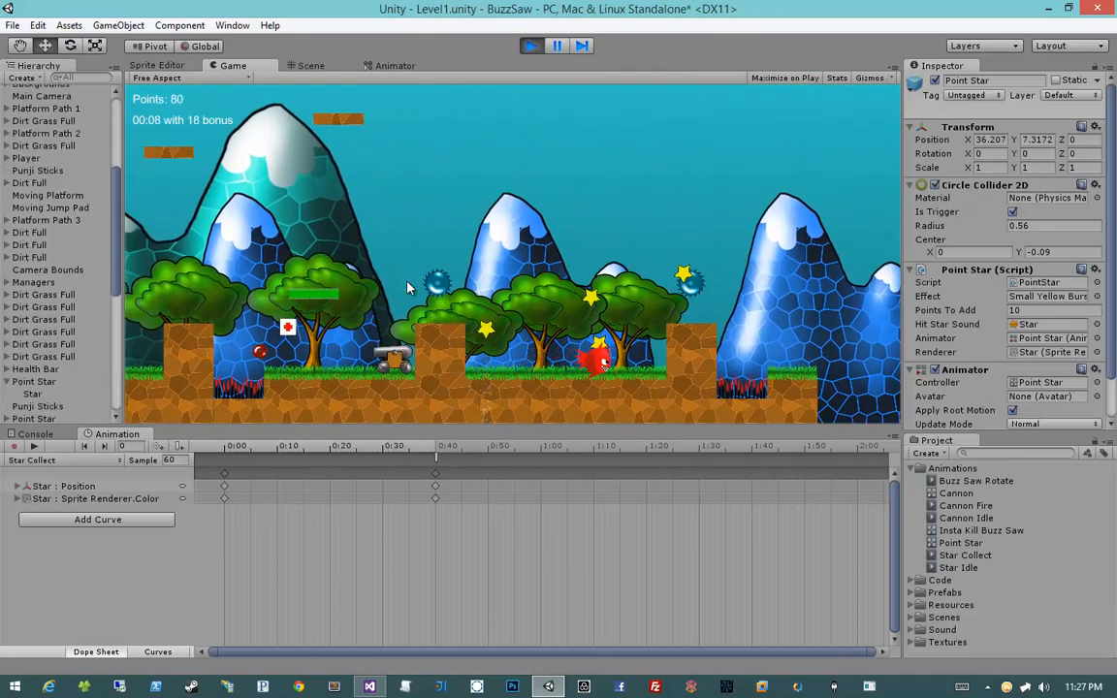
click(536, 46)
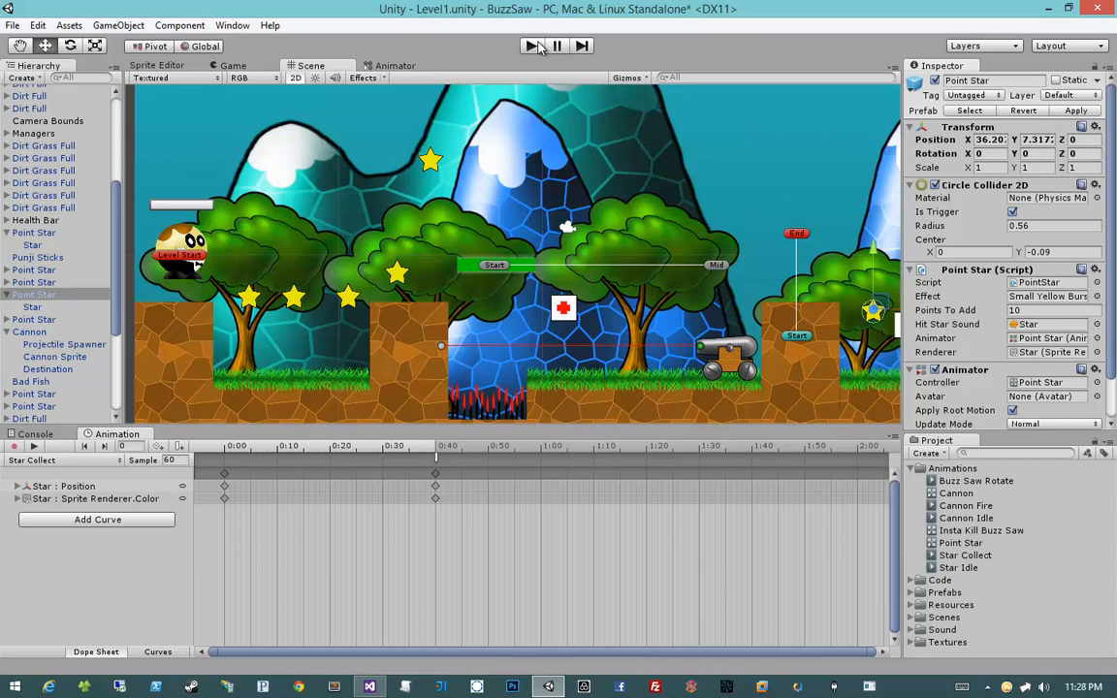
scroll(549, 202, down, 5)
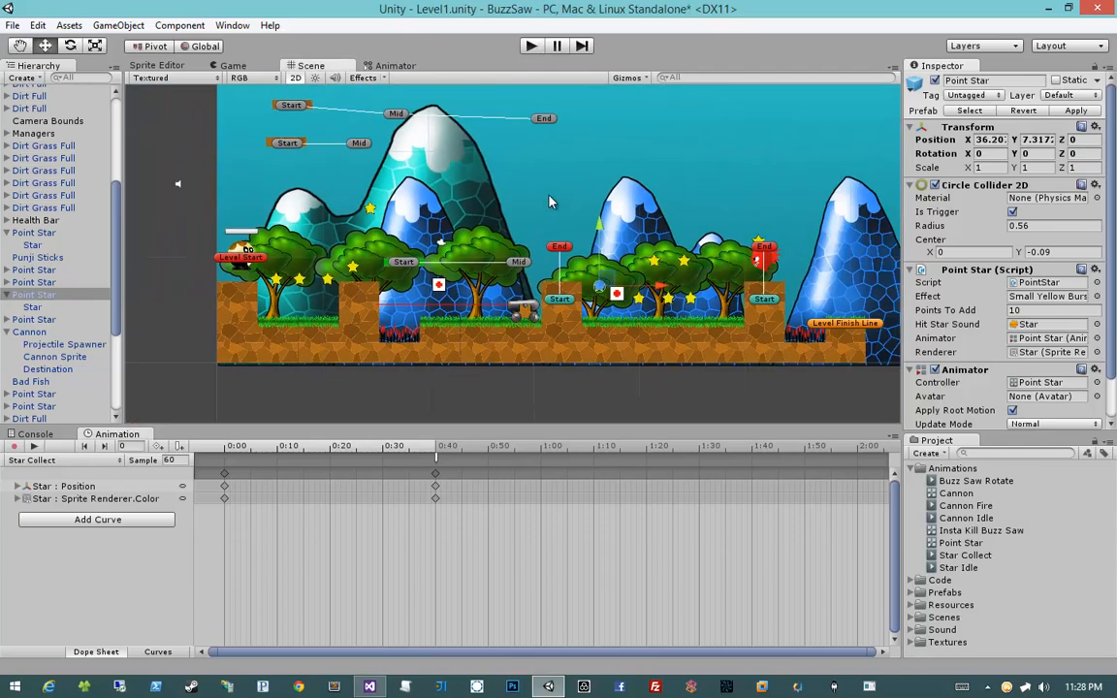
mouse_move(549, 202)
middle_down()
mouse_move(557, 247)
mouse_move(559, 217)
middle_up()
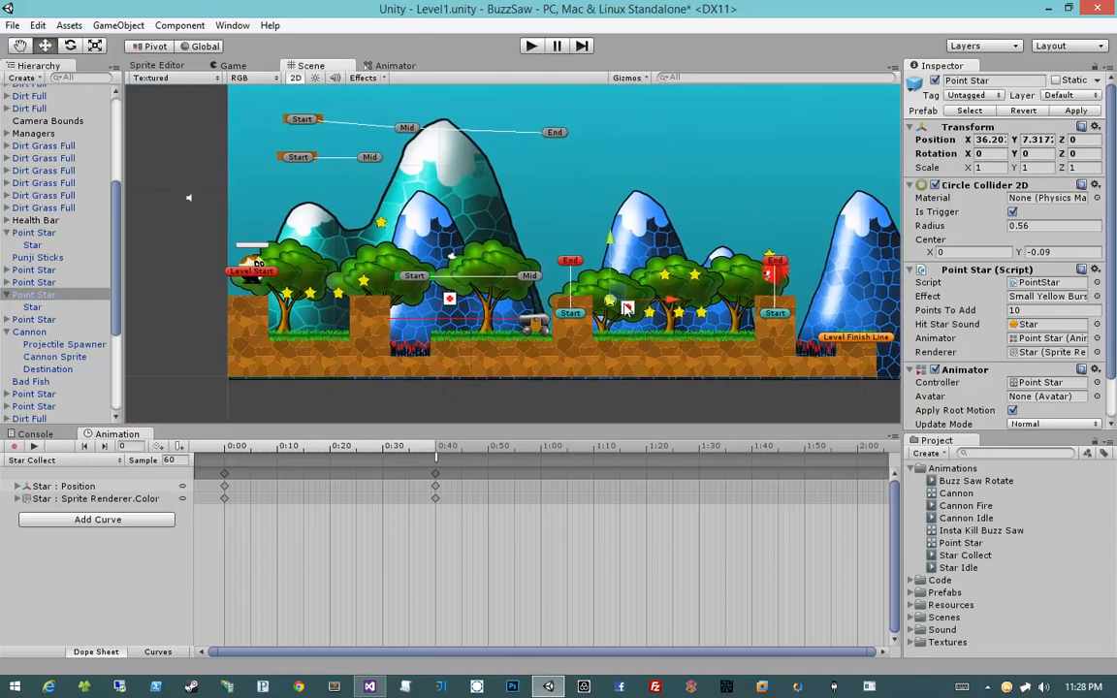
Create a new animation clip named Health Pack Idle in the Animations folder for the Health Pack to the right of the cannon.
click(529, 327)
click(530, 383)
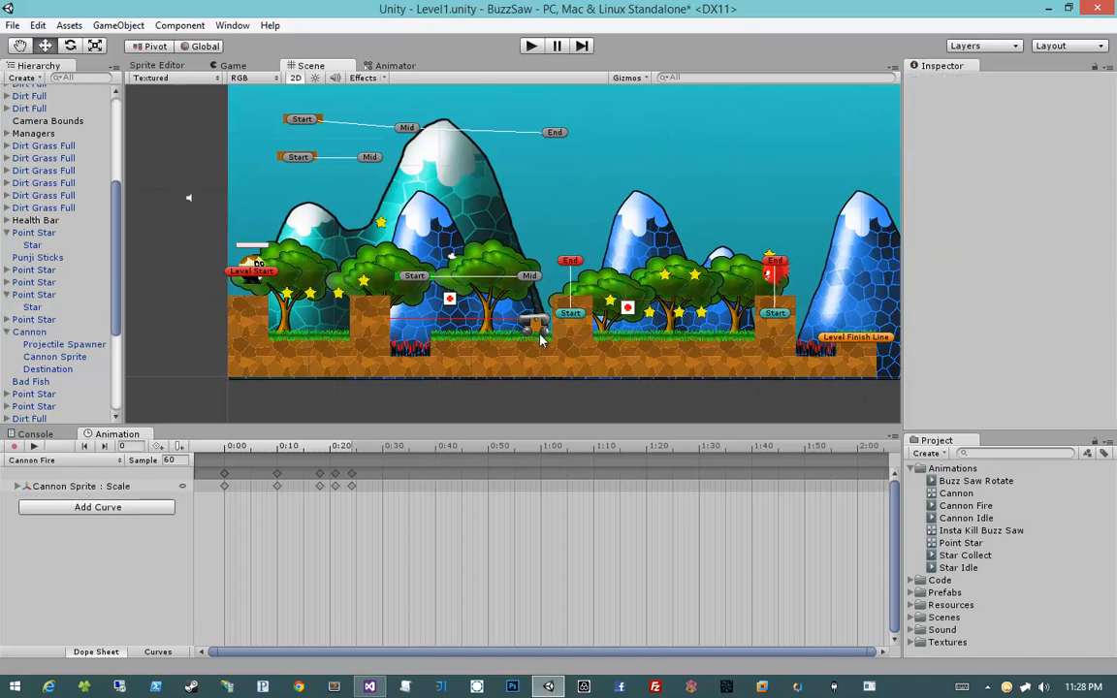
scroll(489, 307, up, 4)
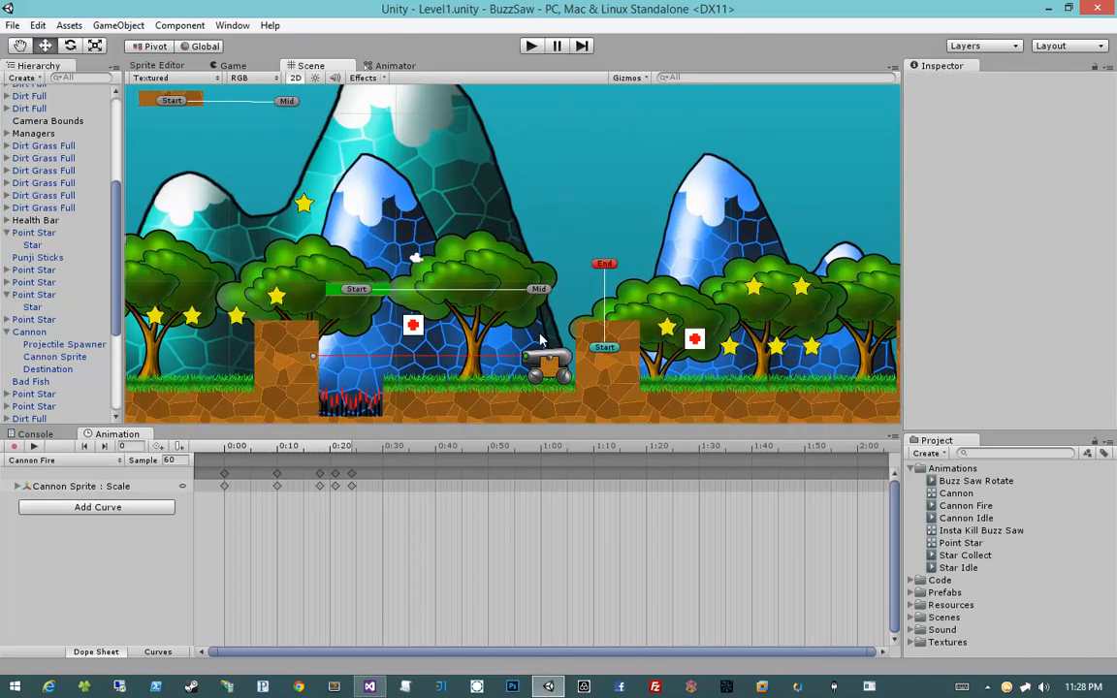
middle_drag(577, 328, 522, 317)
click(636, 333)
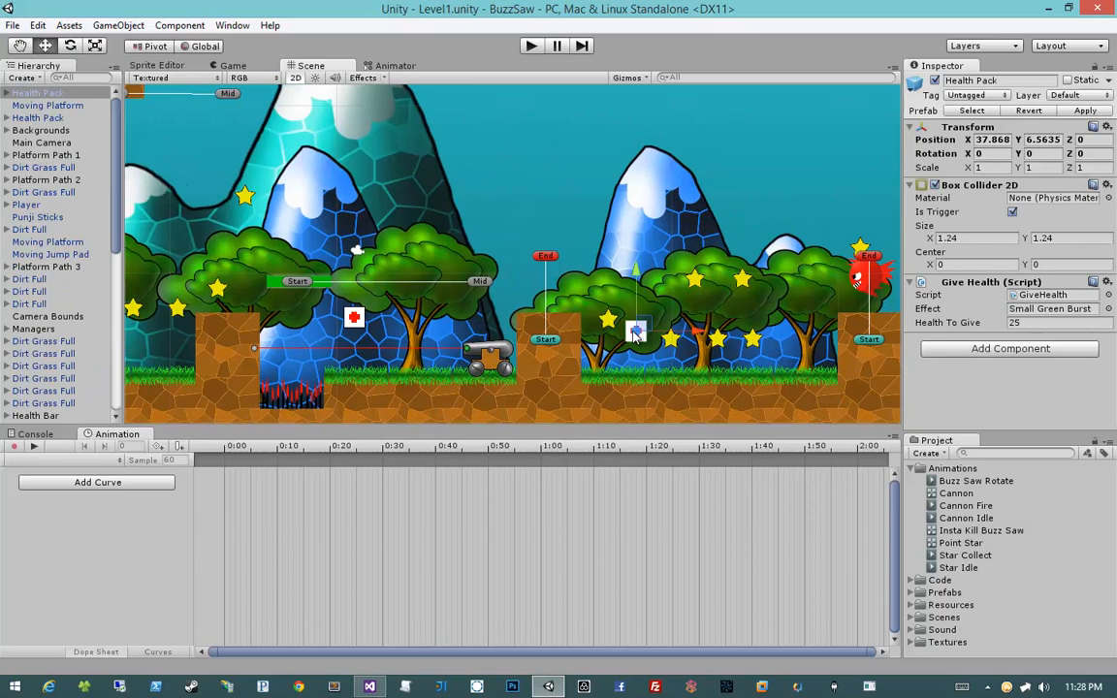
click(143, 484)
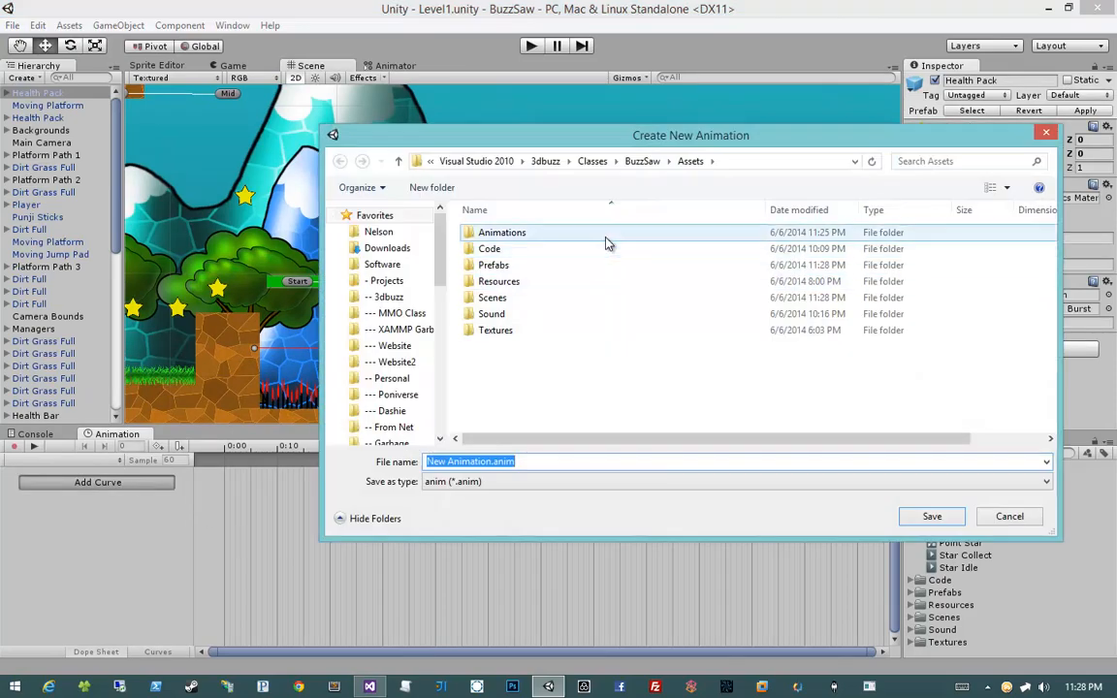
double_click(606, 242)
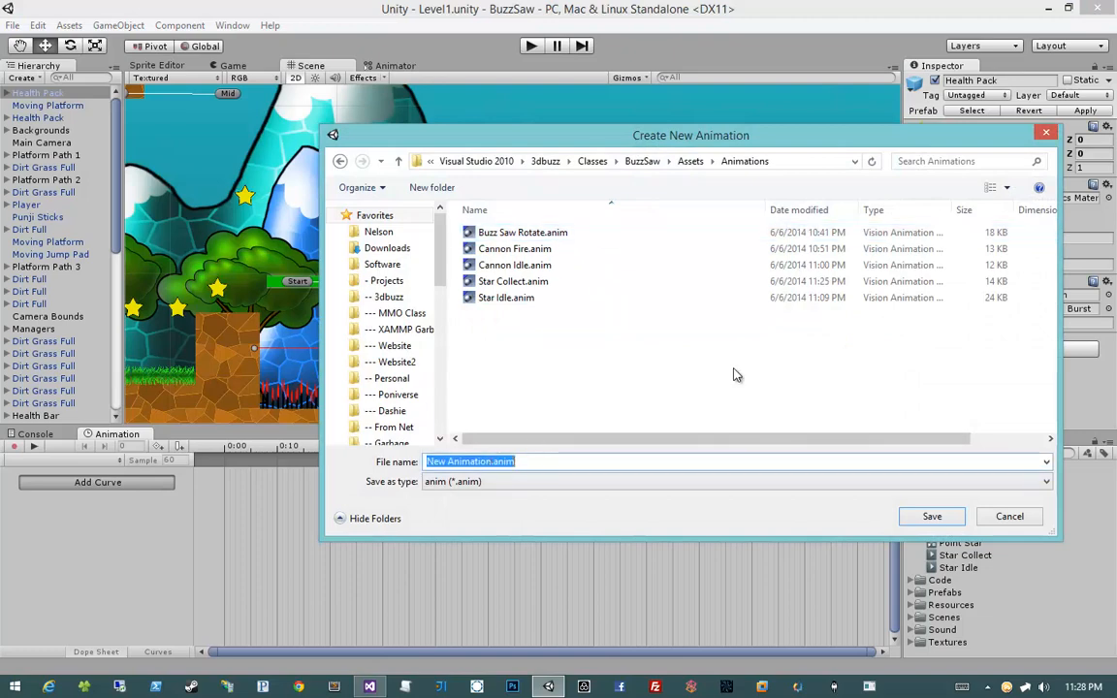
text(Health Pack Idle)
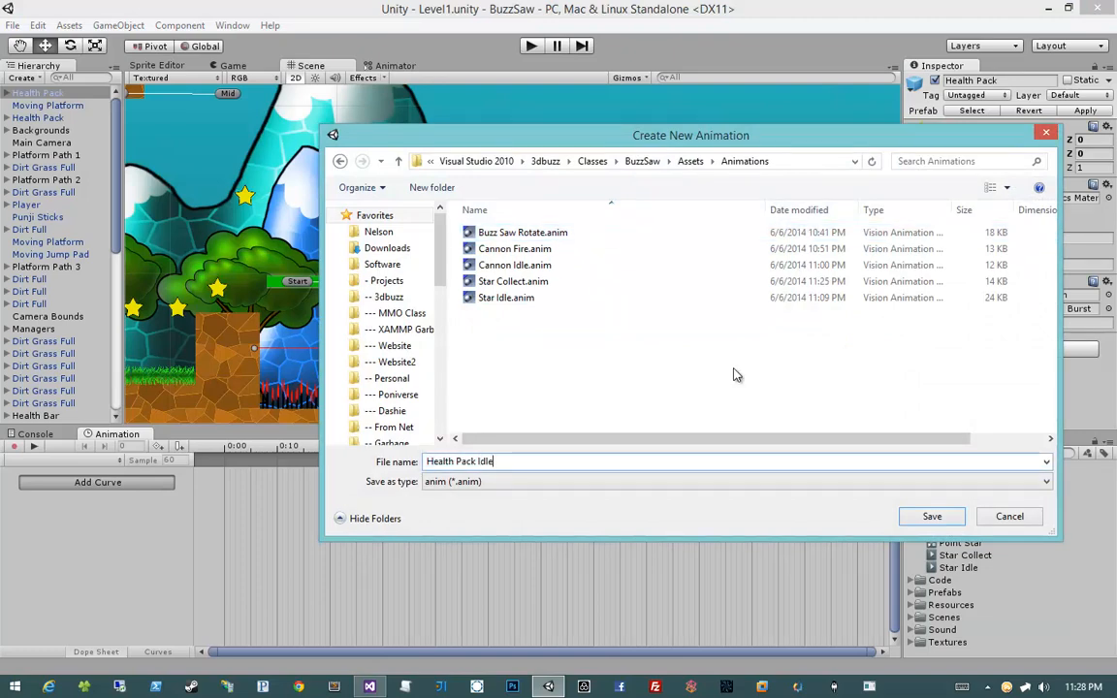
key(Return)
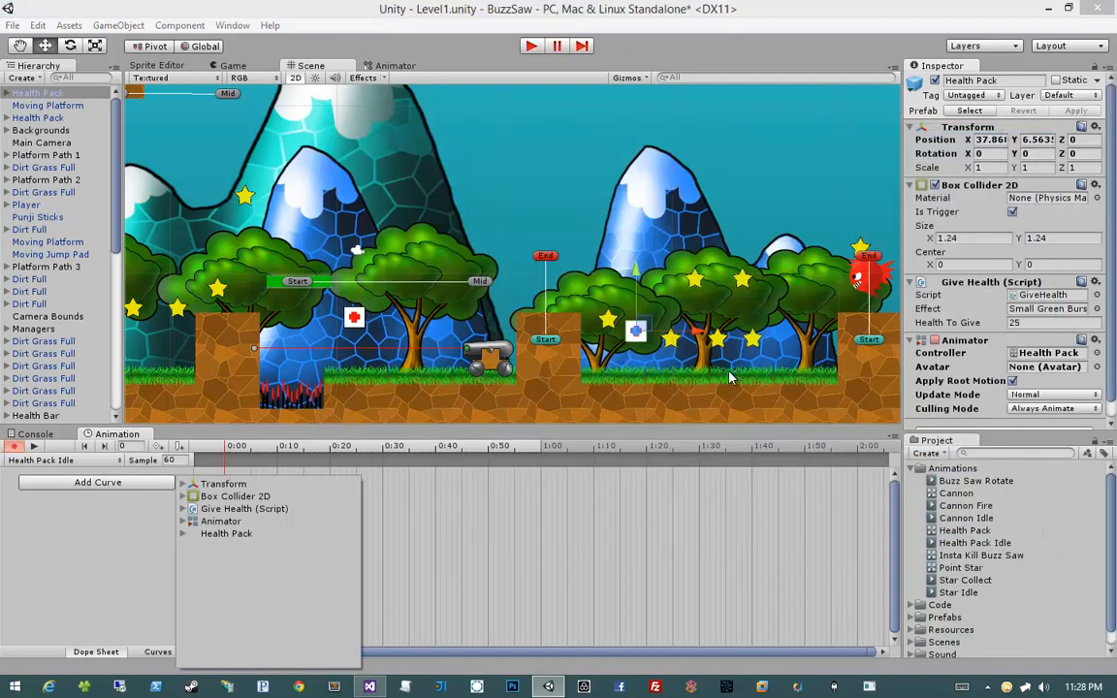
Add a Position curve for the child Health Pack sprite's Transform to the Health Pack Idle clip.
click(183, 535)
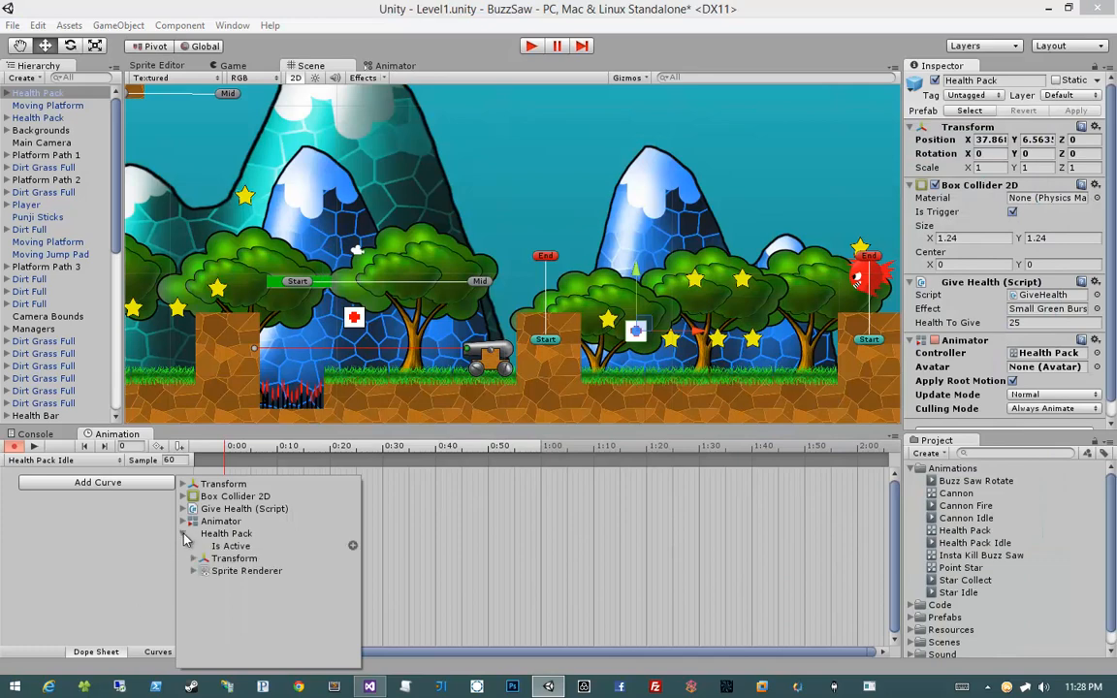
click(195, 560)
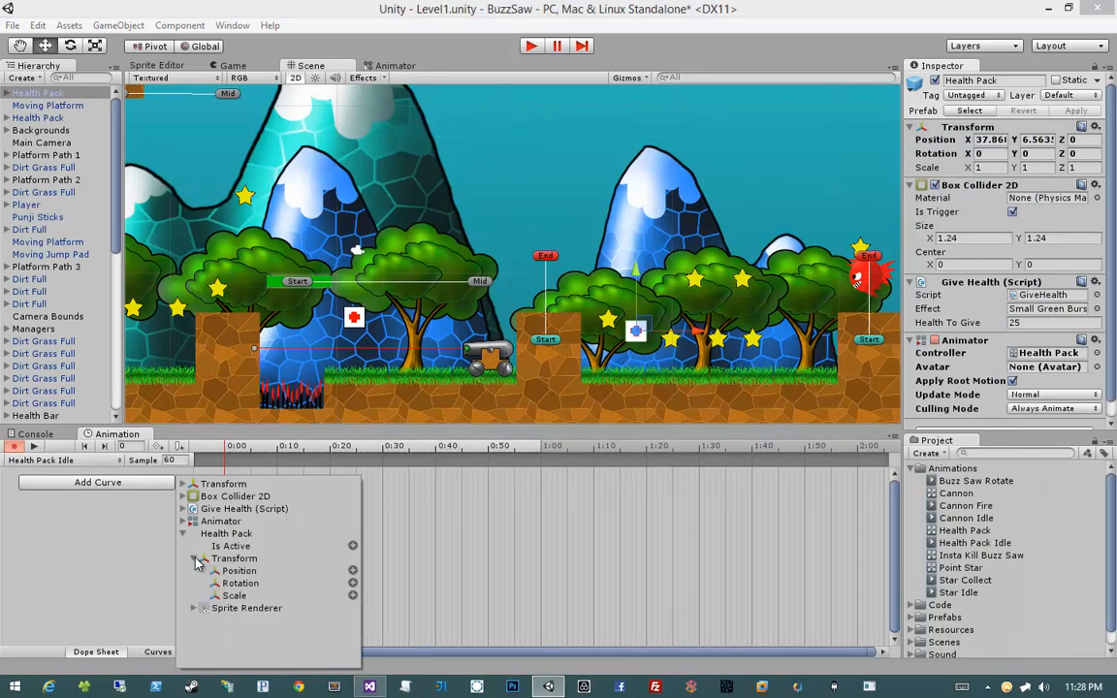
click(353, 574)
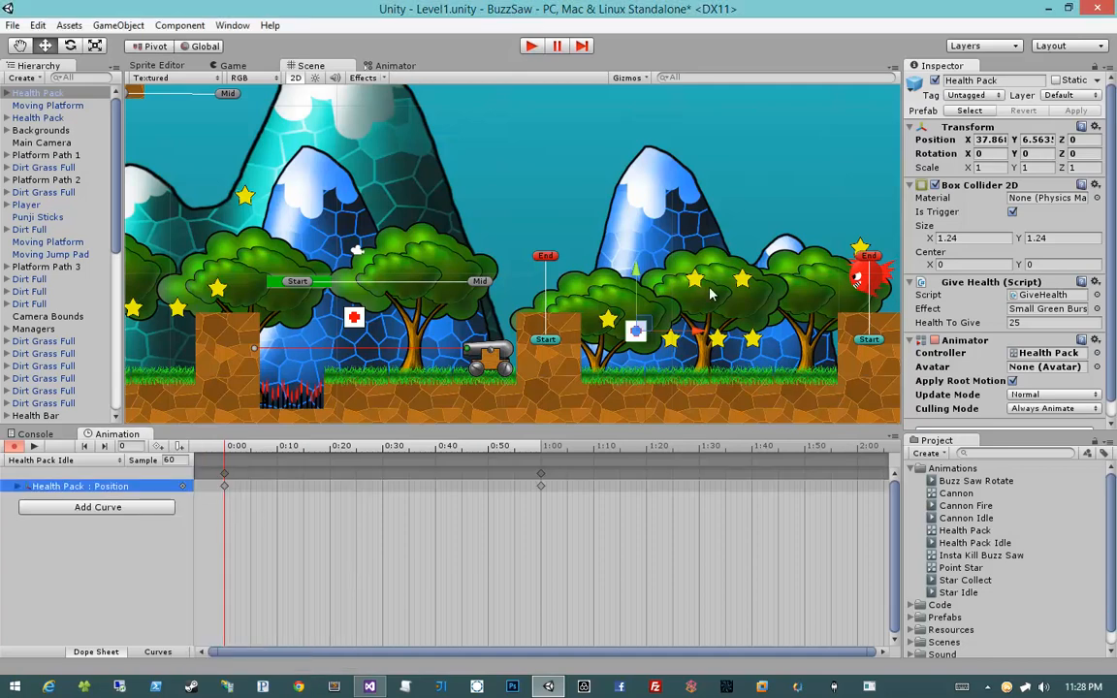
middle_drag(735, 304, 602, 288)
scroll(601, 288, up, 5)
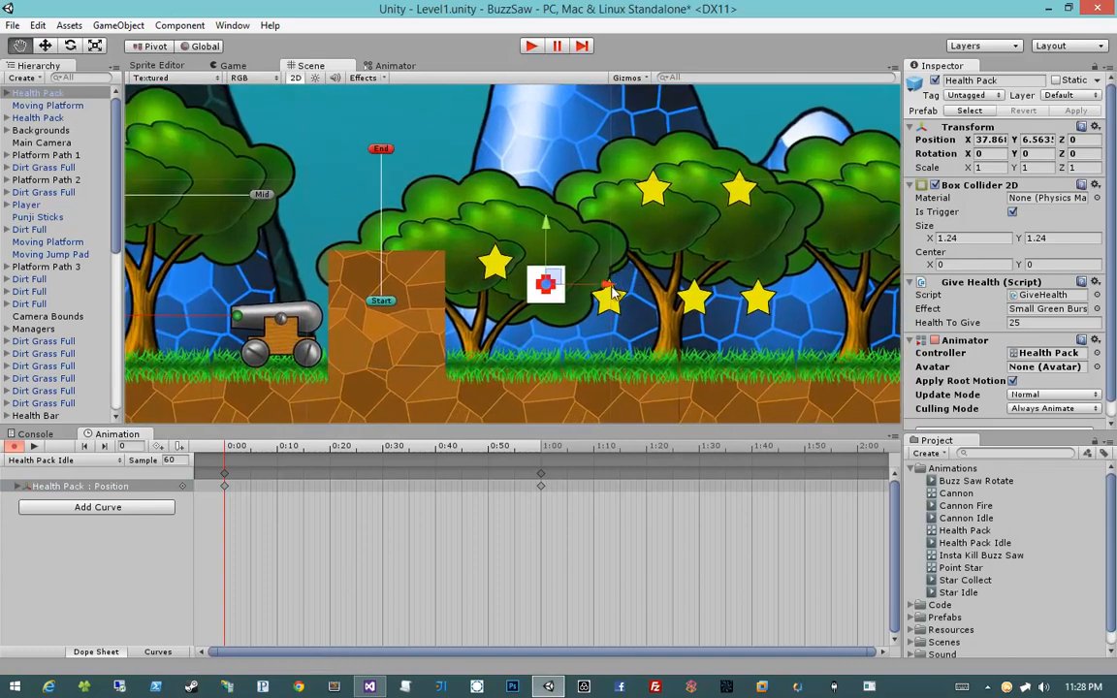
drag(607, 287, 601, 287)
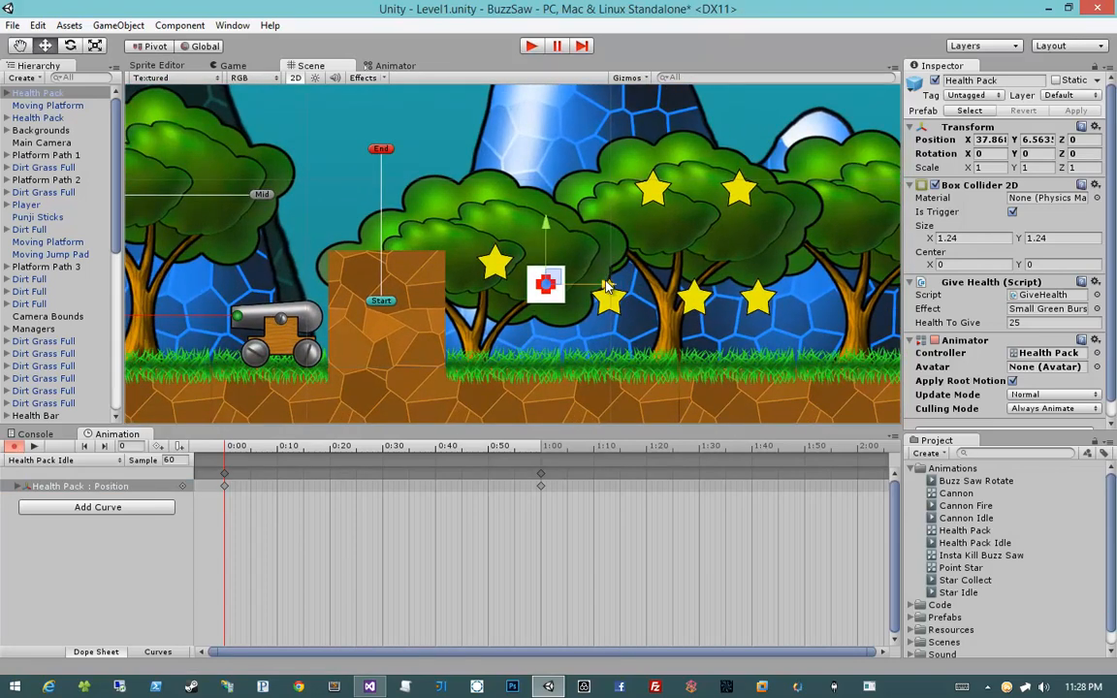
Record a keyframe with Position X -0.2 on the child Health Pack sprite and move it to 0:00, replacing the initial keyframe.
mouse_move(484, 446)
mouse_down()
mouse_move(213, 454)
mouse_move(427, 448)
mouse_up()
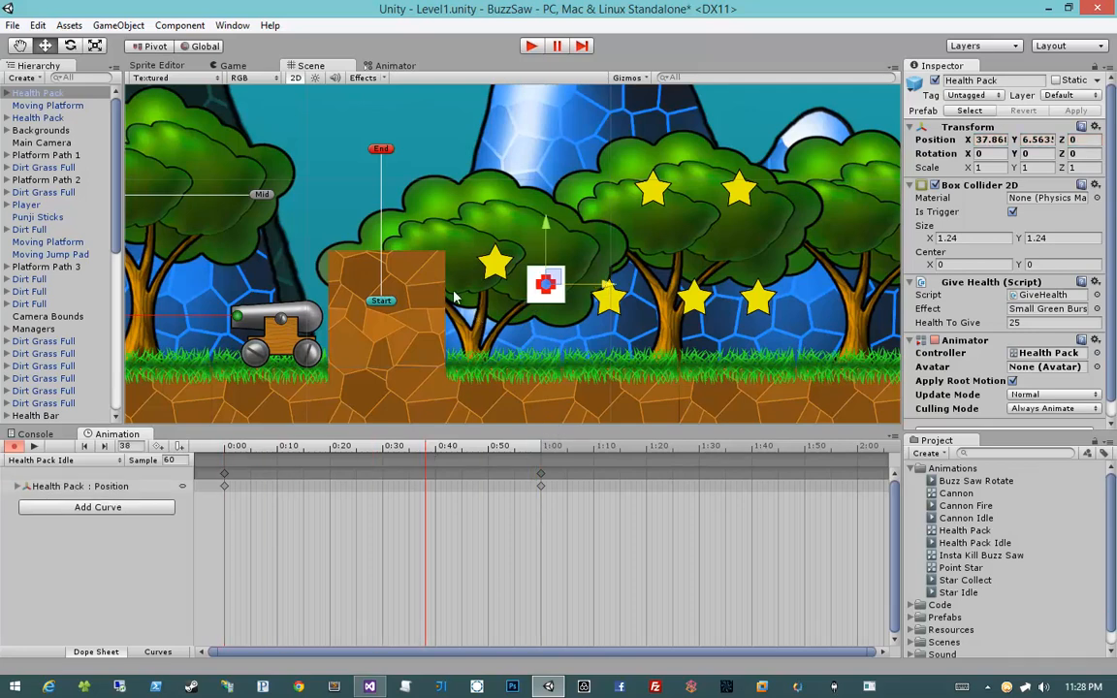
click(38, 93)
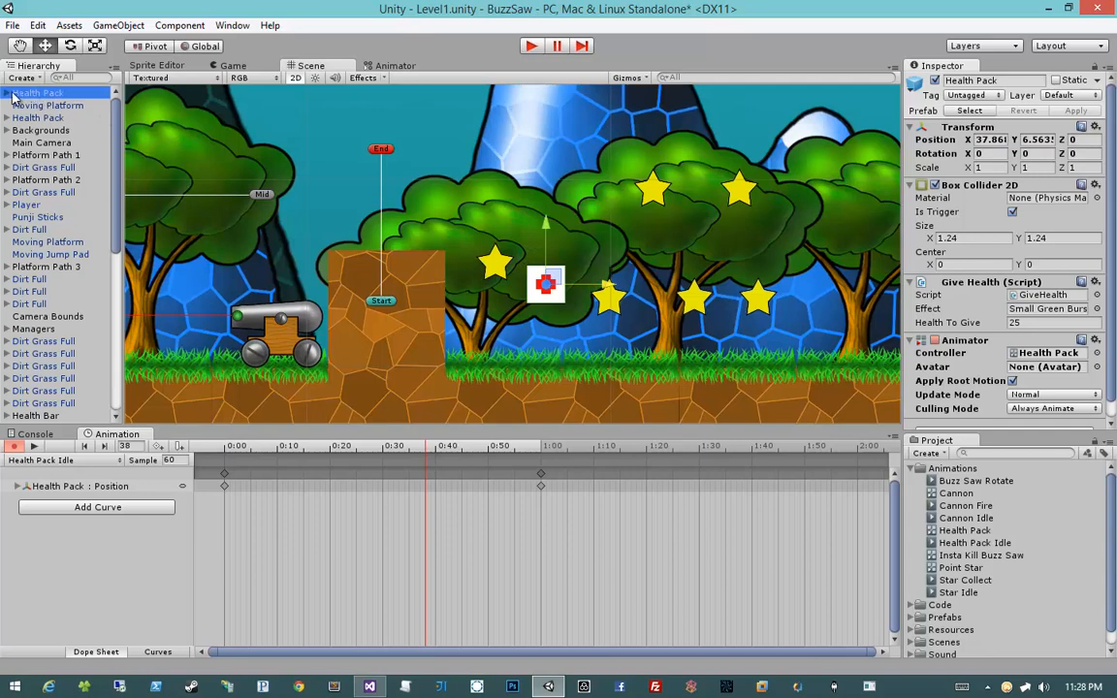
click(7, 94)
click(37, 105)
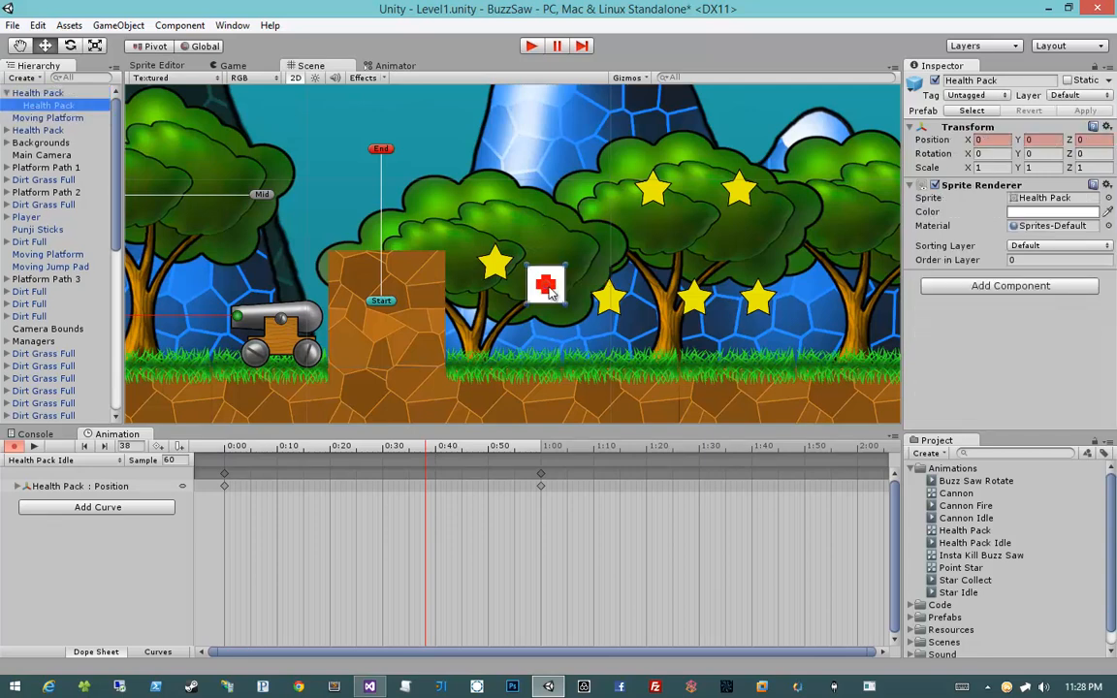
drag(549, 293, 550, 295)
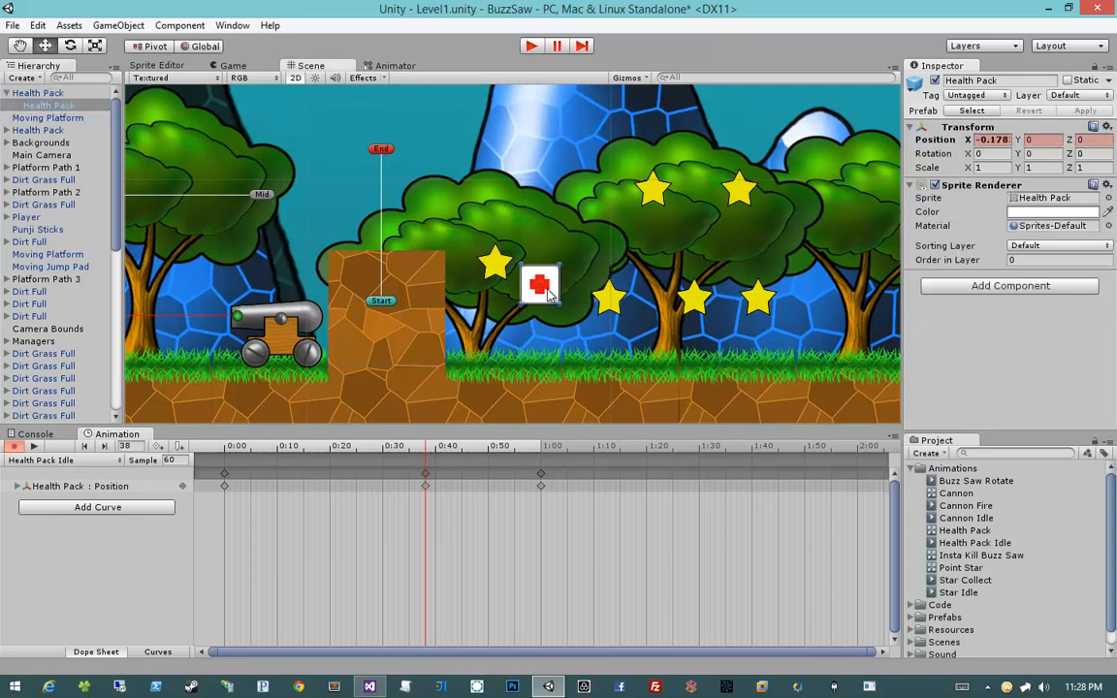
click(1008, 139)
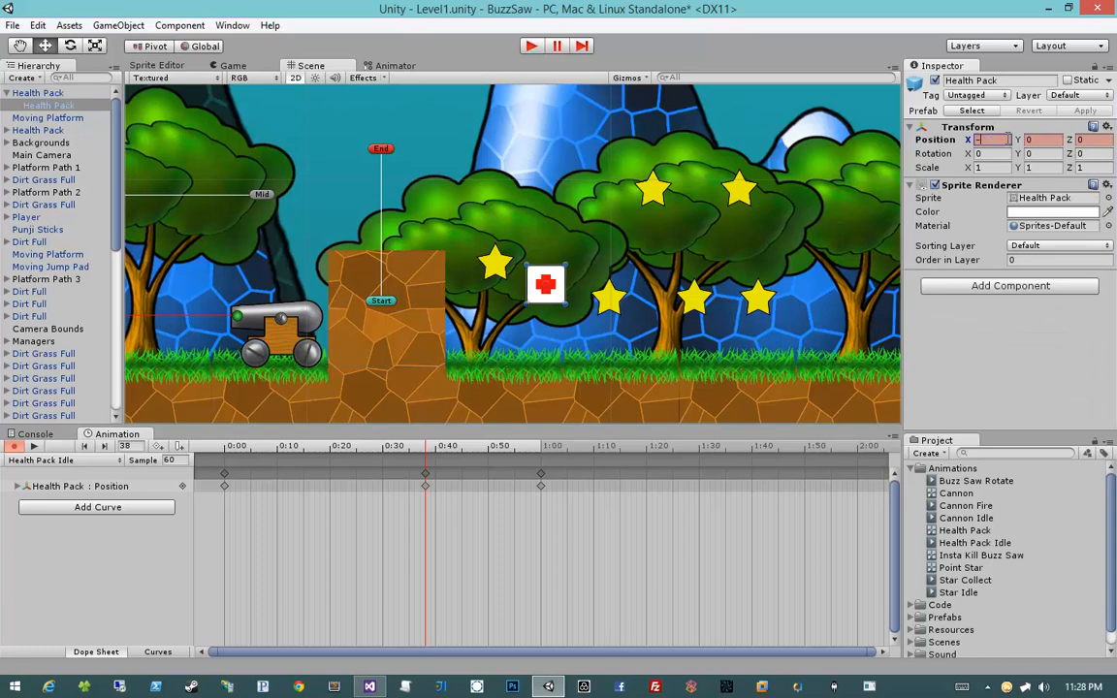
text(-.5)
key(BackSpace)
text(2)
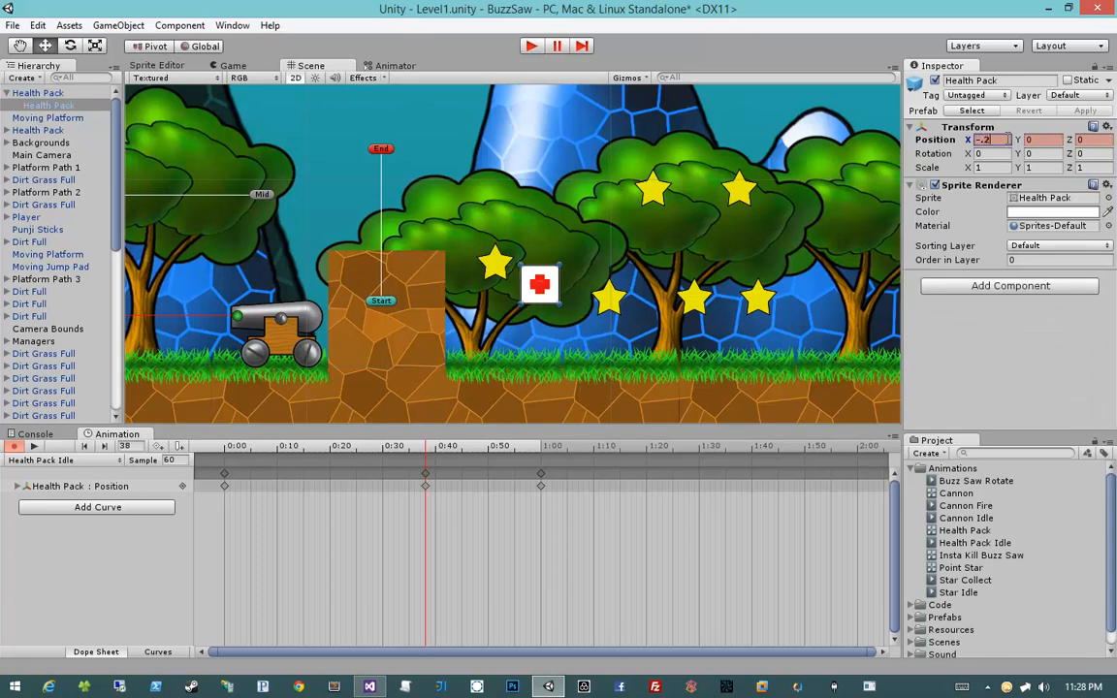
click(261, 502)
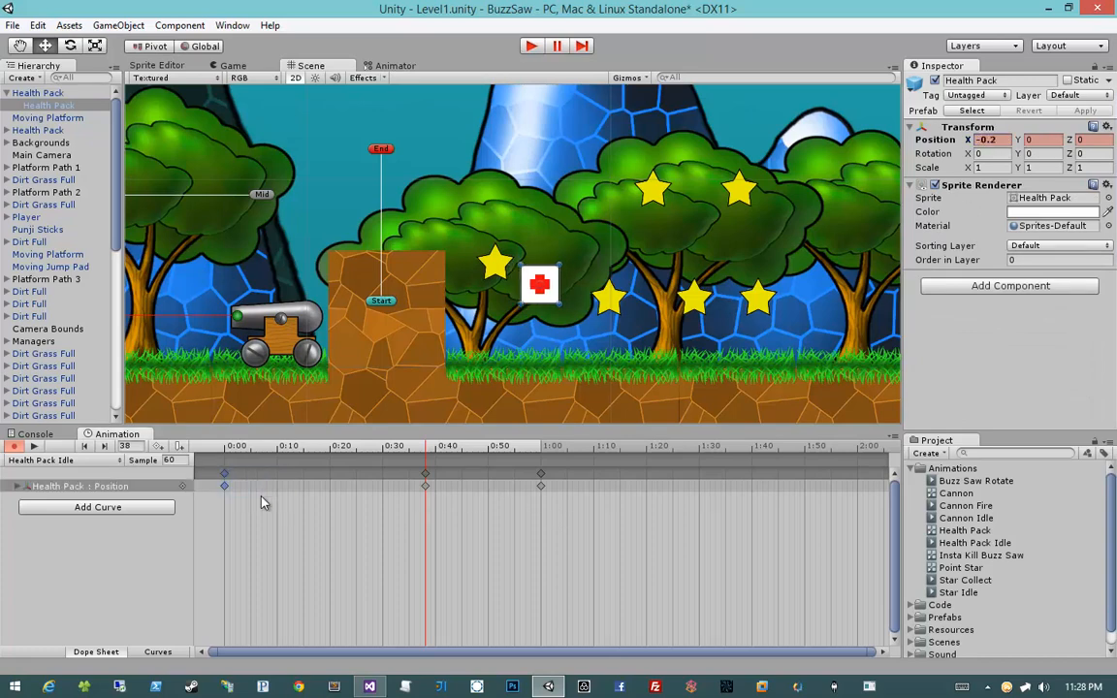
drag(429, 472, 455, 446)
Set the child Health Pack's Position X to 0.2 on the 1:00 keyframe and preview the animation.
drag(510, 527, 562, 457)
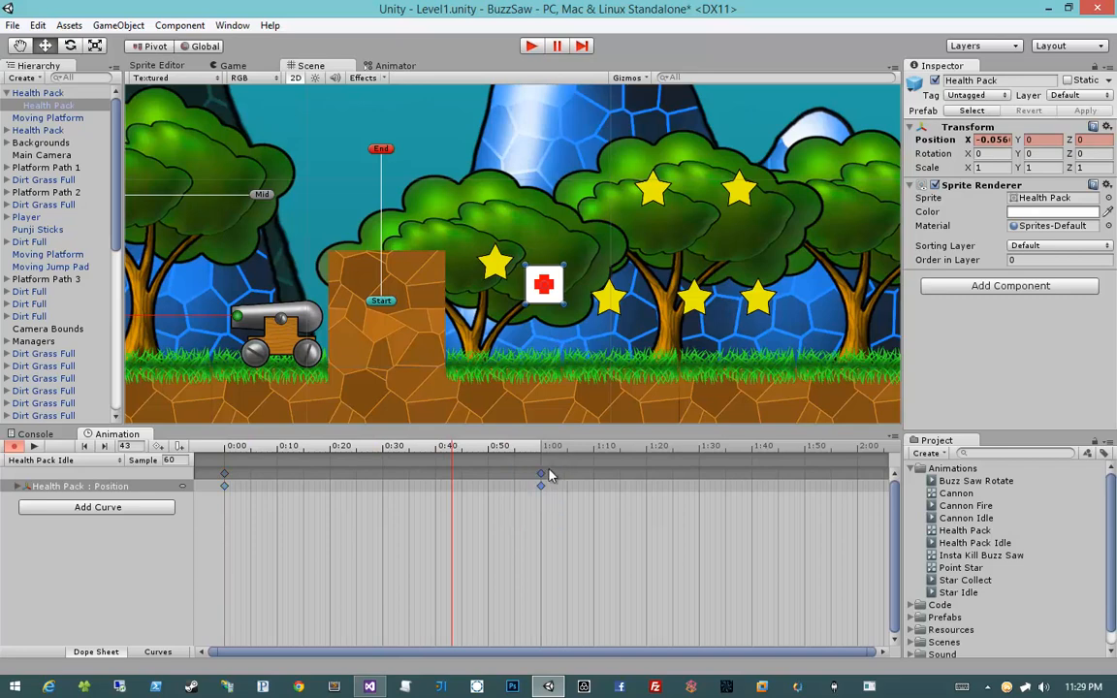
click(995, 142)
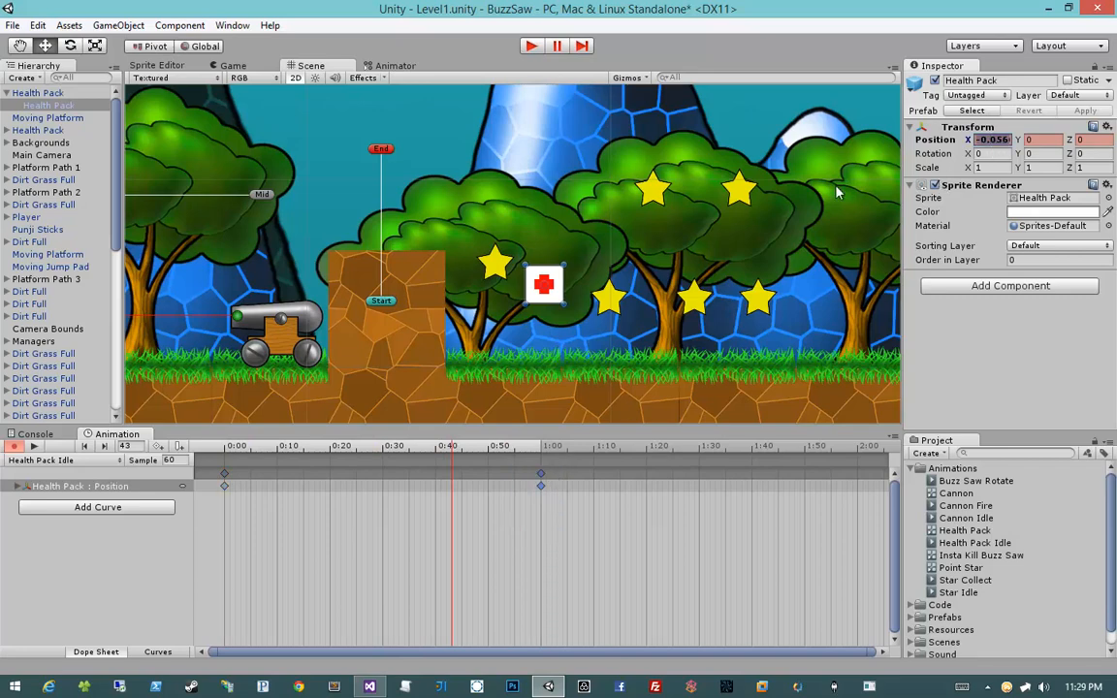
drag(540, 445, 541, 445)
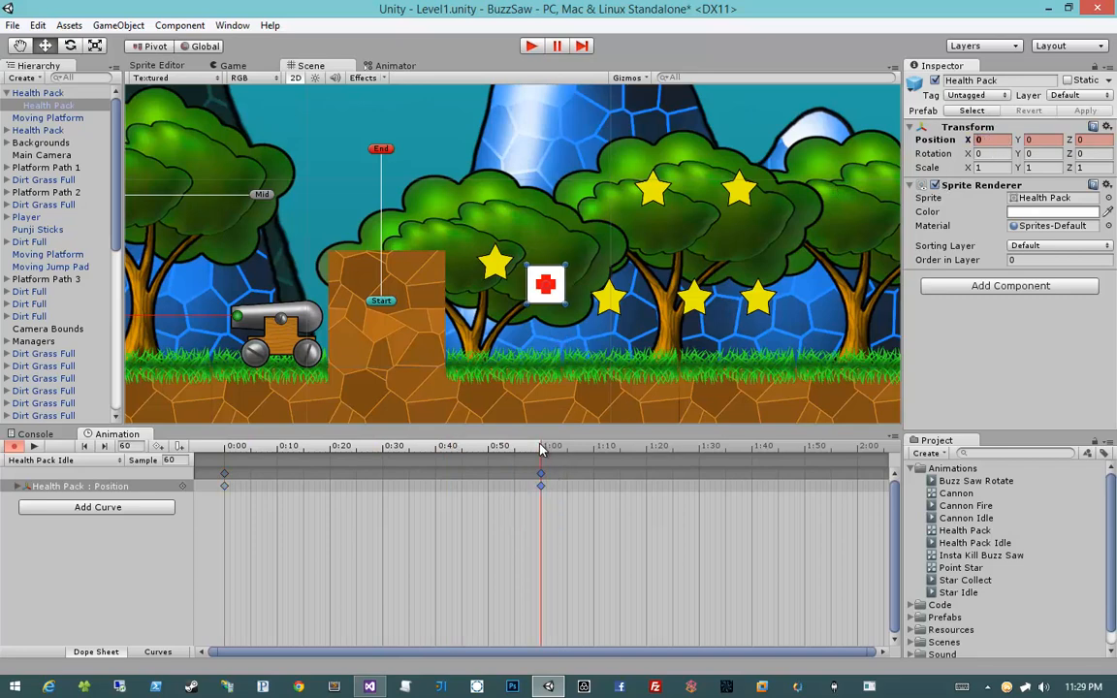
click(984, 140)
text(0.2)
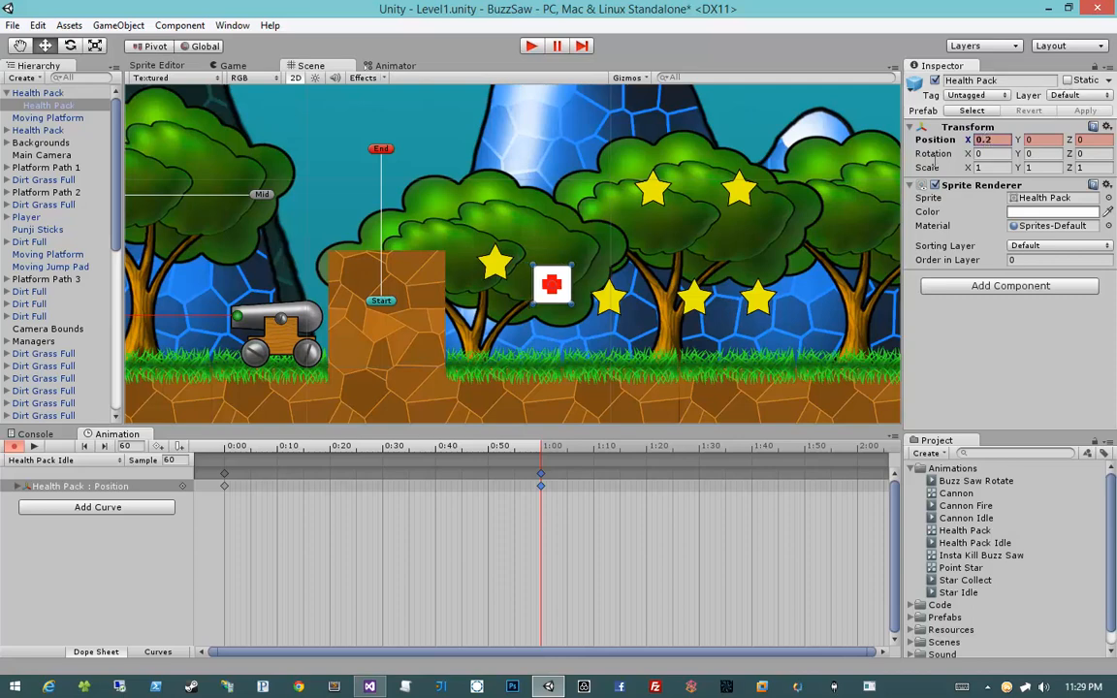
click(34, 446)
click(34, 446)
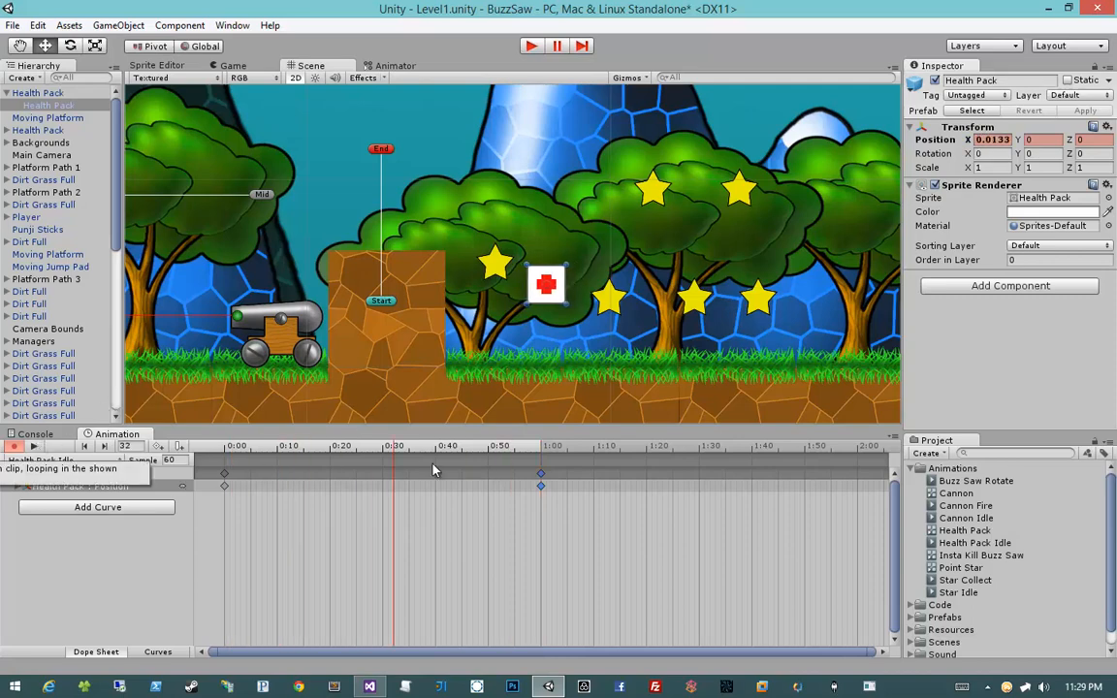
Move the 1:00 keyframe to 0:20, add a keyframe at 0:40 with Position X -0.2, and preview the clip.
mouse_move(541, 478)
mouse_down()
mouse_move(329, 478)
mouse_move(217, 448)
mouse_move(436, 446)
mouse_up()
click(1004, 143)
text(-0.2)
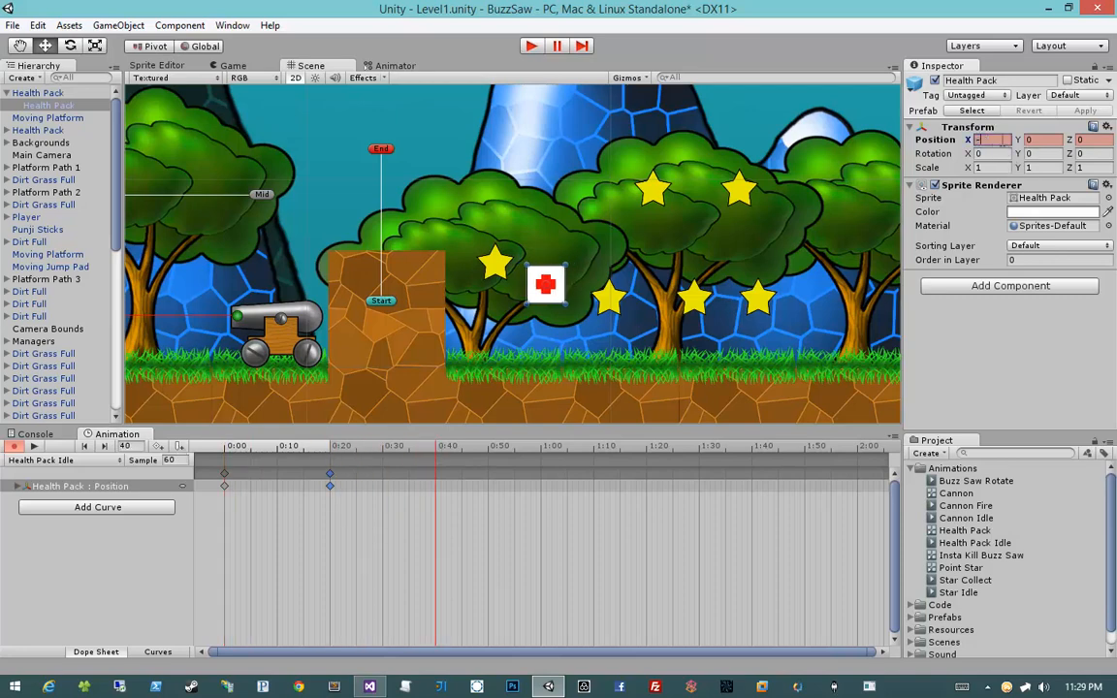
click(32, 447)
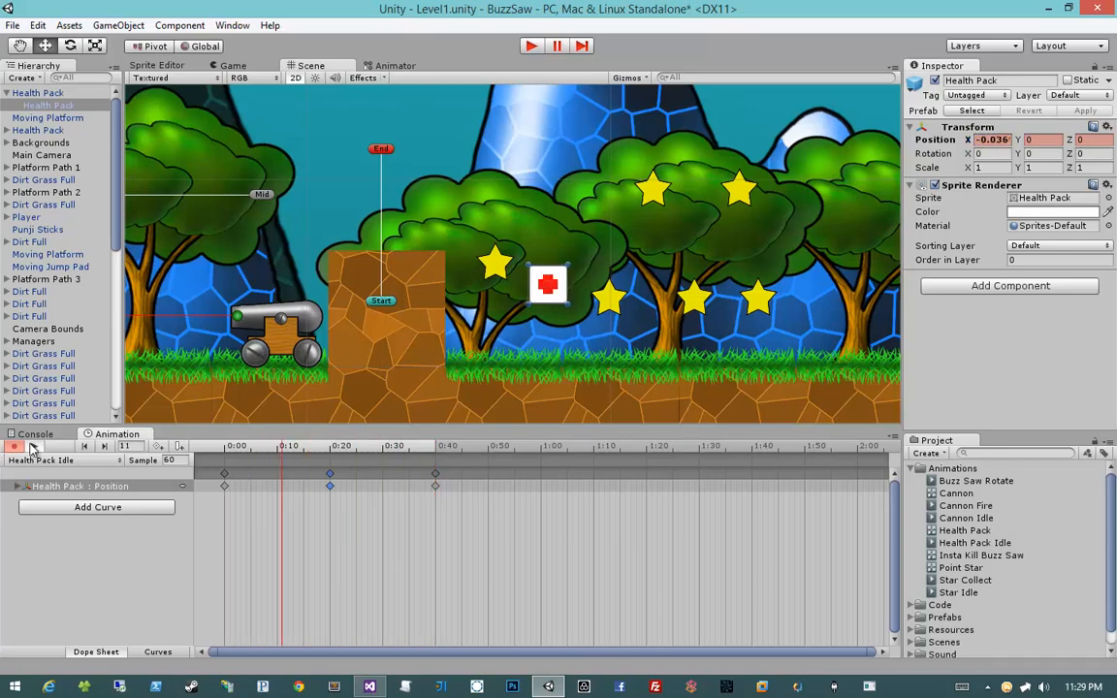
click(32, 447)
On the 0:00 keyframe, set Position.x to 0 and Position.y to -0.2.
click(211, 447)
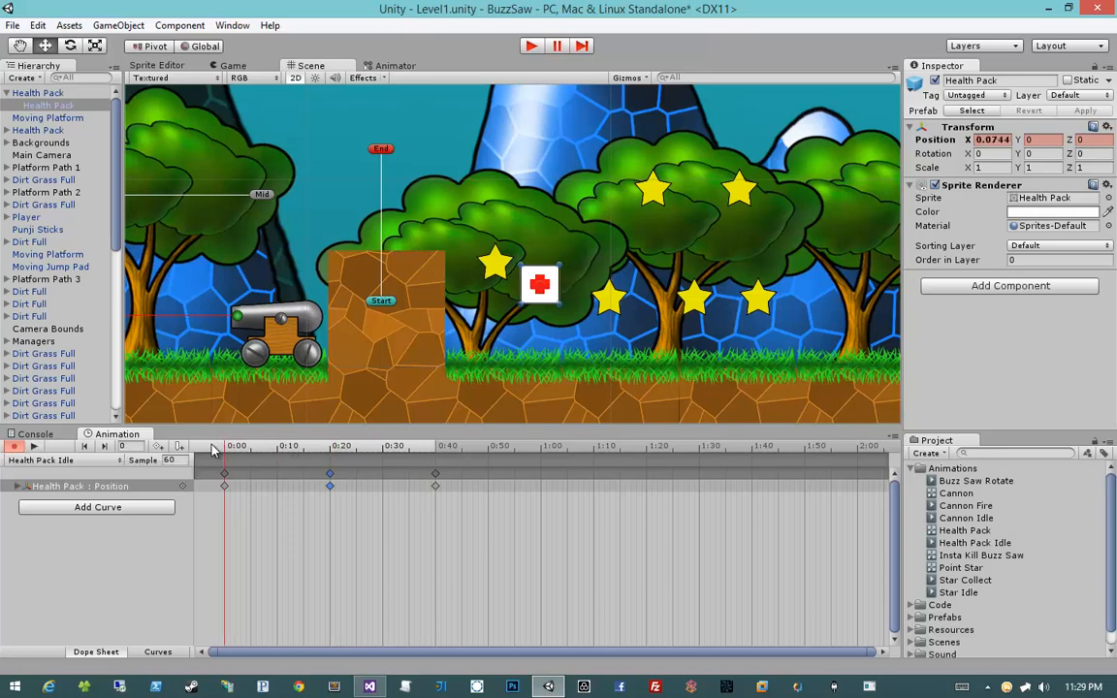
click(17, 487)
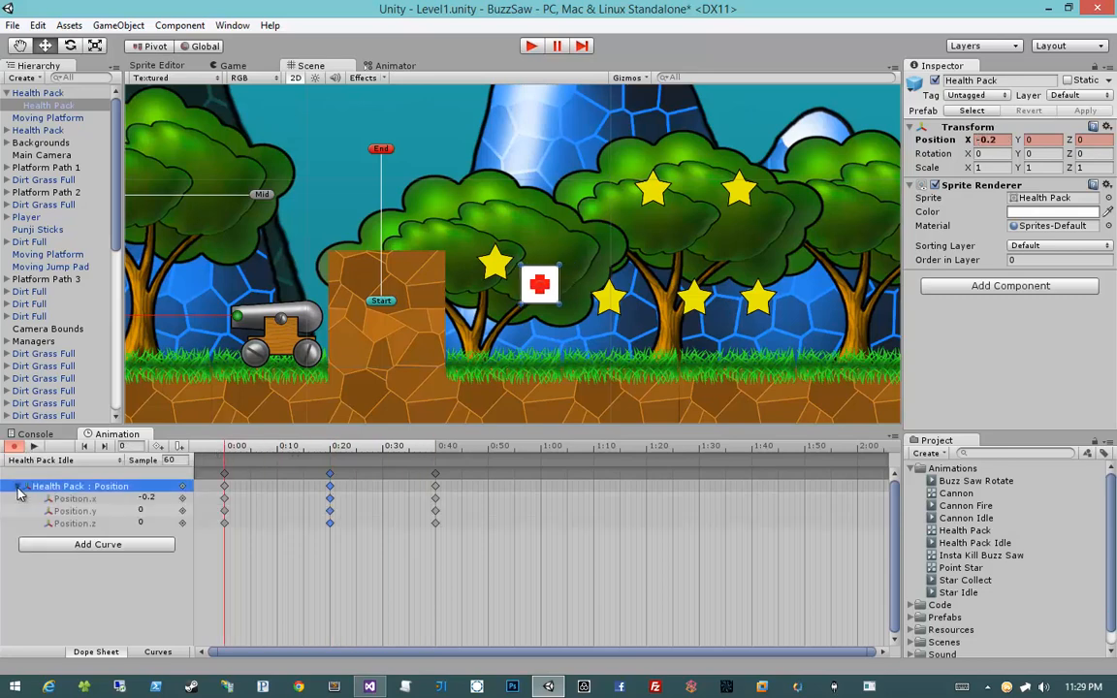
click(144, 499)
key(ctrl+x)
click(148, 510)
key(ctrl+v)
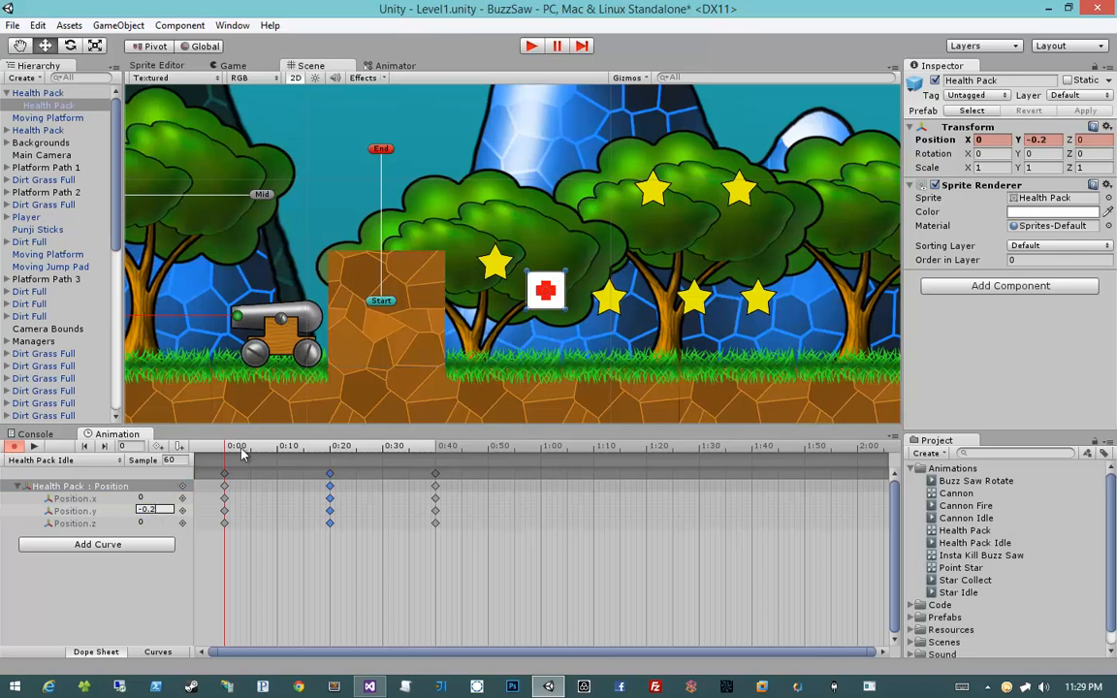
Transfer the X offsets to Position.y on the 0:20 and 0:40 keyframes, with Y -0.2 at 0:40, and preview the vertical motion.
drag(231, 447, 435, 447)
click(165, 498)
click(152, 499)
key(ctrl+x)
click(152, 510)
key(ctrl+v)
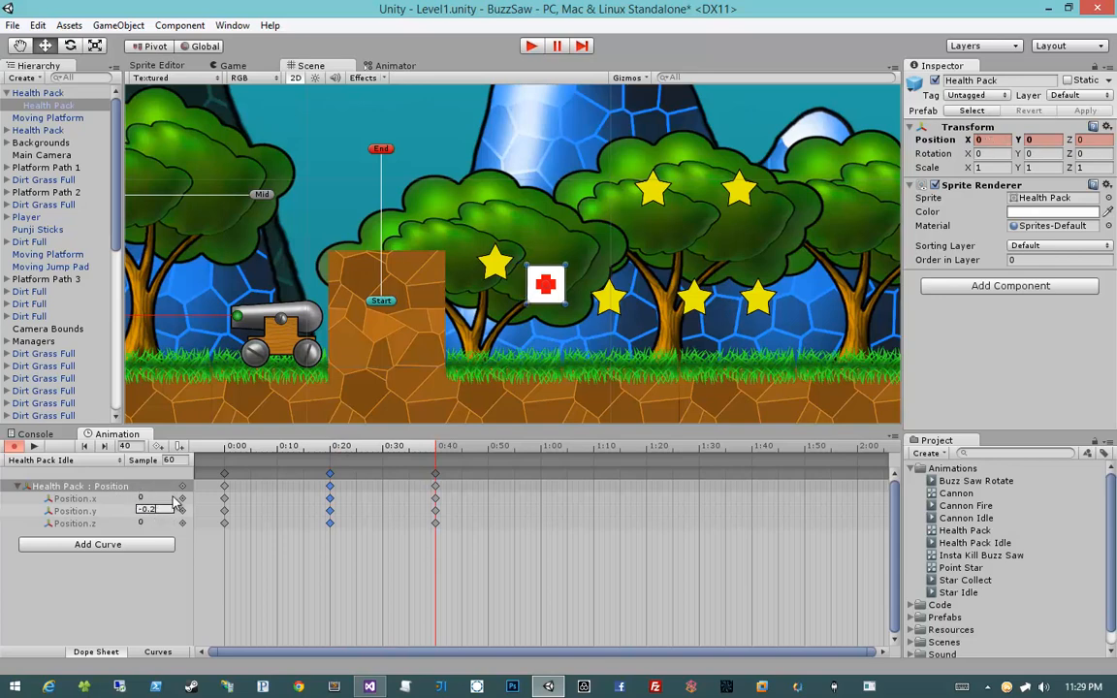
click(34, 446)
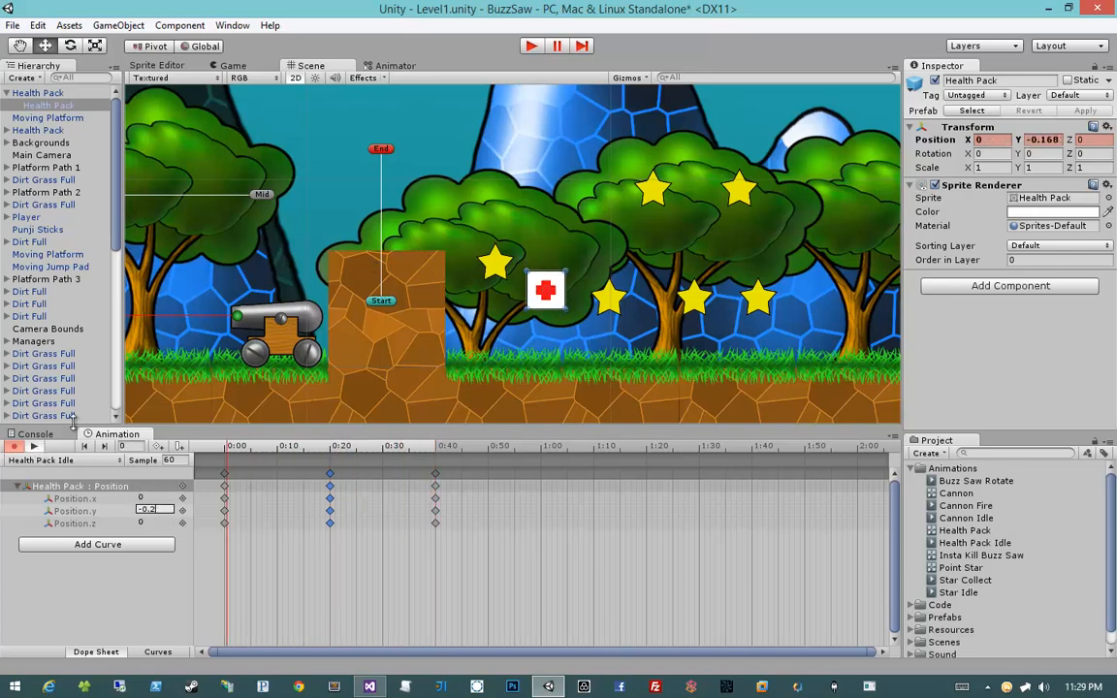
Stop recording the Health Pack Idle animation and start play-testing the level.
click(58, 93)
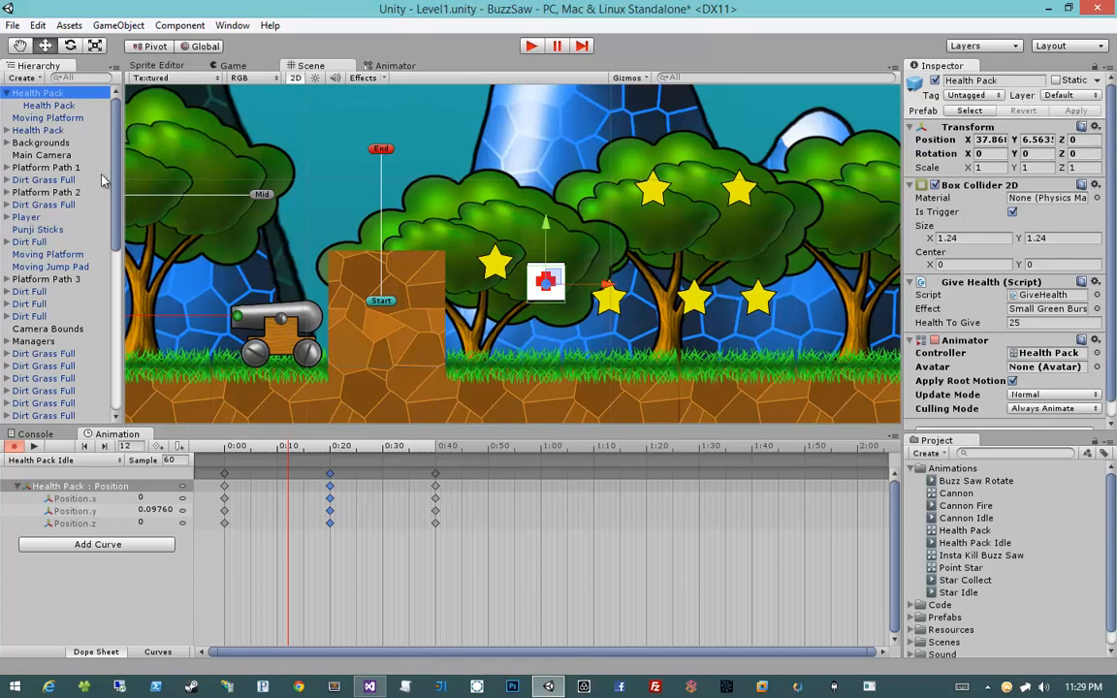
click(182, 199)
click(14, 447)
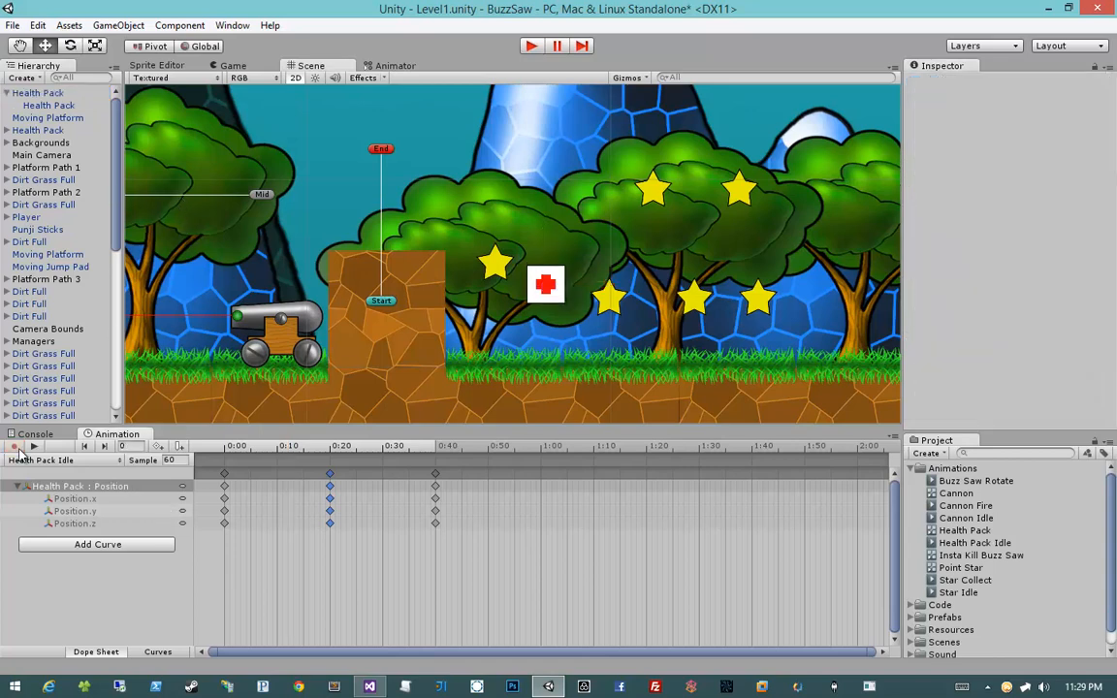
click(45, 94)
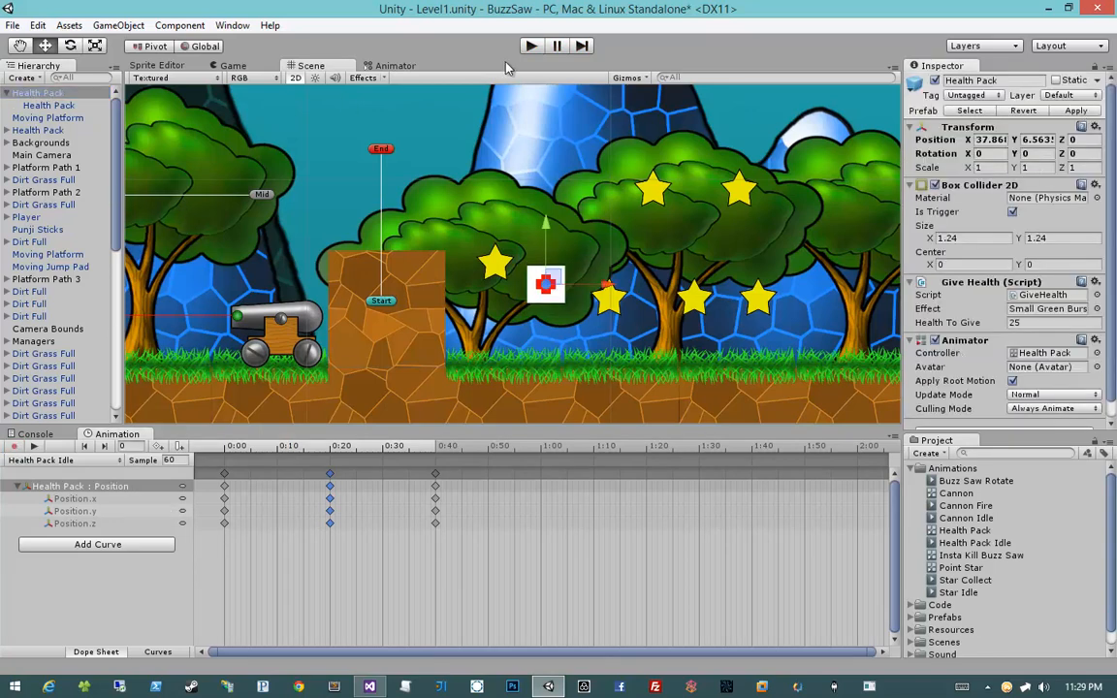
click(531, 46)
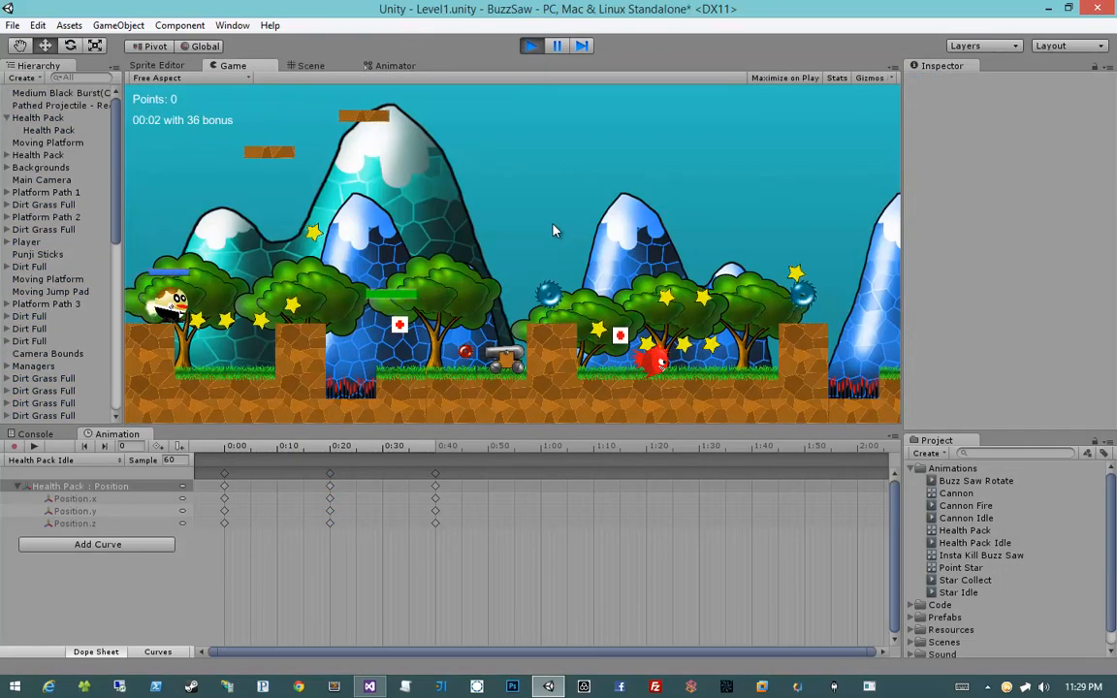
Play-test the level by collecting the first stars, firing at the cannon and picking up the first health pack, and end the play session.
key(d)
key(space)
key(space)
click(555, 231)
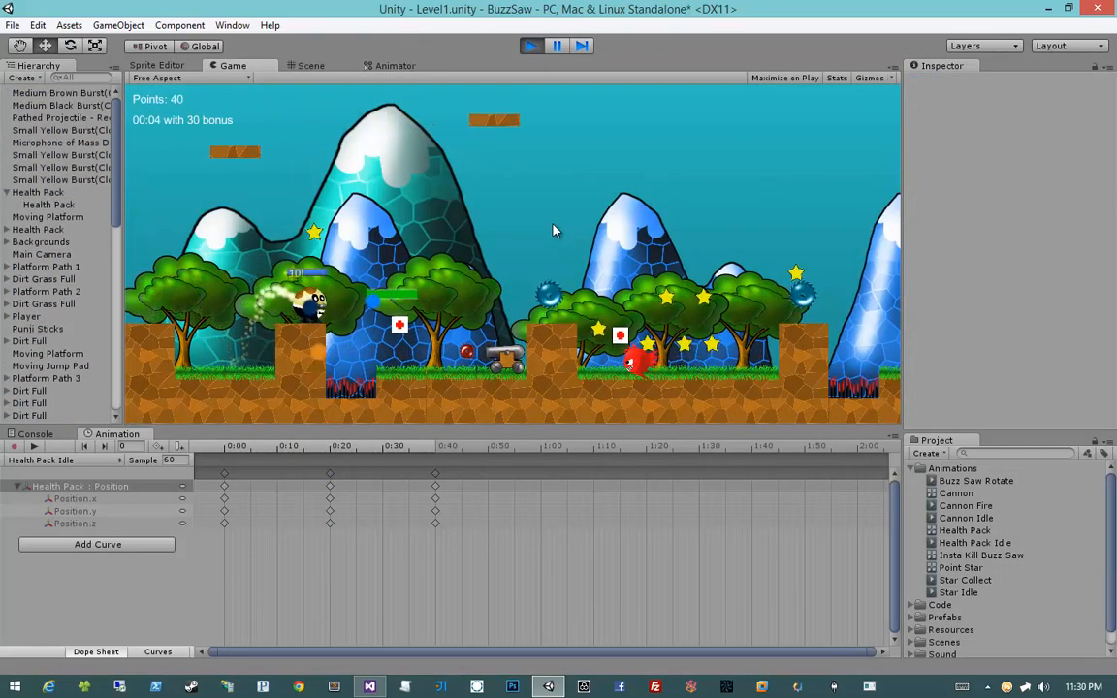
key(space)
key(a)
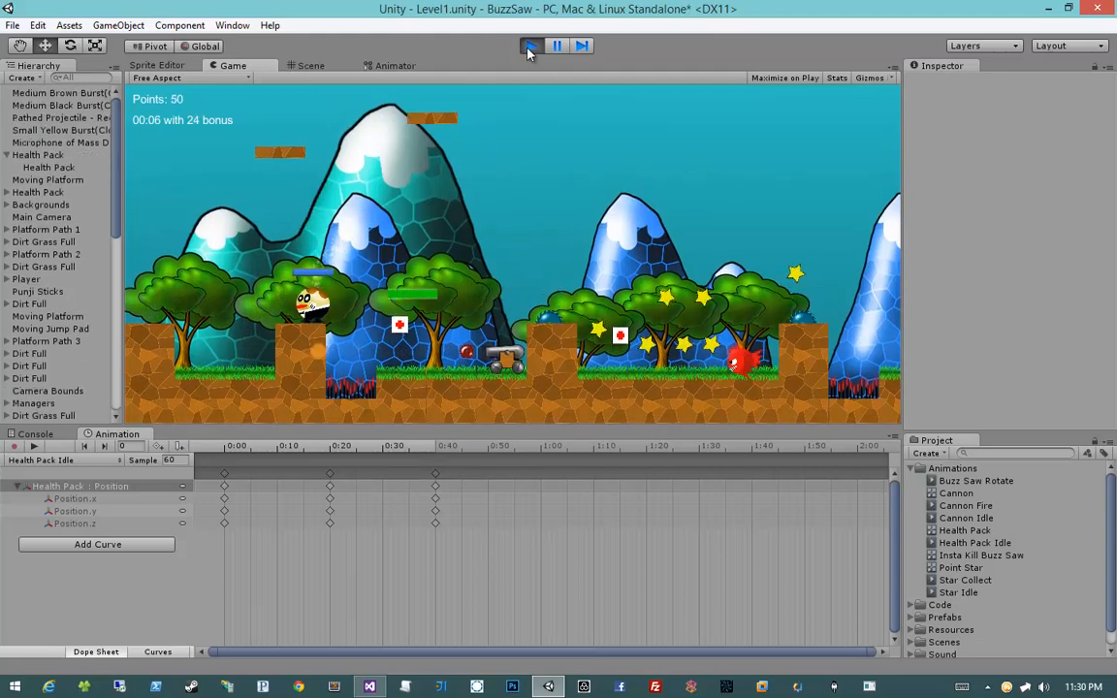
key(d)
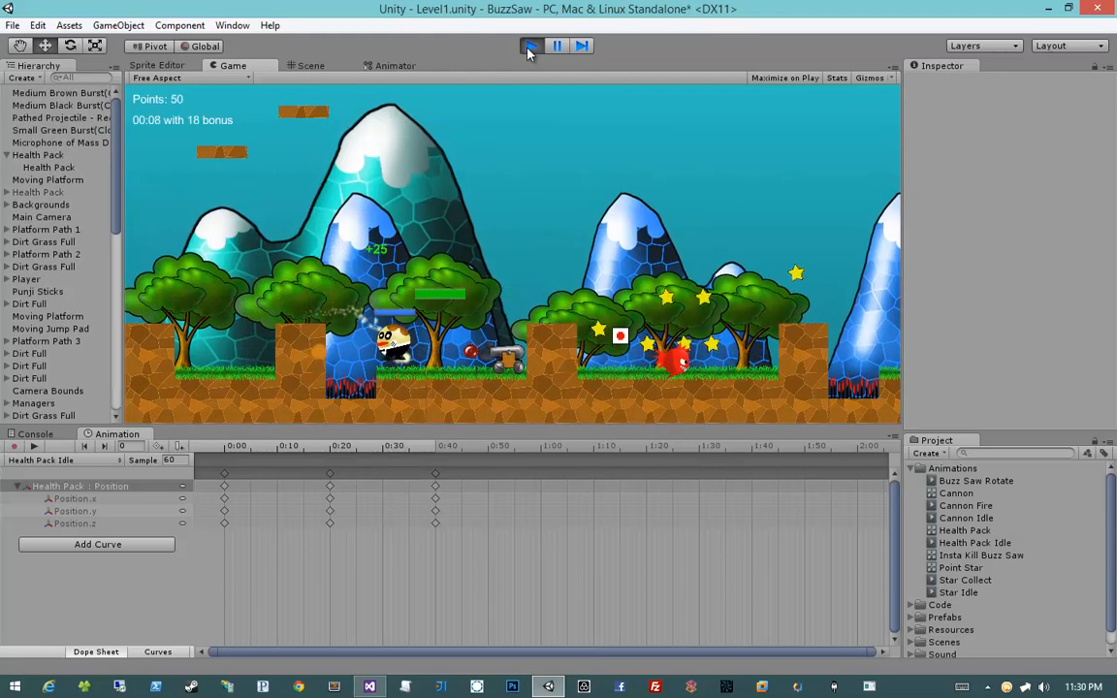
click(530, 45)
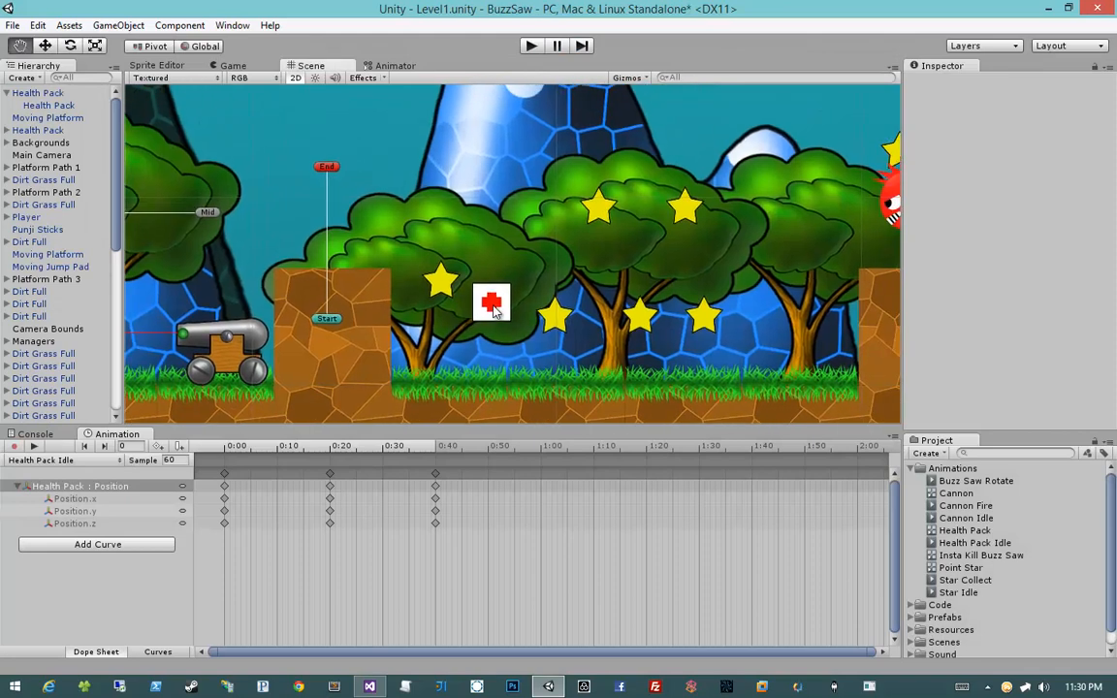
Inspect the health pack among the stars past the cannon, and clear the selection at the player's starting area.
key(w)
click(492, 305)
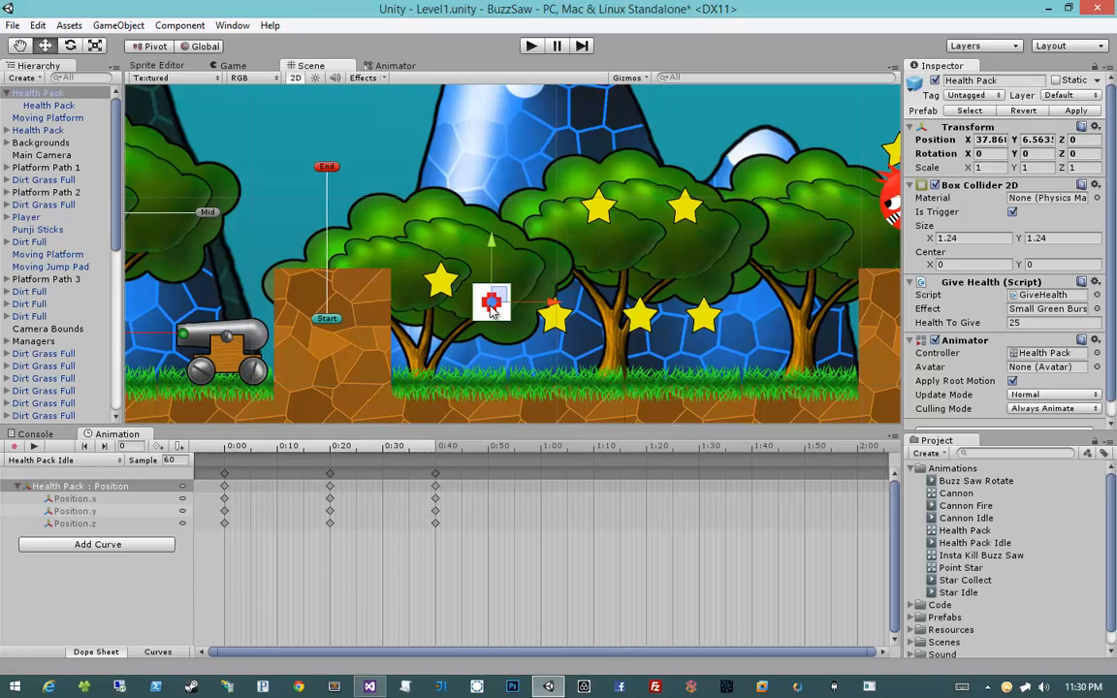
middle_drag(424, 268, 776, 260)
middle_drag(329, 281, 776, 294)
mouse_move(442, 287)
middle_down()
mouse_move(662, 311)
mouse_move(656, 322)
middle_up()
click(253, 229)
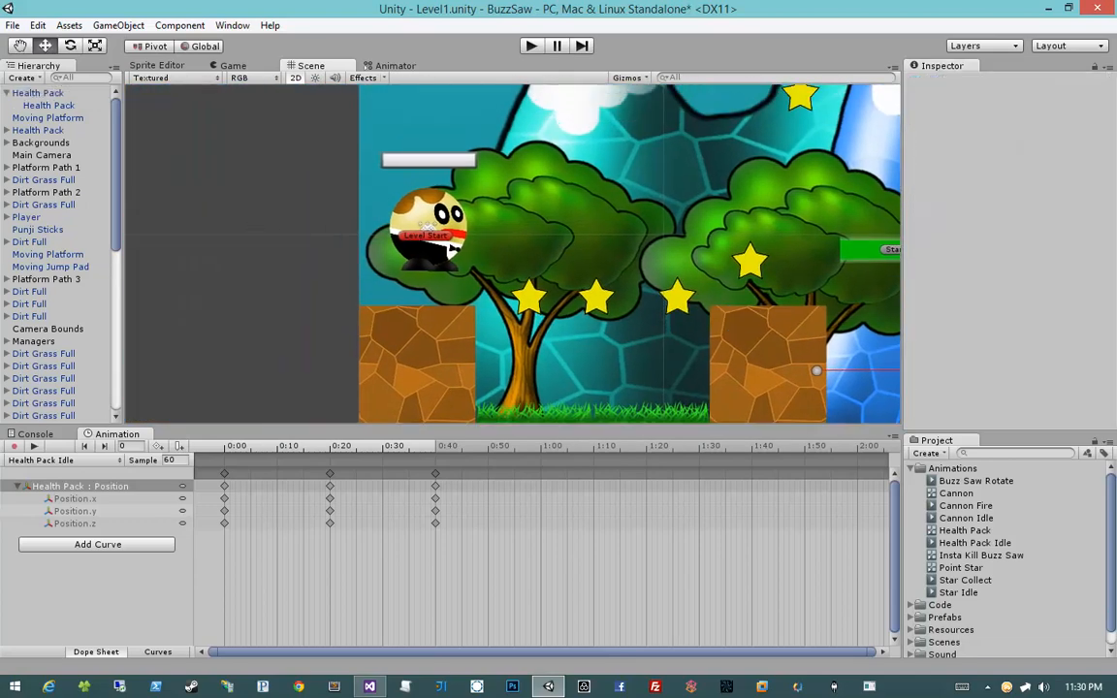